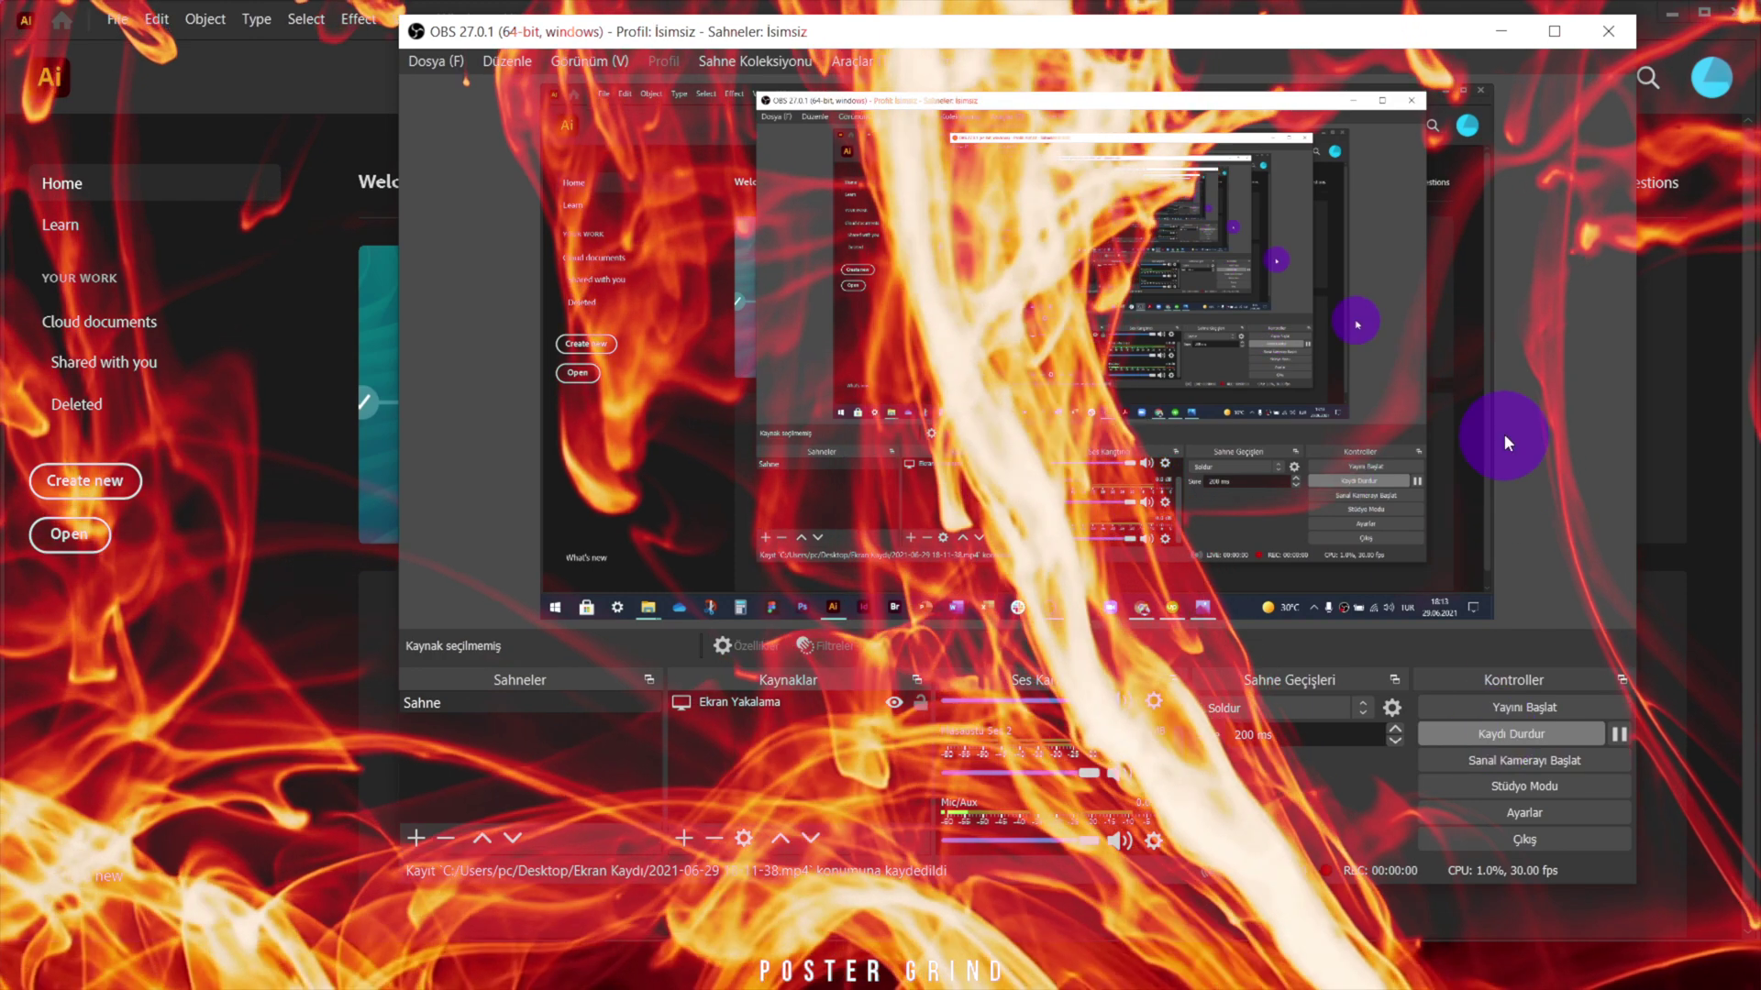
# Create a new 4000 x 3000 px RGB document at 300 ppi from the custom preset
pyautogui.click(1501, 29)
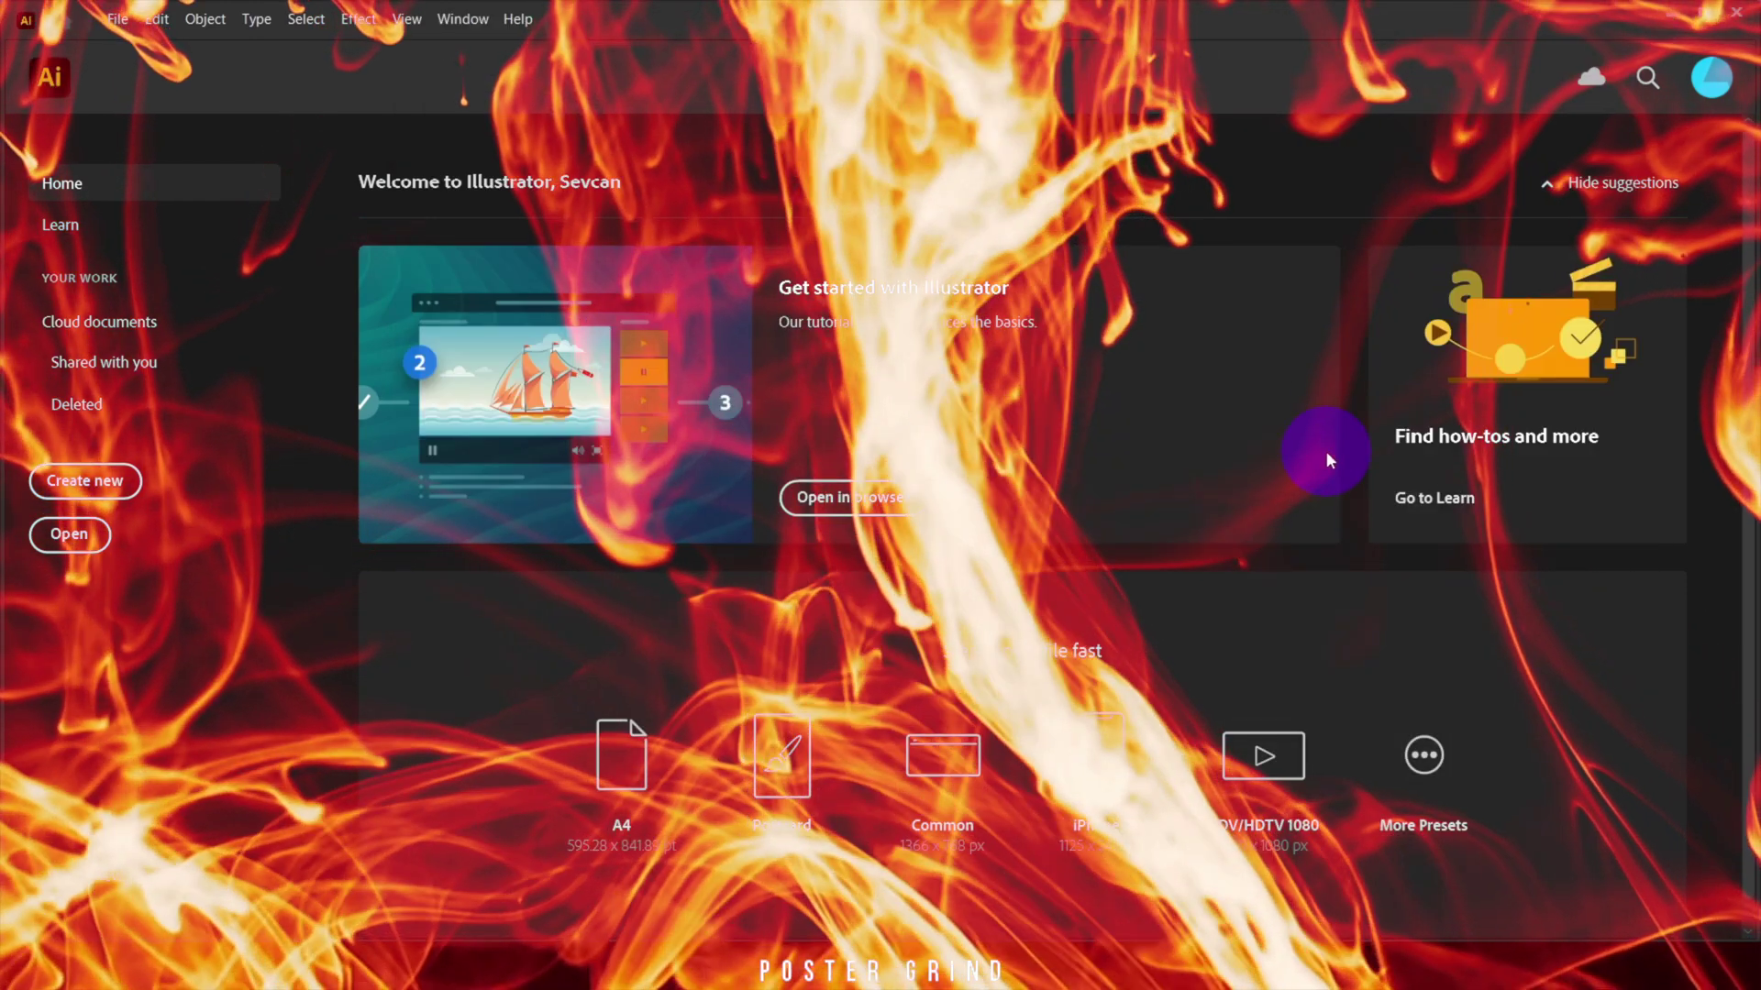
pyautogui.click(84, 480)
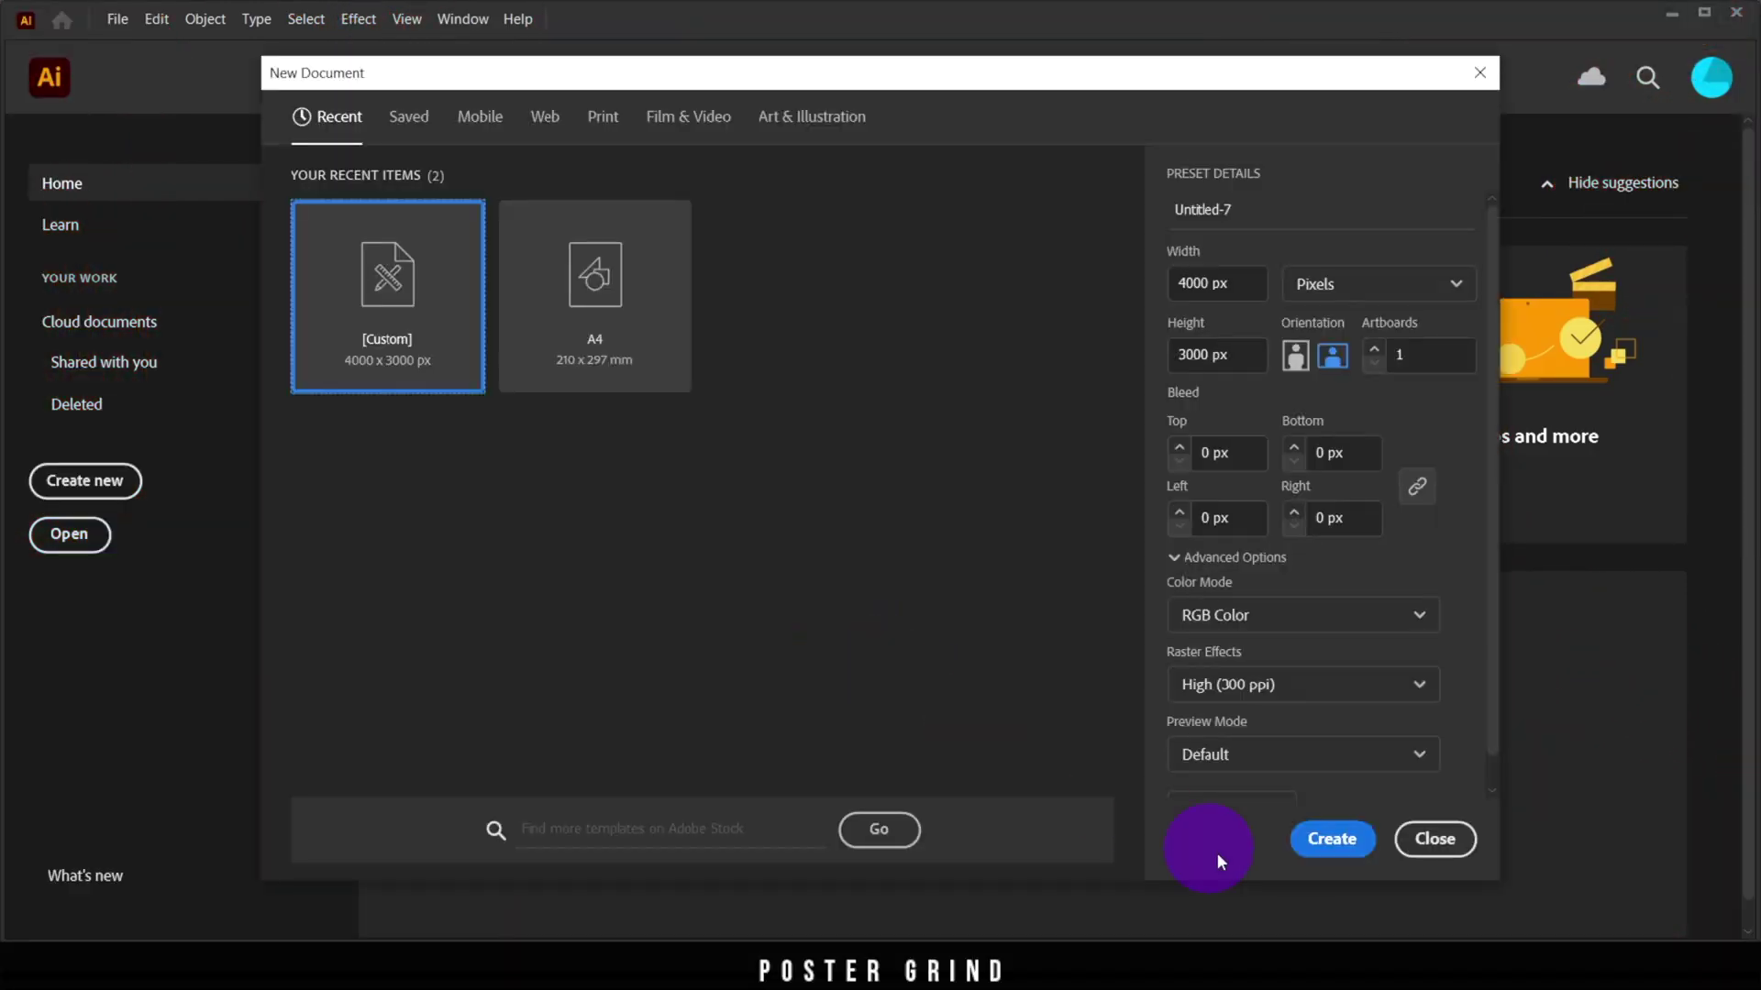
pyautogui.click(1332, 838)
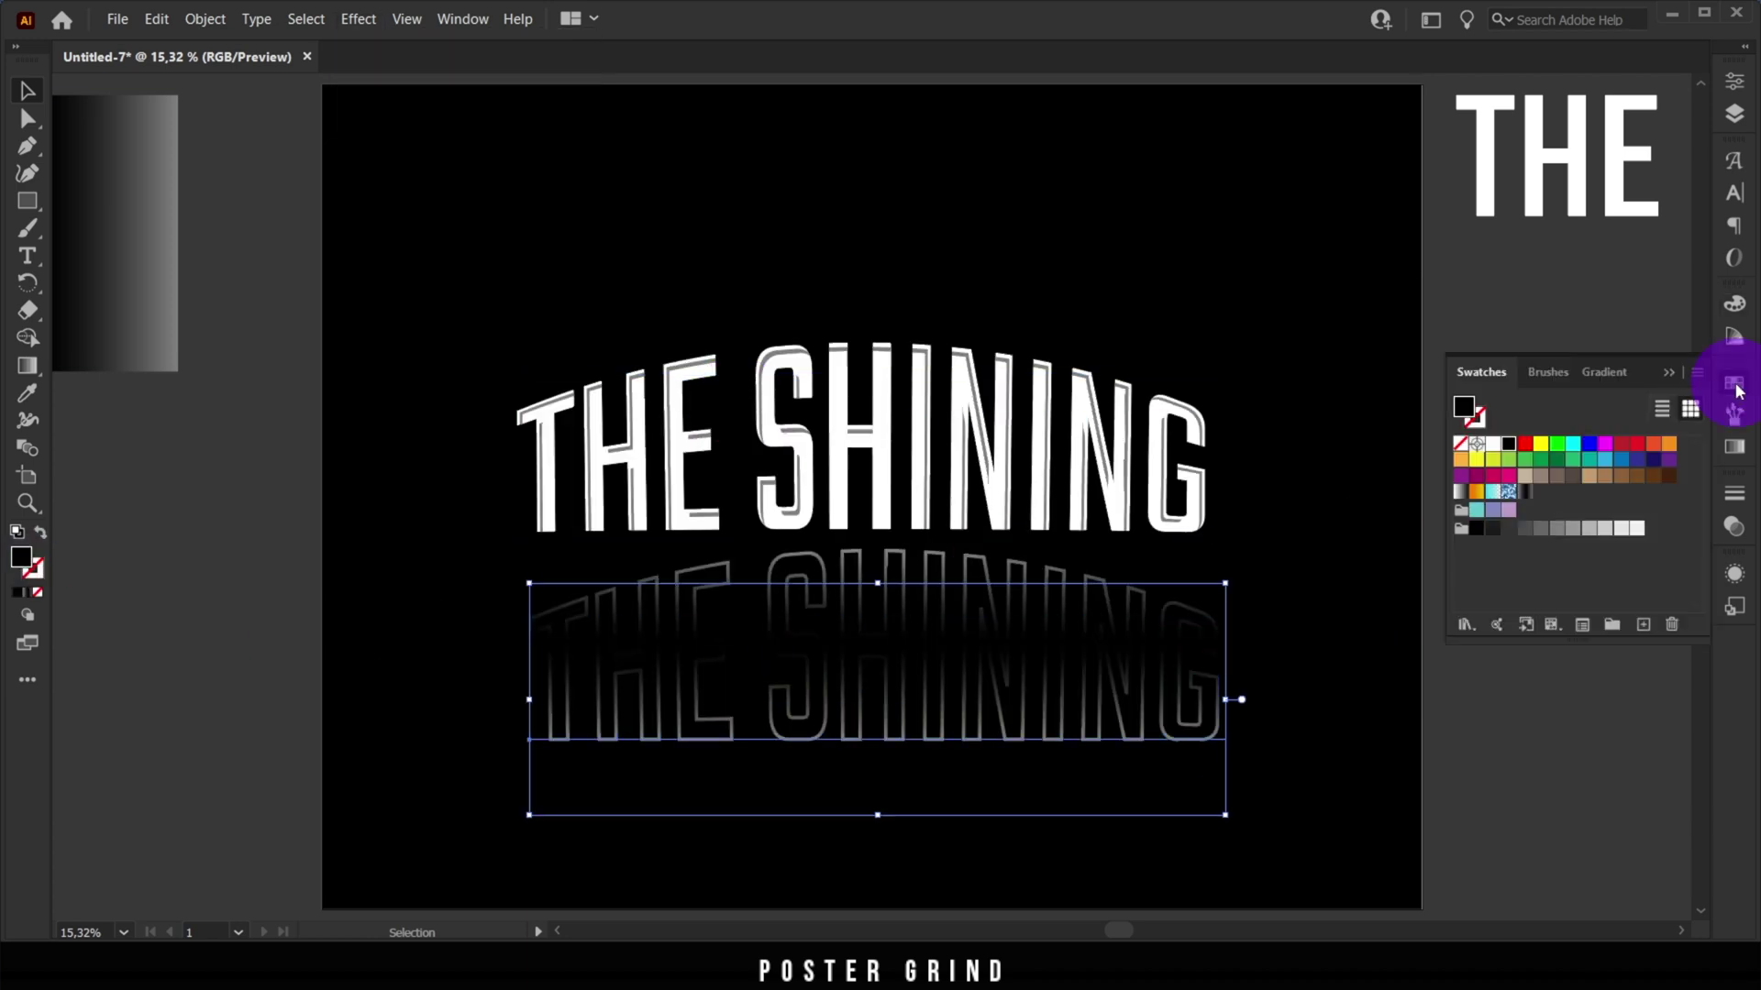
pyautogui.click(358, 18)
pyautogui.click(675, 369)
pyautogui.click(1474, 196)
pyautogui.click(1592, 322)
pyautogui.click(1537, 719)
pyautogui.click(1245, 325)
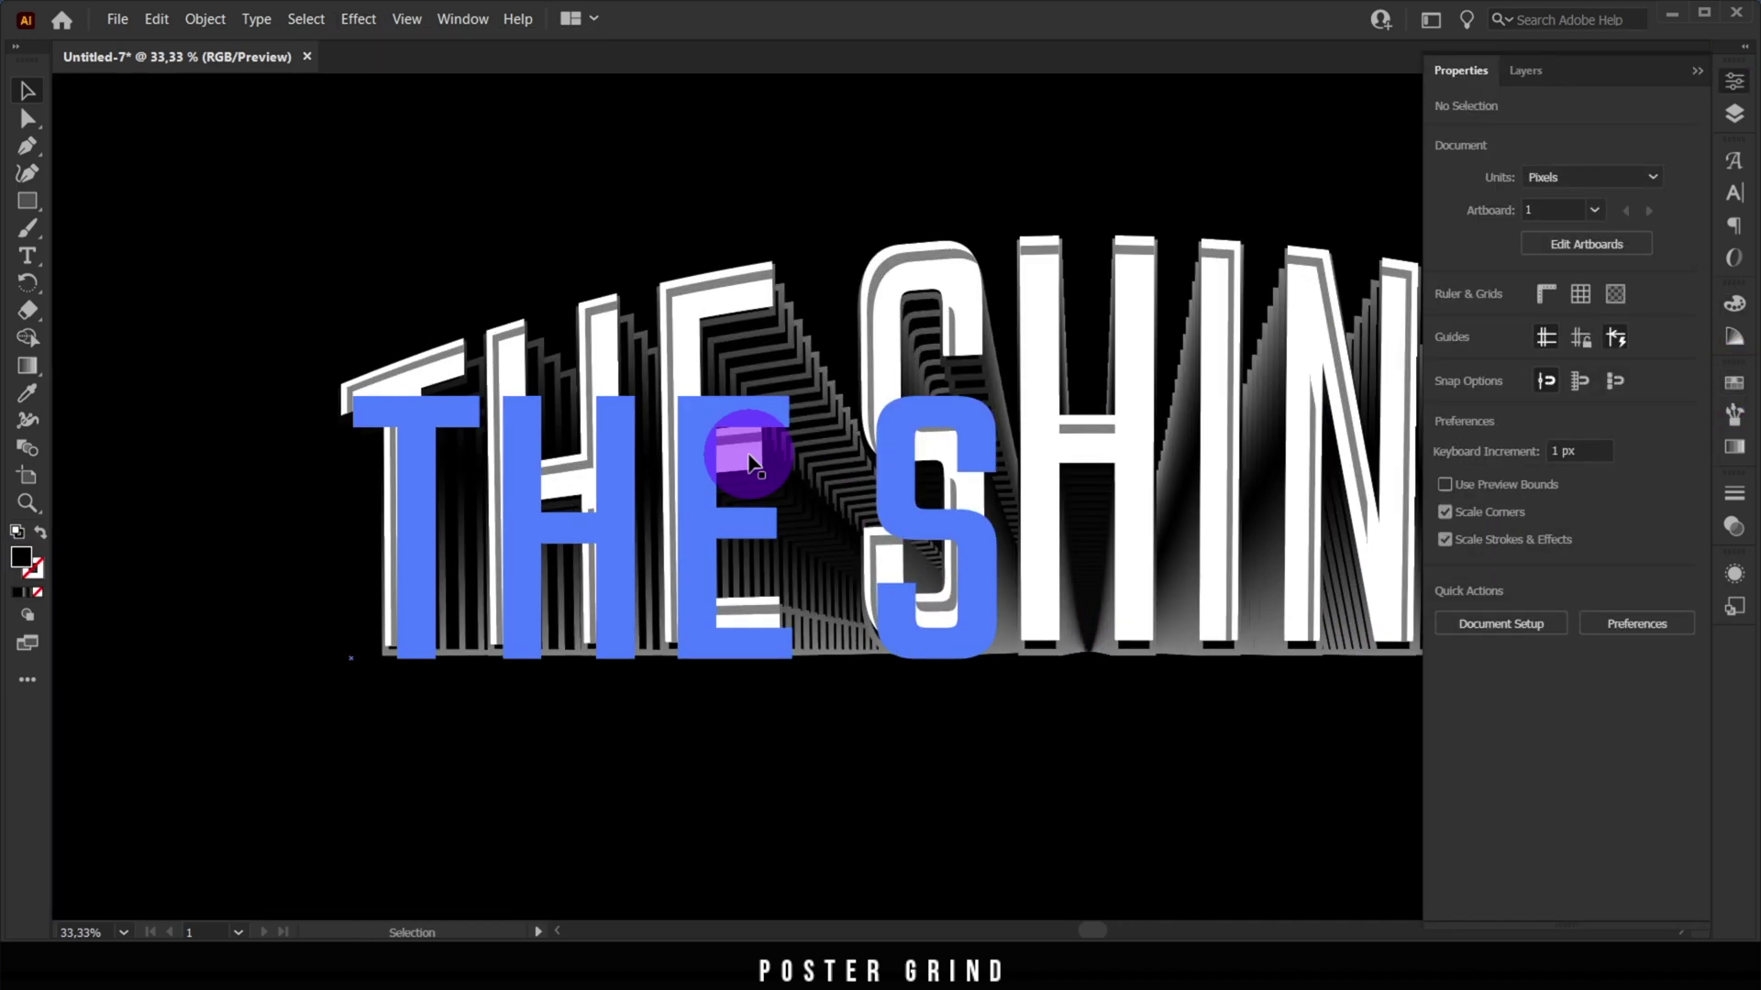
pyautogui.click(1112, 739)
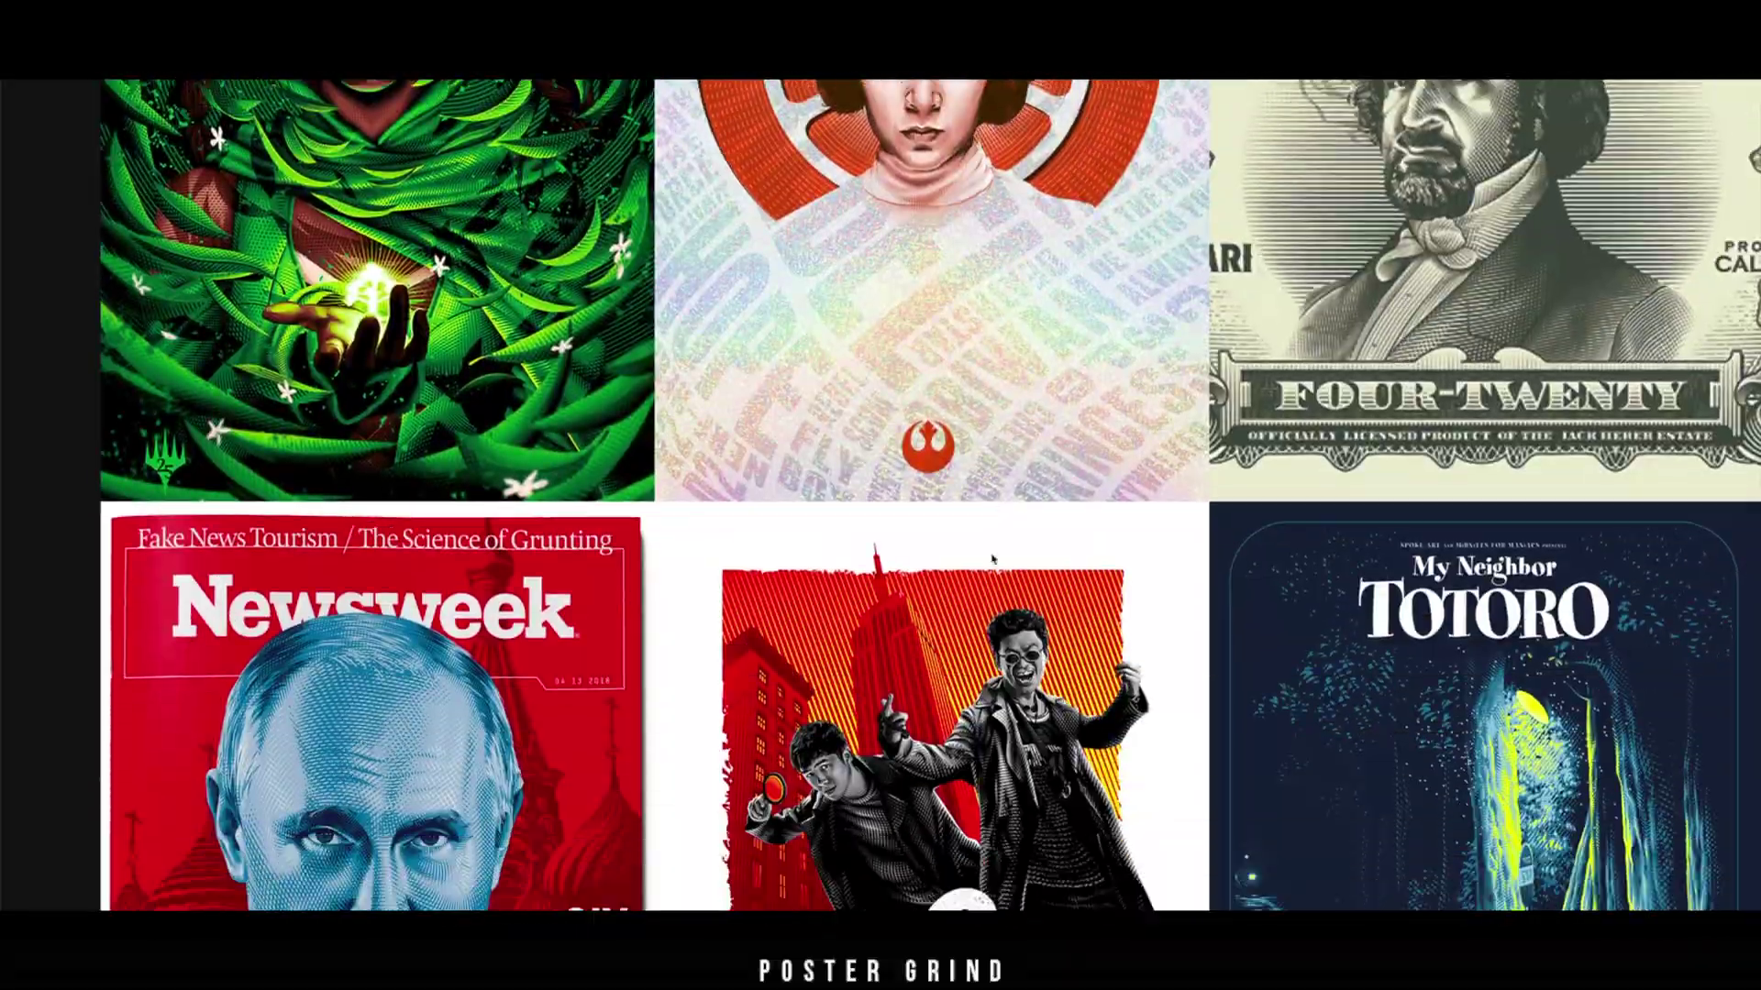
# Browse the poster gallery and examine the lettering styles, including The Shining, 2001 and Dr. Strangelove posters
pyautogui.scroll(-15, 991, 559)
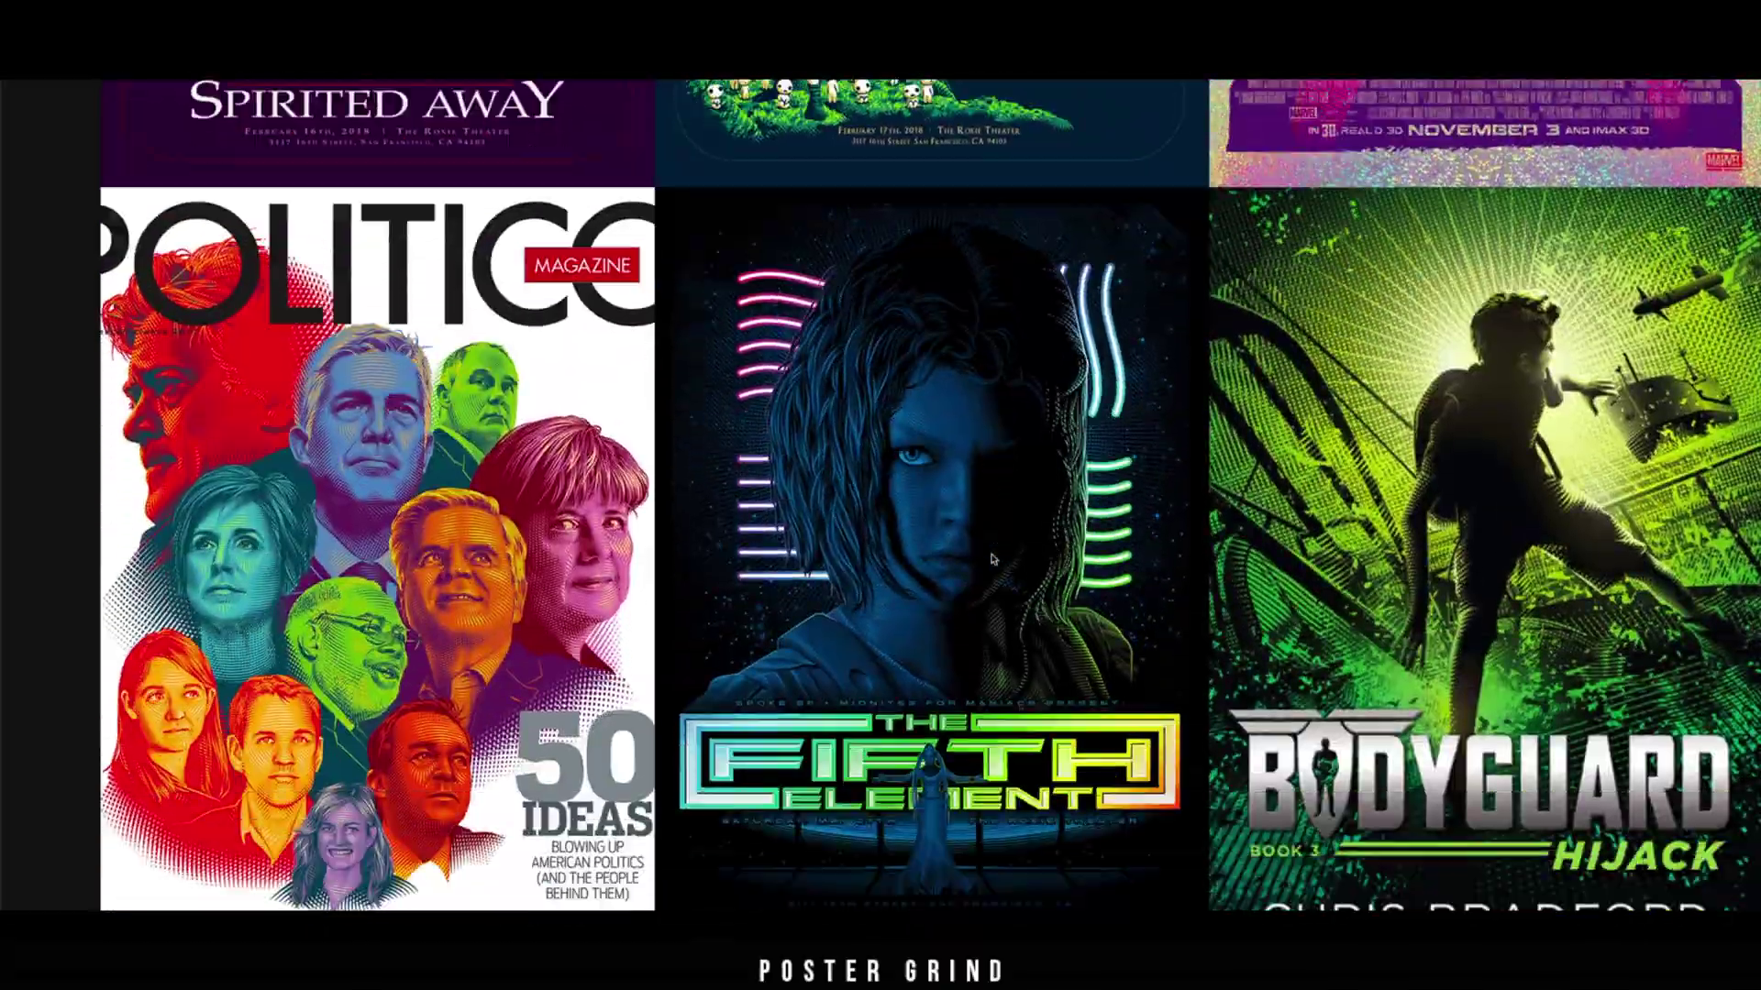
pyautogui.scroll(-20, 991, 558)
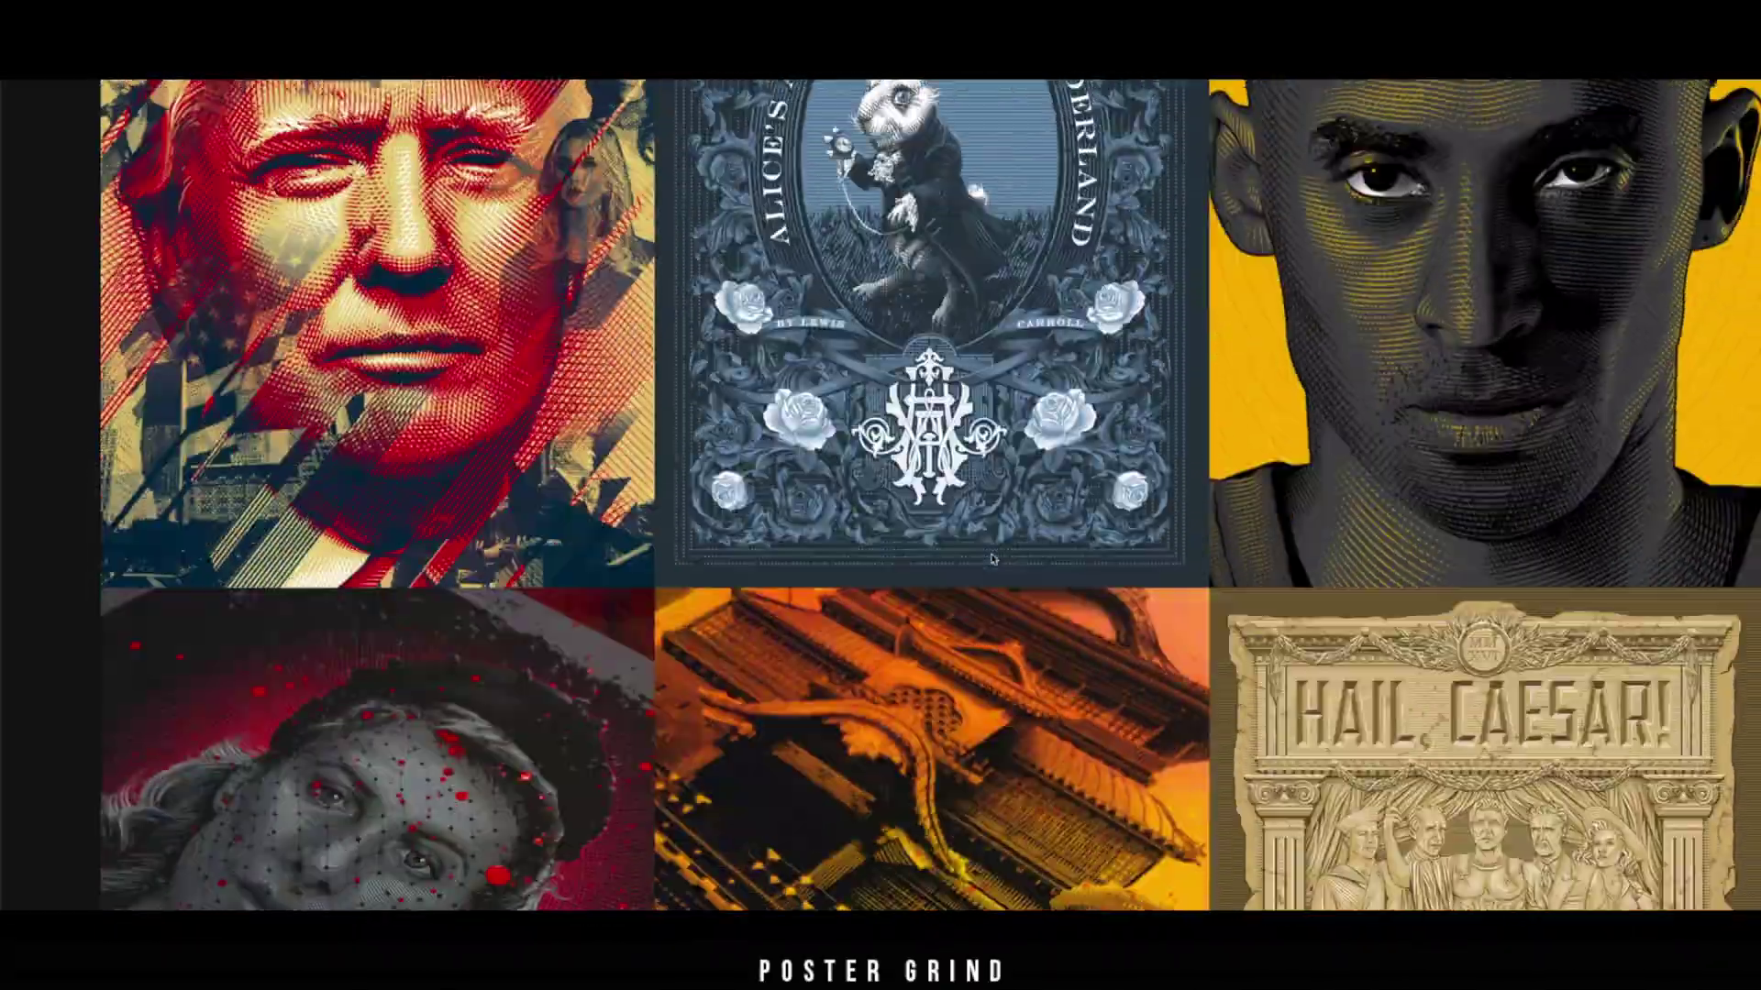
pyautogui.scroll(-15, 991, 559)
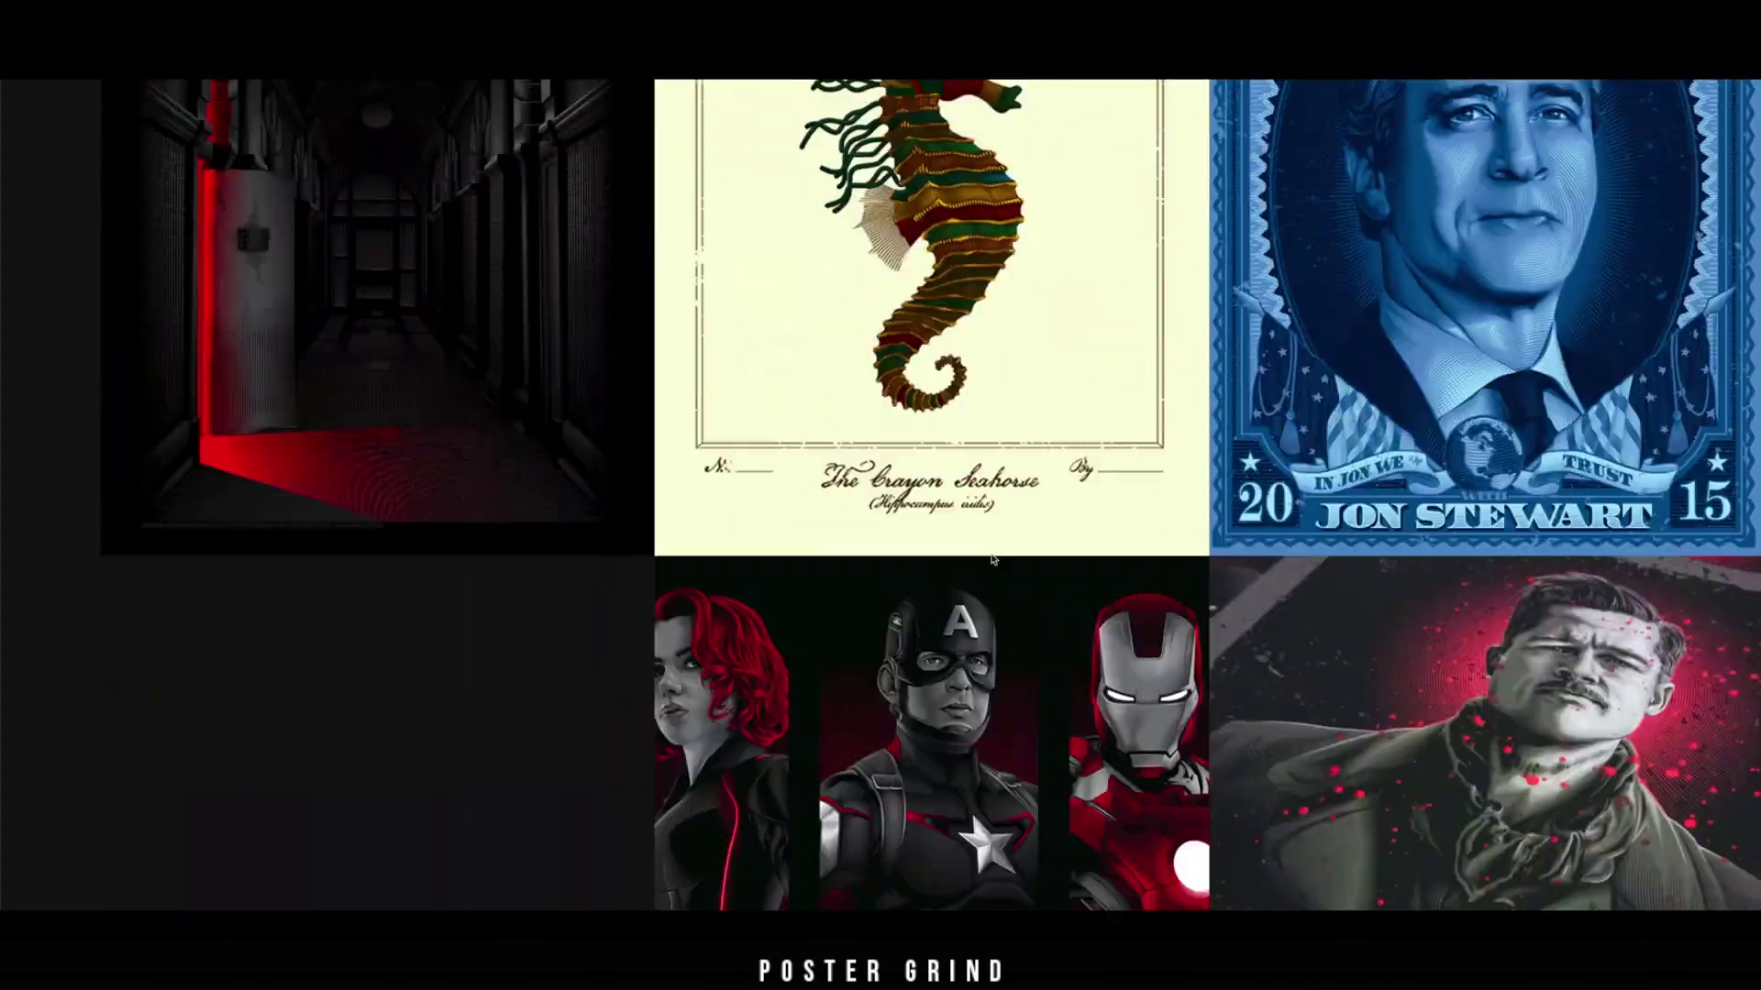
pyautogui.scroll(-15, 991, 559)
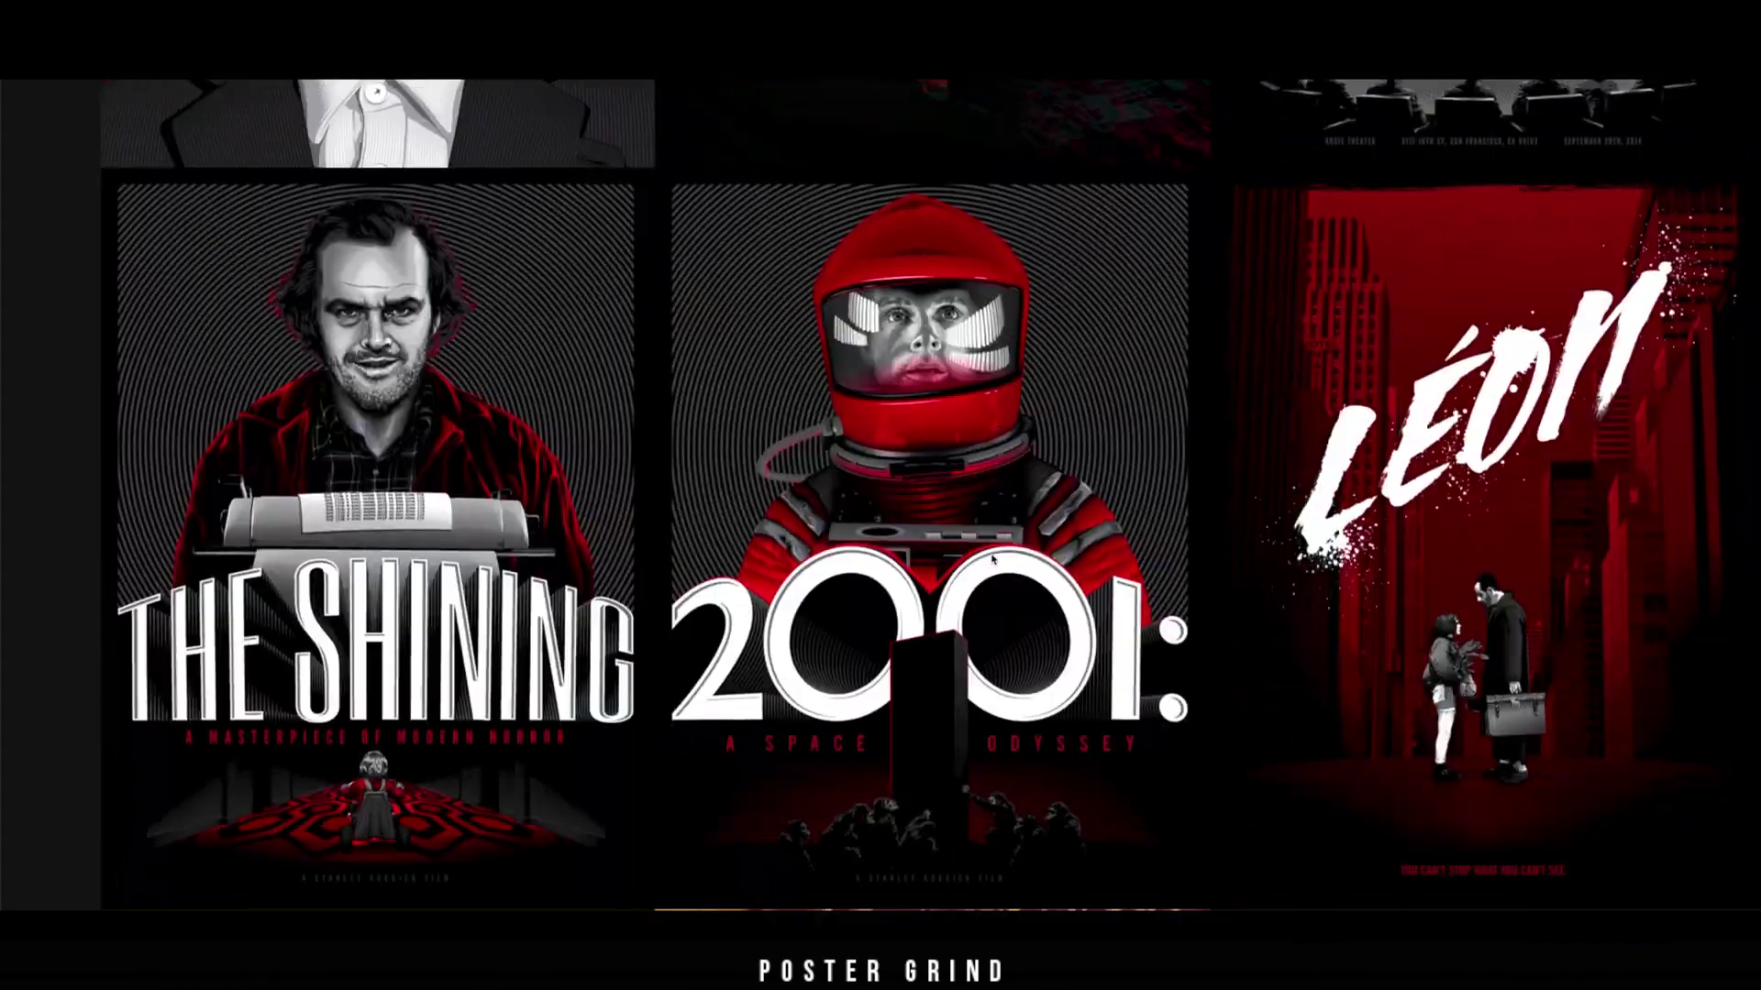
pyautogui.scroll(-15, 992, 559)
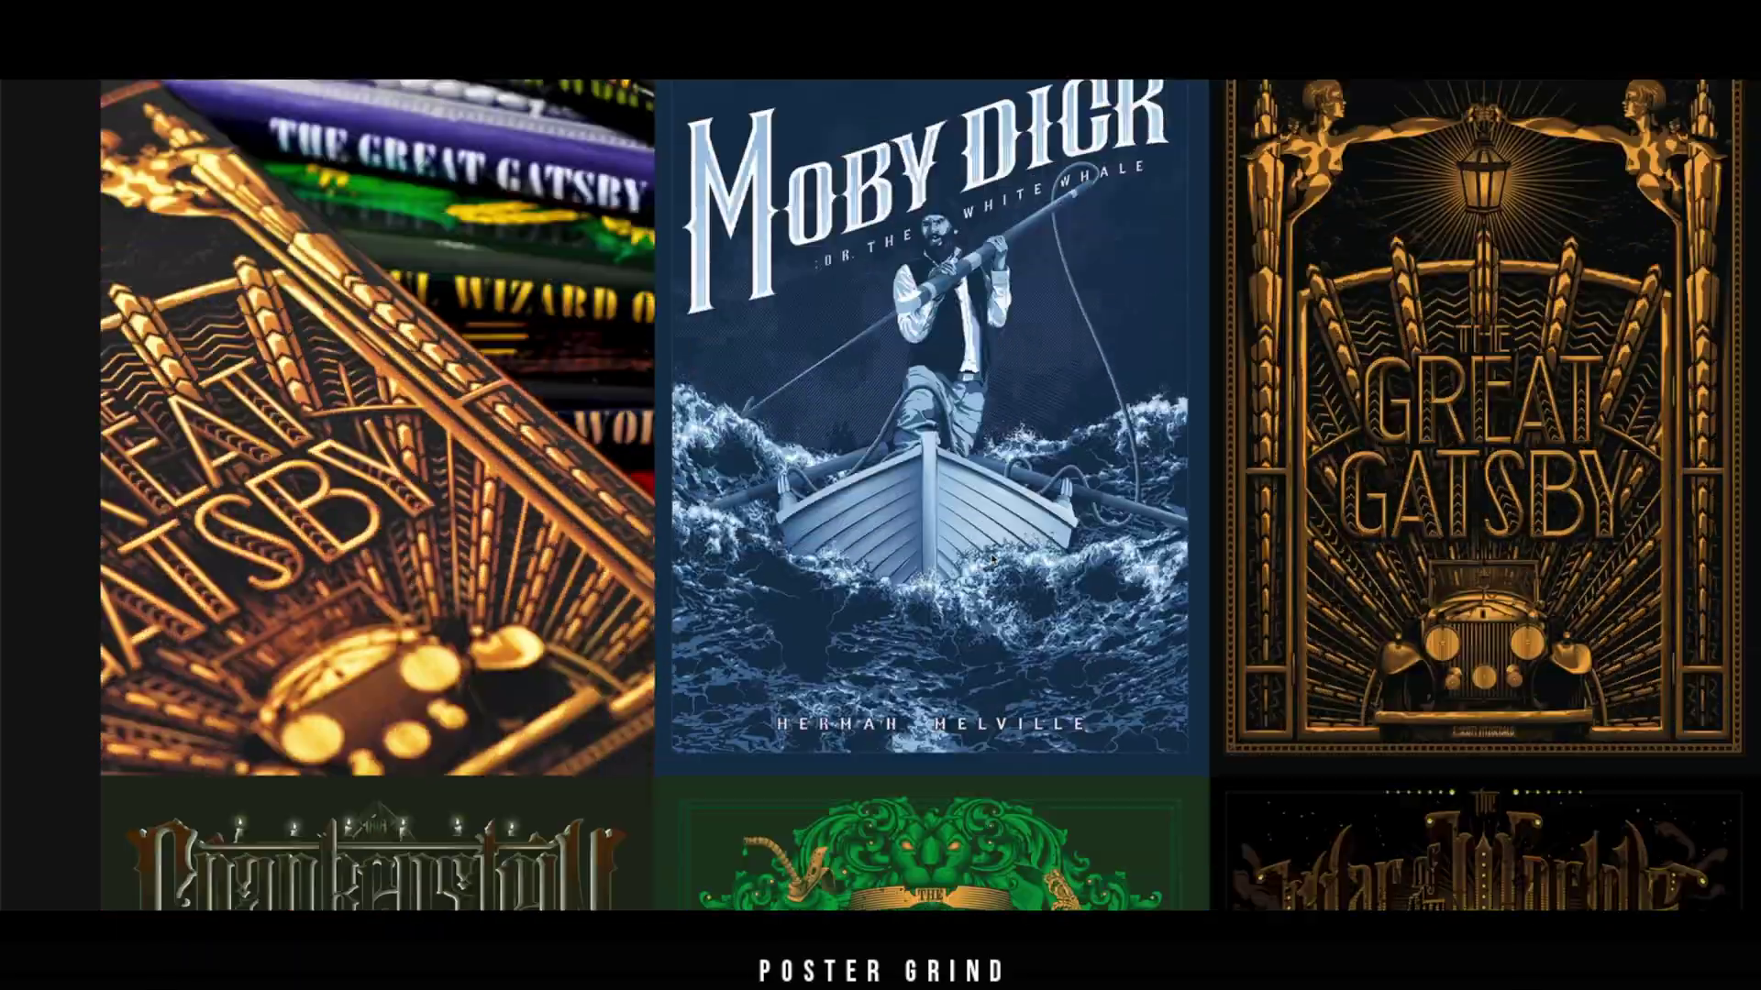
pyautogui.scroll(-15, 991, 559)
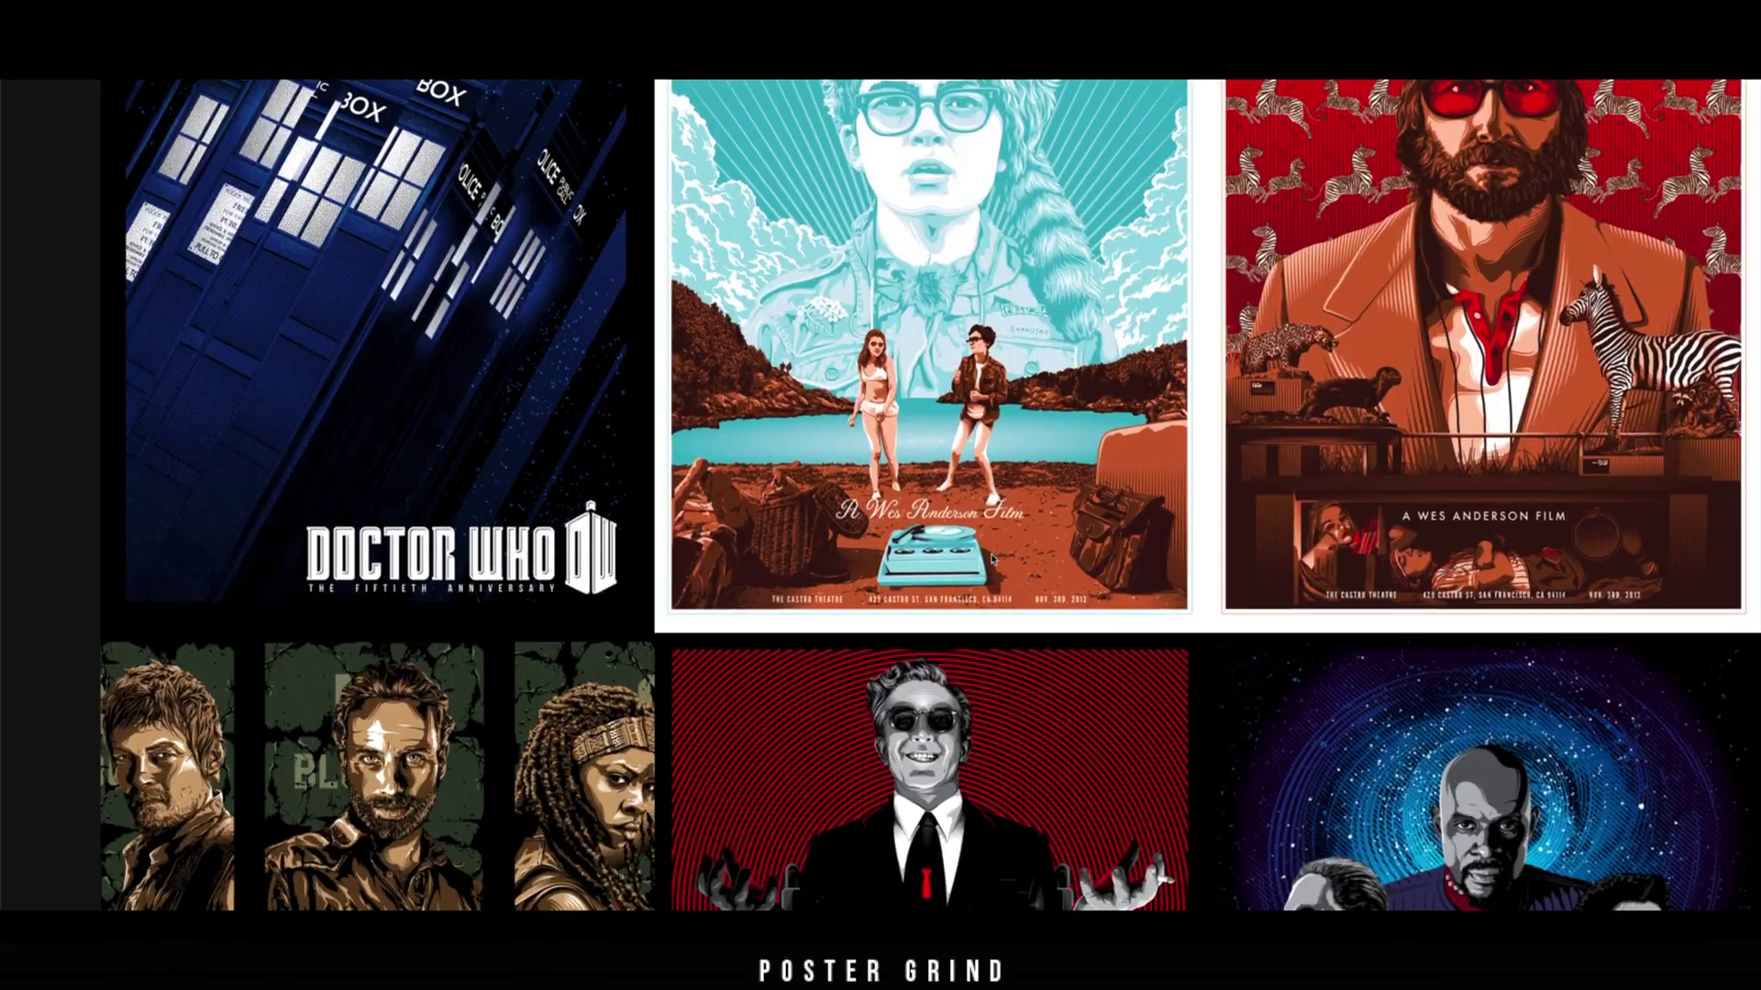
pyautogui.scroll(-15, 991, 558)
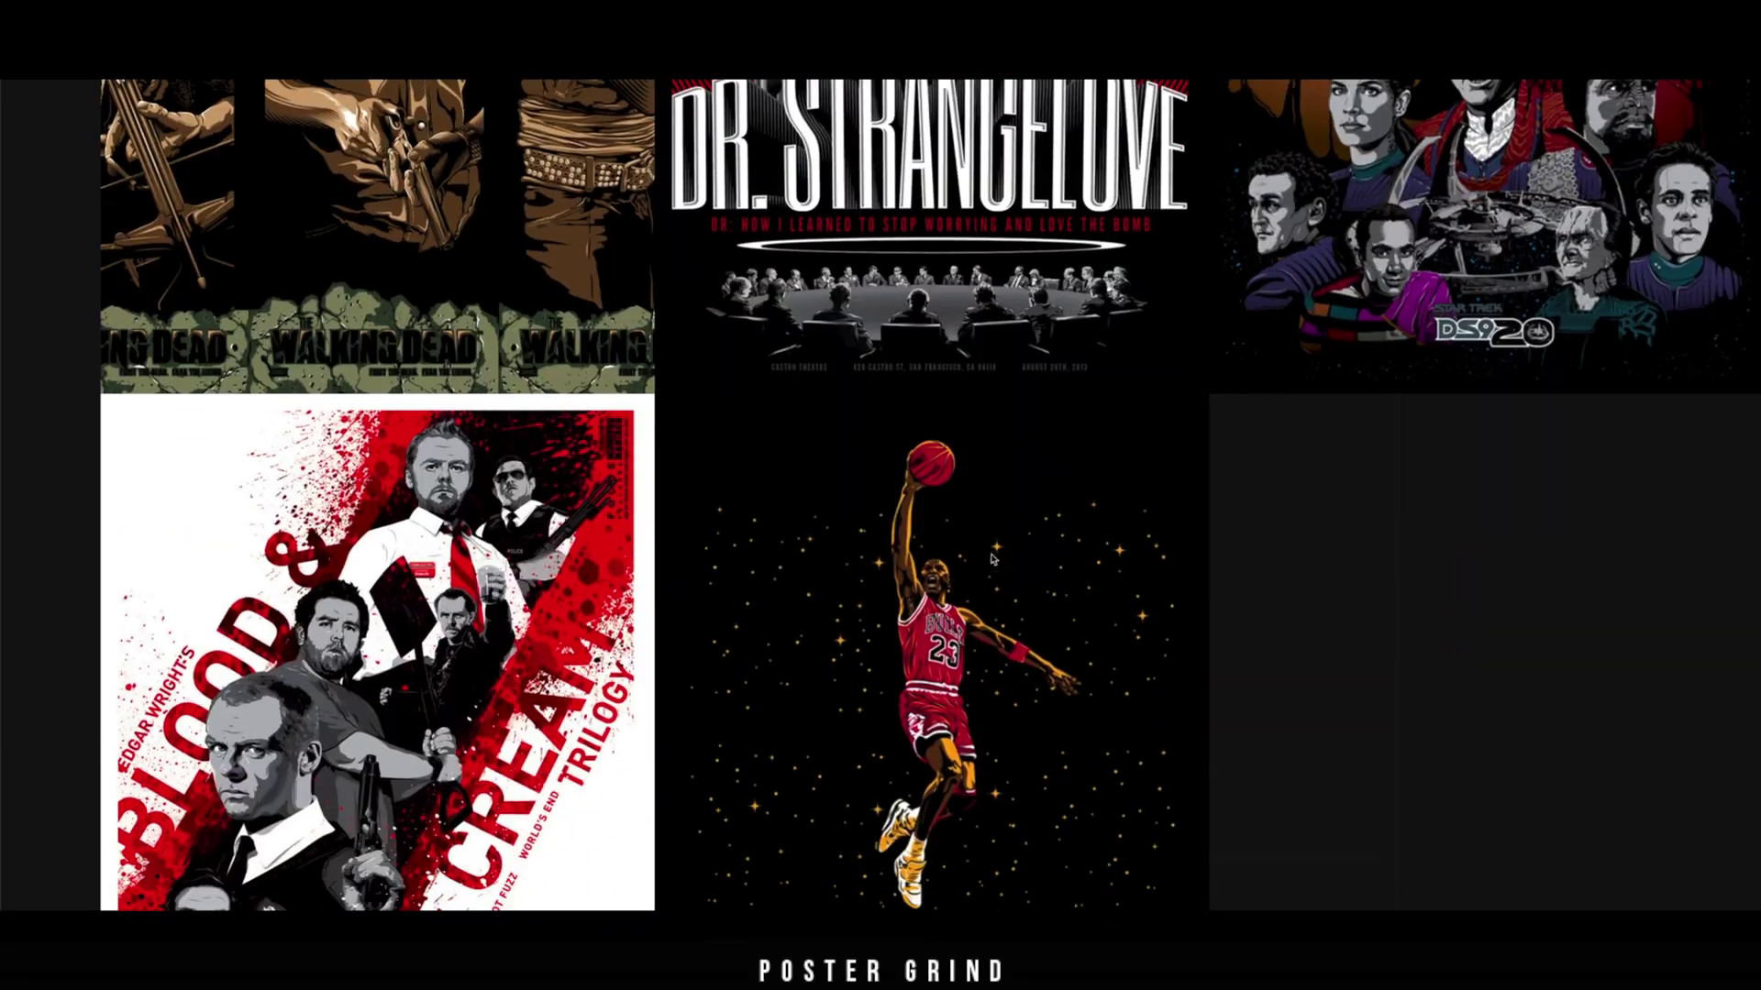
pyautogui.scroll(-3, 991, 559)
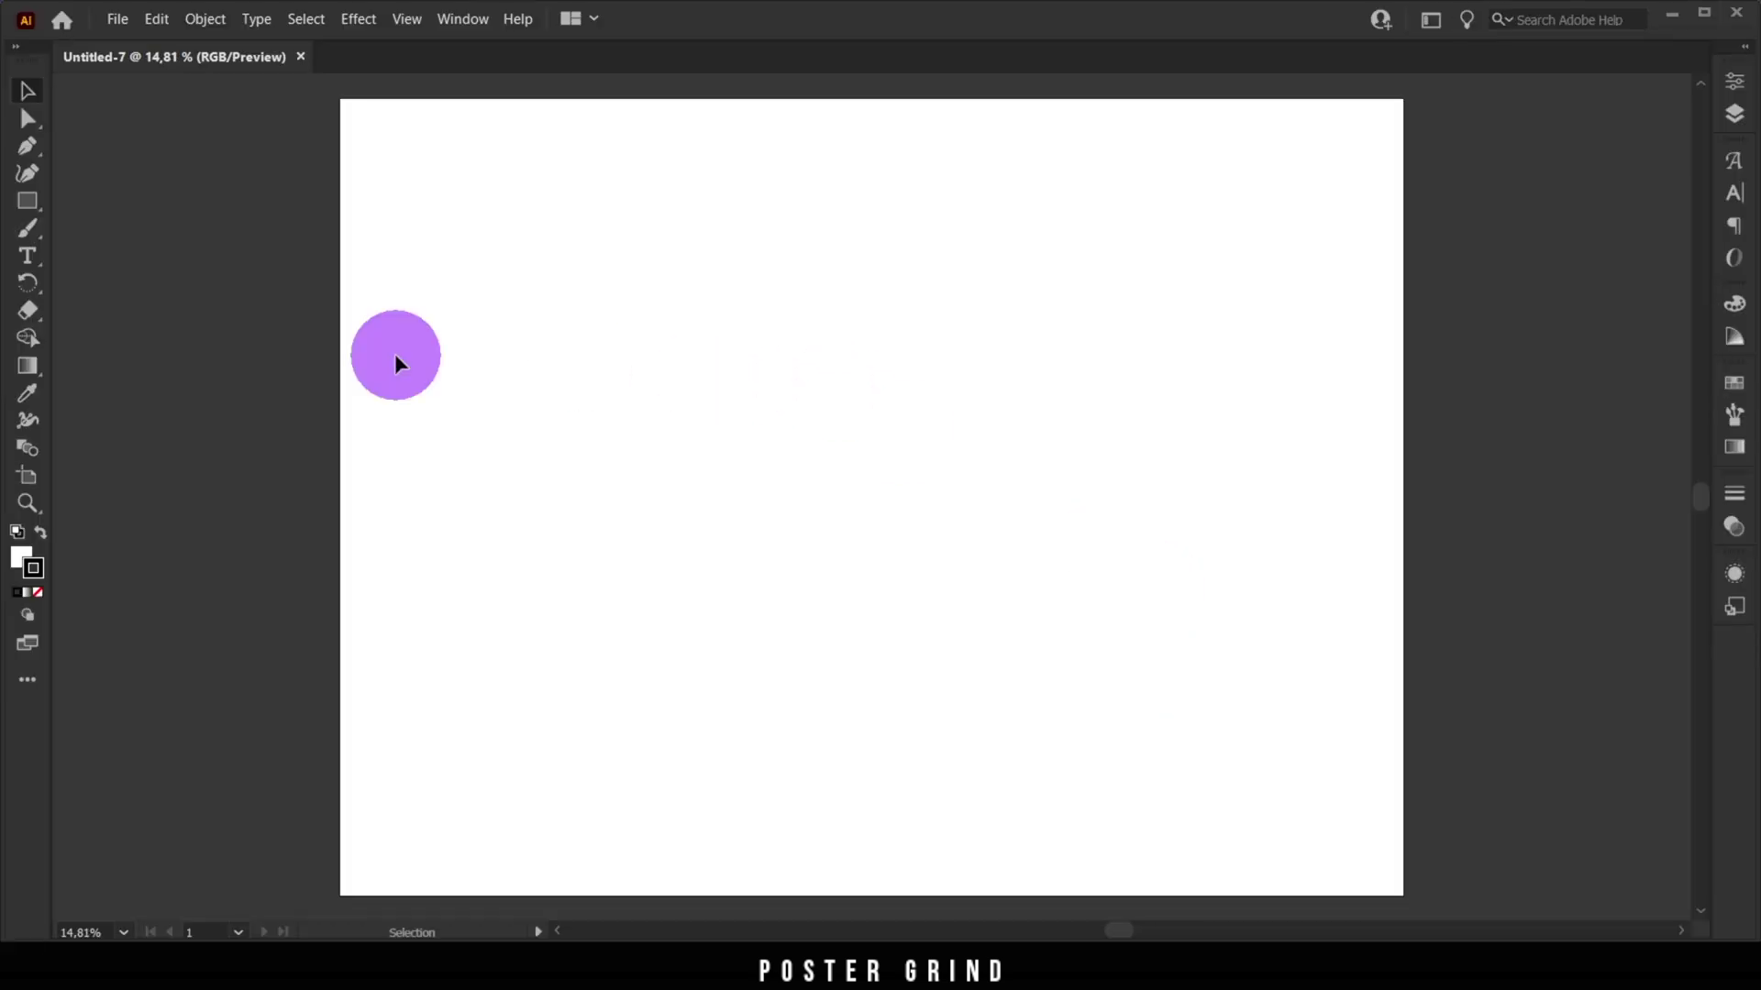
# Draw a 4000 x 3000 px rectangle covering the whole artboard and swap its colours for a black fill
pyautogui.click(28, 200)
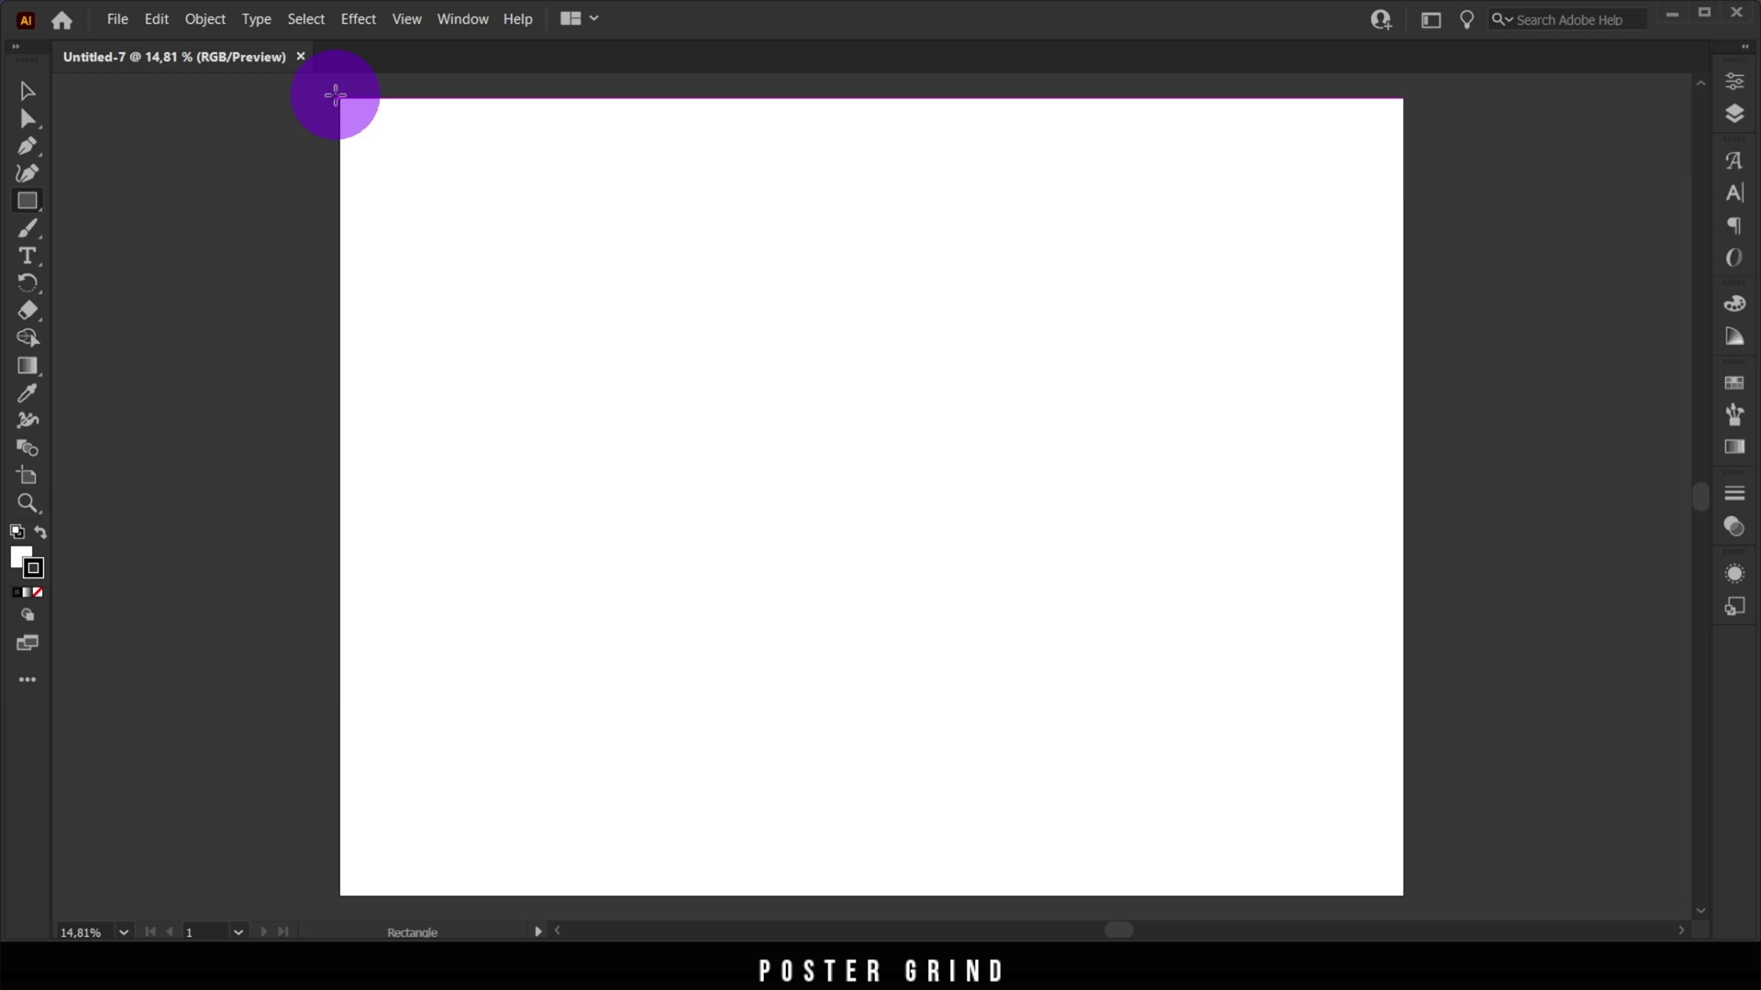
pyautogui.moveTo(338, 94); pyautogui.dragTo(1402, 895)
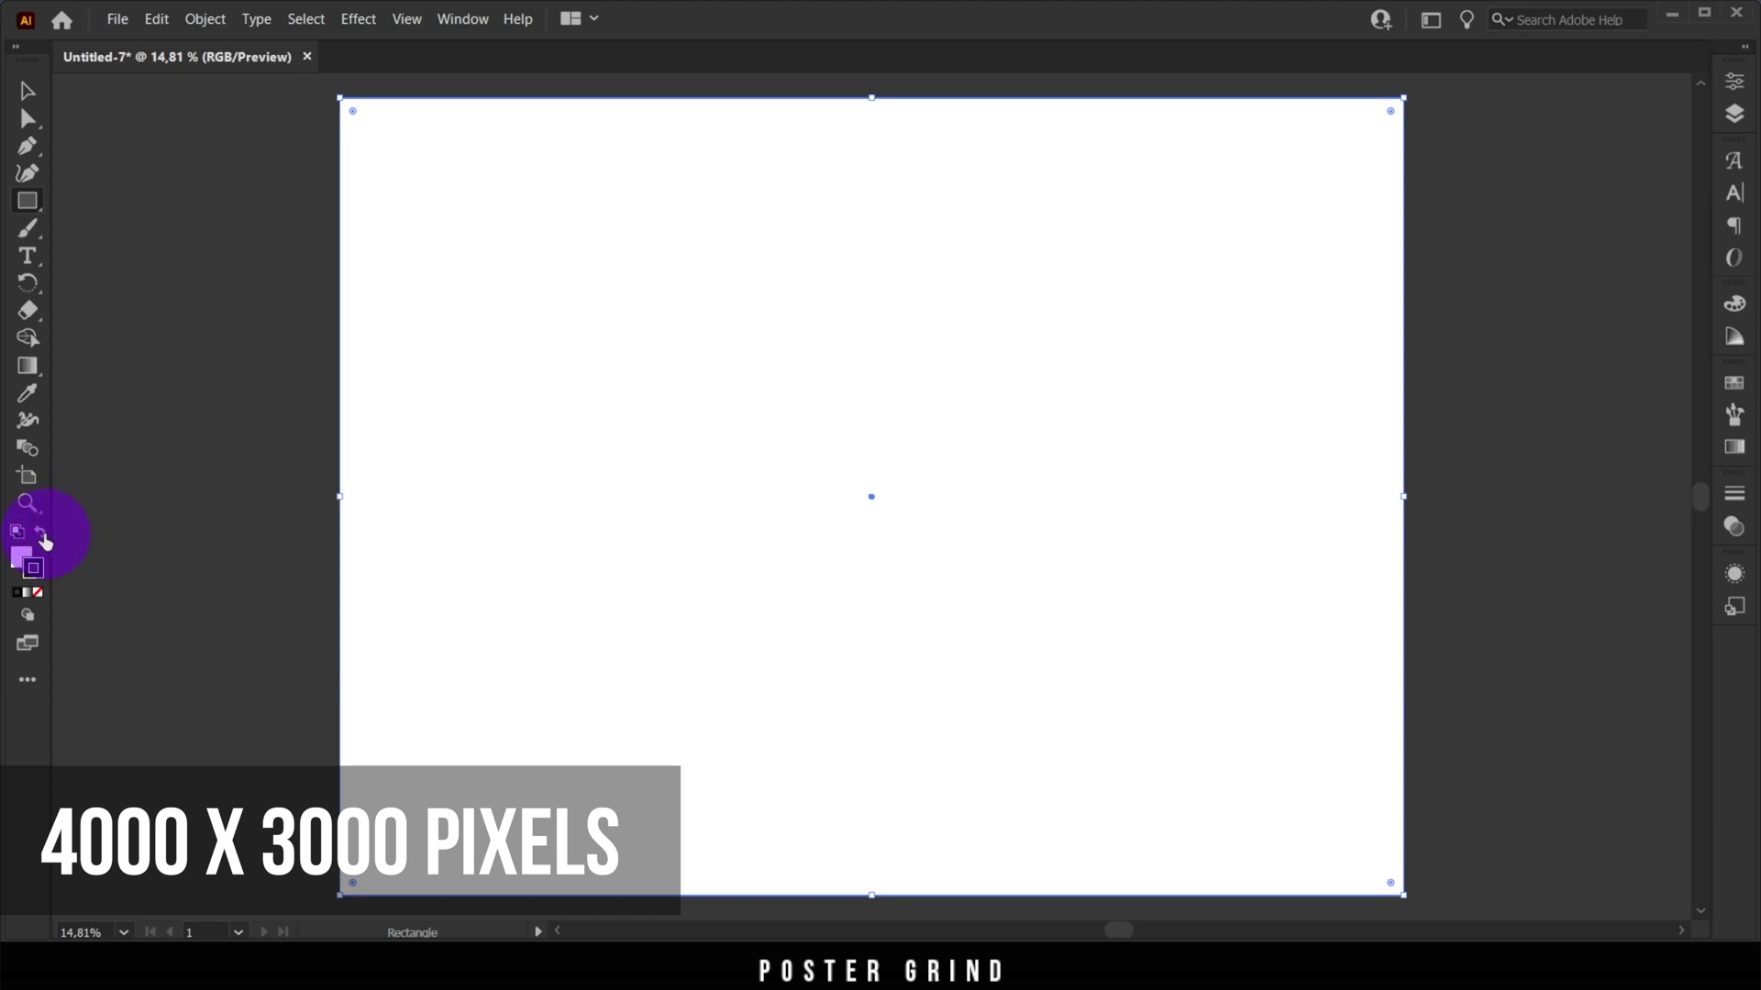
pyautogui.click(41, 532)
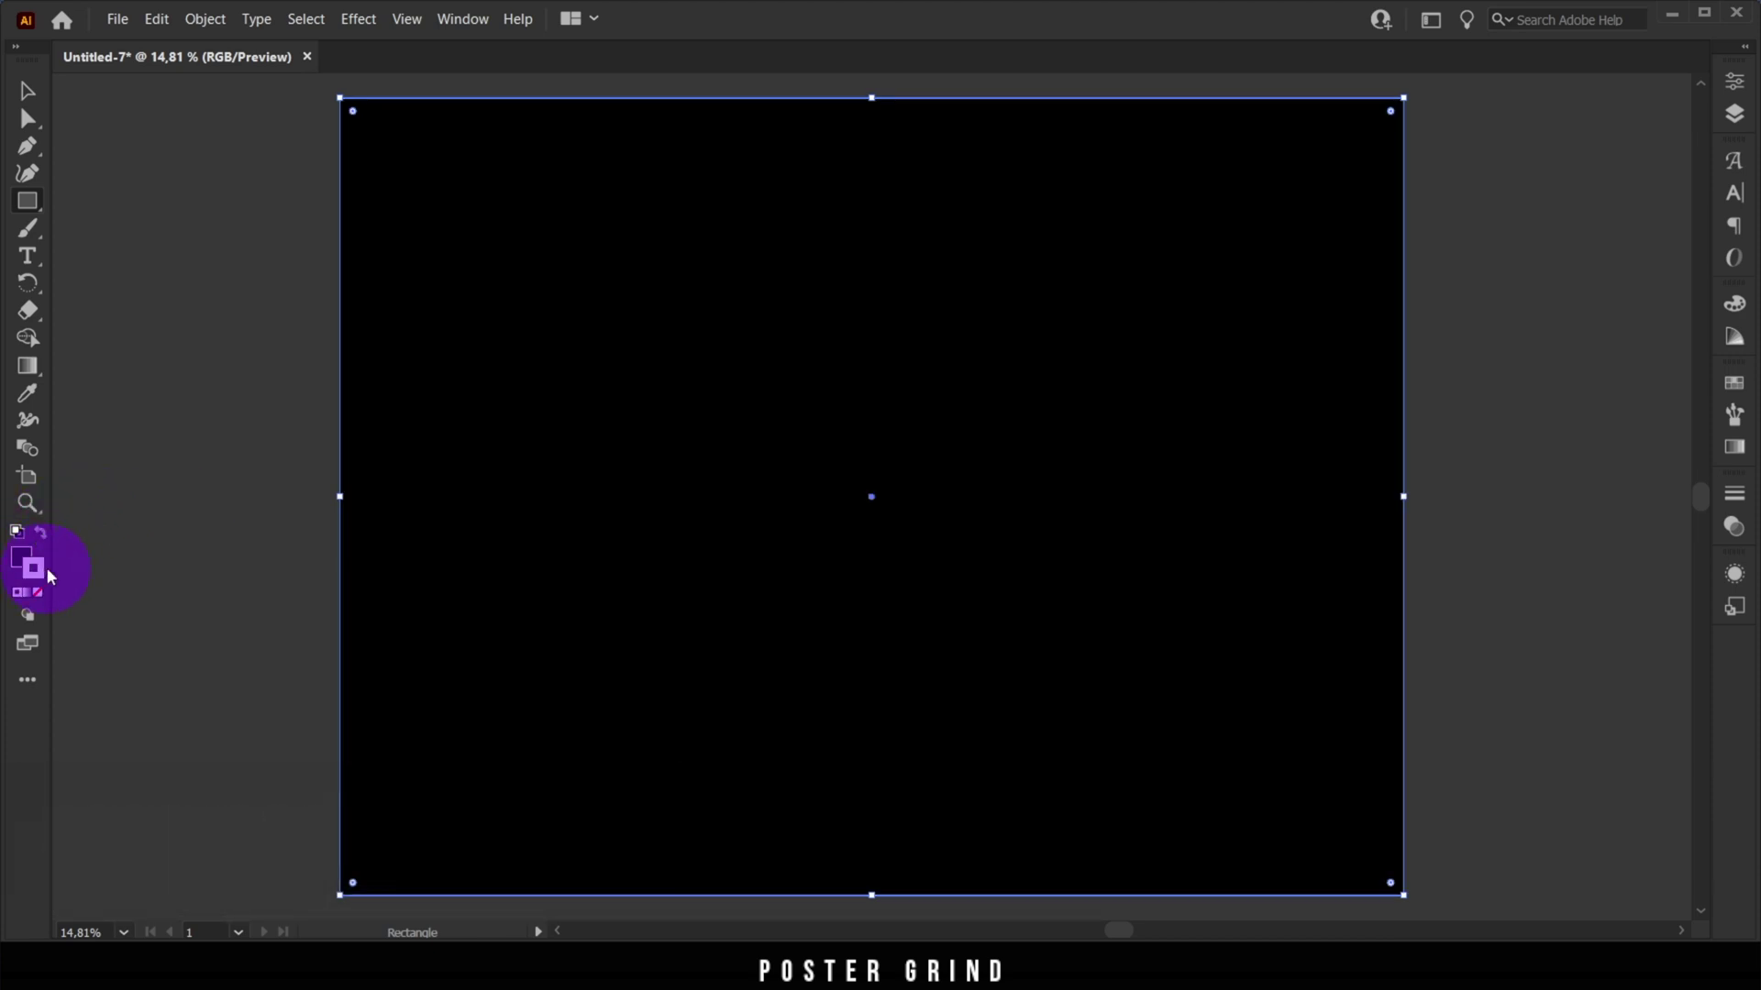
pyautogui.click(27, 90)
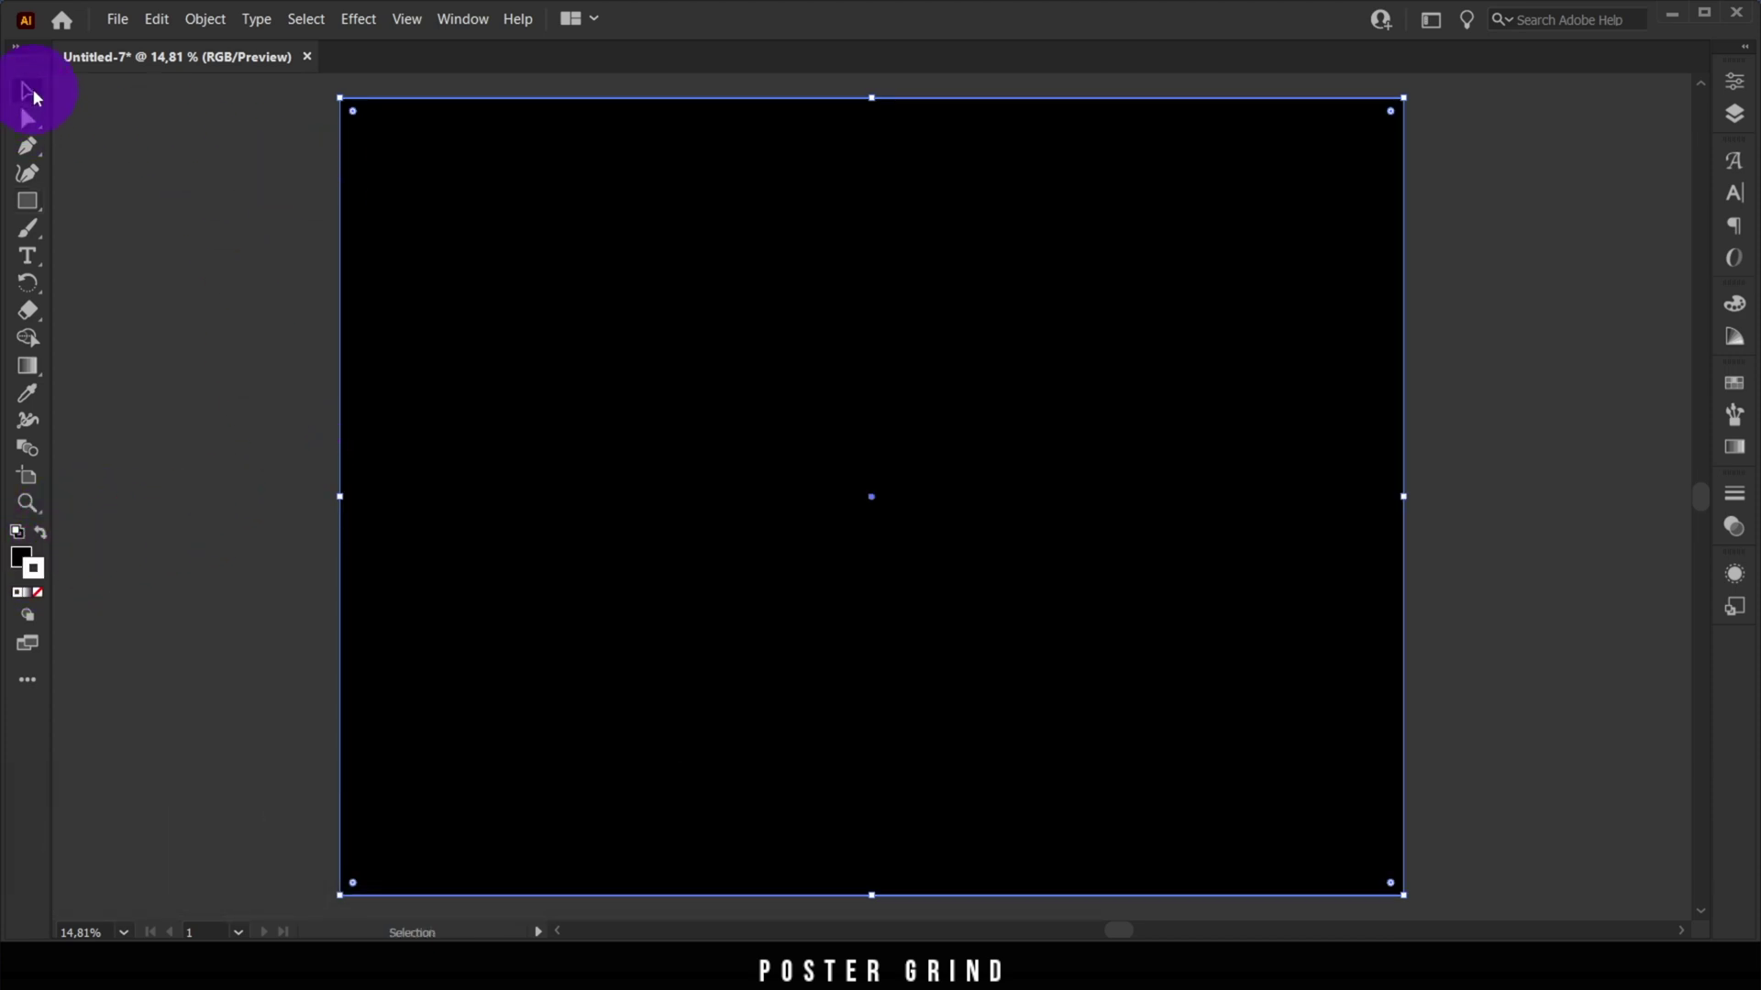
pyautogui.moveTo(283, 256); pyautogui.dragTo(645, 306)
pyautogui.hotkey('ctrl', 'z')
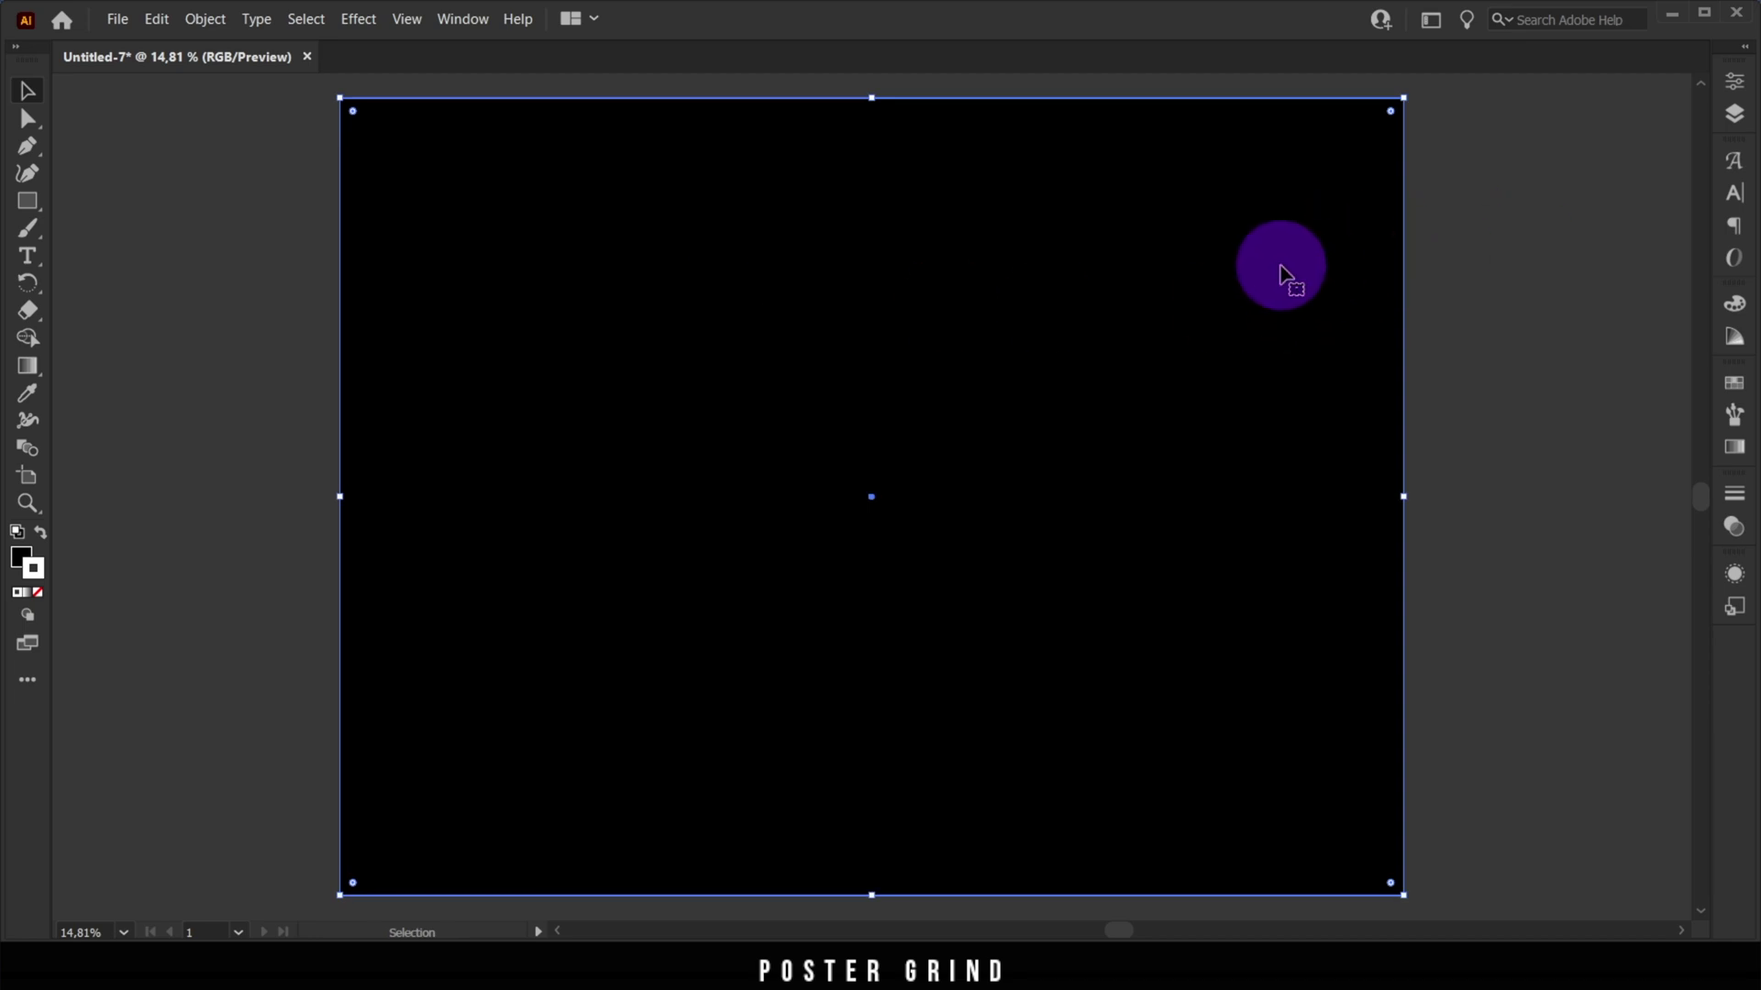
# Lock the black background rectangle inside Layer 1 so that it cannot be selected or moved
pyautogui.click(1735, 114)
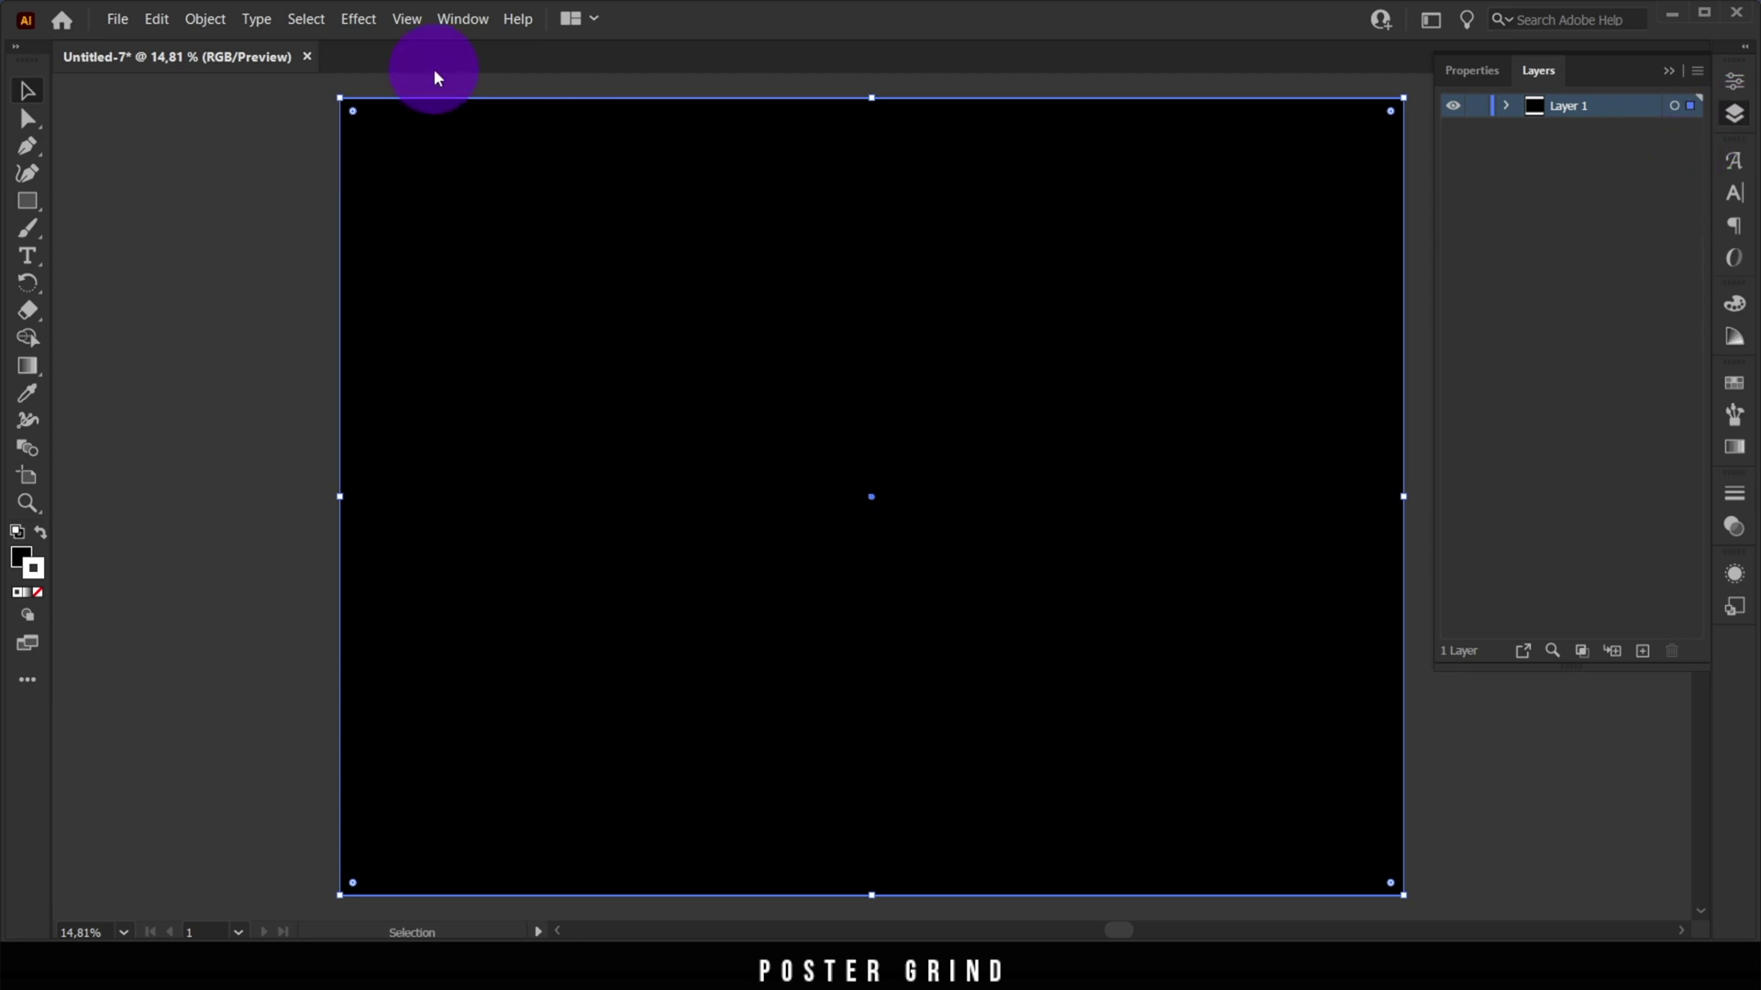
pyautogui.click(454, 20)
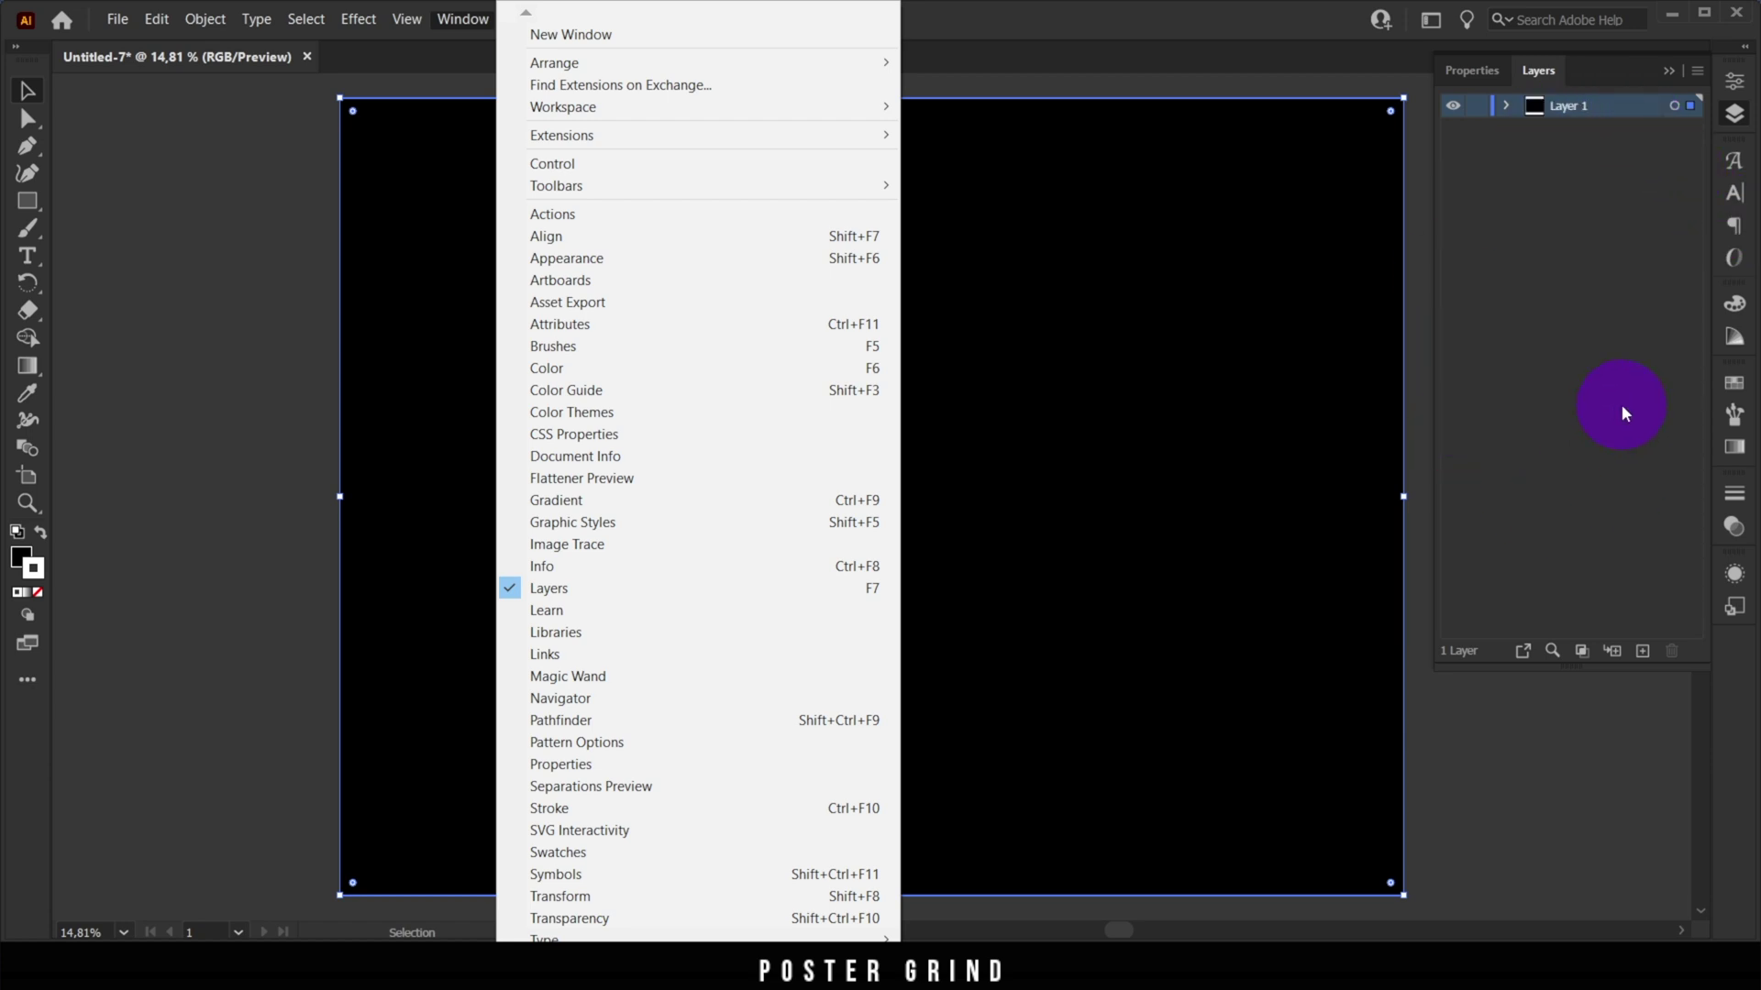
pyautogui.click(1504, 105)
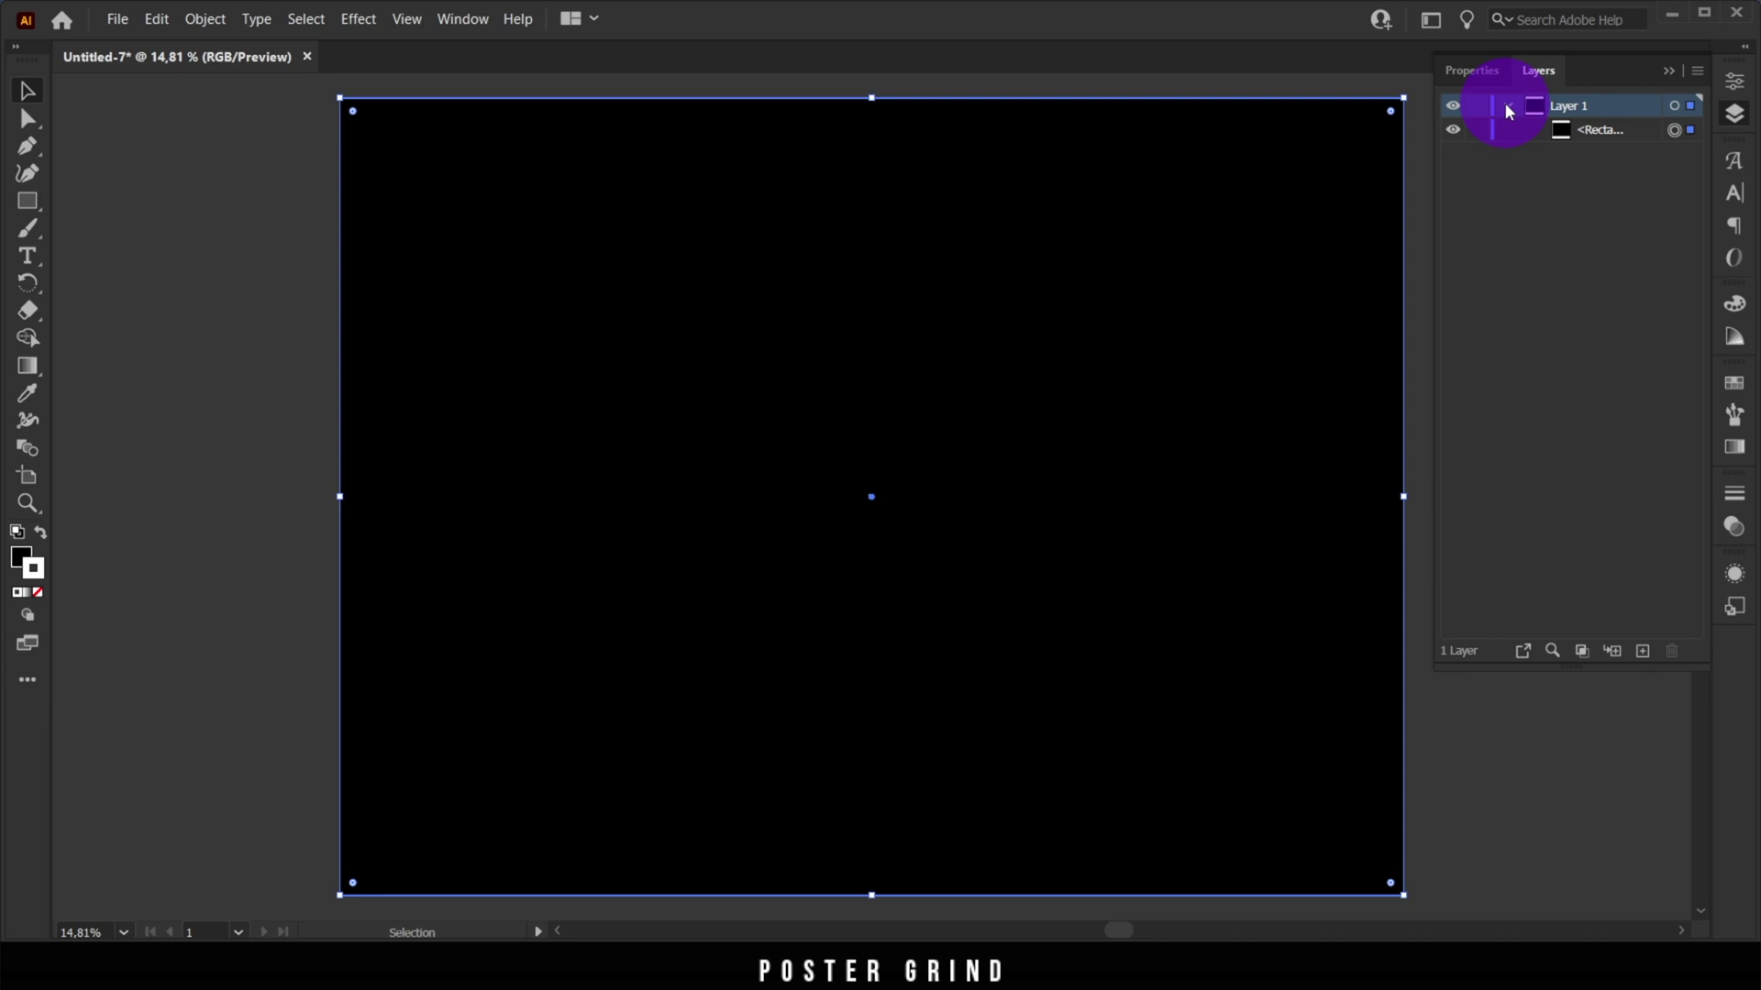
pyautogui.click(1476, 130)
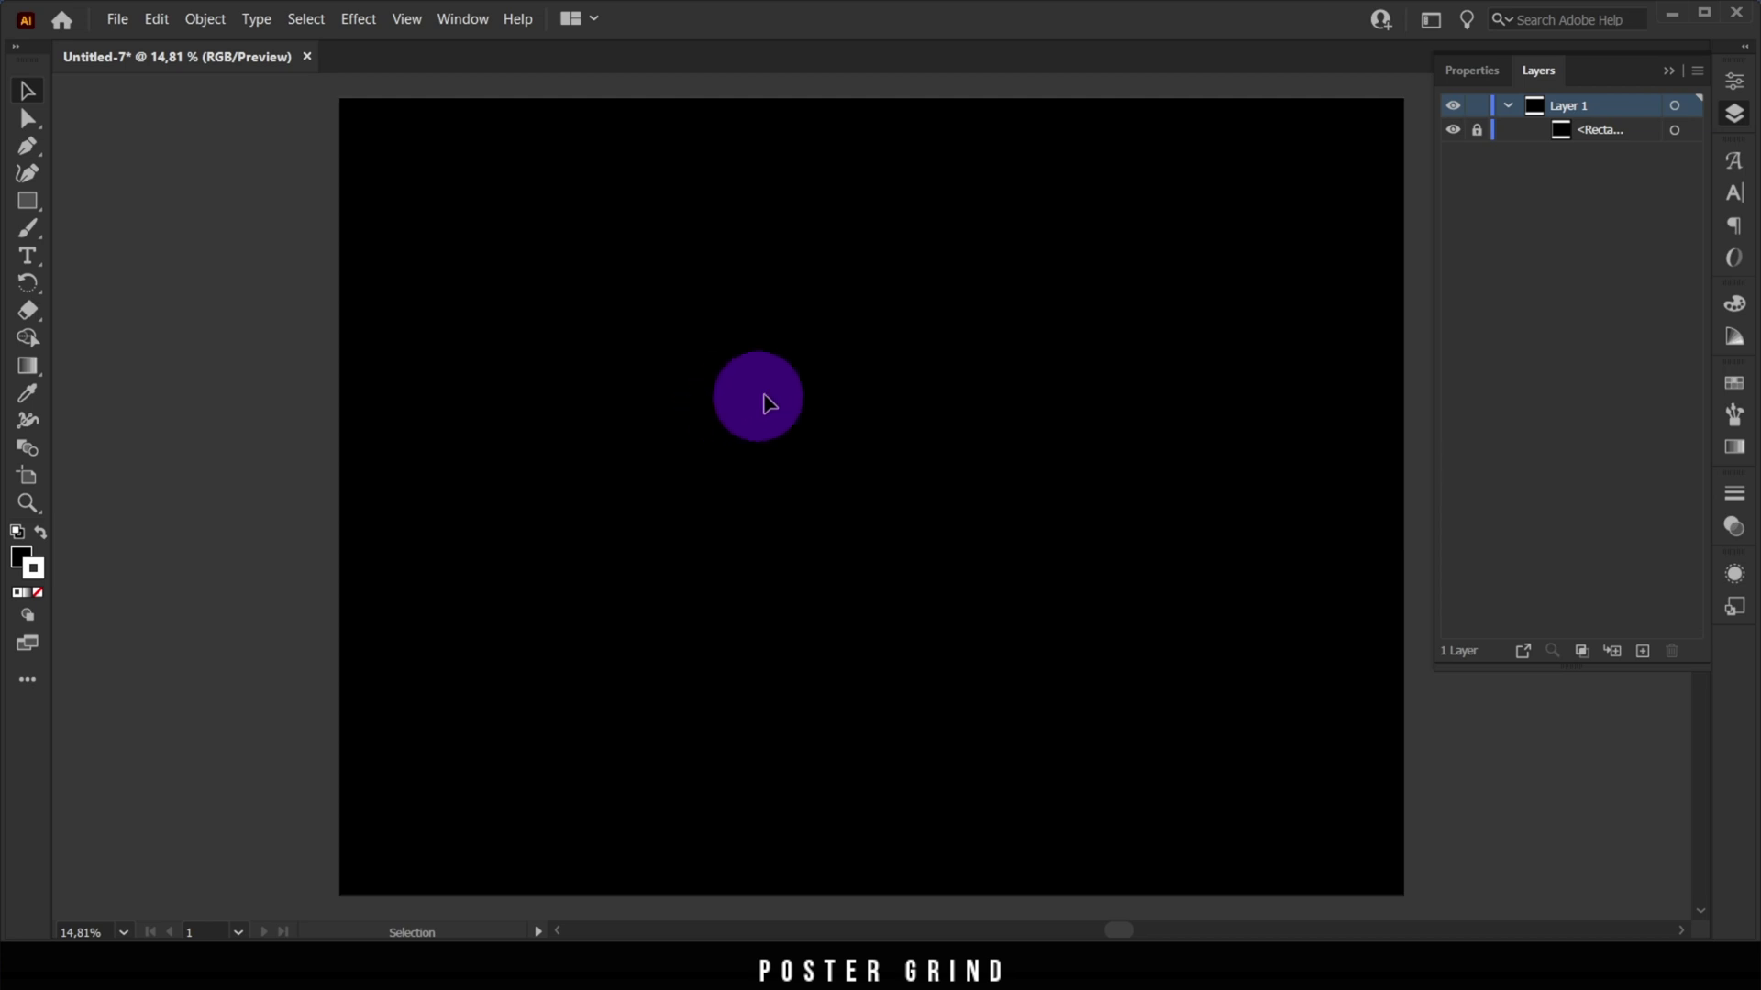
pyautogui.moveTo(668, 310); pyautogui.dragTo(1156, 667)
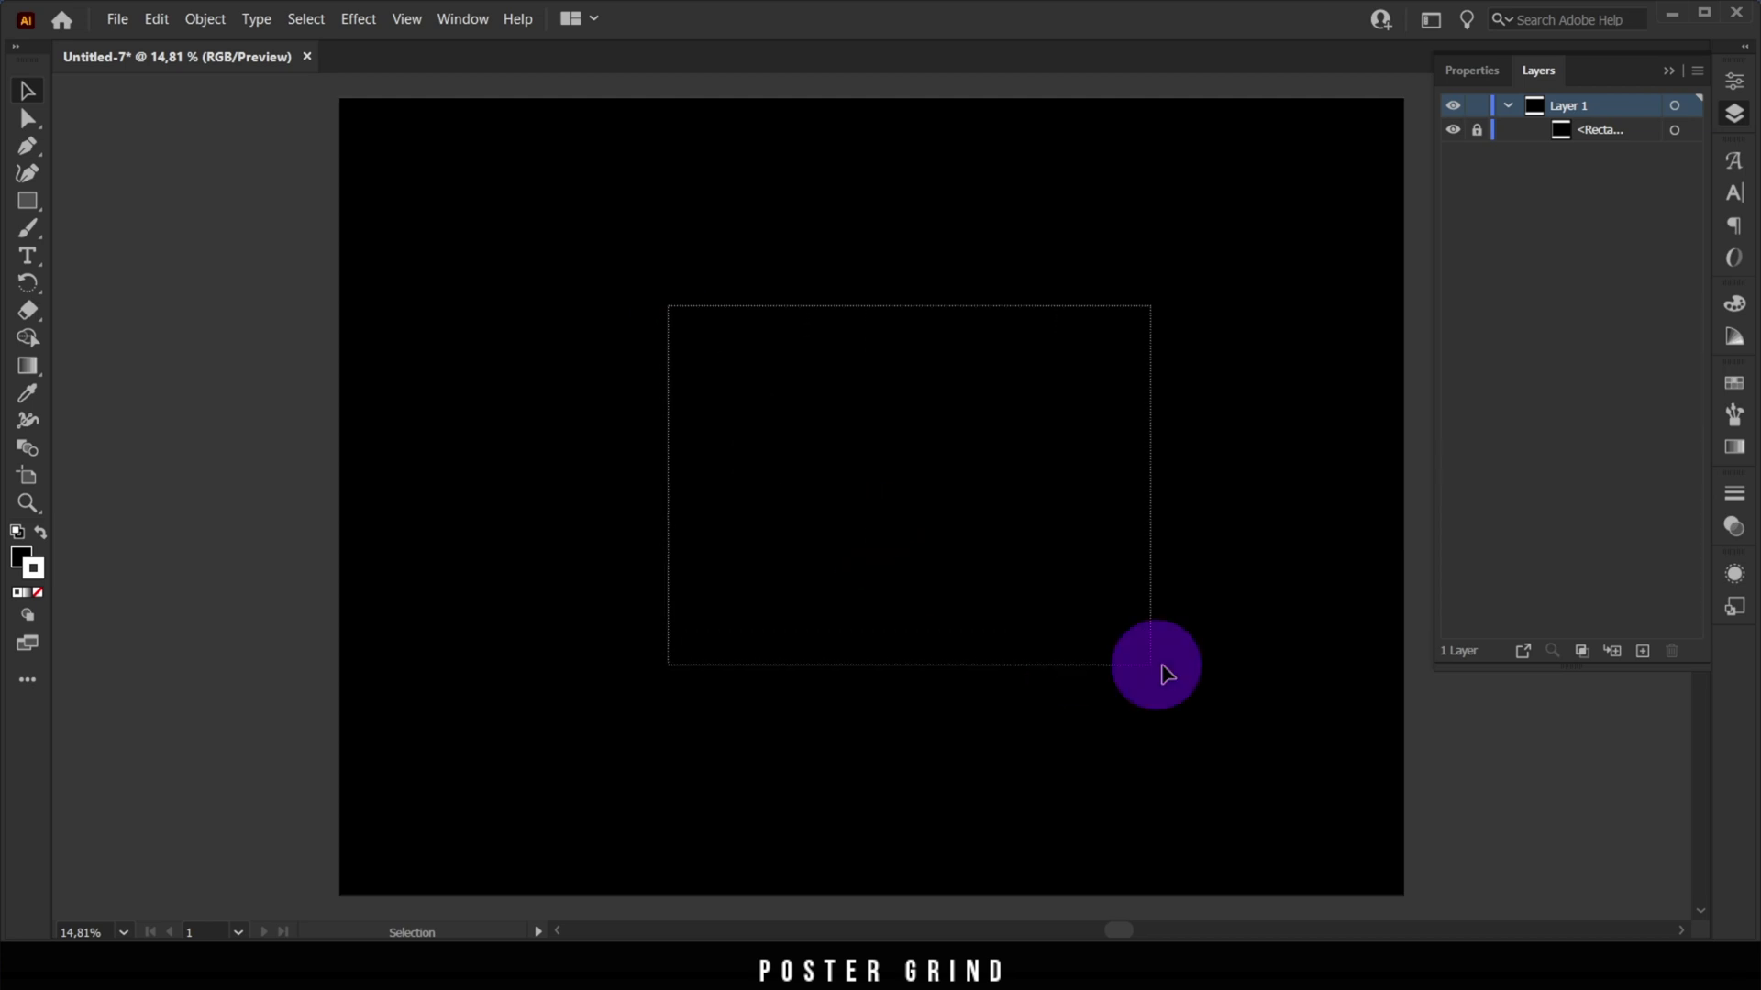
# Add the text "The Shining" on the artboard and set its font size to 700 pt
pyautogui.press('t')
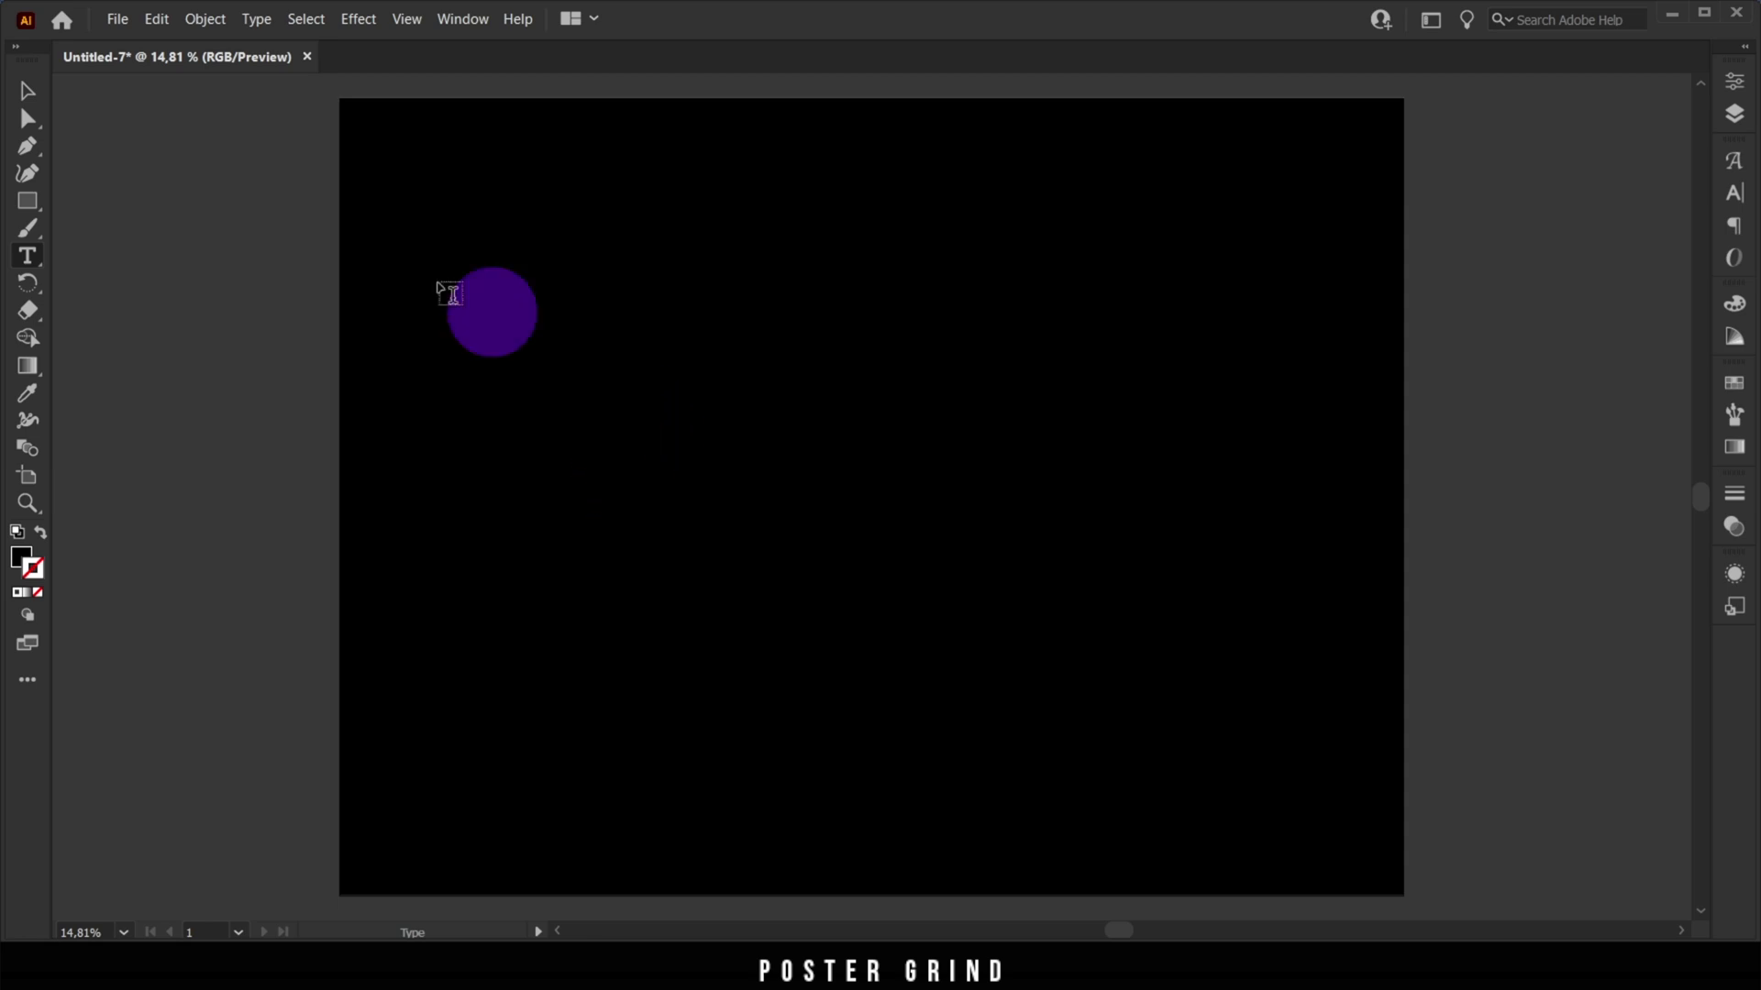
pyautogui.click(26, 90)
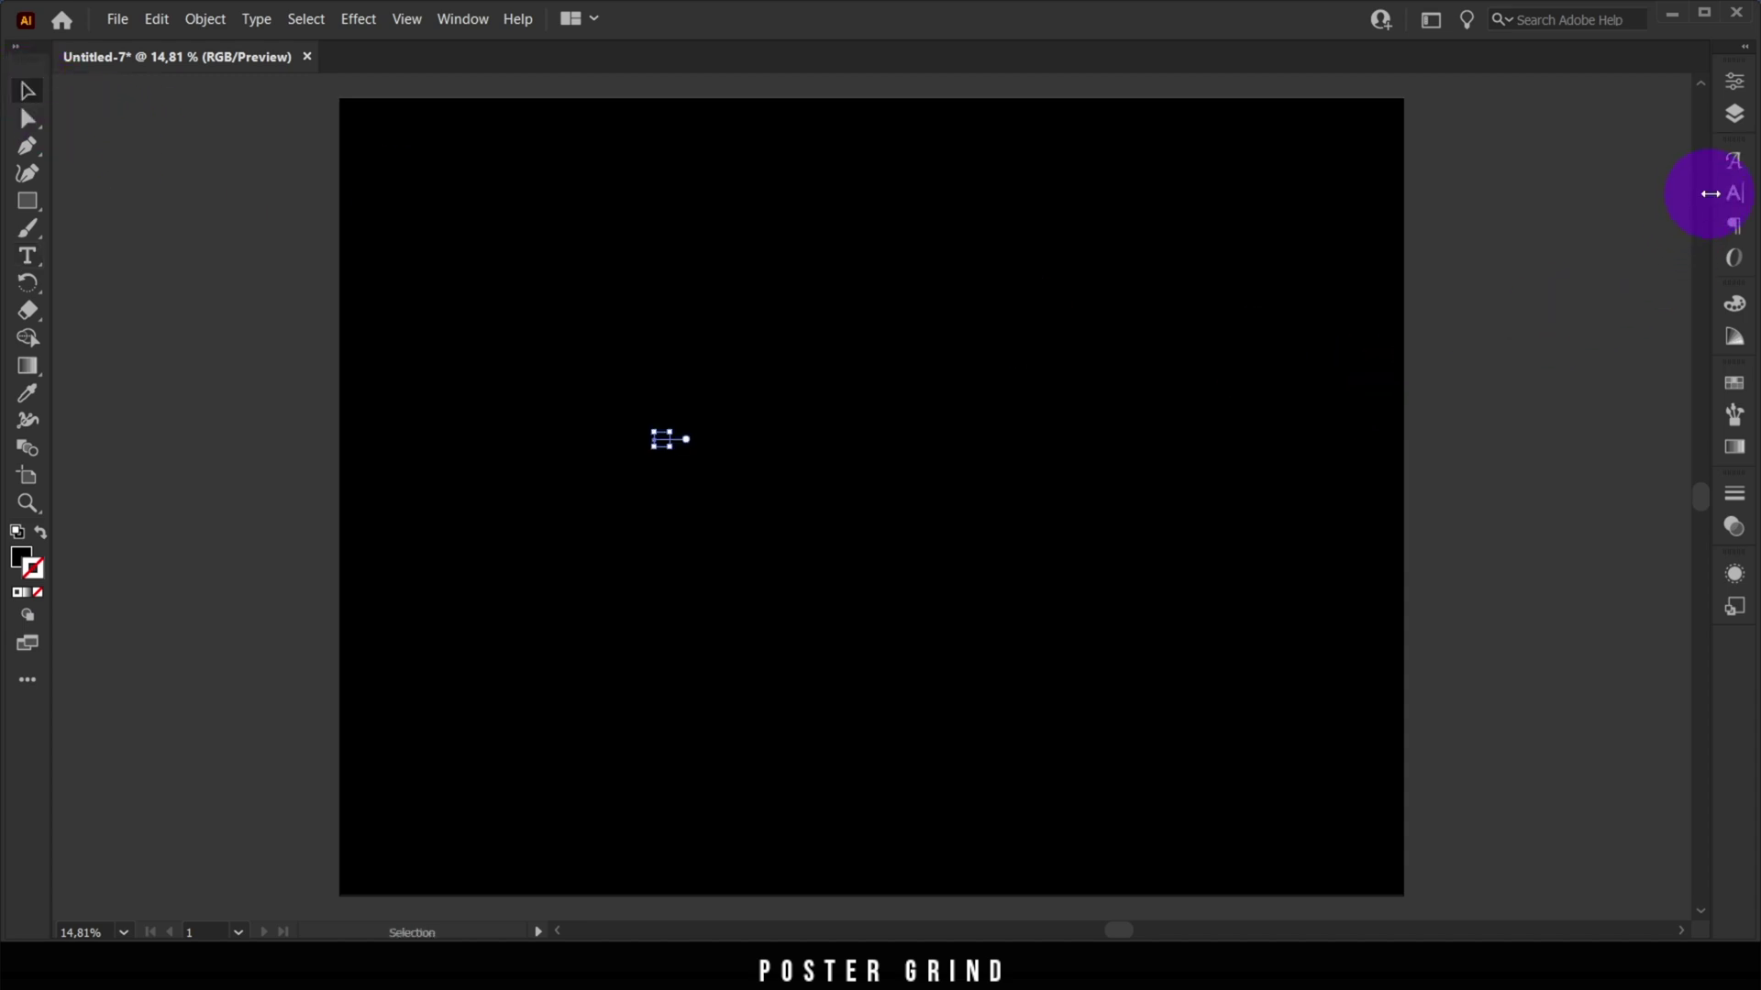
pyautogui.click(1731, 195)
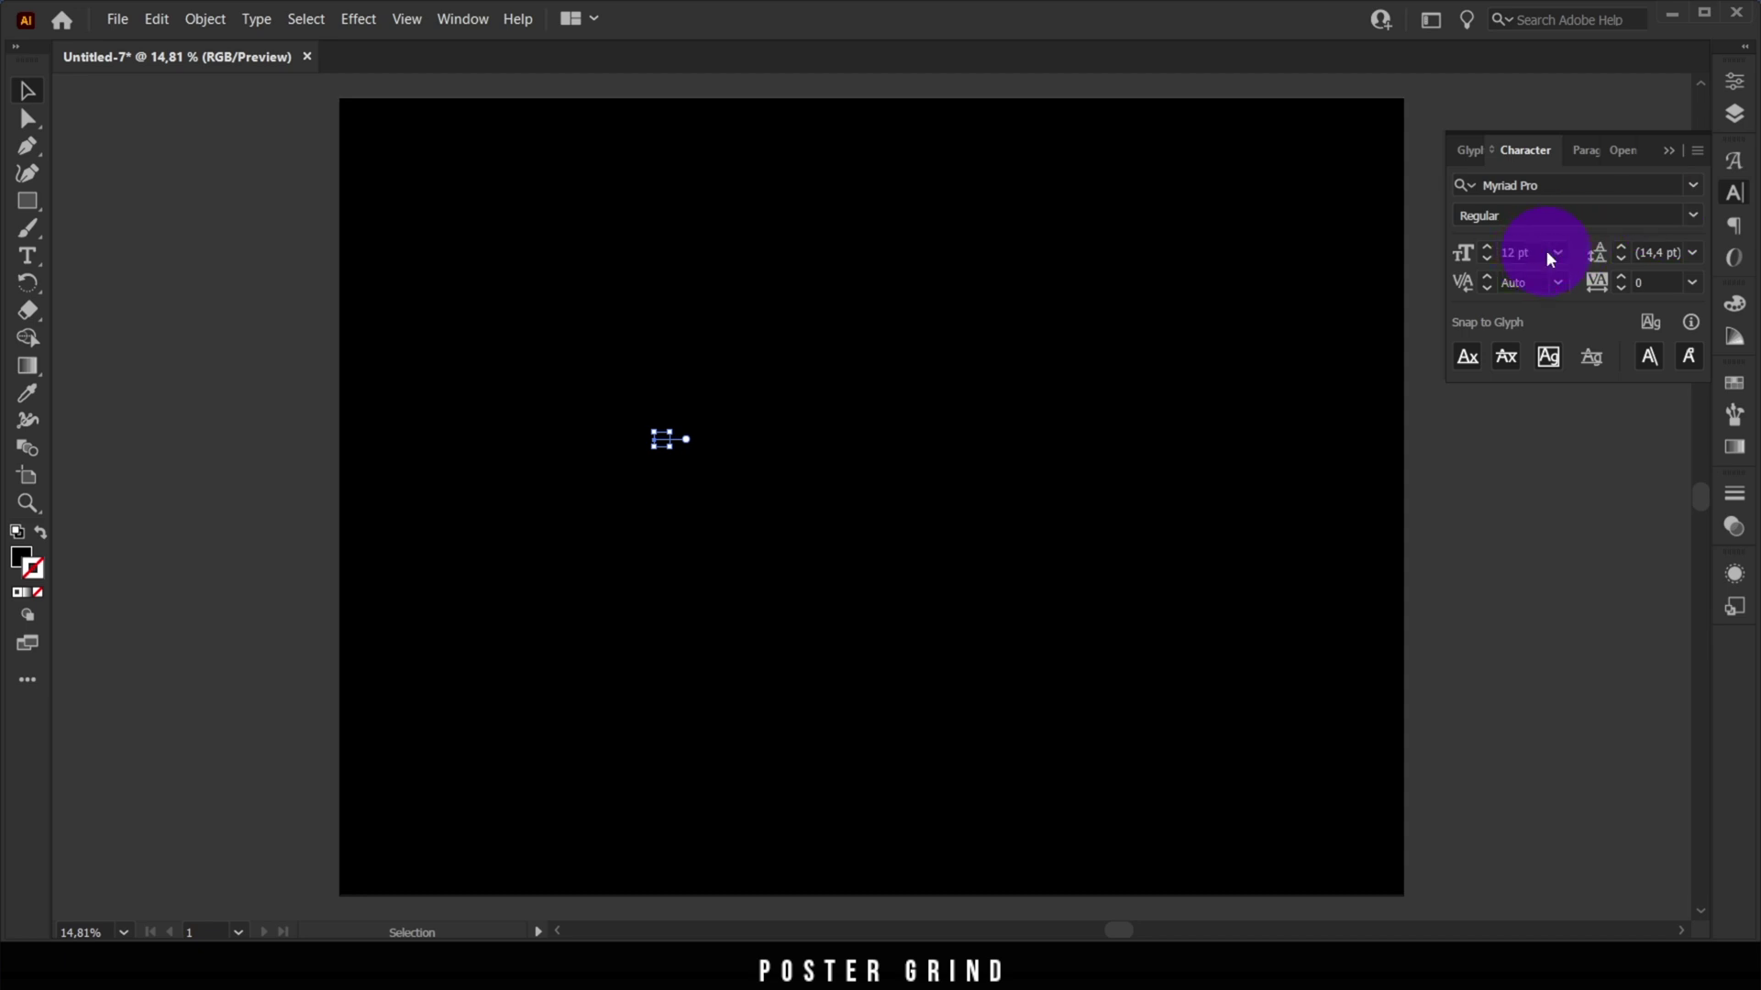
pyautogui.click(1557, 250)
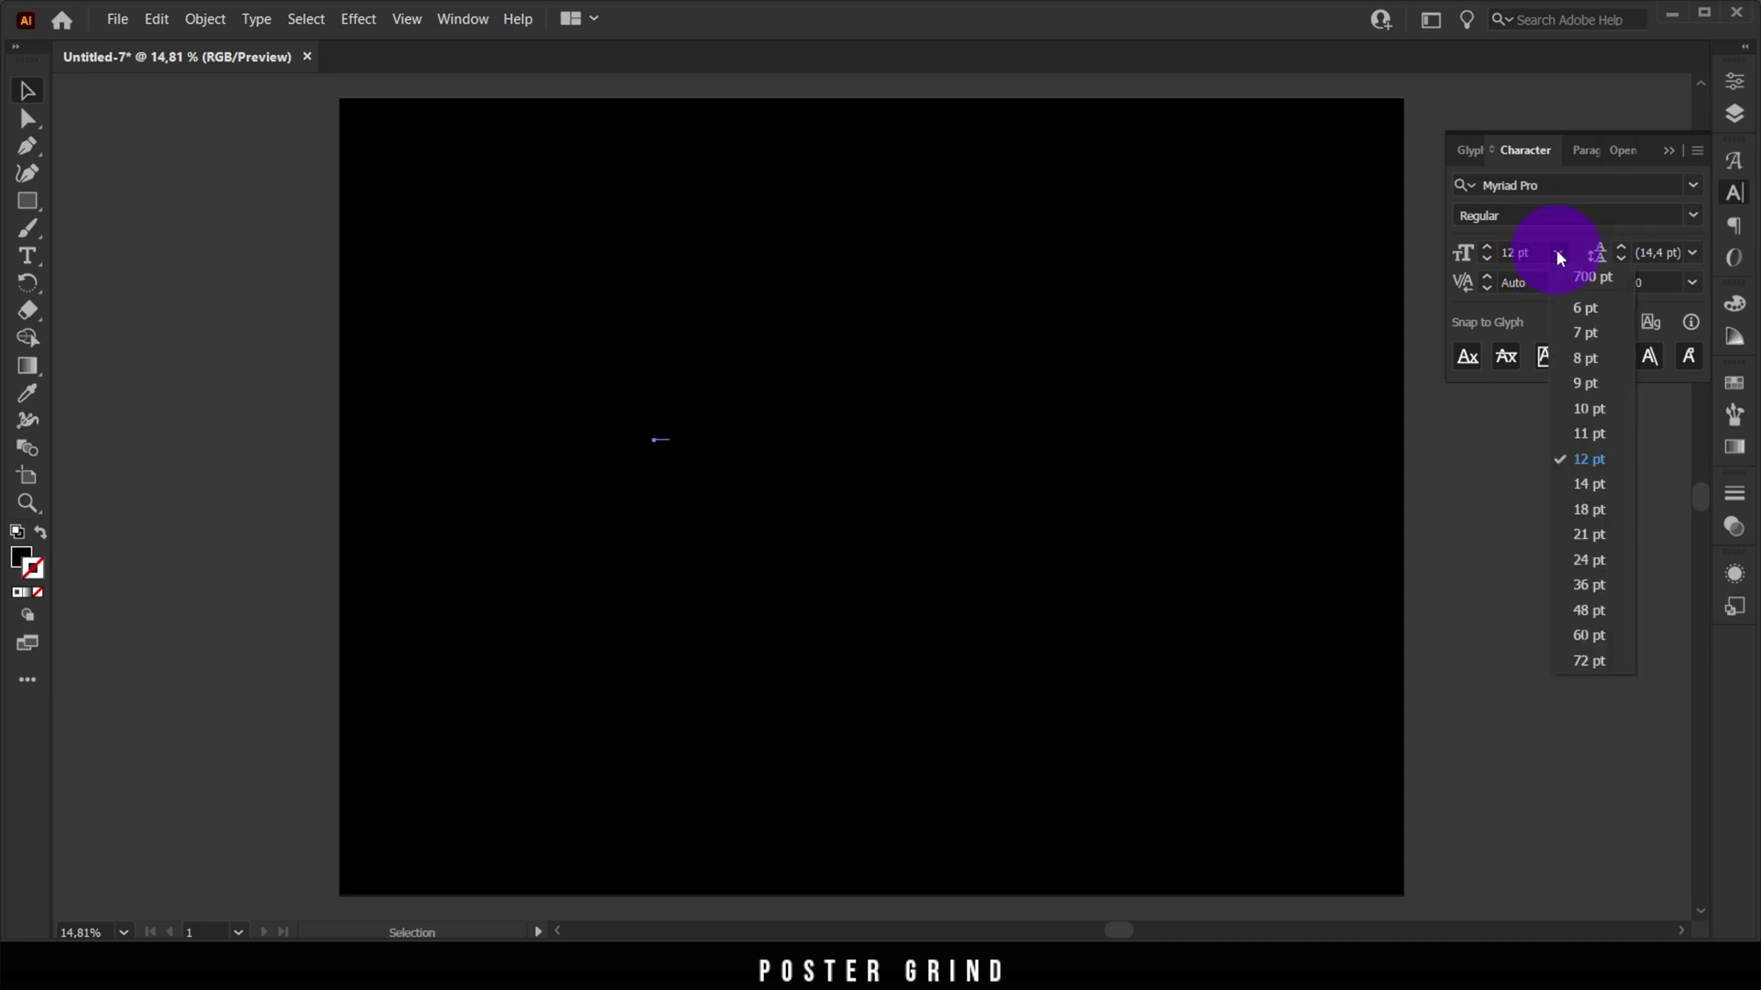
pyautogui.click(1594, 279)
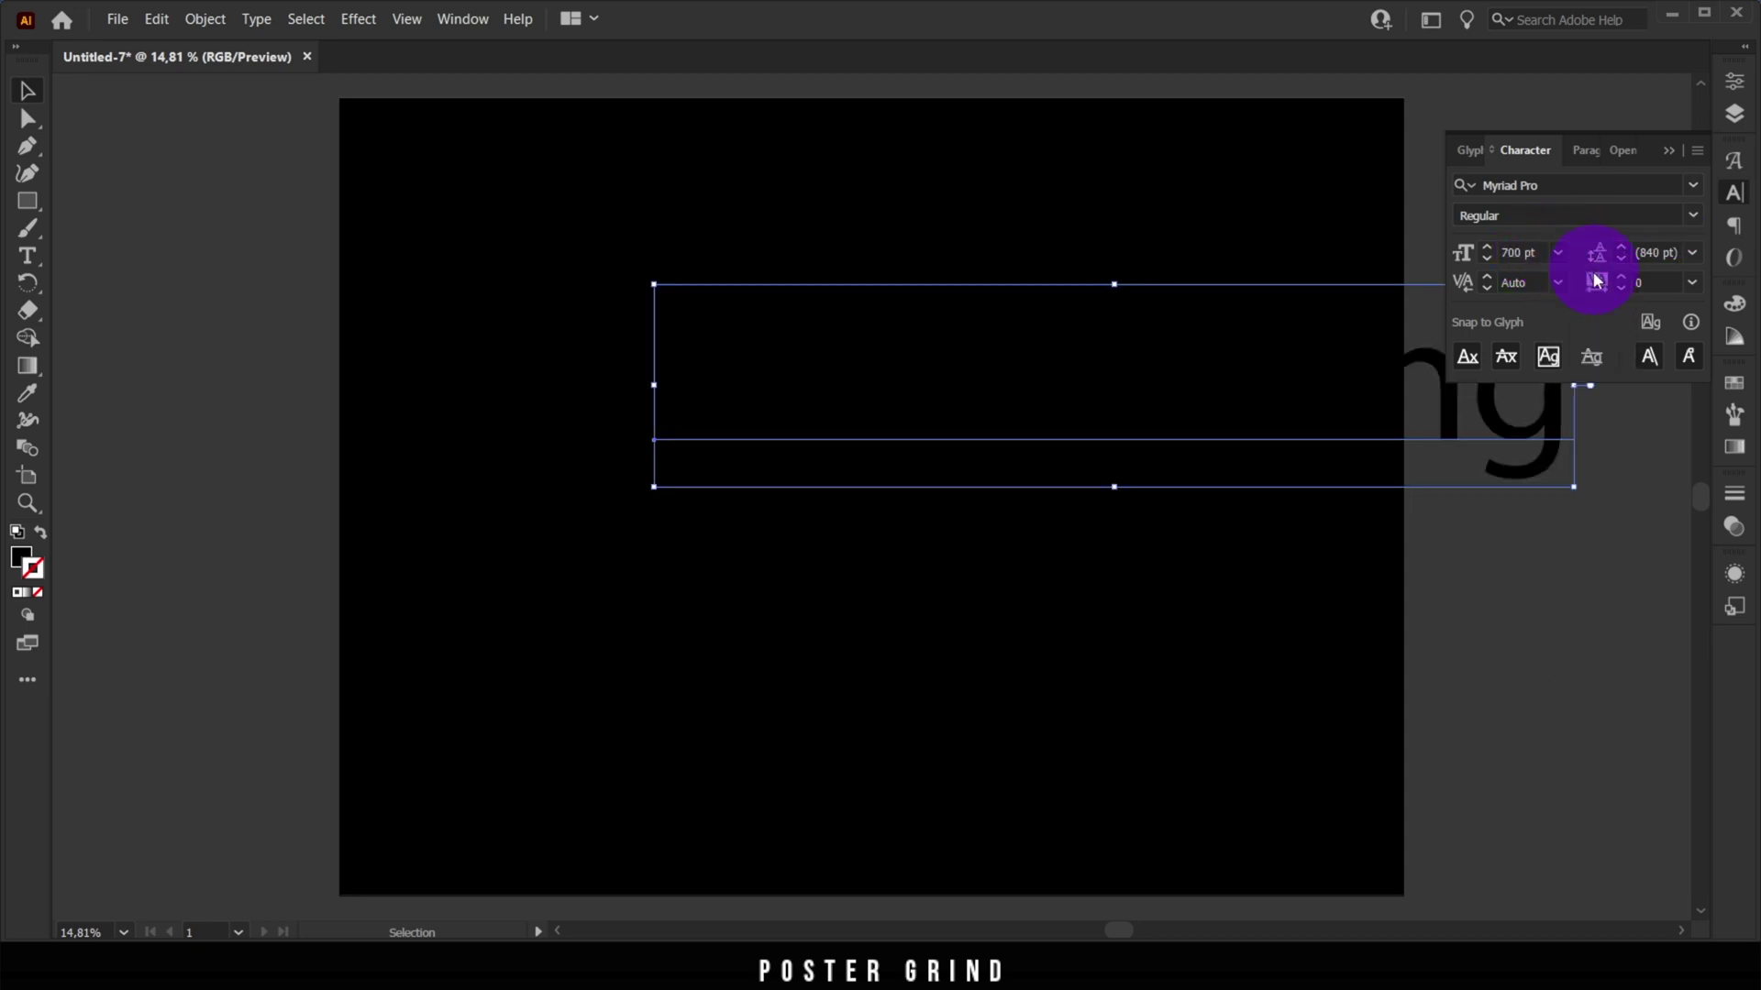
# Change the font of the "The Shining" text to Teko Regular
pyautogui.click(1617, 181)
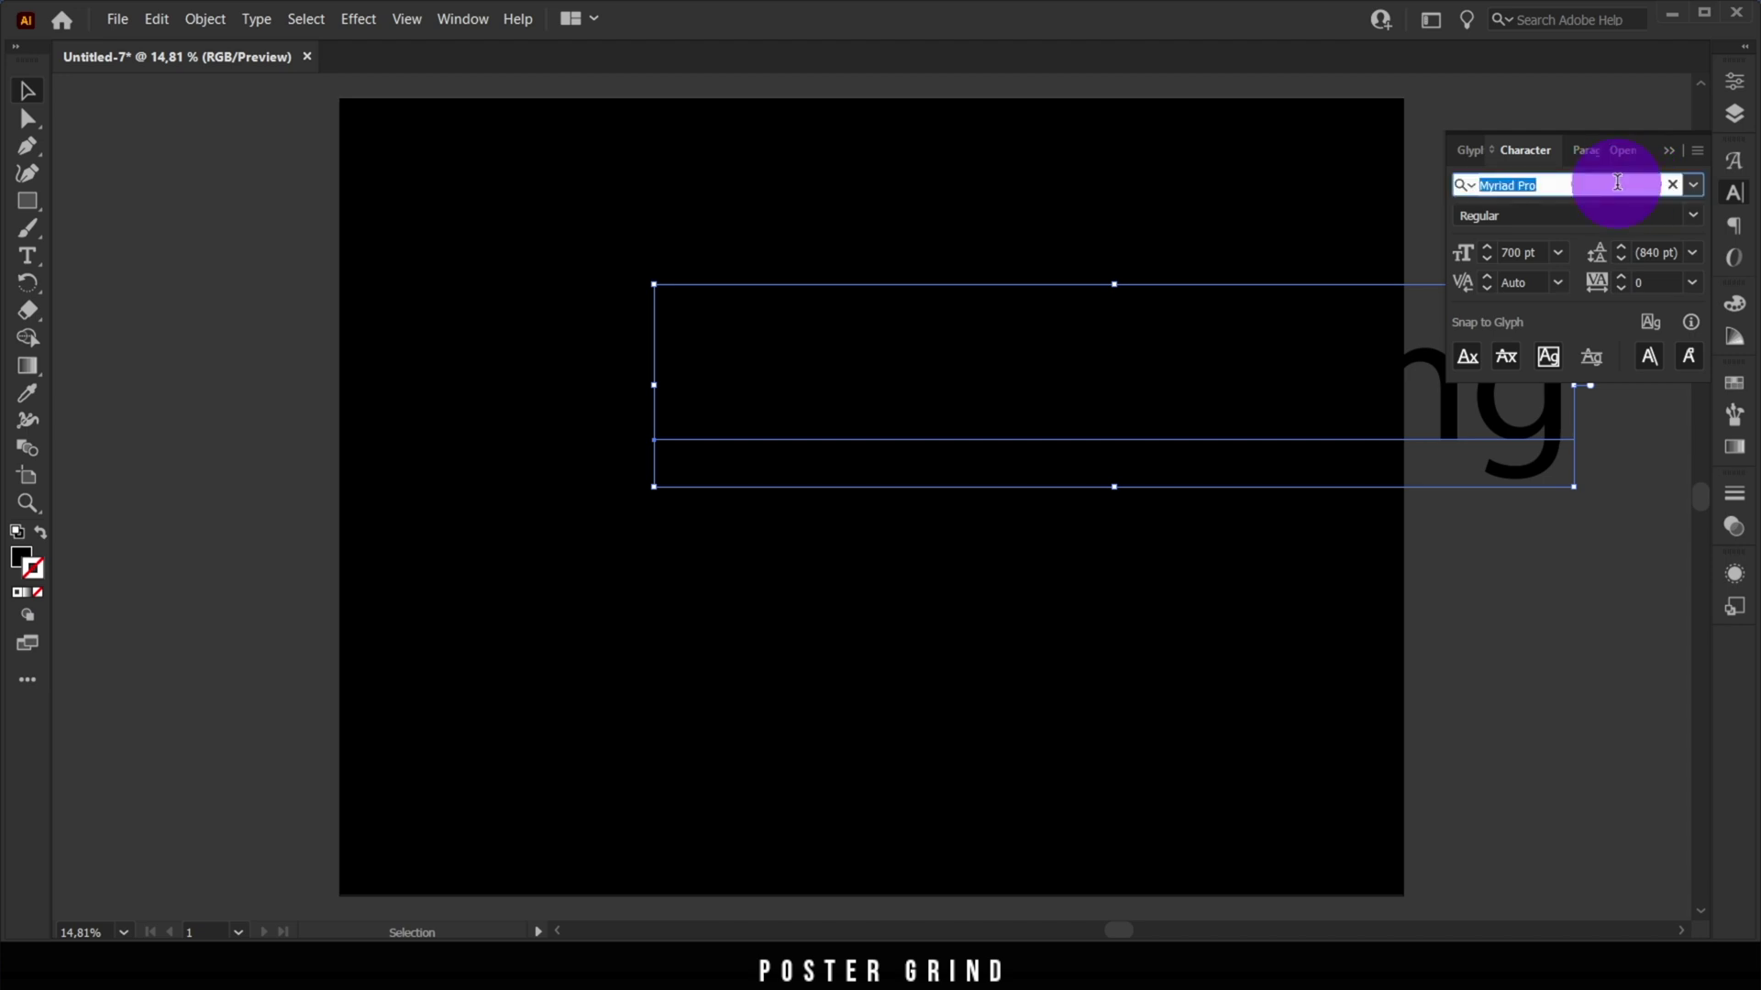
pyautogui.write('t')
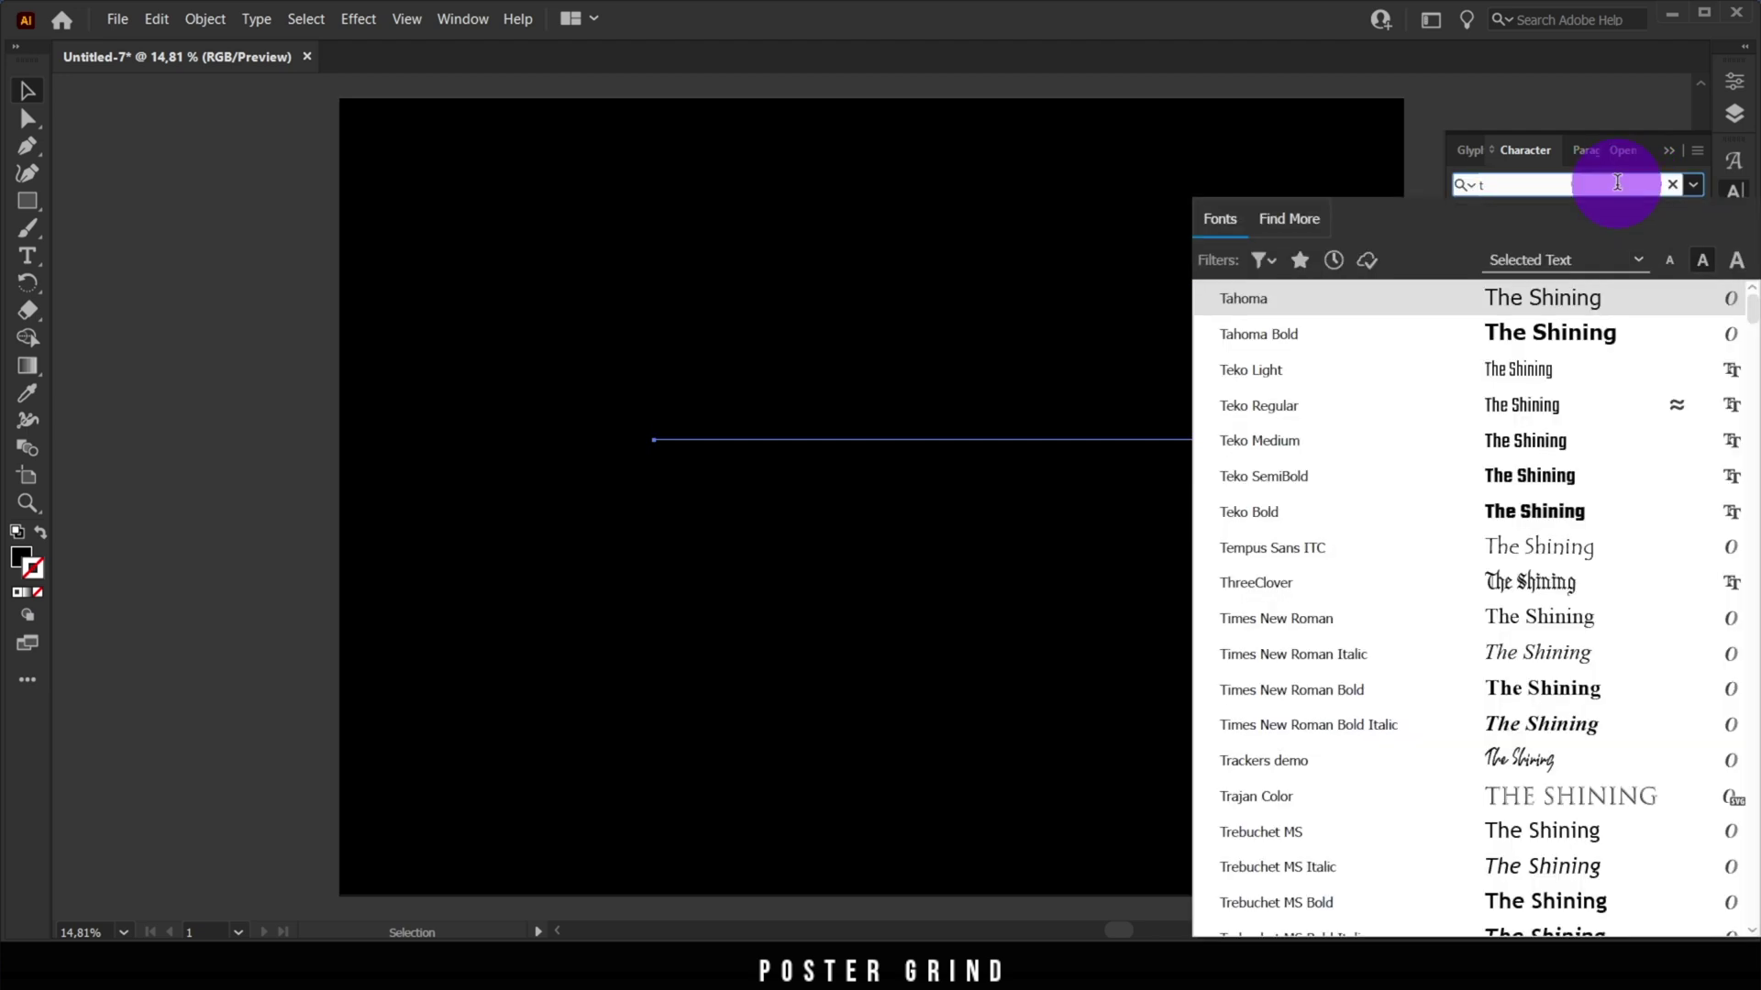
pyautogui.write('e')
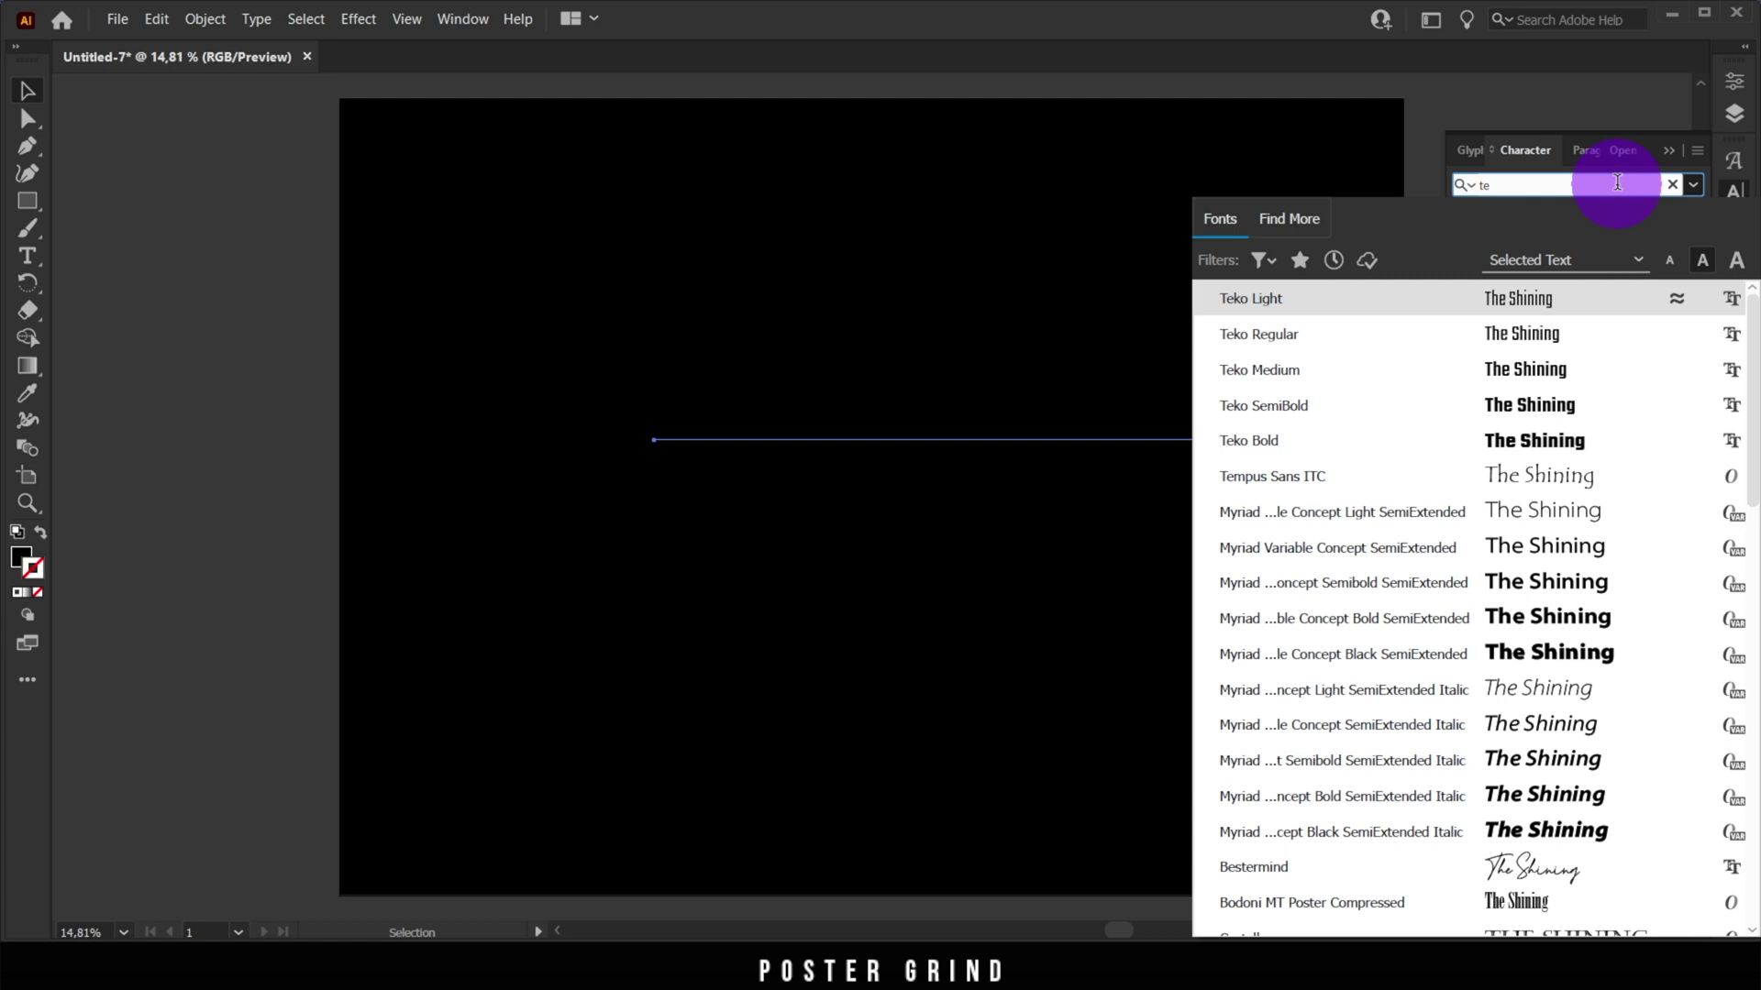
pyautogui.click(1394, 344)
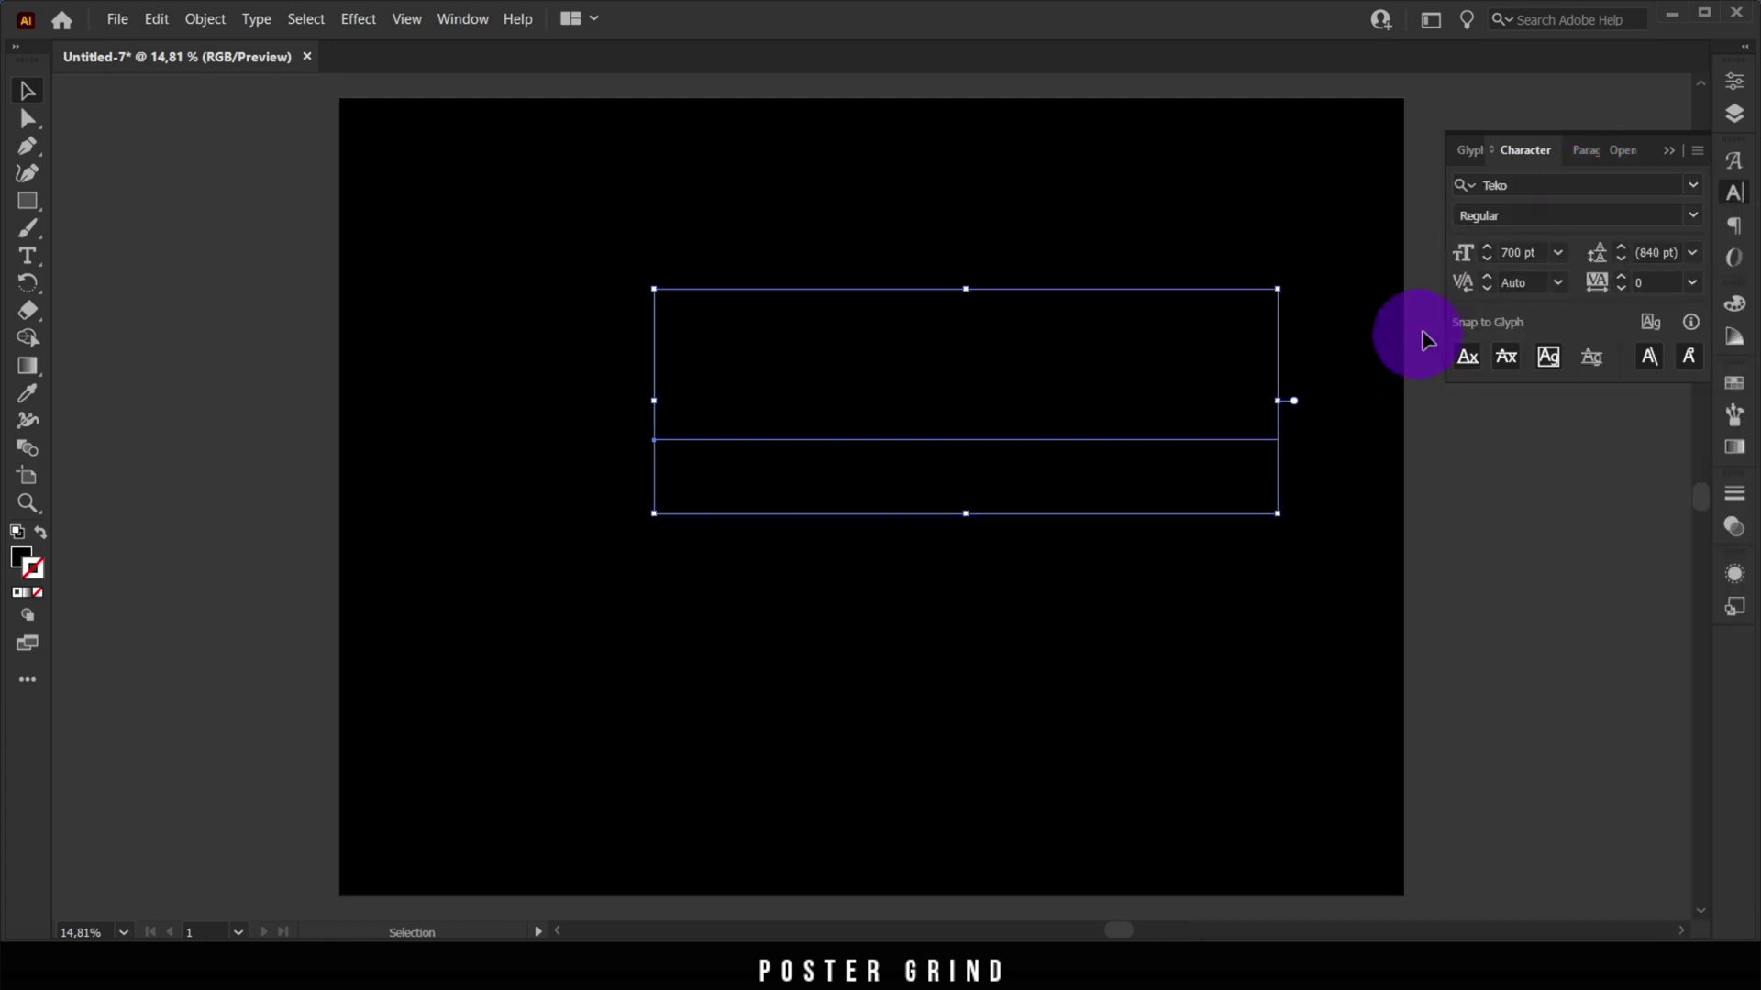
# Set the fill colour of the "The Shining" text to white
pyautogui.click(1733, 87)
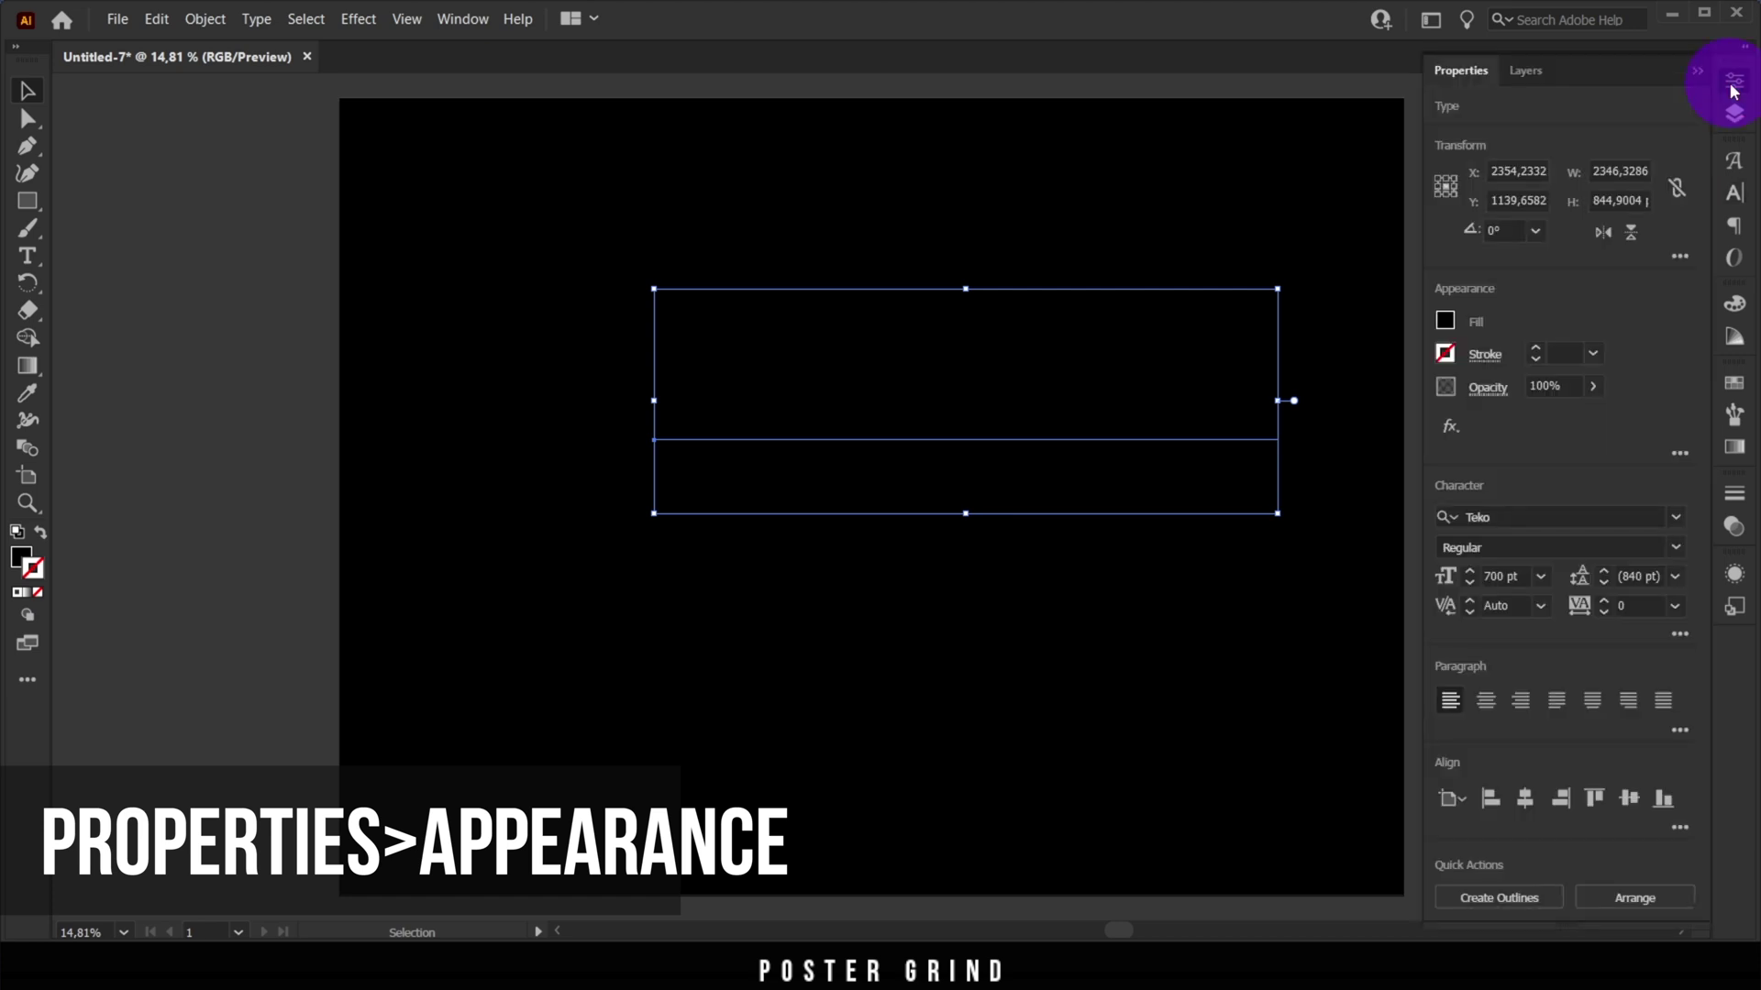
pyautogui.click(1447, 321)
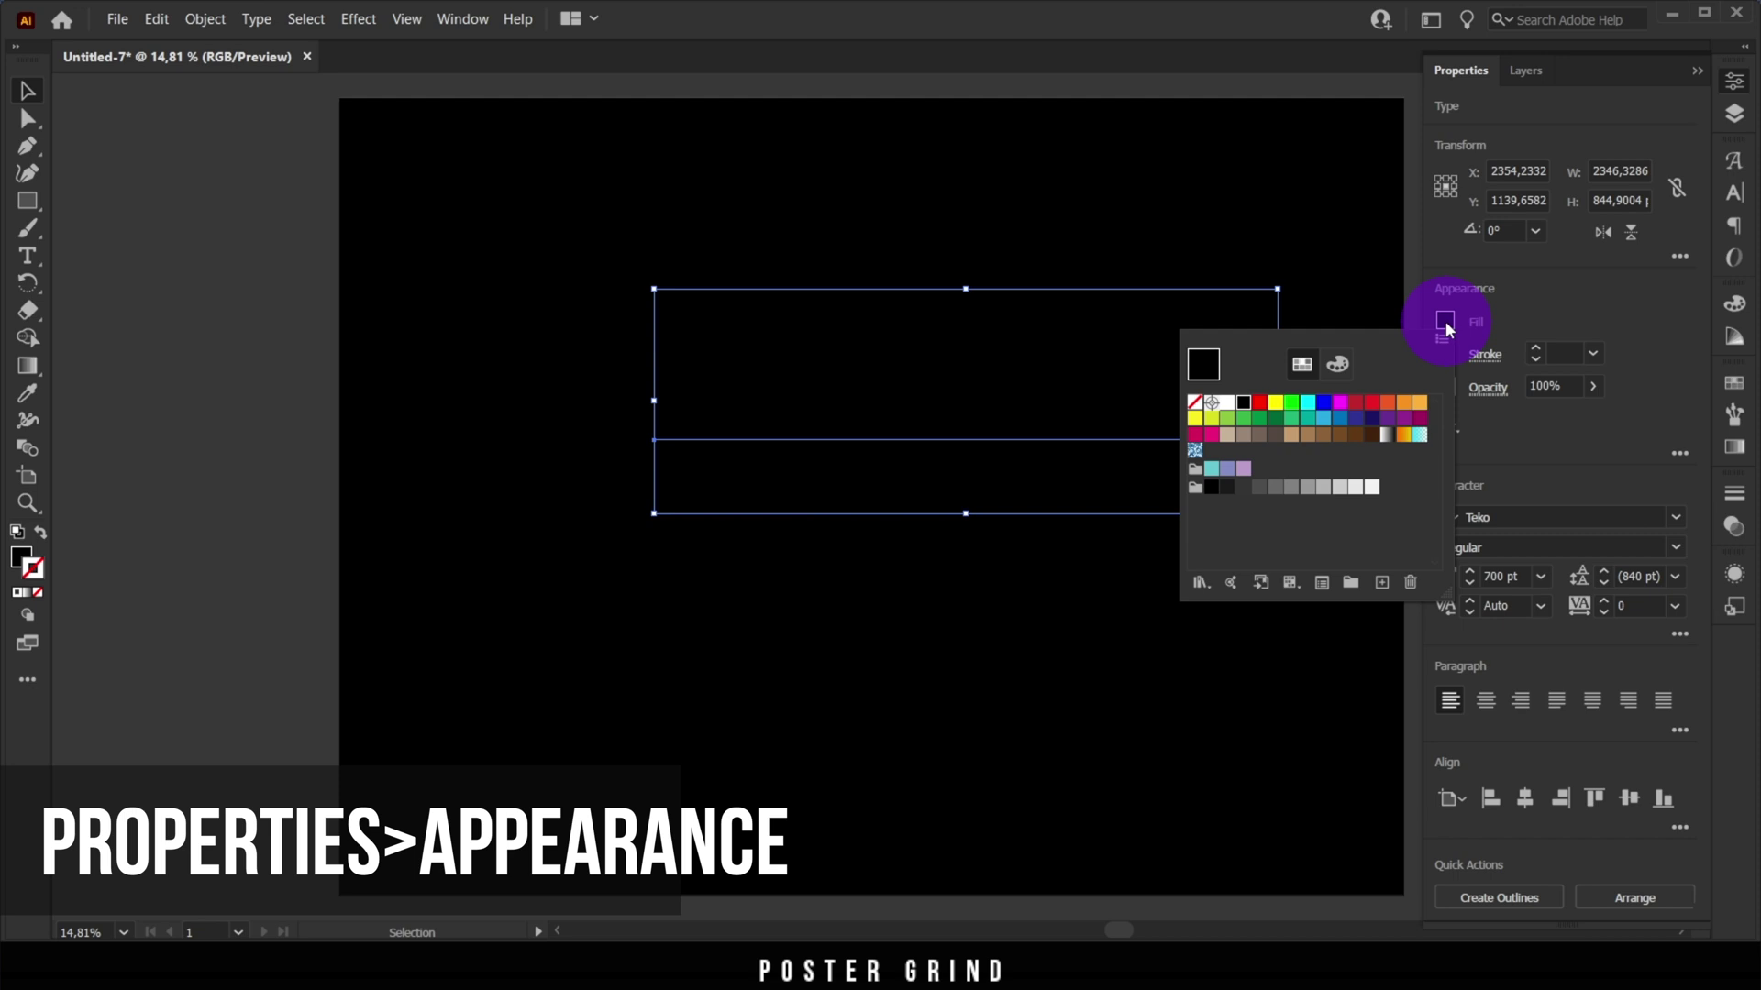
pyautogui.click(1227, 402)
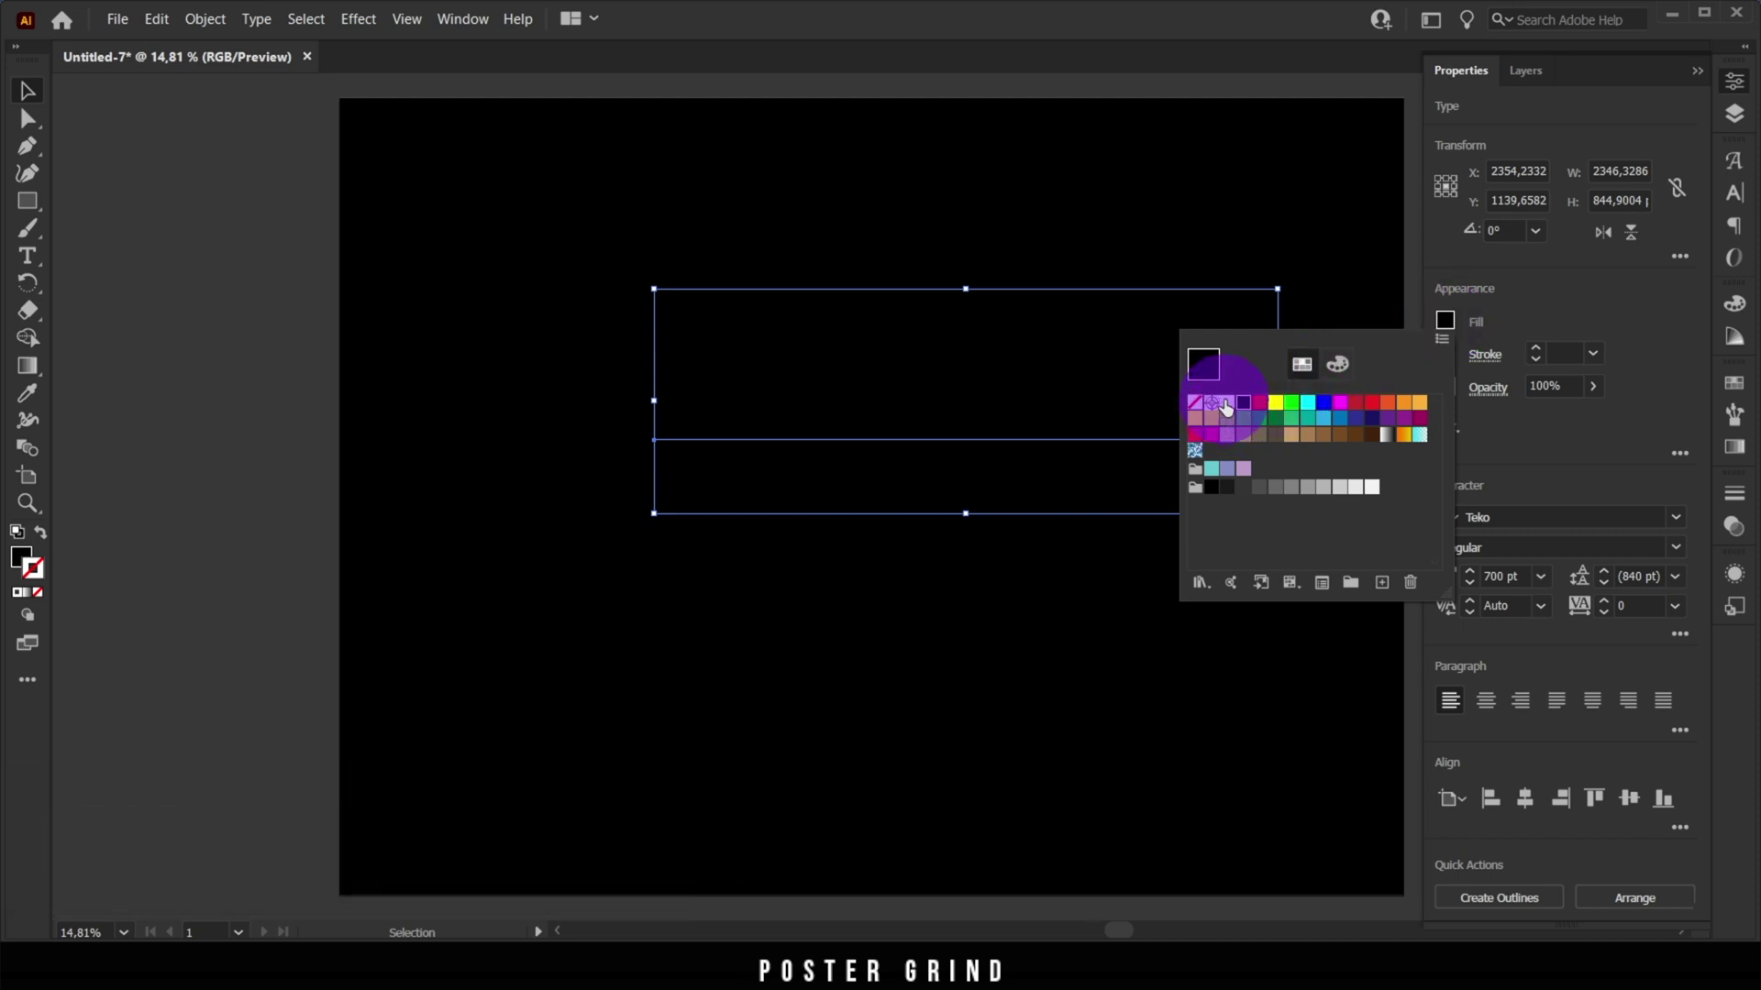
# Apply All Caps to "The Shining" text and centre it vertically on the artboard
pyautogui.click(1681, 634)
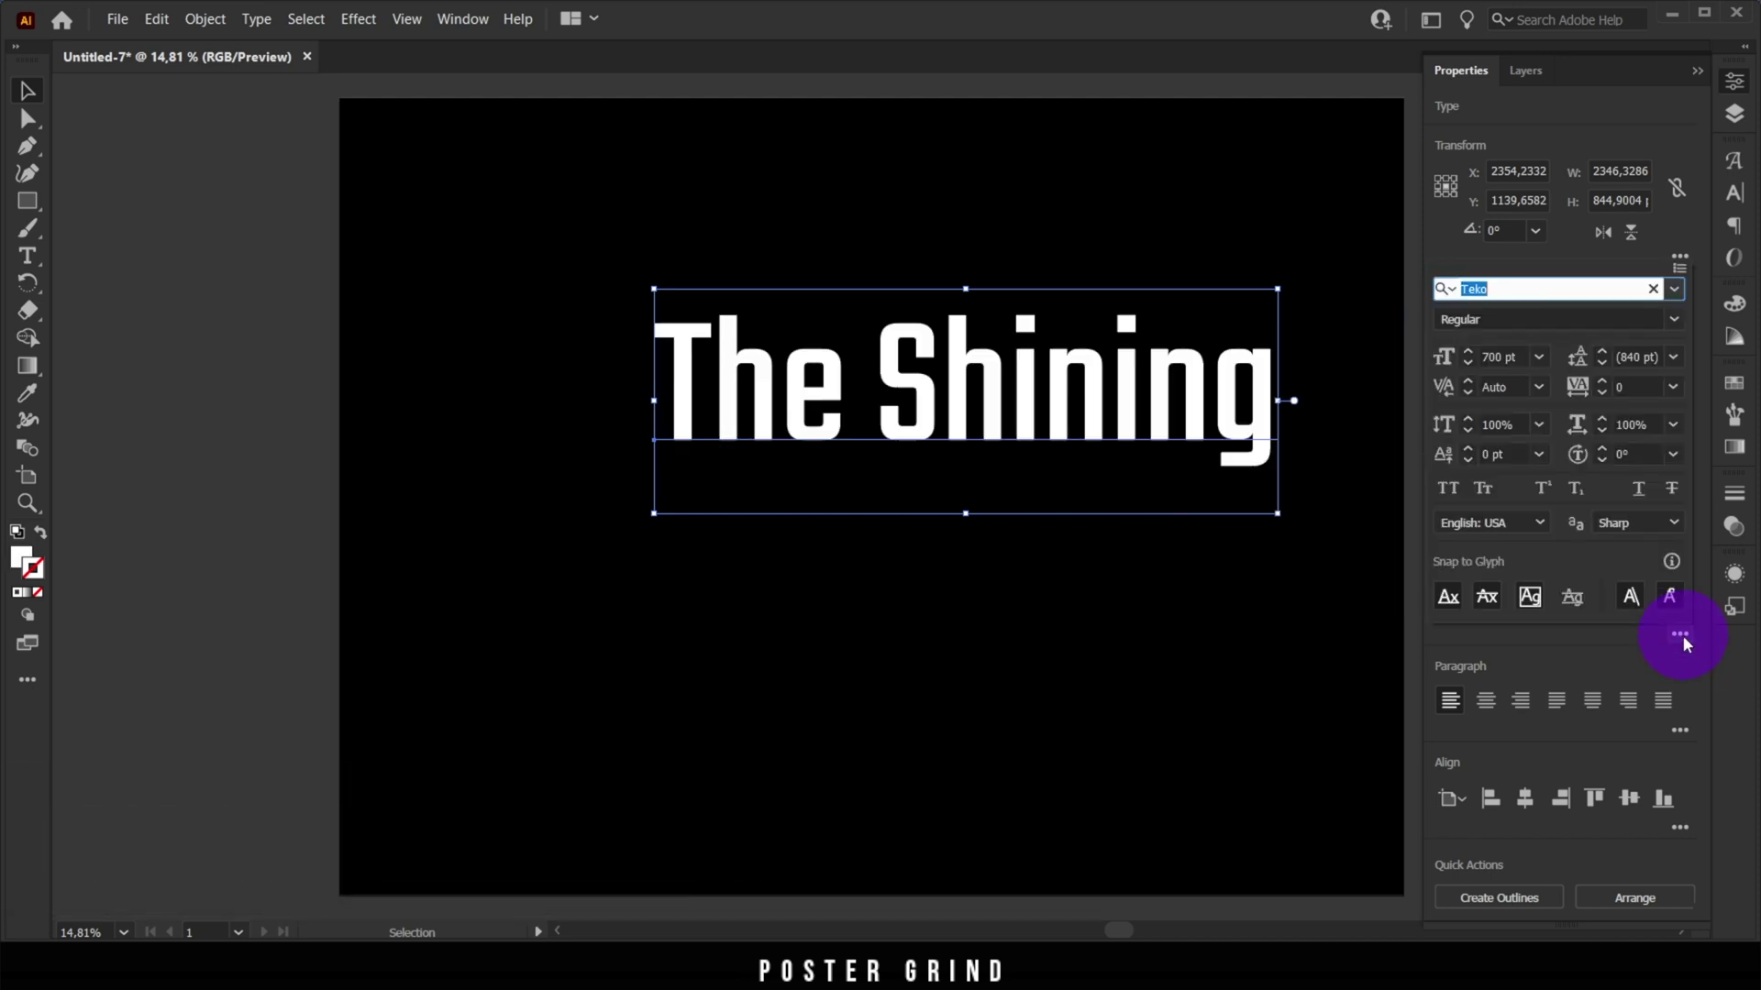
pyautogui.click(1448, 490)
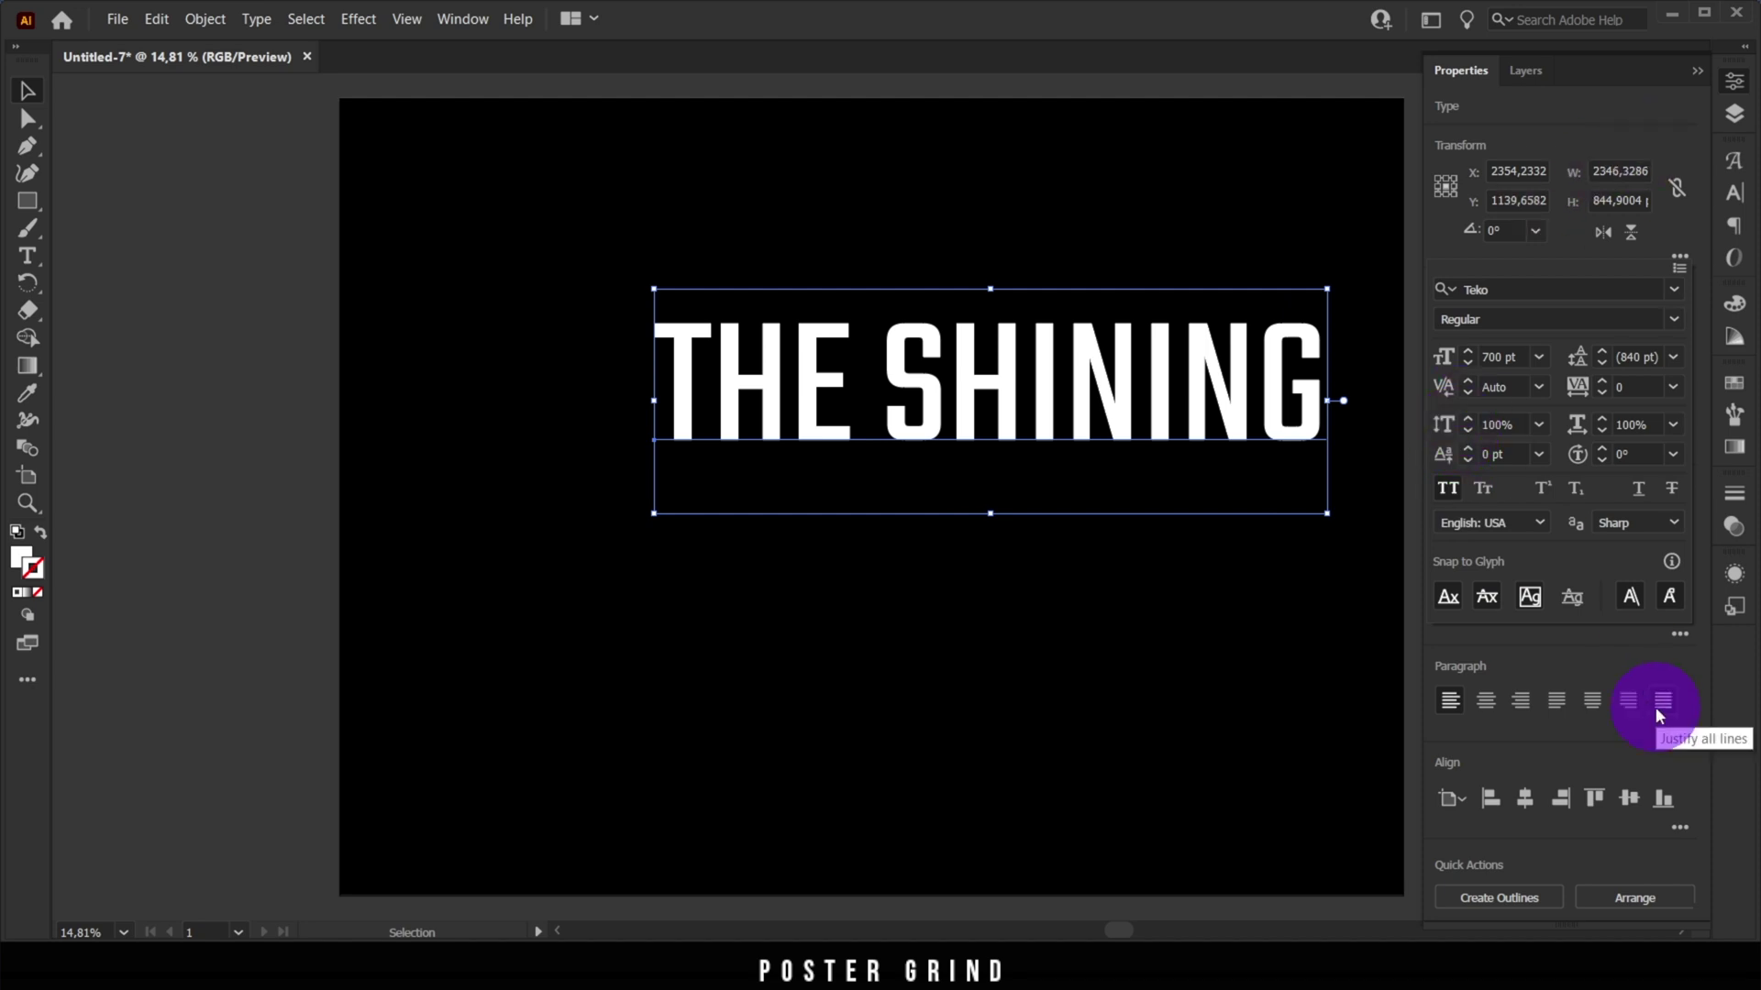
pyautogui.click(1525, 797)
pyautogui.click(1629, 799)
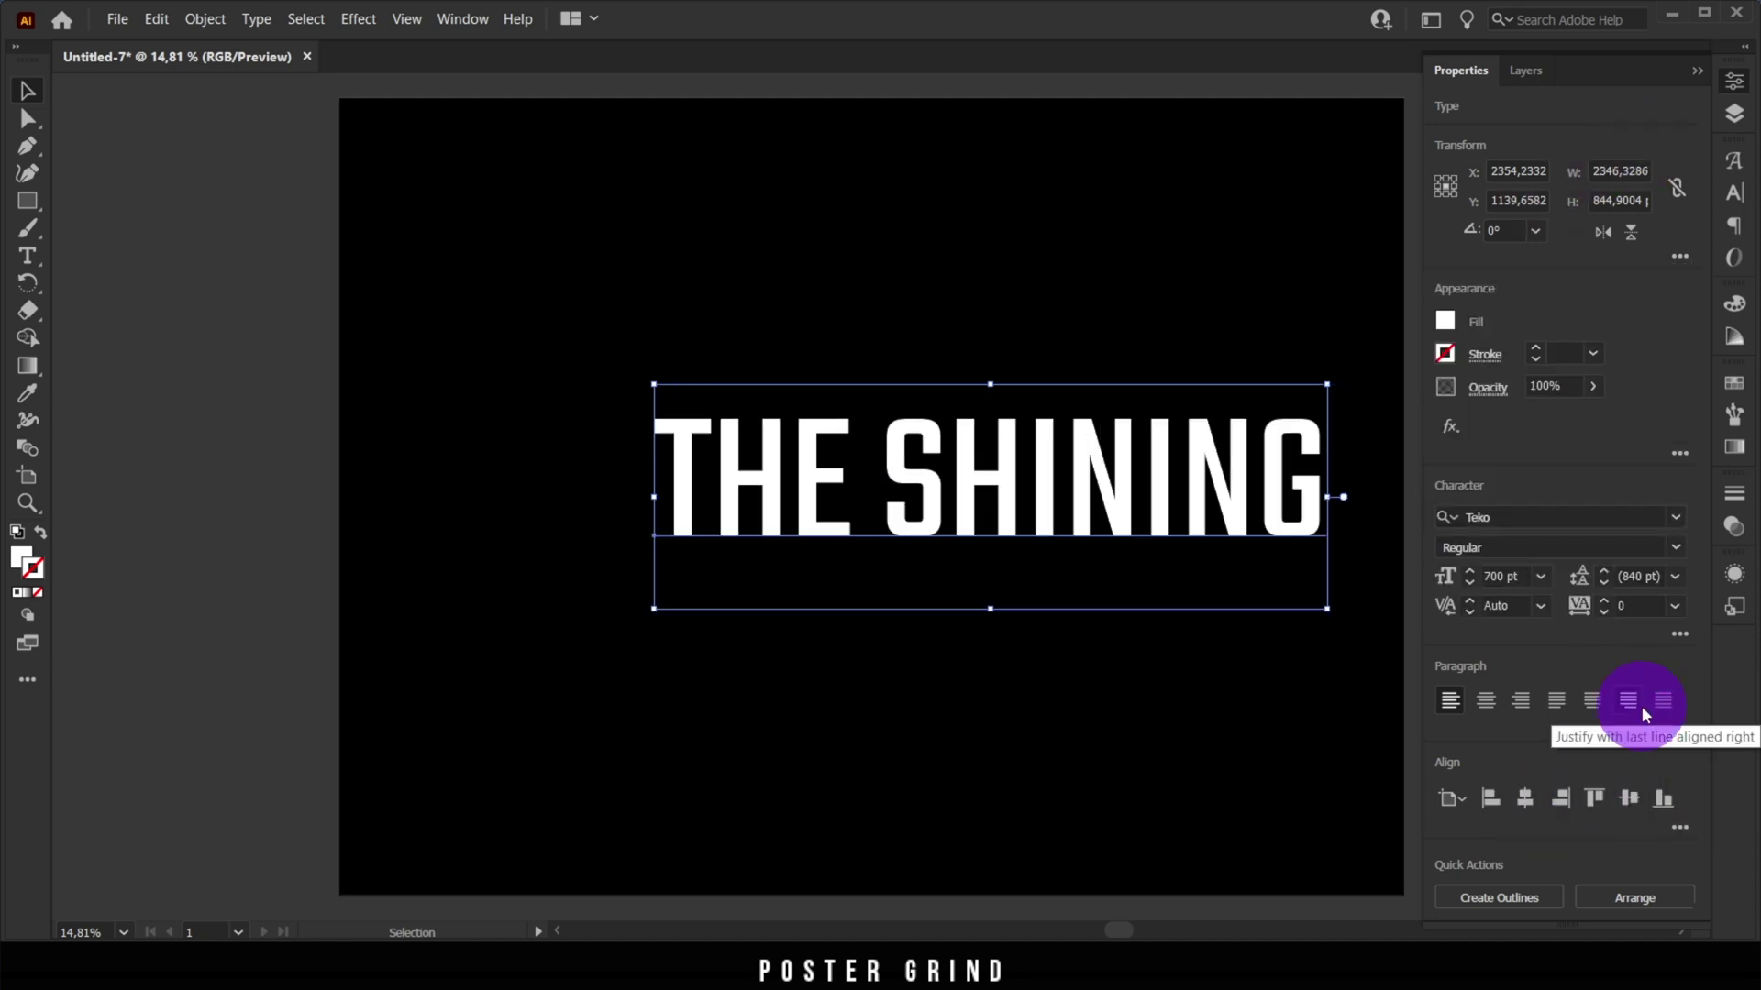
pyautogui.click(1696, 71)
pyautogui.click(1547, 387)
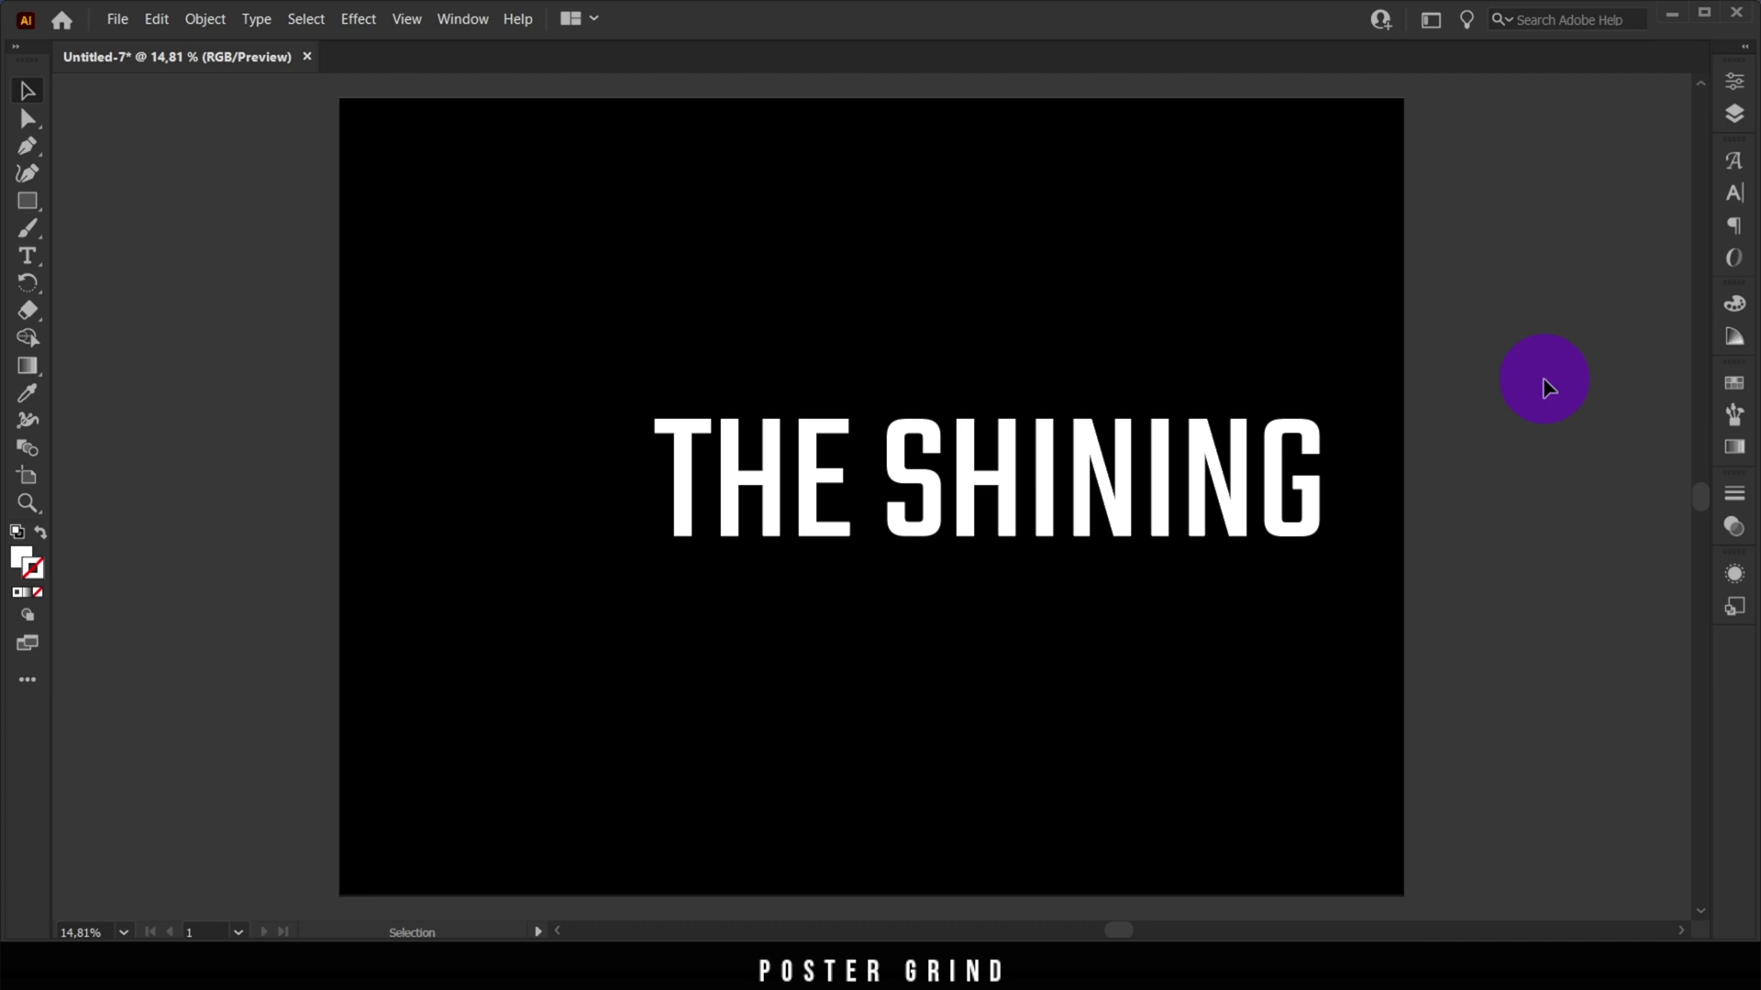
# Centre the "THE SHINING" text horizontally on the artboard
pyautogui.click(1152, 487)
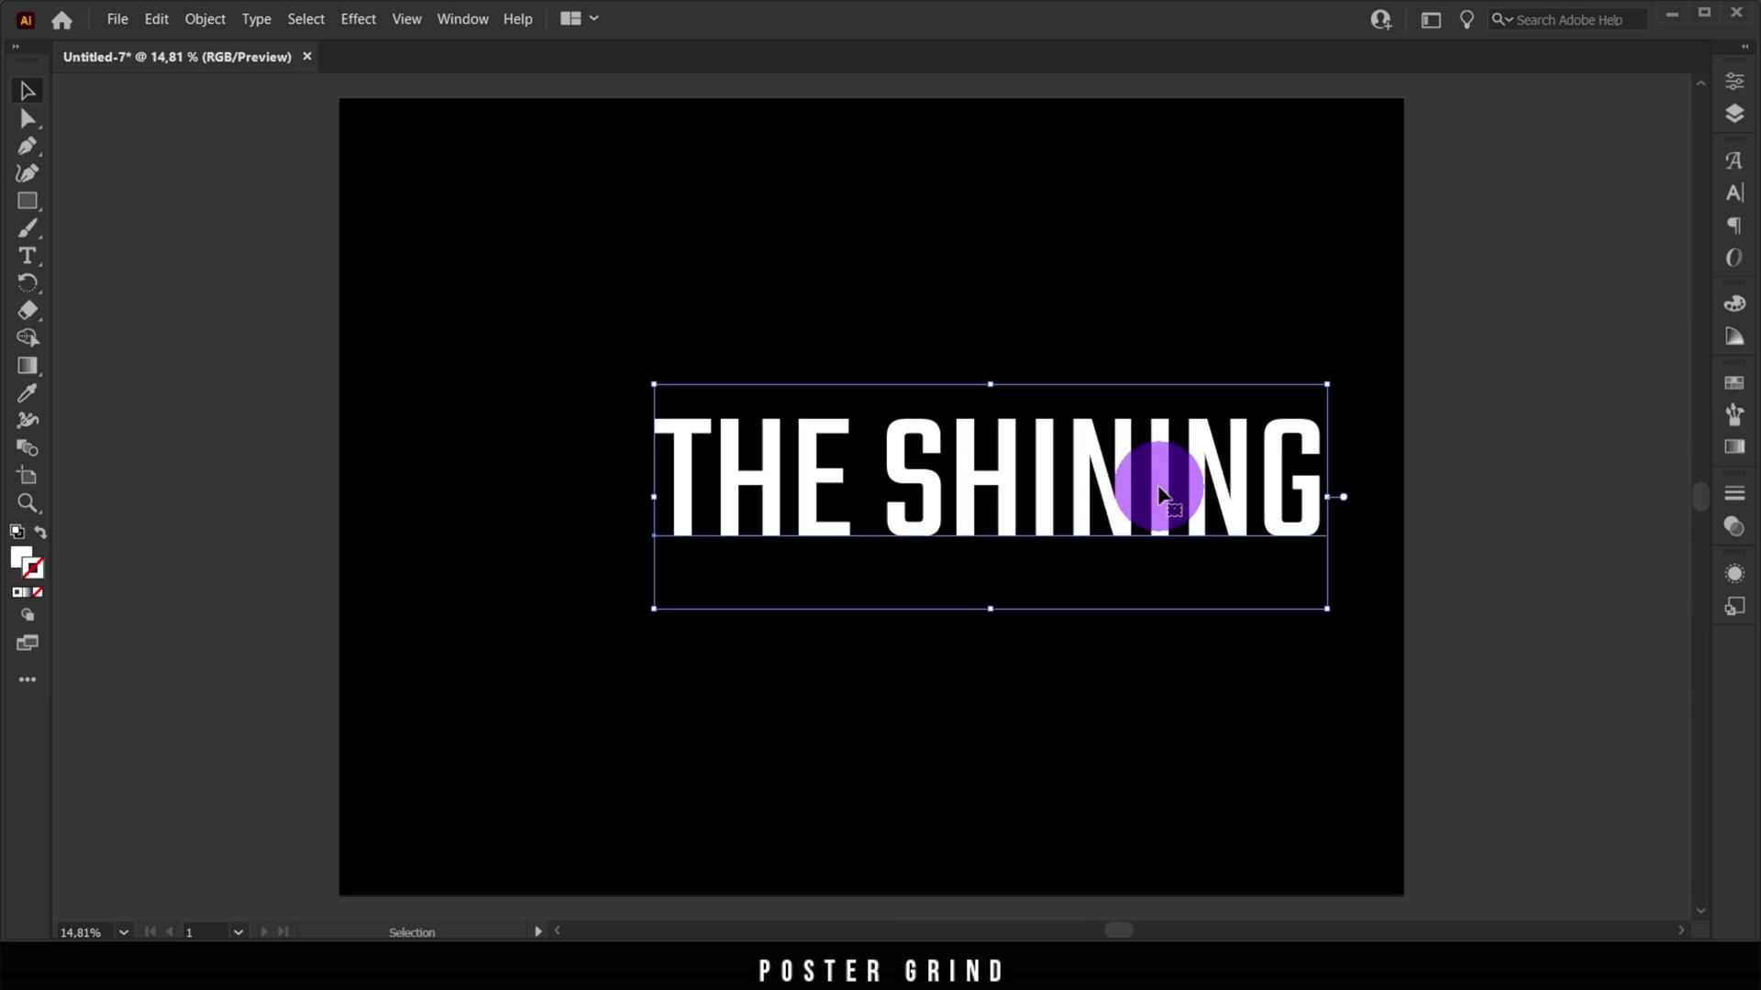
pyautogui.click(1741, 95)
pyautogui.click(1525, 799)
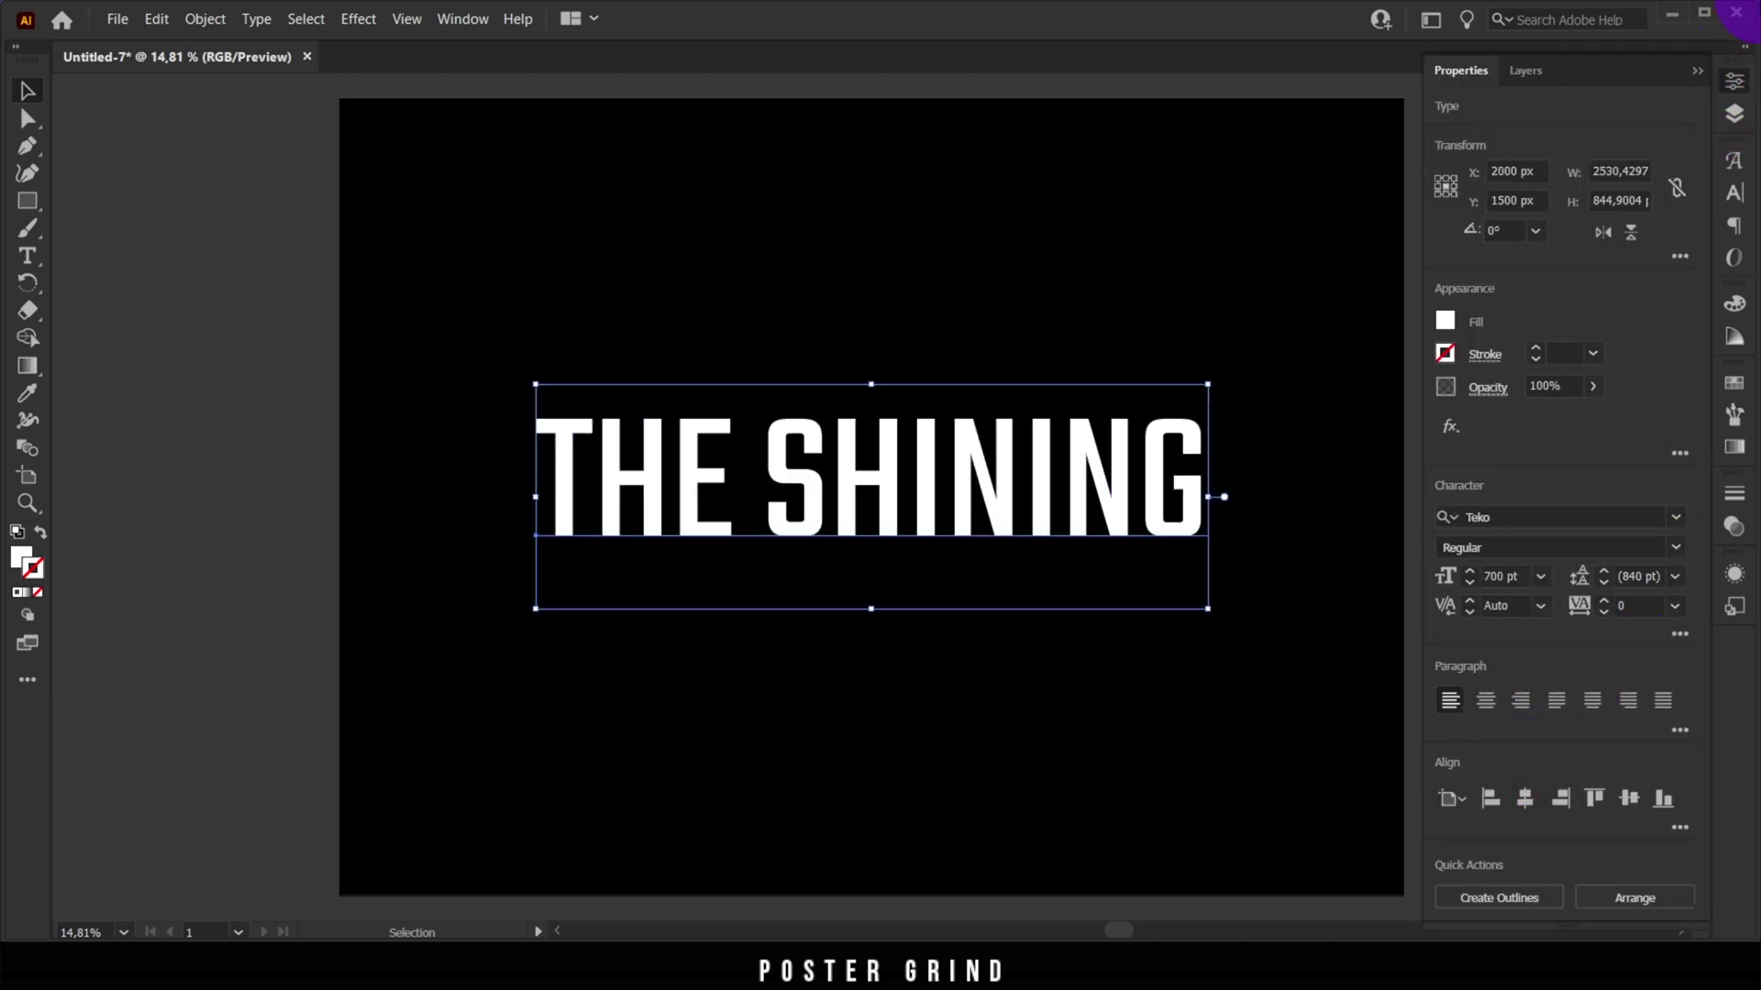
pyautogui.click(1703, 82)
pyautogui.click(1600, 266)
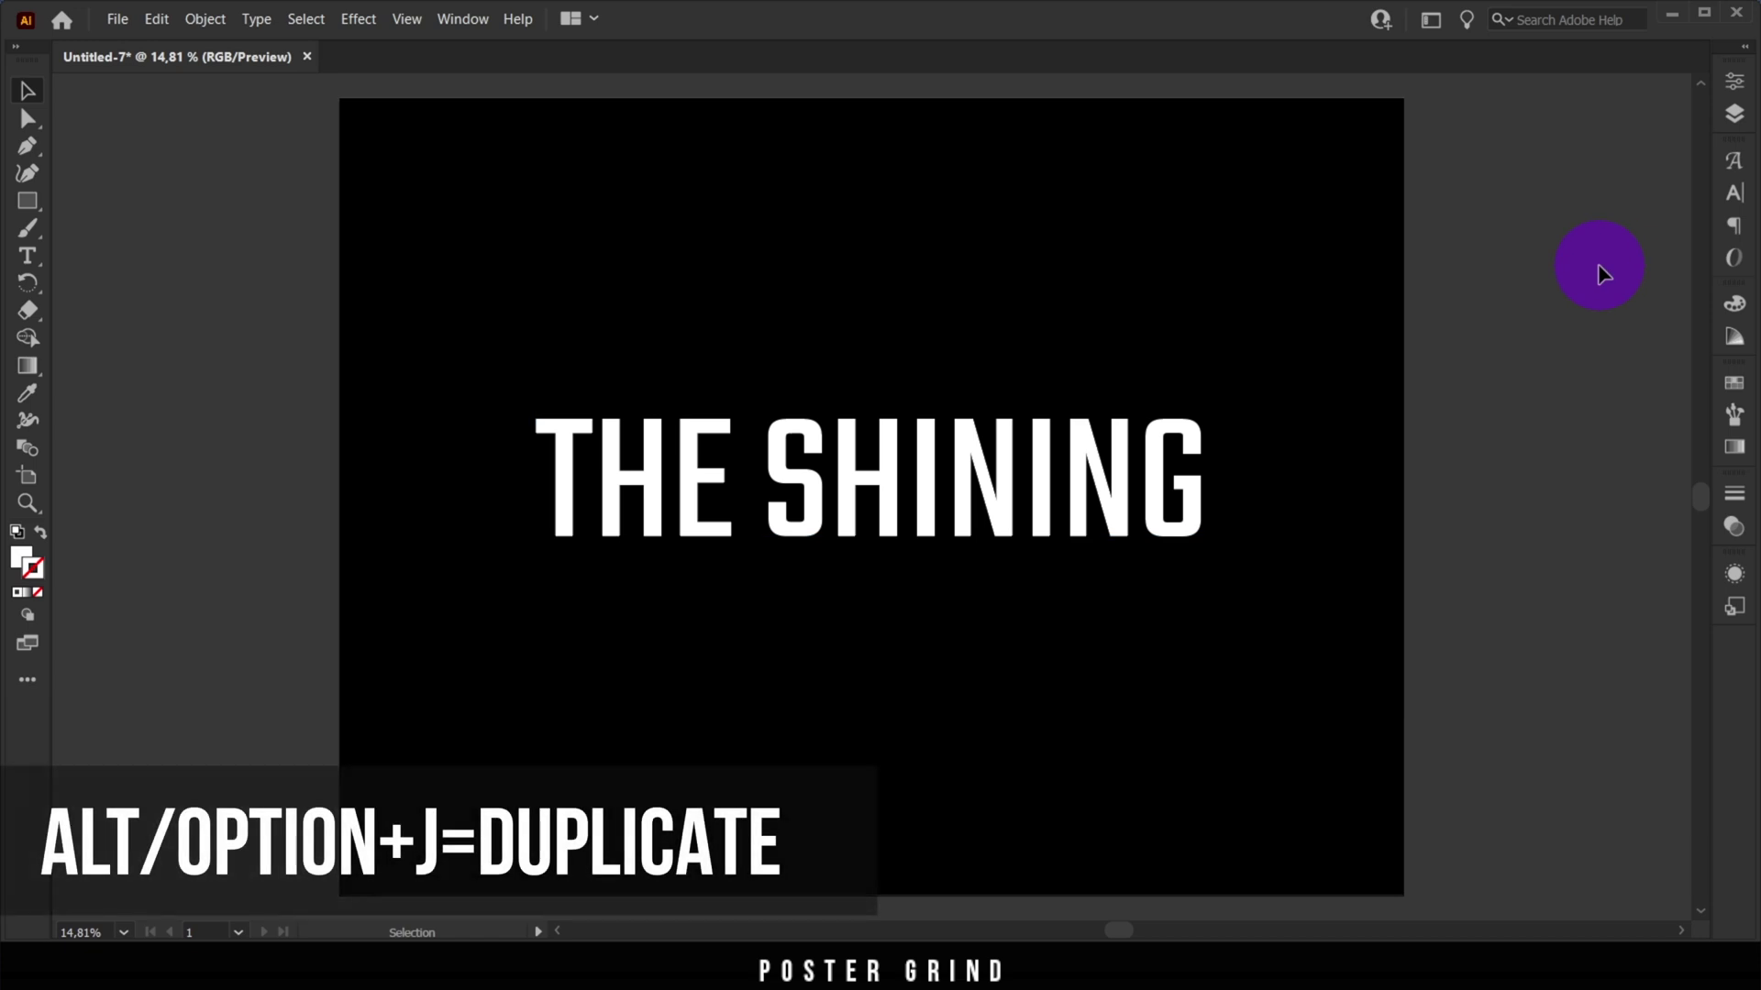
# Duplicate the "THE SHINING" text three times, stacking the copies below the original
pyautogui.scroll(-5, 942, 395)
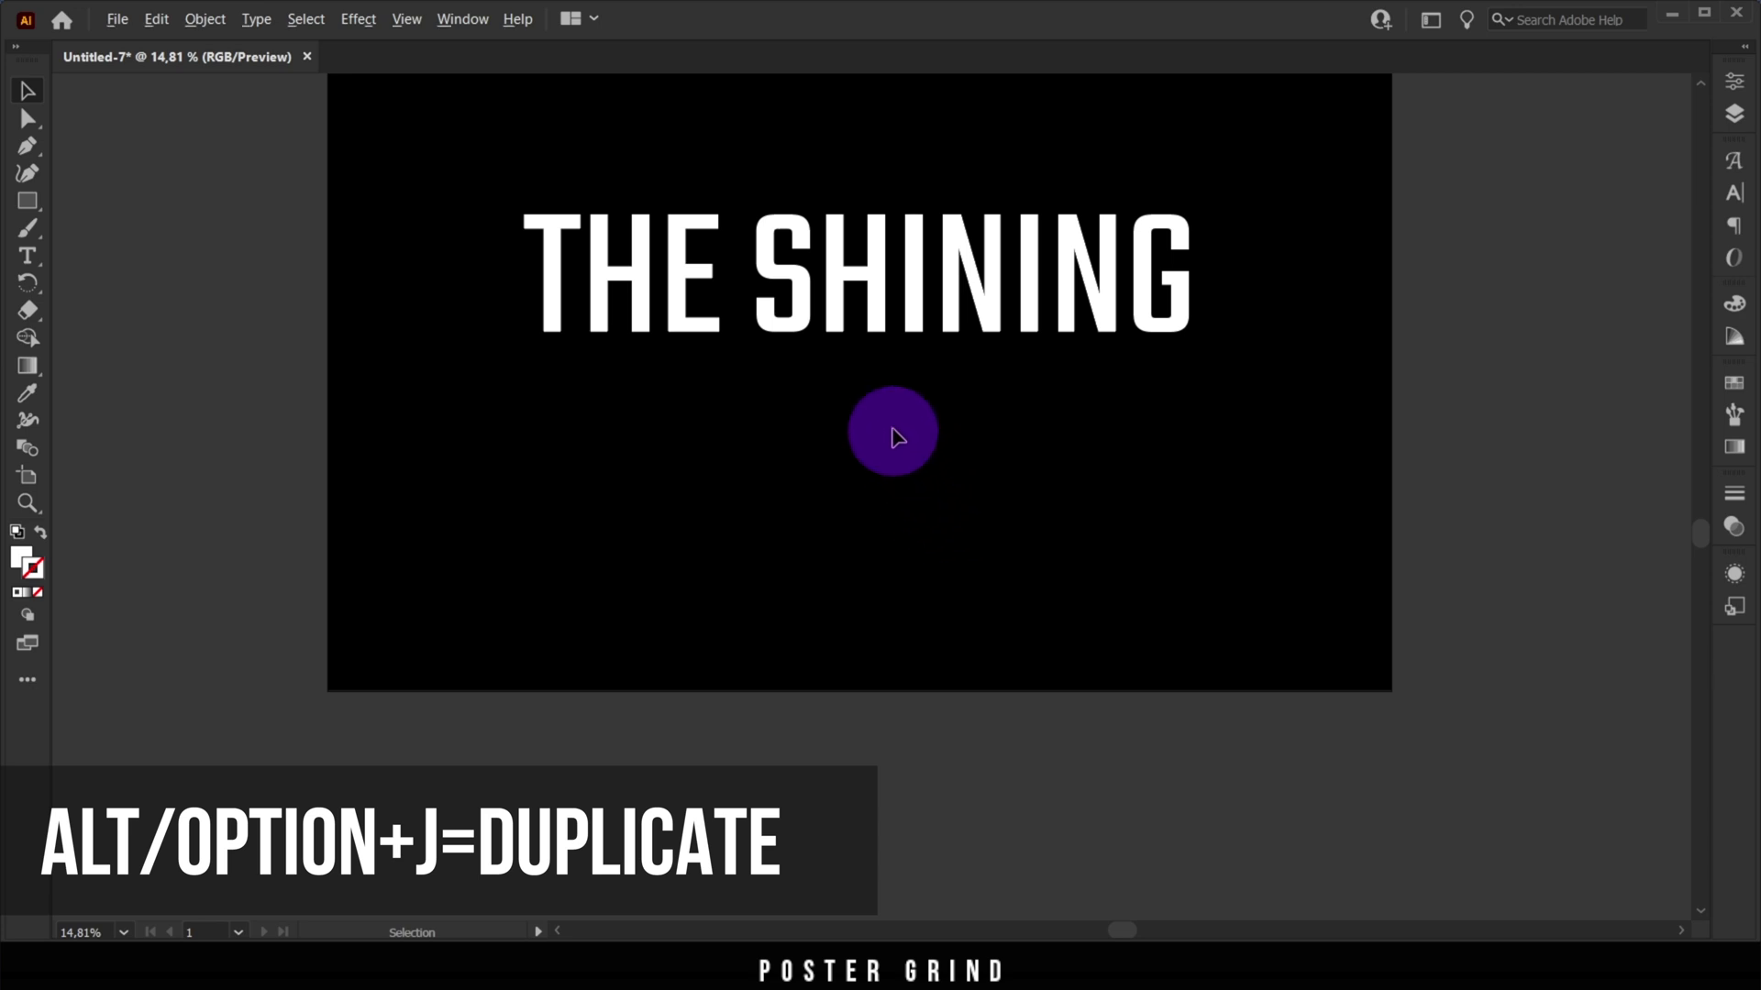
pyautogui.moveTo(872, 264); pyautogui.dragTo(872, 718)
pyautogui.press('space')
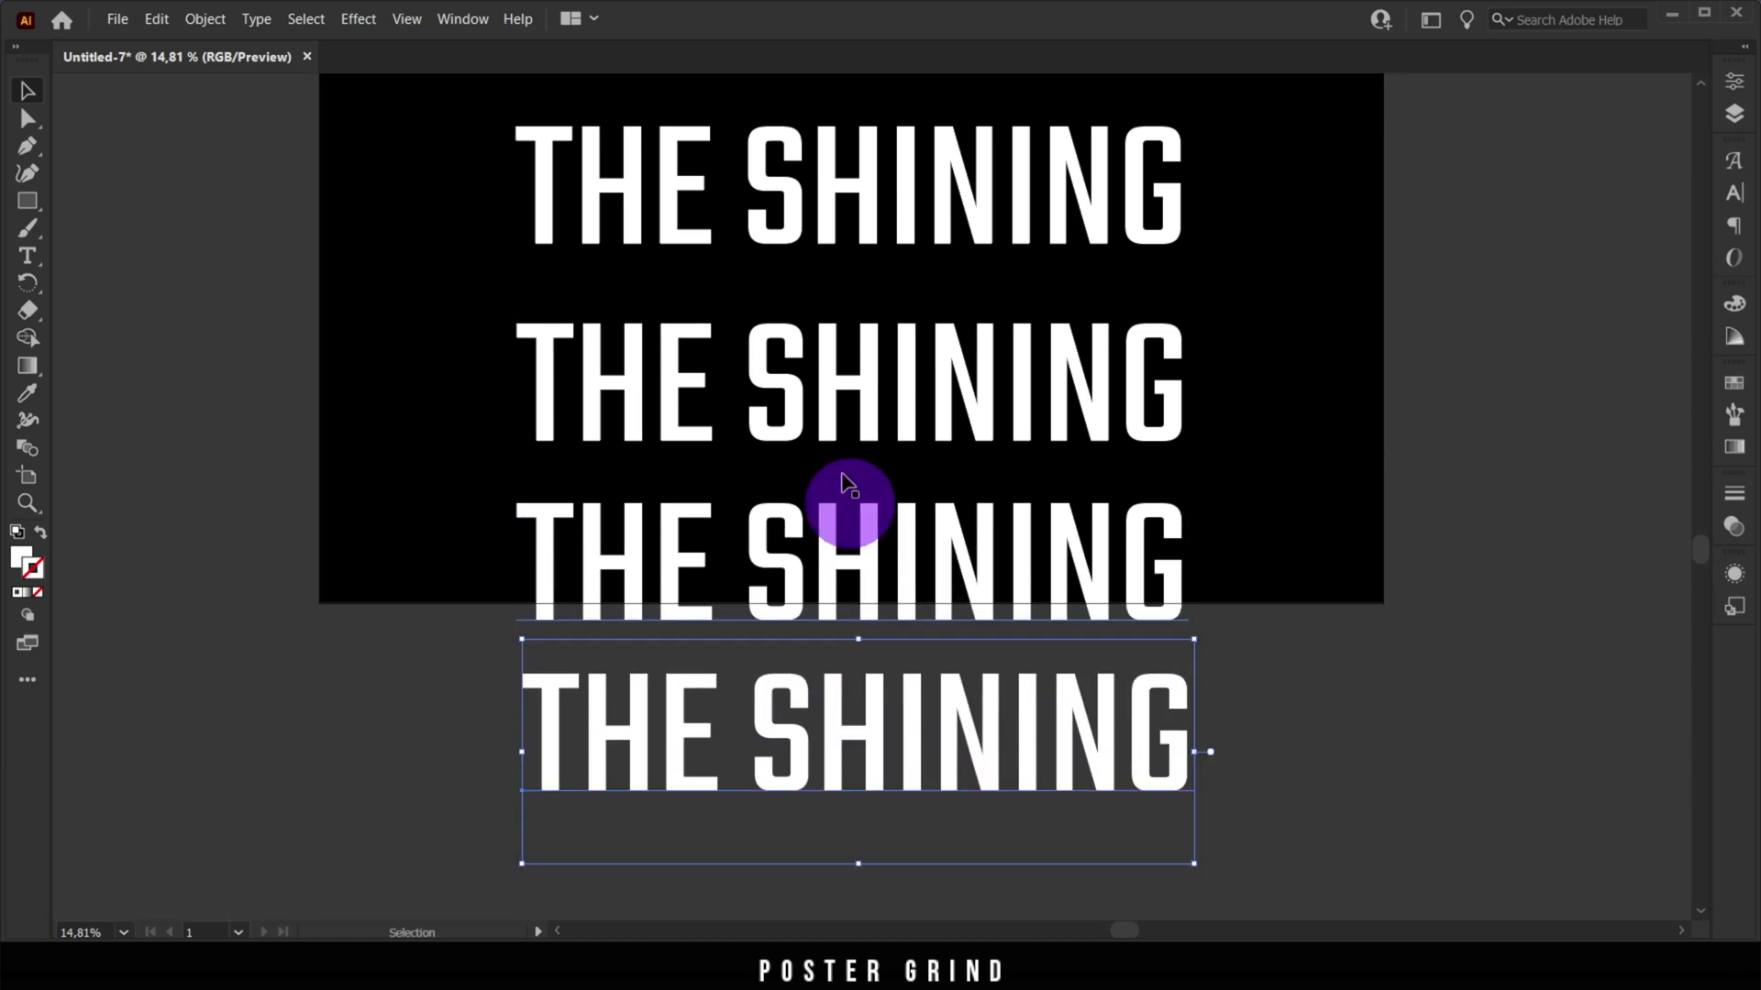
# Shorten the first copy below the original title to "THE S" by deleting its remaining letters
pyautogui.click(798, 365)
pyautogui.doubleClick(806, 373)
pyautogui.tripleClick(817, 370)
pyautogui.click(817, 371)
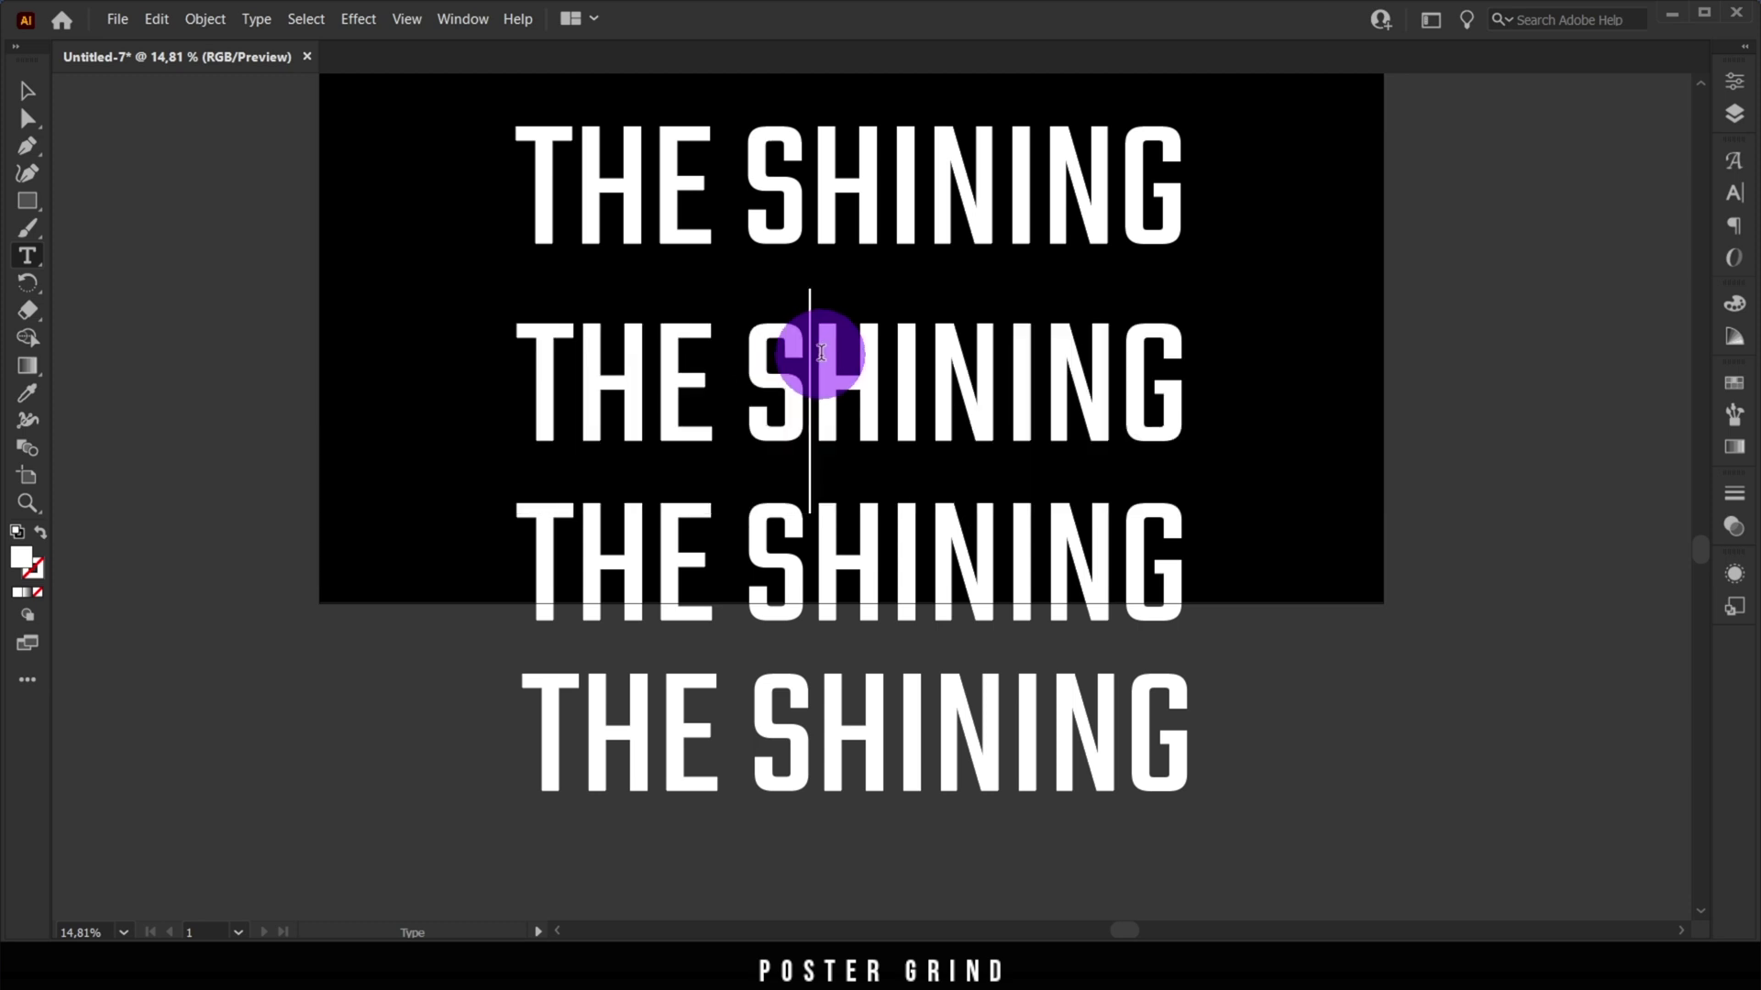
pyautogui.moveTo(811, 370); pyautogui.dragTo(1181, 351)
pyautogui.click(825, 357)
pyautogui.press('BackSpace')
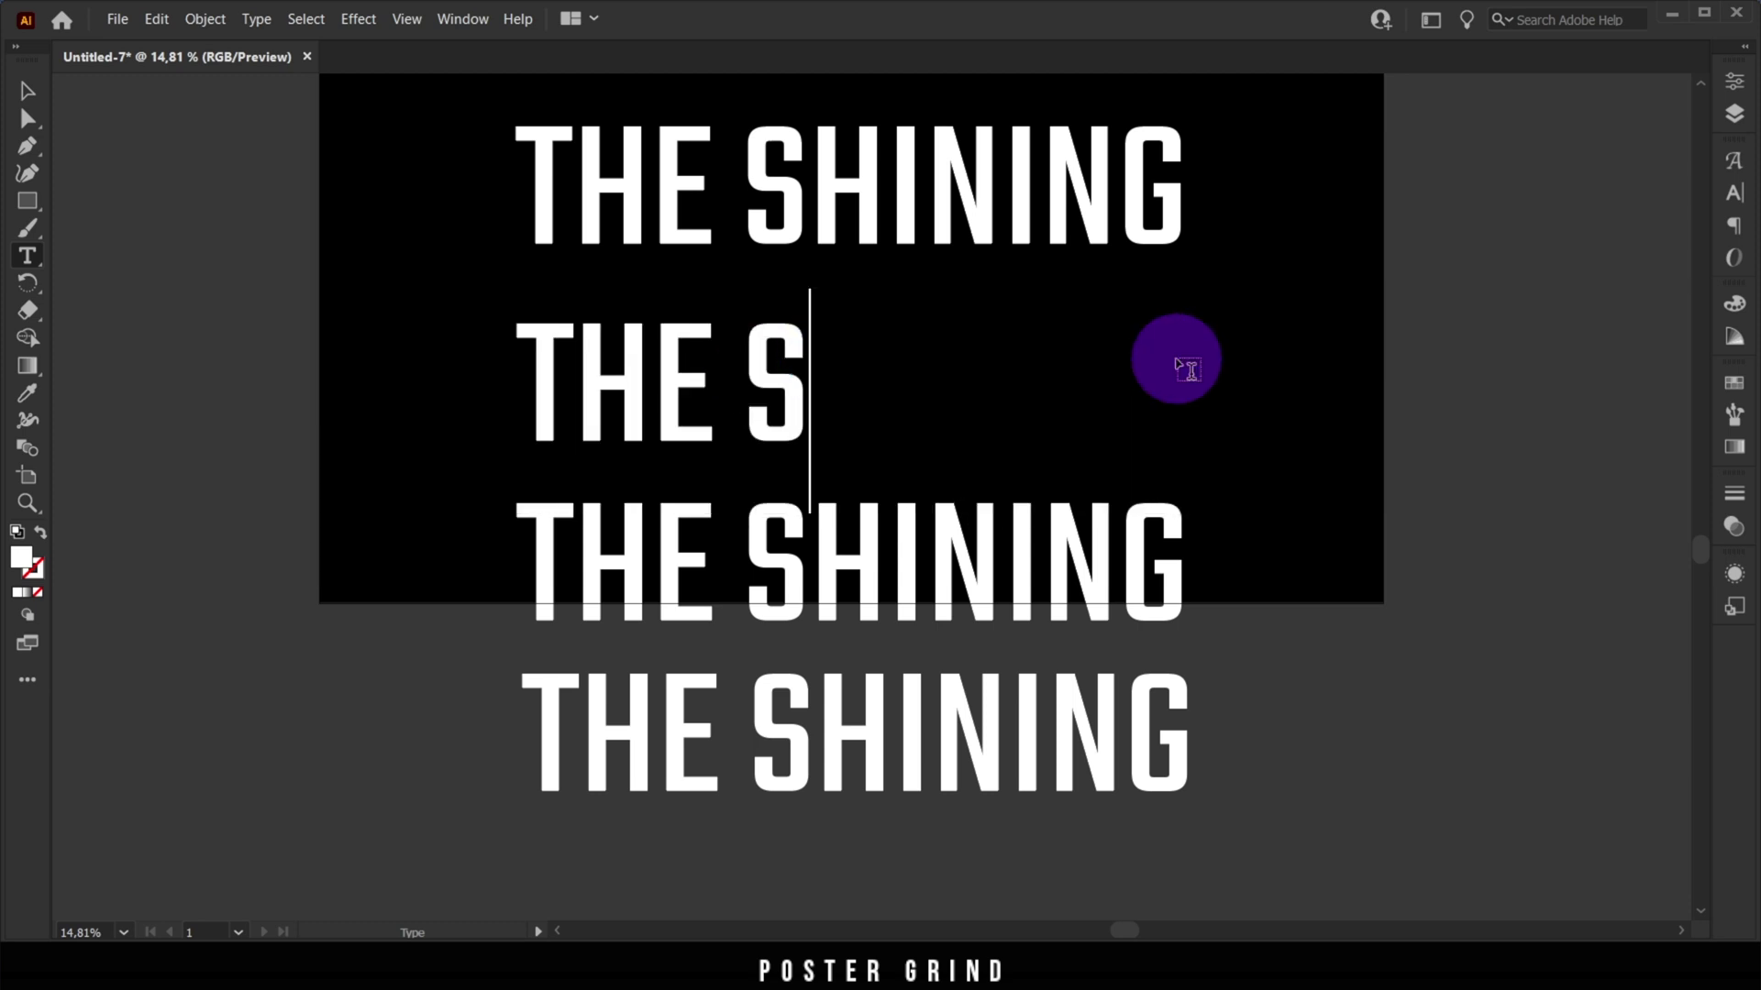
# Reduce the second copy of the title to the single letter "H"
pyautogui.click(807, 539)
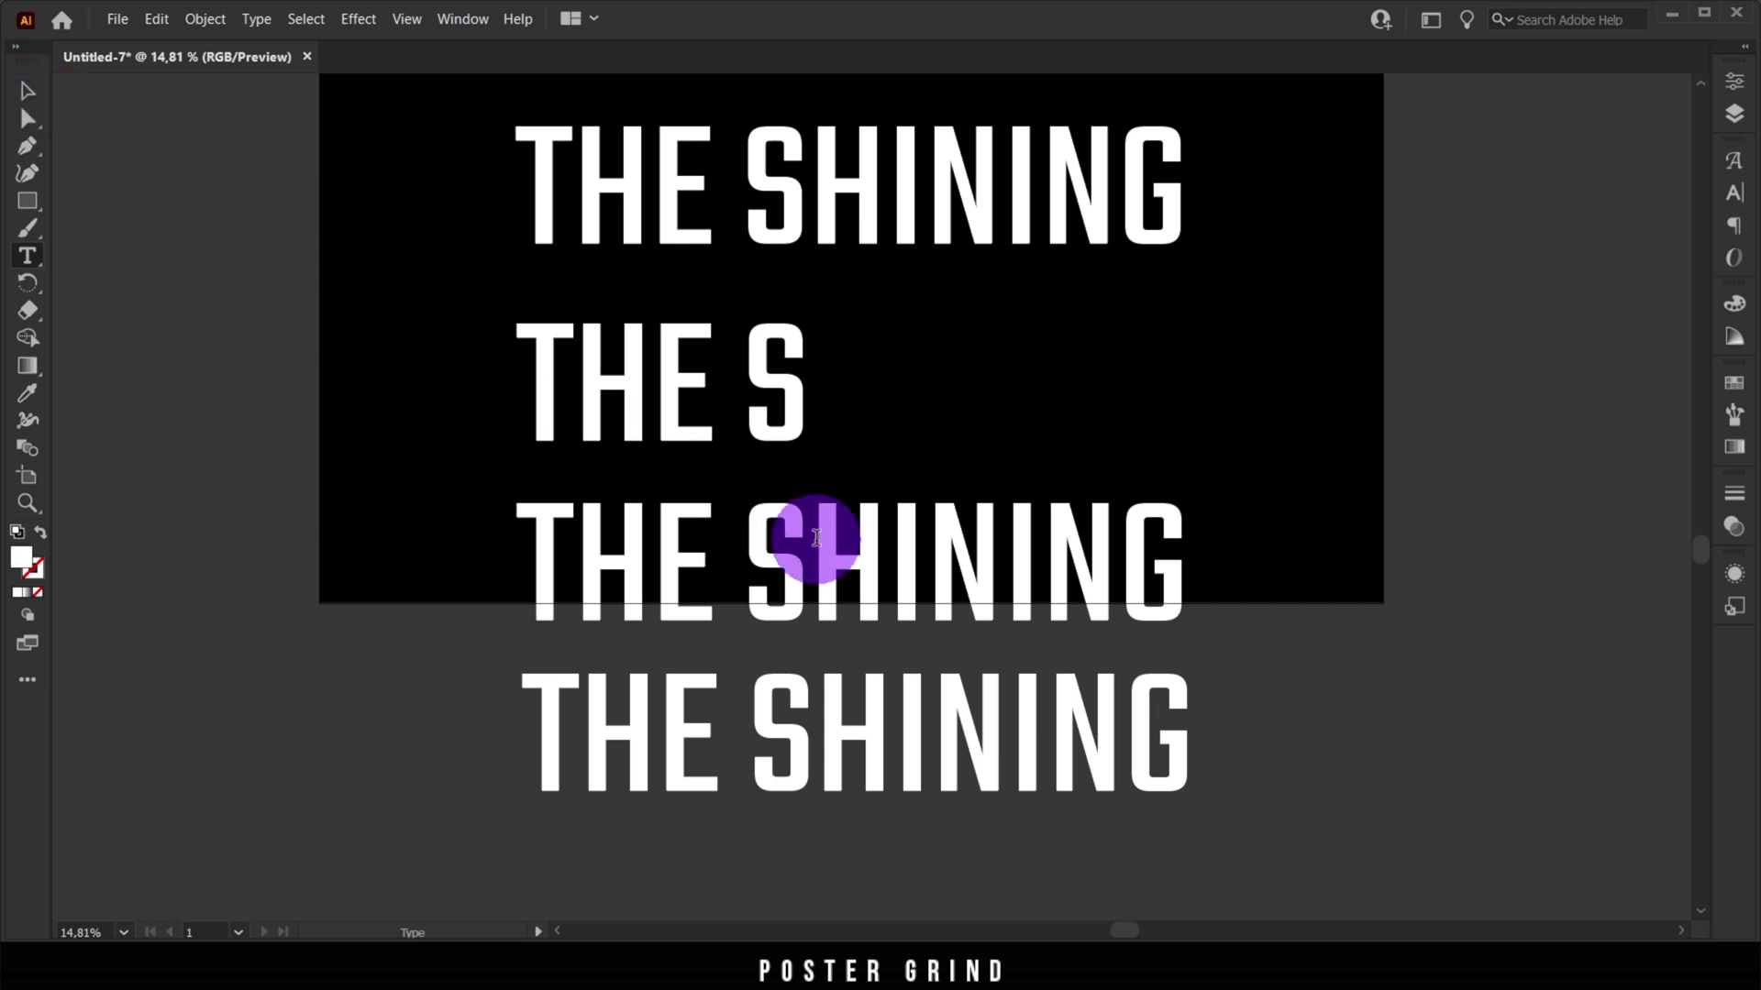
pyautogui.moveTo(807, 538); pyautogui.dragTo(935, 578)
pyautogui.press('BackSpace')
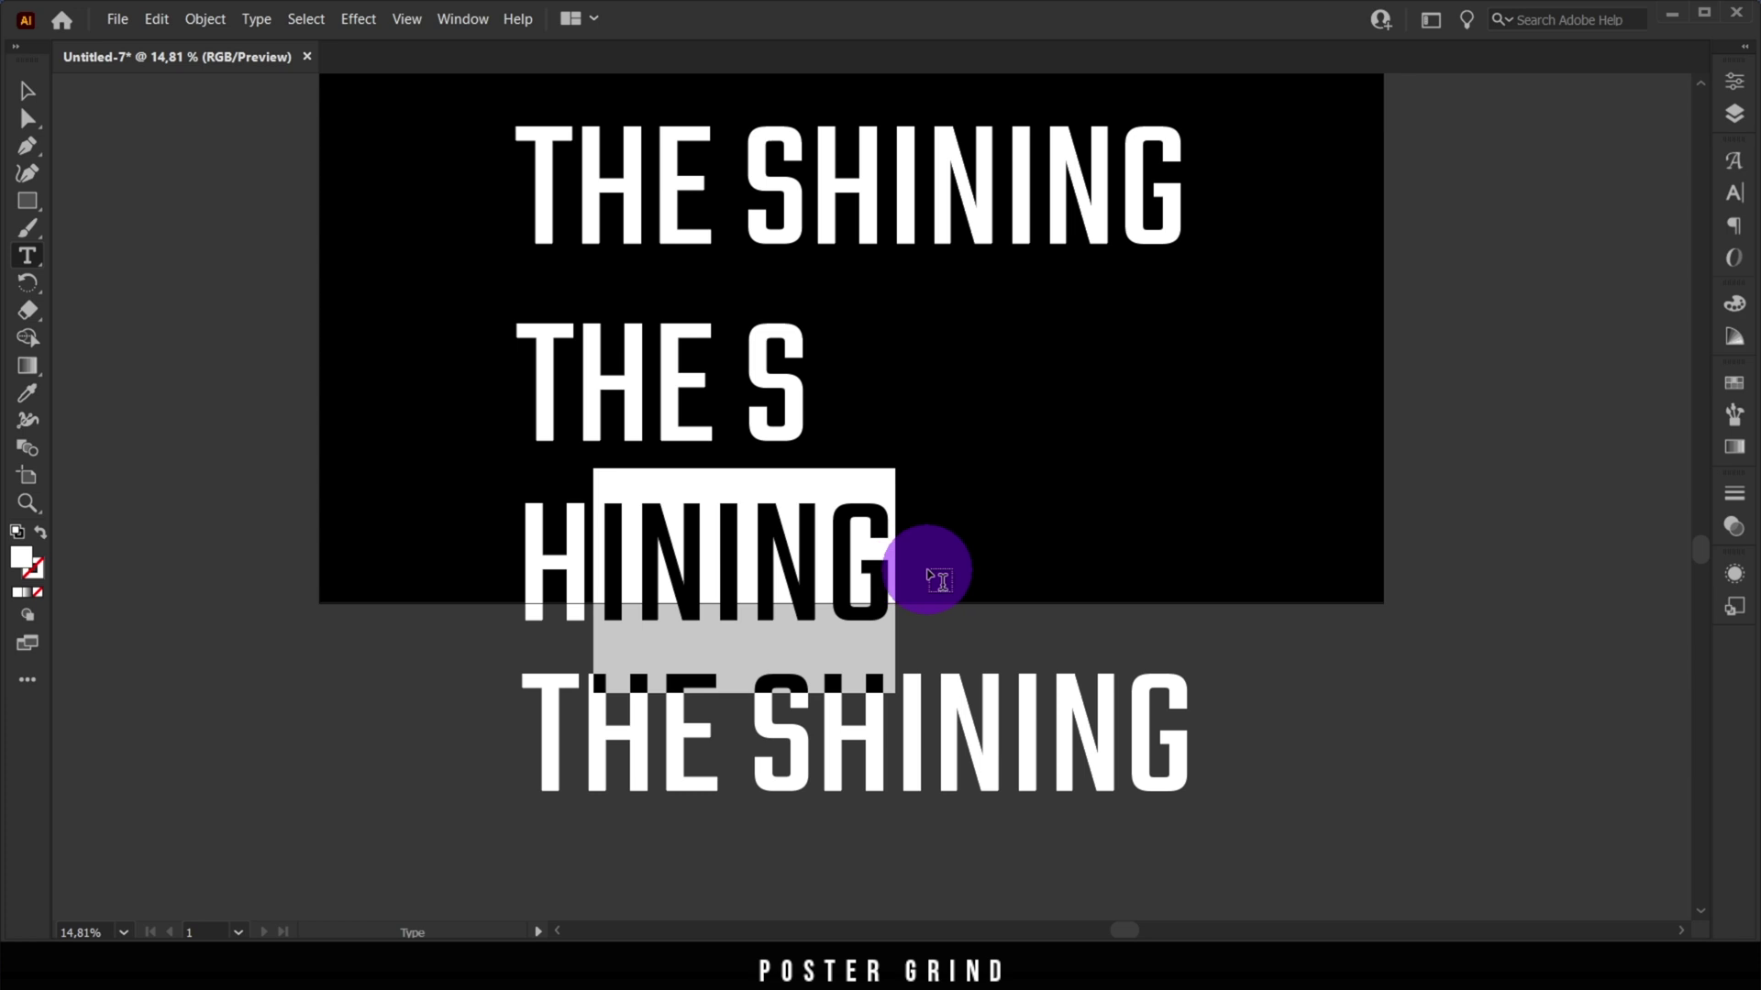
pyautogui.press('BackSpace')
# Reduce the lowest copy of the title to "INING" by deleting its leading letters
pyautogui.moveTo(887, 706); pyautogui.dragTo(574, 727)
pyautogui.click(747, 724)
pyautogui.moveTo(884, 707); pyautogui.dragTo(617, 712)
pyautogui.press('BackSpace')
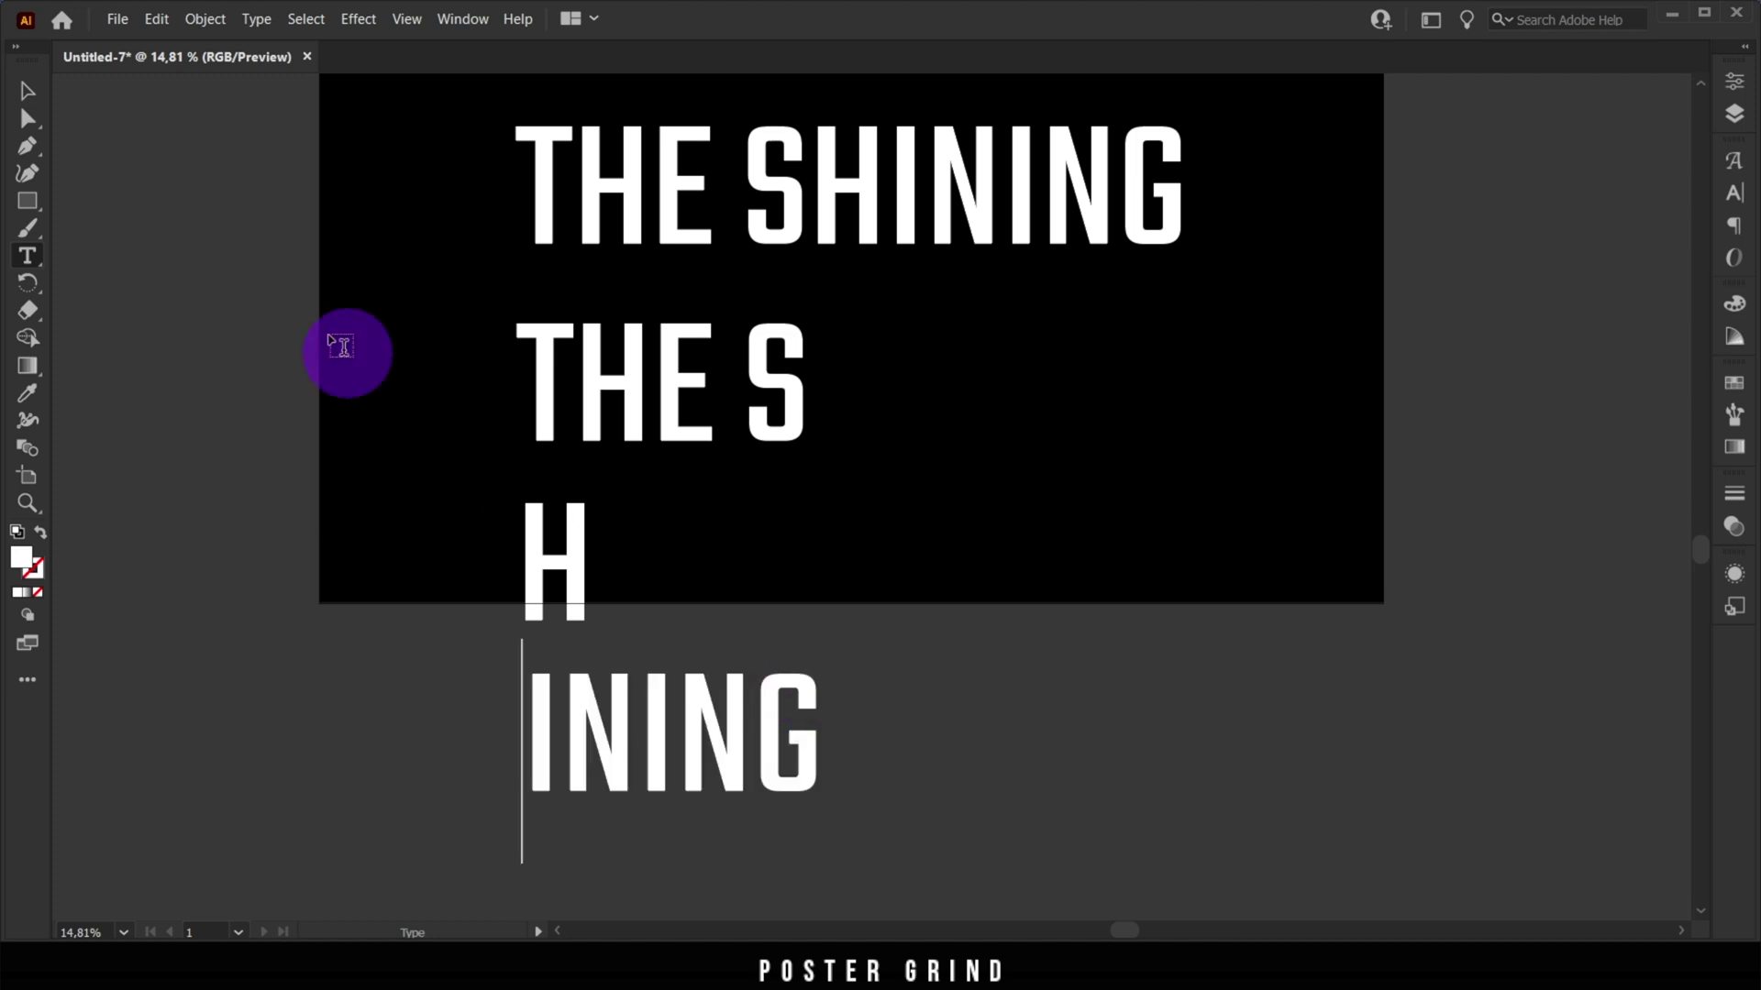
# Arrange the "THE S", "H" and "INING" pieces in one widely spaced row below the full title
pyautogui.click(26, 97)
pyautogui.moveTo(644, 769); pyautogui.dragTo(1131, 453)
pyautogui.moveTo(695, 442); pyautogui.dragTo(409, 438)
pyautogui.moveTo(576, 594); pyautogui.dragTo(797, 424)
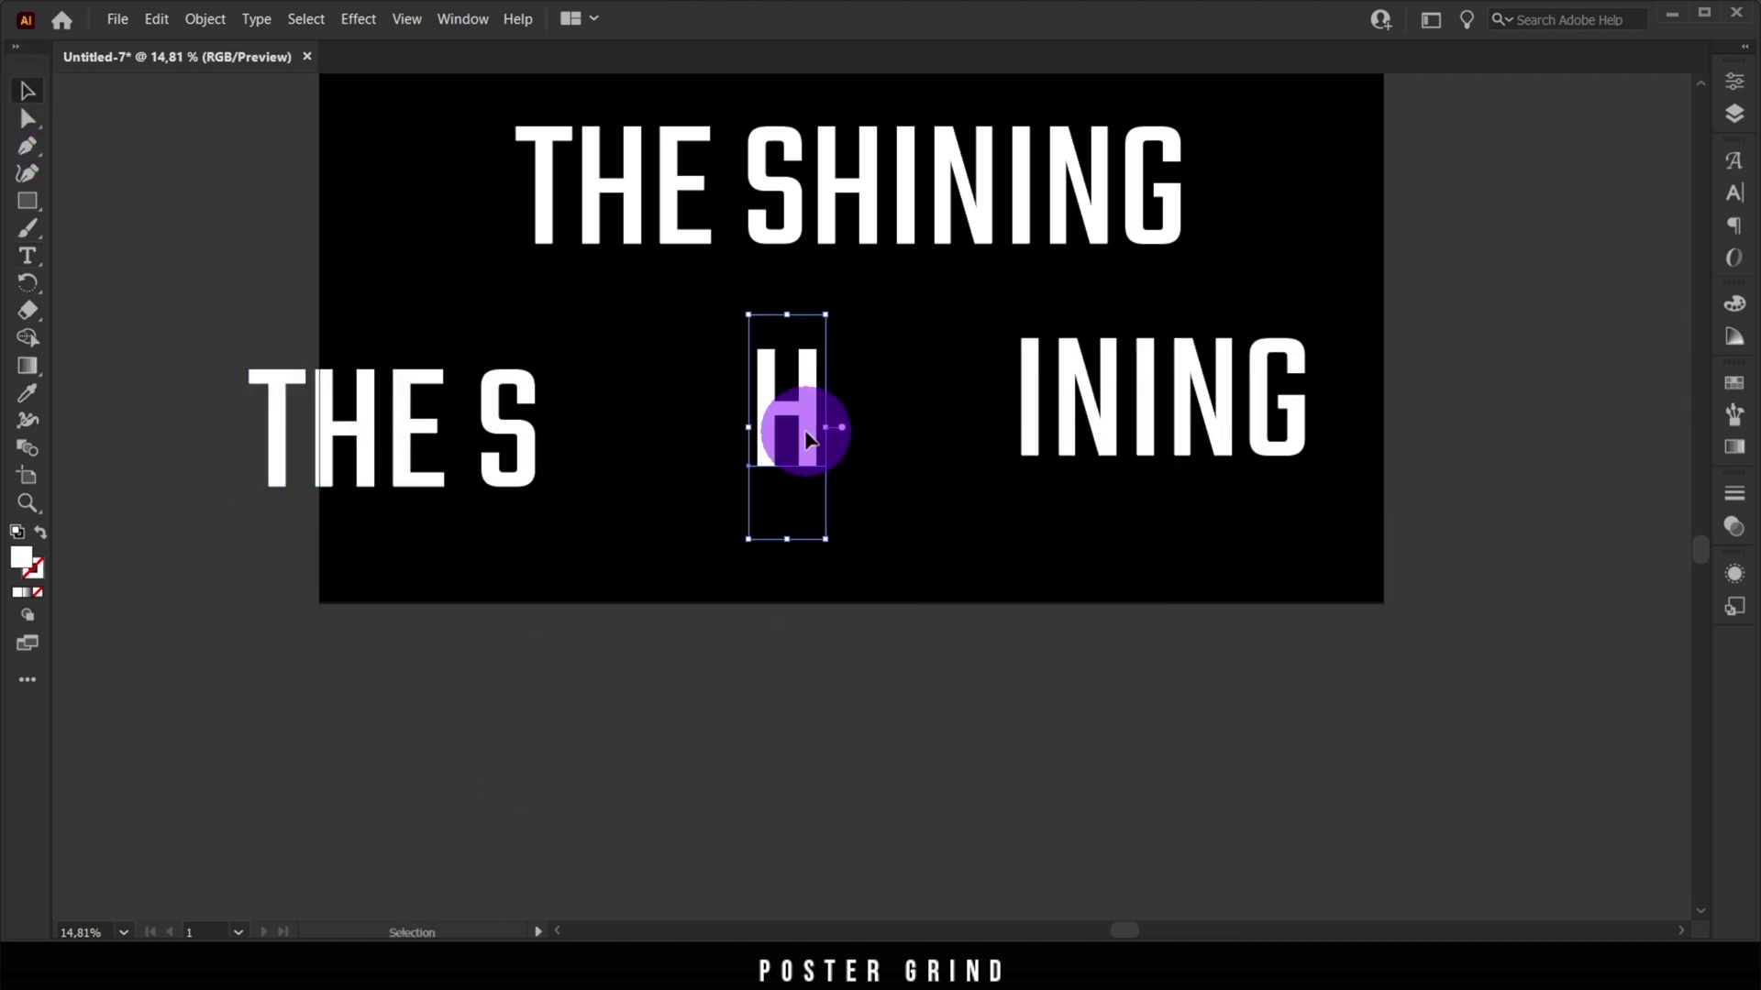
pyautogui.moveTo(1136, 366); pyautogui.dragTo(1136, 405)
pyautogui.moveTo(798, 419); pyautogui.dragTo(794, 427)
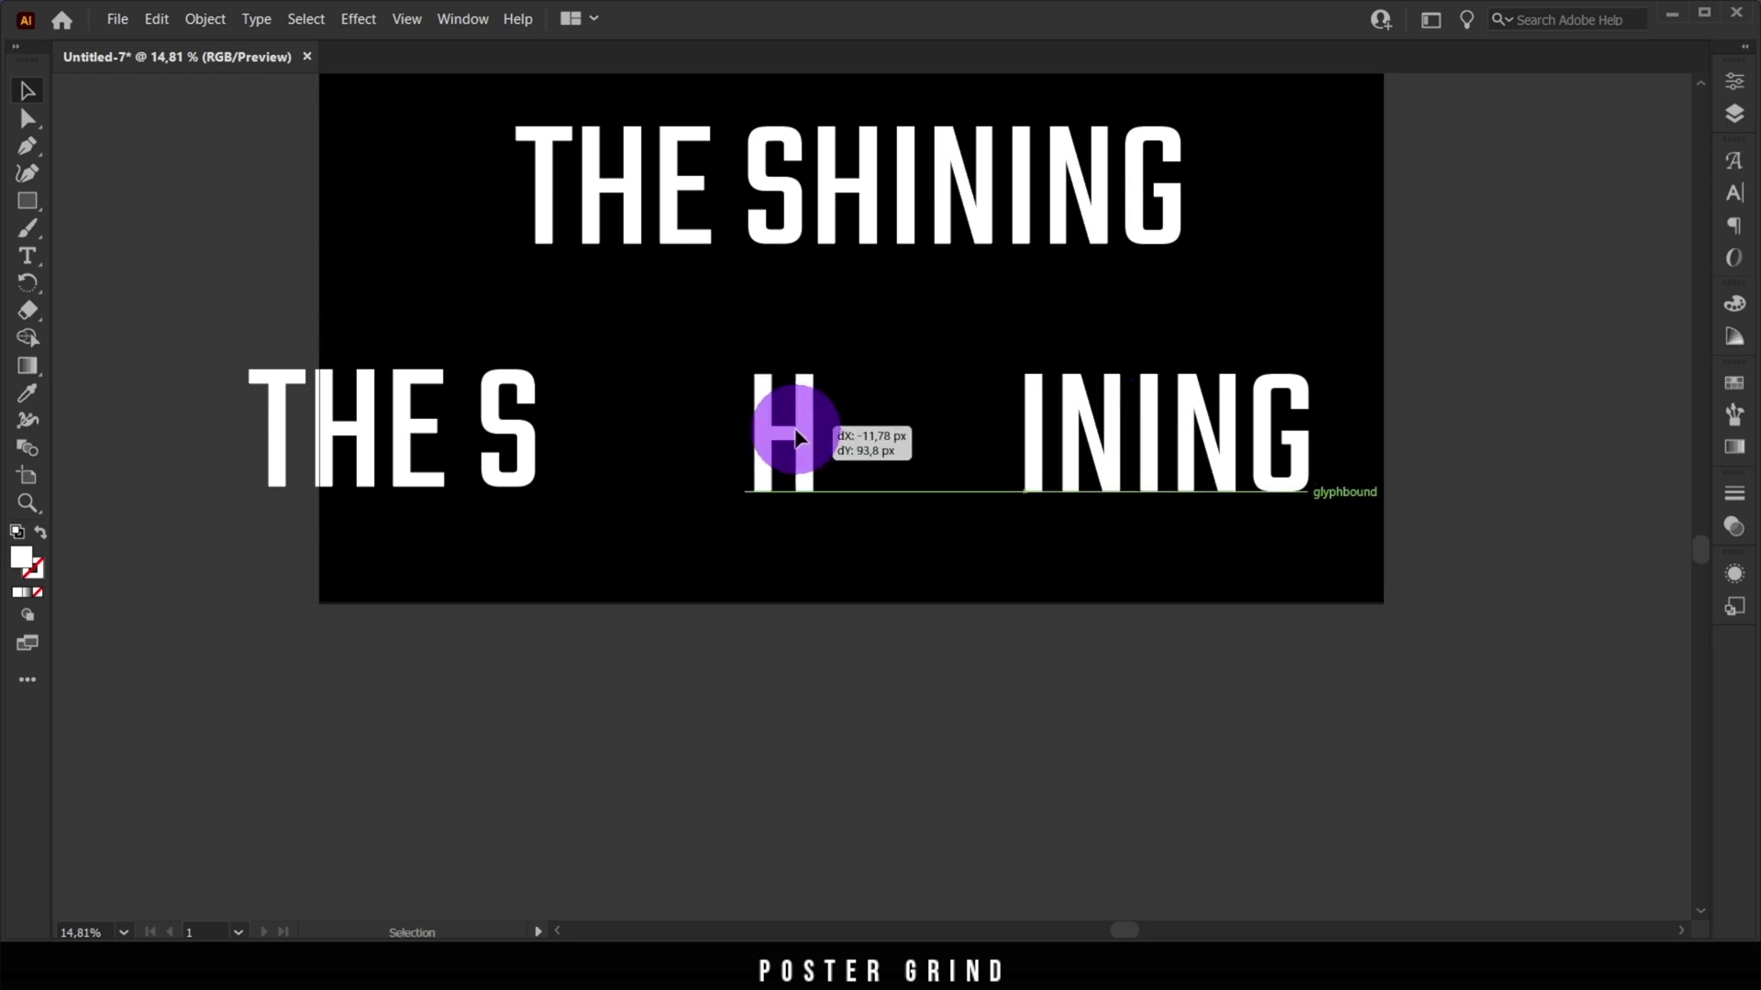
# Duplicate the row of "THE S", "H" and "INING" directly below itself
pyautogui.moveTo(1481, 429); pyautogui.dragTo(570, 566)
pyautogui.moveTo(515, 502); pyautogui.dragTo(504, 629)
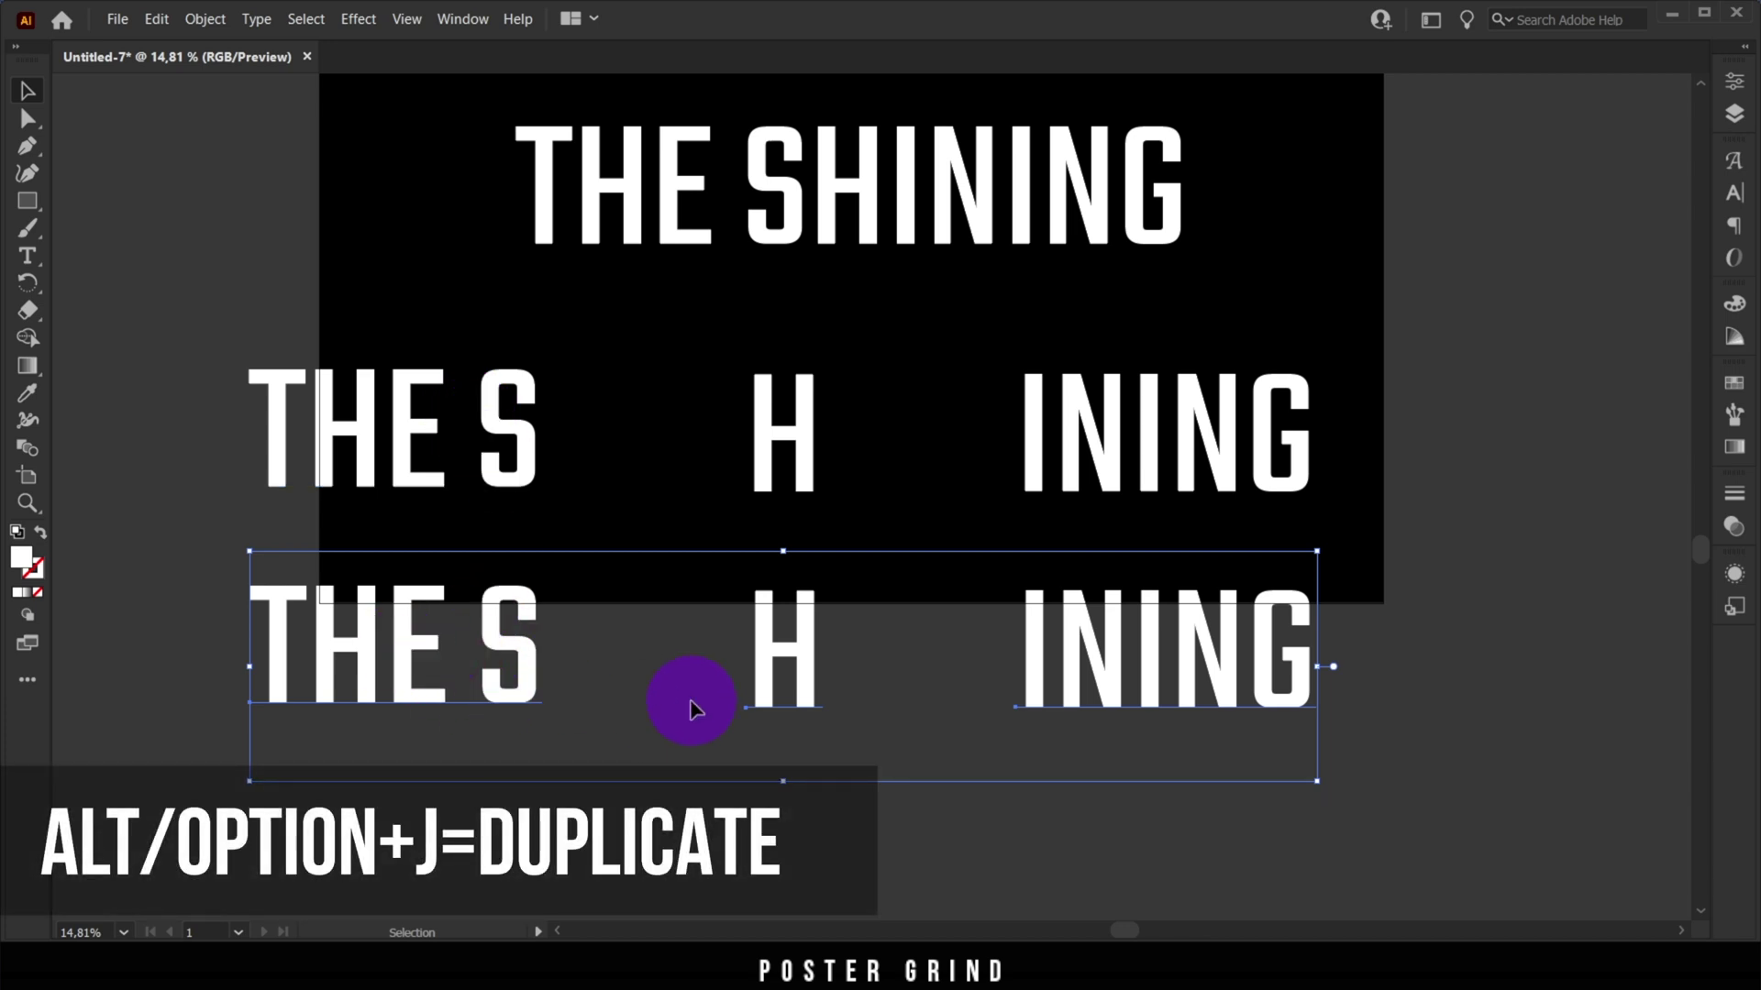
pyautogui.click(1424, 602)
# Fill the upper row of "THE S", "H" and "INING" with a medium grey swatch
pyautogui.moveTo(1572, 399); pyautogui.dragTo(404, 481)
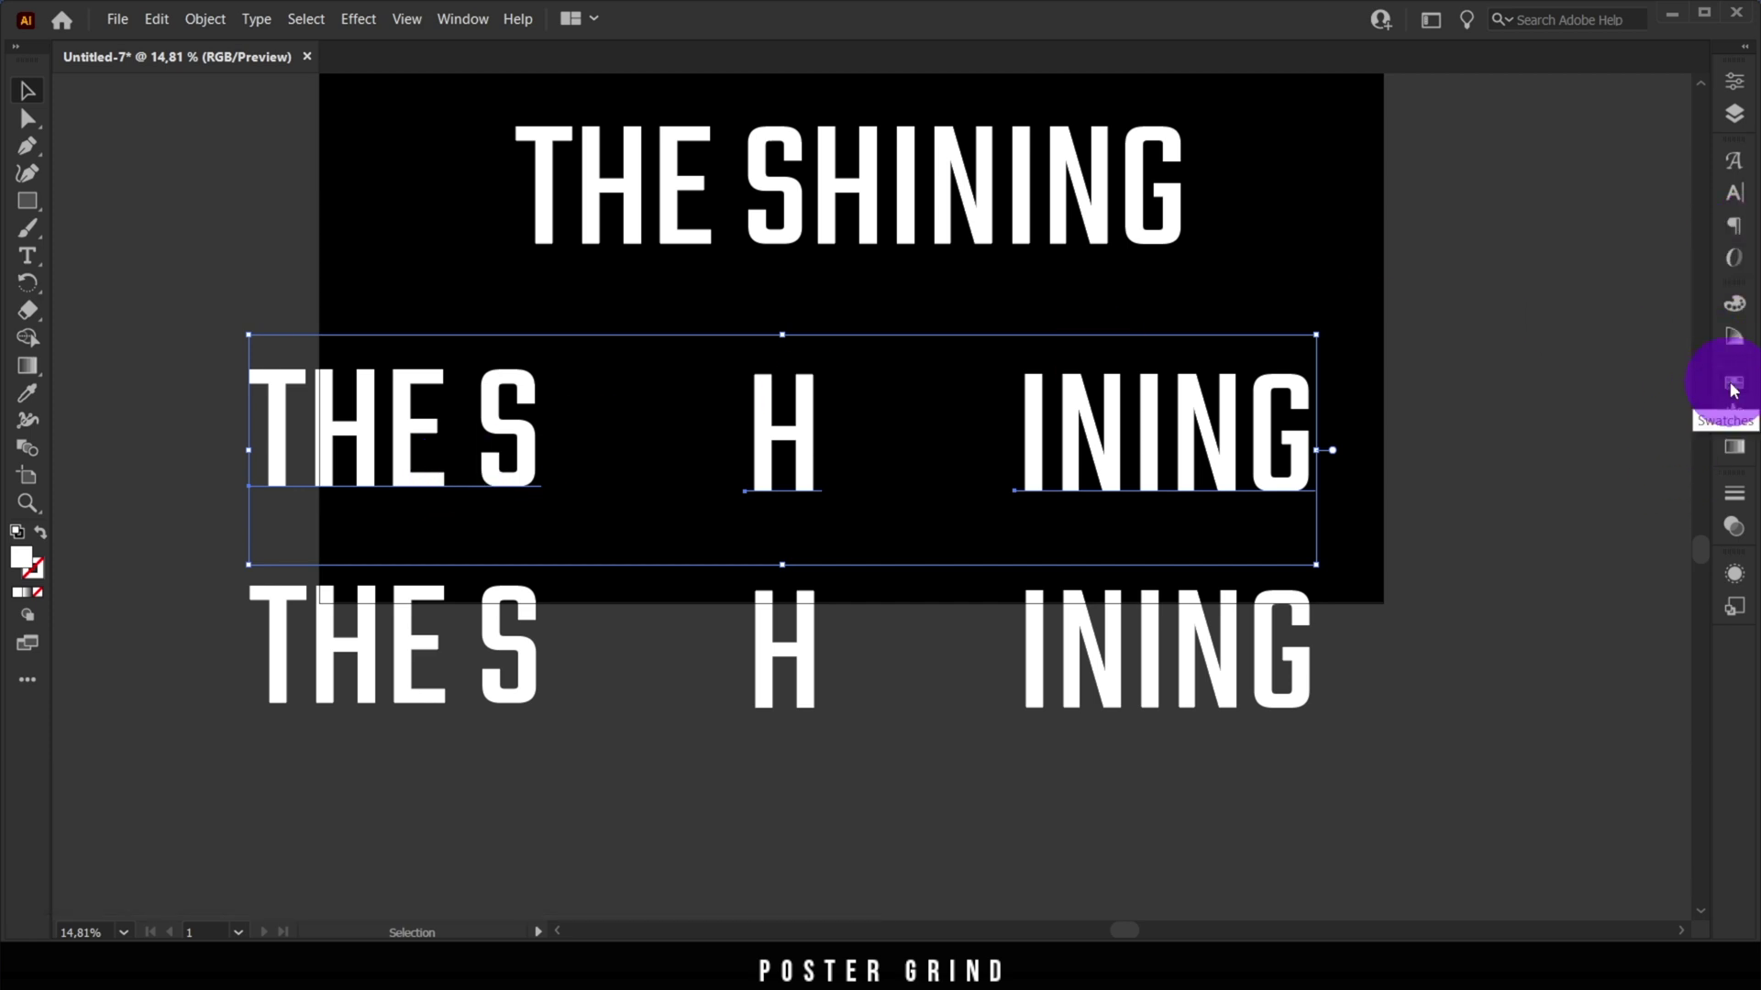
pyautogui.click(1734, 383)
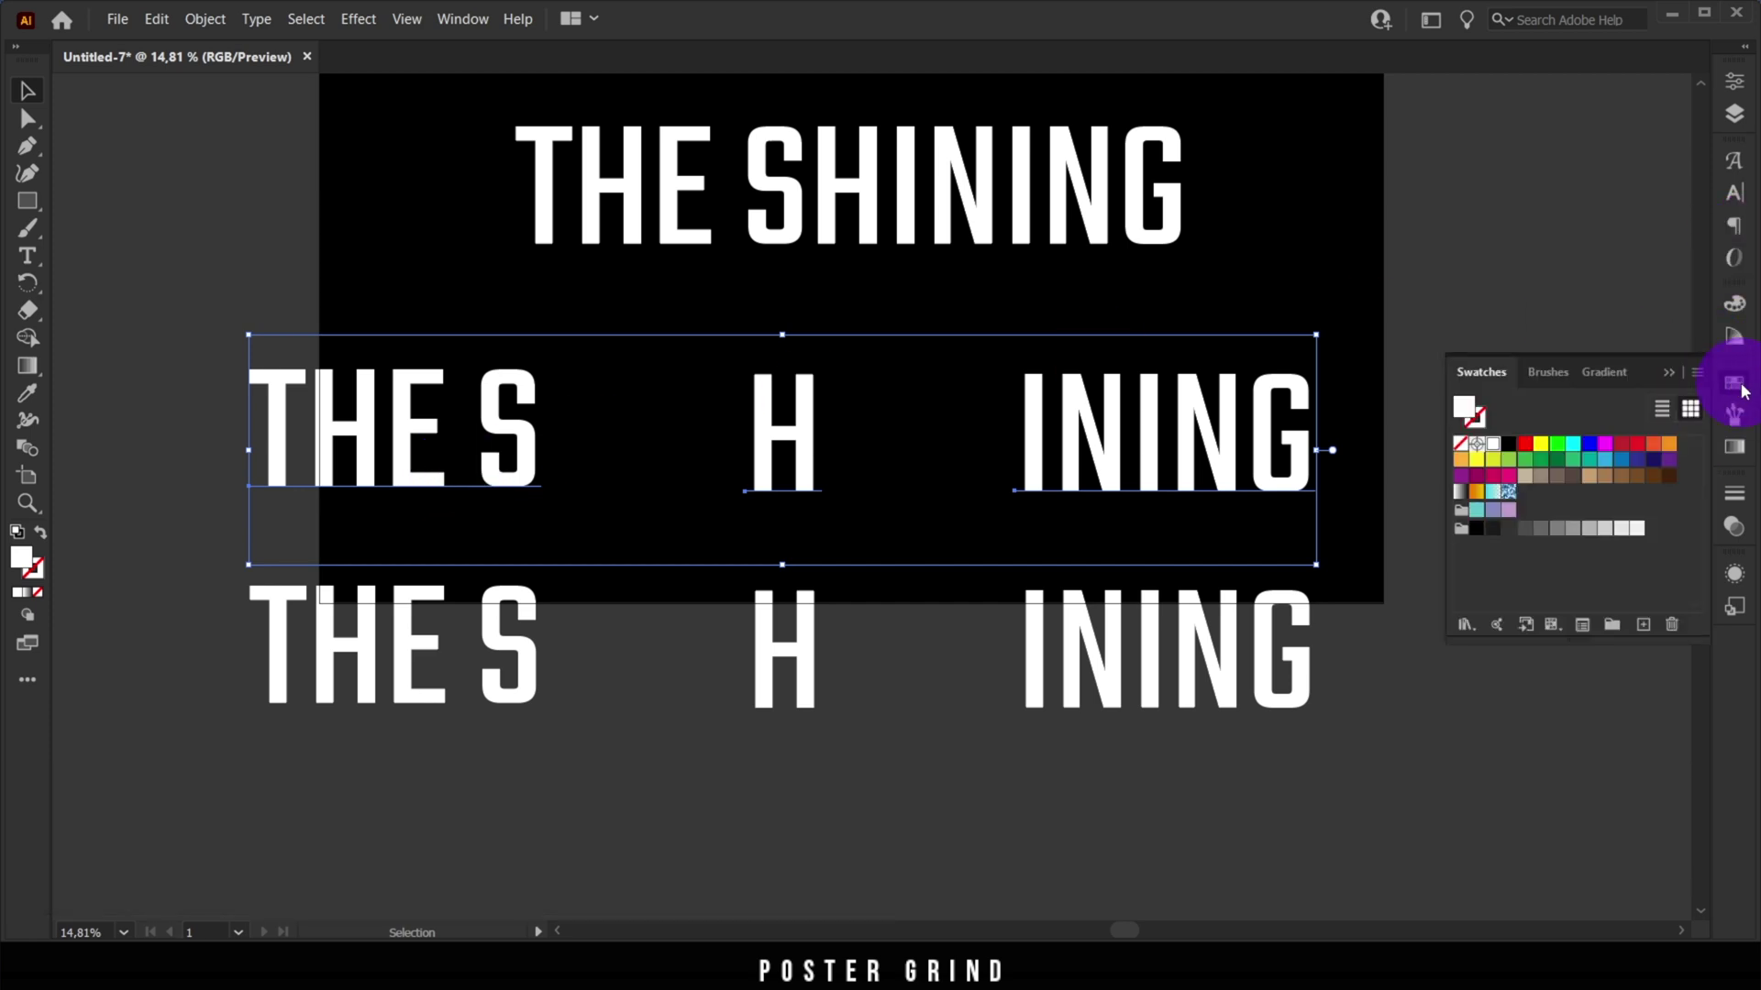
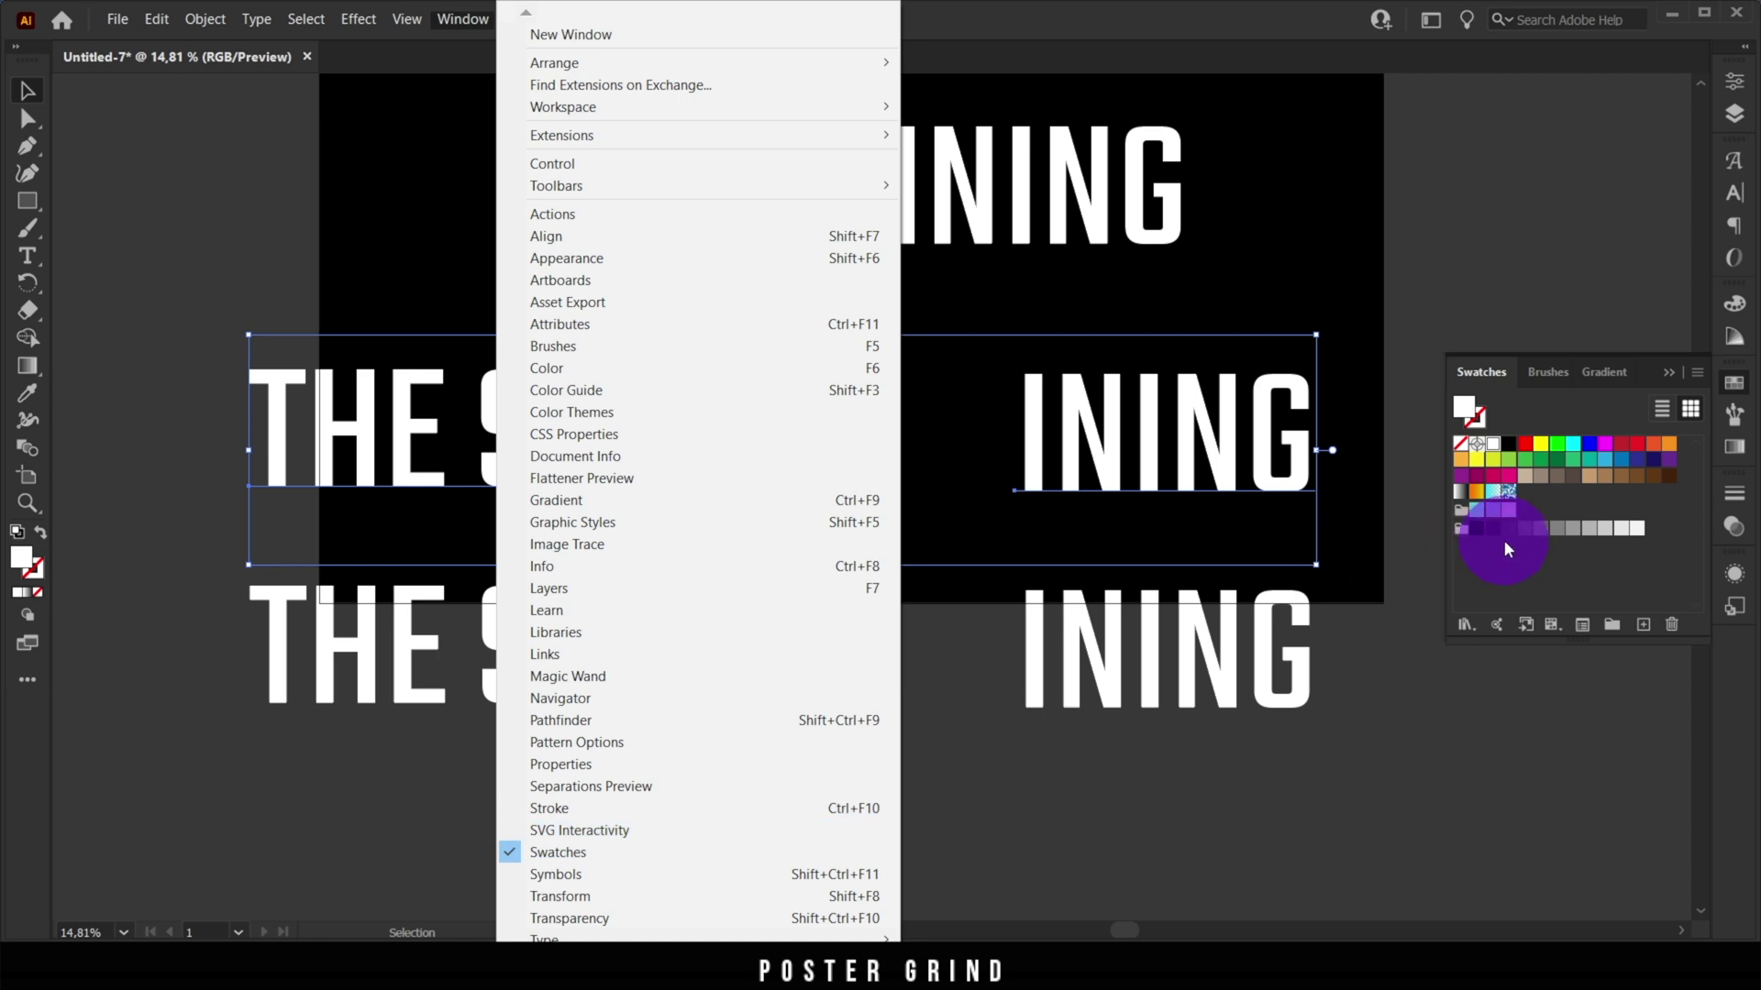
pyautogui.click(1559, 529)
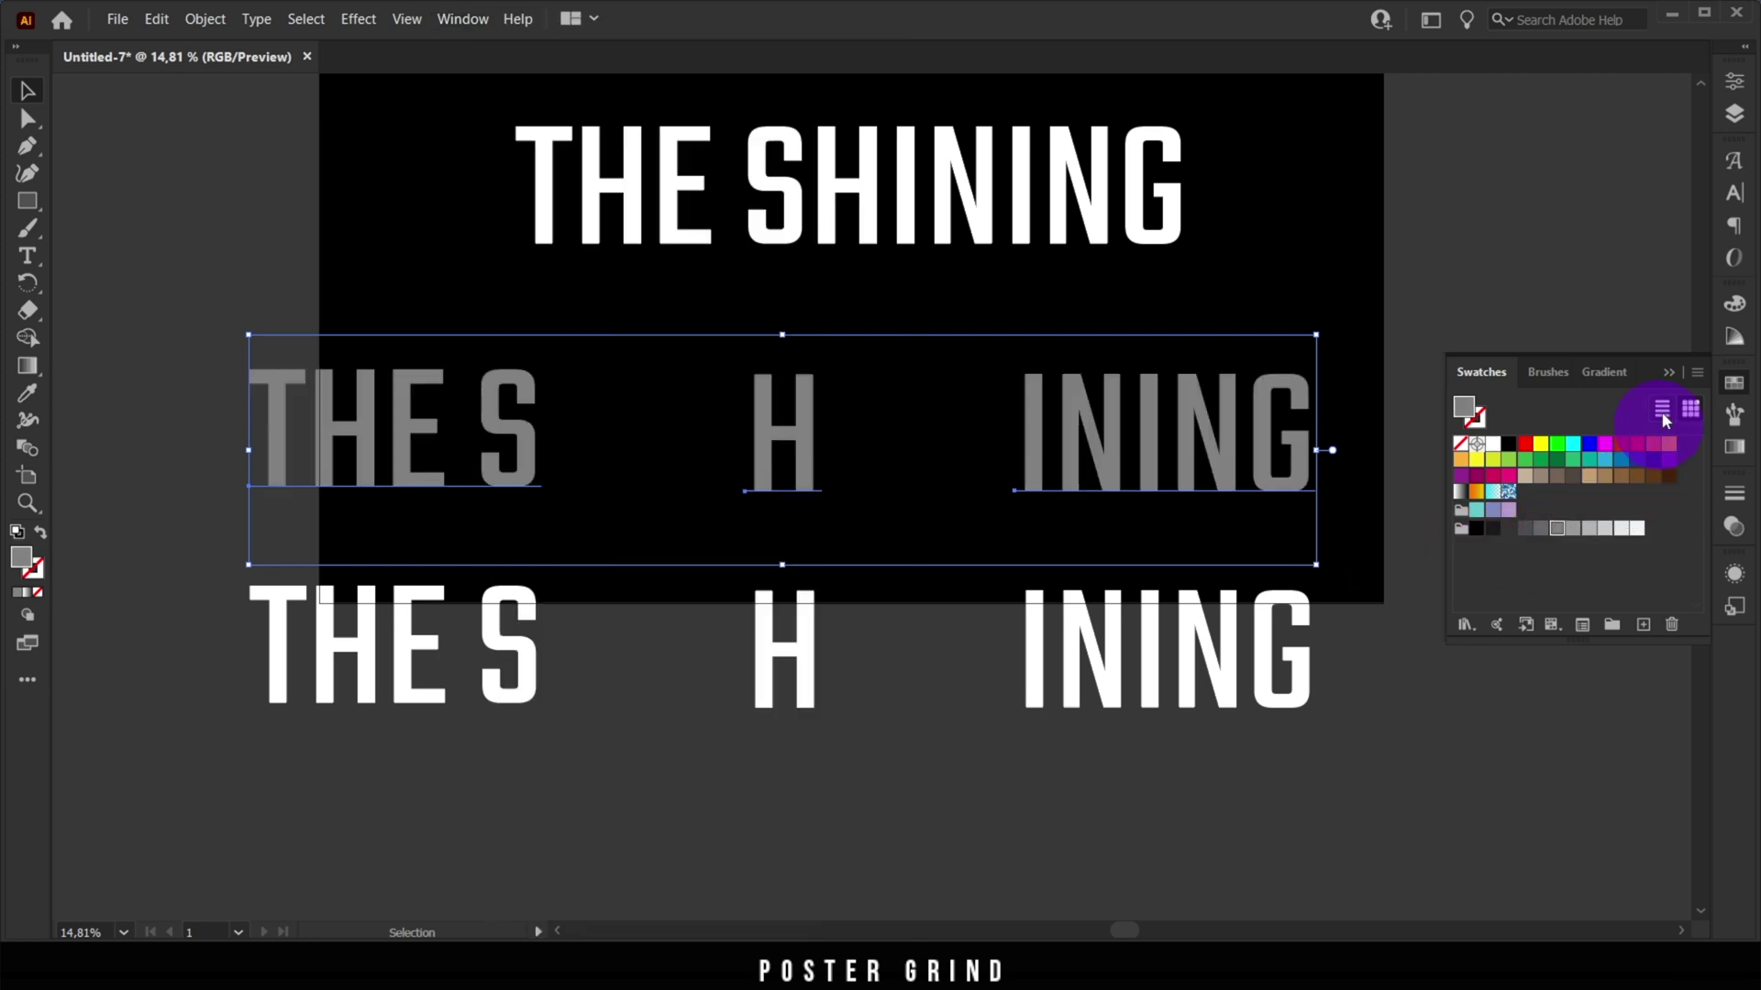
pyautogui.click(1494, 456)
pyautogui.moveTo(1274, 353); pyautogui.dragTo(1307, 471)
pyautogui.click(1549, 529)
# Stack the white "THE S" exactly over the grey "THE S" by aligning their horizontal and vertical centres
pyautogui.hscroll(-3, 790, 587)
pyautogui.moveTo(729, 825)
pyautogui.mouseDown()
pyautogui.moveTo(639, 754)
pyautogui.moveTo(688, 758)
pyautogui.moveTo(702, 818)
pyautogui.mouseUp()
pyautogui.keyDown('shift'); pyautogui.click(711, 495); pyautogui.keyUp('shift')
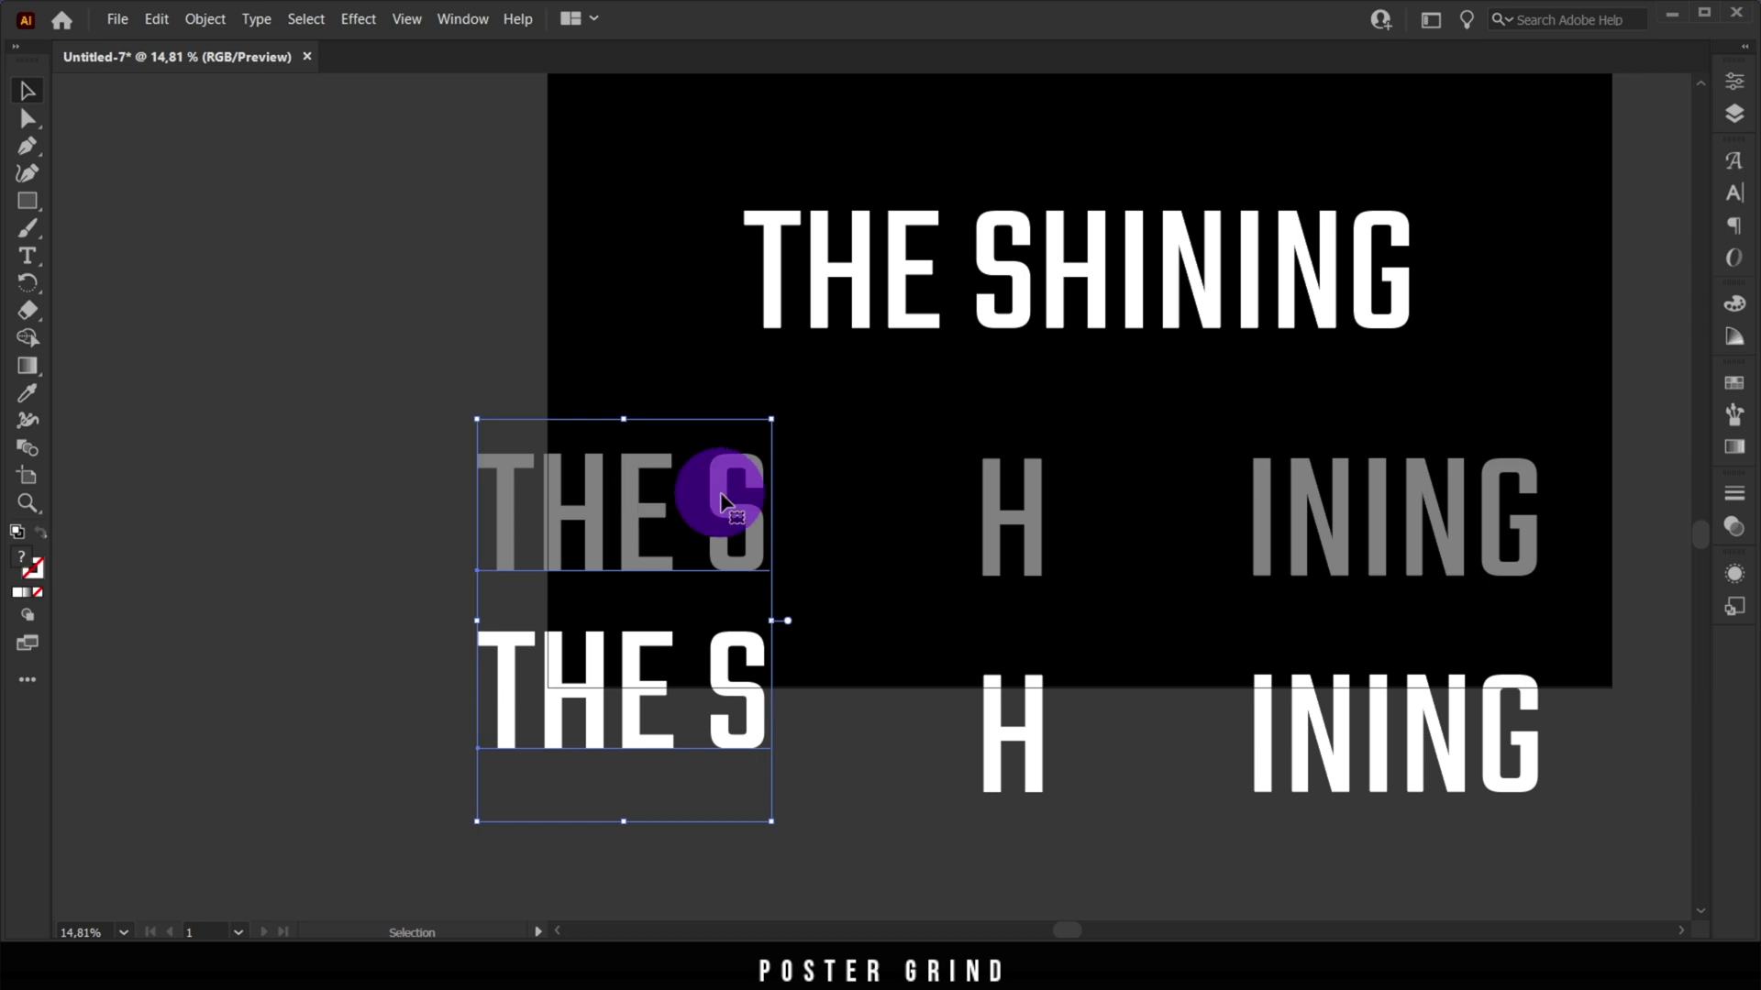
pyautogui.click(1730, 84)
pyautogui.click(1524, 798)
pyautogui.click(1629, 798)
pyautogui.click(827, 778)
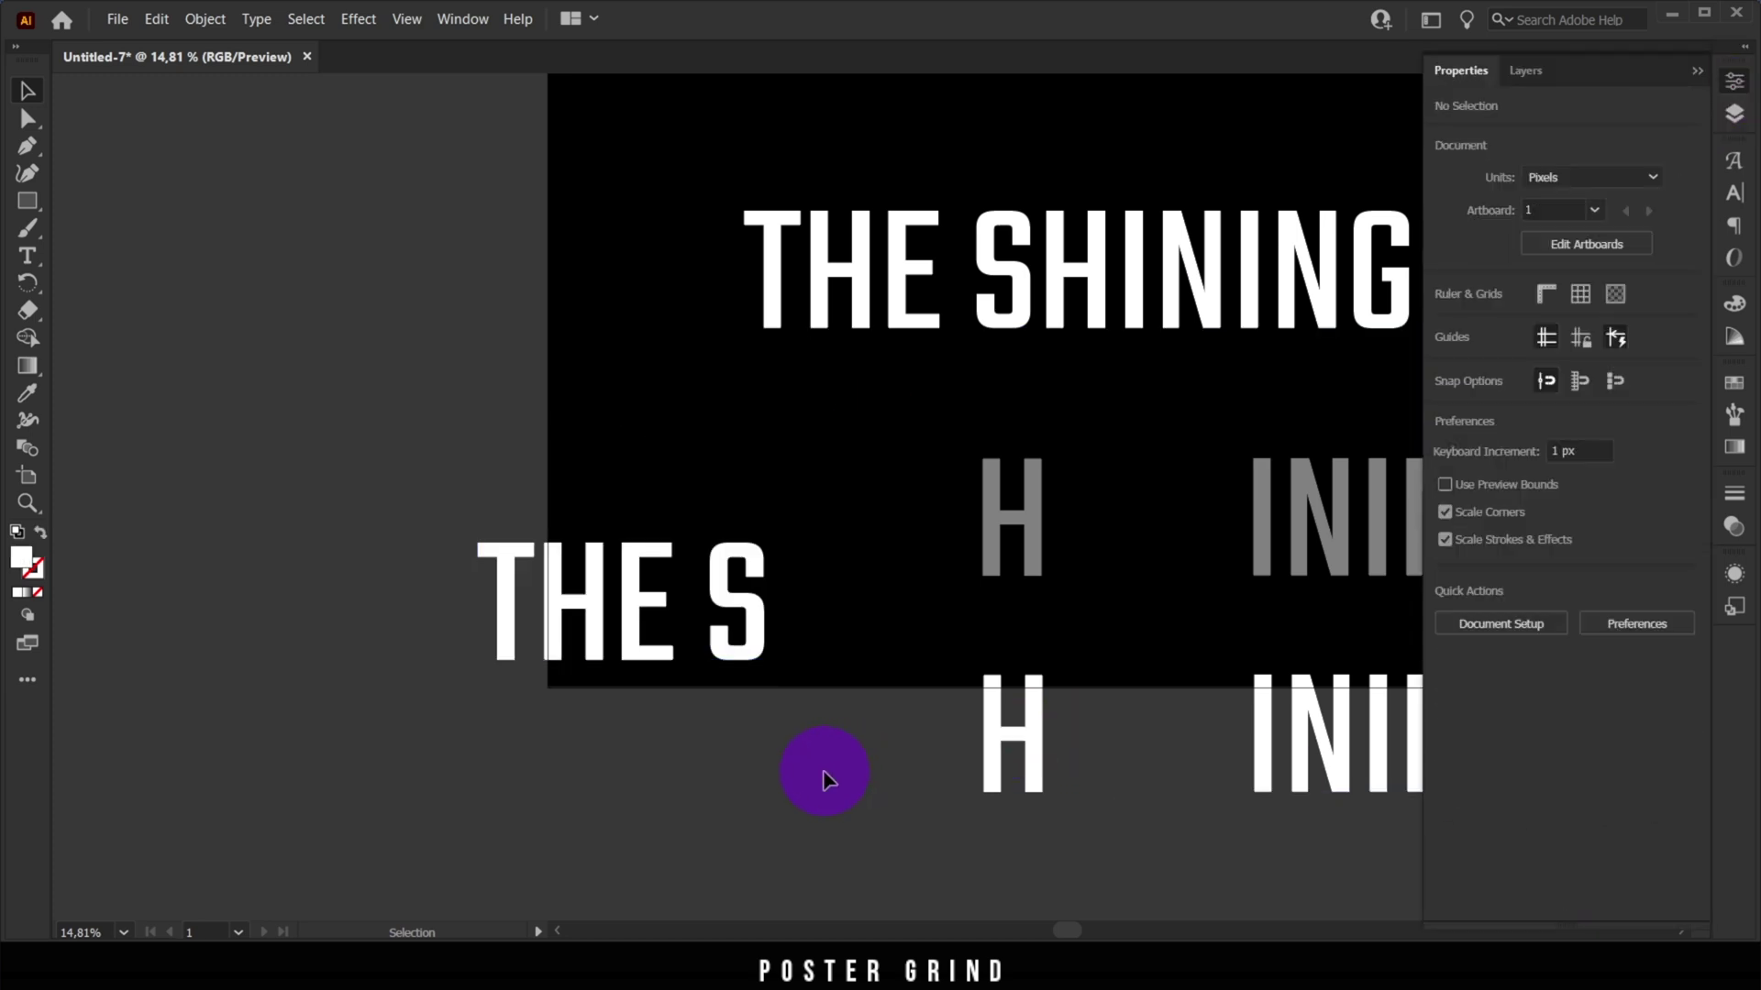
# Nudge the white "THE S" 9 px down from the grey copy beneath it
pyautogui.scroll(5, 579, 681)
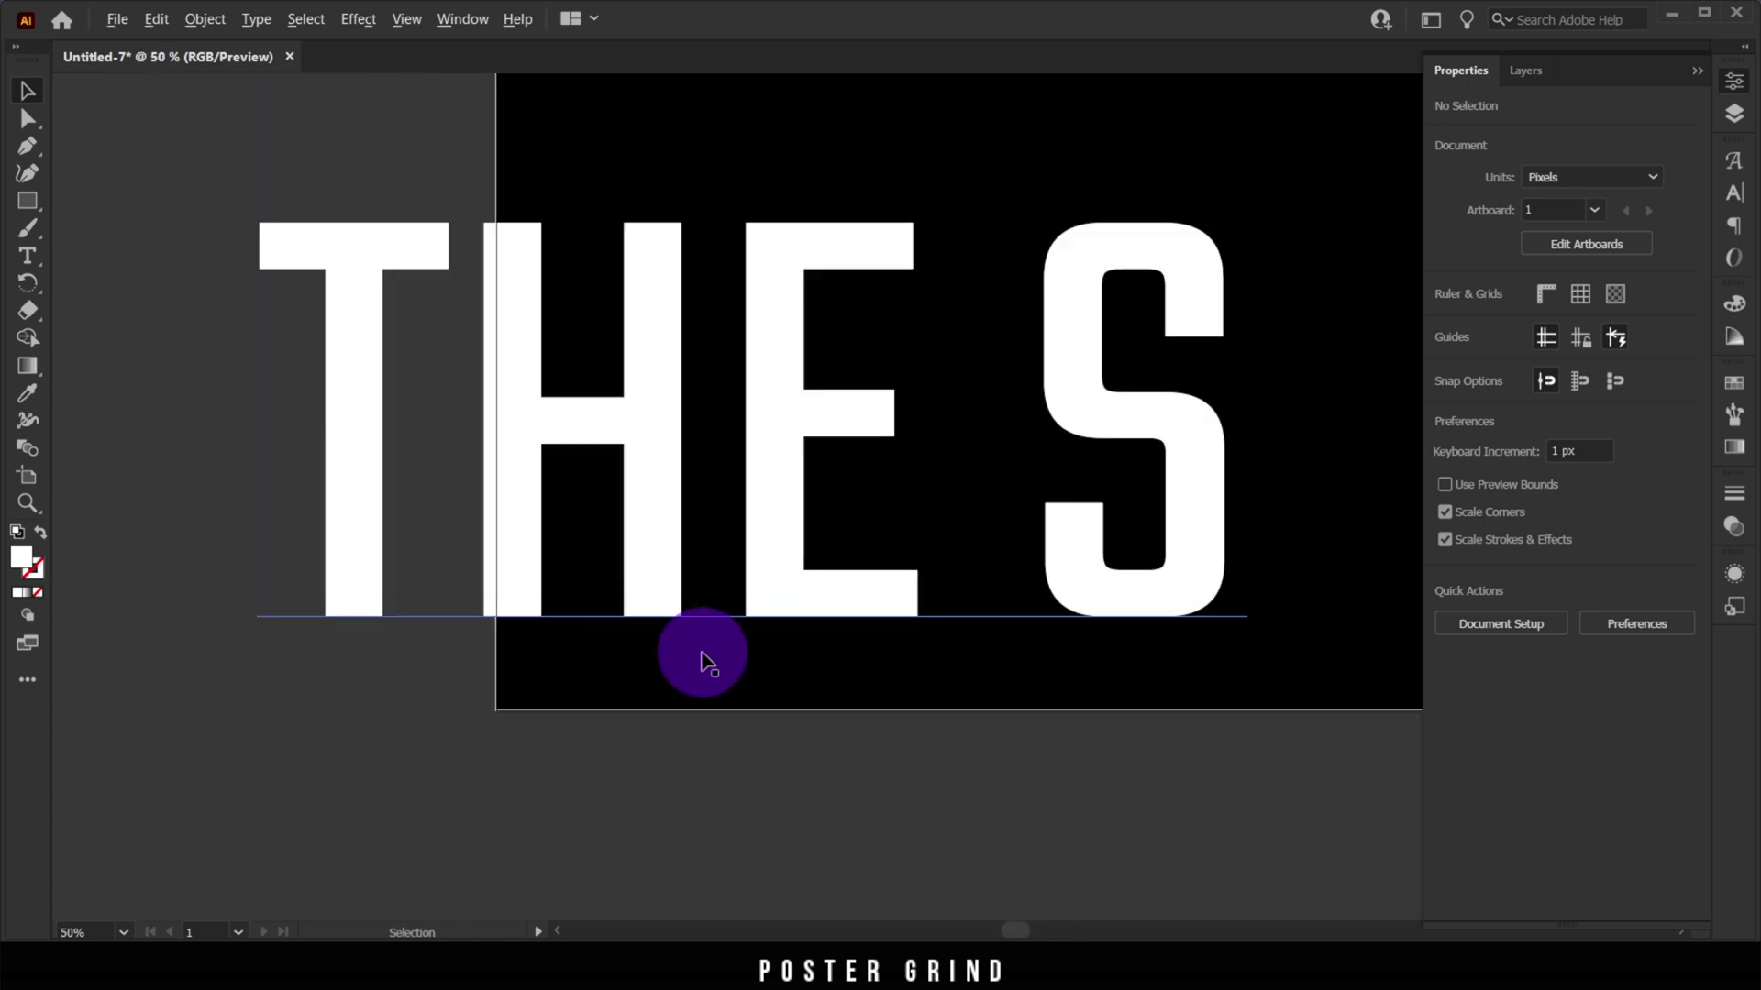
pyautogui.moveTo(887, 511); pyautogui.dragTo(901, 593)
pyautogui.click(503, 499)
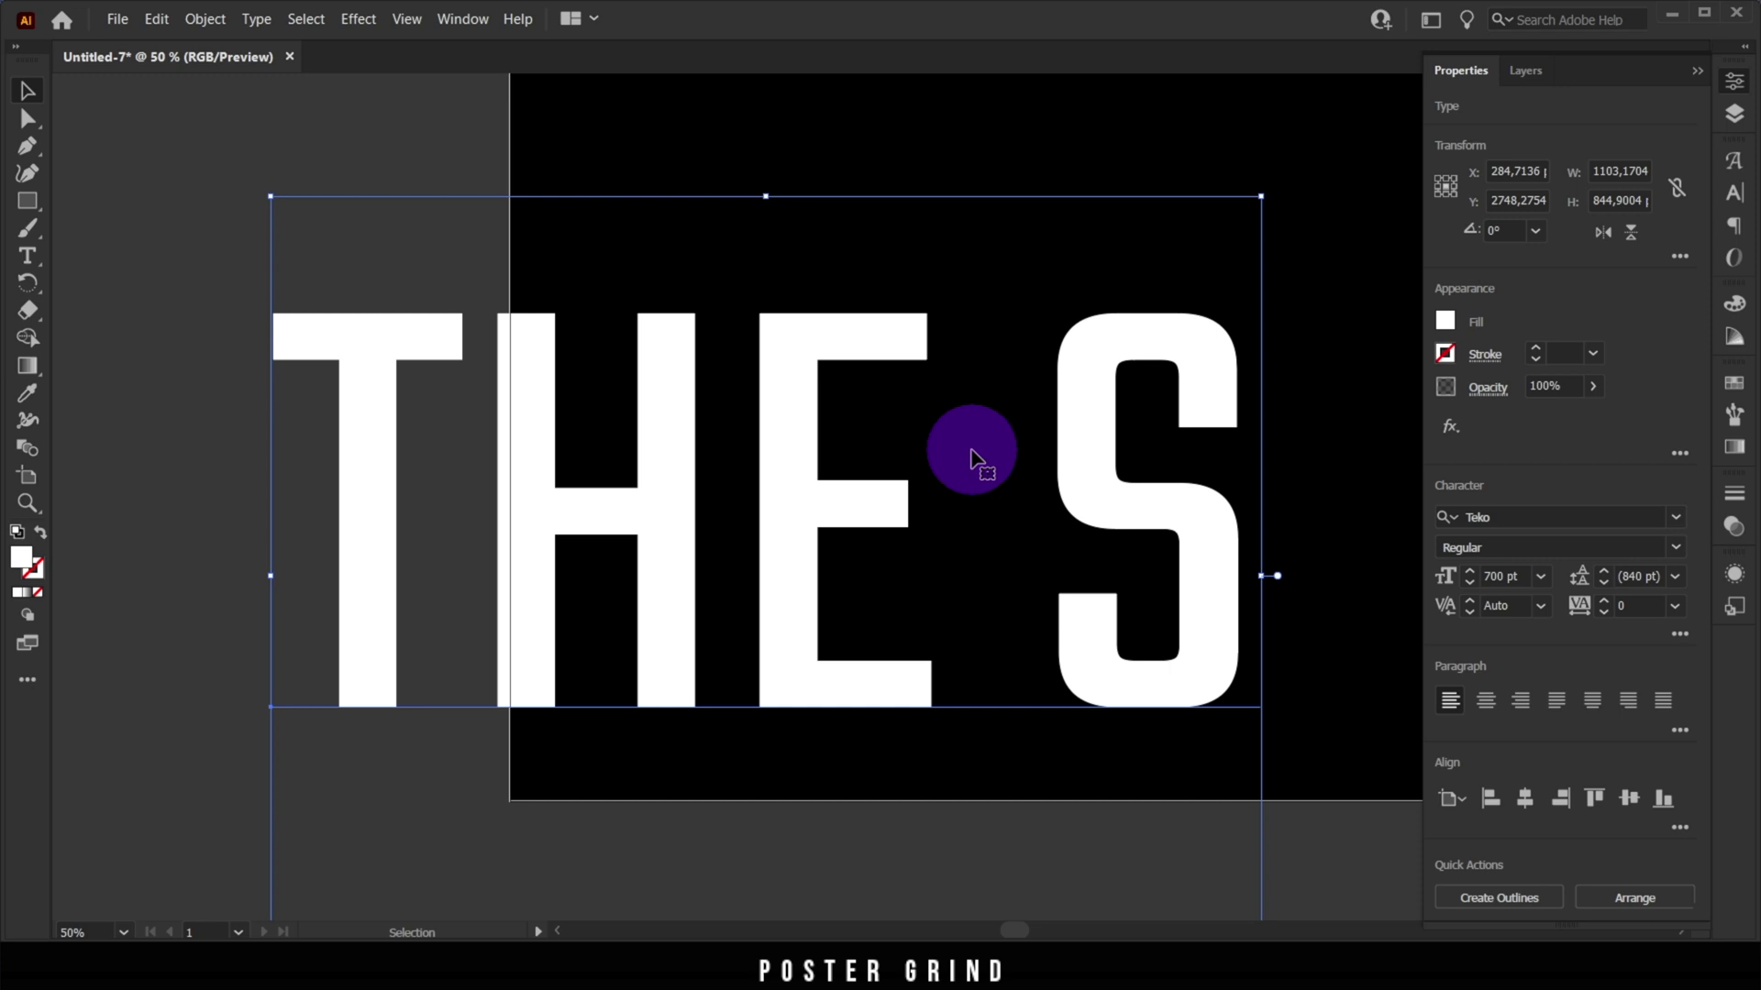
pyautogui.press('Down')
pyautogui.press('Down')
pyautogui.press('Down')
pyautogui.press('Down')
pyautogui.press('Down')
pyautogui.press('Down')
pyautogui.press('Down')
pyautogui.press('Down')
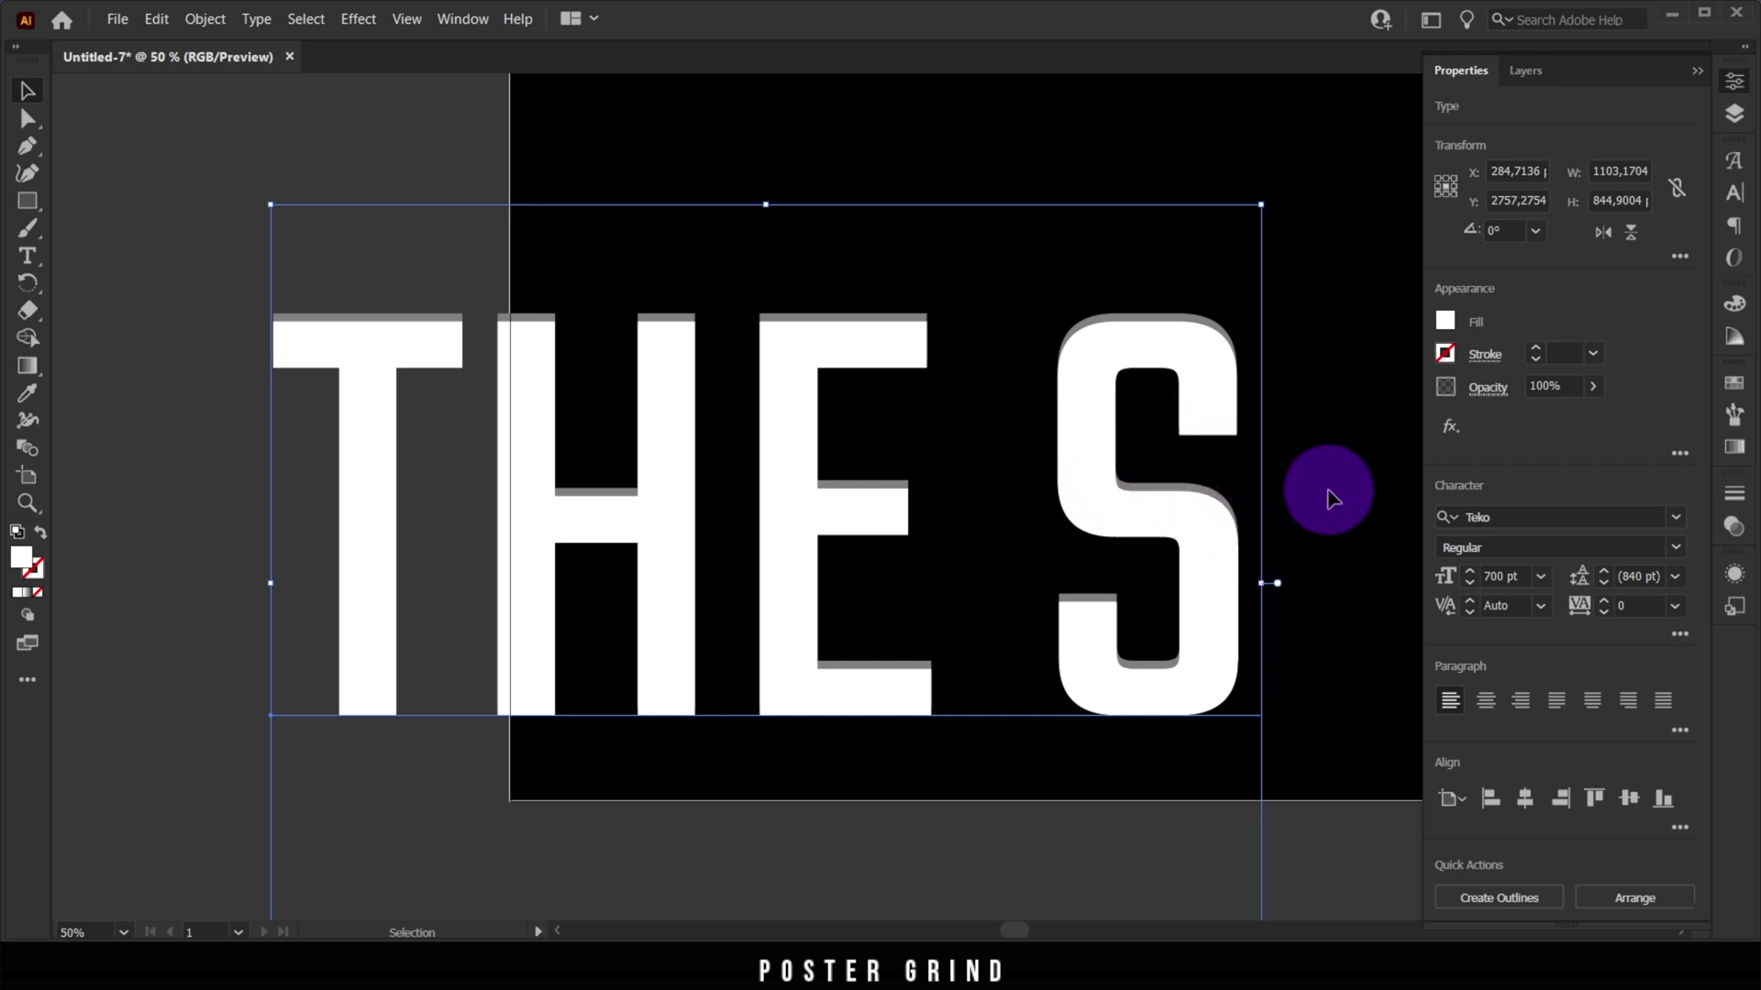
# Nudge the white "THE S" 10 px to the right of the grey copy
pyautogui.press('Right')
pyautogui.press('Right')
pyautogui.press('Right')
pyautogui.press('Right')
pyautogui.press('Right')
pyautogui.press('Right')
pyautogui.press('Right')
pyautogui.press('Right')
pyautogui.press('Right')
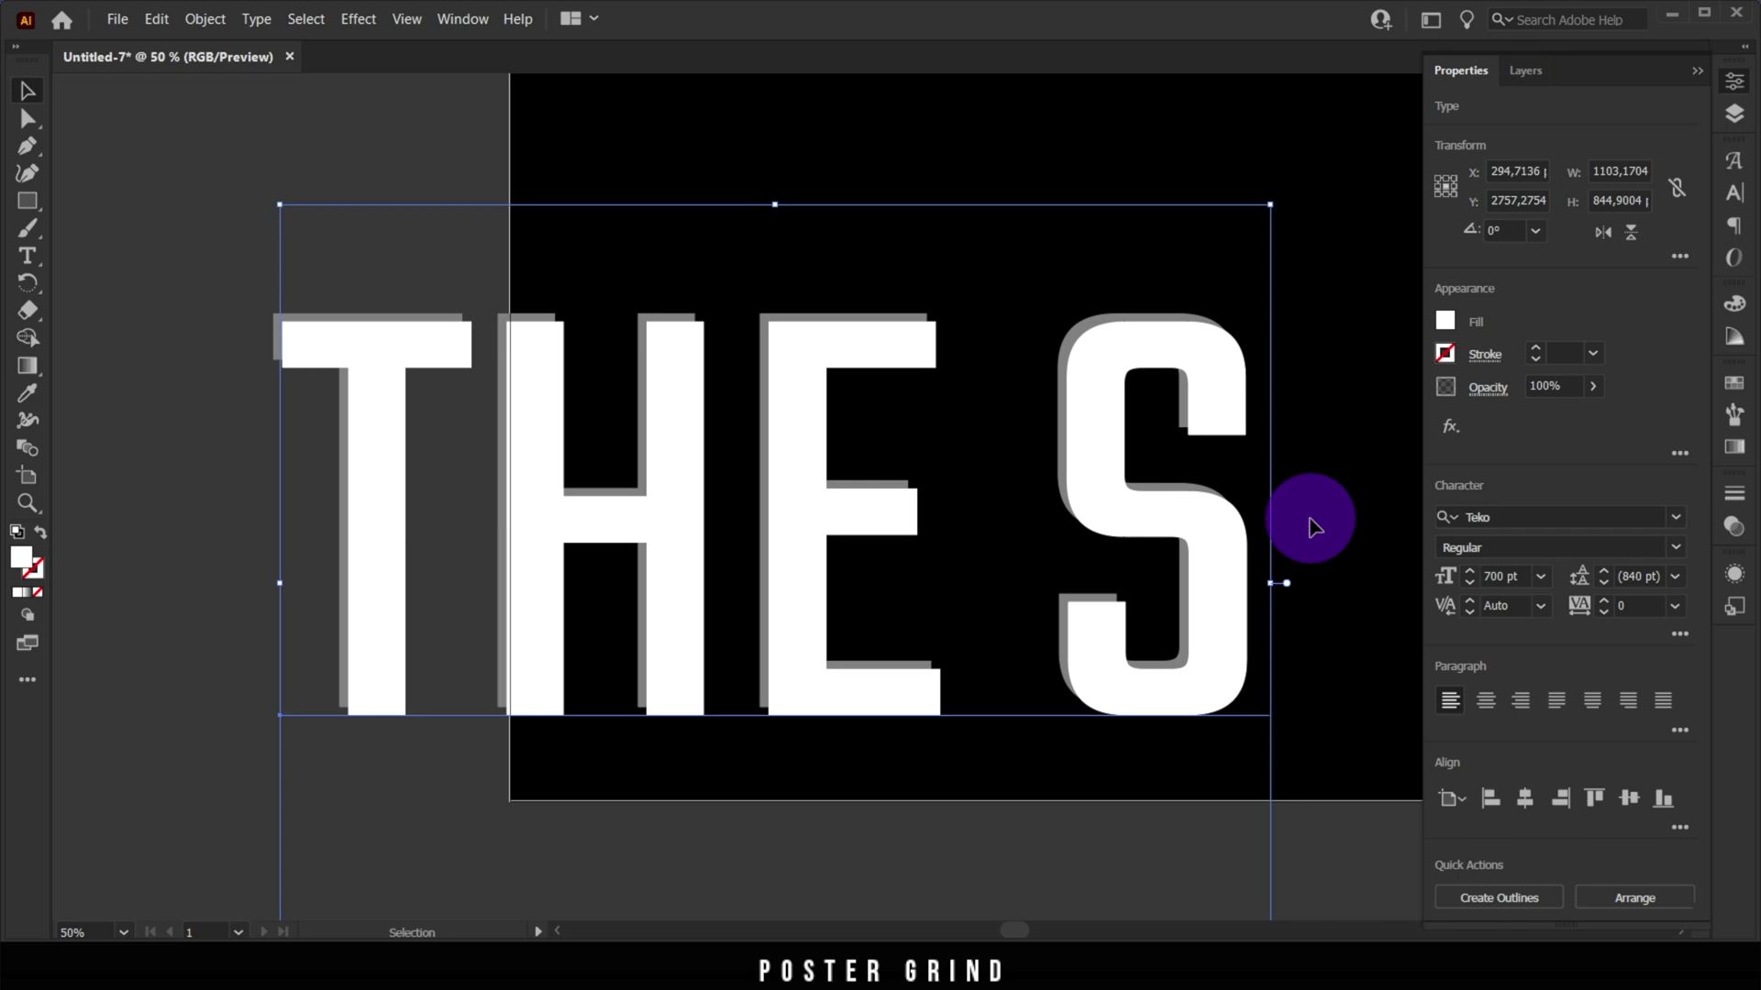
# Make a clipping mask from the overlapping white and grey "THE S" texts
pyautogui.moveTo(576, 424); pyautogui.dragTo(577, 421)
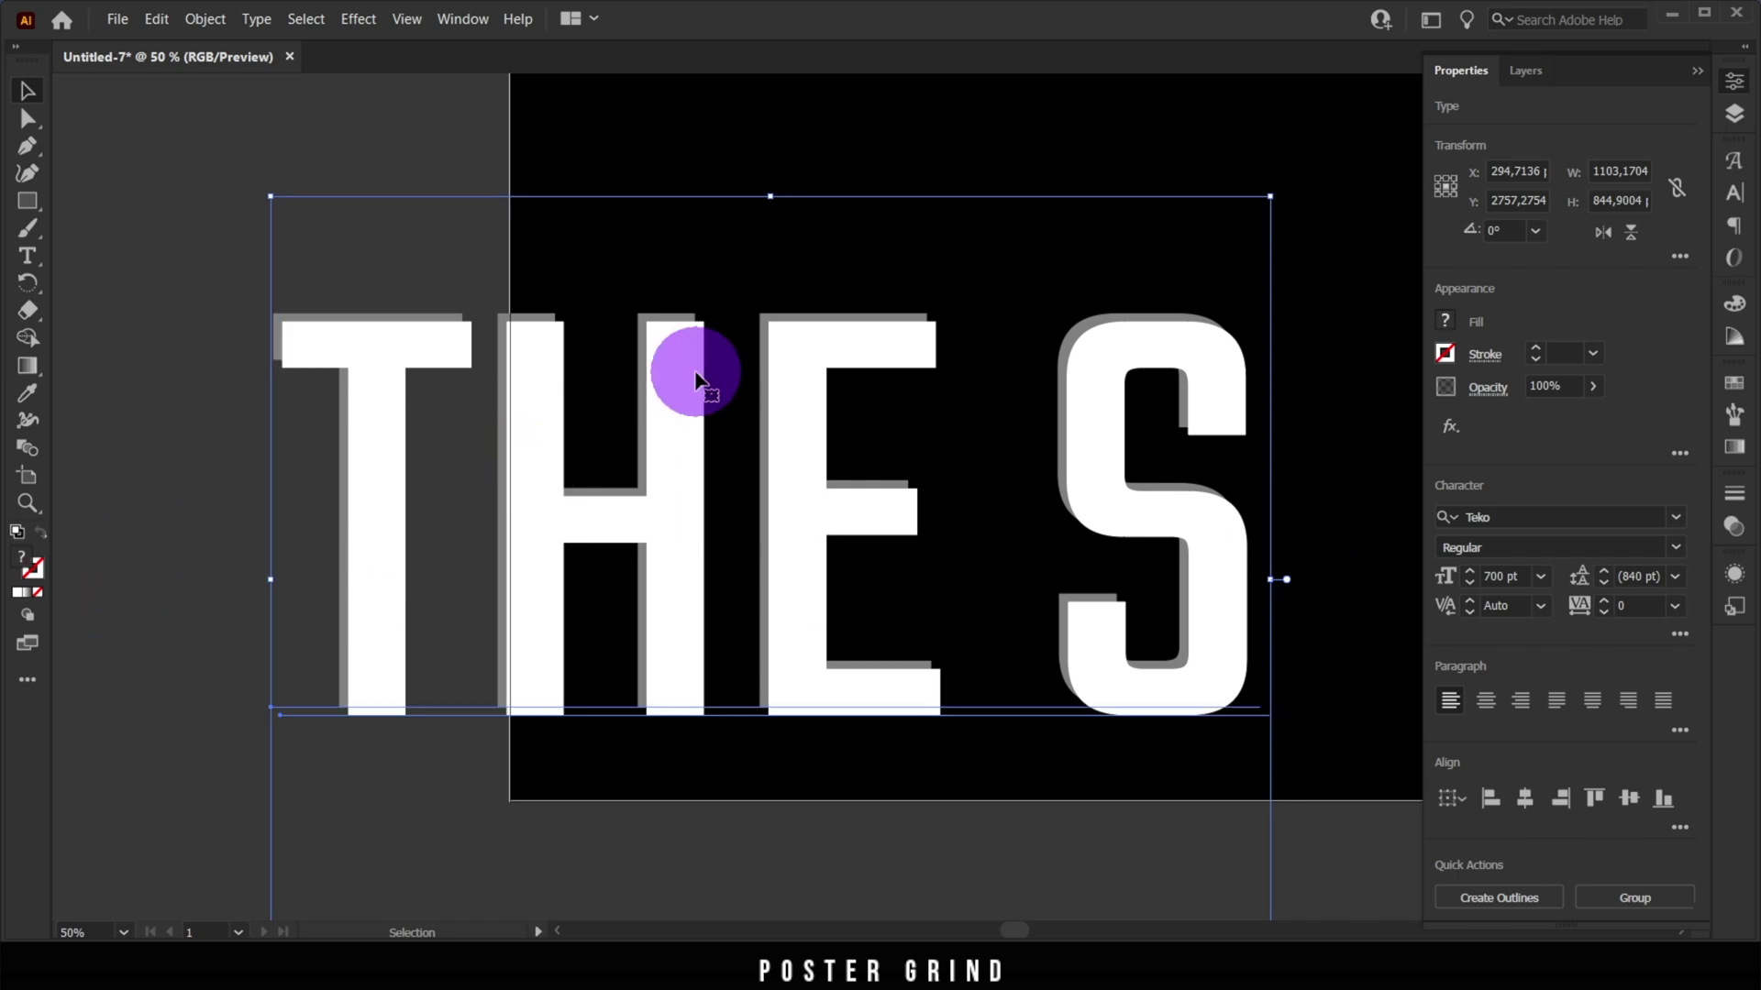
pyautogui.click(204, 19)
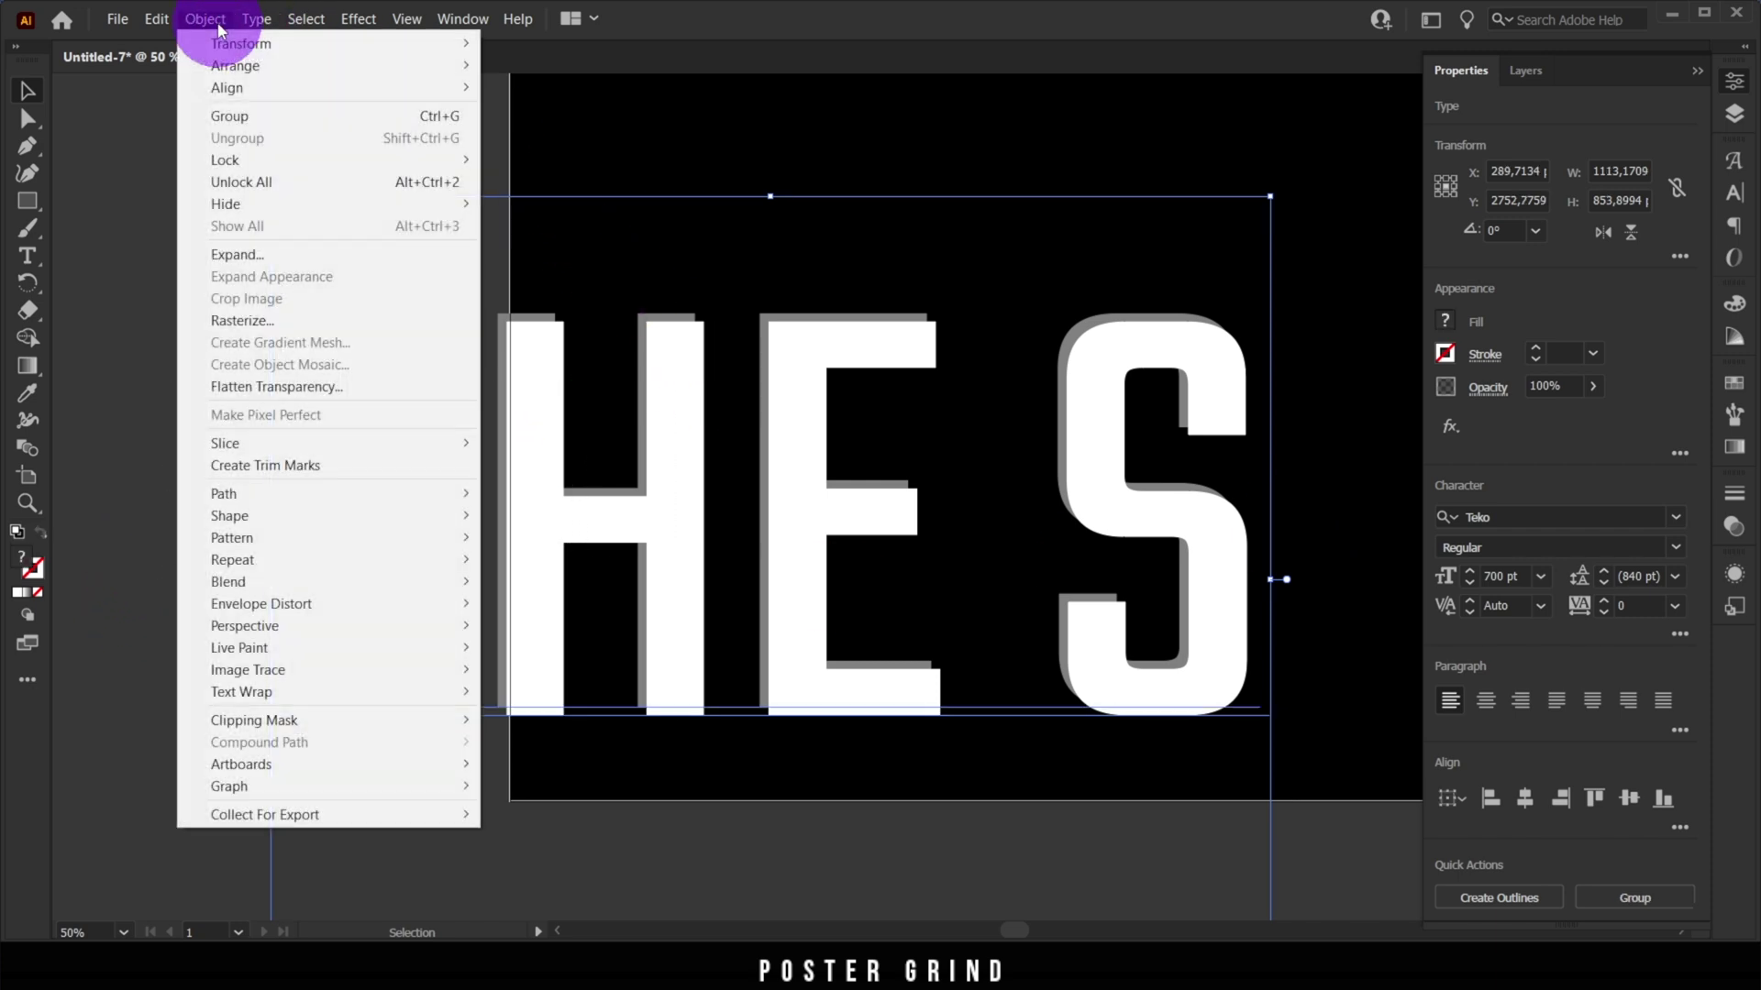
pyautogui.moveTo(473, 722)
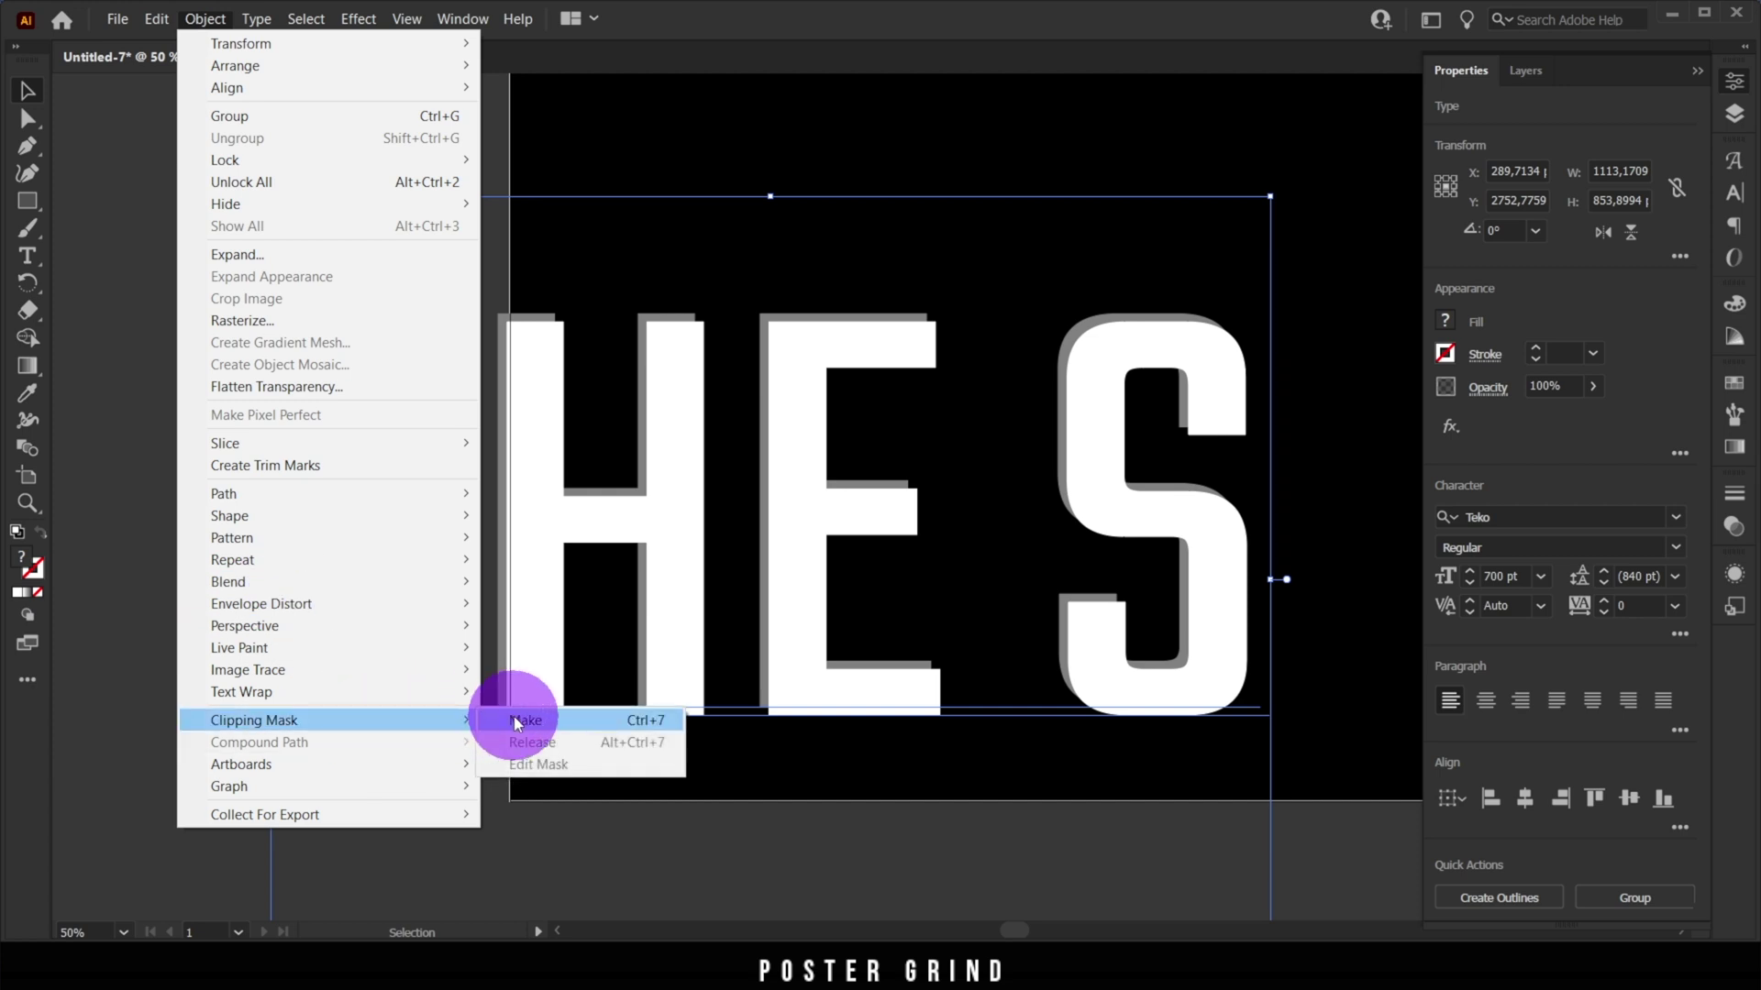
pyautogui.click(609, 724)
pyautogui.click(239, 564)
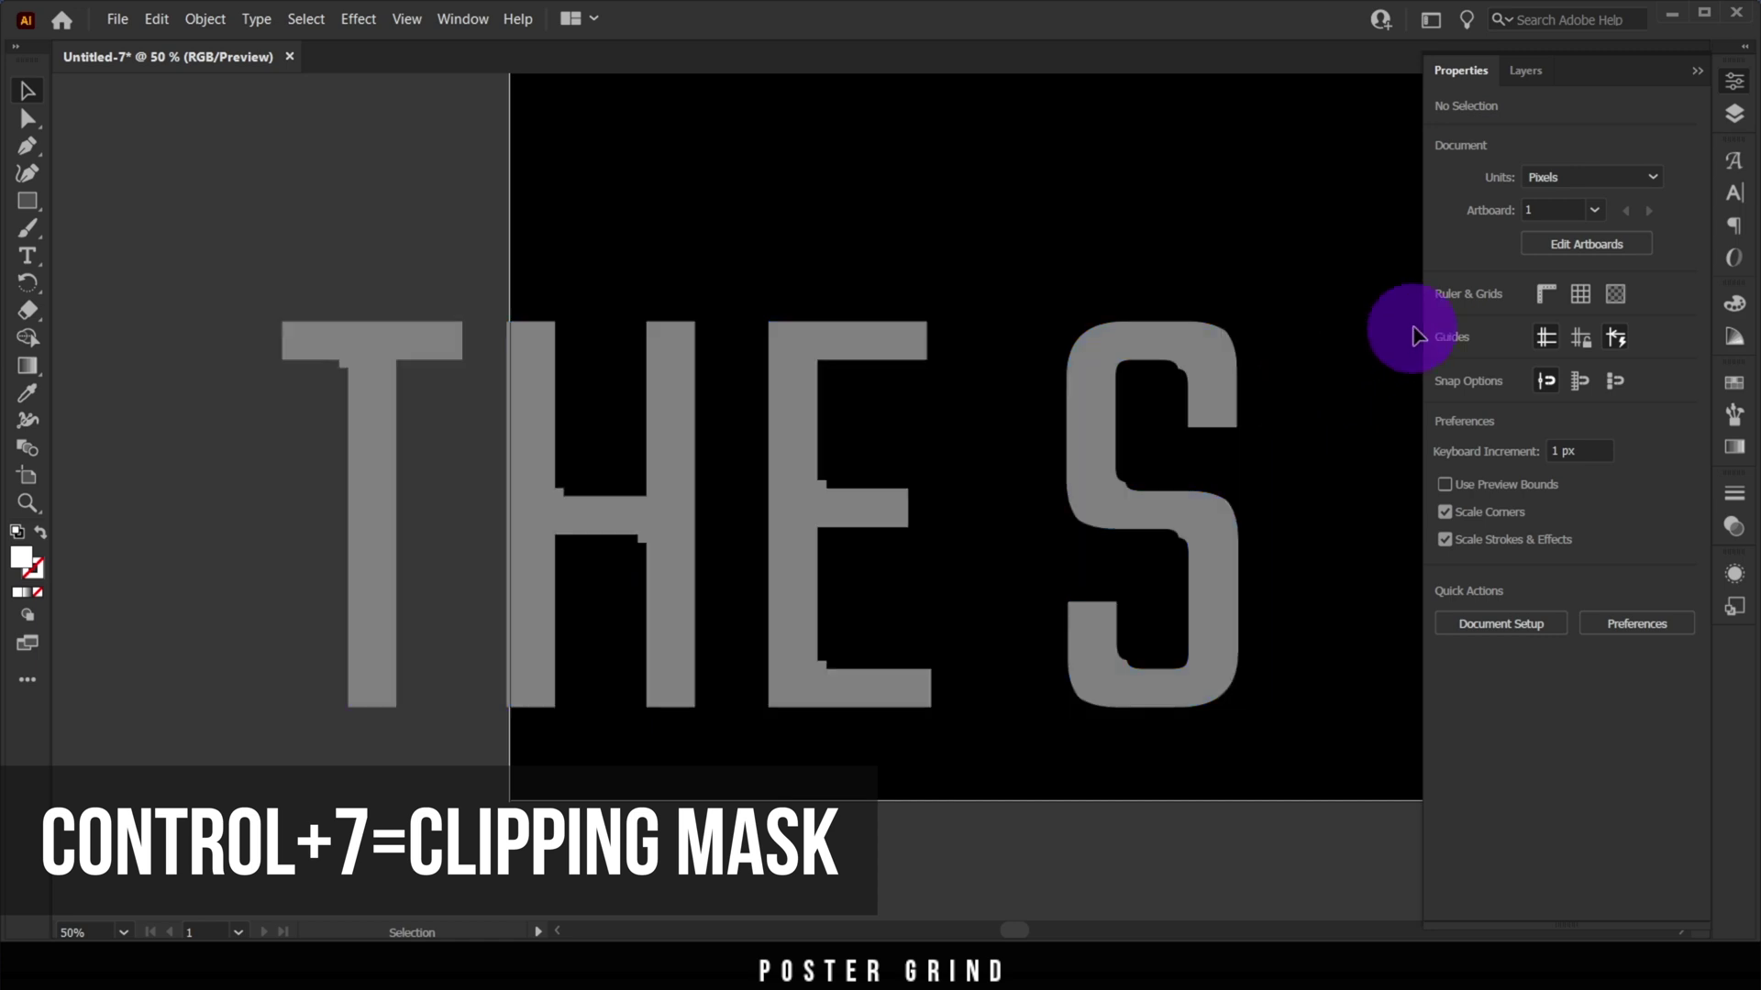
# Stack the white "H" exactly over the grey "H" by aligning their horizontal and vertical centres
pyautogui.scroll(-2, 1140, 444)
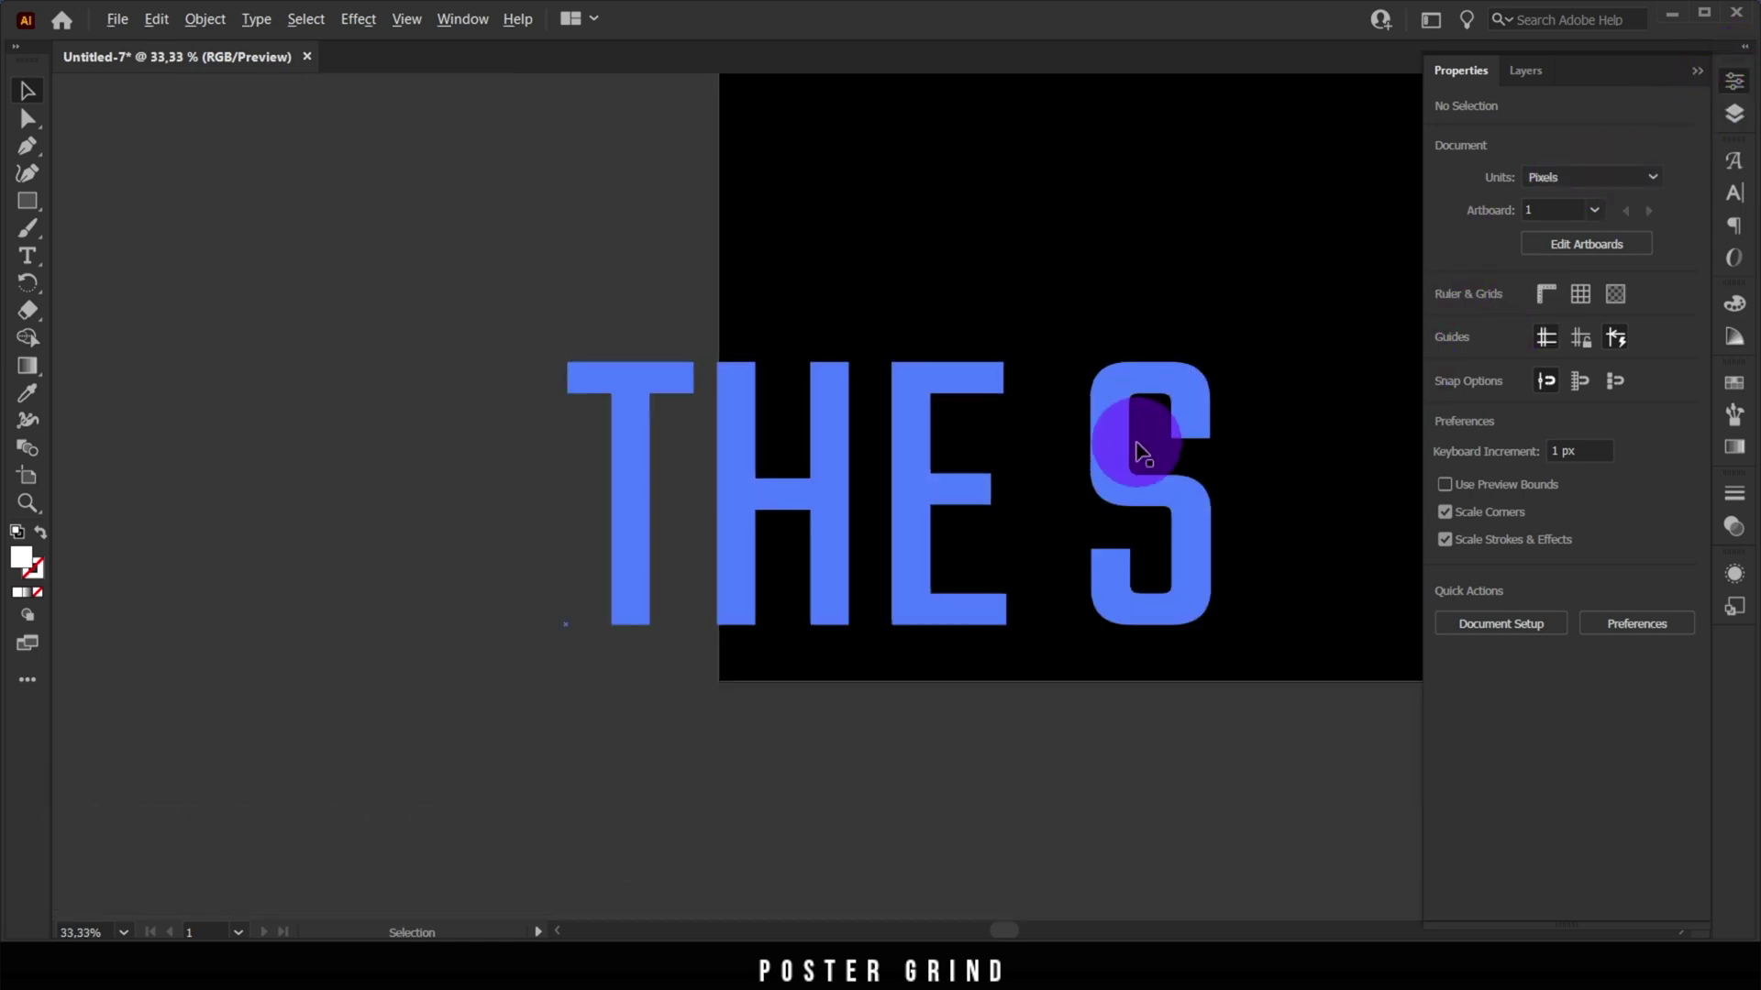
pyautogui.moveTo(1278, 413); pyautogui.dragTo(601, 357)
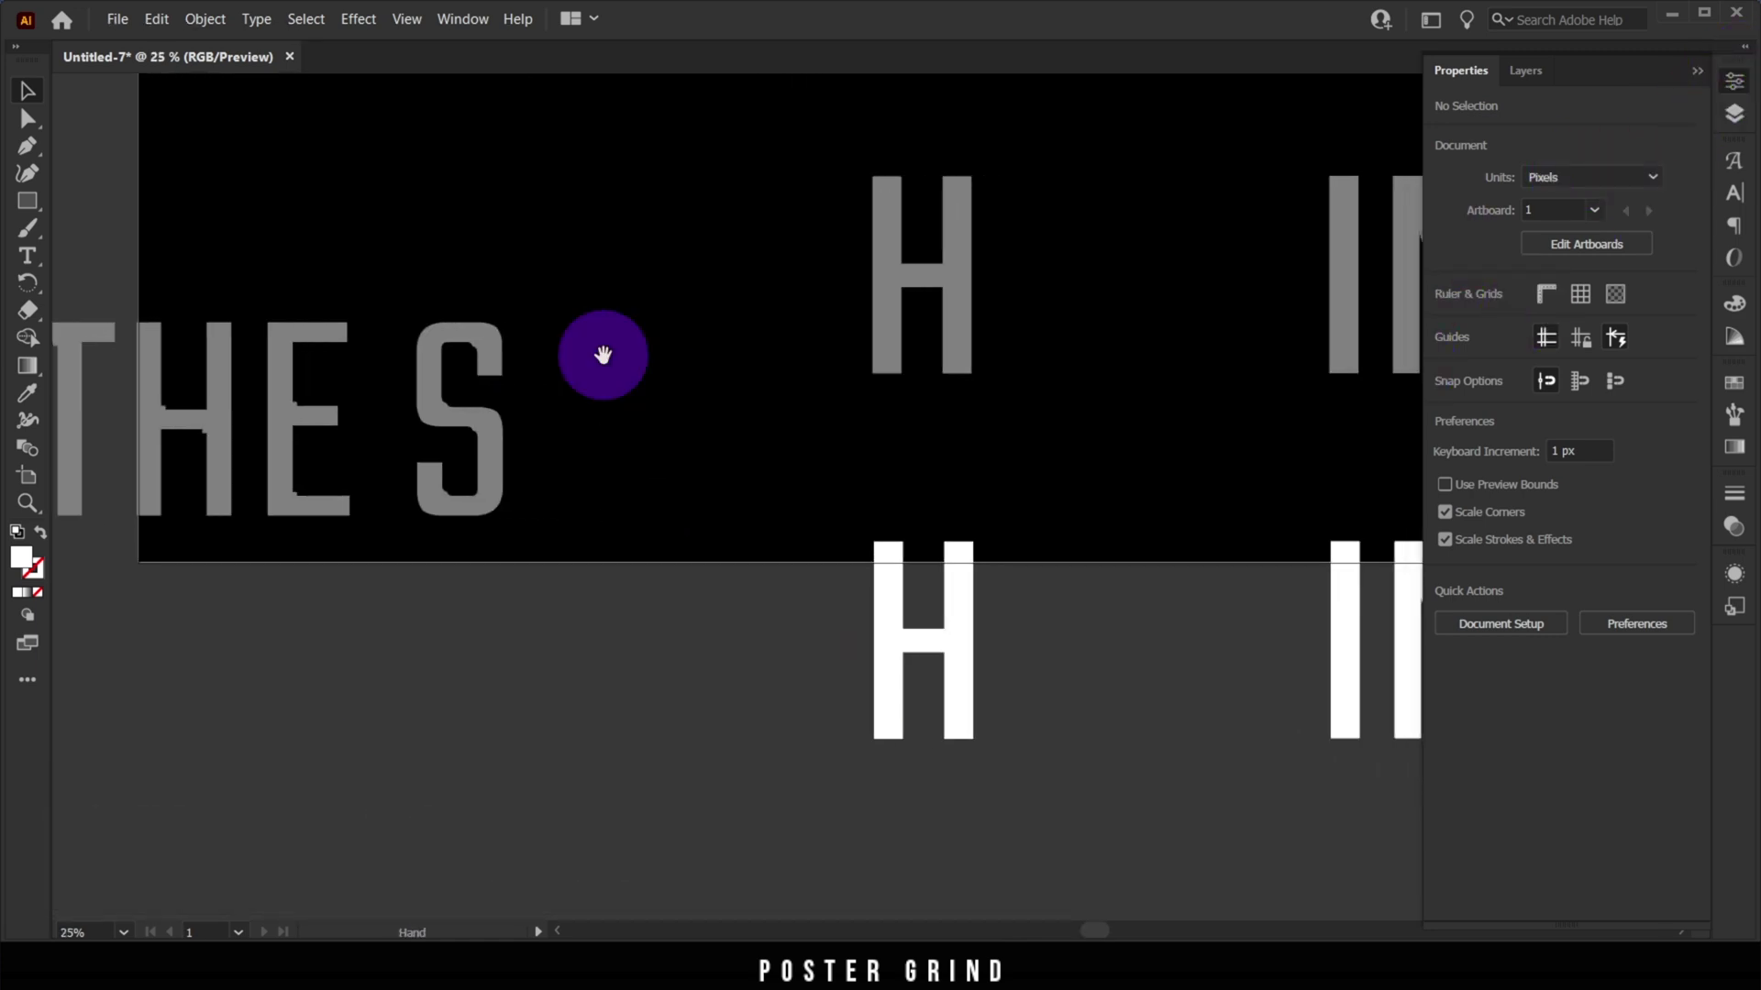
pyautogui.scroll(-1, 724, 390)
pyautogui.moveTo(996, 364); pyautogui.dragTo(692, 374)
pyautogui.moveTo(515, 702); pyautogui.dragTo(569, 371)
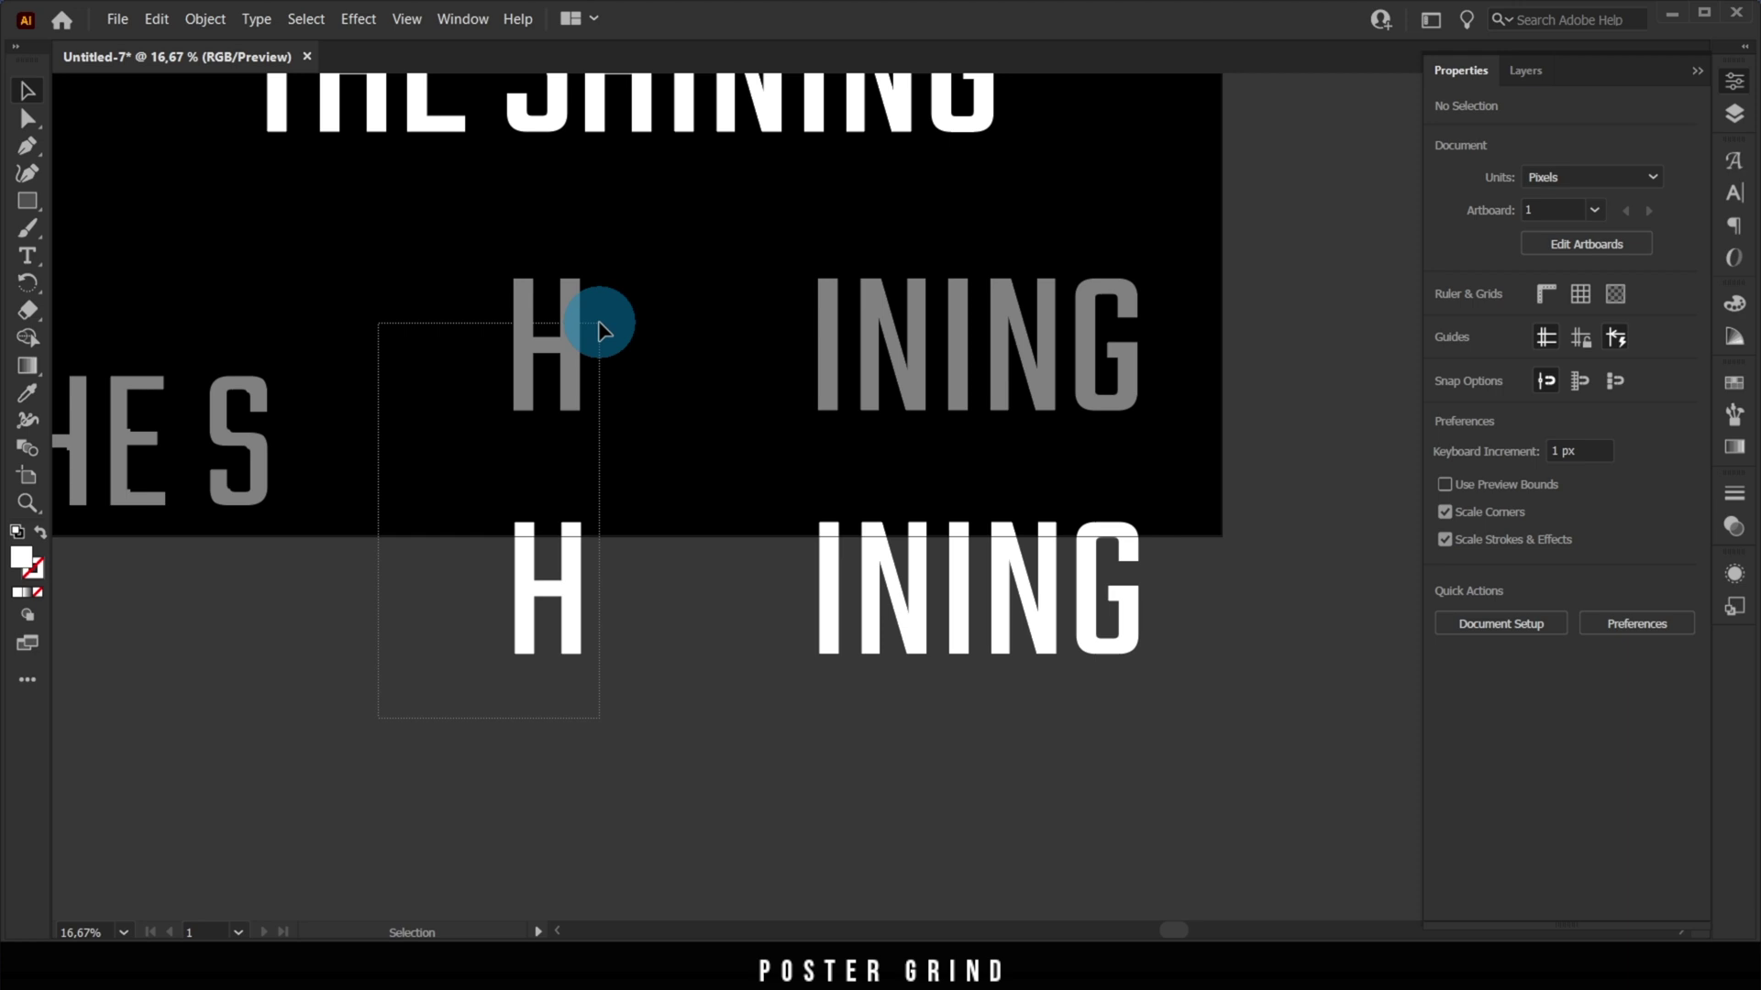
pyautogui.moveTo(599, 322); pyautogui.dragTo(597, 322)
pyautogui.moveTo(599, 328); pyautogui.dragTo(600, 324)
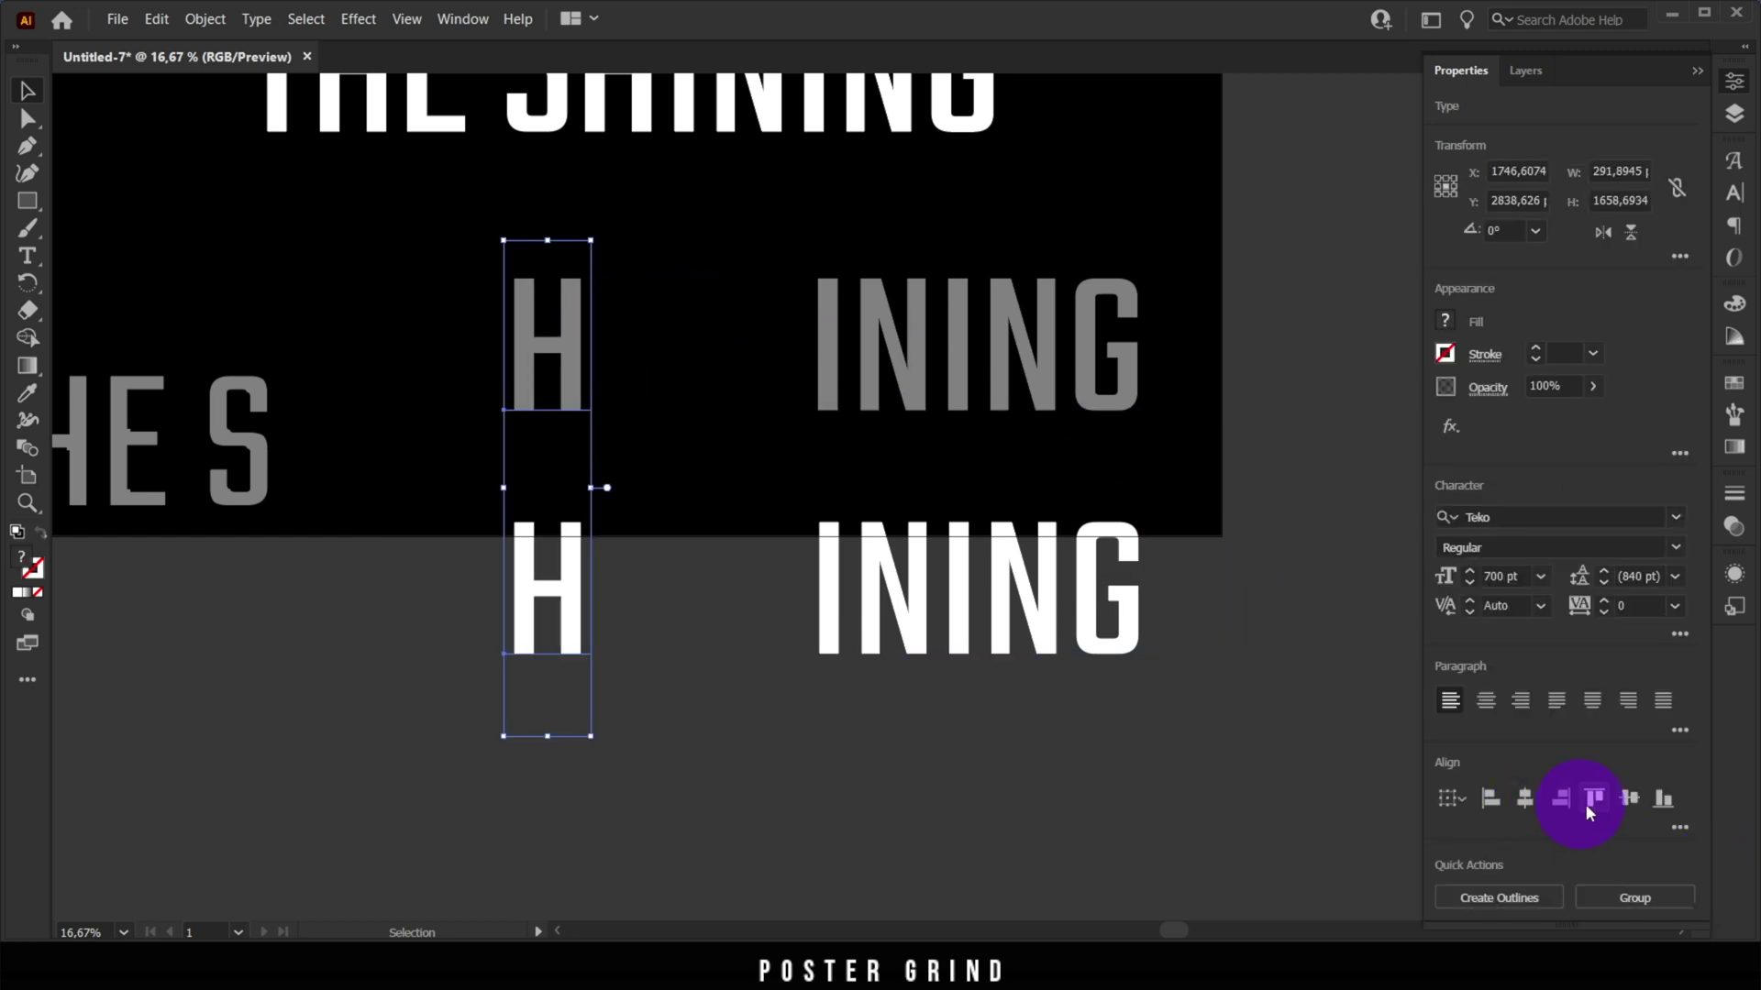
pyautogui.click(1638, 798)
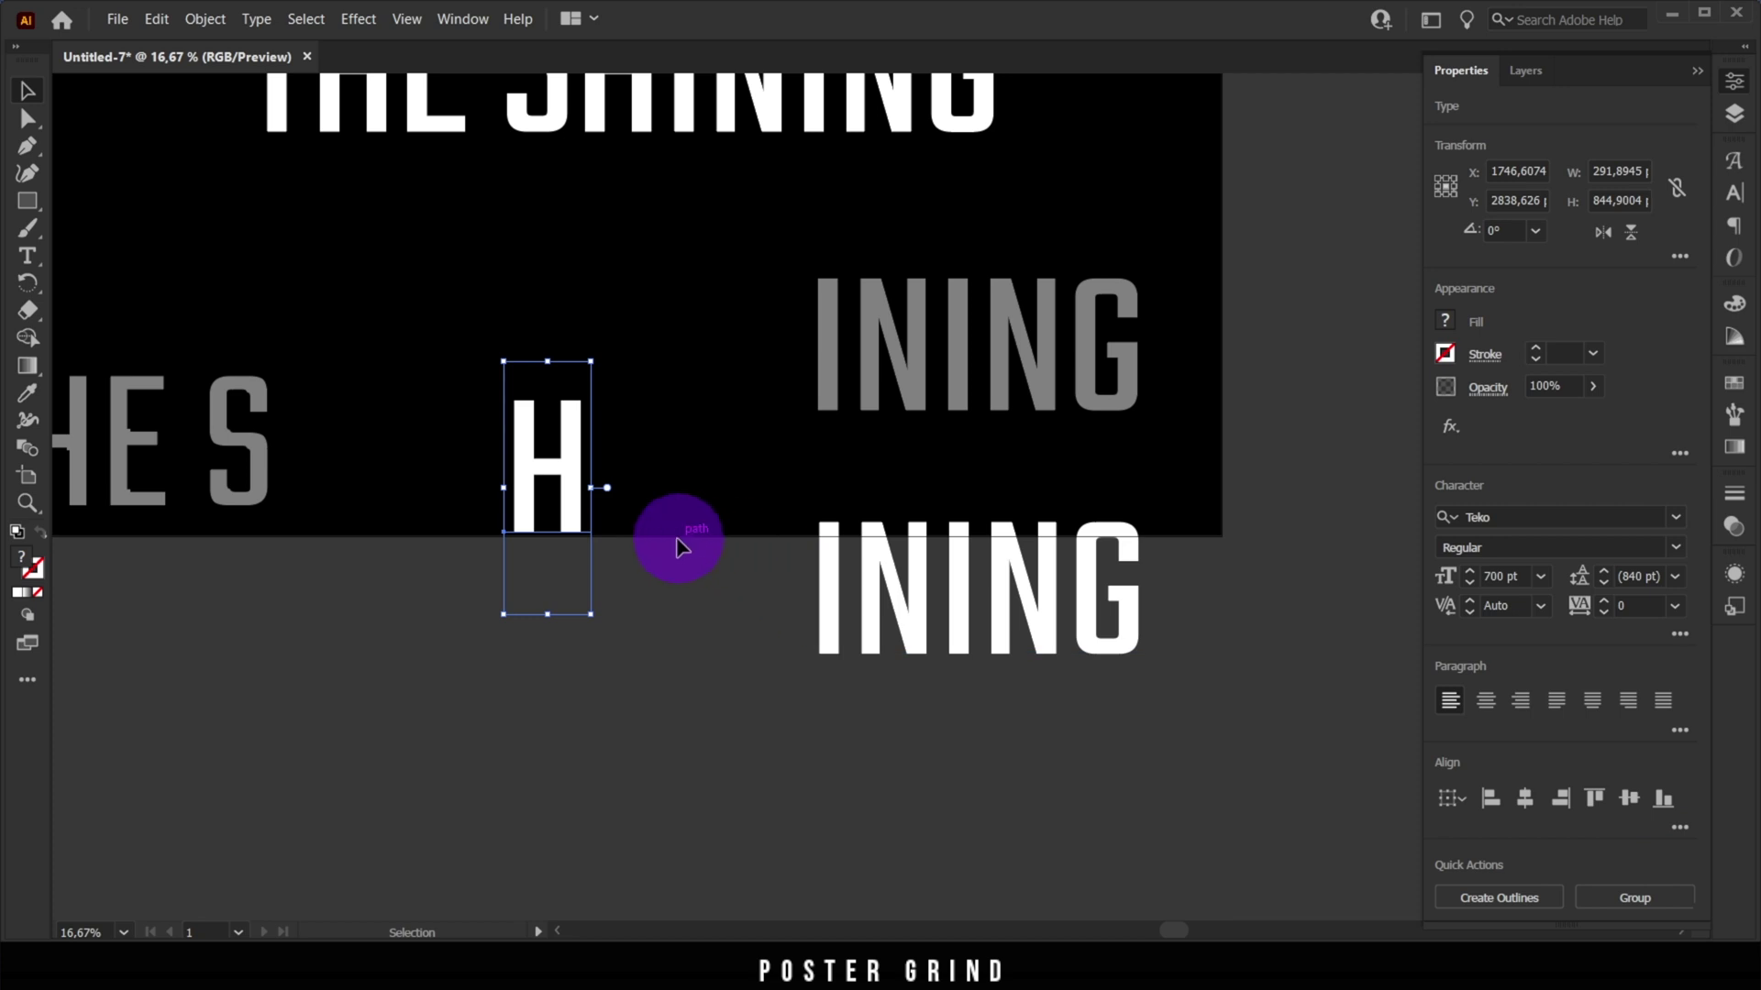
pyautogui.click(690, 576)
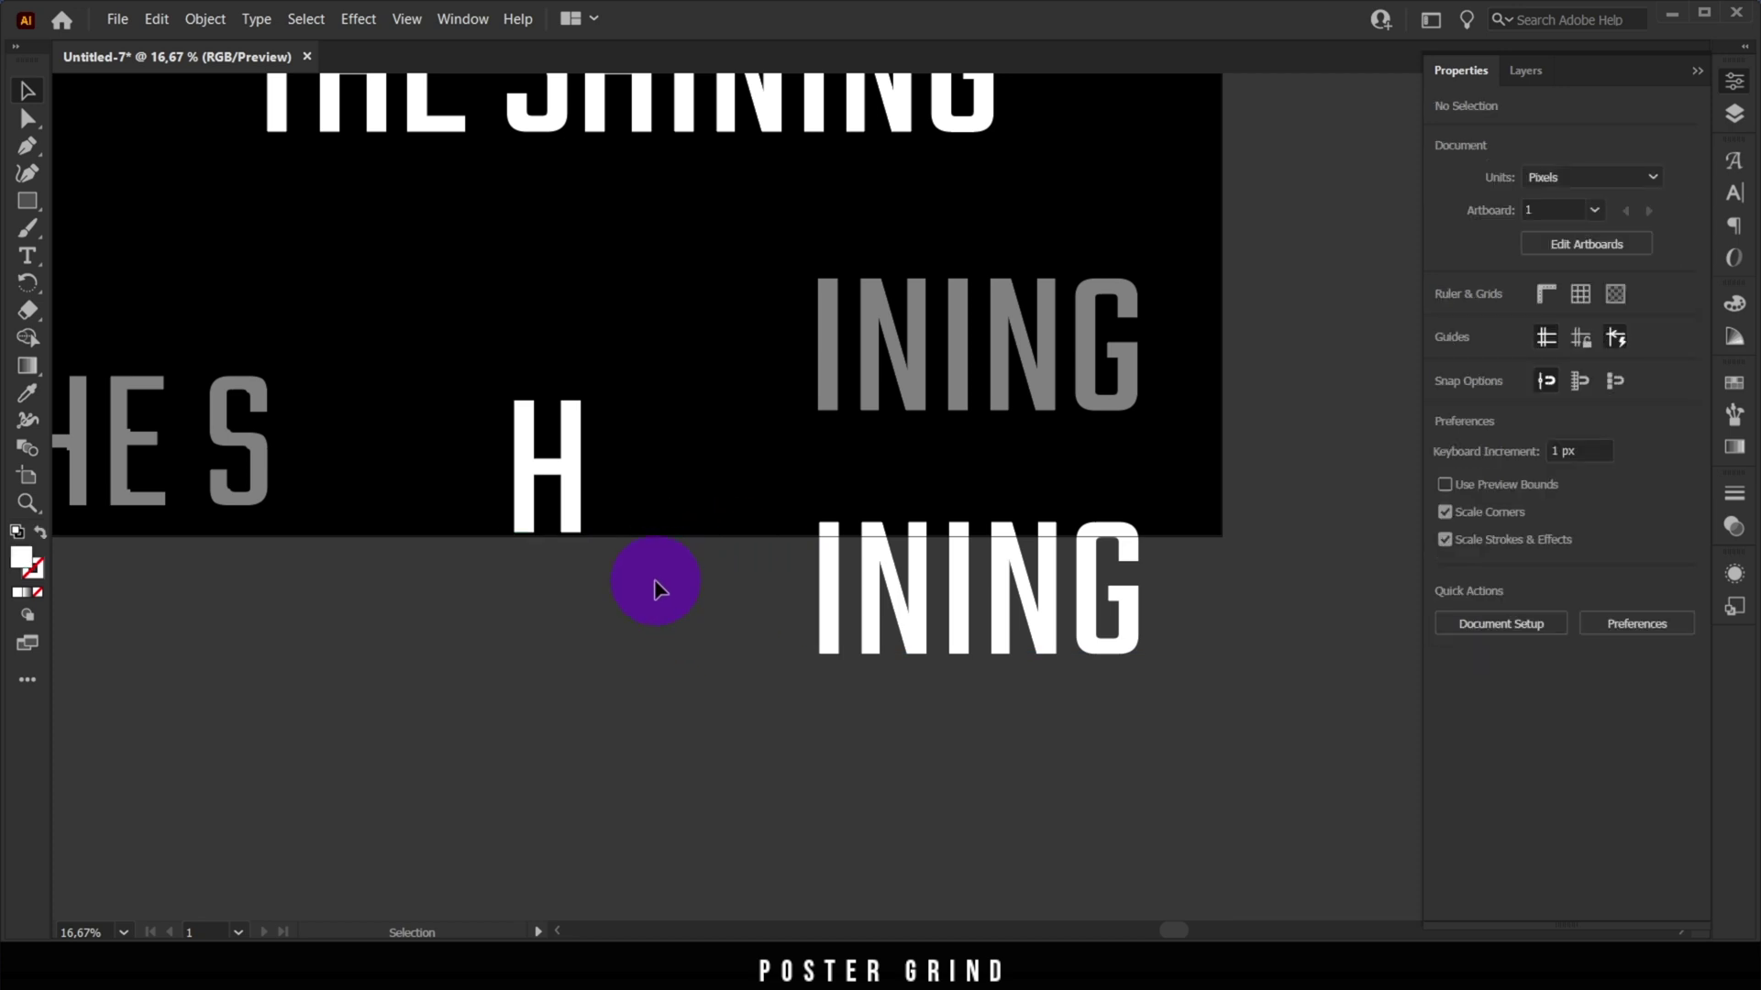
# Nudge the white "H" 10 px down from the grey copy beneath it
pyautogui.scroll(3, 570, 532)
pyautogui.moveTo(495, 303); pyautogui.dragTo(715, 443)
pyautogui.click(761, 448)
pyautogui.press('Down')
pyautogui.press('Down')
pyautogui.press('Down')
pyautogui.press('Down')
pyautogui.press('Down')
pyautogui.press('Down')
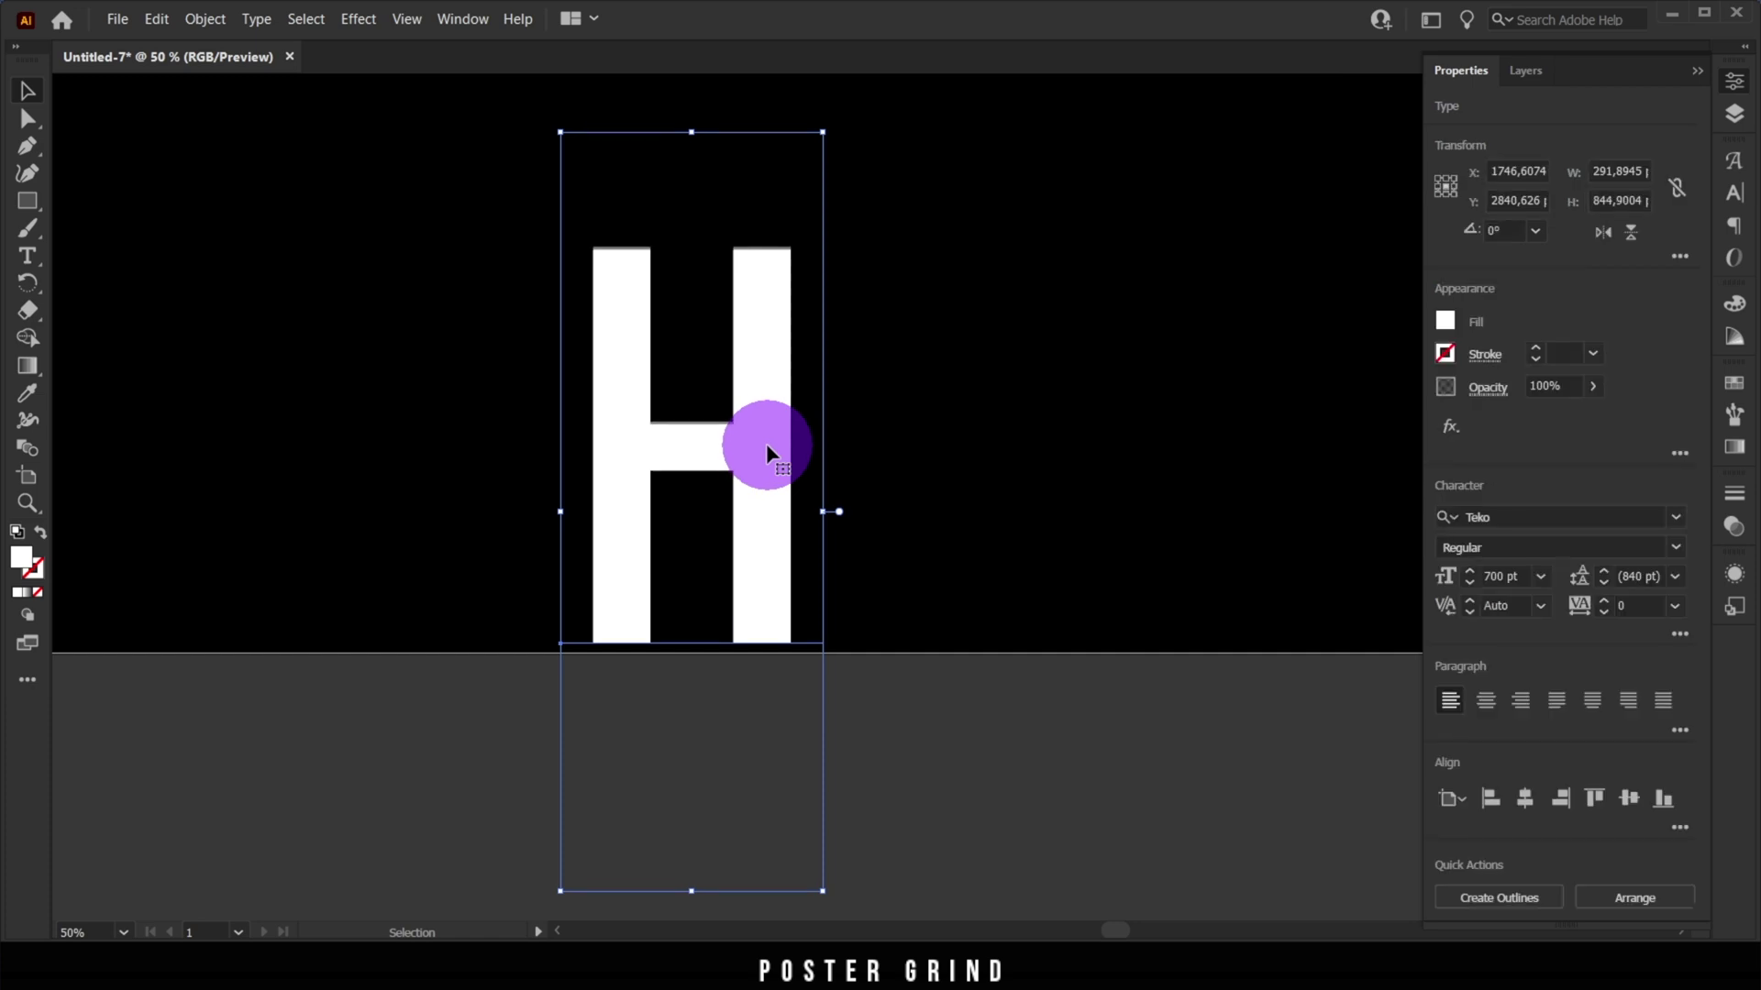
pyautogui.press('Down')
pyautogui.press('Down')
pyautogui.press('Down')
pyautogui.press('Down')
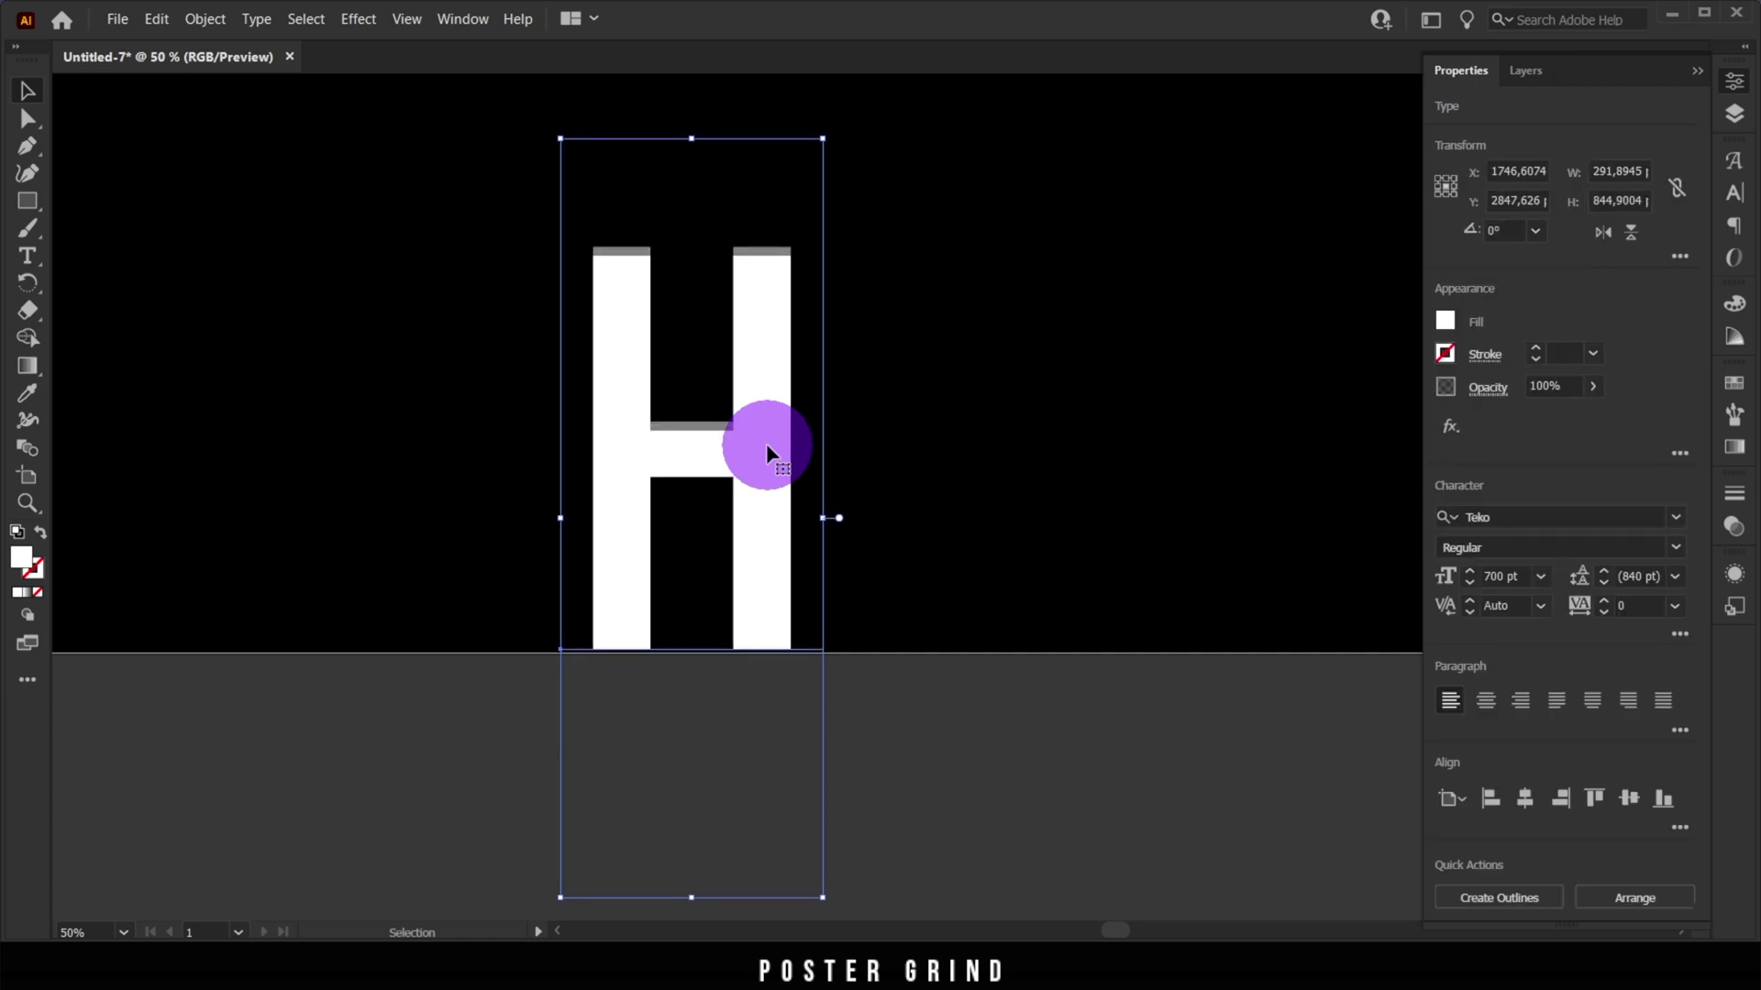
pyautogui.click(953, 752)
# Make a clipping mask from the overlapping white and grey "H" texts
pyautogui.hotkey('ctrl', 'a')
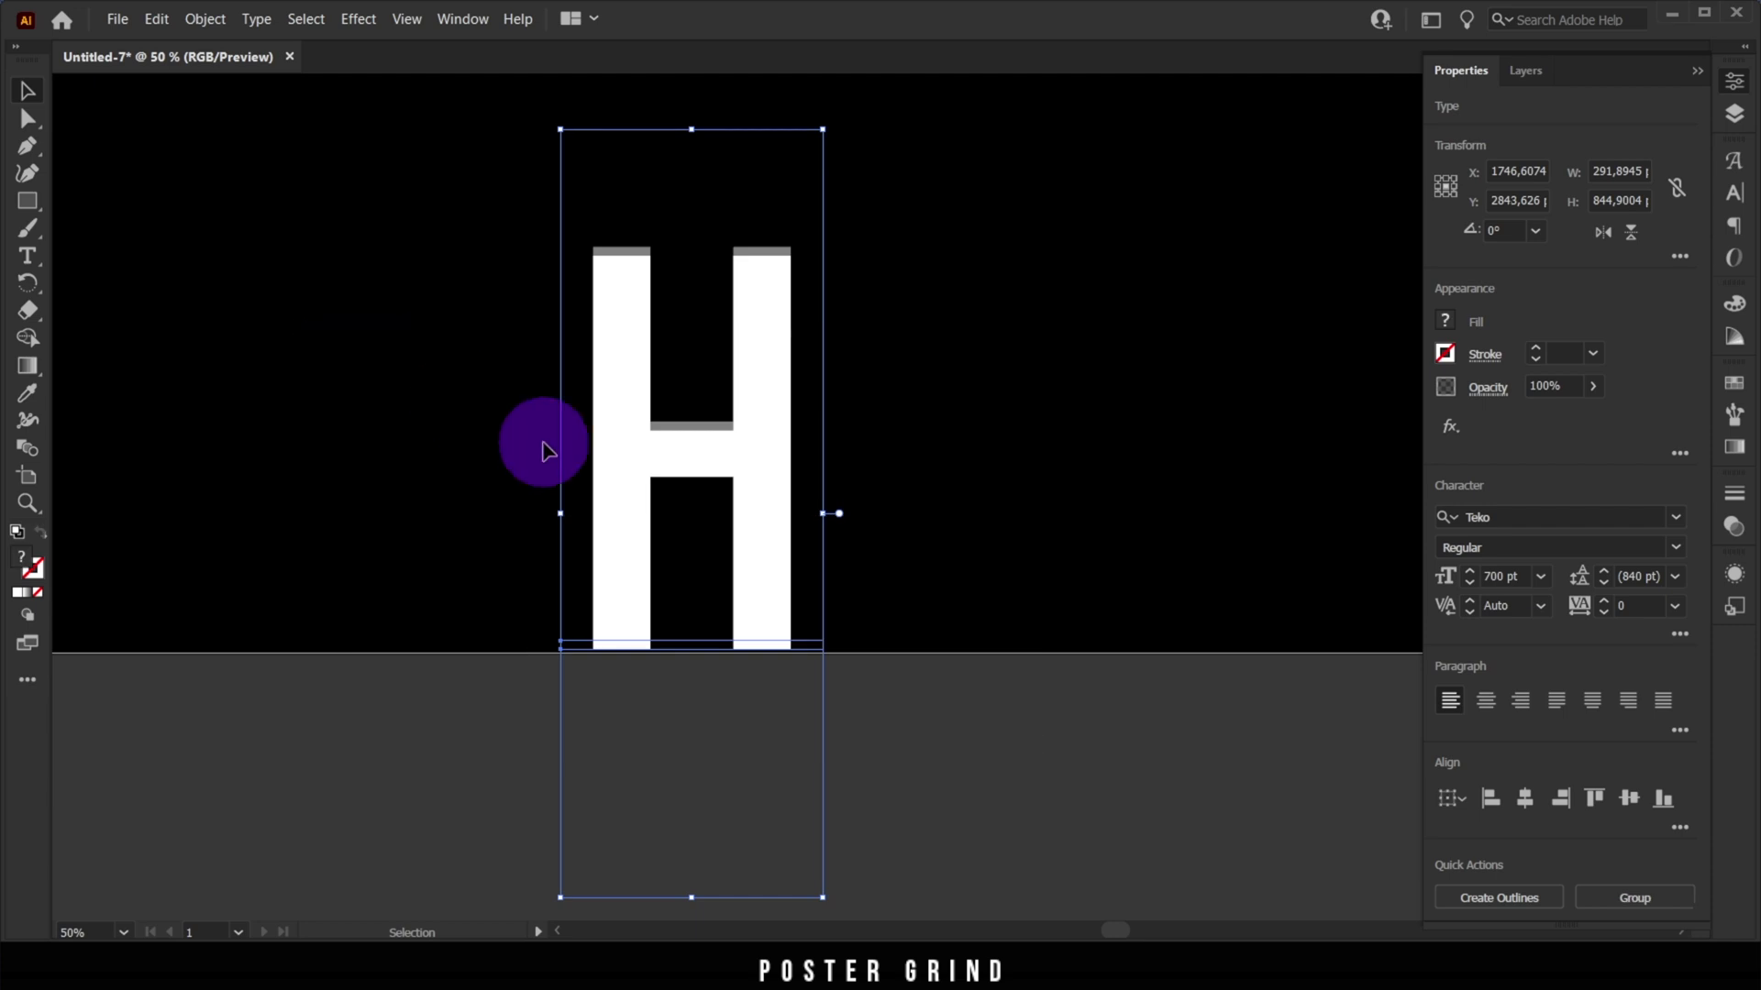
pyautogui.click(220, 24)
pyautogui.moveTo(425, 719)
pyautogui.click(577, 722)
# Stack the white "INING" exactly over the grey "INING" by aligning their horizontal and vertical centres
pyautogui.scroll(-2, 954, 581)
pyautogui.hscroll(5, 596, 454)
pyautogui.click(401, 457)
pyautogui.click(1528, 806)
pyautogui.click(1629, 800)
pyautogui.click(1191, 522)
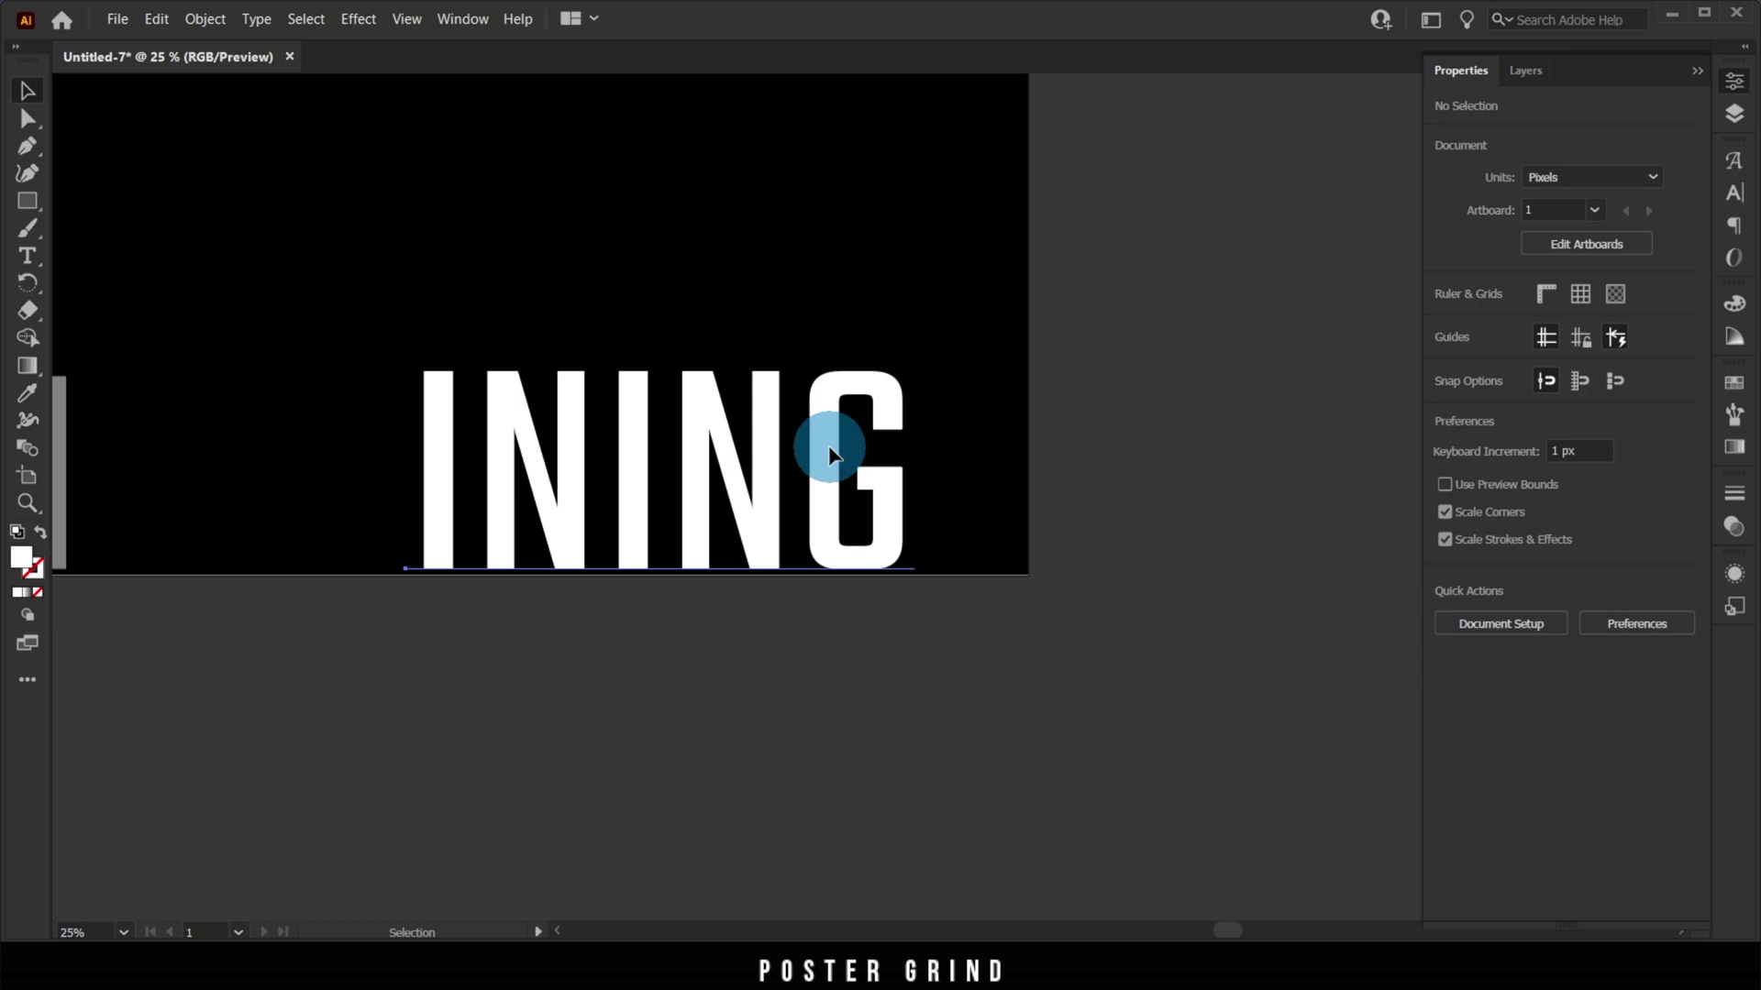
# Nudge the white "INING" 10 px down and 10 px to the left of the grey copy
pyautogui.click(858, 427)
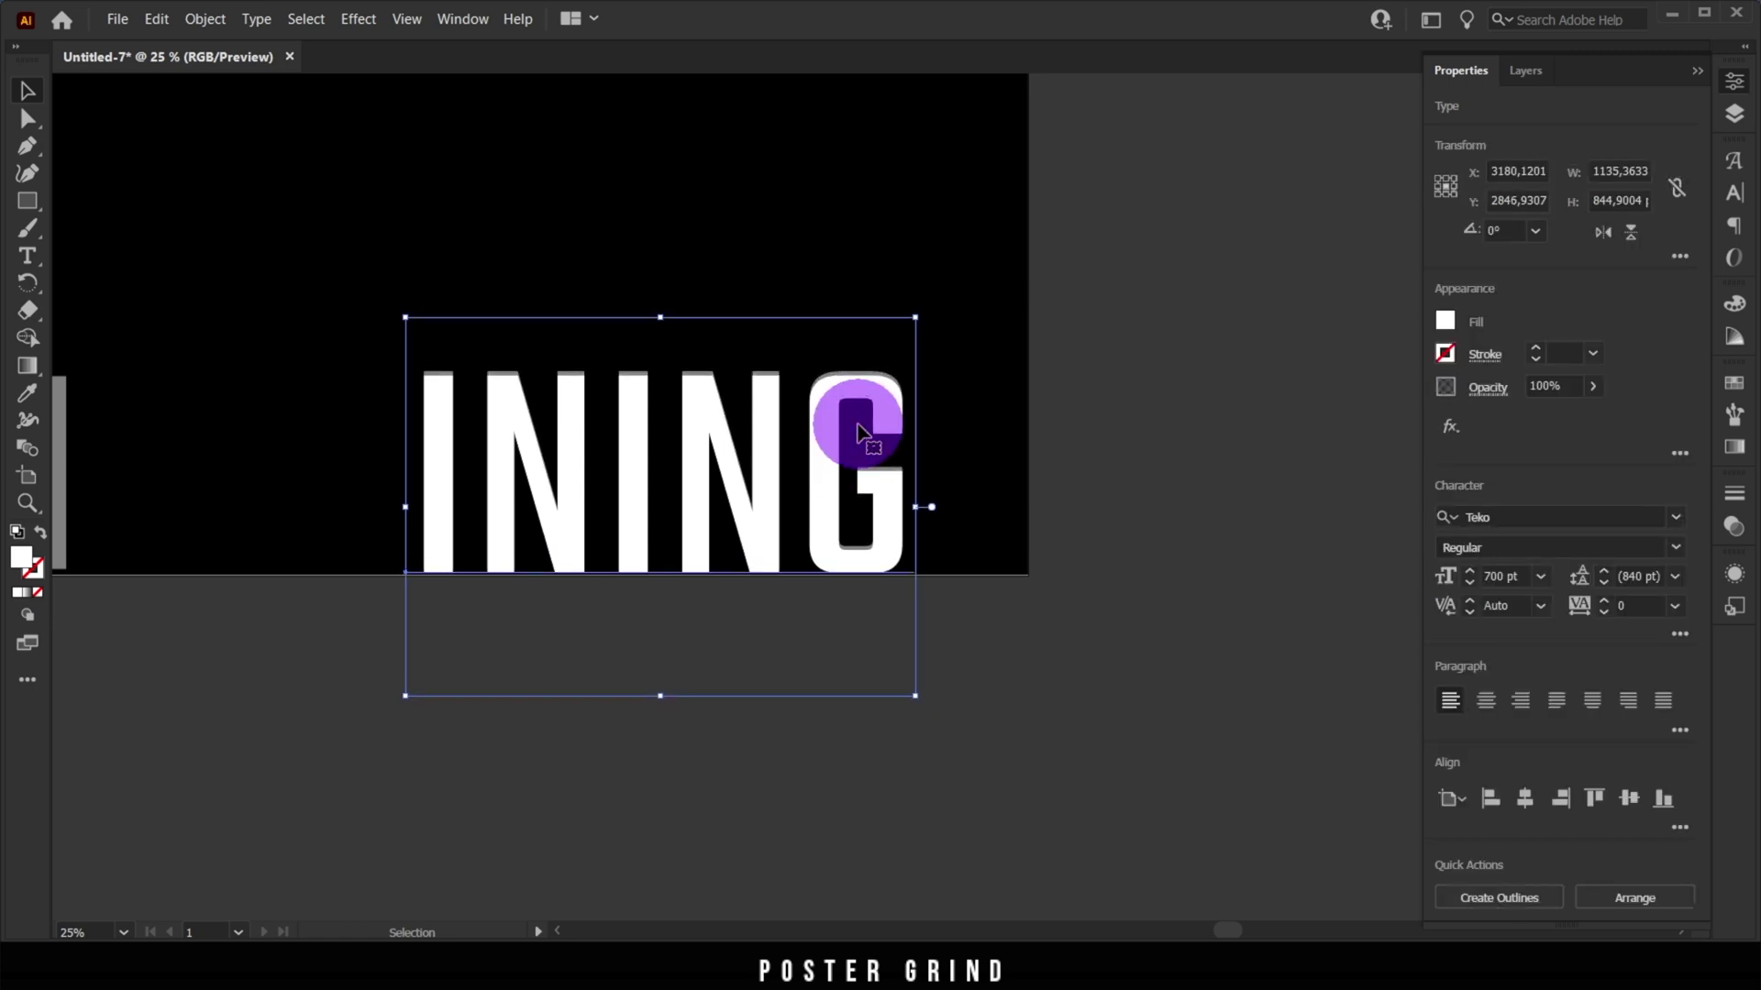
pyautogui.press('Left')
pyautogui.press('Left')
pyautogui.press('Left')
pyautogui.press('Left')
pyautogui.press('Left')
pyautogui.press('Left')
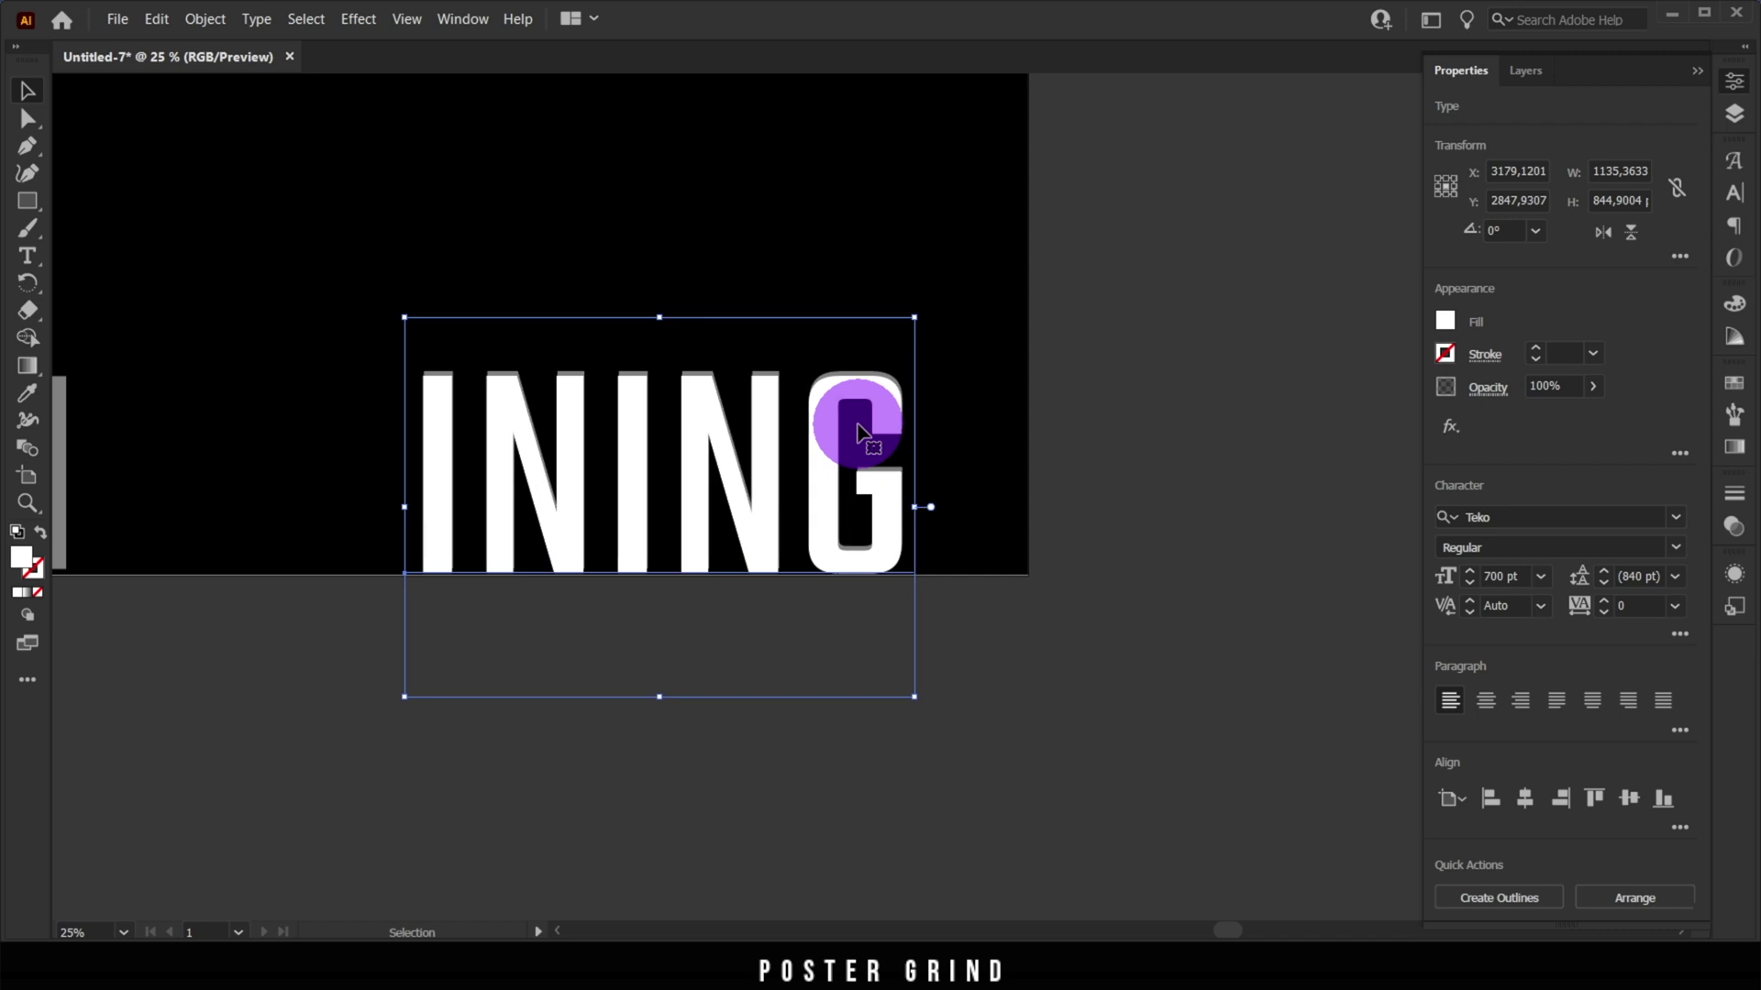
pyautogui.press('Left')
pyautogui.press('Left')
pyautogui.press('Left')
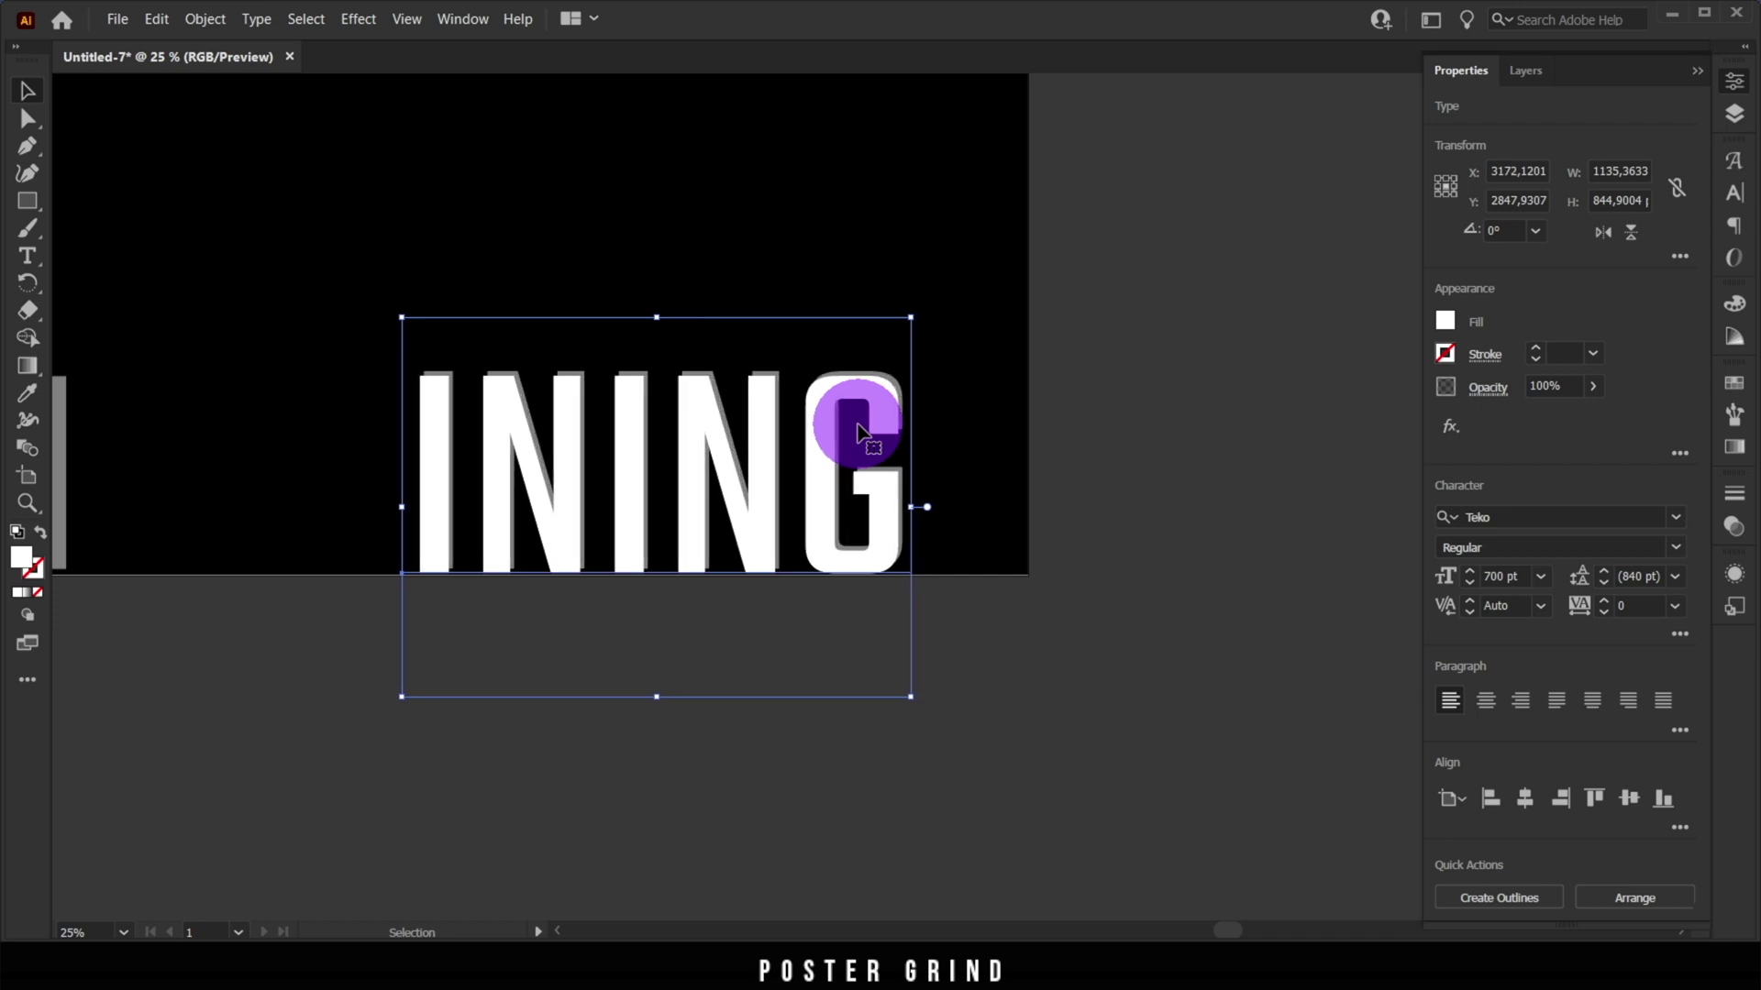
pyautogui.hotkey('ctrl', 'shift', 'a')
# Make a clipping mask from the overlapping white and grey "INING" texts
pyautogui.hotkey('ctrl', '=')
pyautogui.click(686, 481)
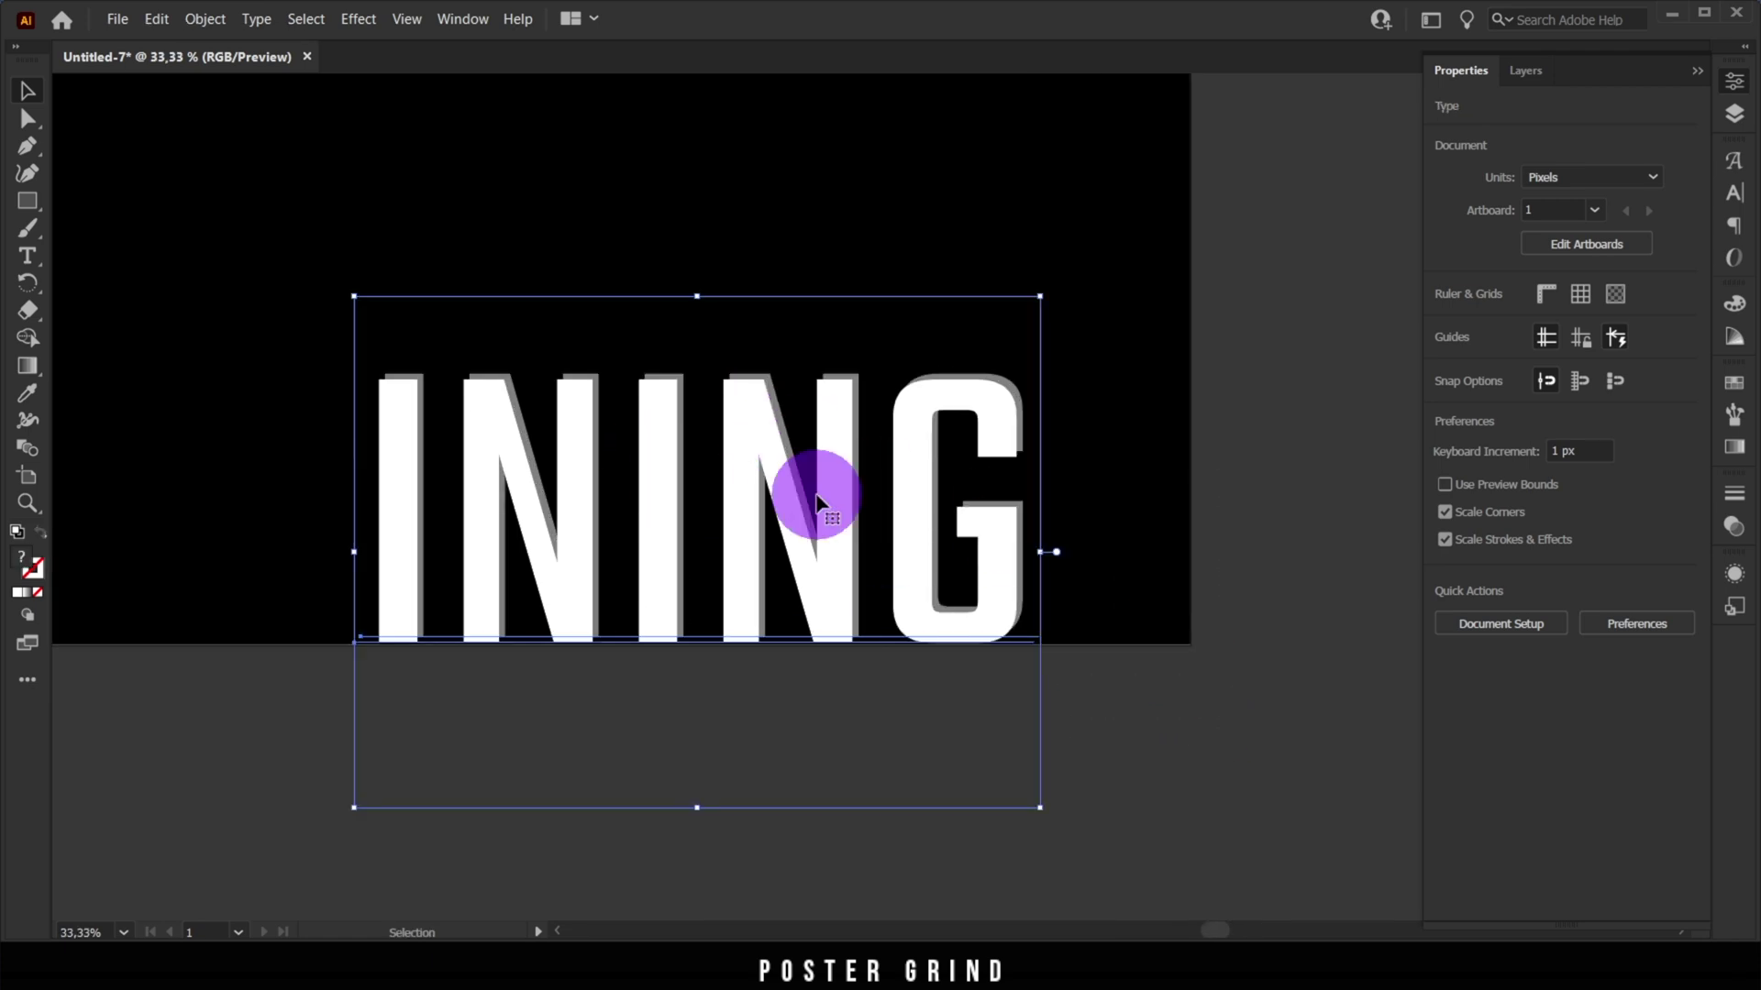
pyautogui.click(202, 29)
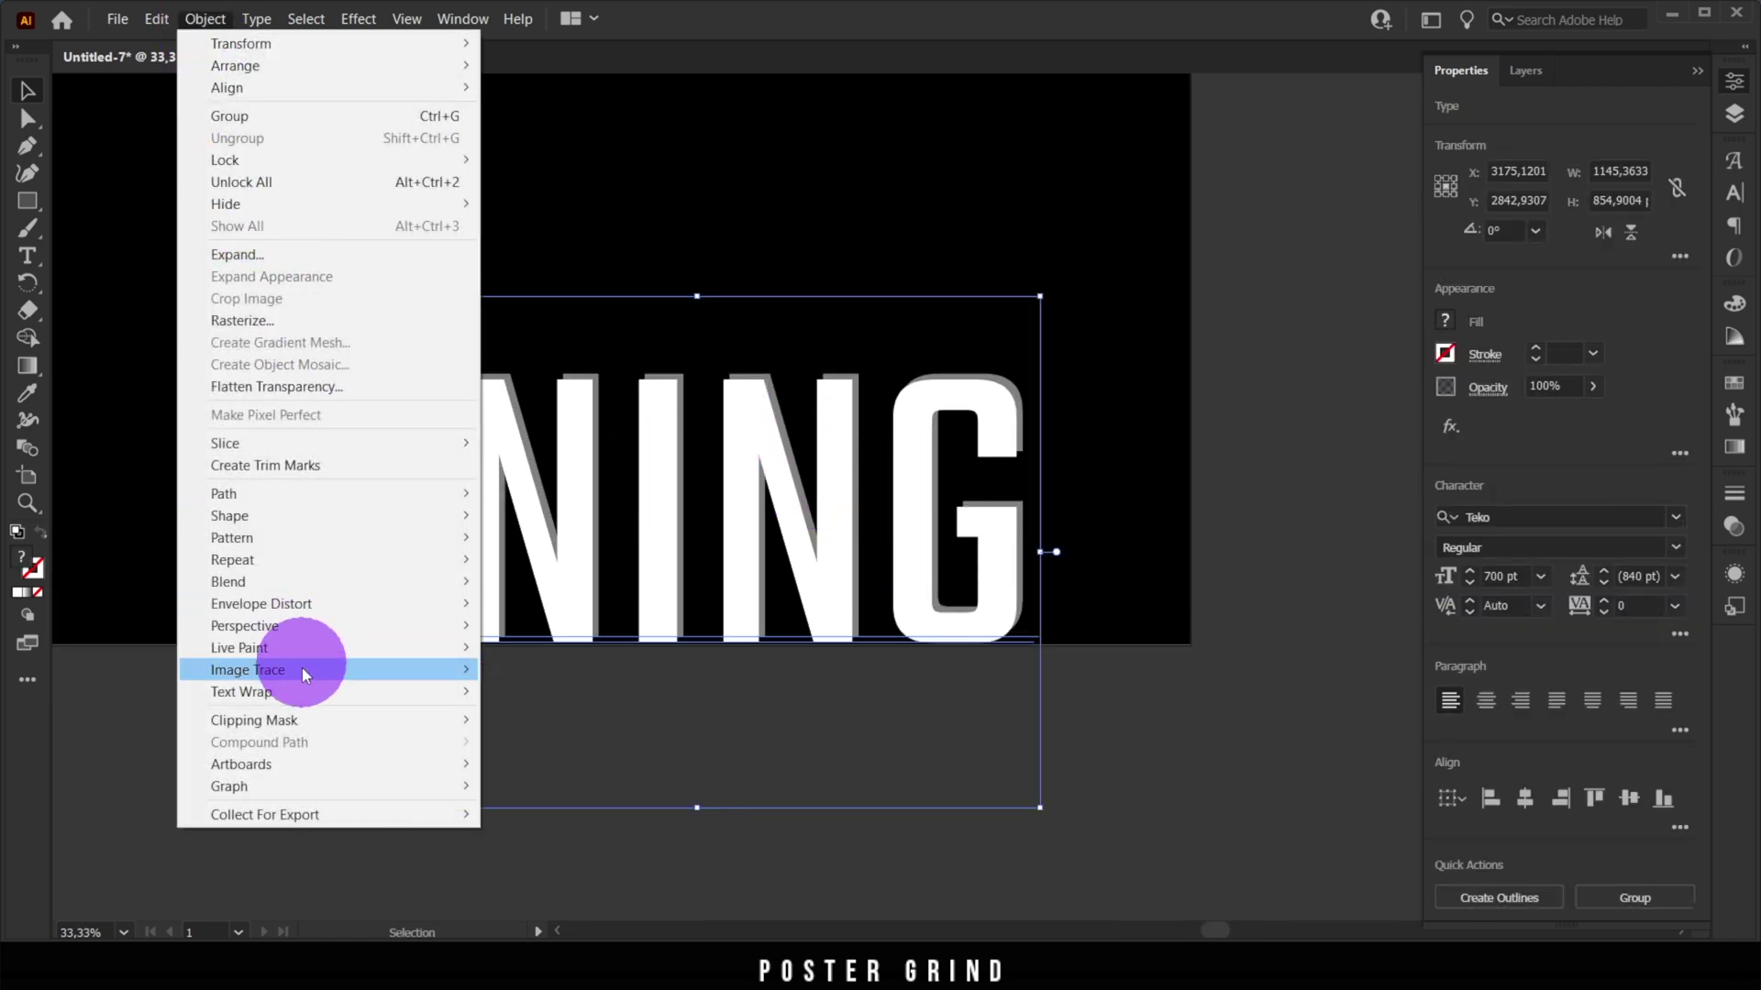
pyautogui.moveTo(376, 720)
pyautogui.click(515, 721)
pyautogui.scroll(-3, 530, 617)
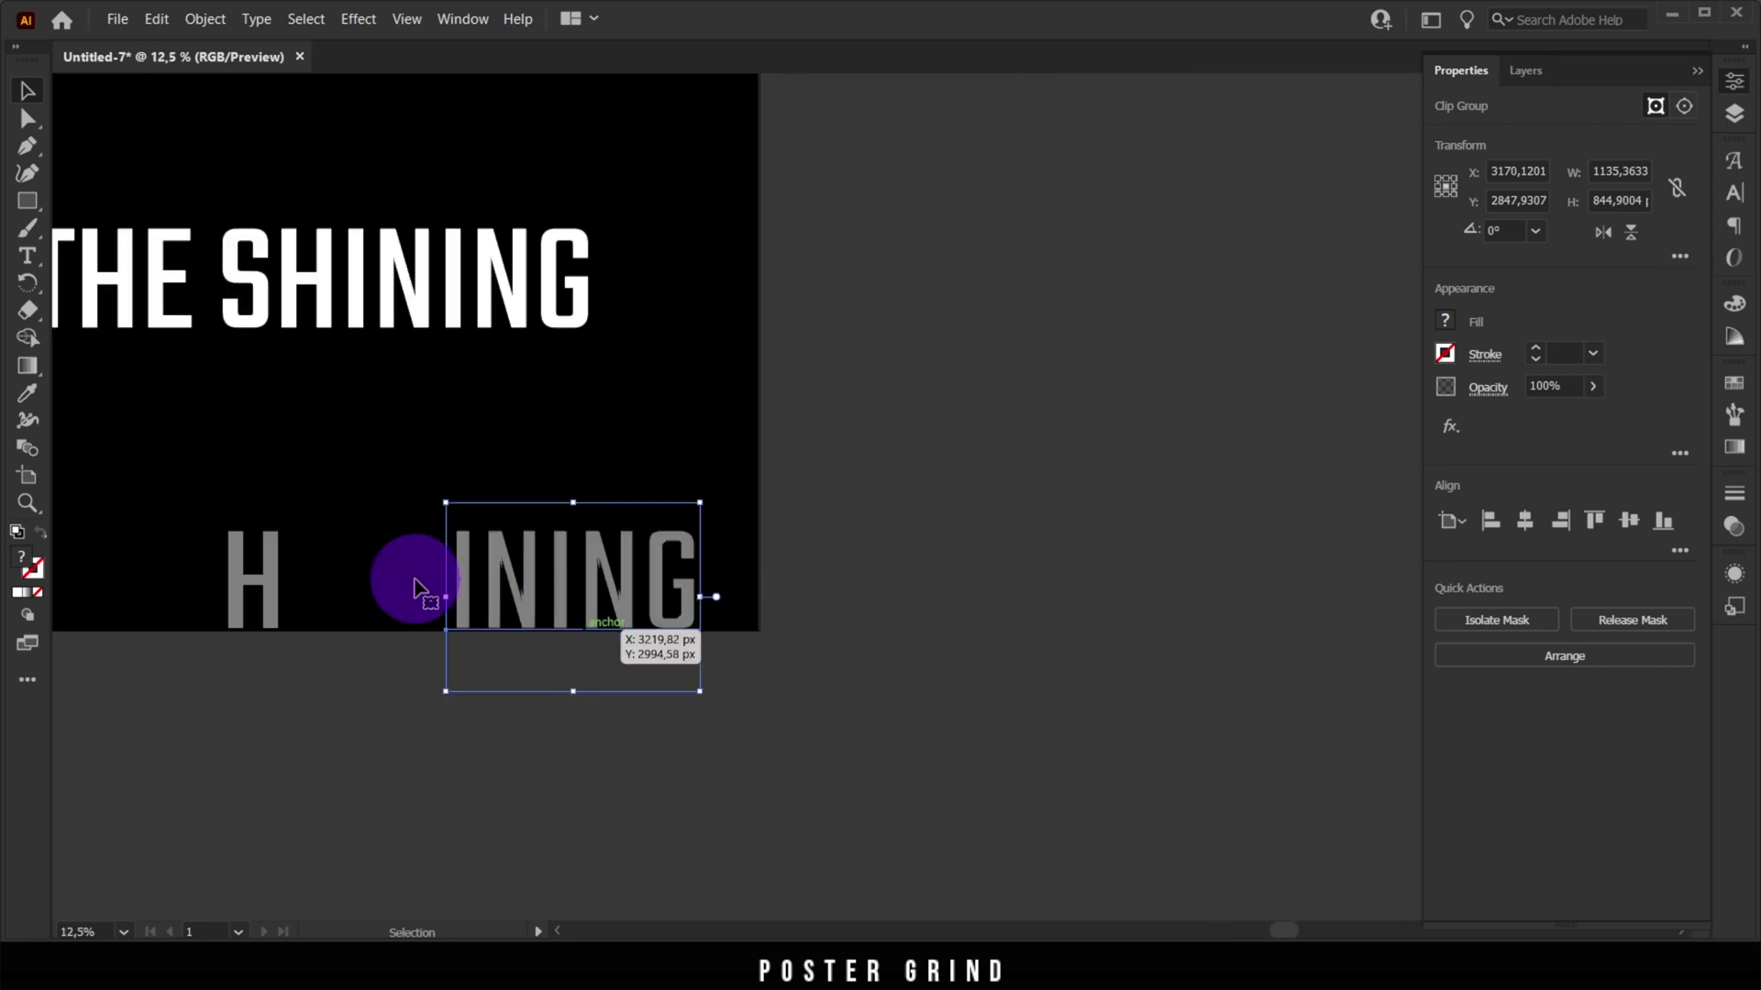
pyautogui.hscroll(-5, 1097, 614)
pyautogui.click(484, 676)
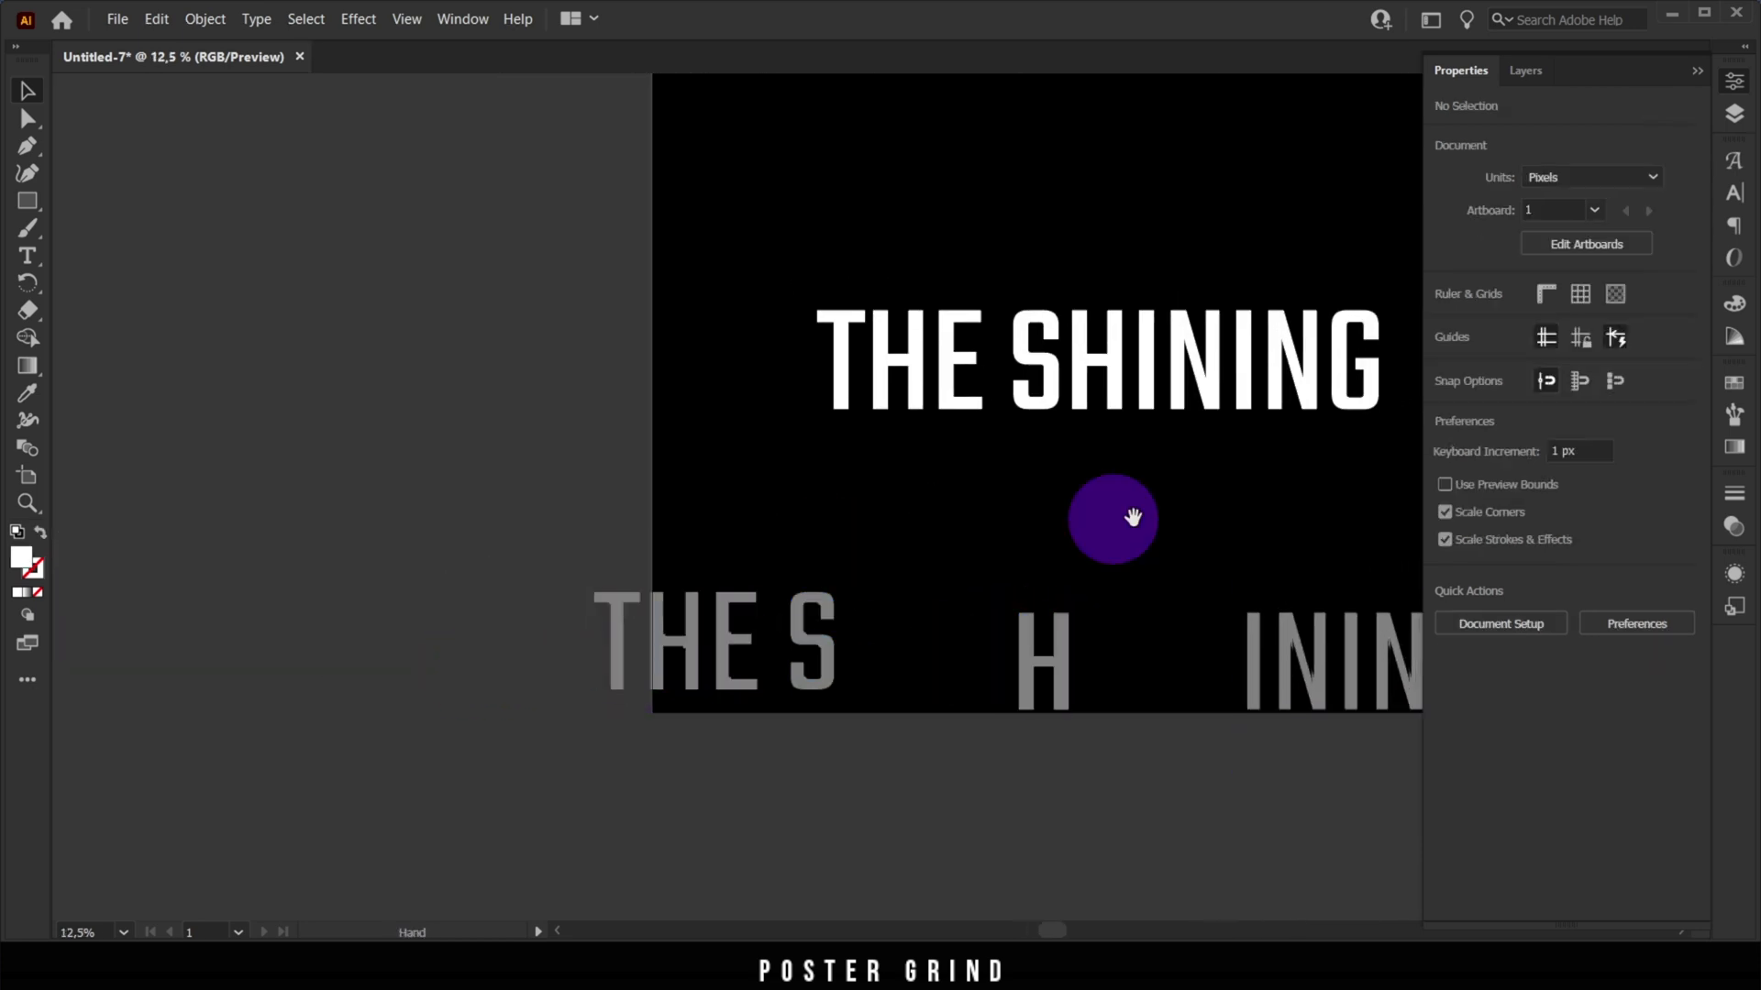
# Place a spare copy of the white "THE SHINING" title outside the artboard, beside its upper right corner
pyautogui.hscroll(5, 960, 523)
pyautogui.moveTo(908, 503); pyautogui.dragTo(916, 627)
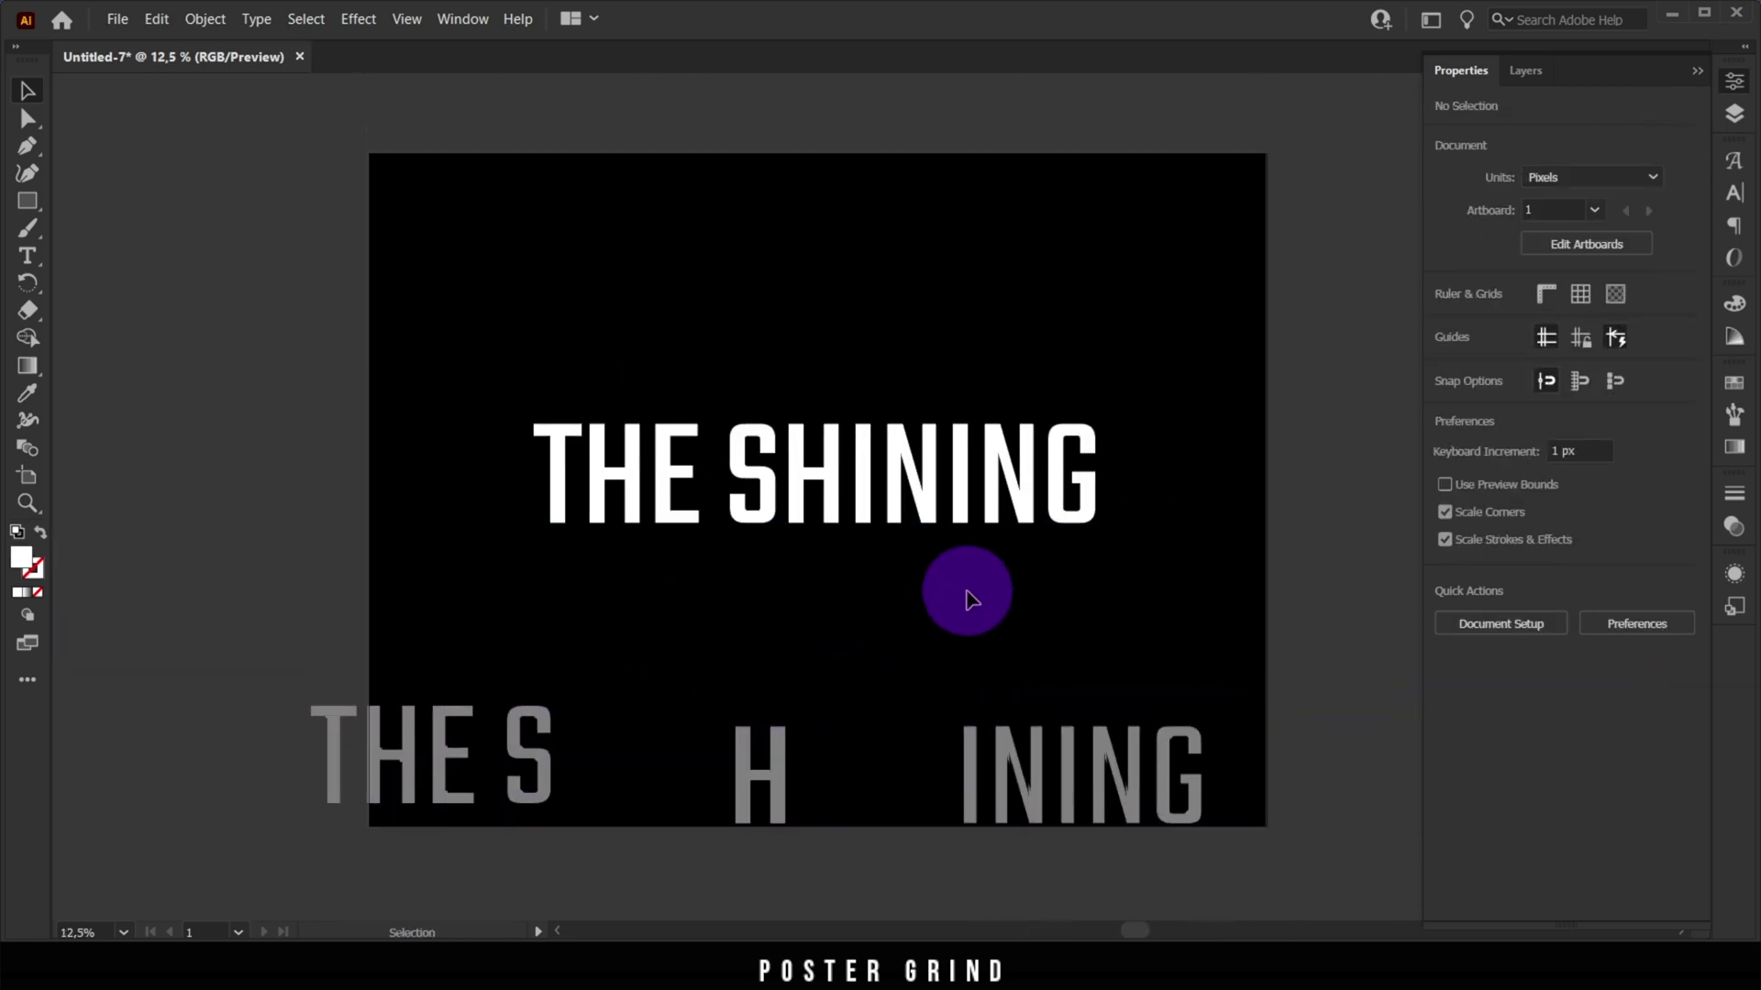
pyautogui.moveTo(590, 479); pyautogui.dragTo(1356, 227)
pyautogui.scroll(-1, 1142, 529)
pyautogui.hscroll(1, 1142, 529)
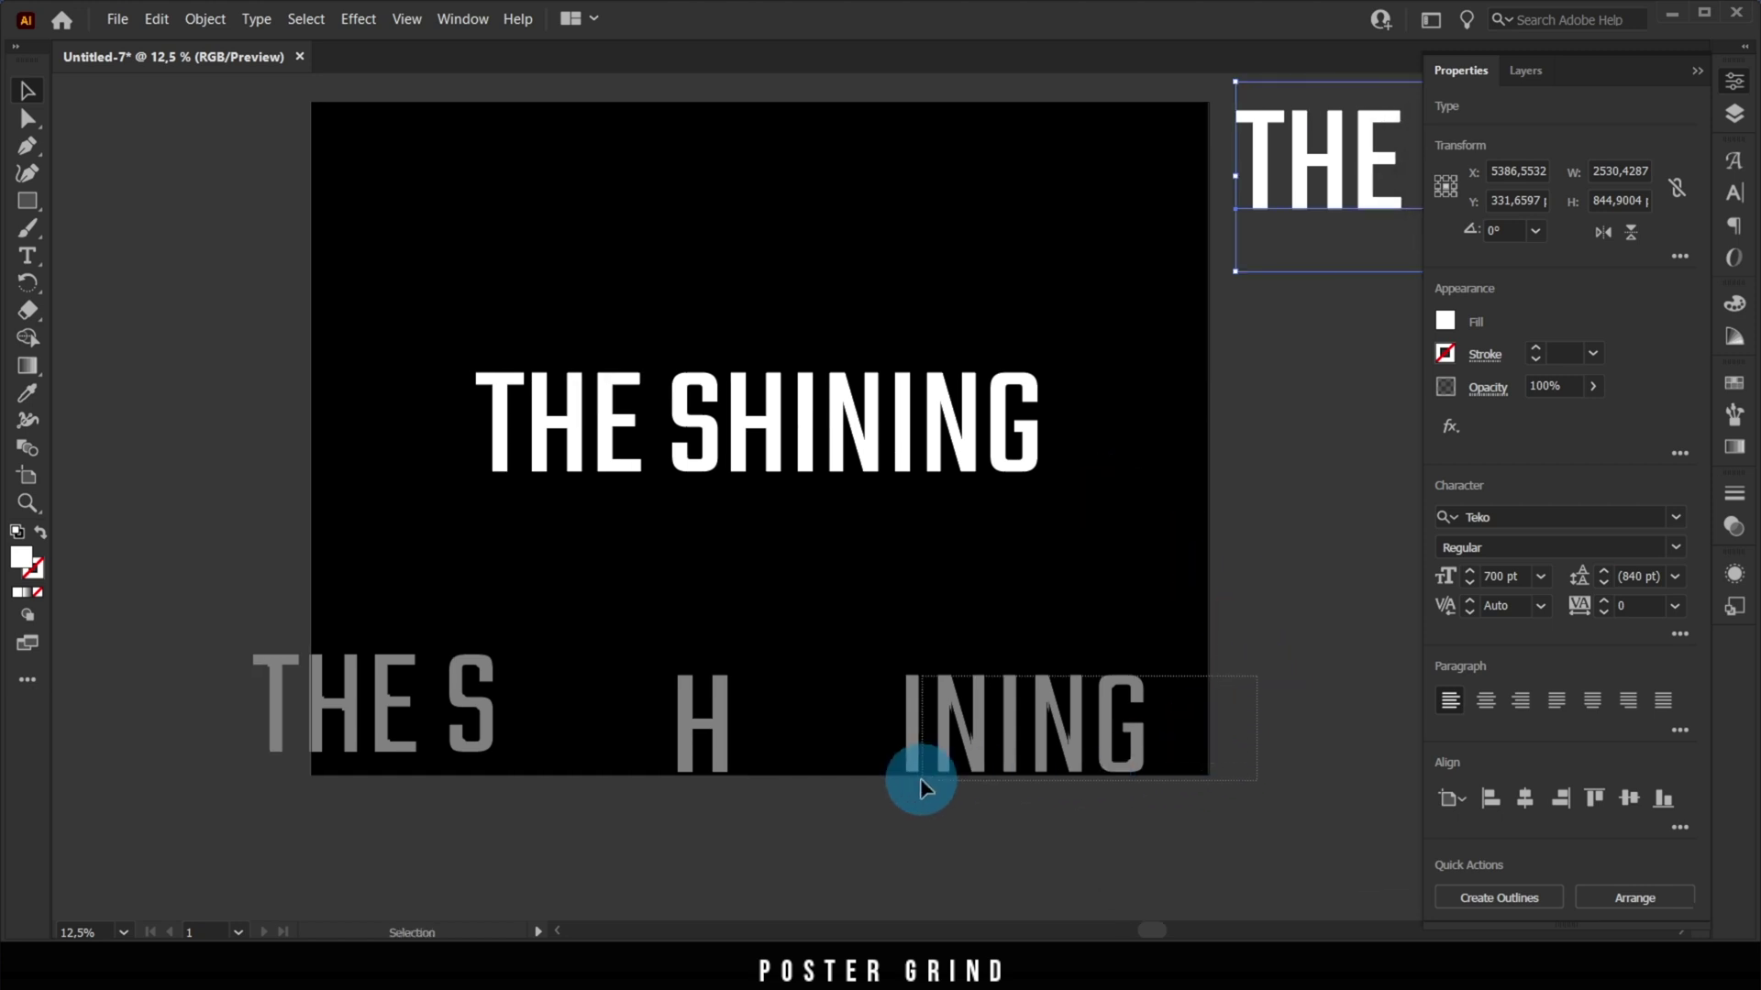
# Move the grey "THE S", "H" and "INING" clip groups roughly over their letters in the white title
pyautogui.click(1189, 676)
pyautogui.moveTo(483, 707); pyautogui.dragTo(704, 429)
pyautogui.moveTo(710, 705); pyautogui.dragTo(763, 408)
pyautogui.moveTo(1015, 720); pyautogui.dragTo(928, 432)
pyautogui.scroll(5, 471, 424)
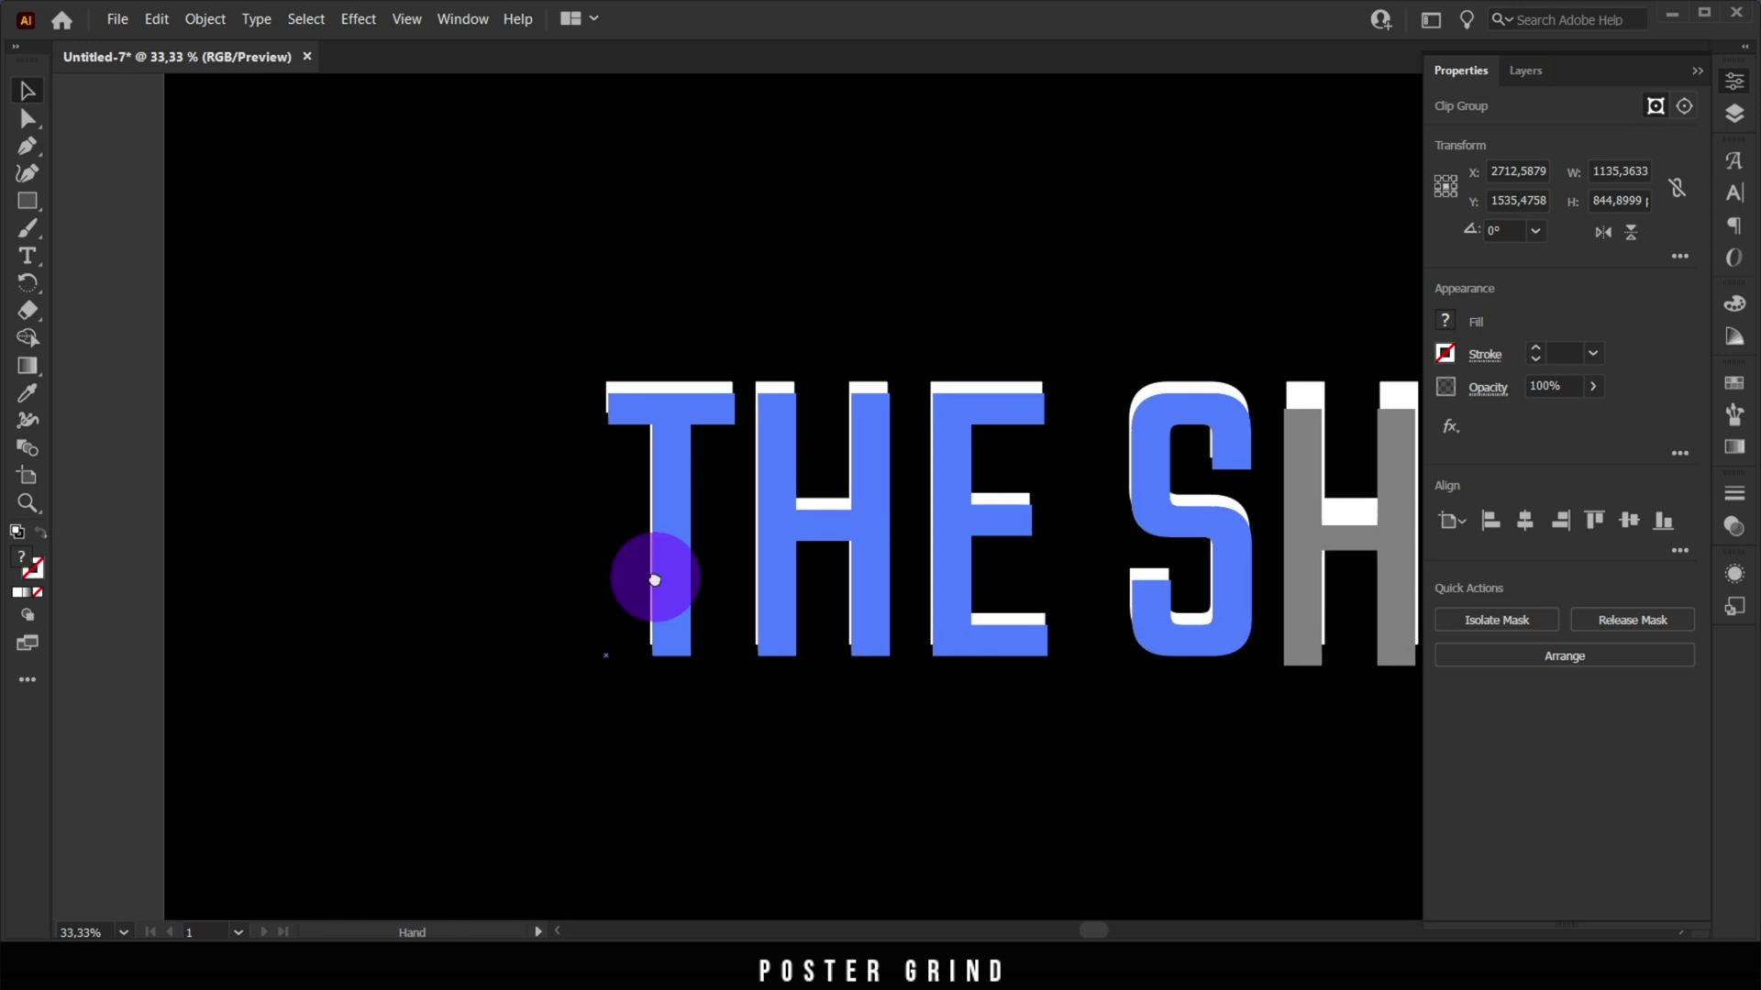
# Fit the grey "THE S" clip group onto the white title so that their bottom edges line up
pyautogui.scroll(5, 650, 614)
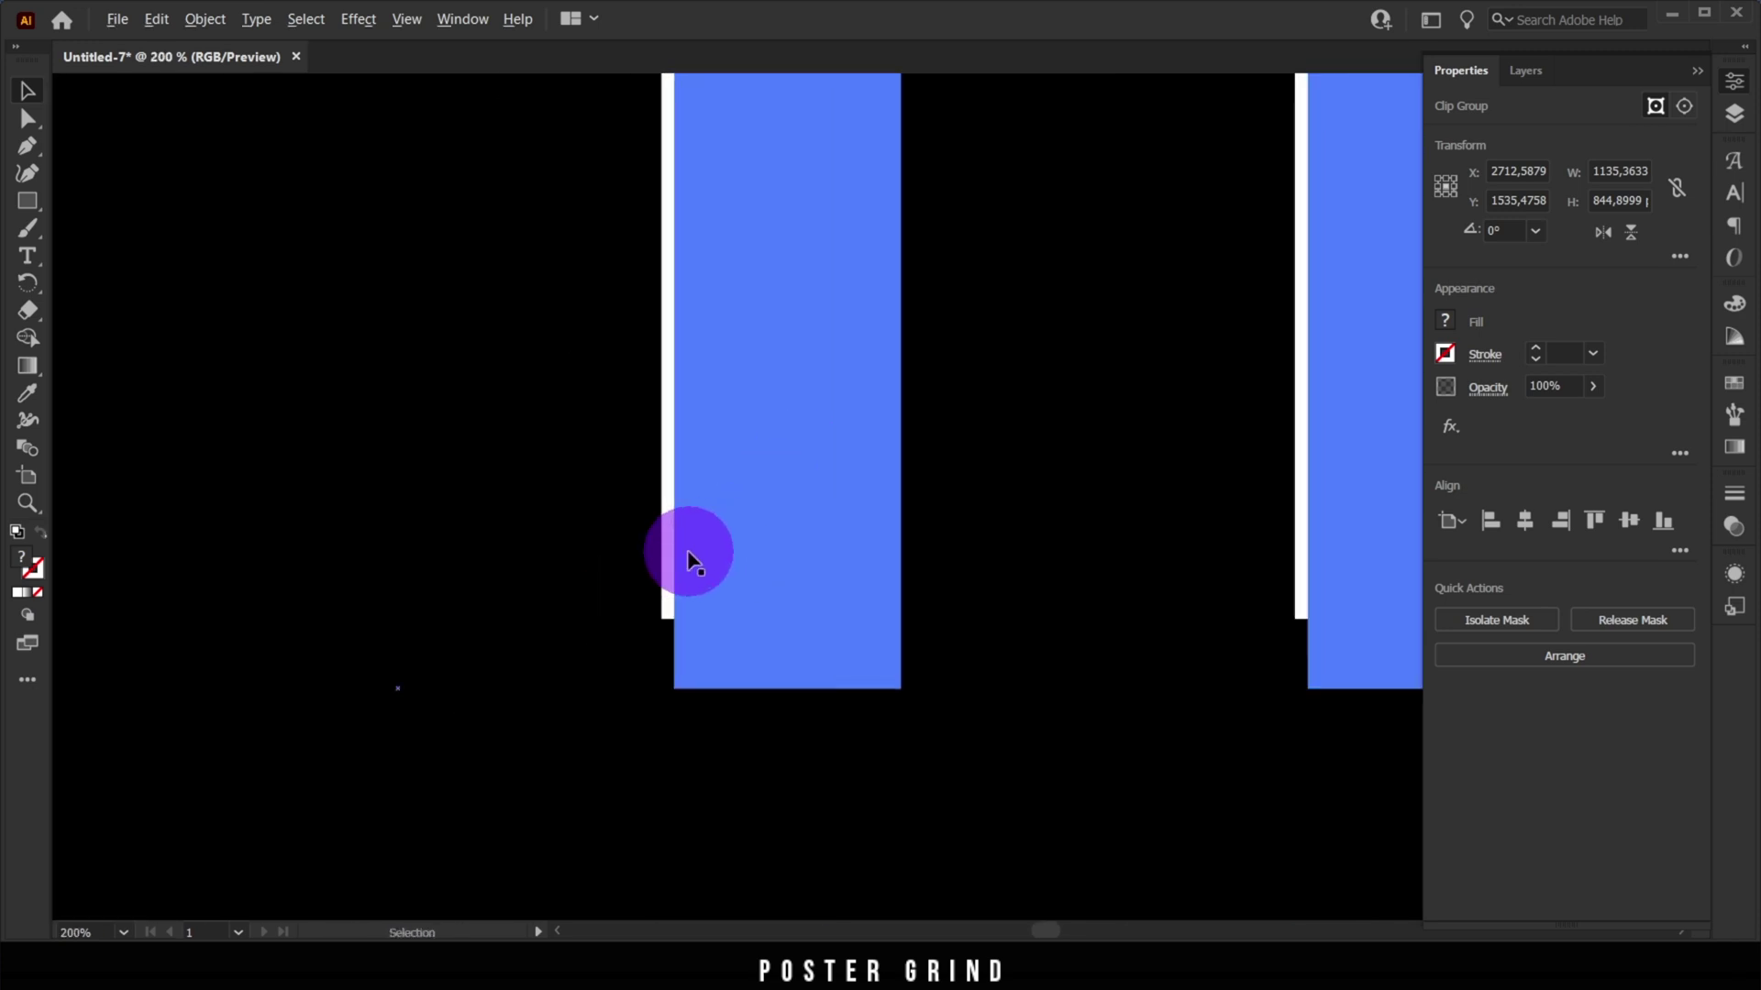
pyautogui.scroll(-2, 776, 615)
pyautogui.moveTo(896, 629); pyautogui.dragTo(943, 470)
pyautogui.hscroll(3, 1172, 436)
pyautogui.scroll(-3, 924, 464)
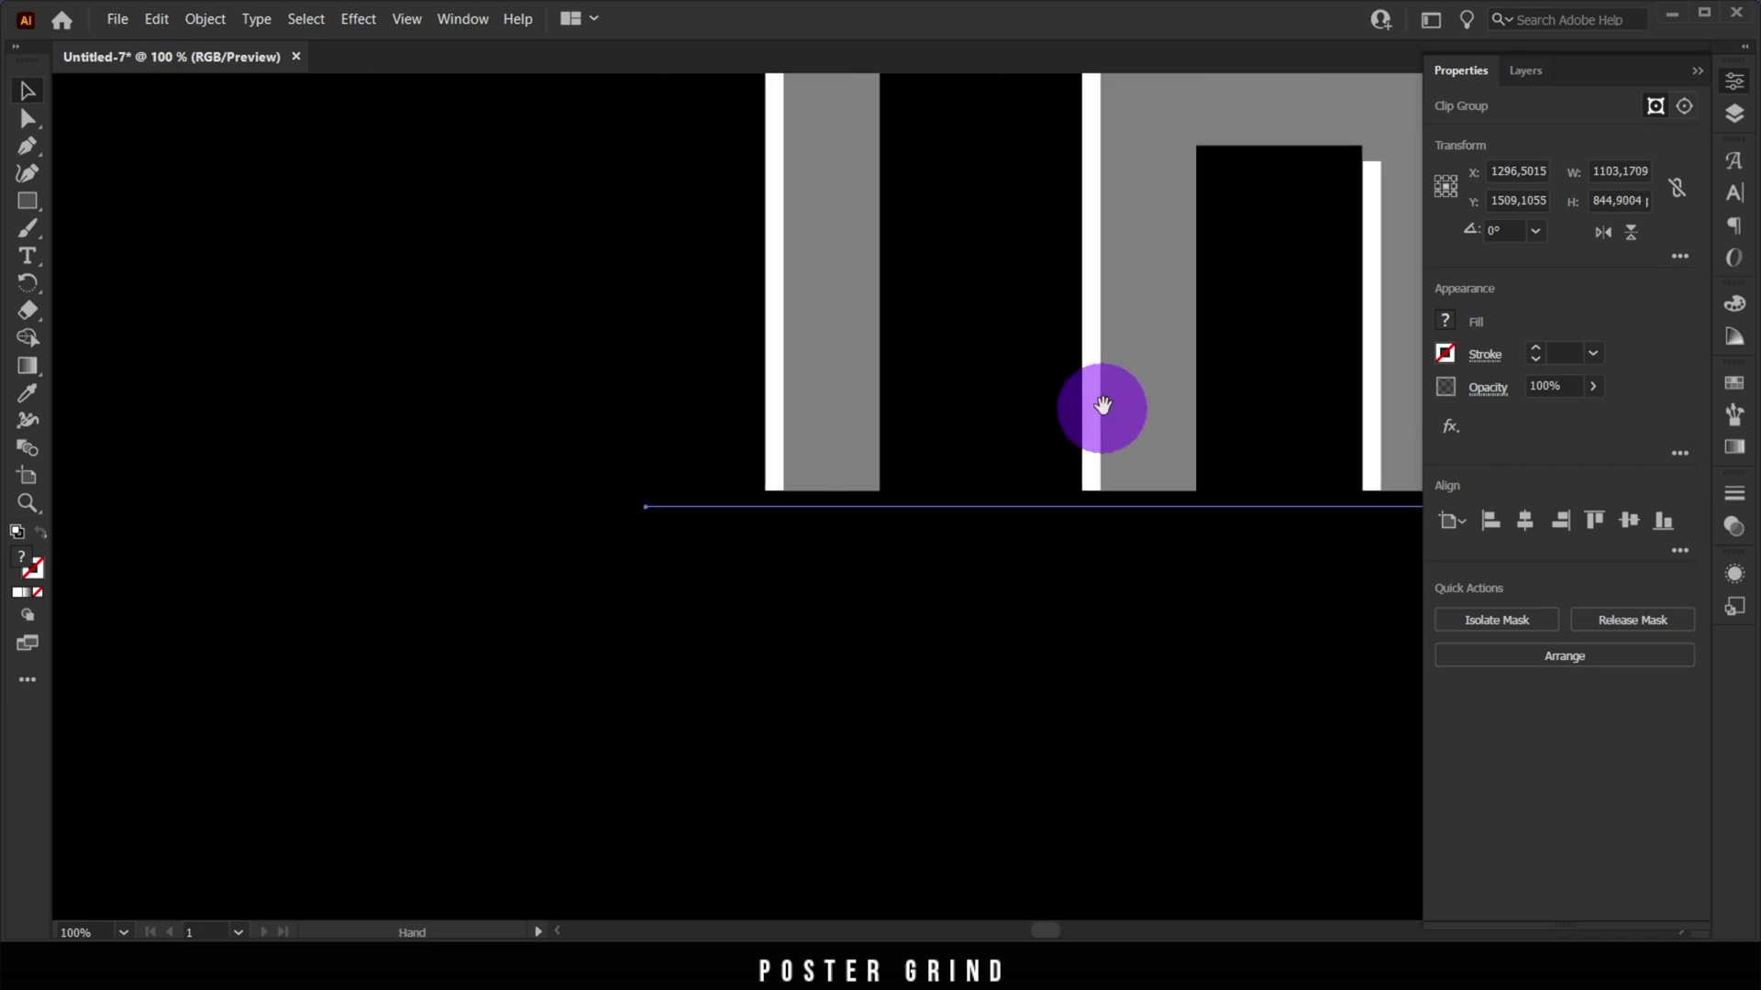
# Fit the grey "H" clip group onto the title's white "H", lining up the bottom edges
pyautogui.hscroll(5, 1097, 421)
pyautogui.scroll(-2, 962, 480)
pyautogui.hscroll(5, 617, 456)
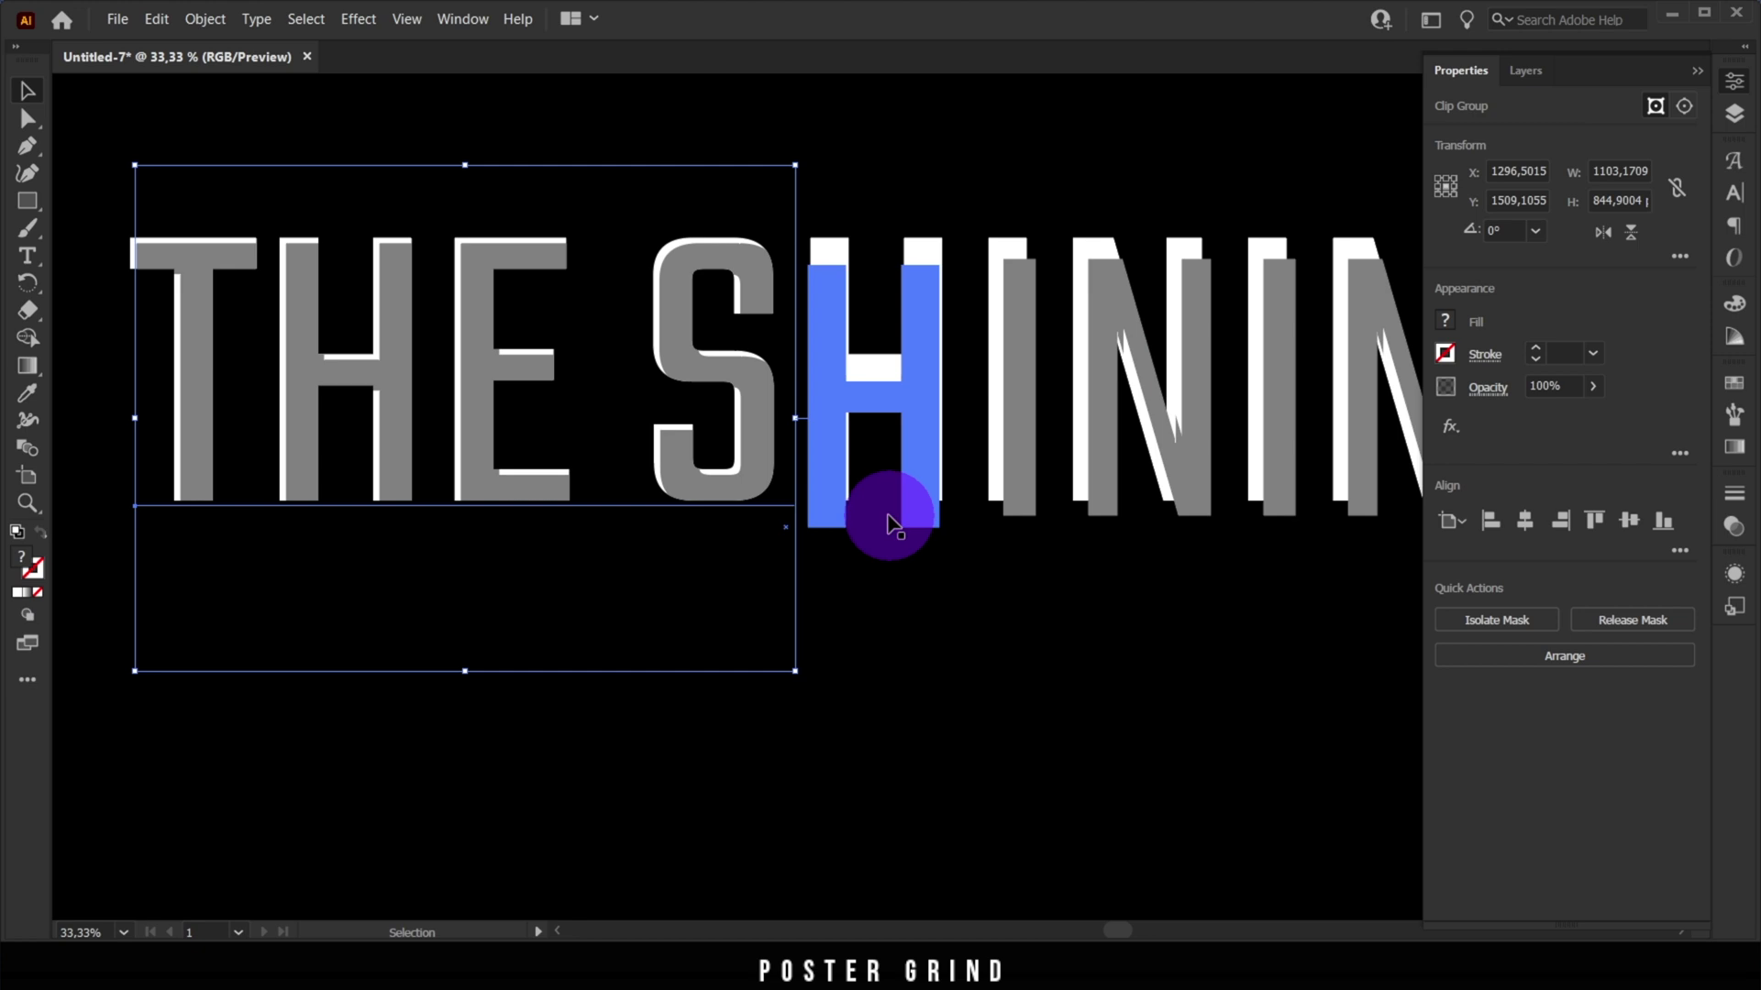
pyautogui.scroll(1, 917, 412)
pyautogui.moveTo(956, 365); pyautogui.dragTo(868, 642)
pyautogui.scroll(1, 807, 610)
pyautogui.scroll(3, 869, 645)
pyautogui.moveTo(869, 732); pyautogui.dragTo(926, 396)
pyautogui.moveTo(945, 548)
pyautogui.mouseDown()
pyautogui.moveTo(956, 528)
pyautogui.moveTo(939, 548)
pyautogui.mouseUp()
pyautogui.scroll(-8, 959, 531)
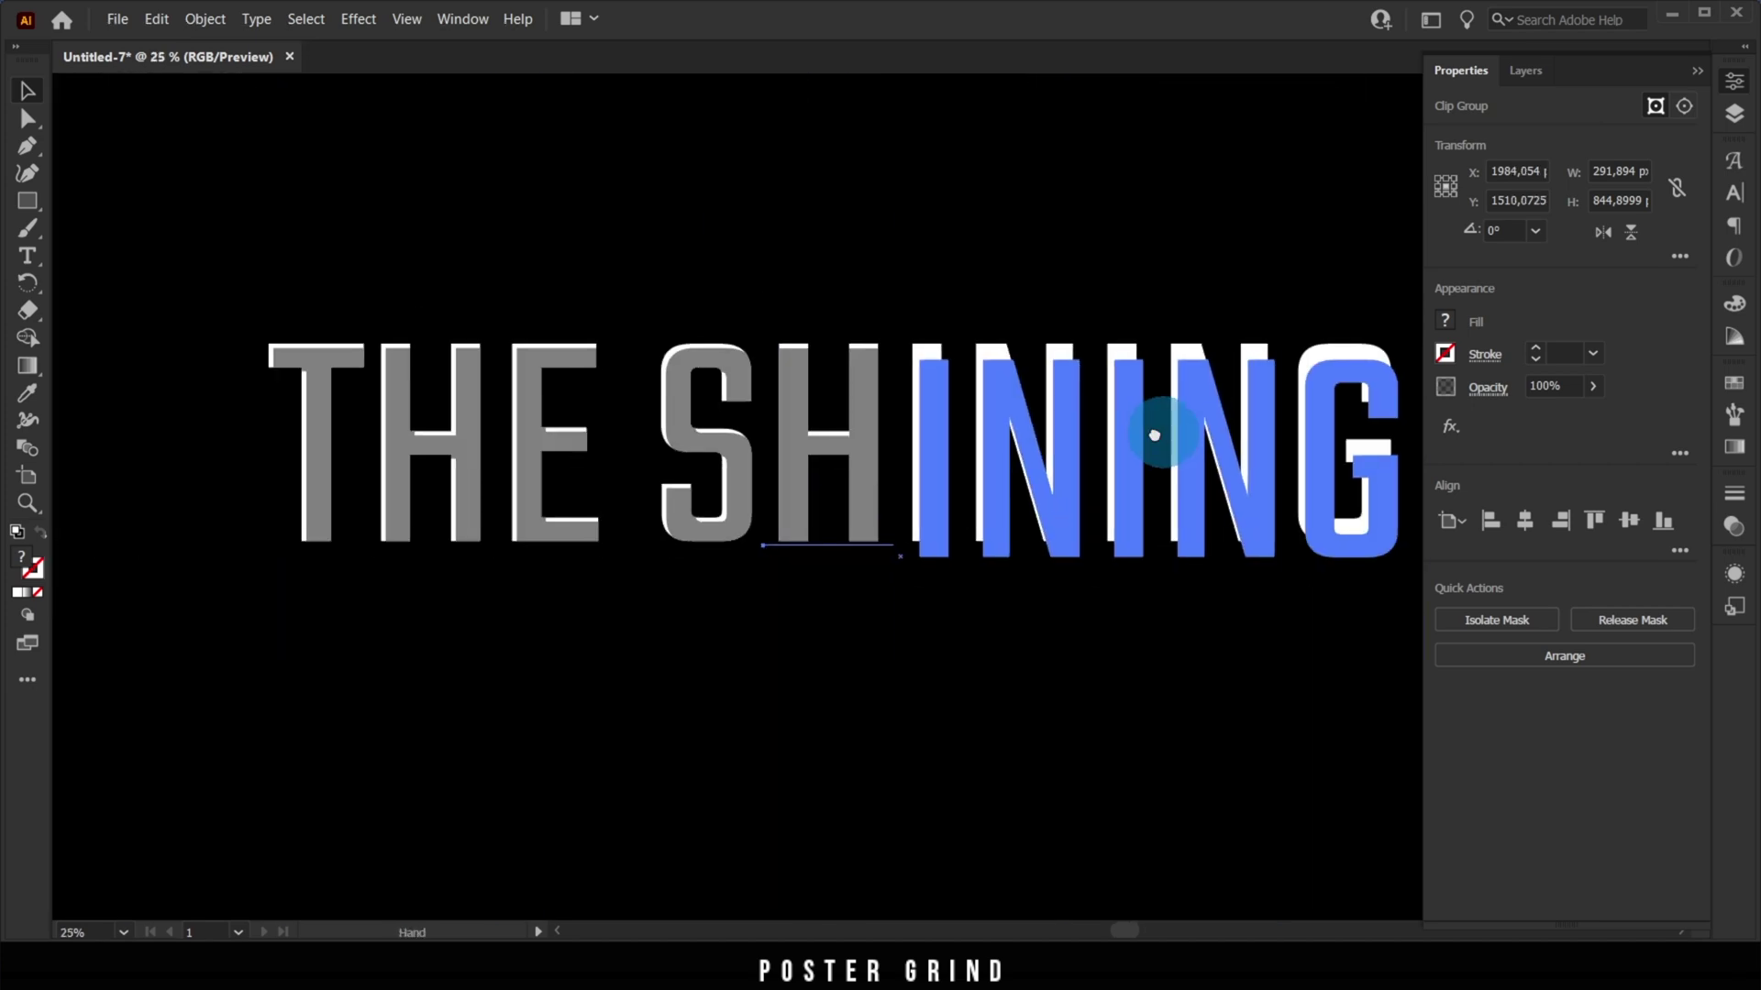
# Fit the grey "INING" clip group onto the title's white "INING", lining up the bottom and right edges
pyautogui.click(719, 522)
pyautogui.scroll(7, 642, 587)
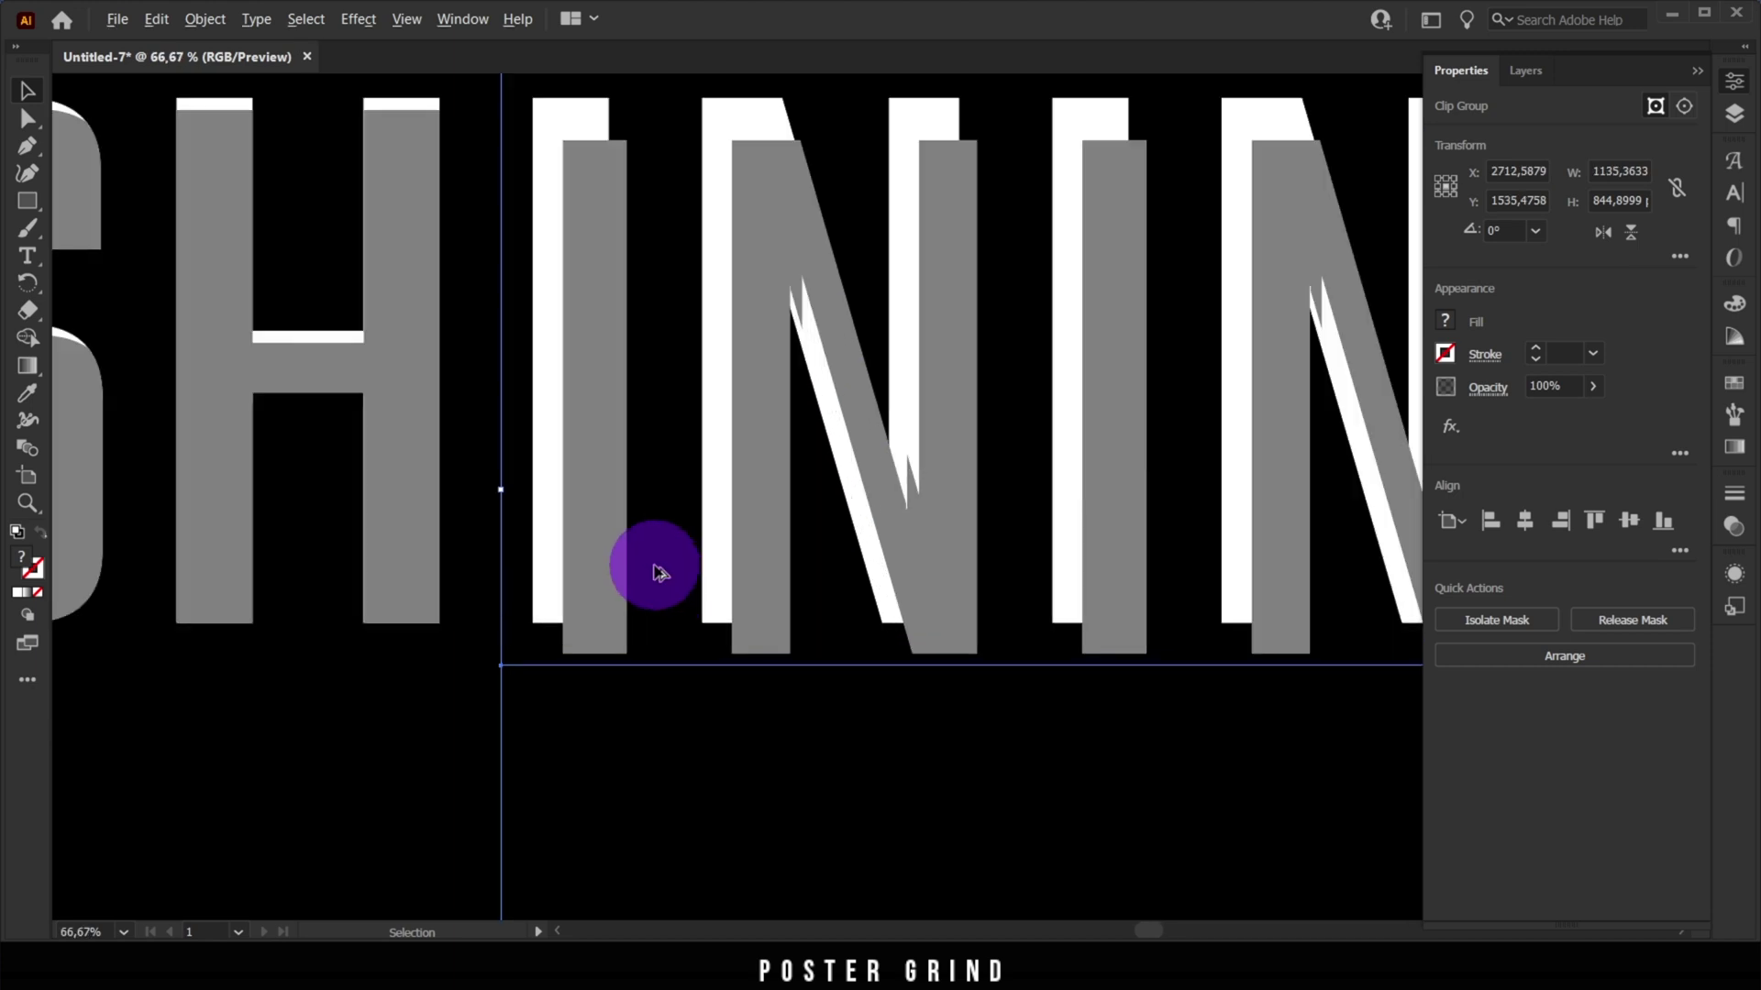
pyautogui.moveTo(605, 631); pyautogui.dragTo(458, 598)
pyautogui.scroll(-10, 459, 598)
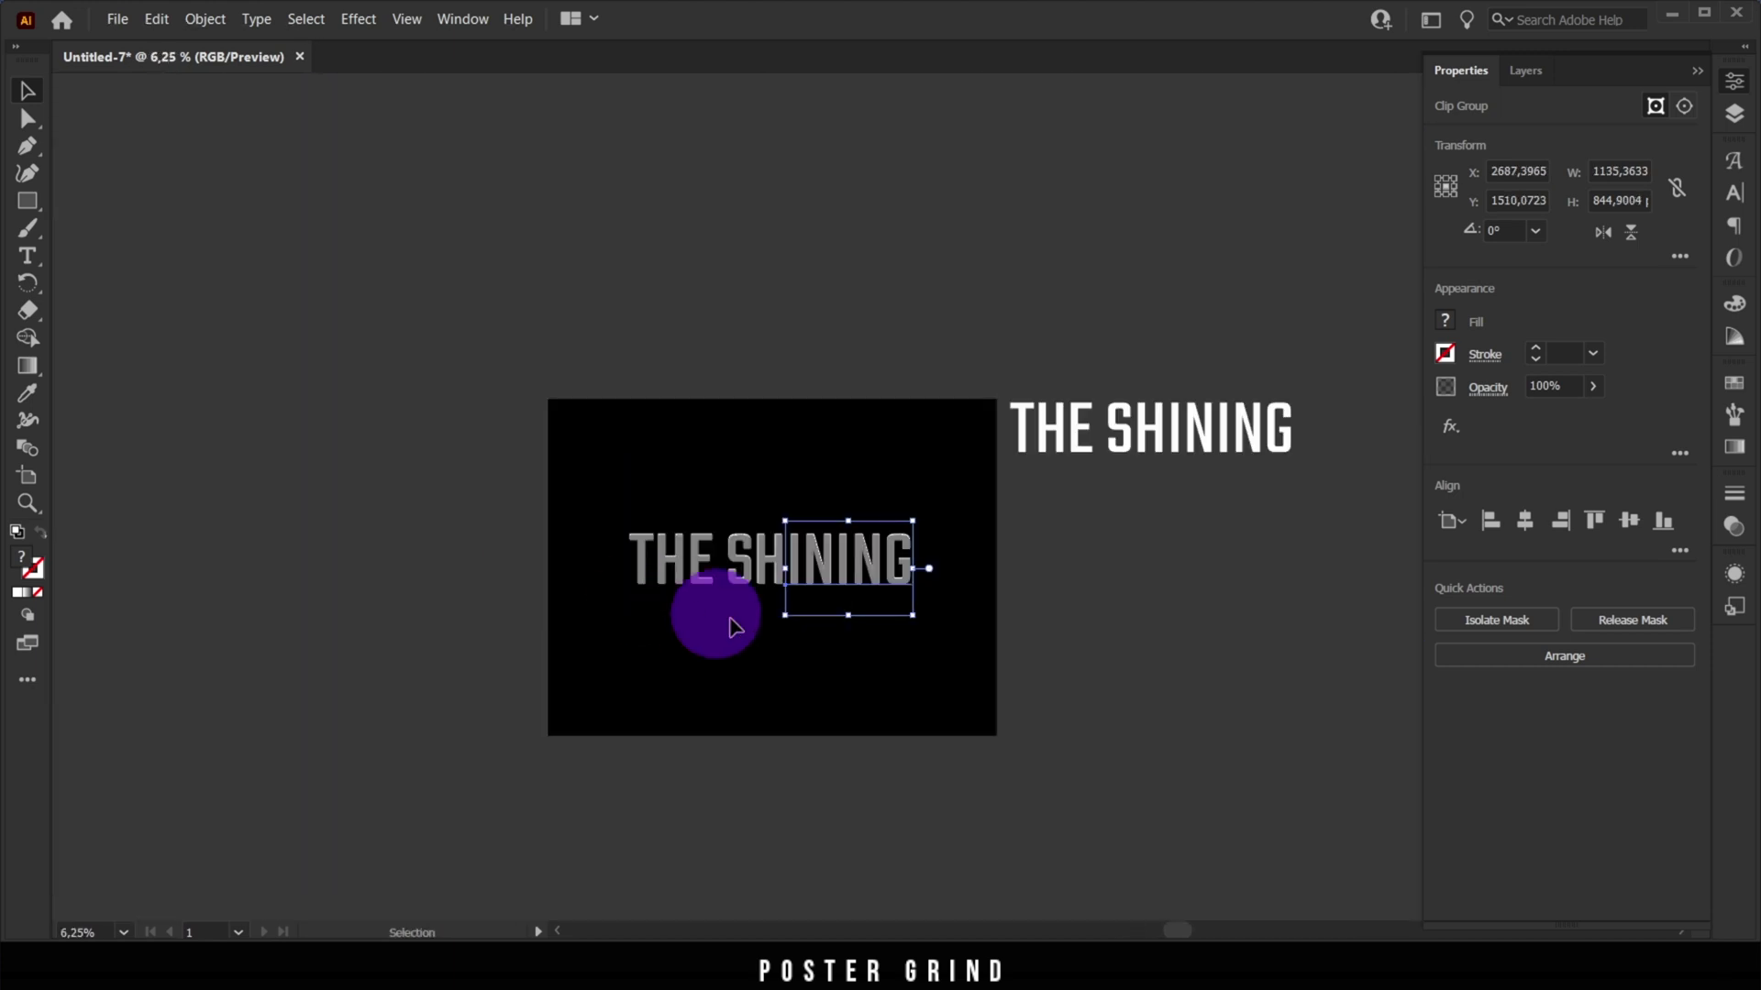
pyautogui.click(1186, 500)
pyautogui.scroll(3, 1190, 503)
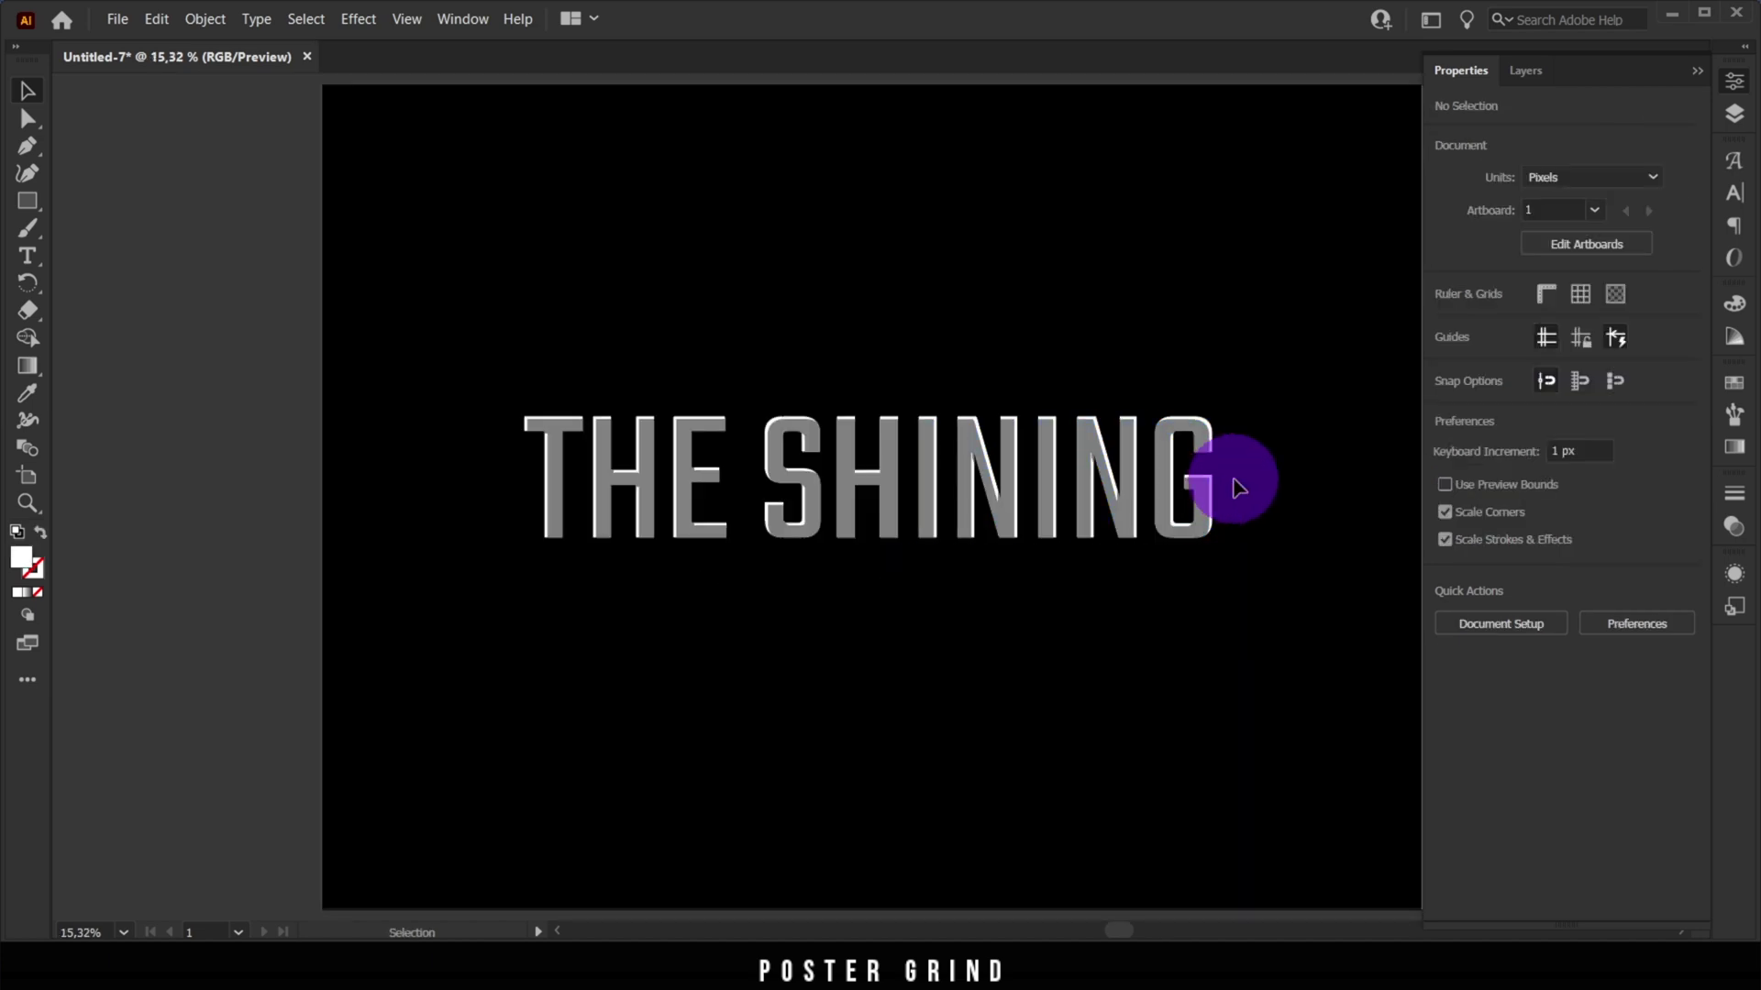
# Copy the spare white title onto the artboard below the layered title, and stack two more copies beneath it
pyautogui.scroll(-1, 1230, 484)
pyautogui.moveTo(1287, 372); pyautogui.dragTo(1074, 347)
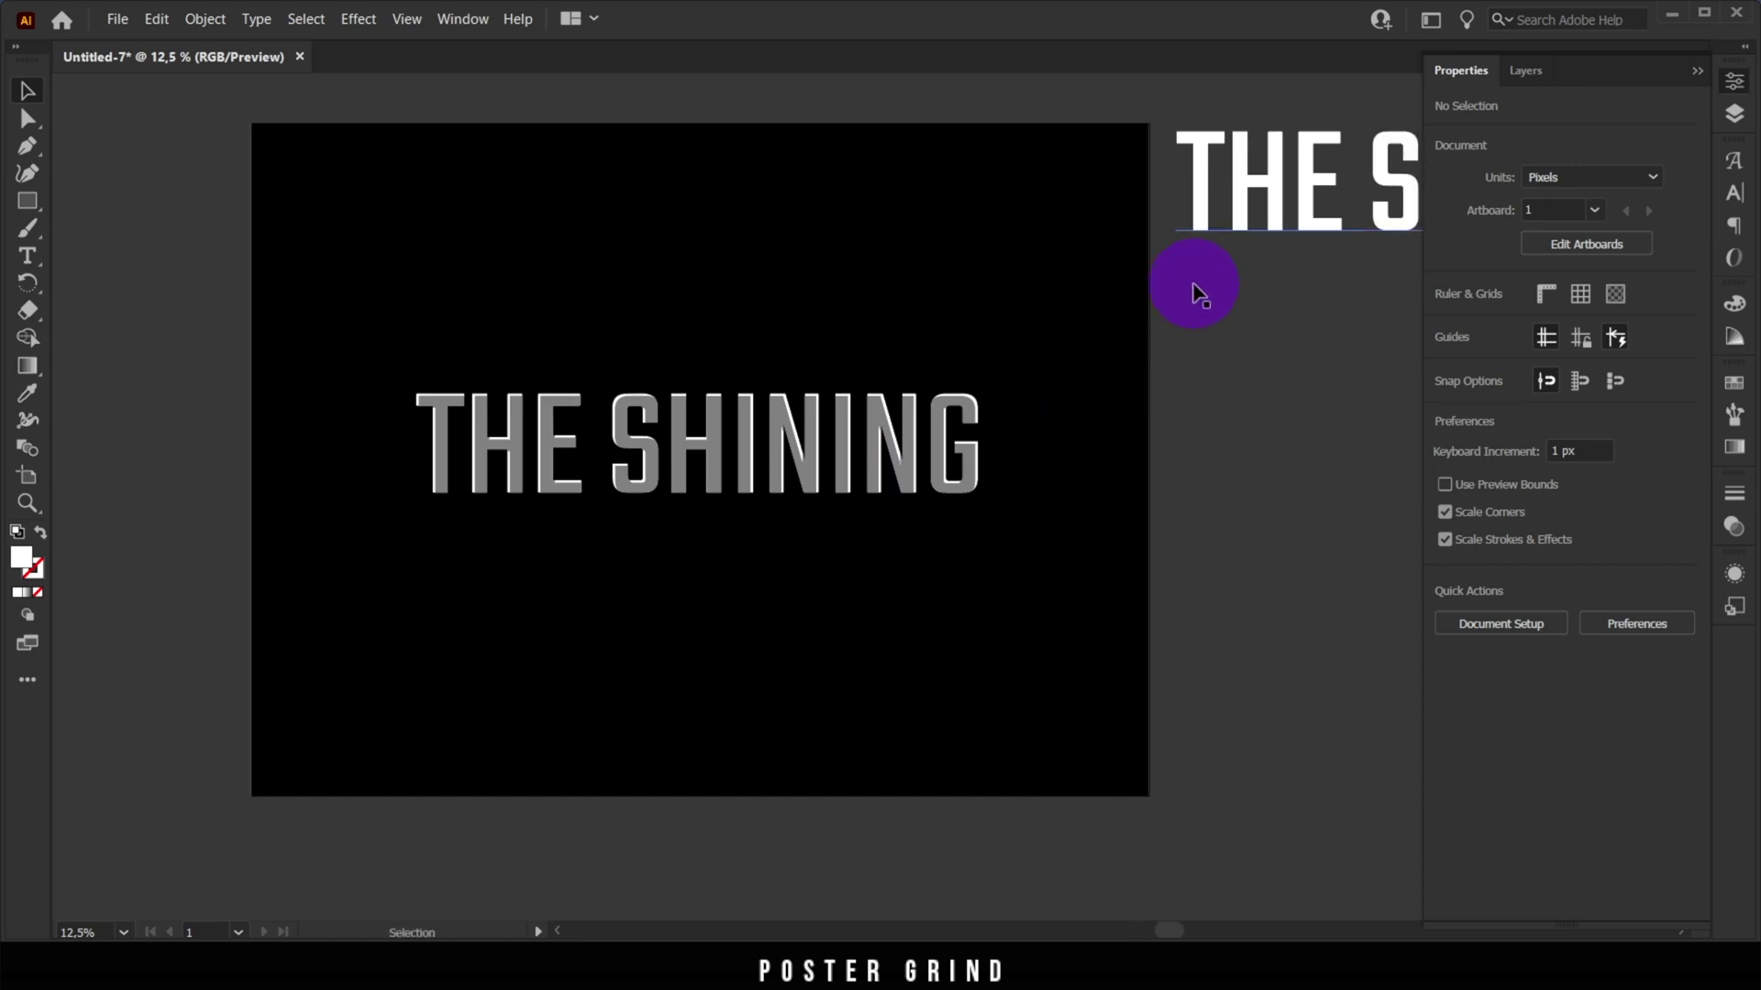
pyautogui.moveTo(1336, 201); pyautogui.dragTo(786, 542)
pyautogui.scroll(1, 812, 548)
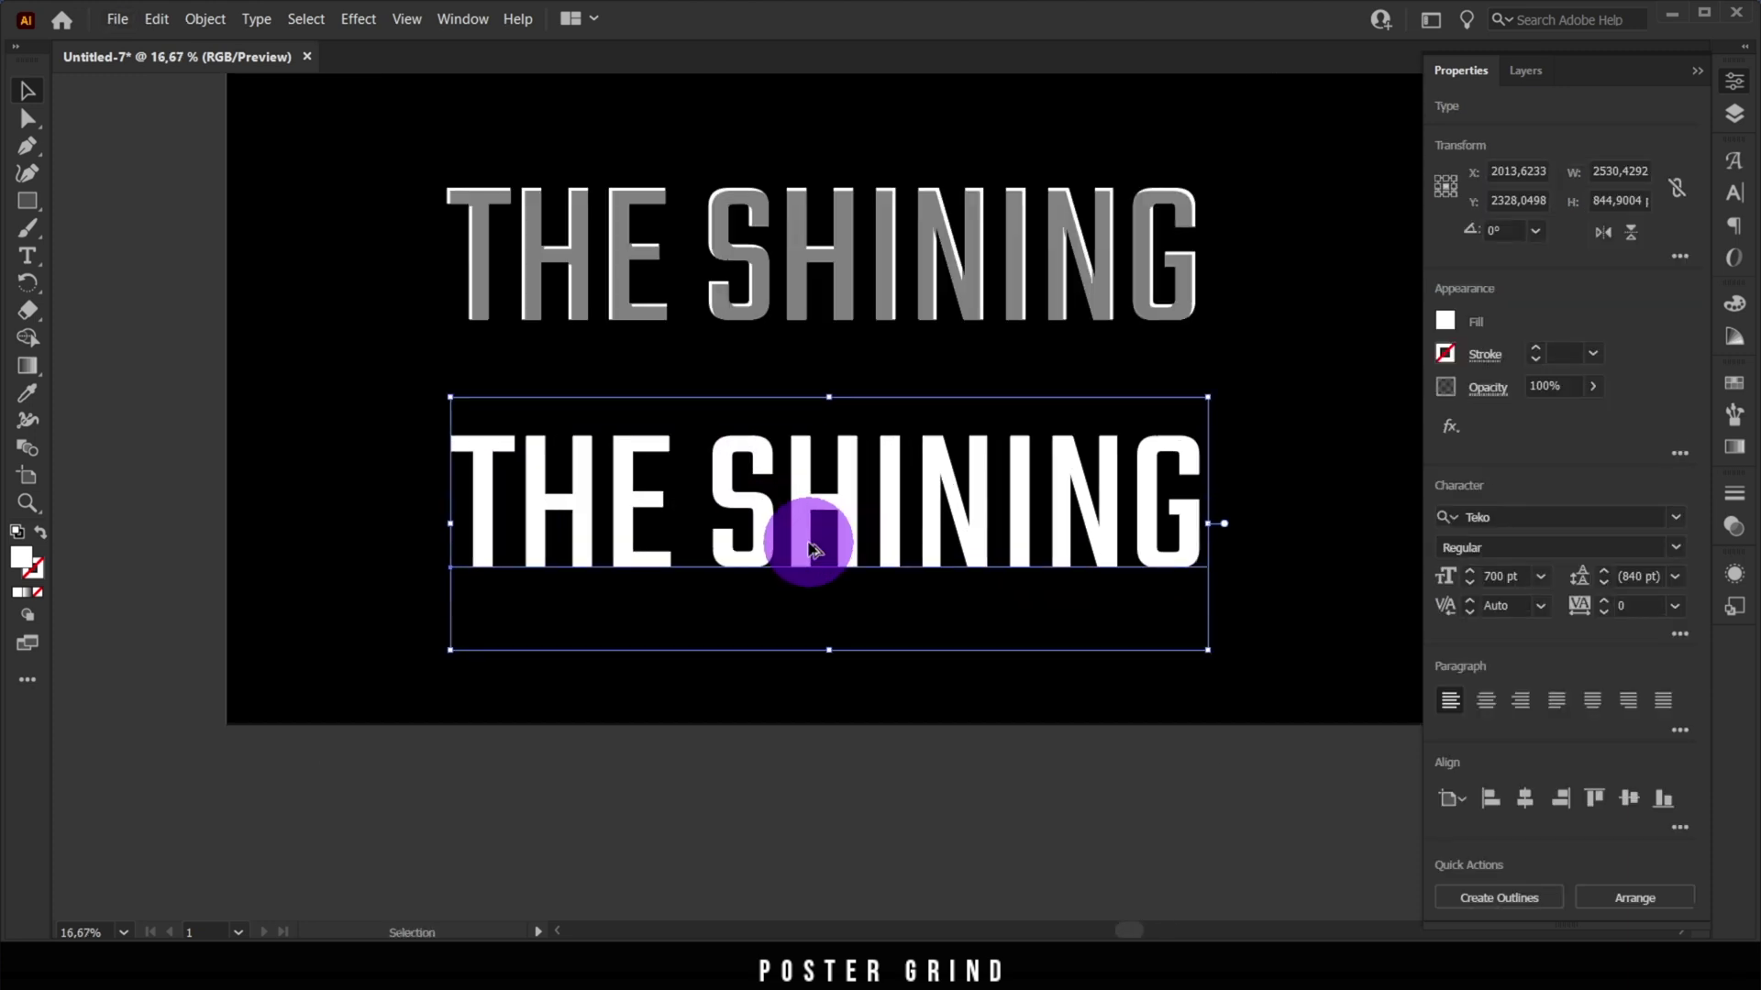
pyautogui.doubleClick(786, 491)
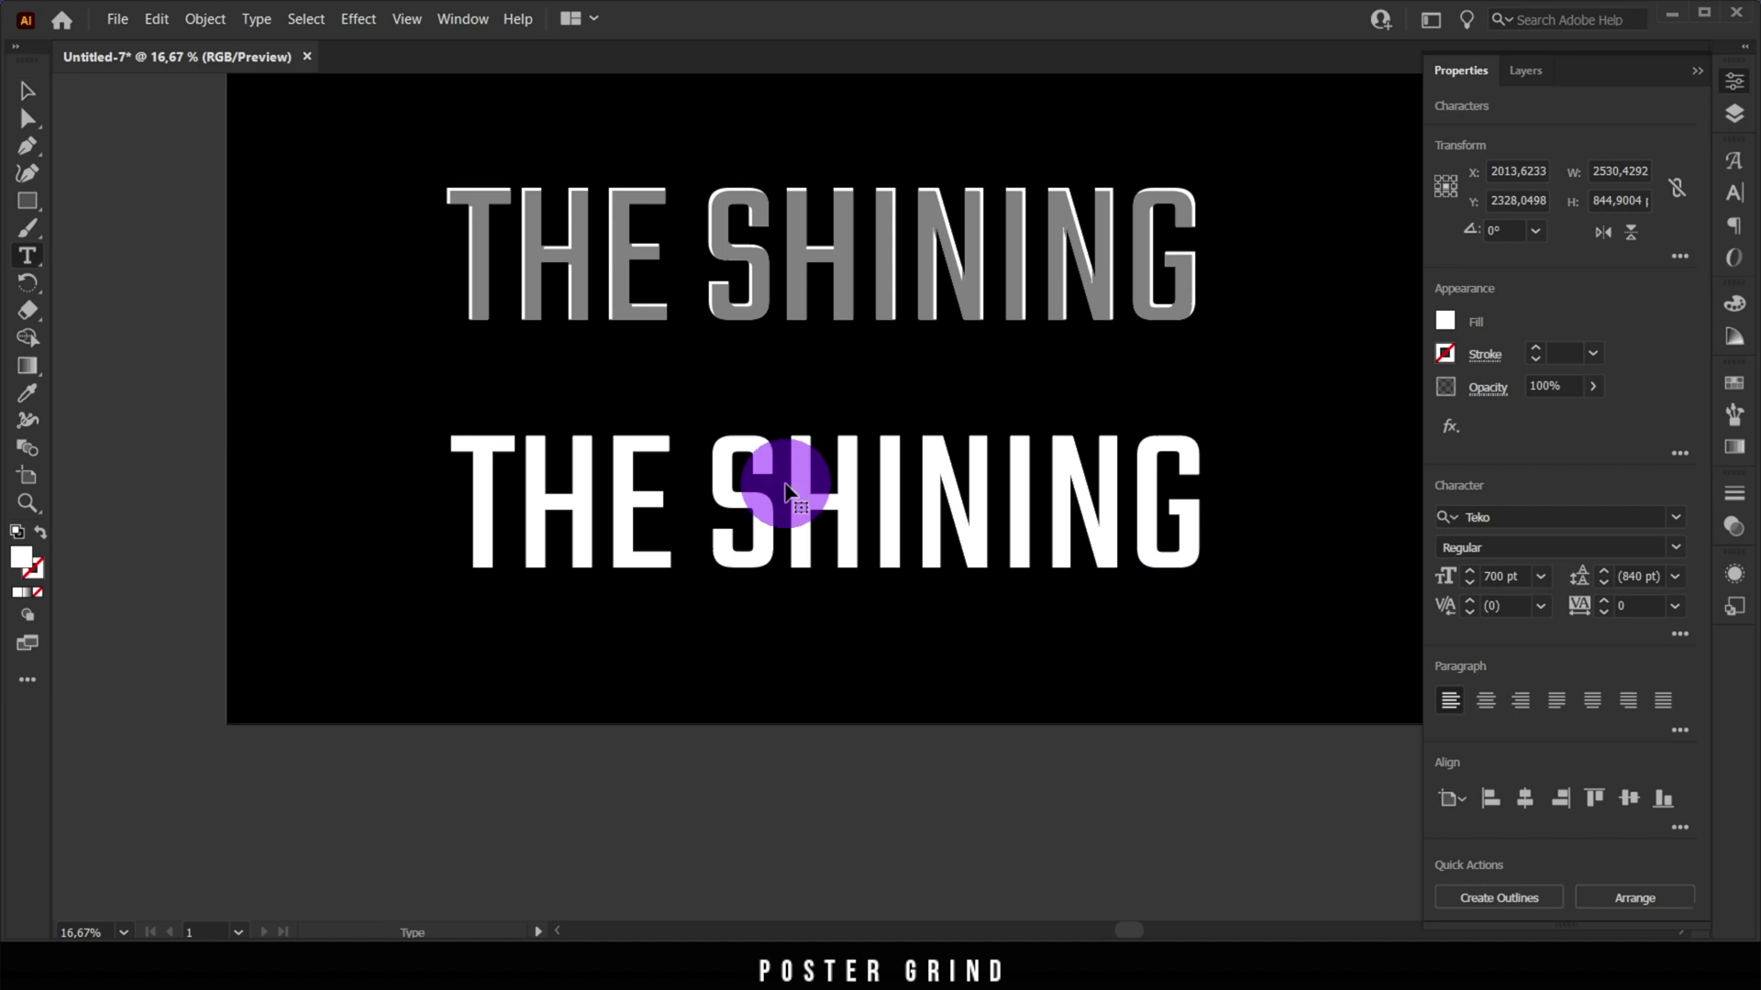
pyautogui.click(18, 97)
pyautogui.moveTo(809, 596); pyautogui.dragTo(814, 688)
# Trim the three white title copies, from top to bottom, to "THE S", "H" and "INING"
pyautogui.click(752, 289)
pyautogui.doubleClick(769, 316)
pyautogui.moveTo(752, 286); pyautogui.dragTo(1196, 310)
pyautogui.press('BackSpace')
pyautogui.click(719, 511)
pyautogui.moveTo(720, 511); pyautogui.dragTo(845, 499)
pyautogui.press('BackSpace')
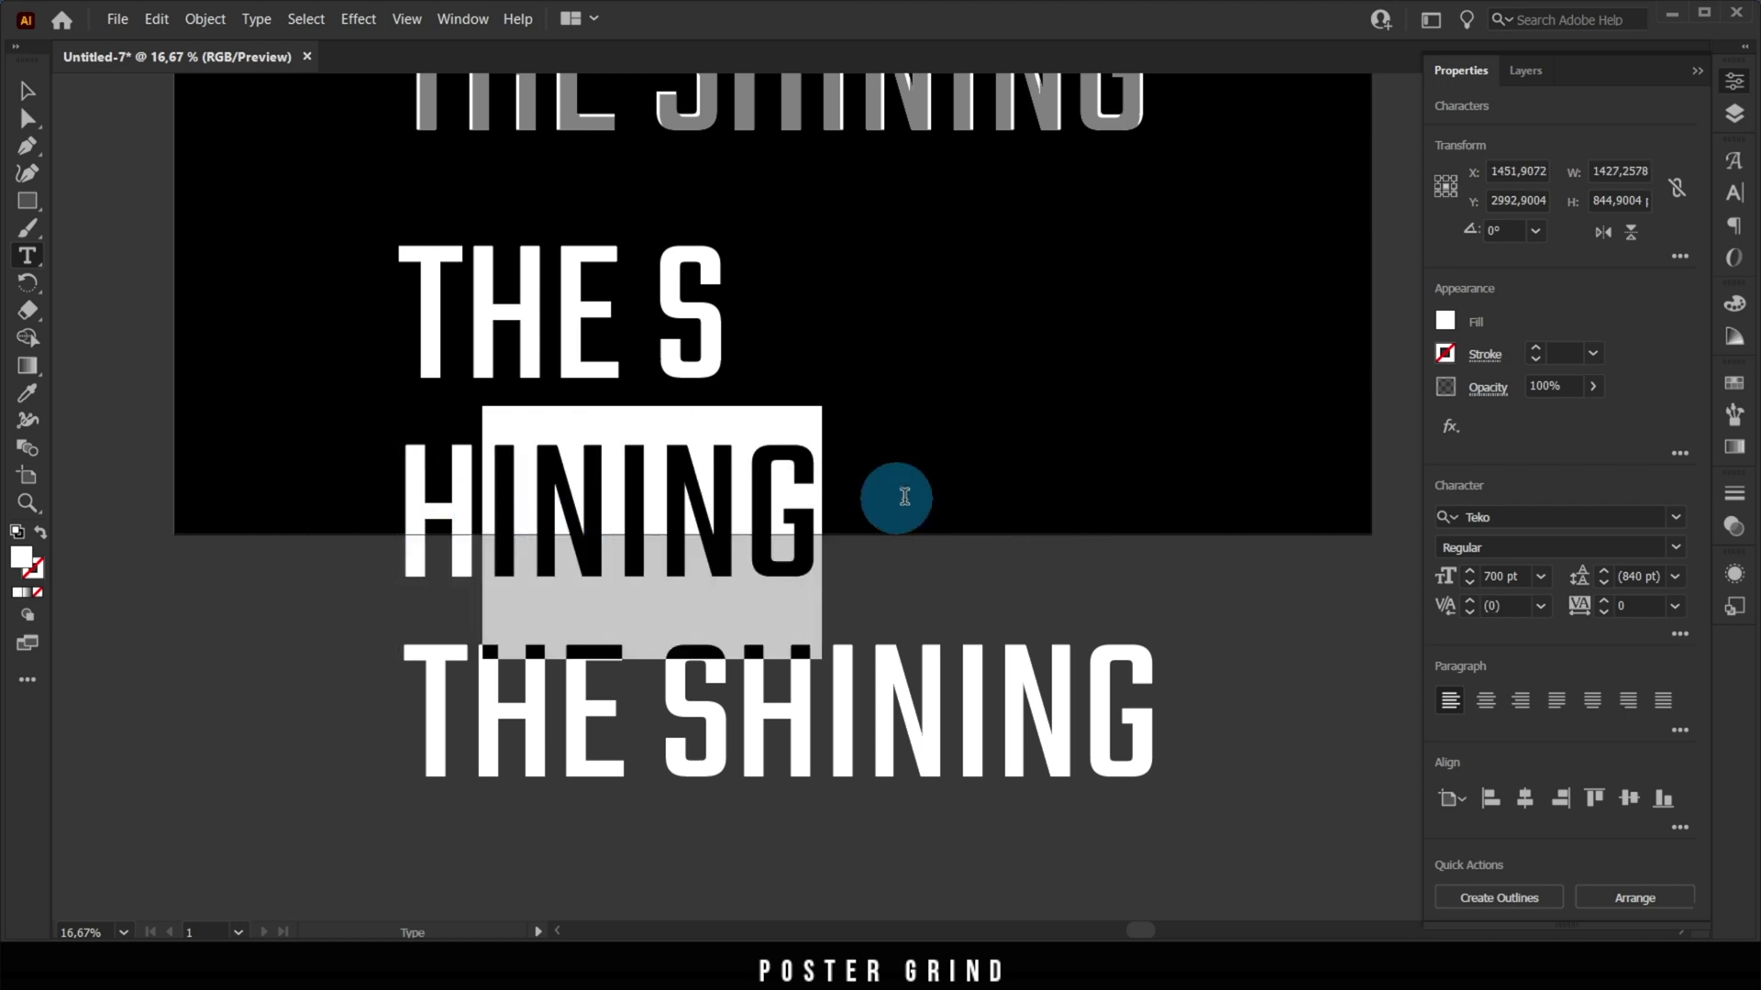
pyautogui.press('BackSpace')
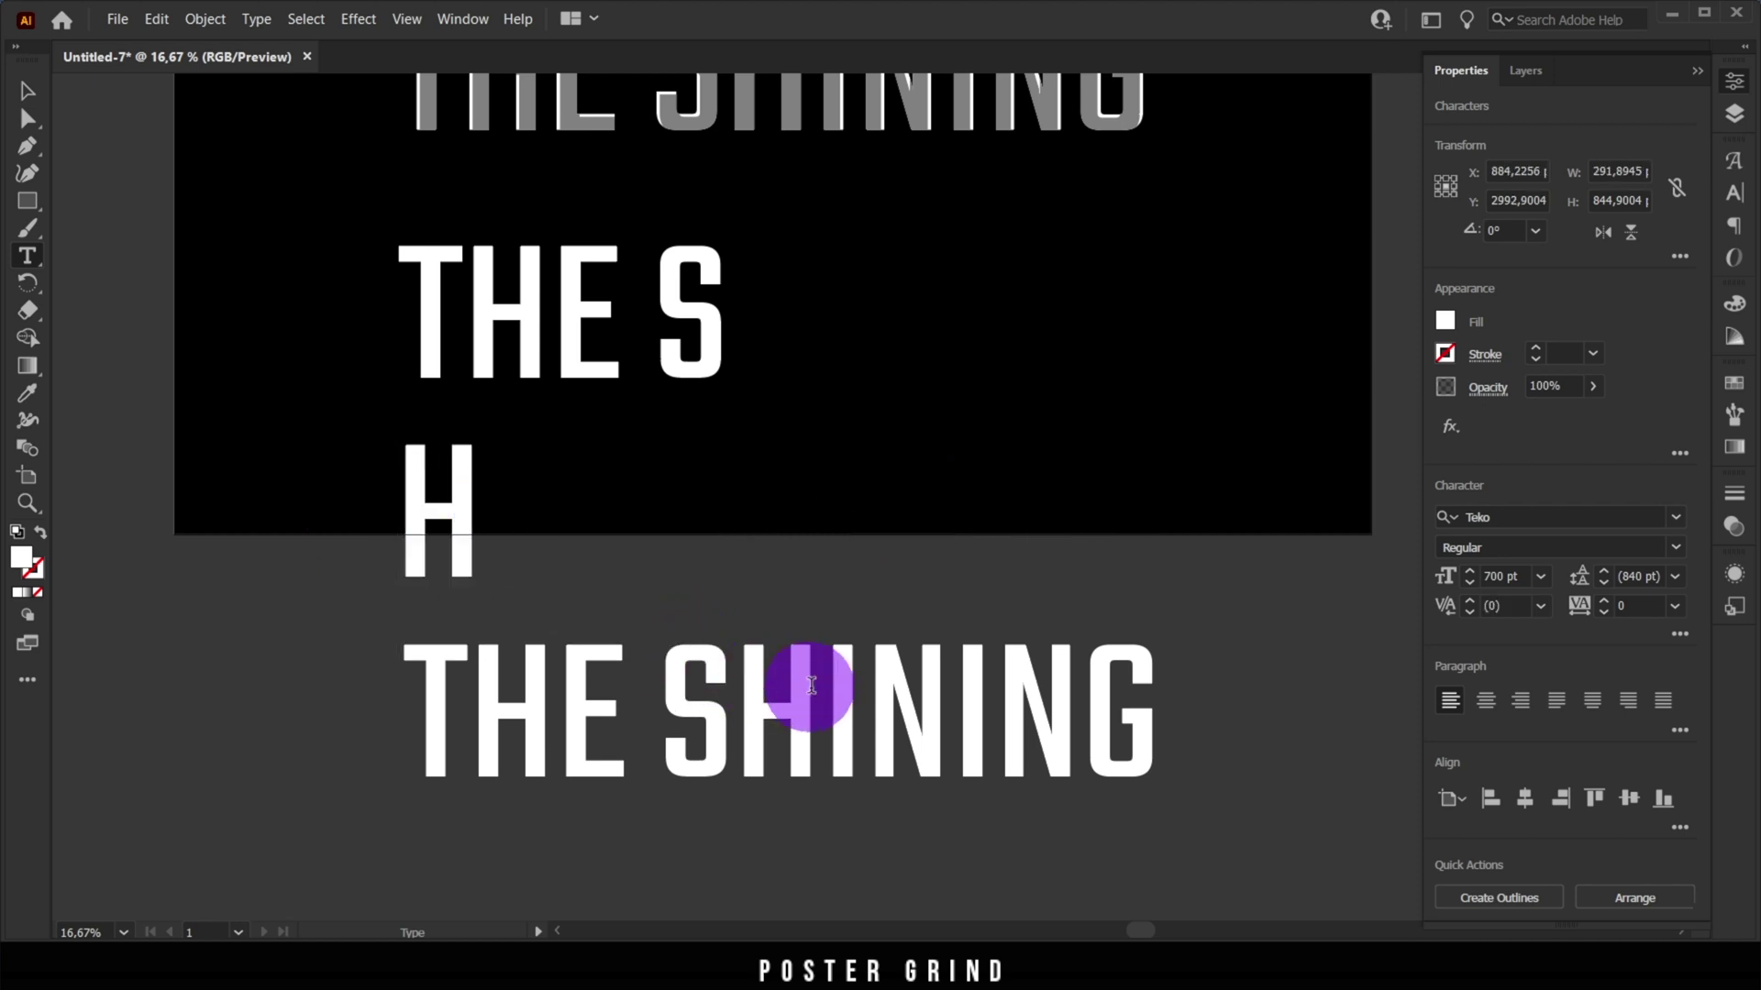
pyautogui.moveTo(809, 686); pyautogui.dragTo(346, 707)
# Arrange the white "THE S", "H" and "INING" texts in a spaced row below the layered title
pyautogui.click(37, 93)
pyautogui.moveTo(564, 716); pyautogui.dragTo(1112, 354)
pyautogui.moveTo(609, 321); pyautogui.dragTo(367, 375)
pyautogui.moveTo(424, 510); pyautogui.dragTo(739, 397)
pyautogui.moveTo(1003, 359); pyautogui.dragTo(1015, 374)
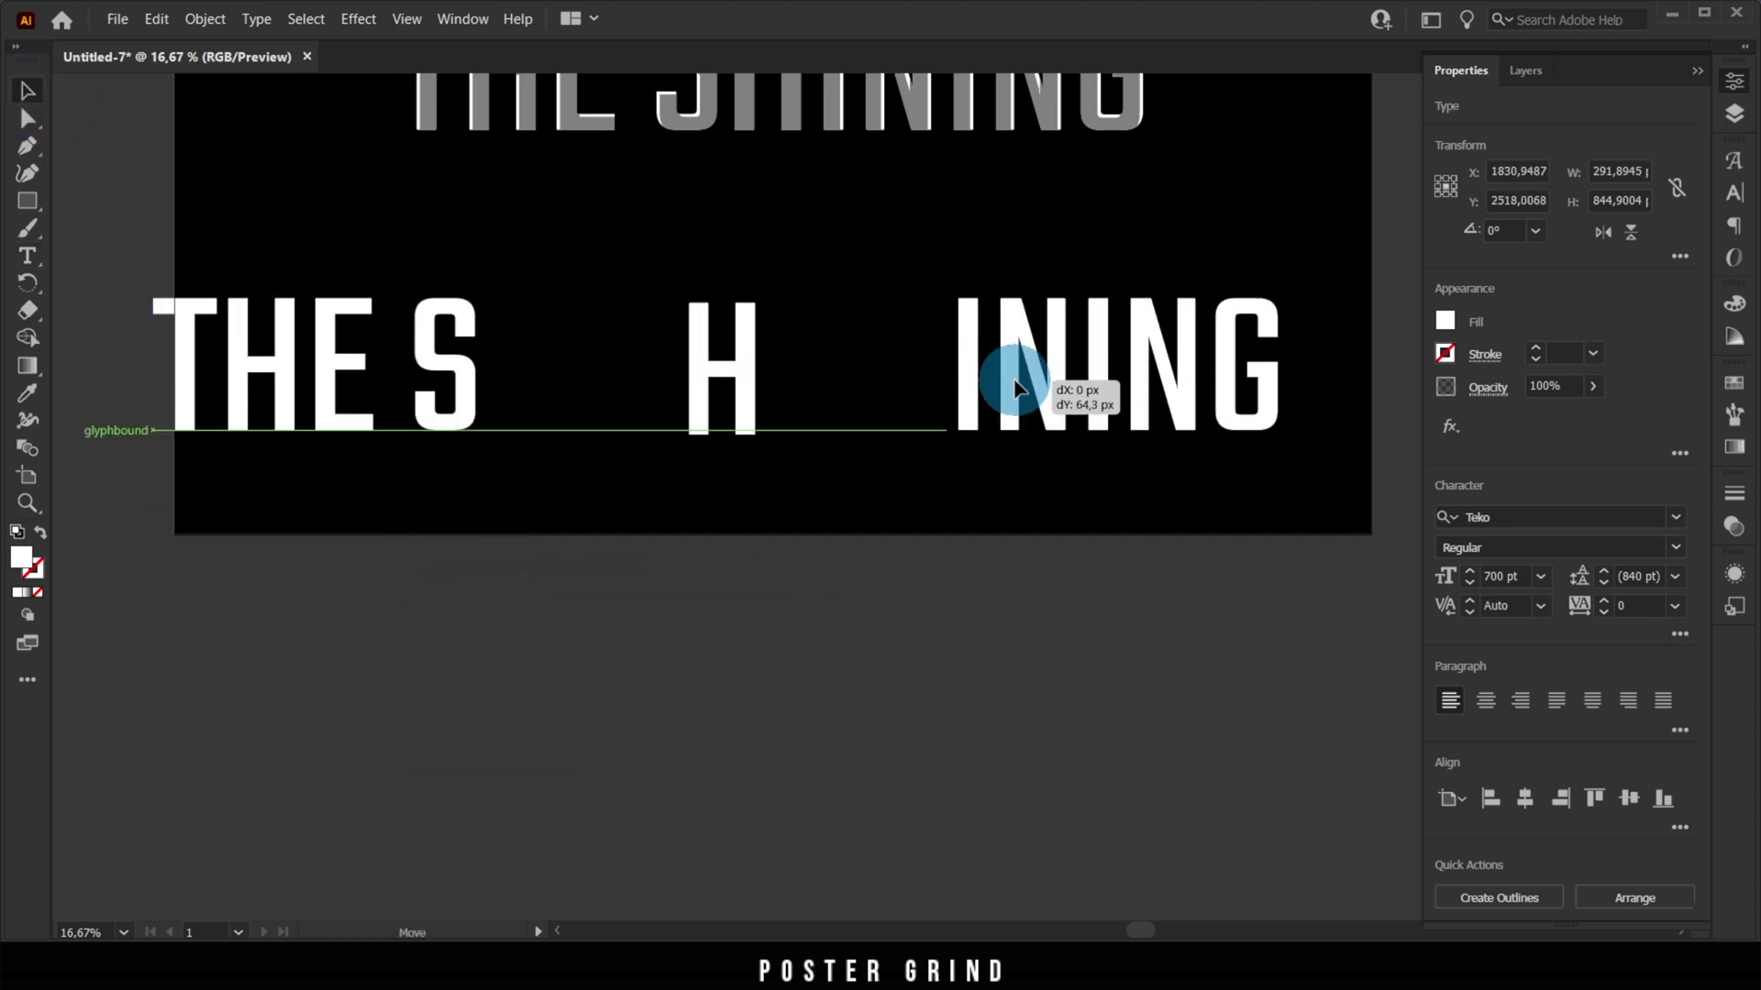
# Duplicate the white "THE S", "H" and "INING" row below itself and fill the copies with orange
pyautogui.scroll(-2, 1014, 491)
pyautogui.scroll(-2, 1016, 500)
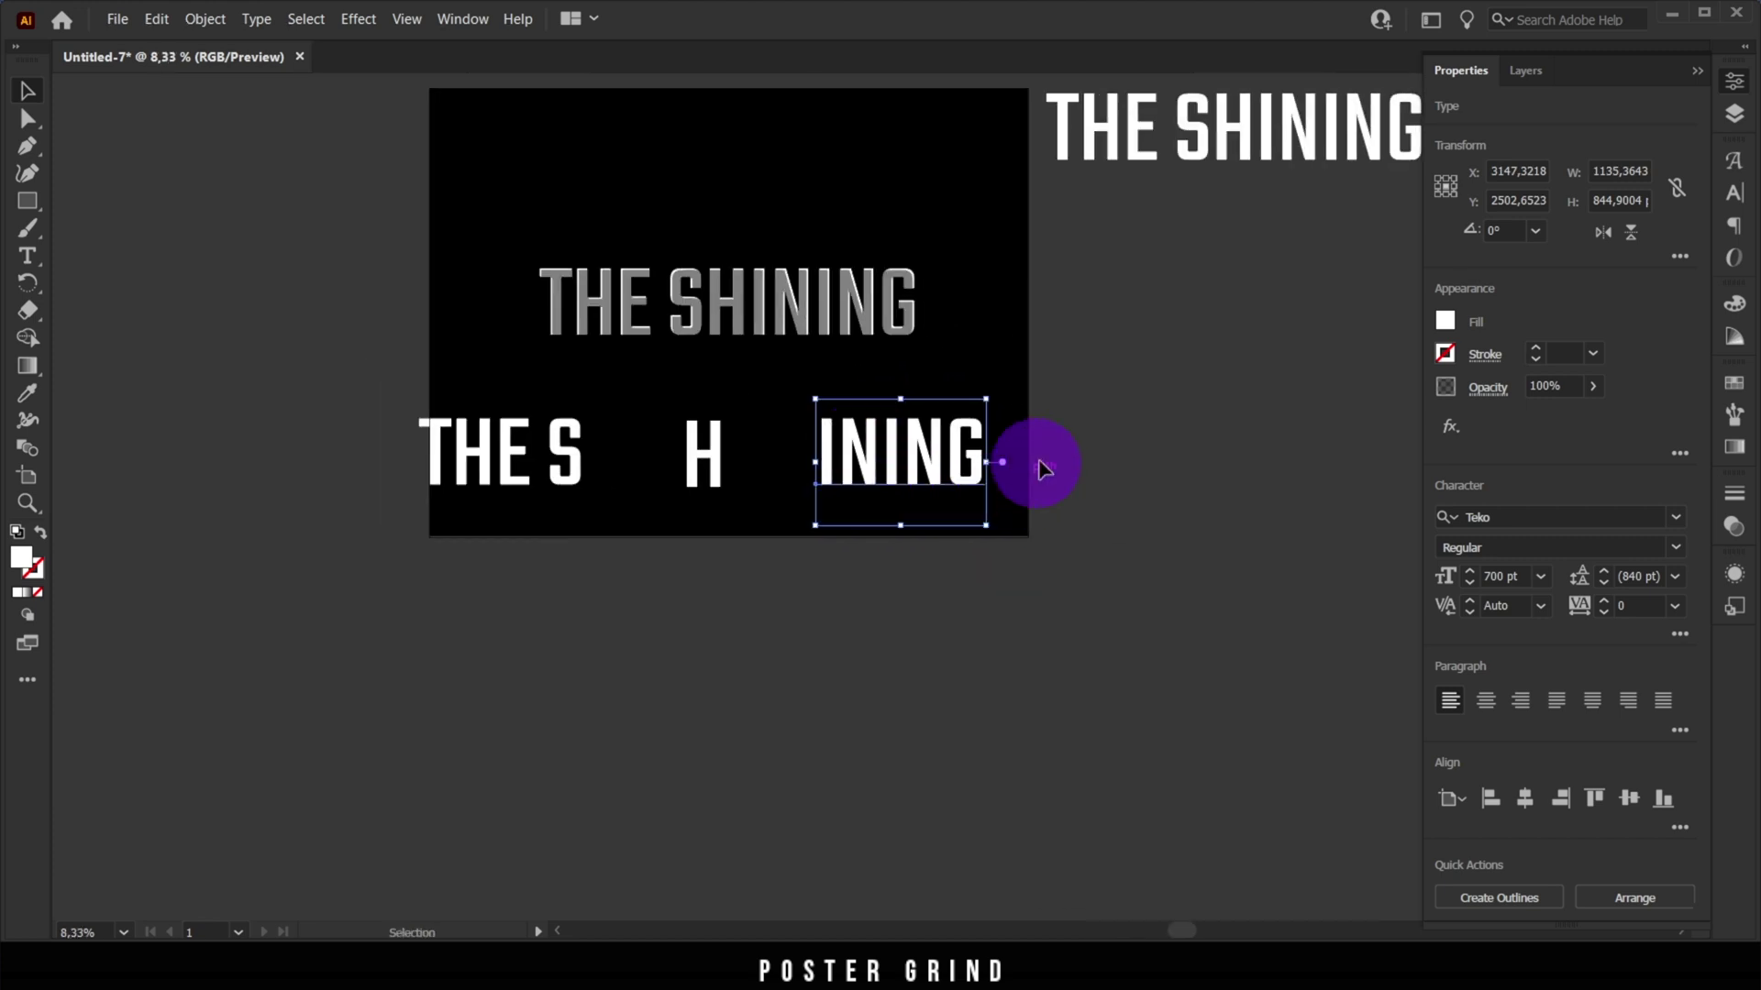
pyautogui.moveTo(510, 531); pyautogui.dragTo(491, 542)
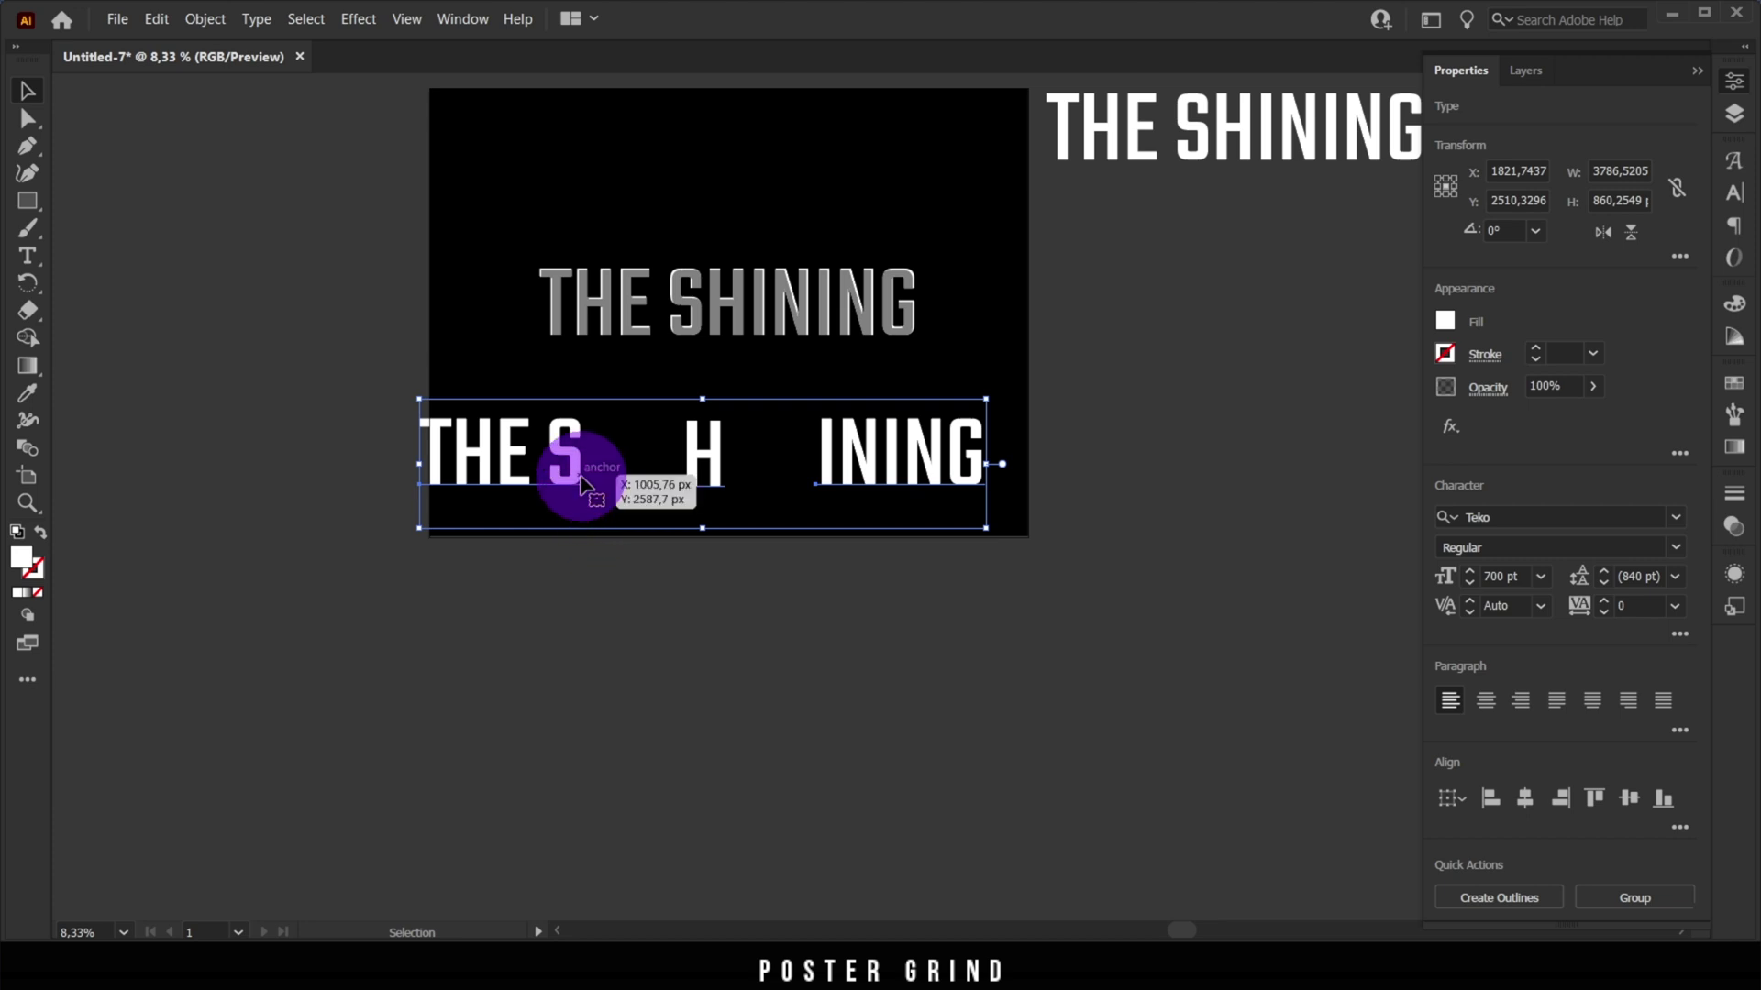
pyautogui.moveTo(582, 481); pyautogui.dragTo(582, 603)
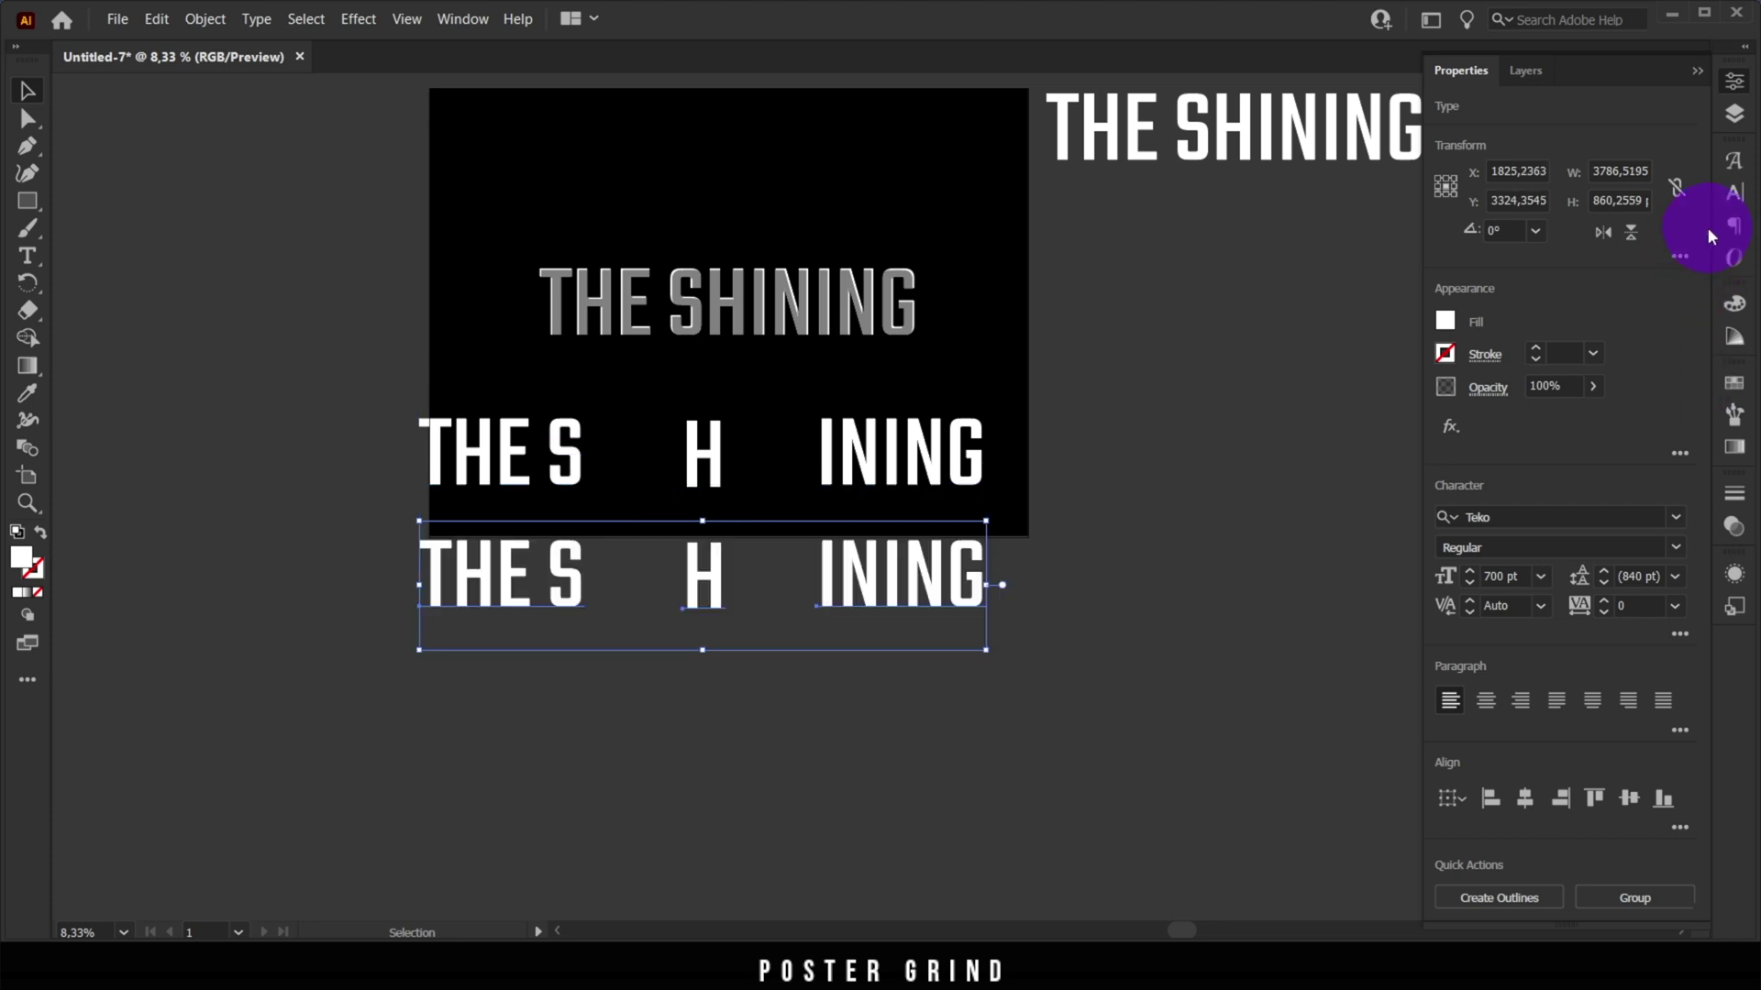
pyautogui.click(1746, 392)
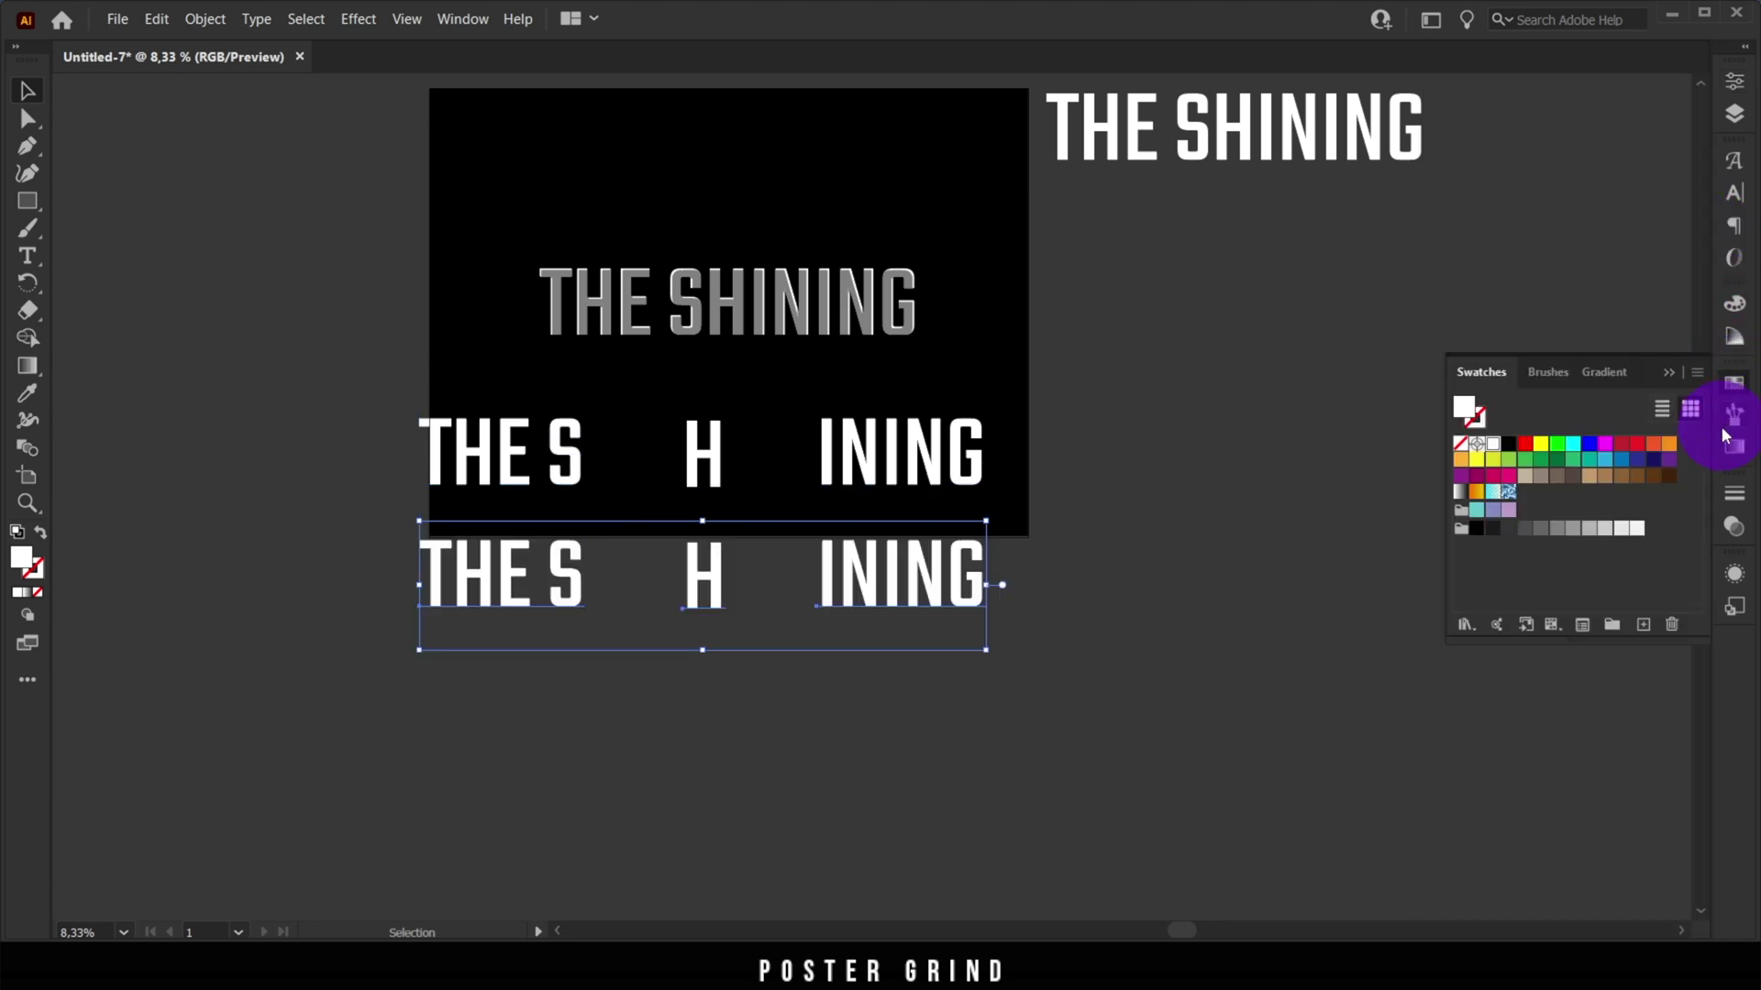
pyautogui.click(1672, 449)
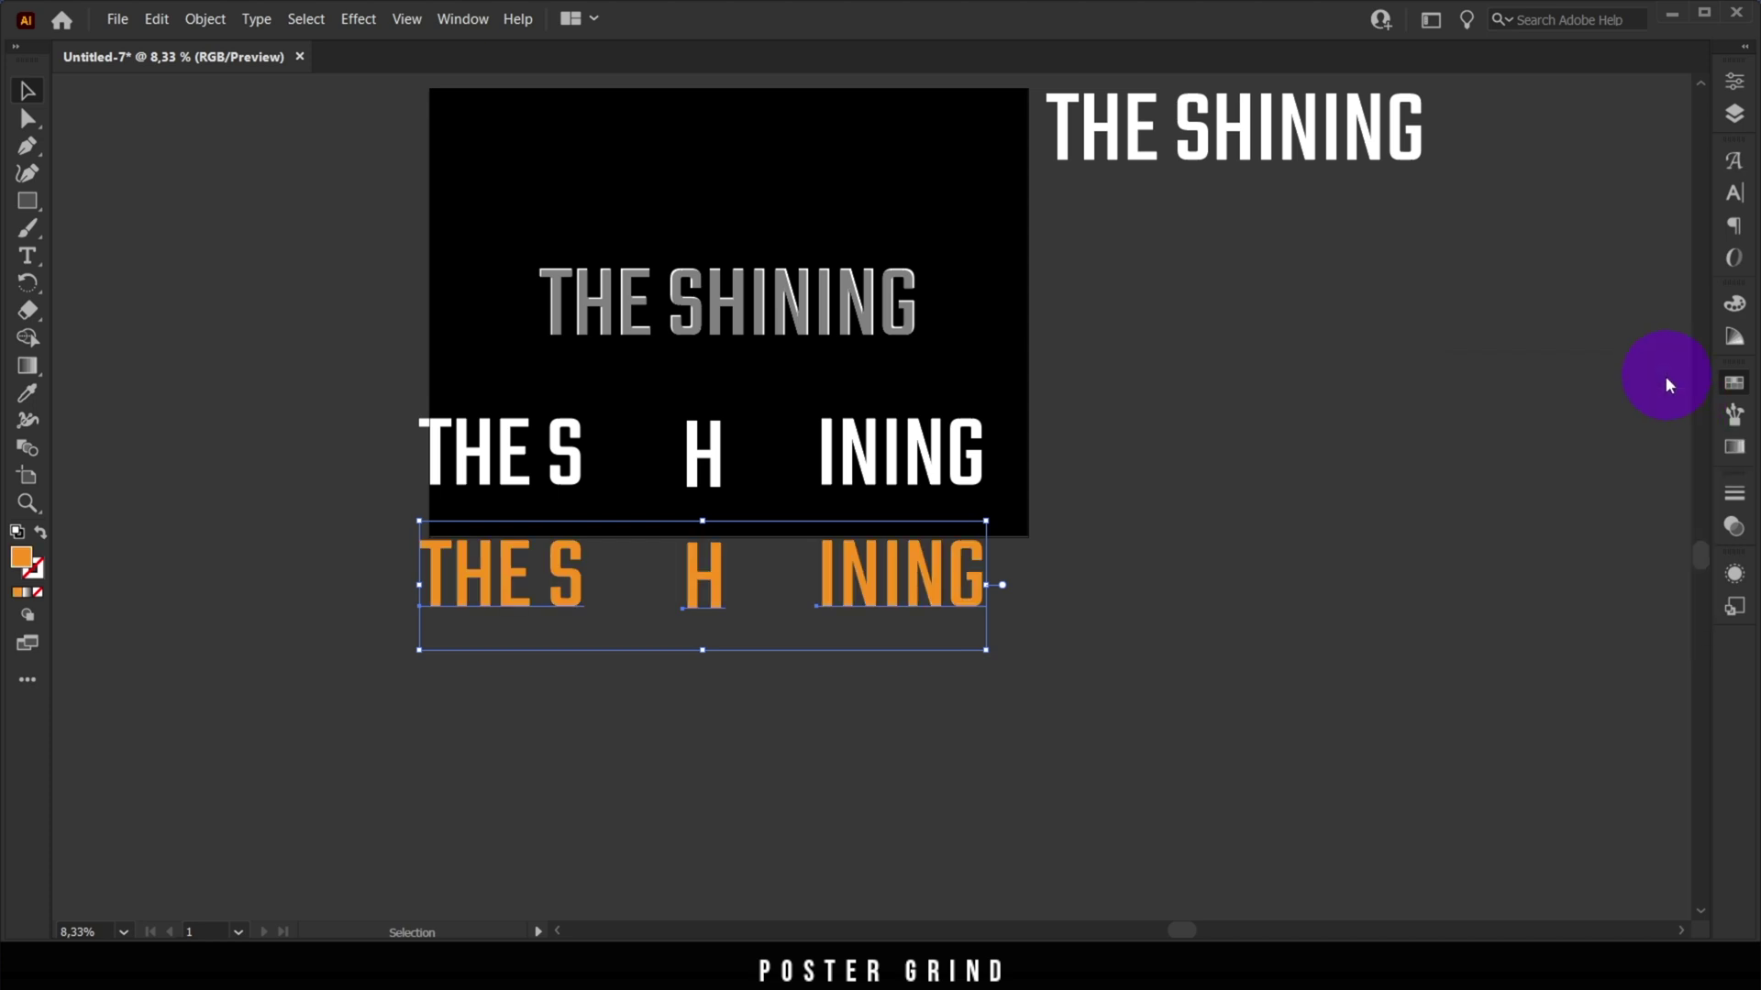
# Align the orange "THE S" with the white "THE S" by their horizontal and vertical centres so they overlap exactly
pyautogui.hotkey('ctrl', '=')
pyautogui.hotkey('ctrl', '=')
pyautogui.moveTo(452, 413); pyautogui.dragTo(692, 641)
pyautogui.click(691, 745)
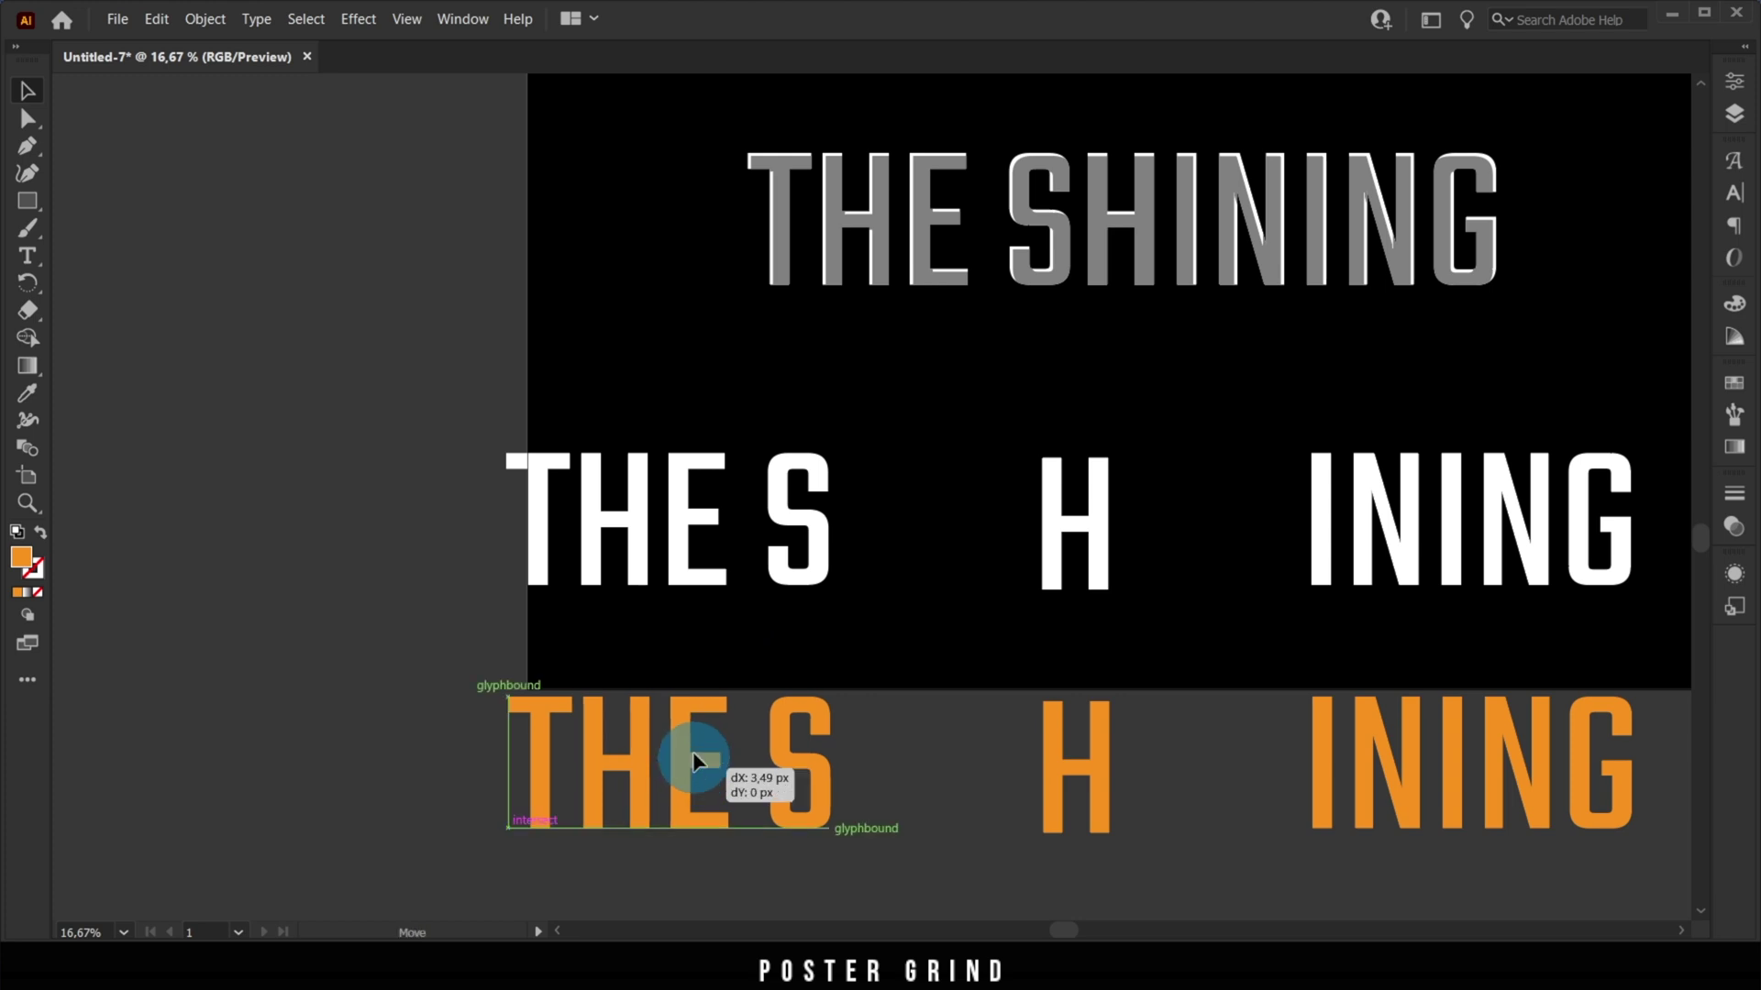
pyautogui.moveTo(691, 777); pyautogui.dragTo(696, 693)
pyautogui.keyDown('shift'); pyautogui.click(754, 504); pyautogui.keyUp('shift')
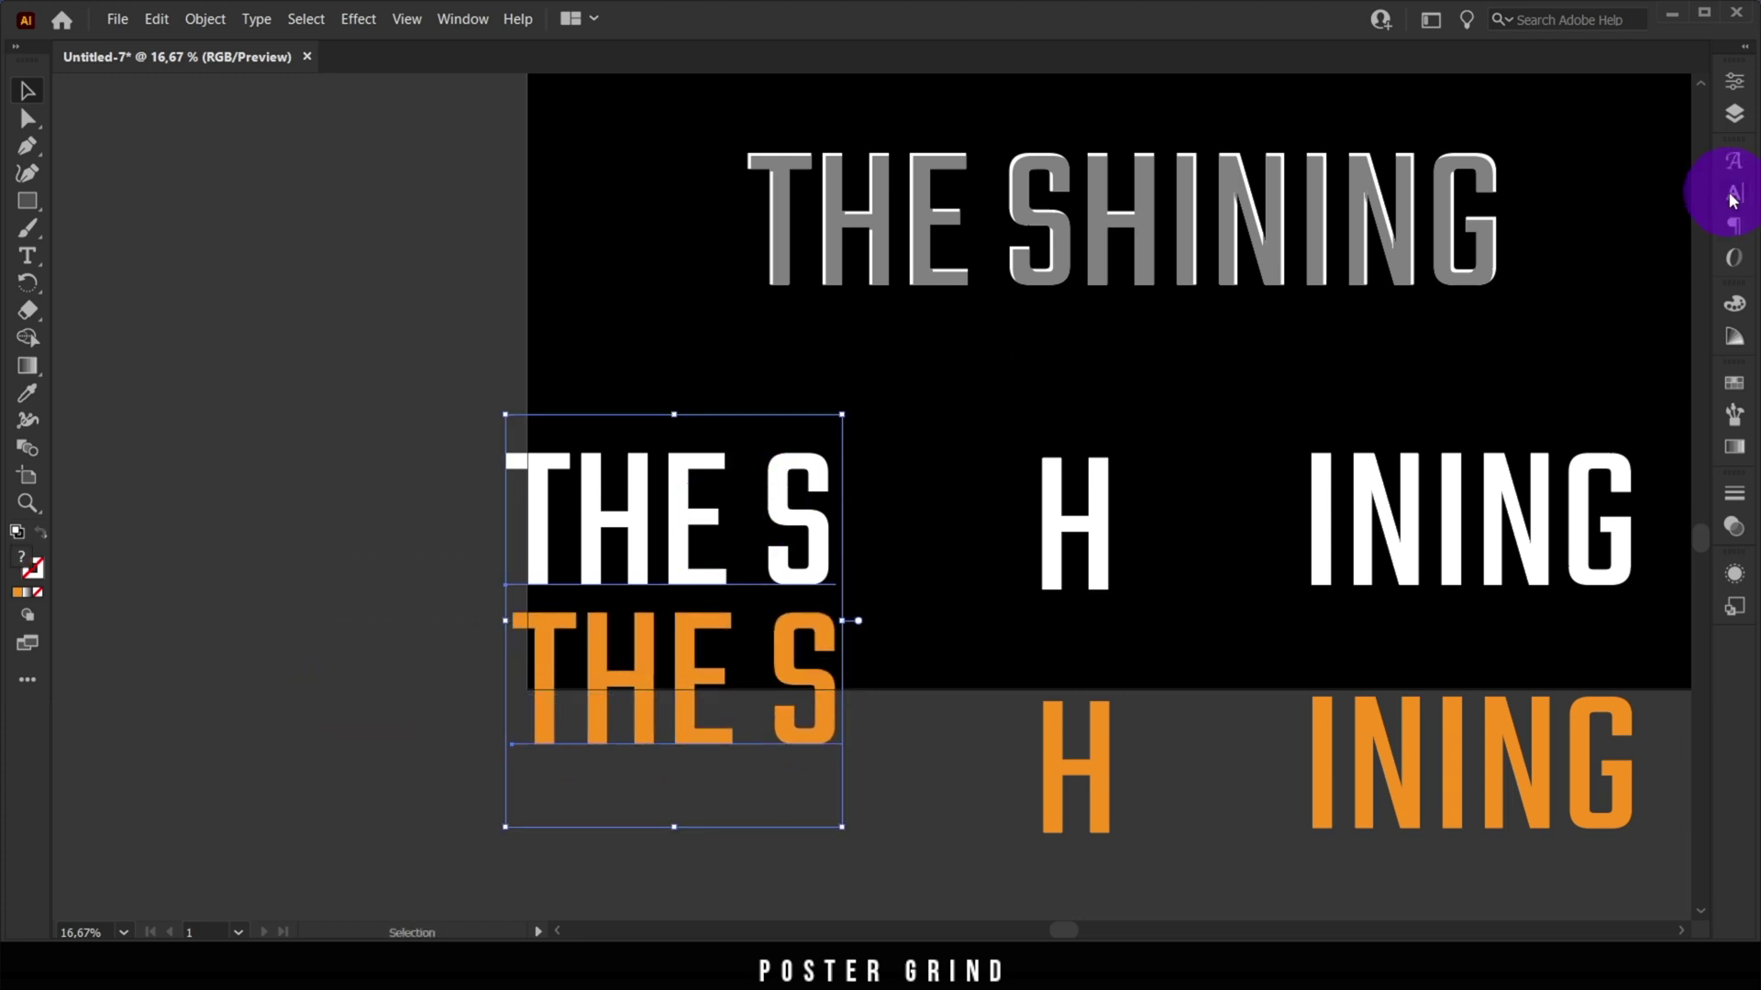
pyautogui.click(1739, 88)
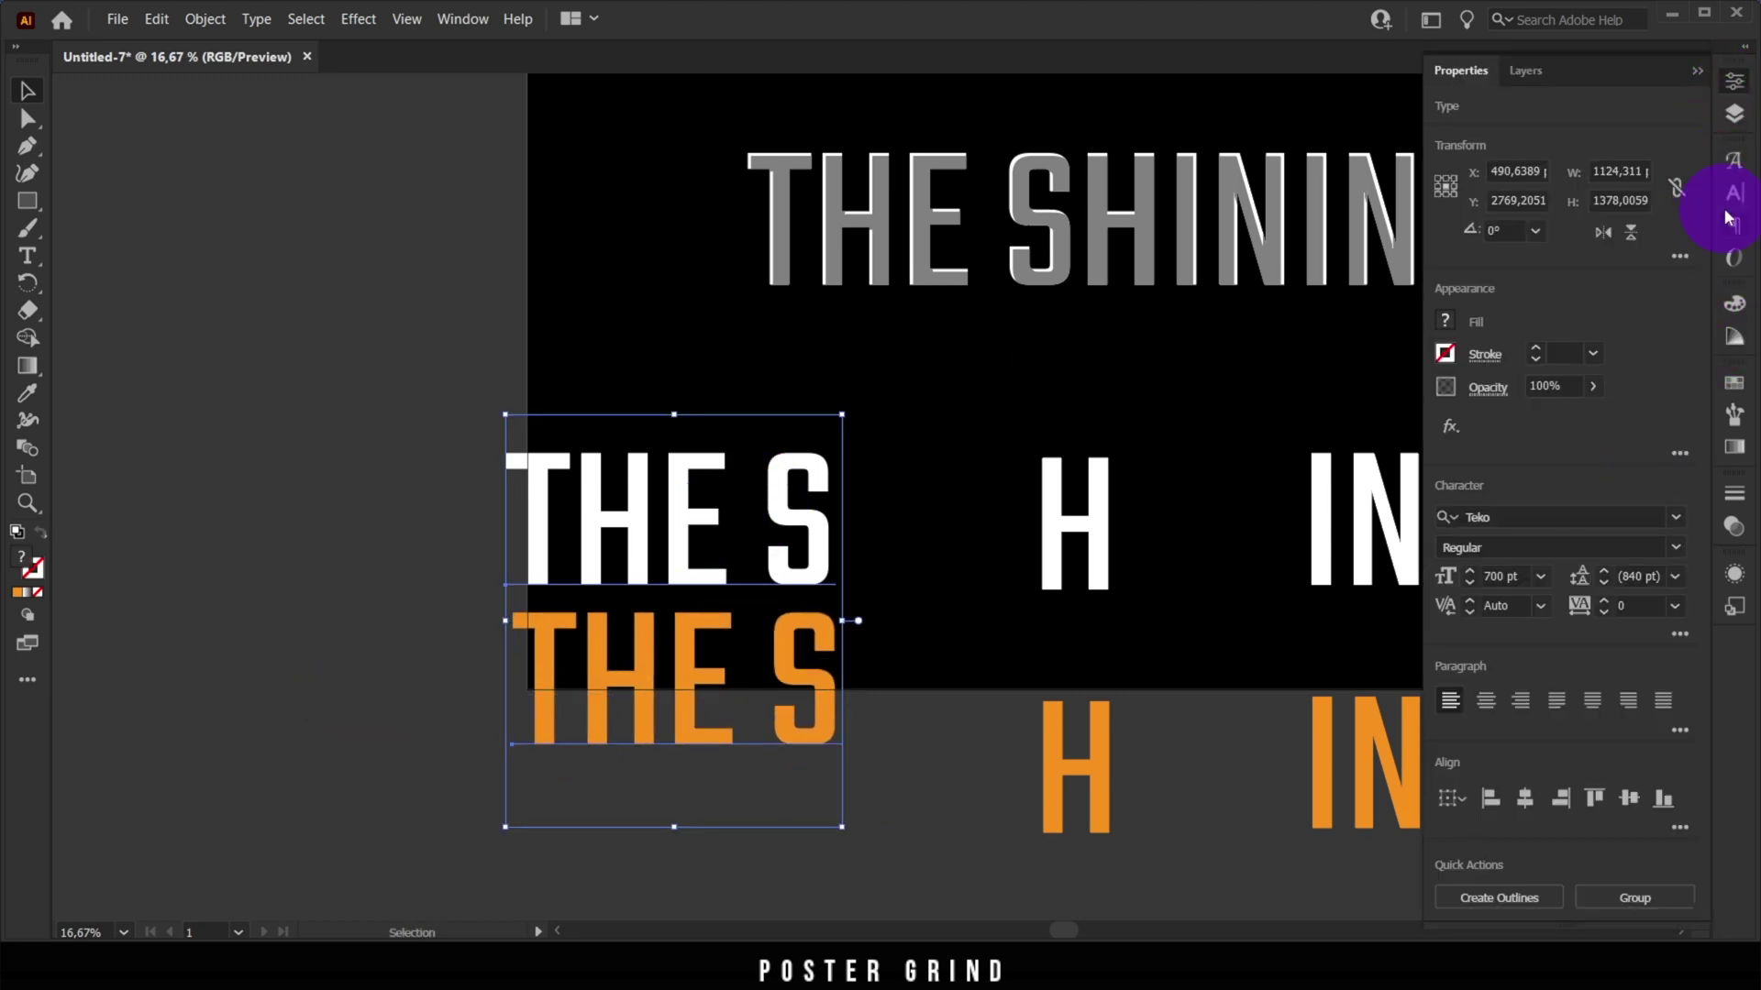
pyautogui.click(1525, 796)
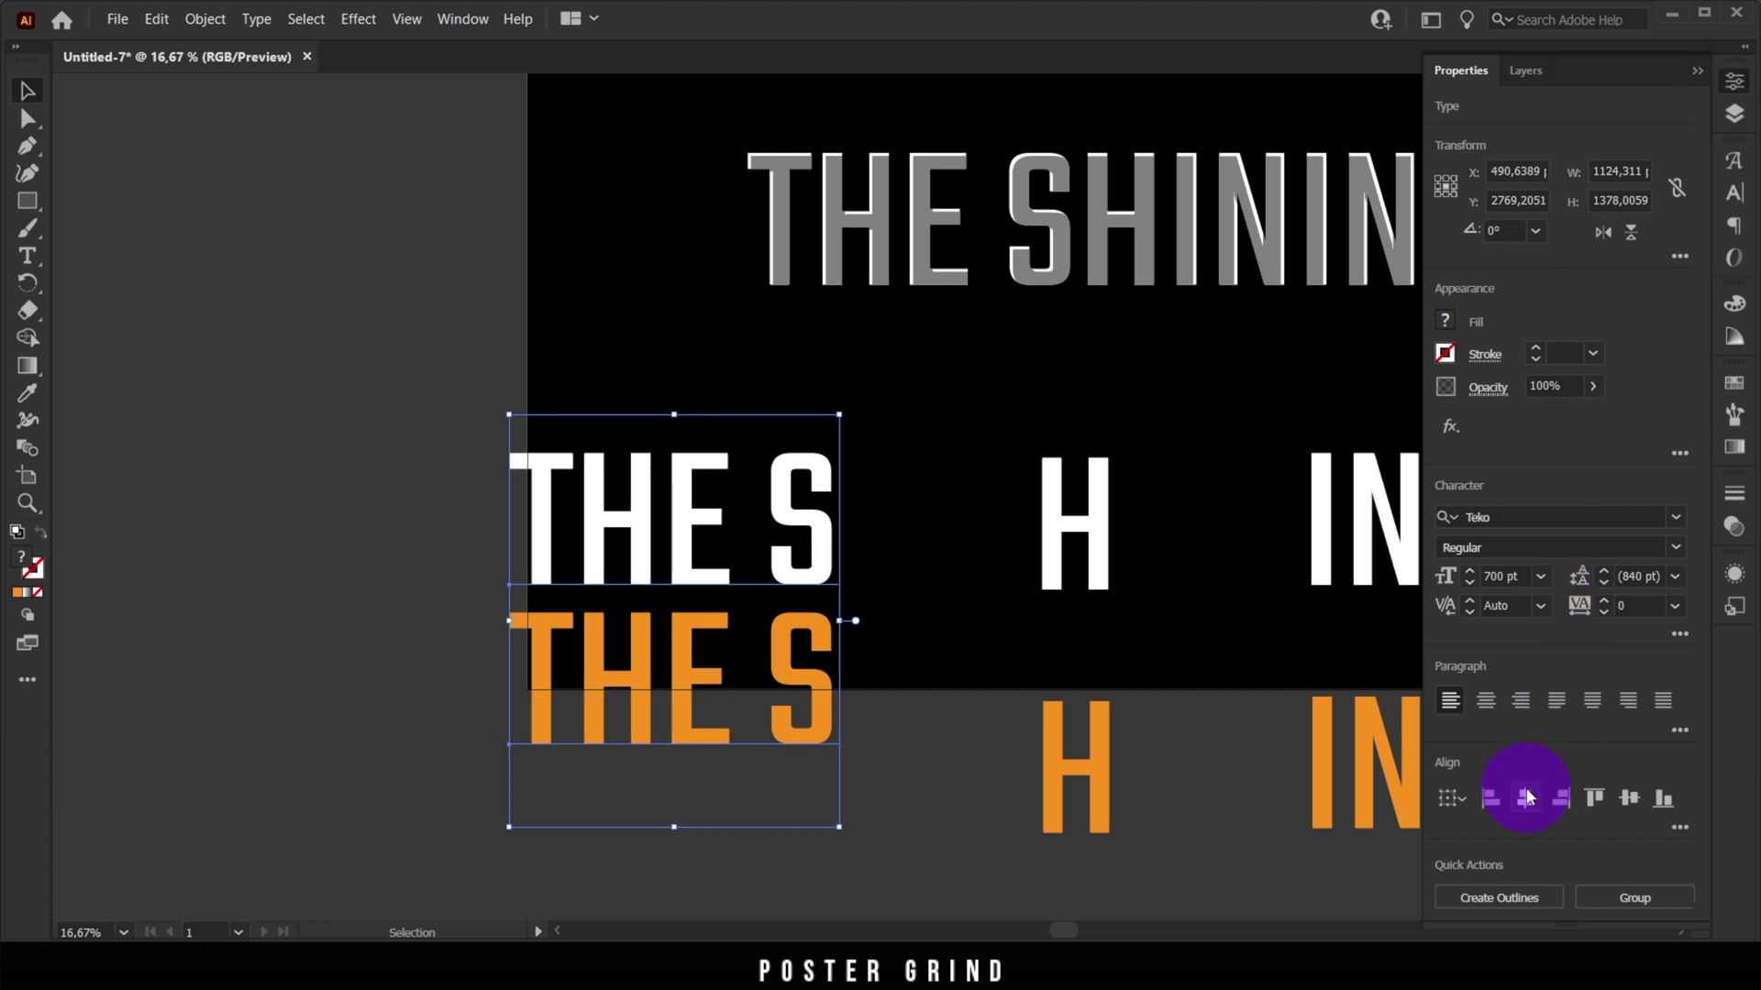
pyautogui.click(1628, 798)
# Offset the orange "THE S" 20 px to the right and 20 px down from the white copy beneath it
pyautogui.scroll(3, 590, 696)
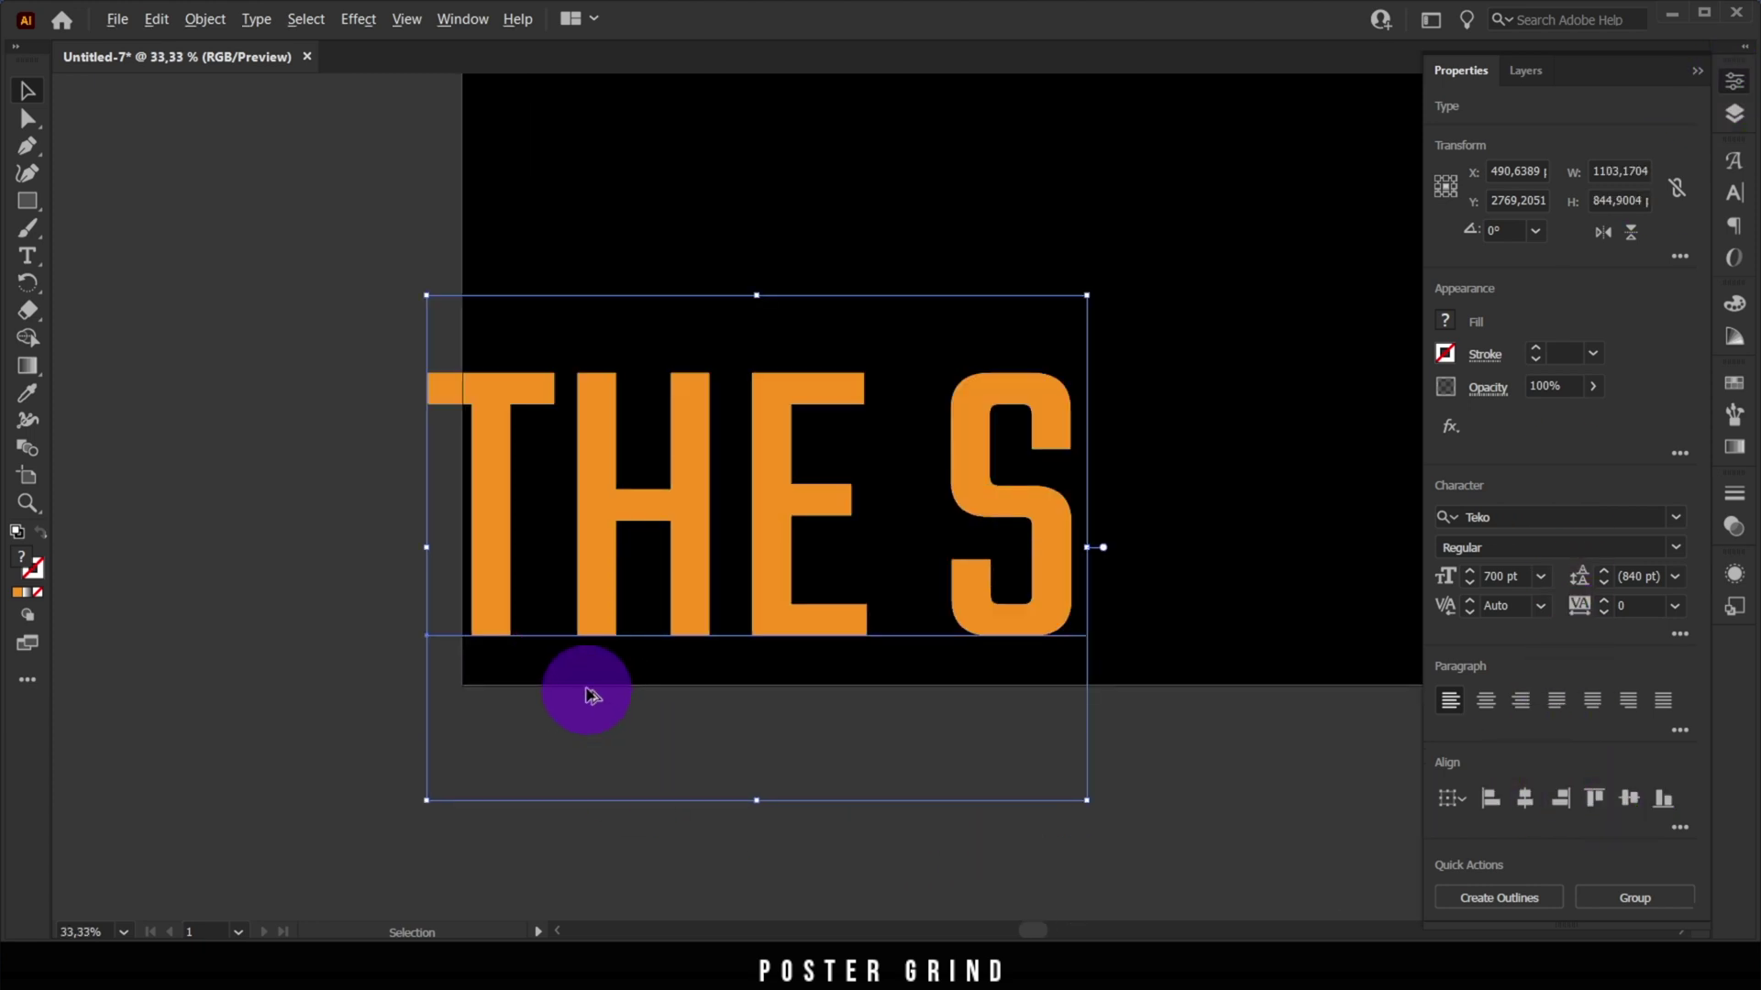
pyautogui.click(304, 541)
pyautogui.press('Down')
pyautogui.press('Down')
pyautogui.press('Down')
pyautogui.press('Down')
pyautogui.press('Down')
pyautogui.press('Down')
pyautogui.press('Down')
pyautogui.press('Down')
pyautogui.press('Down')
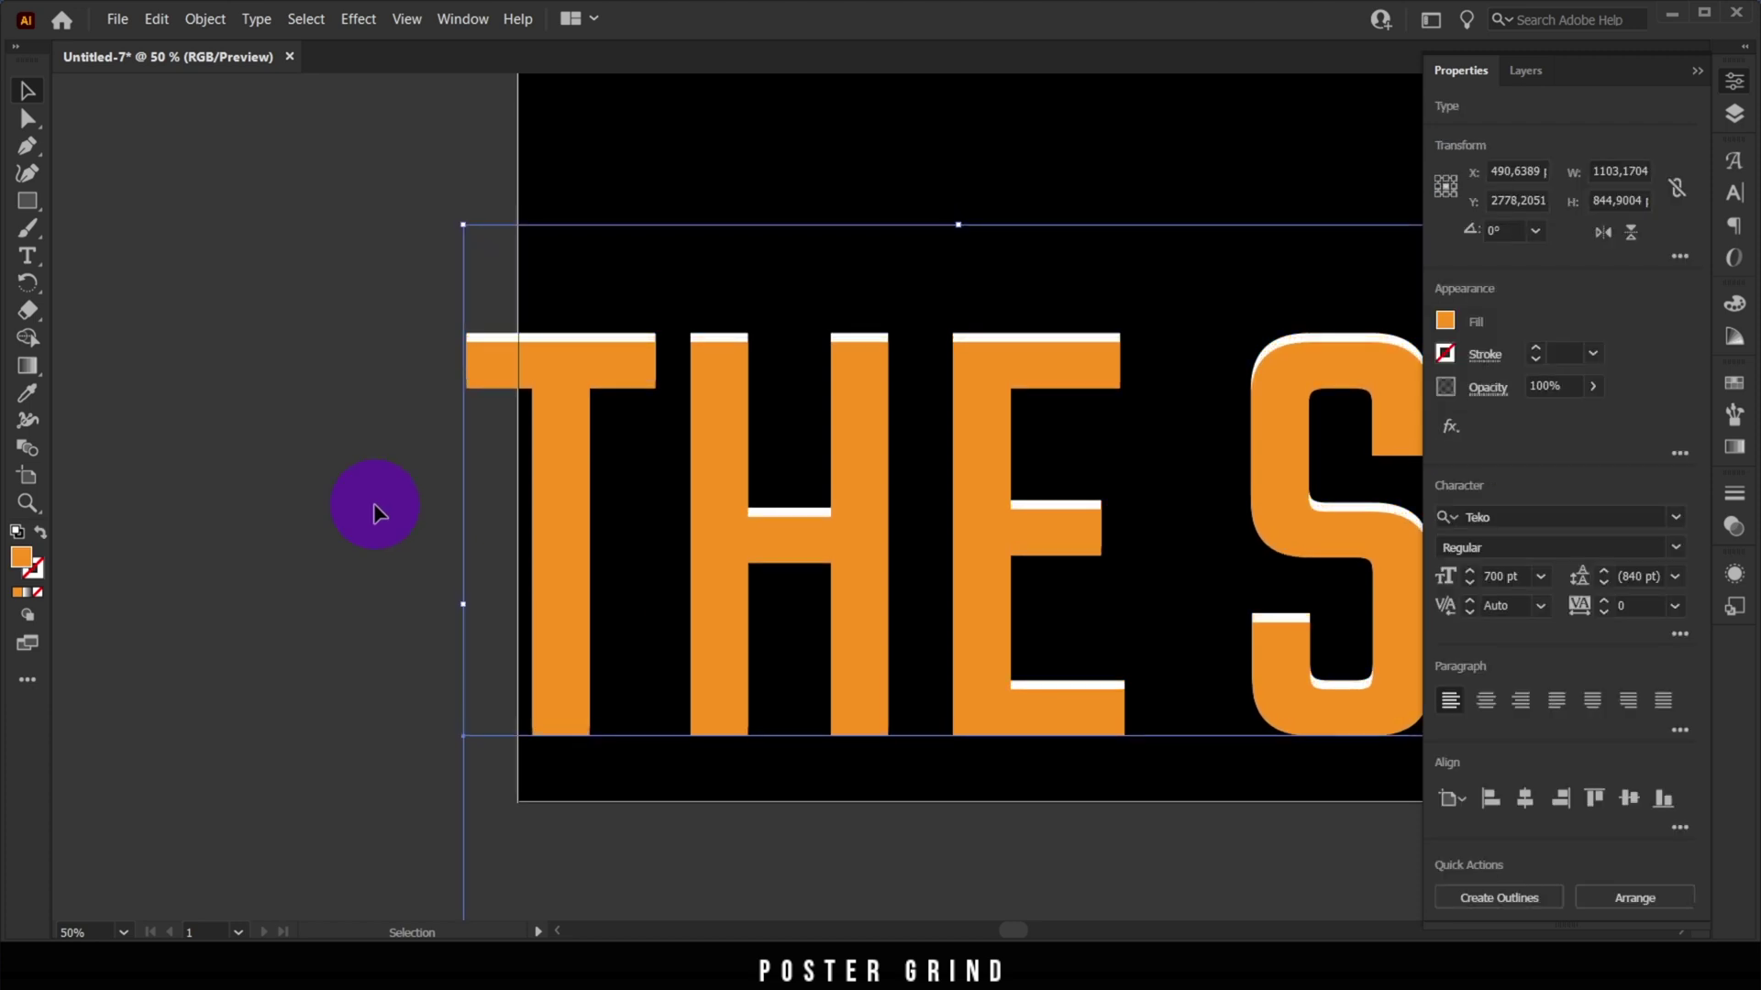
pyautogui.press('Right')
pyautogui.press('Right')
pyautogui.press('Right')
pyautogui.press('Right')
pyautogui.press('Right')
pyautogui.press('Right')
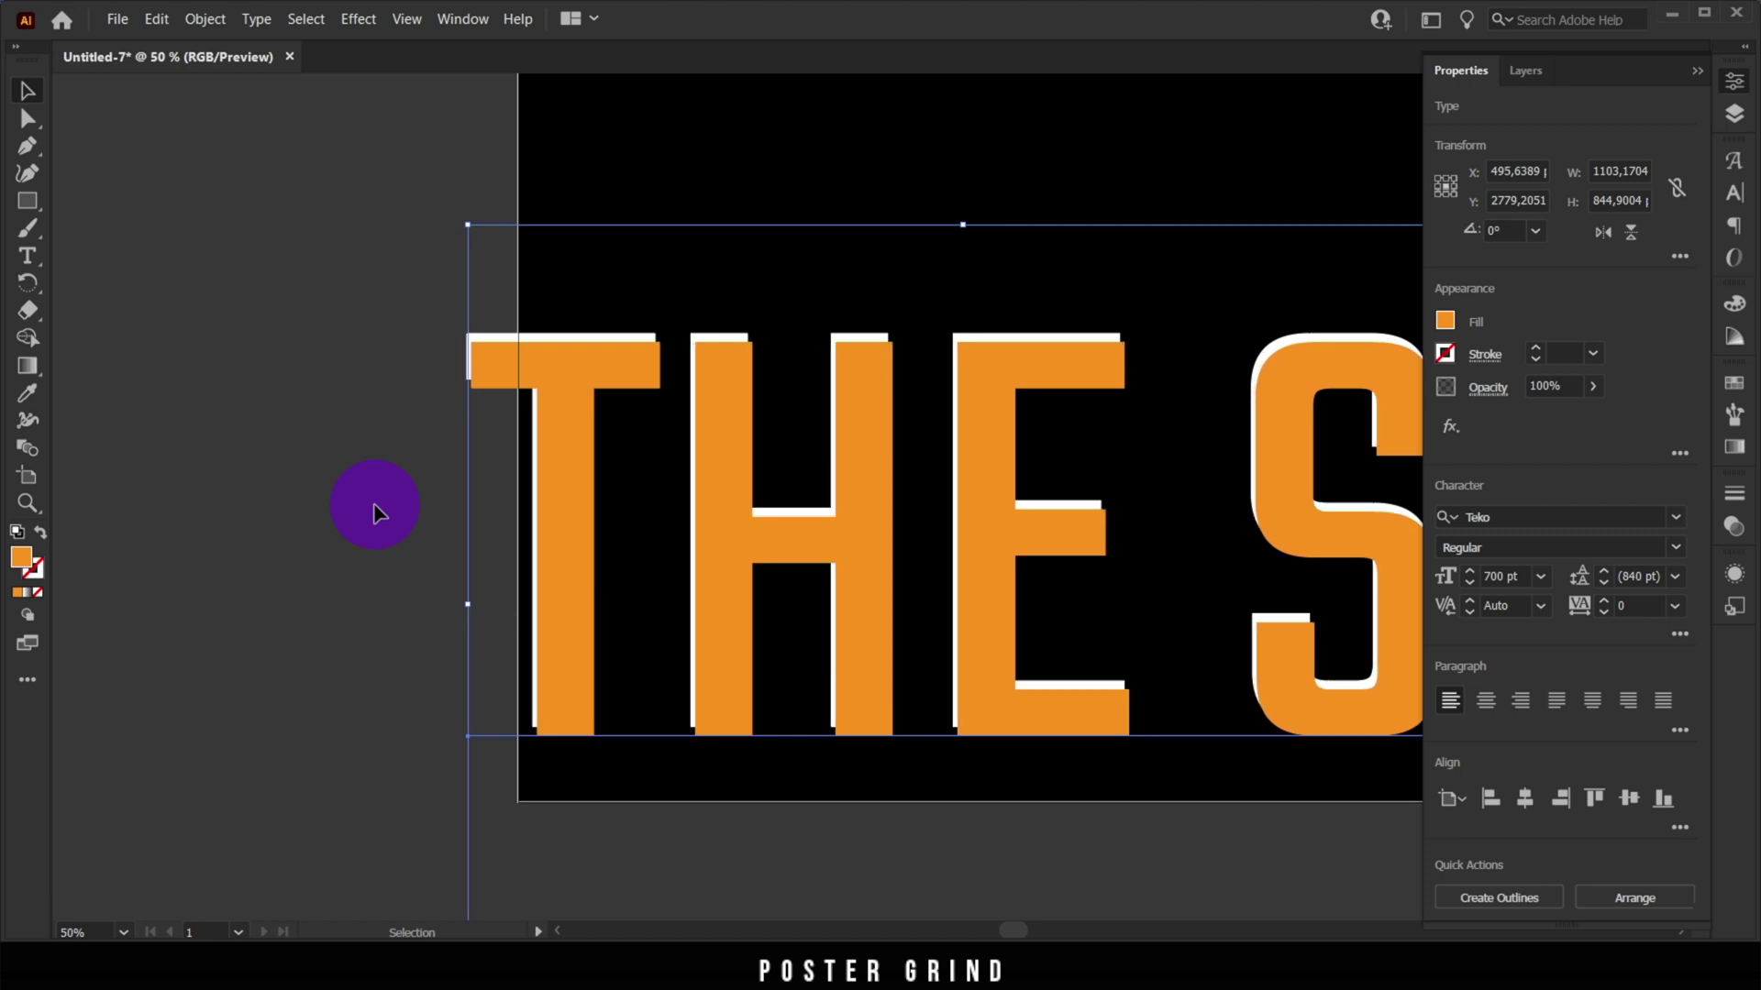
pyautogui.press('Right')
pyautogui.press('Right')
pyautogui.press('Right')
pyautogui.press('Right')
pyautogui.press('space')
pyautogui.moveTo(881, 482); pyautogui.dragTo(684, 397)
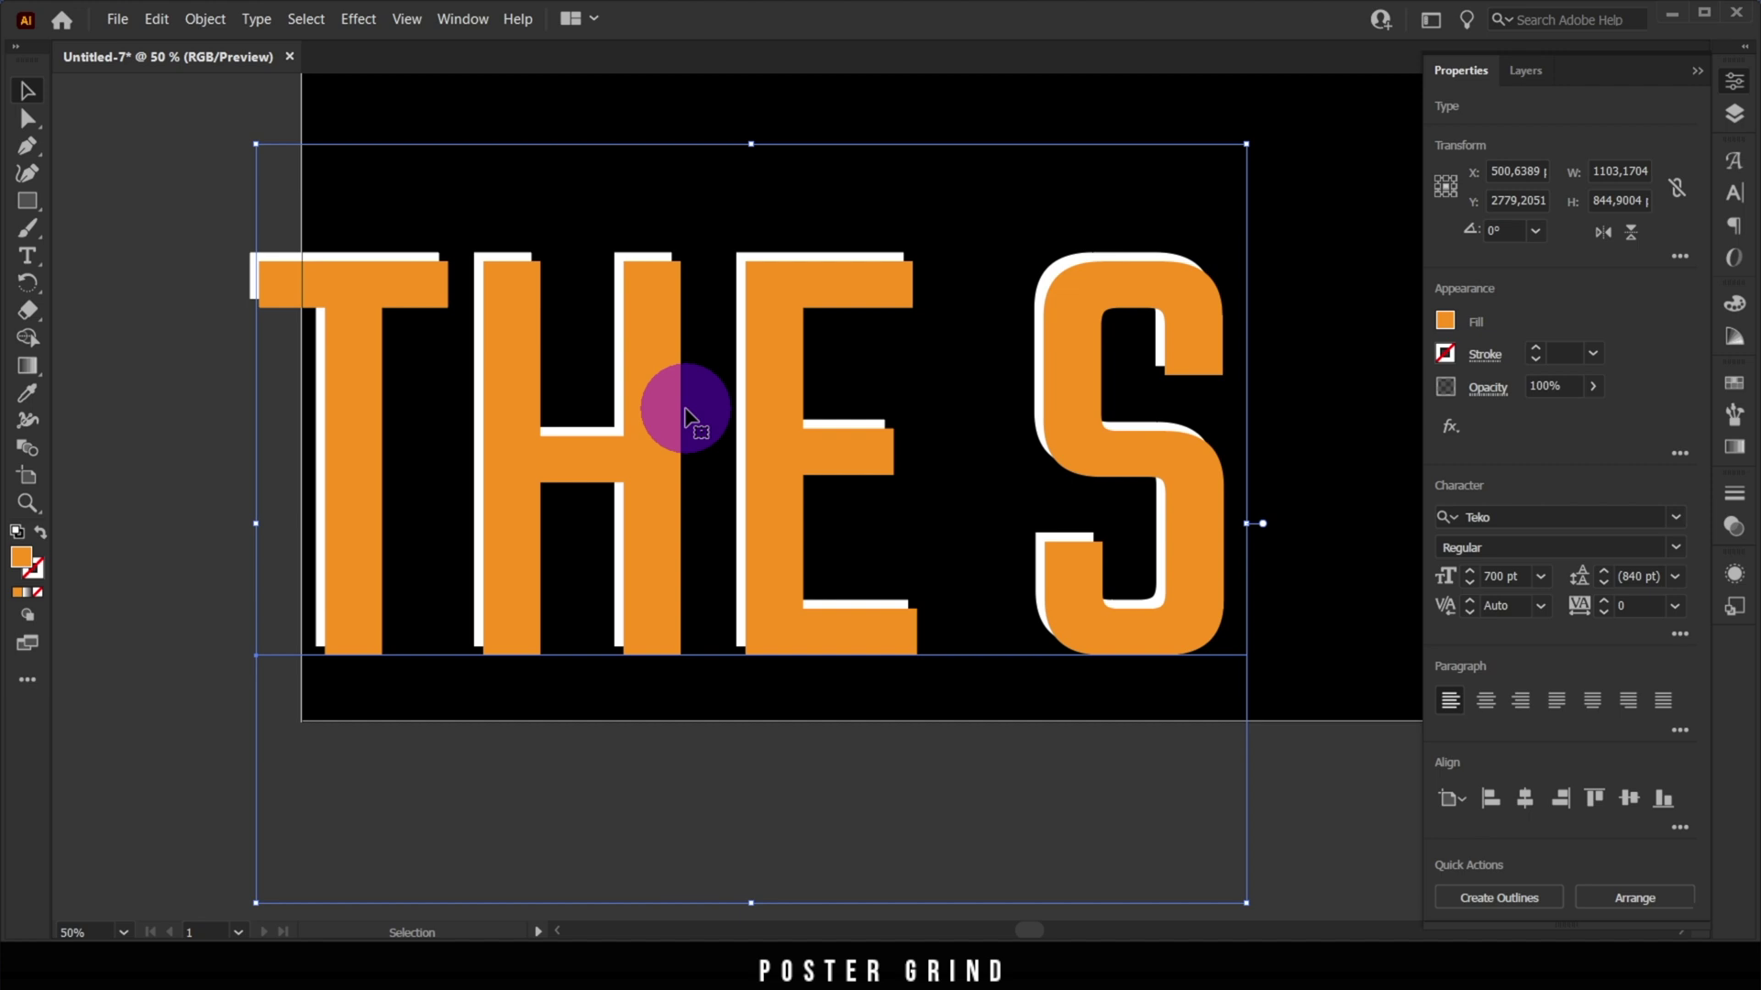
pyautogui.hotkey('shift', 'Right')
pyautogui.hotkey('shift', 'Right')
pyautogui.hotkey('shift', 'Down')
pyautogui.hotkey('shift', 'Down')
# Make a clipping mask from the overlapping orange and white "THE S" texts
pyautogui.hotkey('ctrl', '-')
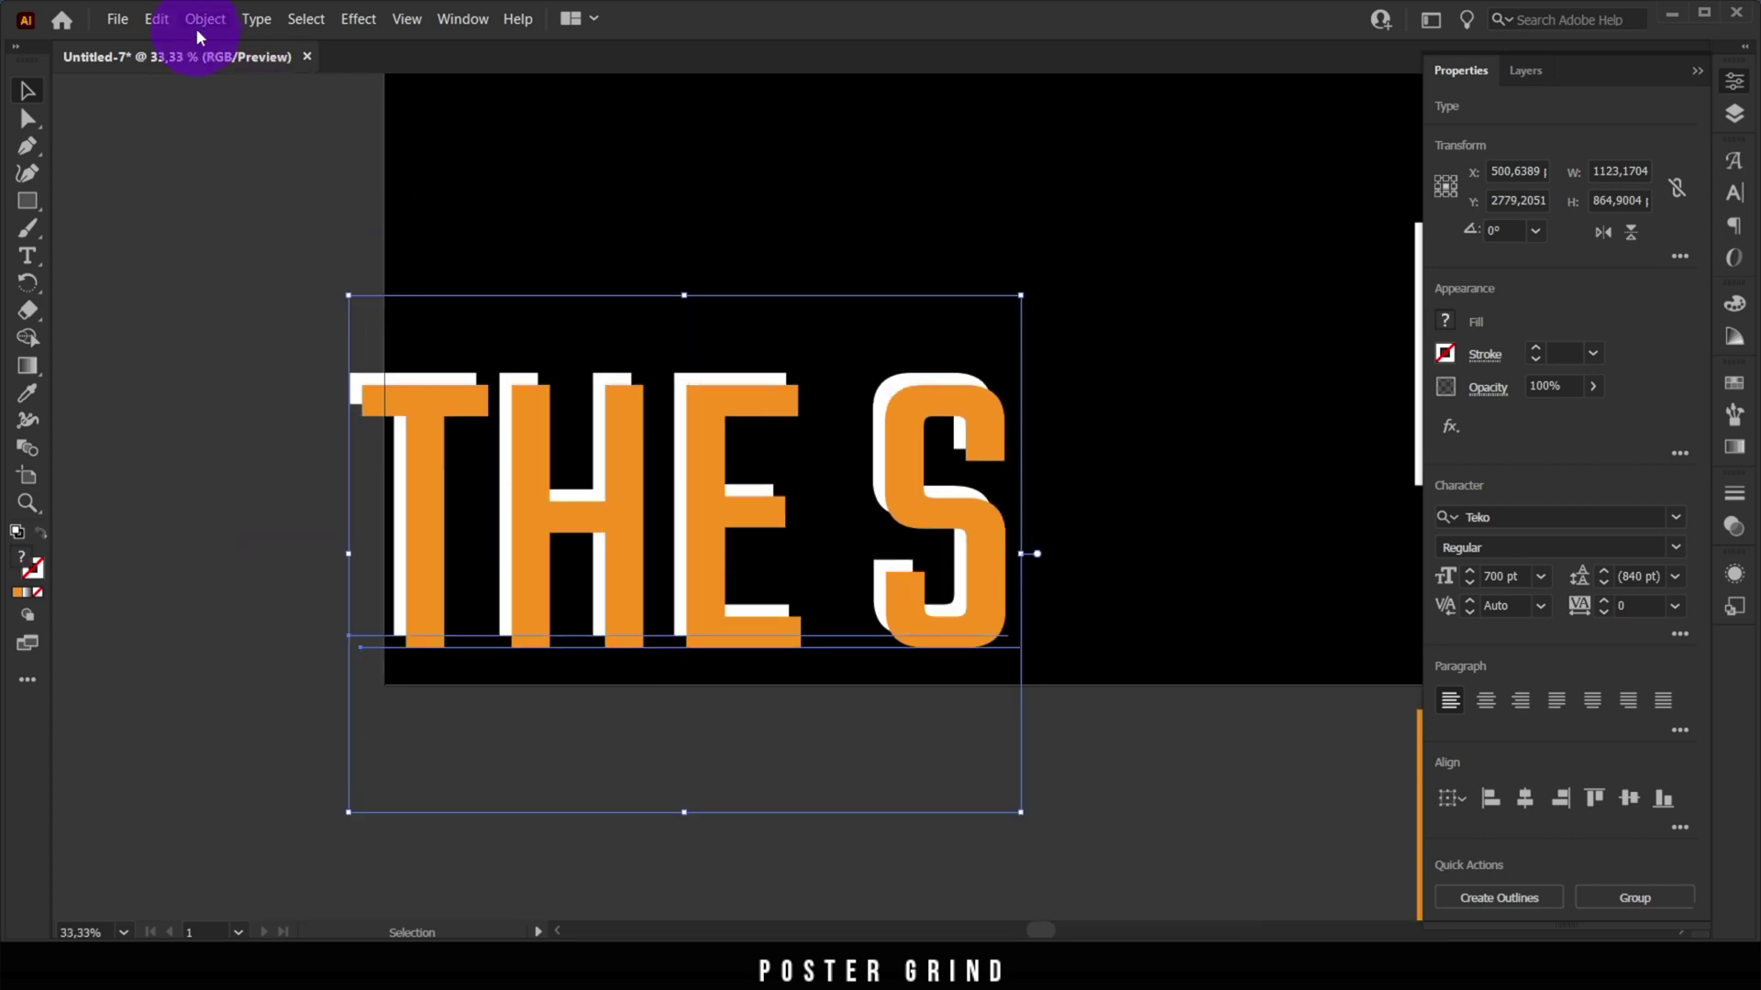
pyautogui.click(199, 37)
pyautogui.moveTo(405, 719)
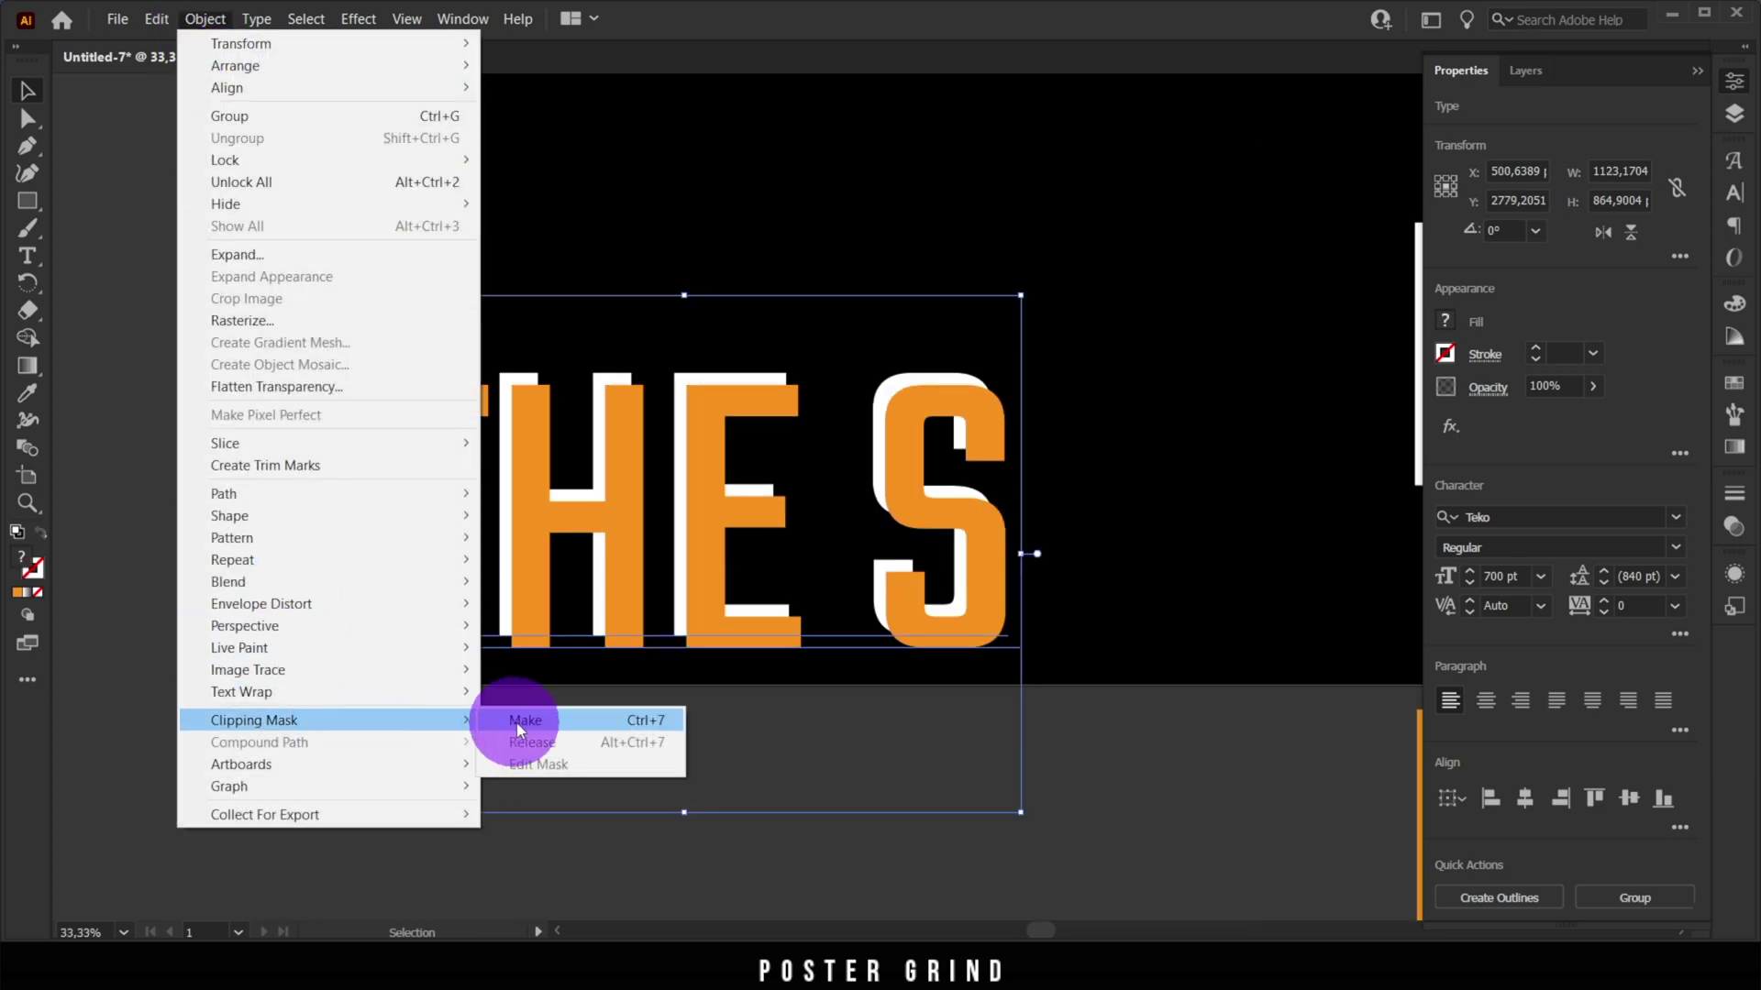
pyautogui.click(510, 723)
# Move the white "THE S" clip group up to the layered title and bring it to the front
pyautogui.hotkey('ctrl', '-')
pyautogui.moveTo(1043, 409); pyautogui.dragTo(937, 592)
pyautogui.moveTo(796, 767); pyautogui.dragTo(925, 480)
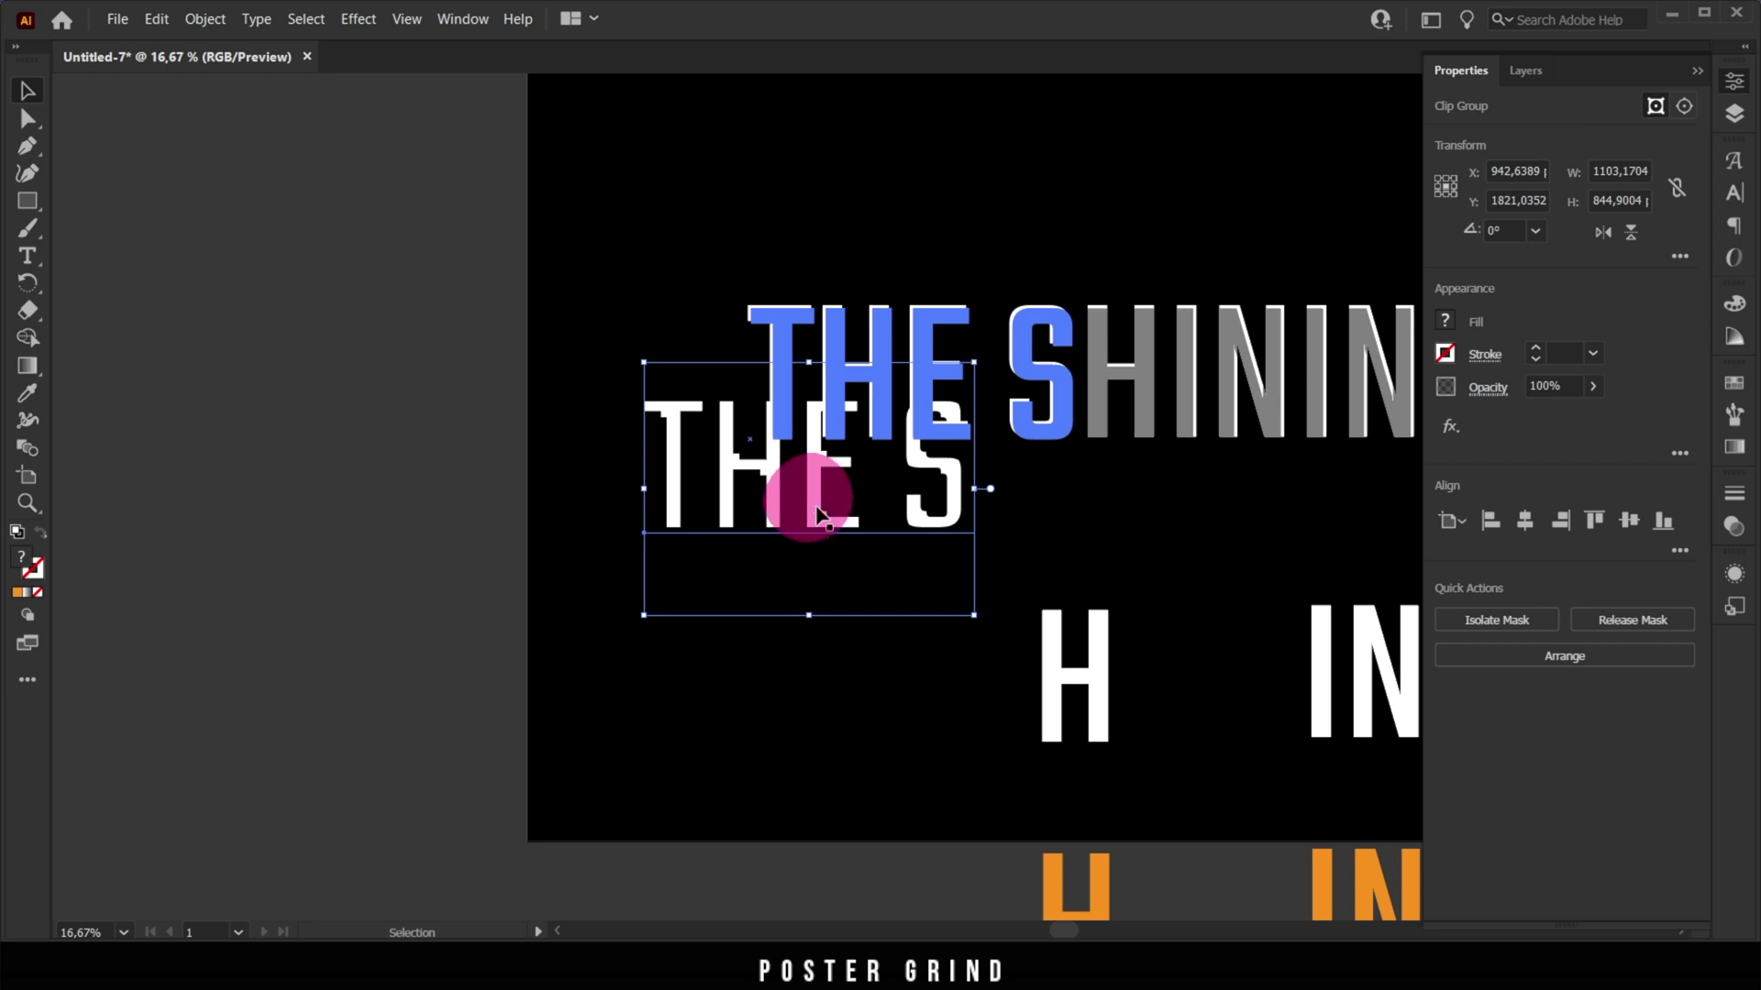
pyautogui.rightClick(817, 510)
pyautogui.moveTo(946, 779)
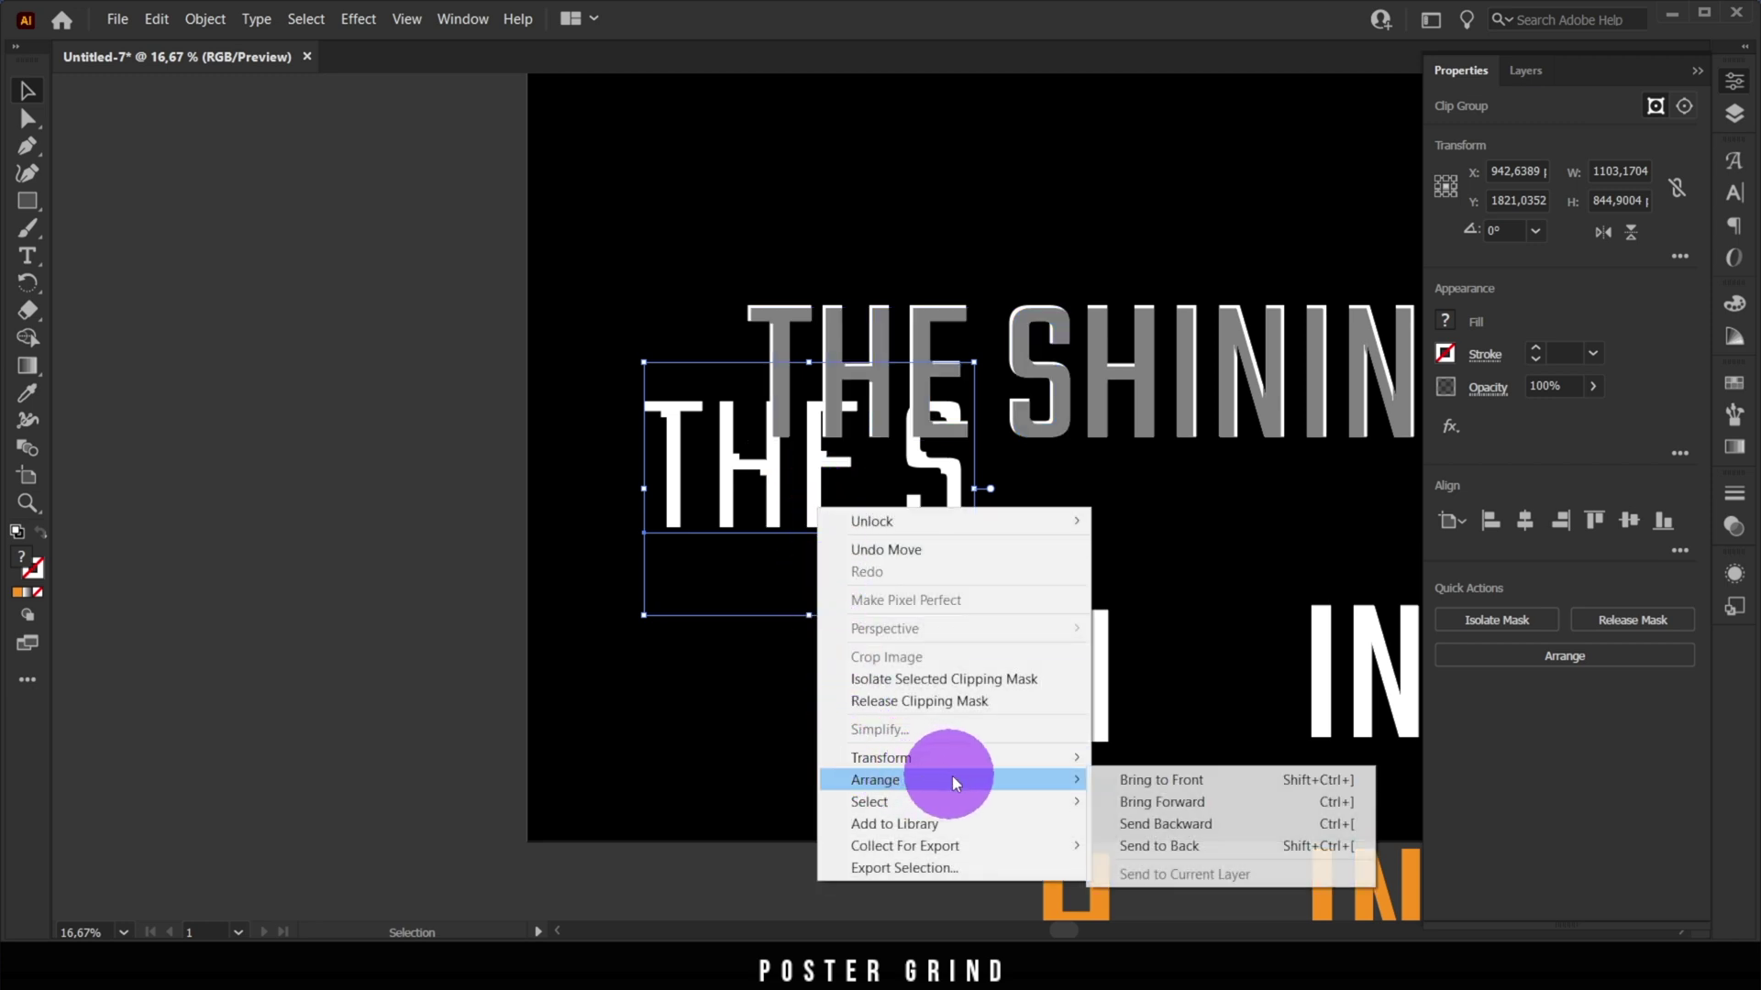
pyautogui.click(1105, 779)
# Fit the white "THE S" clip group onto the title's grey "THE S", lining up the bottom and right edges
pyautogui.moveTo(941, 511); pyautogui.dragTo(1033, 422)
pyautogui.scroll(2, 854, 439)
pyautogui.moveTo(825, 370); pyautogui.dragTo(641, 476)
pyautogui.scroll(1, 727, 503)
pyautogui.moveTo(770, 550); pyautogui.dragTo(760, 606)
pyautogui.click(778, 607)
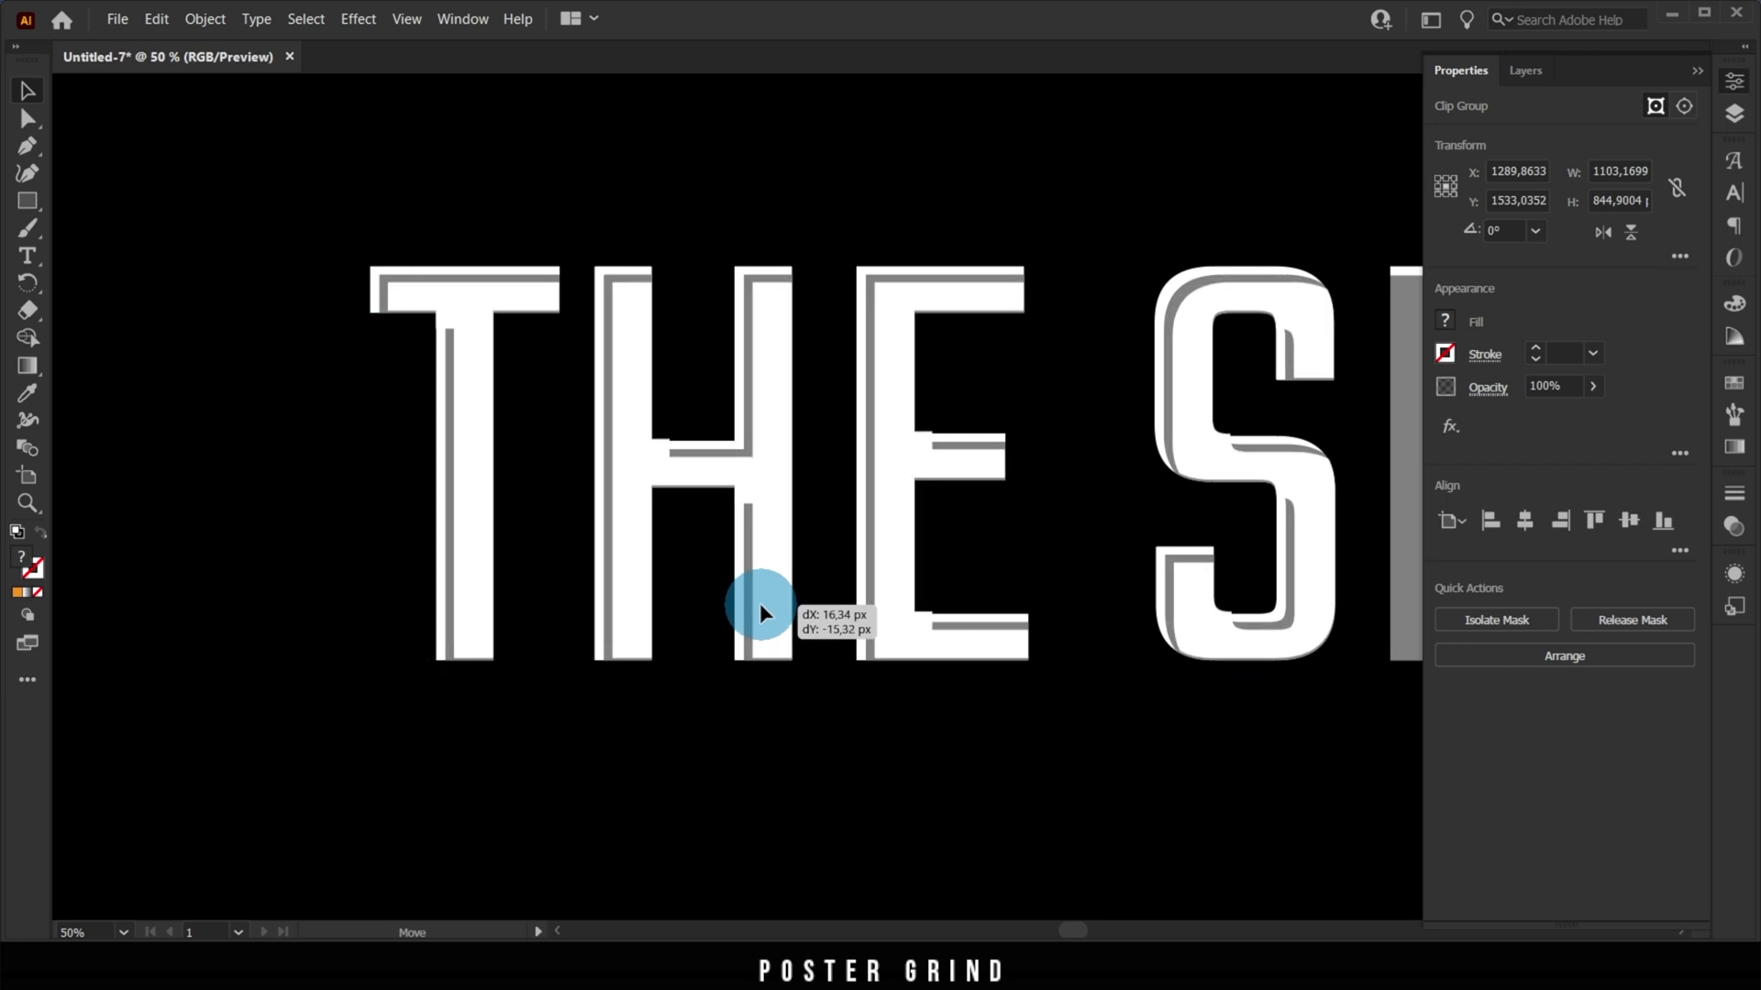
pyautogui.scroll(3, 759, 612)
pyautogui.moveTo(766, 669); pyautogui.dragTo(844, 499)
# Stack the orange and white "H" exactly on each other by aligning their horizontal and vertical centres
pyautogui.scroll(-3, 719, 492)
pyautogui.scroll(-2, 504, 807)
pyautogui.moveTo(757, 376); pyautogui.dragTo(786, 373)
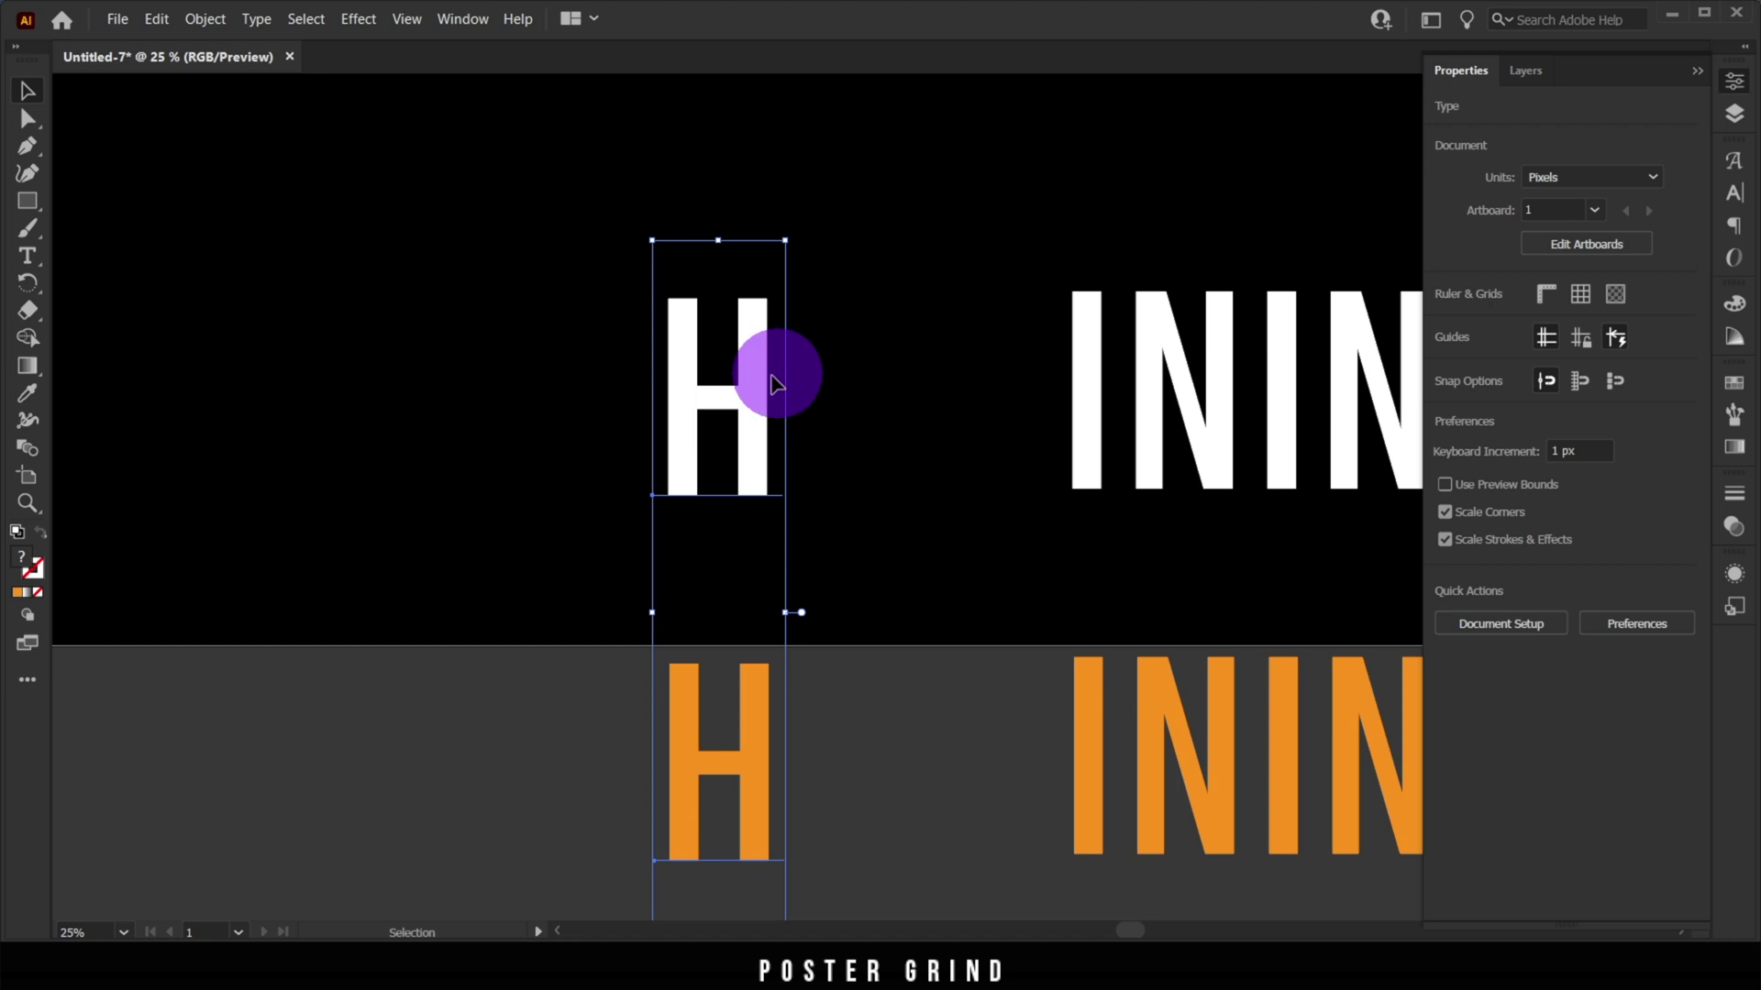
pyautogui.click(1535, 804)
pyautogui.click(1623, 803)
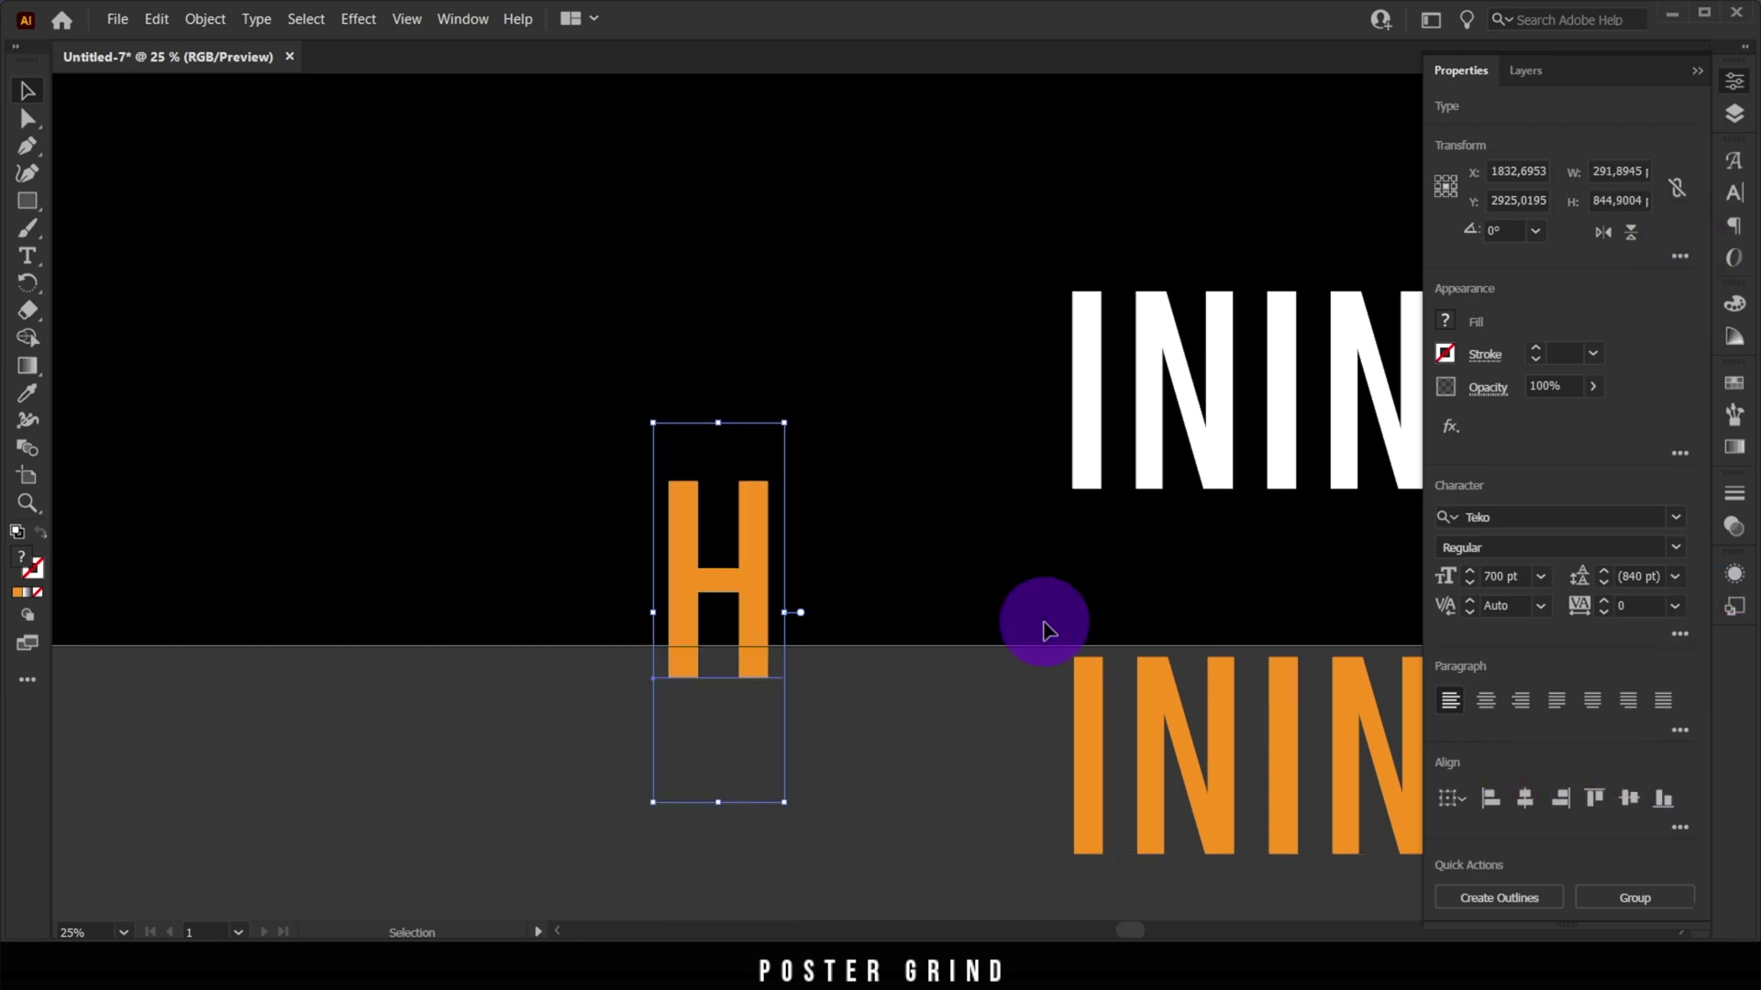
# Offset the orange "H" 20 px straight down from the white "H" beneath it
pyautogui.click(1017, 700)
pyautogui.scroll(3, 705, 629)
pyautogui.click(845, 464)
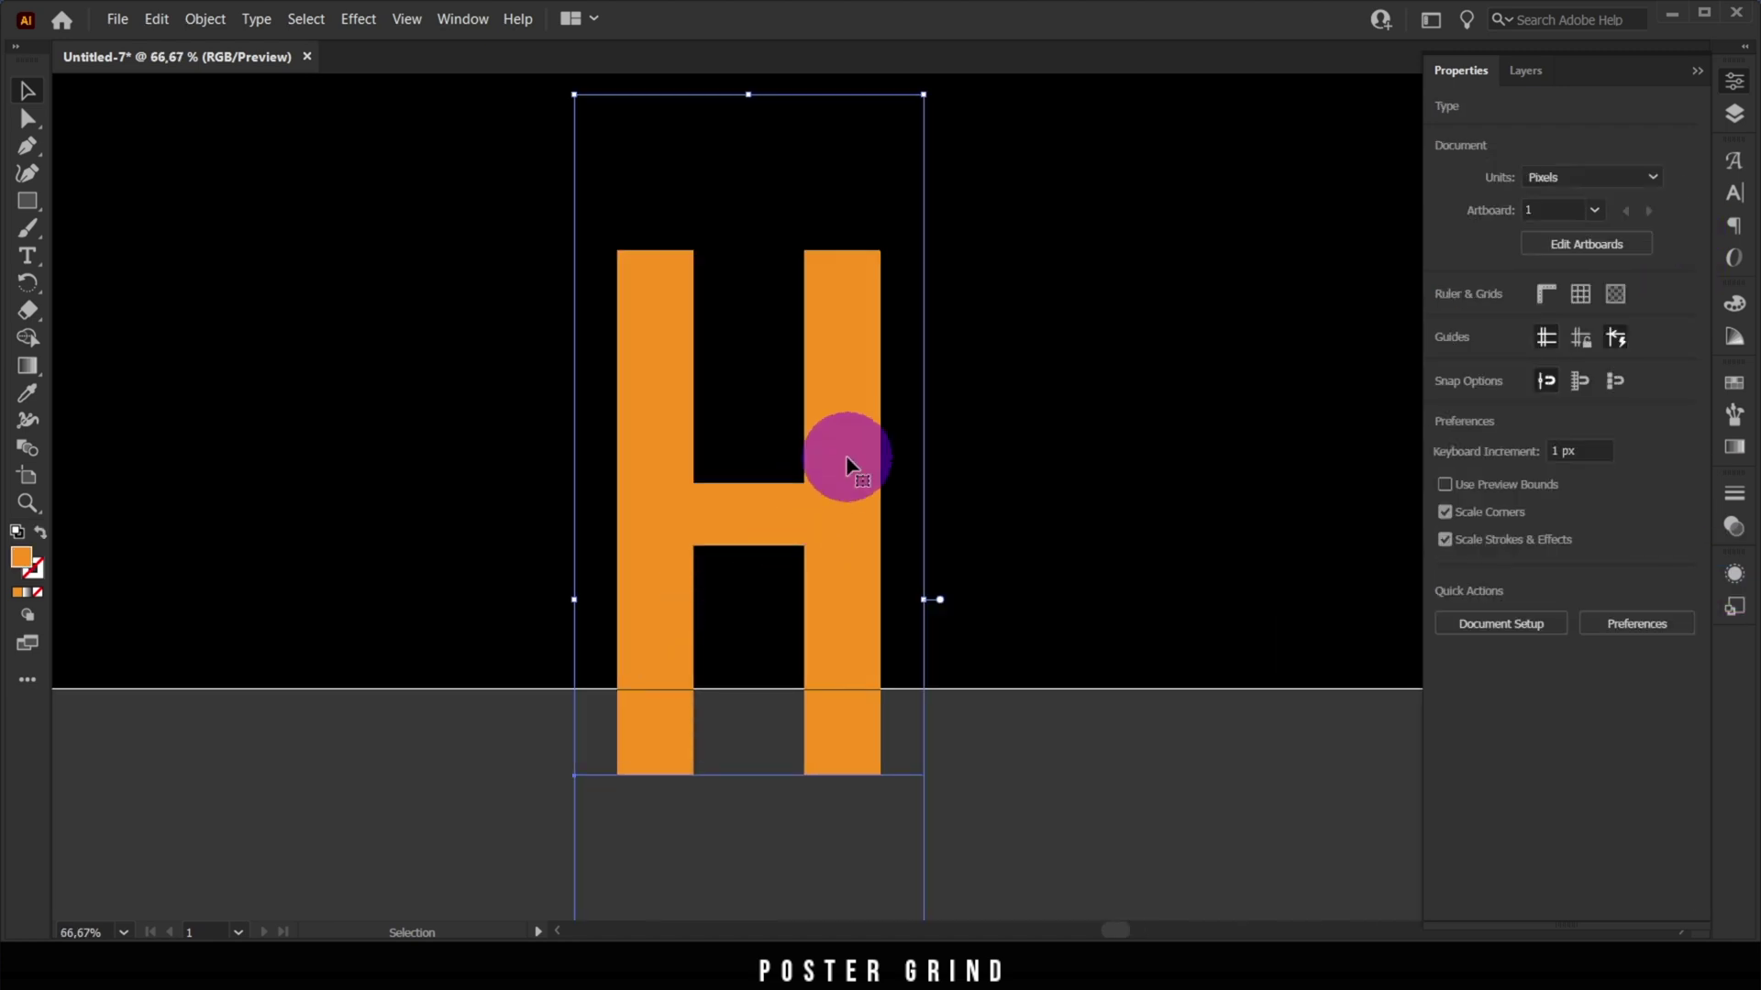
pyautogui.press('Down')
pyautogui.press('Down')
pyautogui.press('Down')
pyautogui.press('Down')
pyautogui.press('Down')
pyautogui.press('Down')
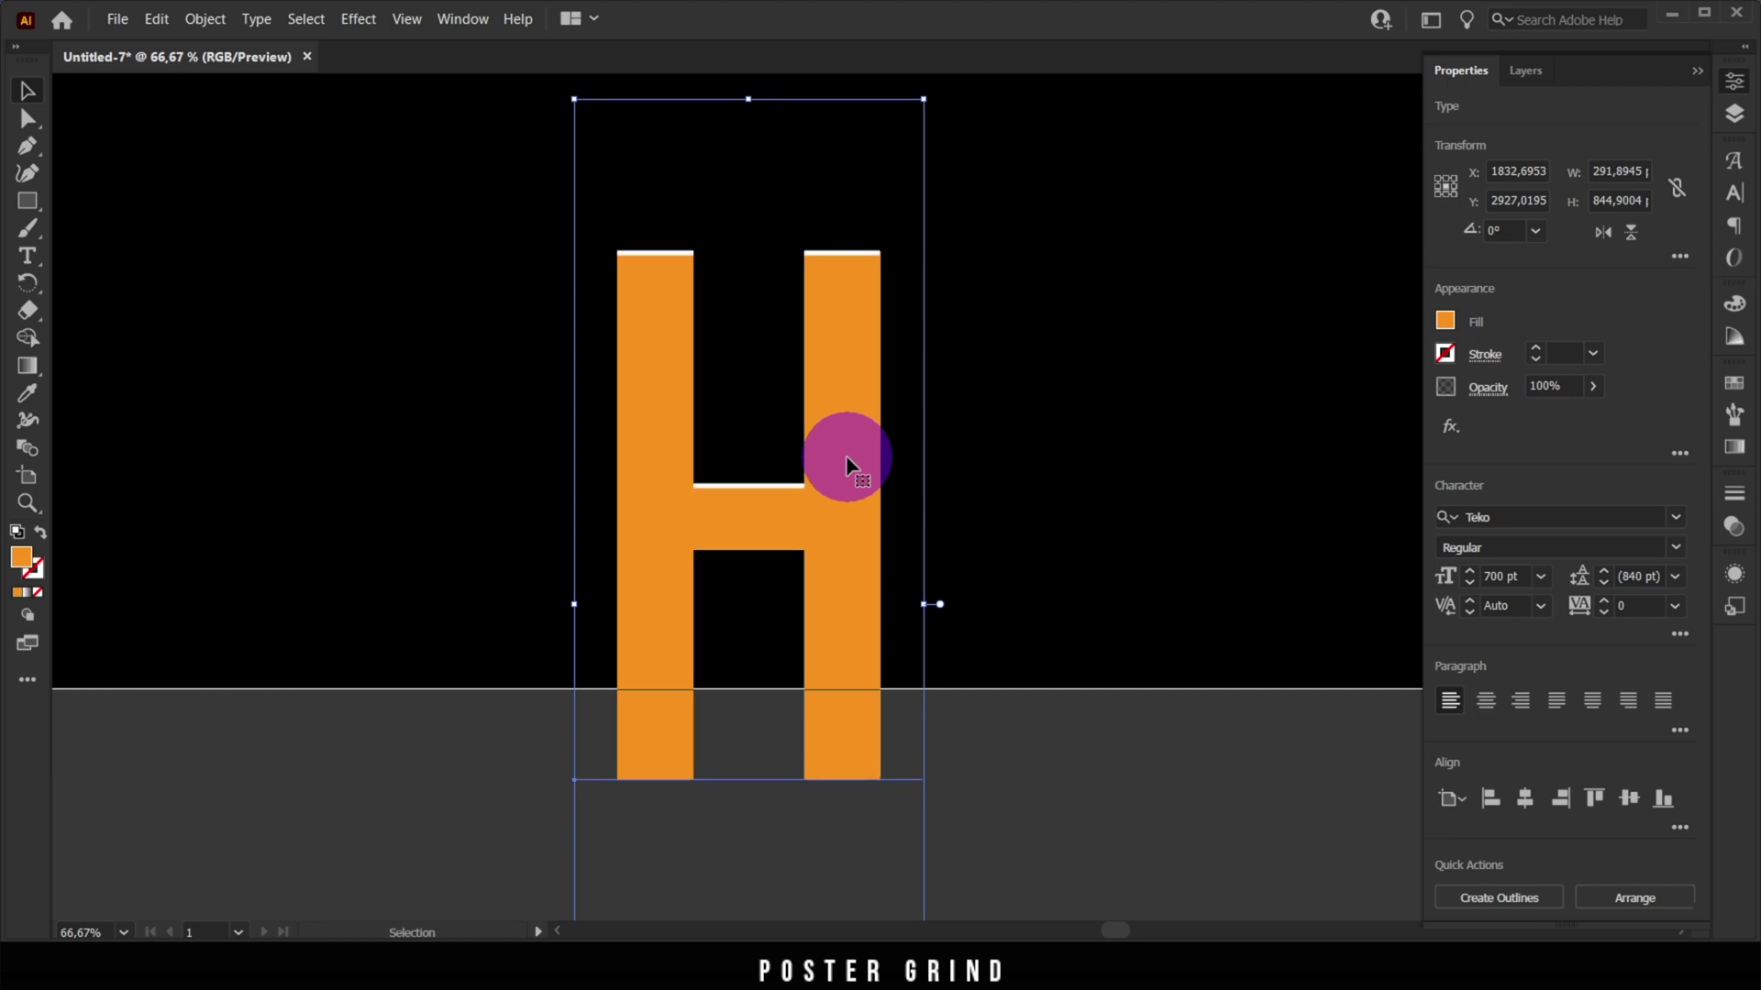
pyautogui.press('Down')
pyautogui.press('Down')
pyautogui.press('Down')
pyautogui.press('Down')
pyautogui.press('Down')
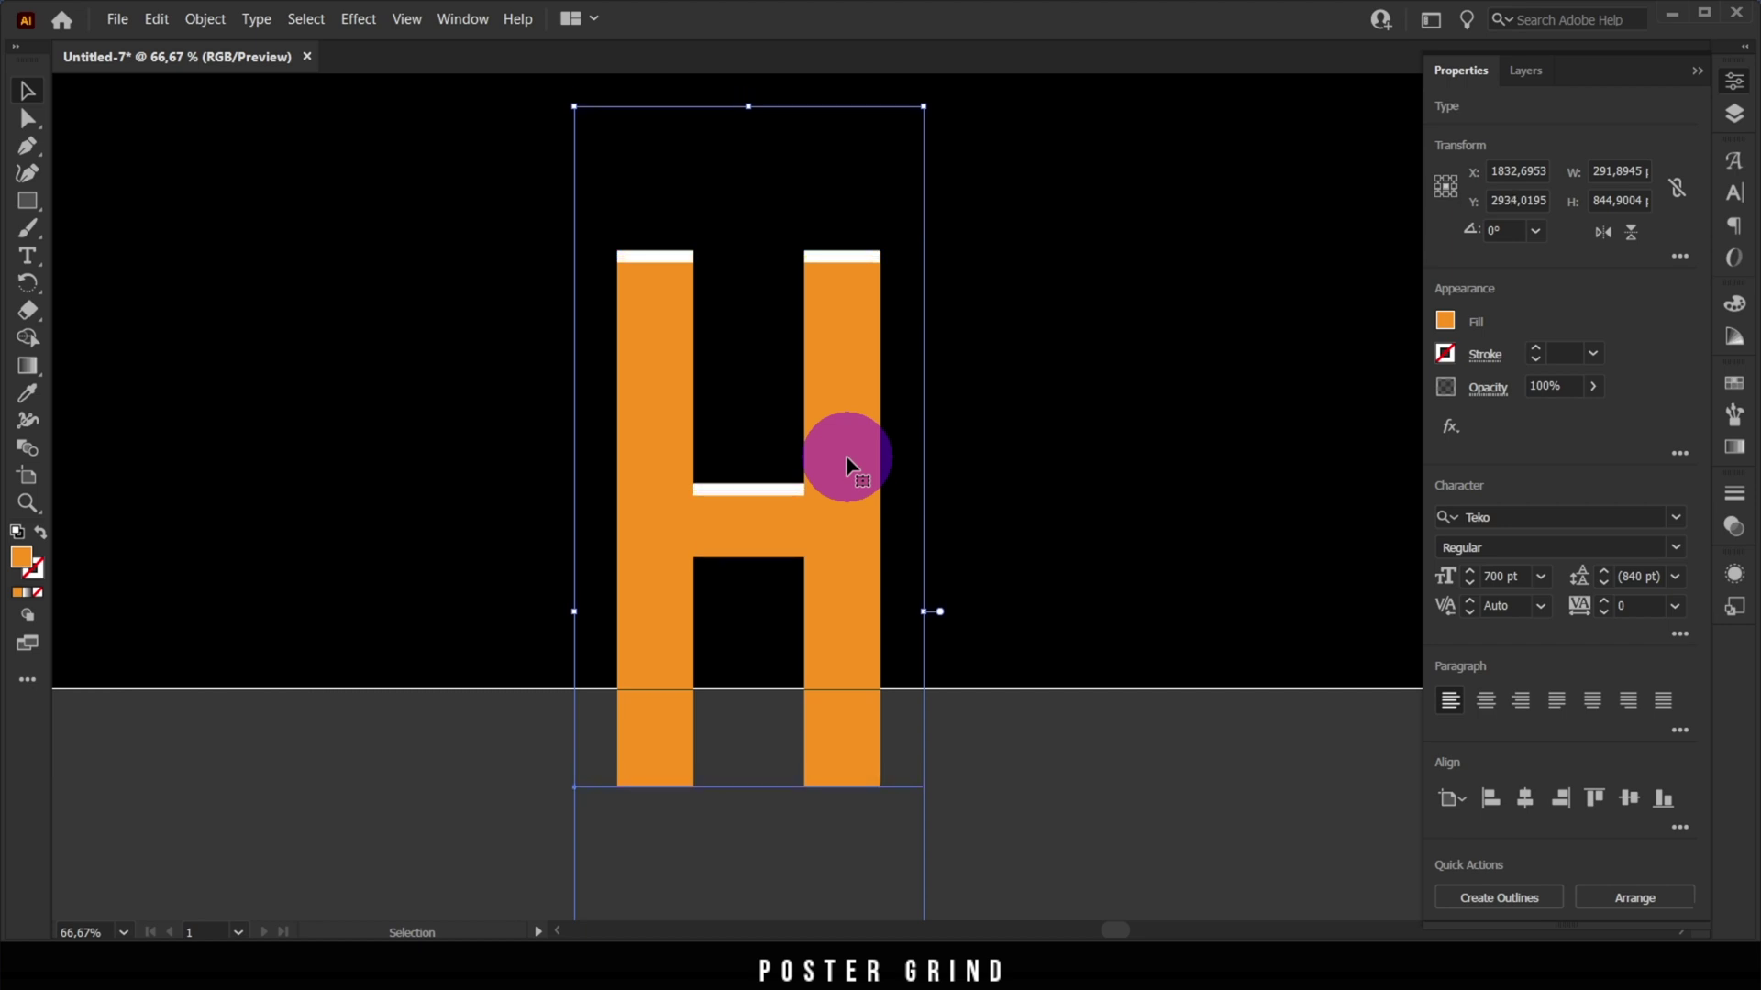
pyautogui.press('Down')
pyautogui.press('Down')
pyautogui.press('Down')
pyautogui.press('Down')
pyautogui.press('Down')
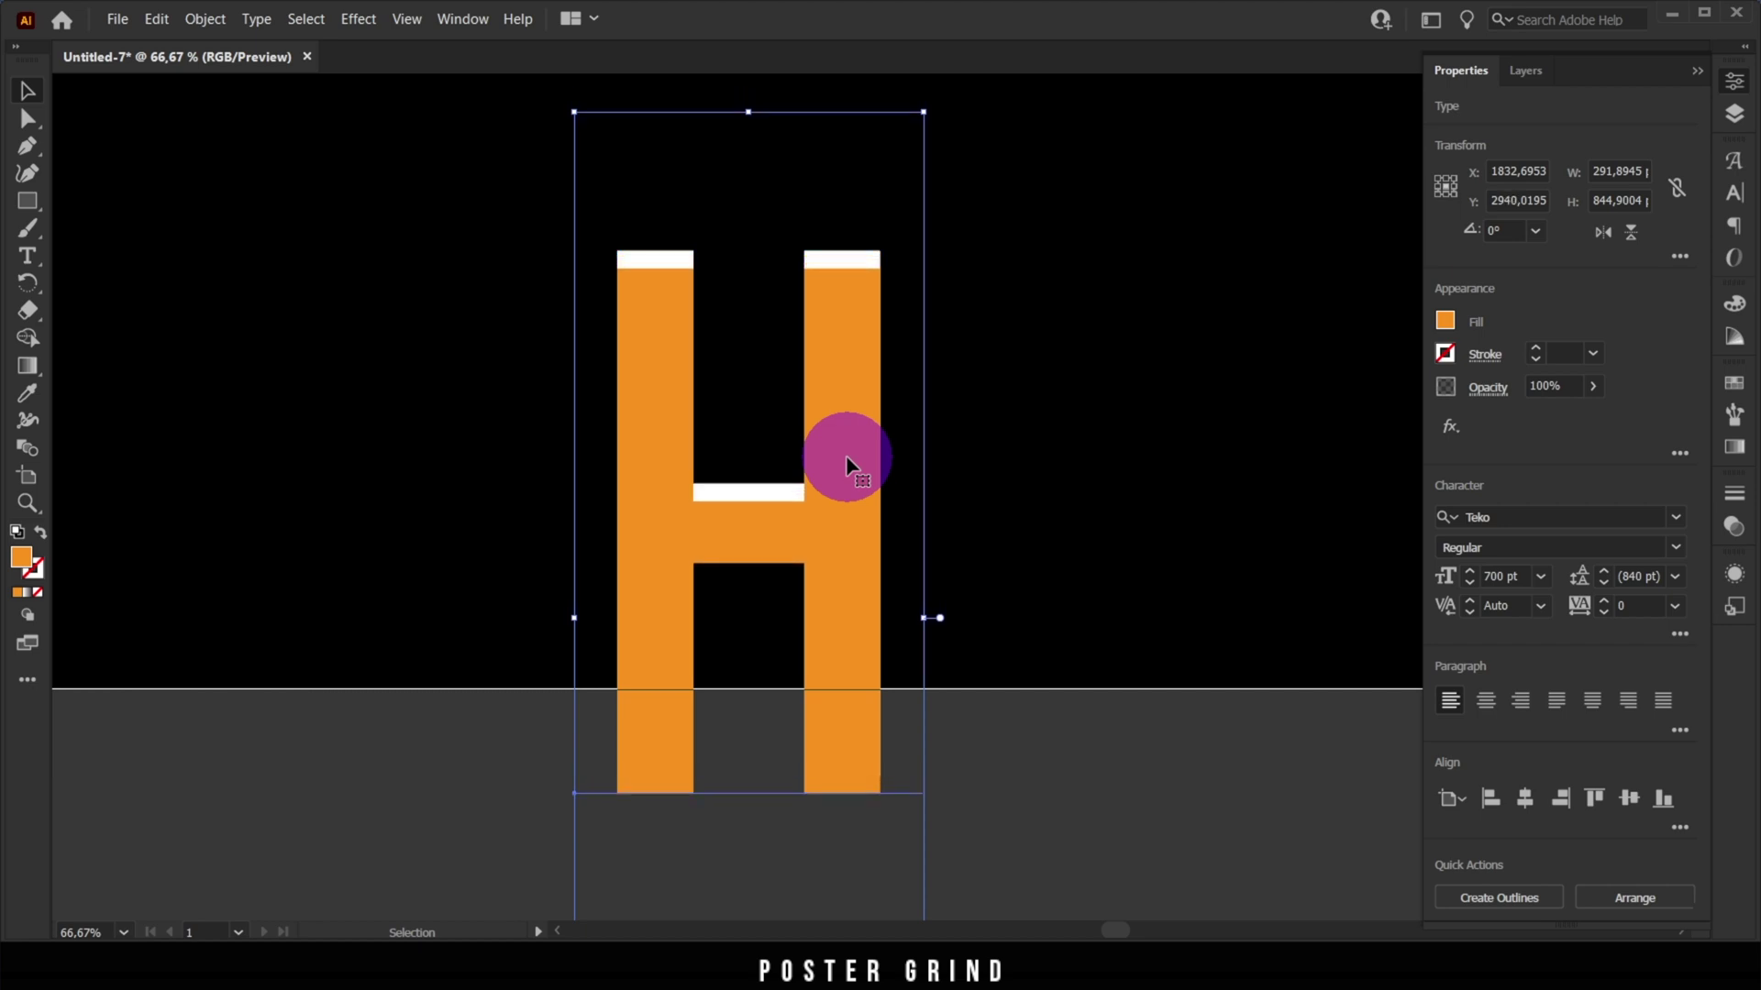
pyautogui.press('Down')
pyautogui.press('Down')
pyautogui.press('Down')
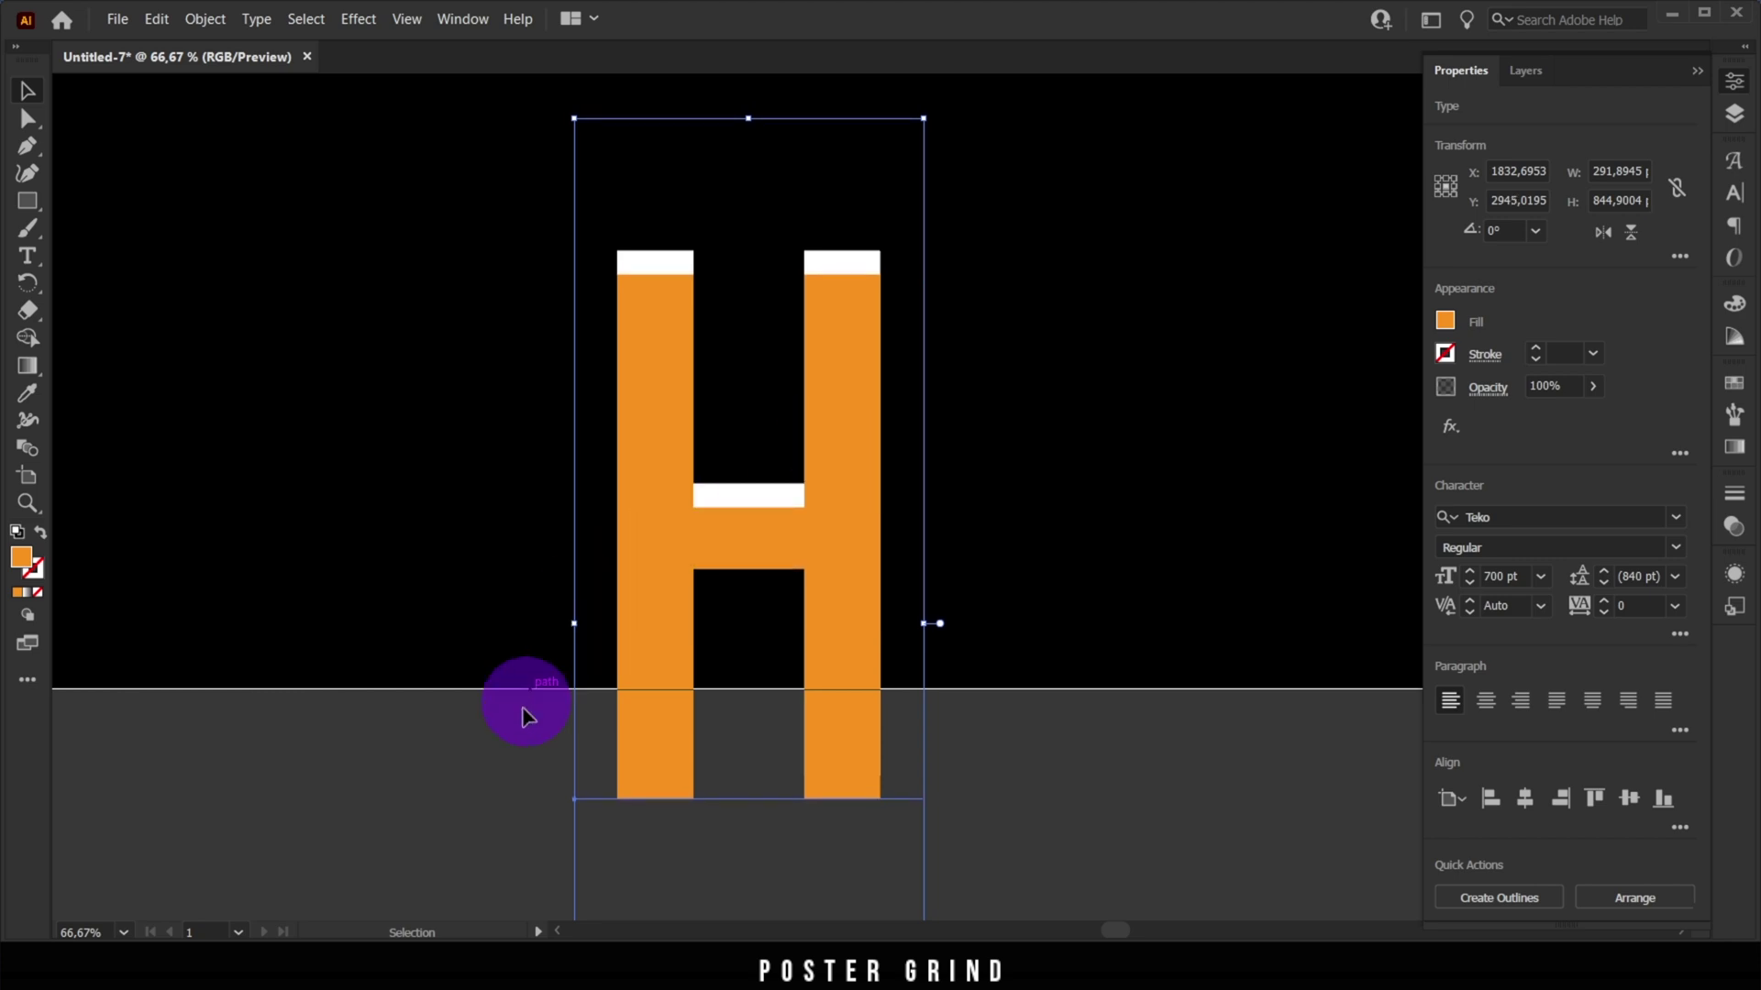
# Make a clipping mask from the overlapping orange and white "H" letters
pyautogui.moveTo(473, 754); pyautogui.dragTo(686, 764)
pyautogui.moveTo(859, 392); pyautogui.dragTo(871, 321)
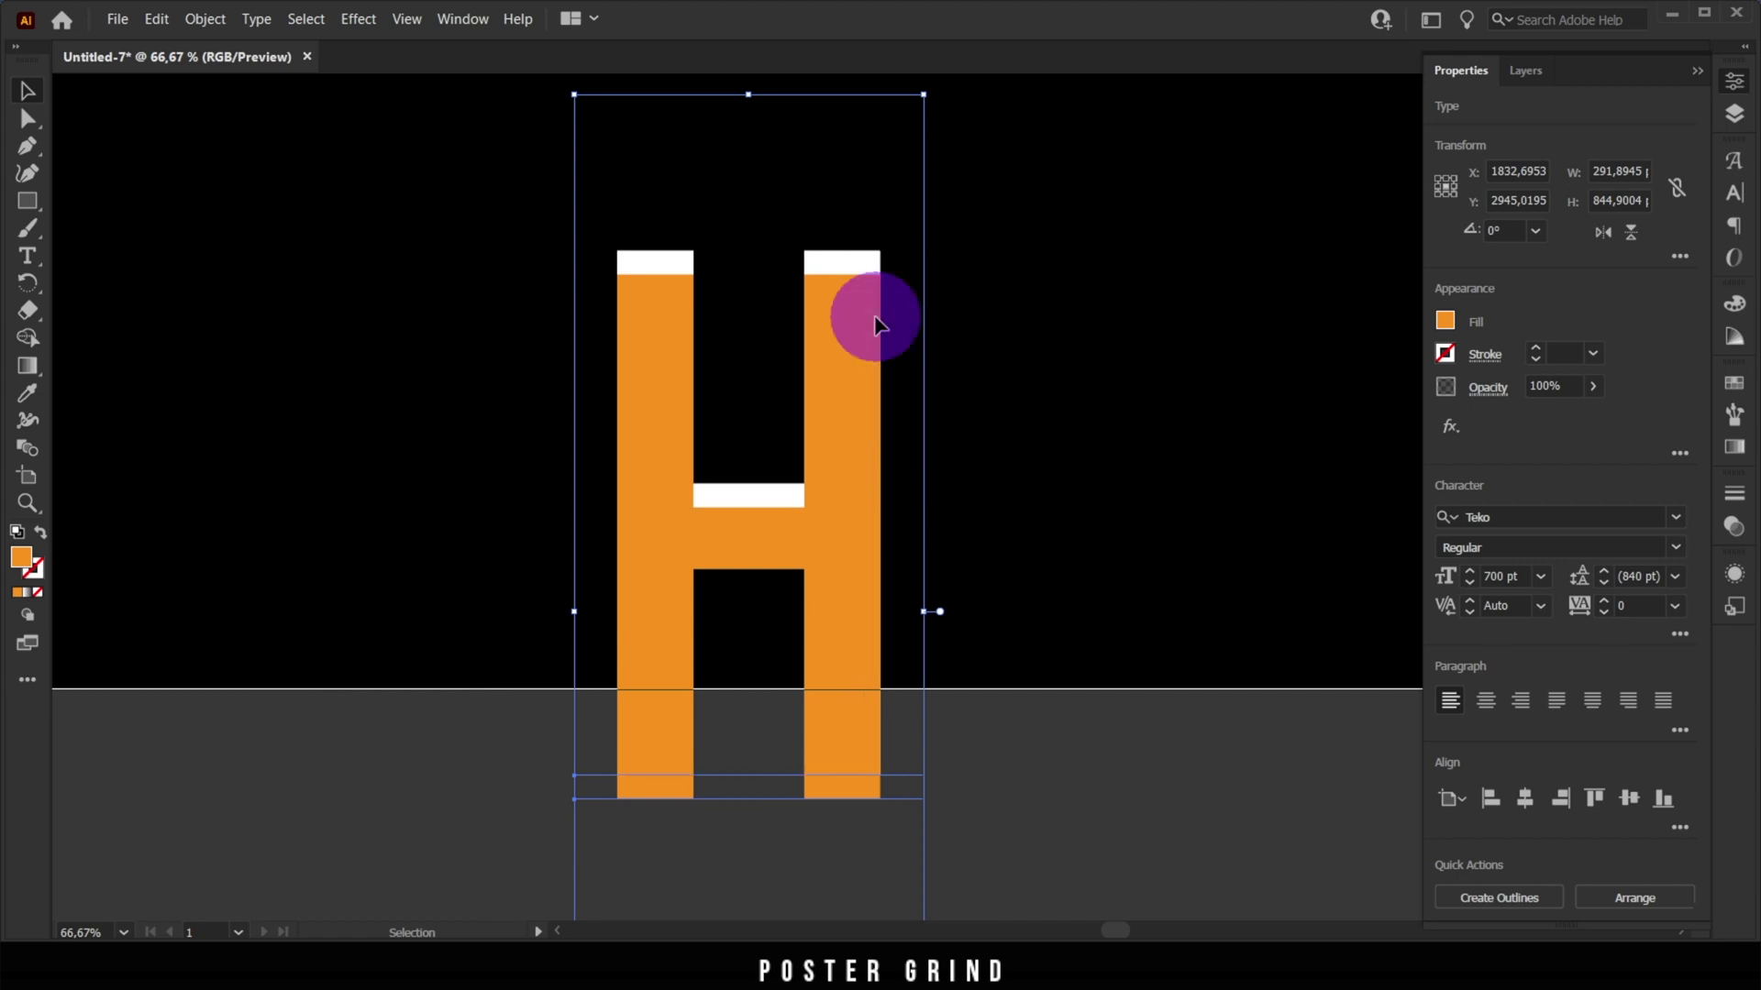
pyautogui.click(209, 20)
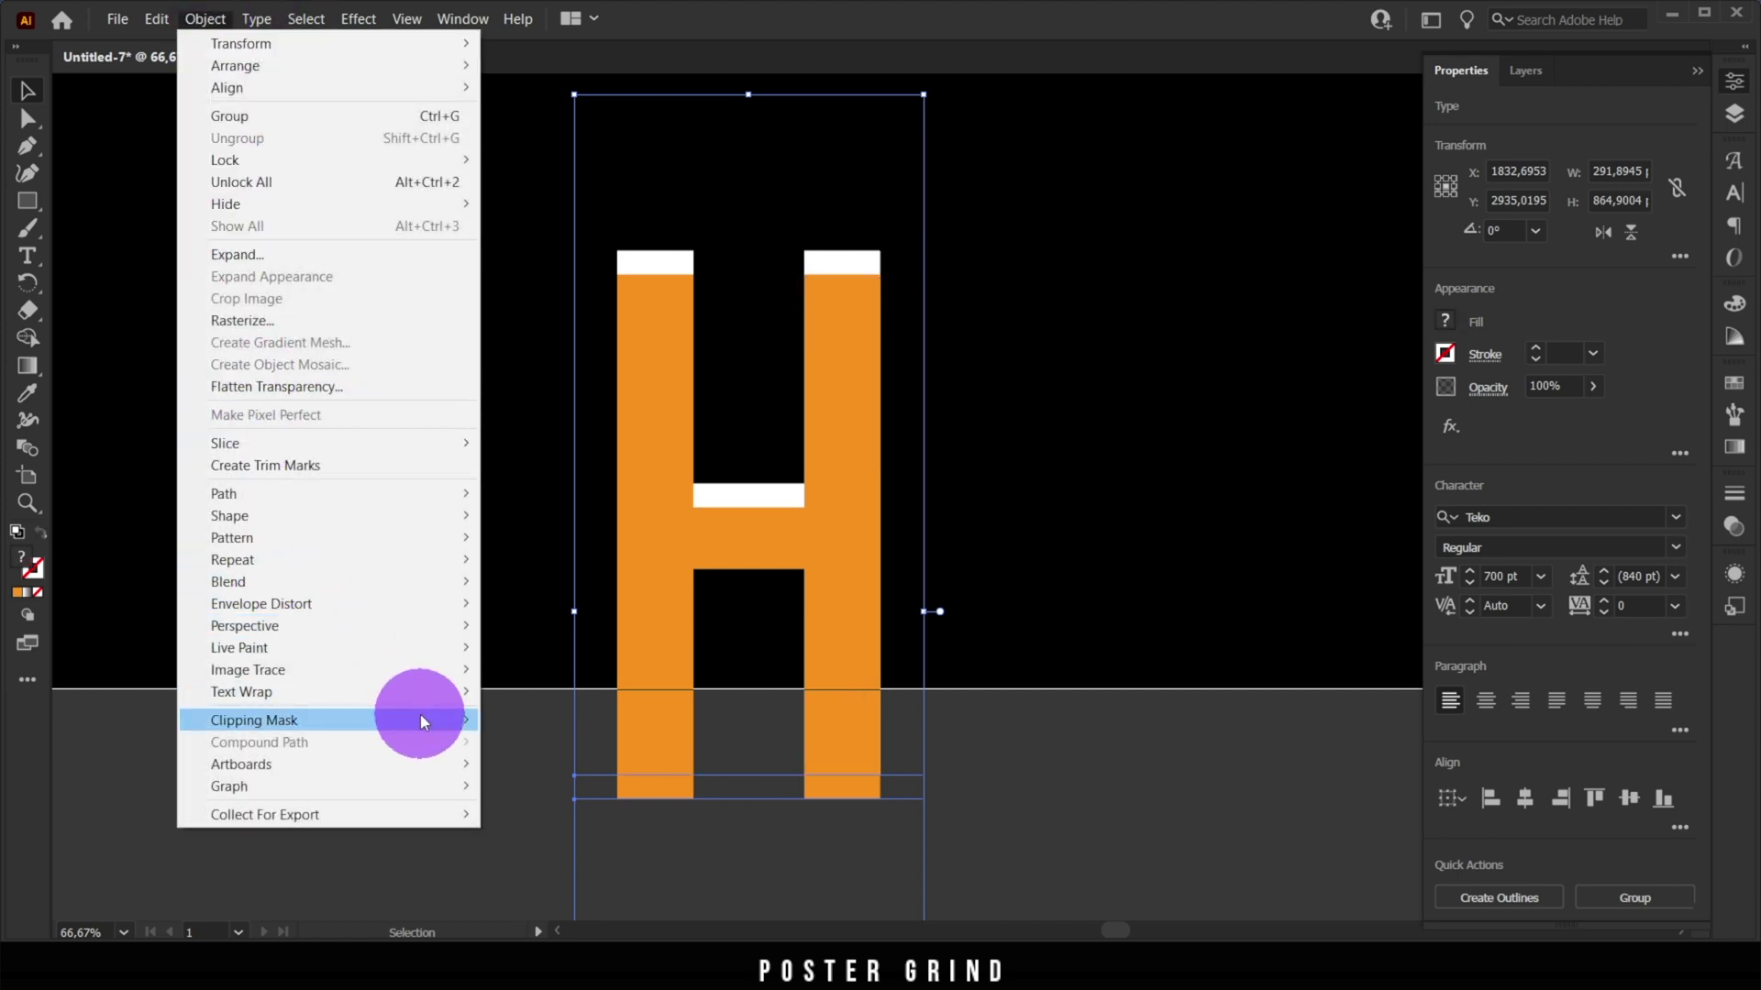
pyautogui.moveTo(422, 719)
pyautogui.click(537, 724)
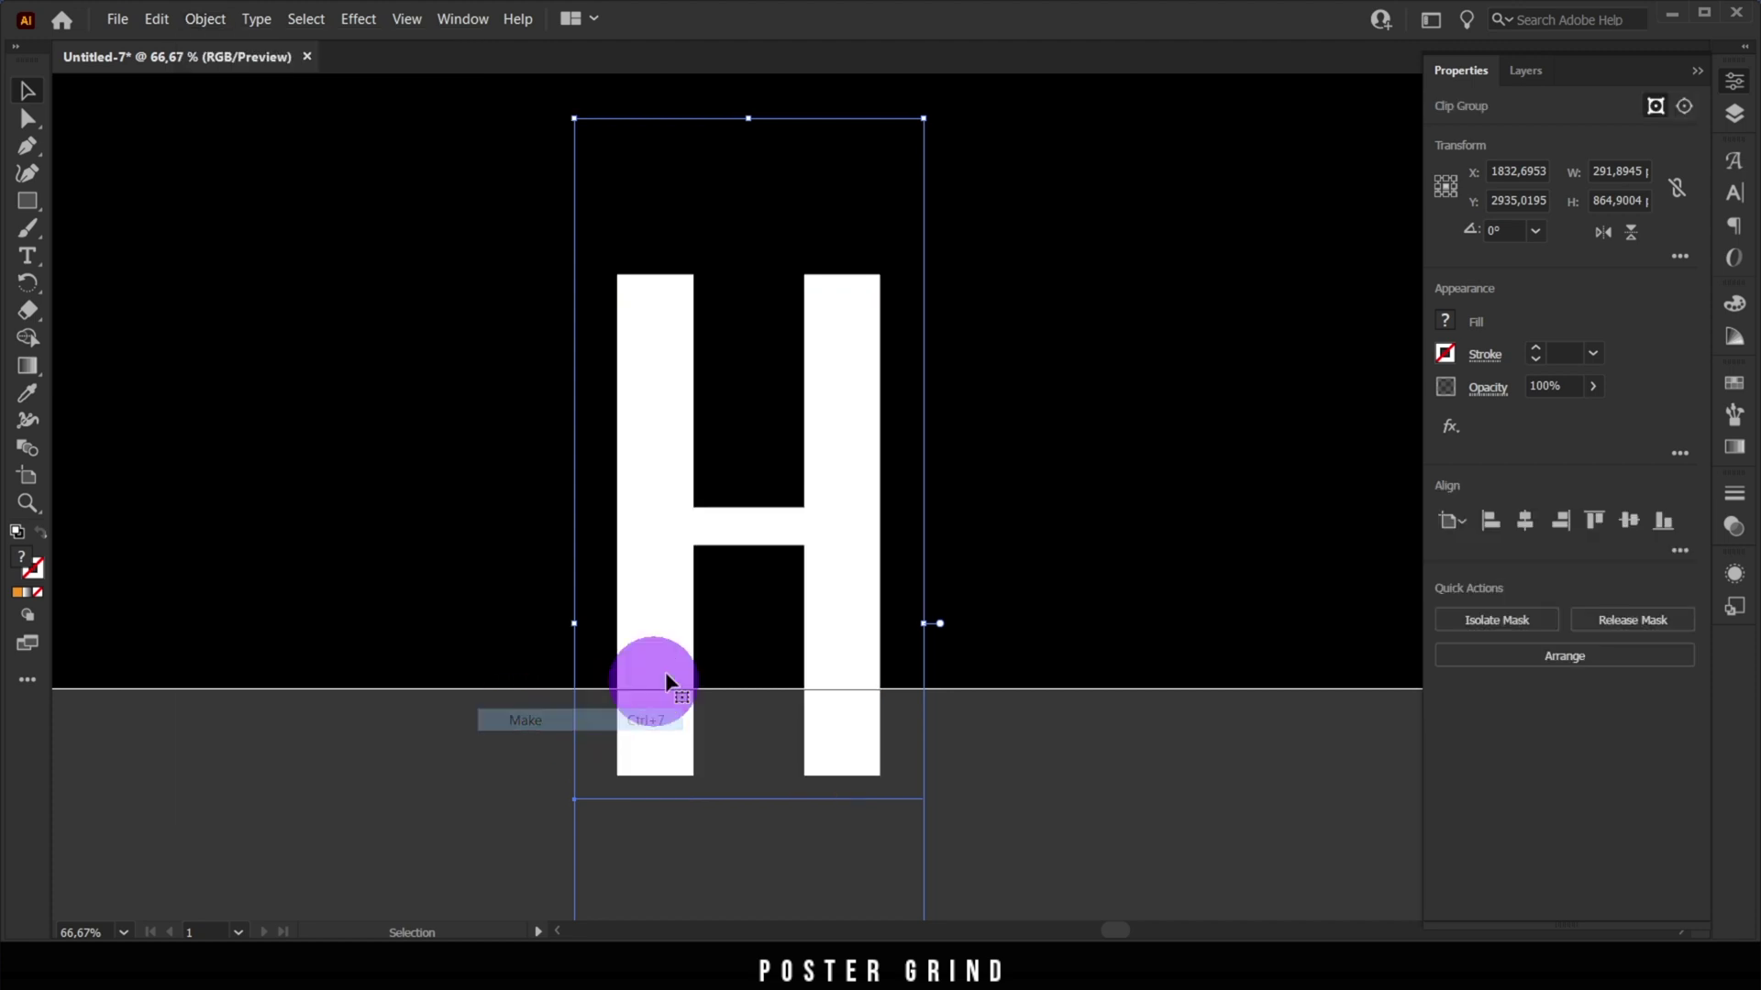
# Stack the orange and white "INING" texts exactly on each other by aligning their centres
pyautogui.scroll(-3, 865, 531)
pyautogui.click(579, 433)
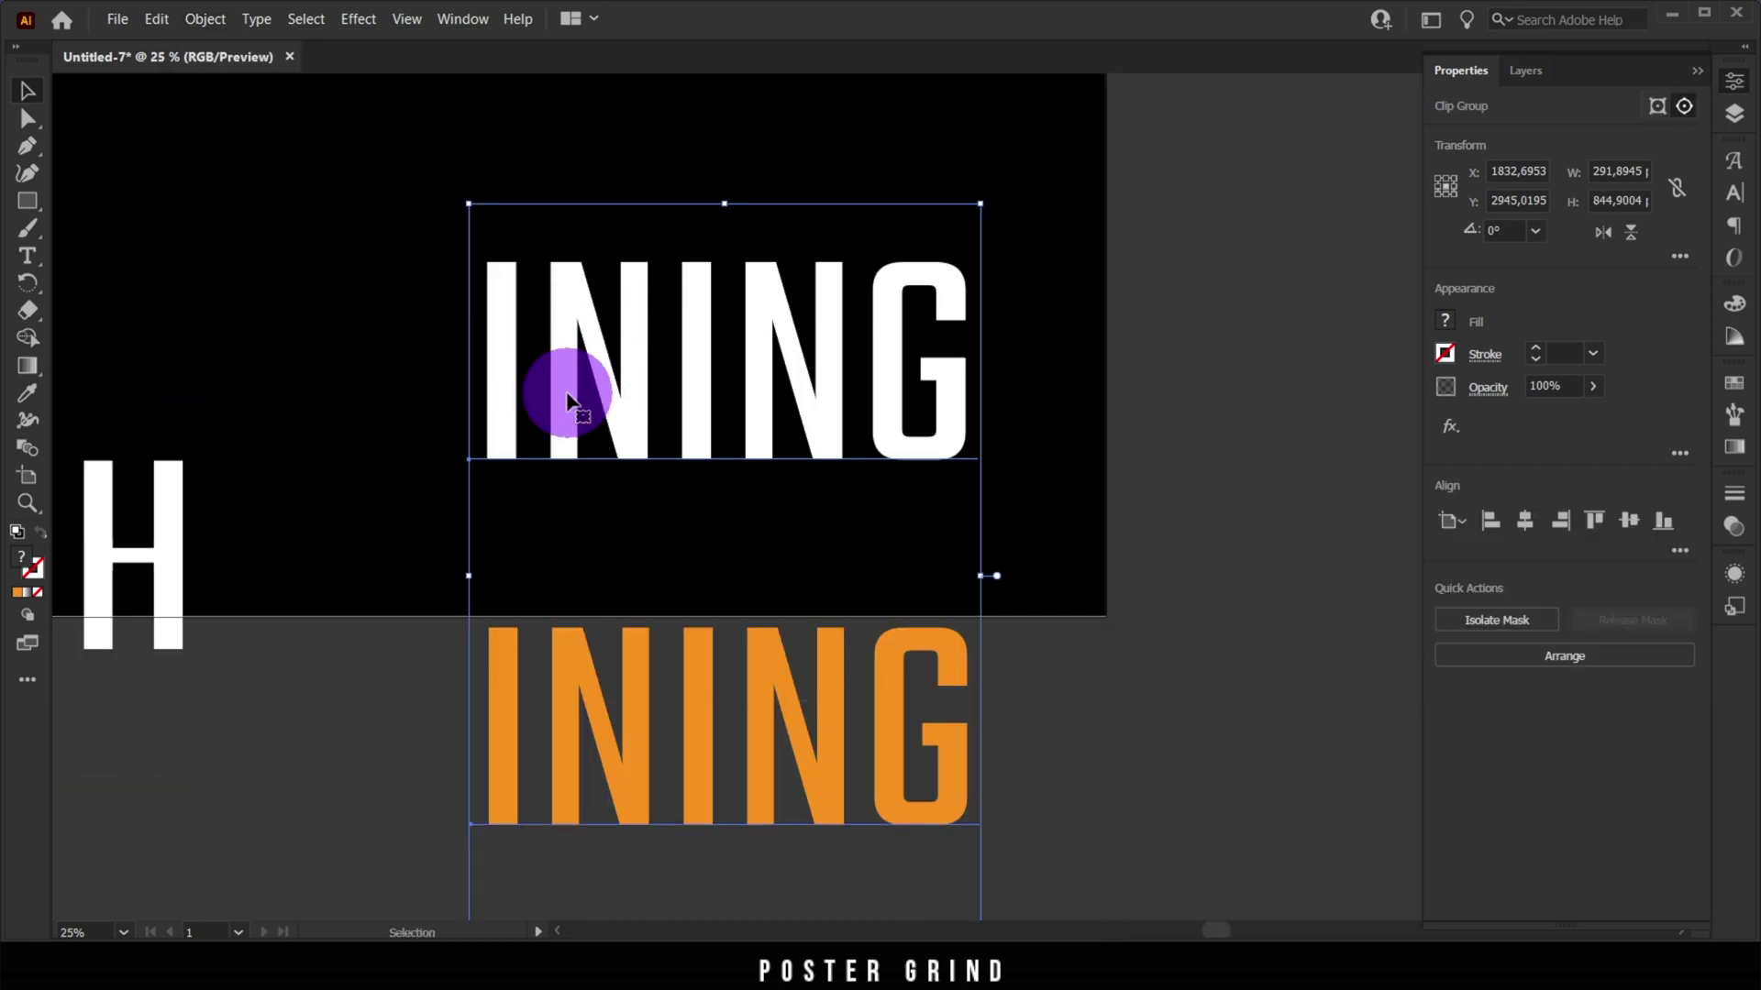
pyautogui.click(1592, 800)
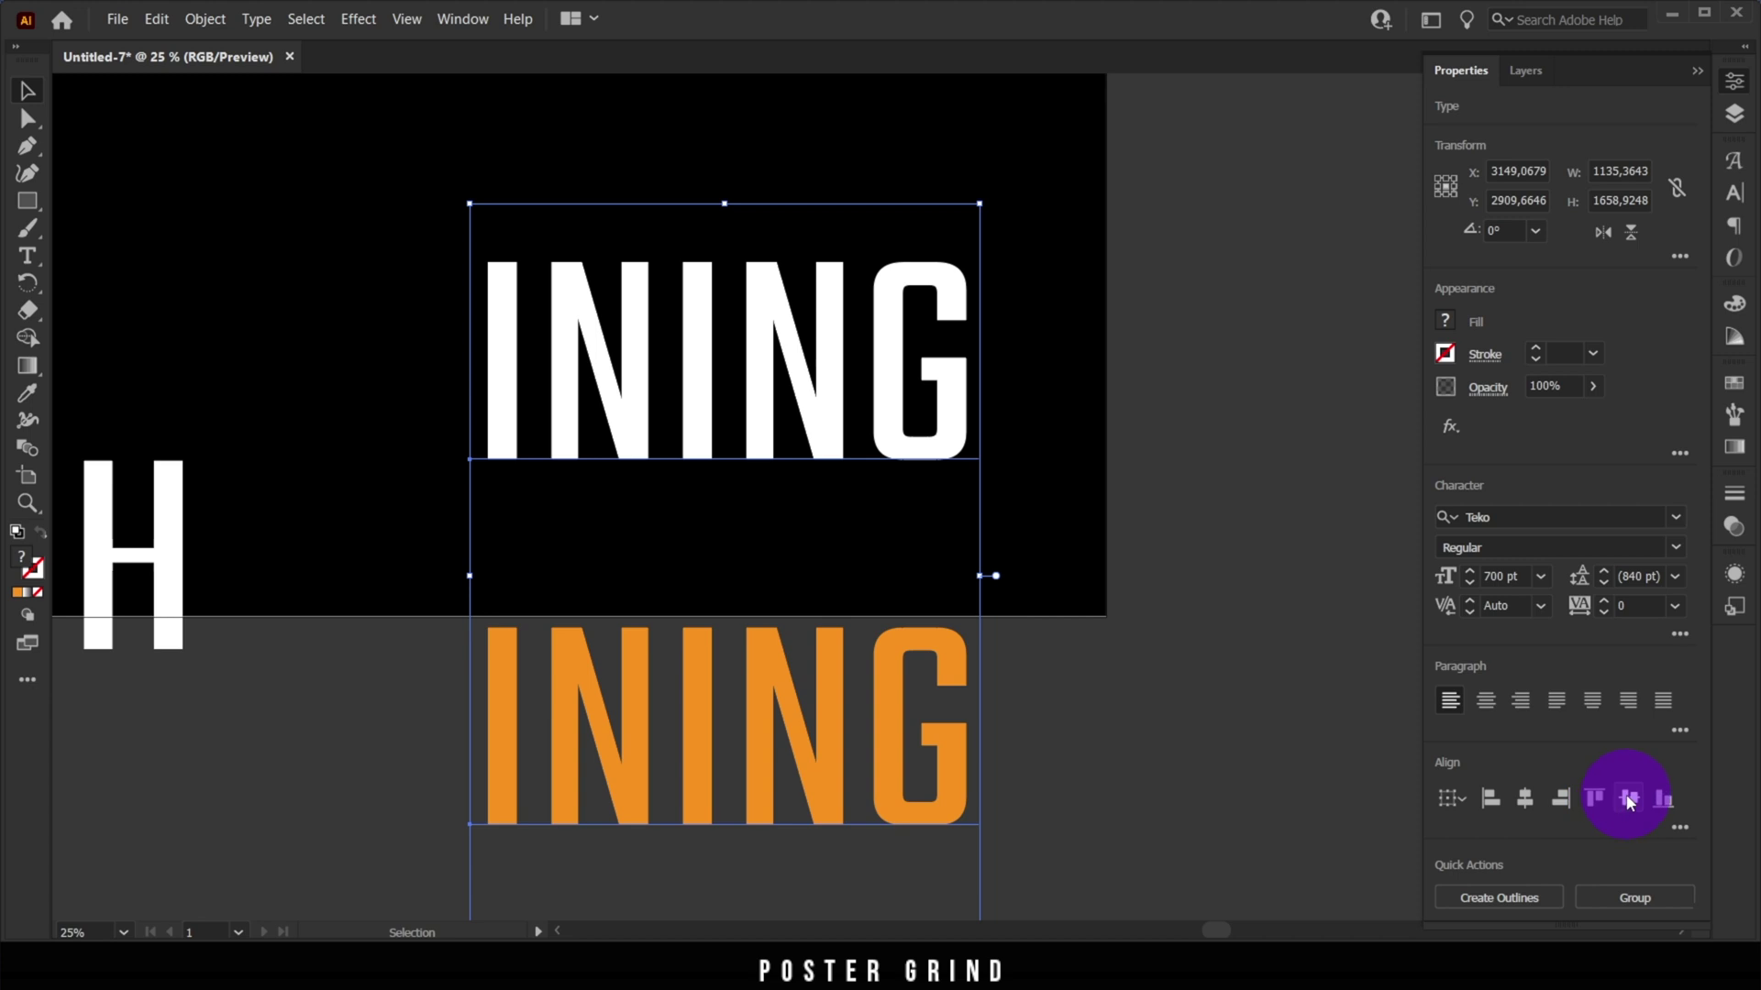
pyautogui.click(1629, 799)
# Offset the orange "INING" 20 px down and 20 px to the left of the white copy beneath it
pyautogui.click(1270, 692)
pyautogui.click(768, 512)
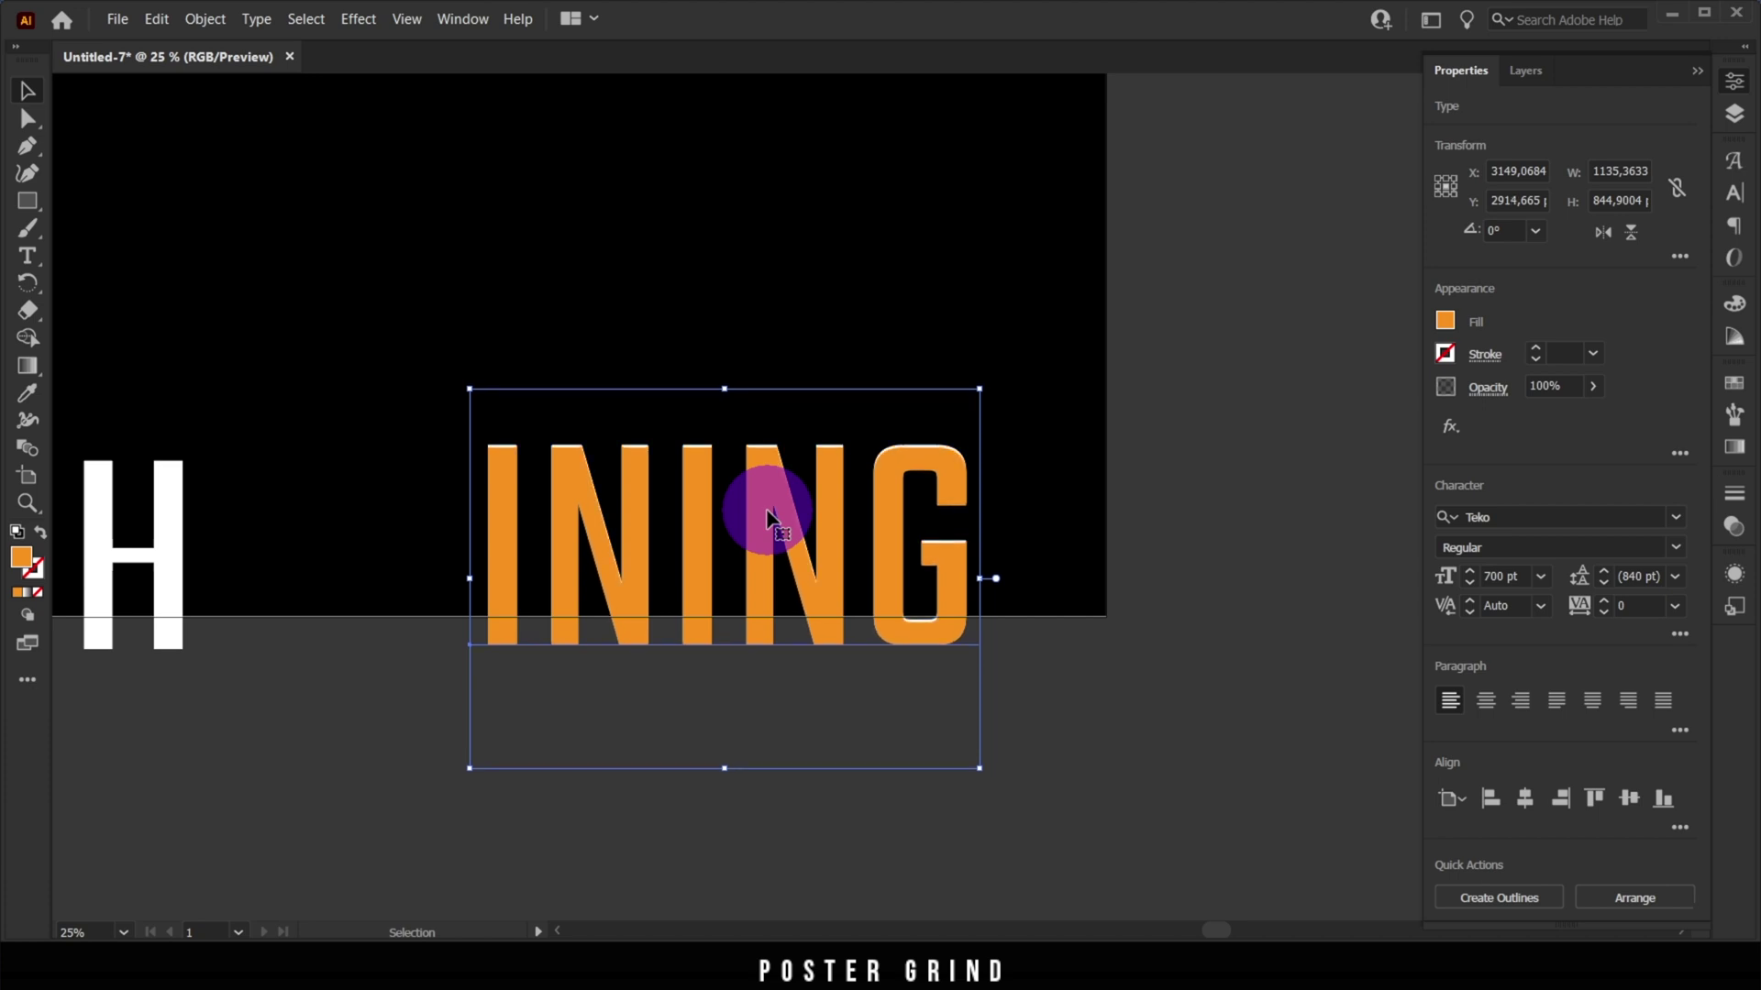
pyautogui.press('Left')
pyautogui.press('Left')
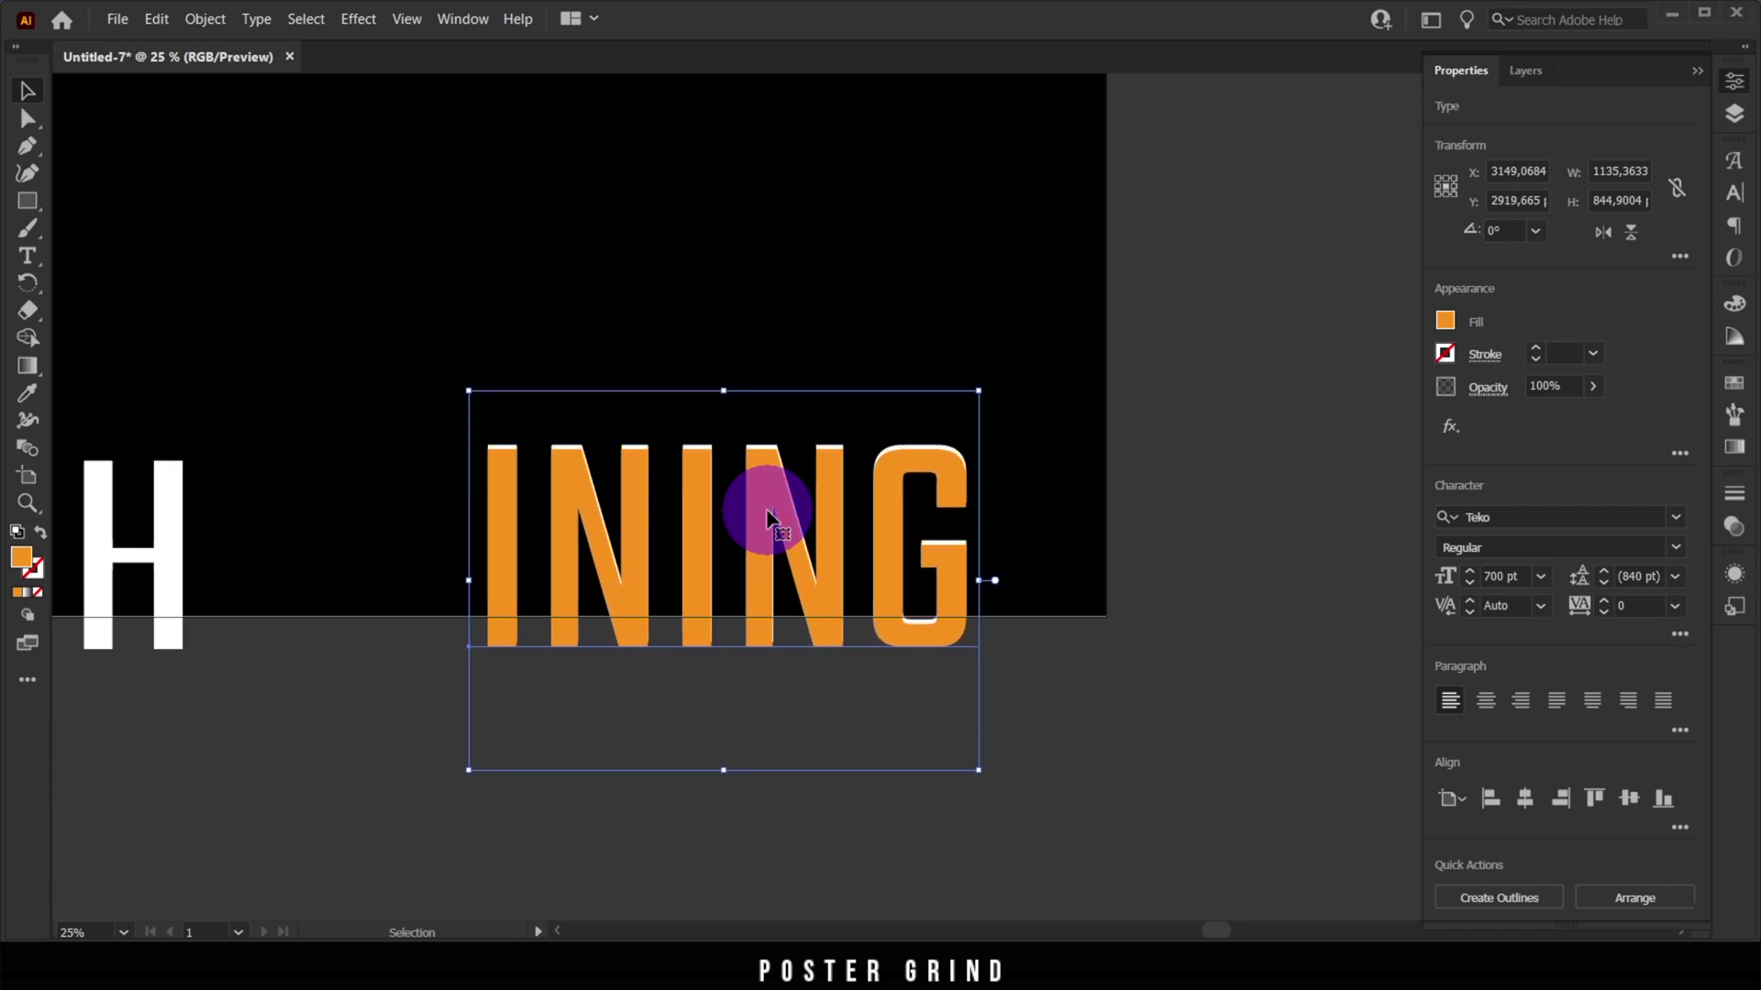
pyautogui.press('Left')
pyautogui.press('Left')
pyautogui.press('Left')
pyautogui.press('Left')
pyautogui.press('Left')
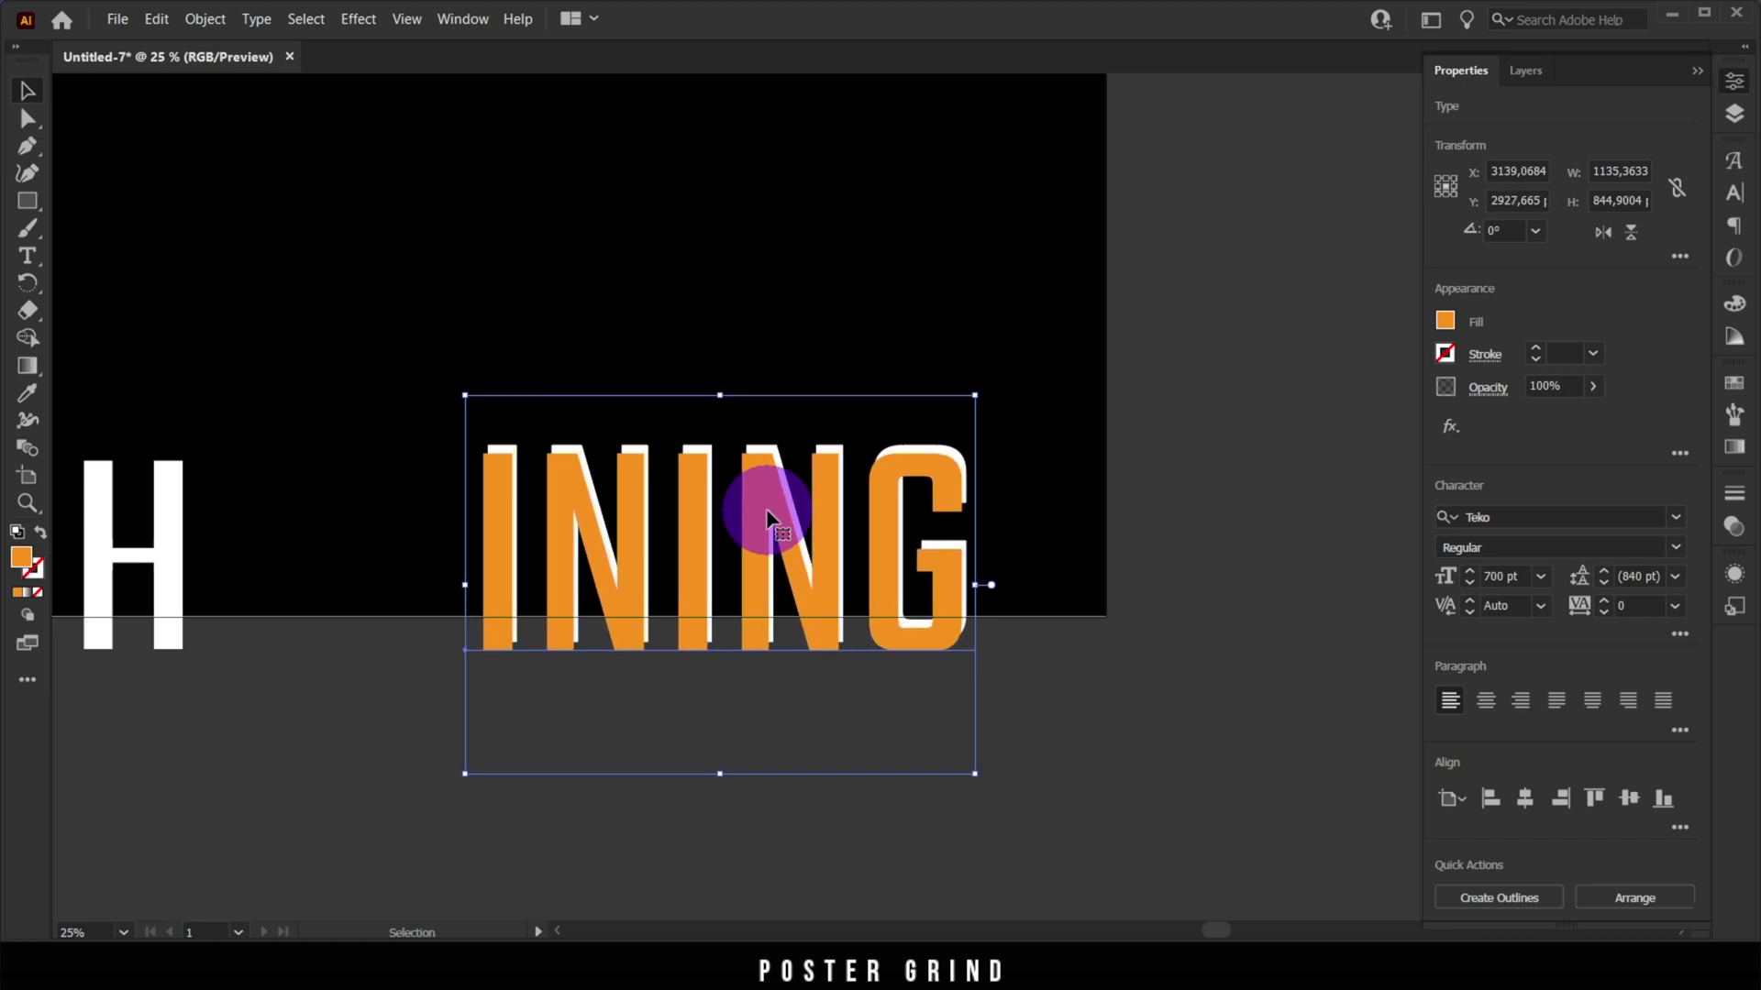
pyautogui.press('Left')
pyautogui.press('Left')
pyautogui.press('Left')
pyautogui.press('Left')
pyautogui.press('Left')
pyautogui.press('Left')
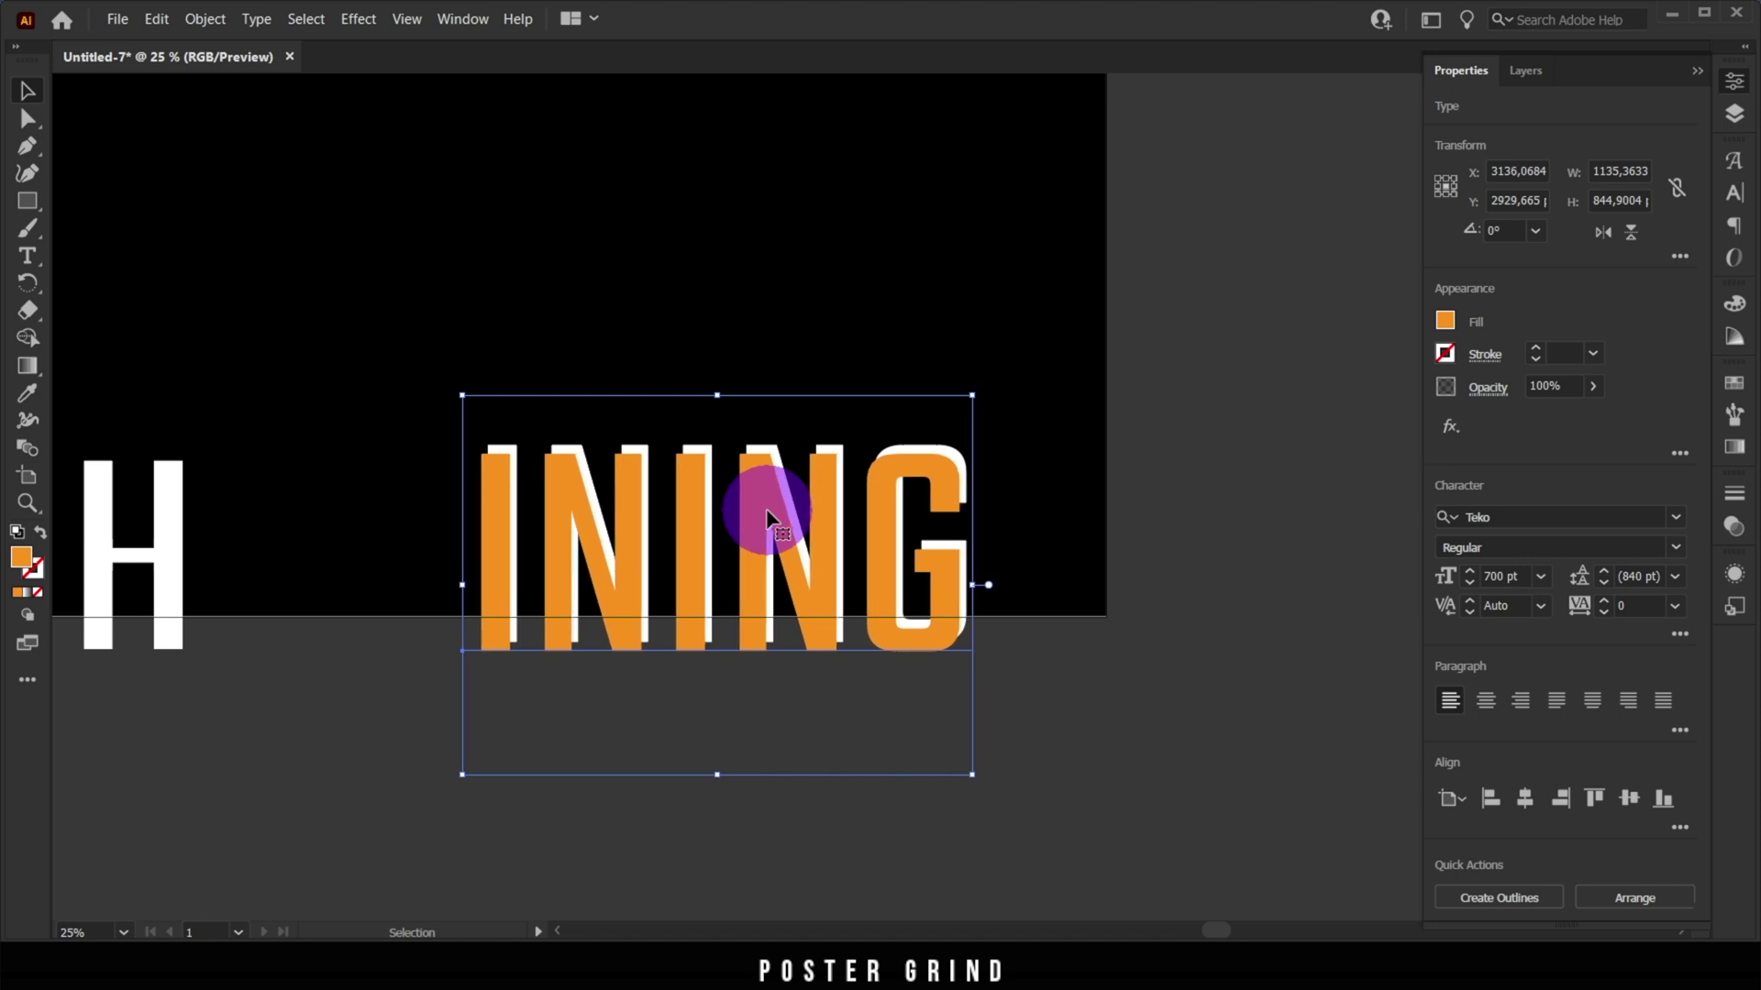
pyautogui.press('Left')
pyautogui.press('Left')
pyautogui.press('Left')
pyautogui.press('Left')
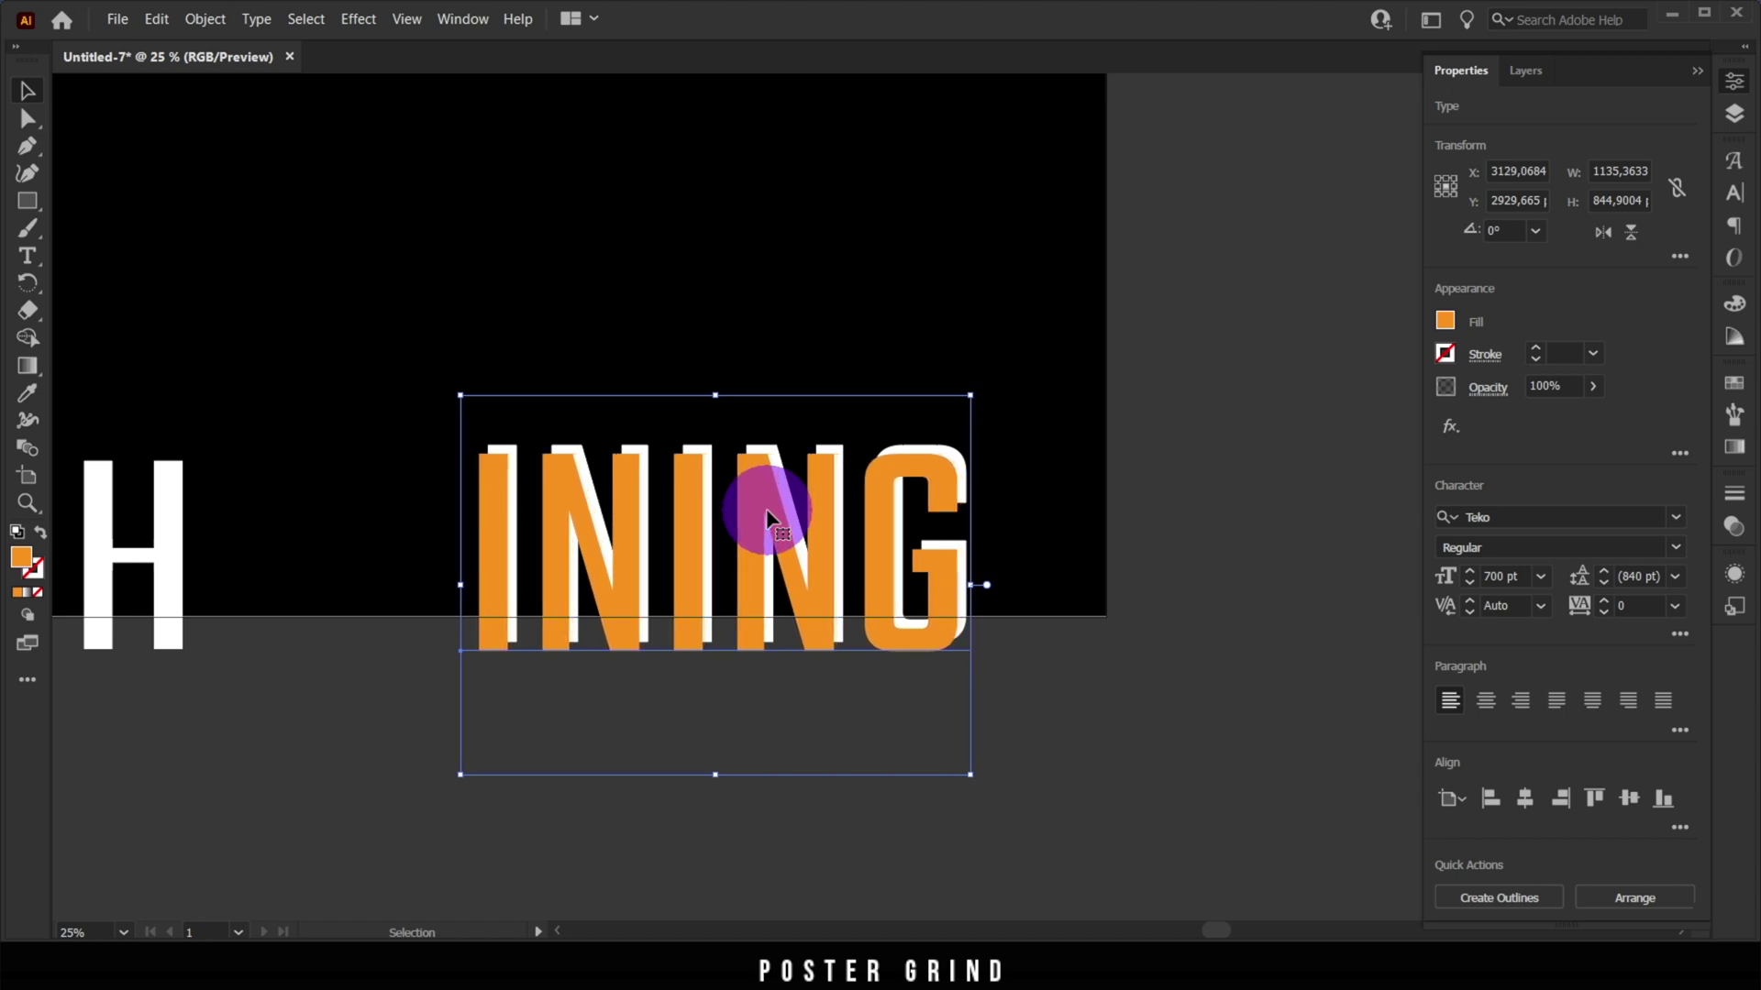
# Make a clipping mask from the overlapping orange and white "INING" texts
pyautogui.keyDown('shift'); pyautogui.click(677, 487); pyautogui.keyUp('shift')
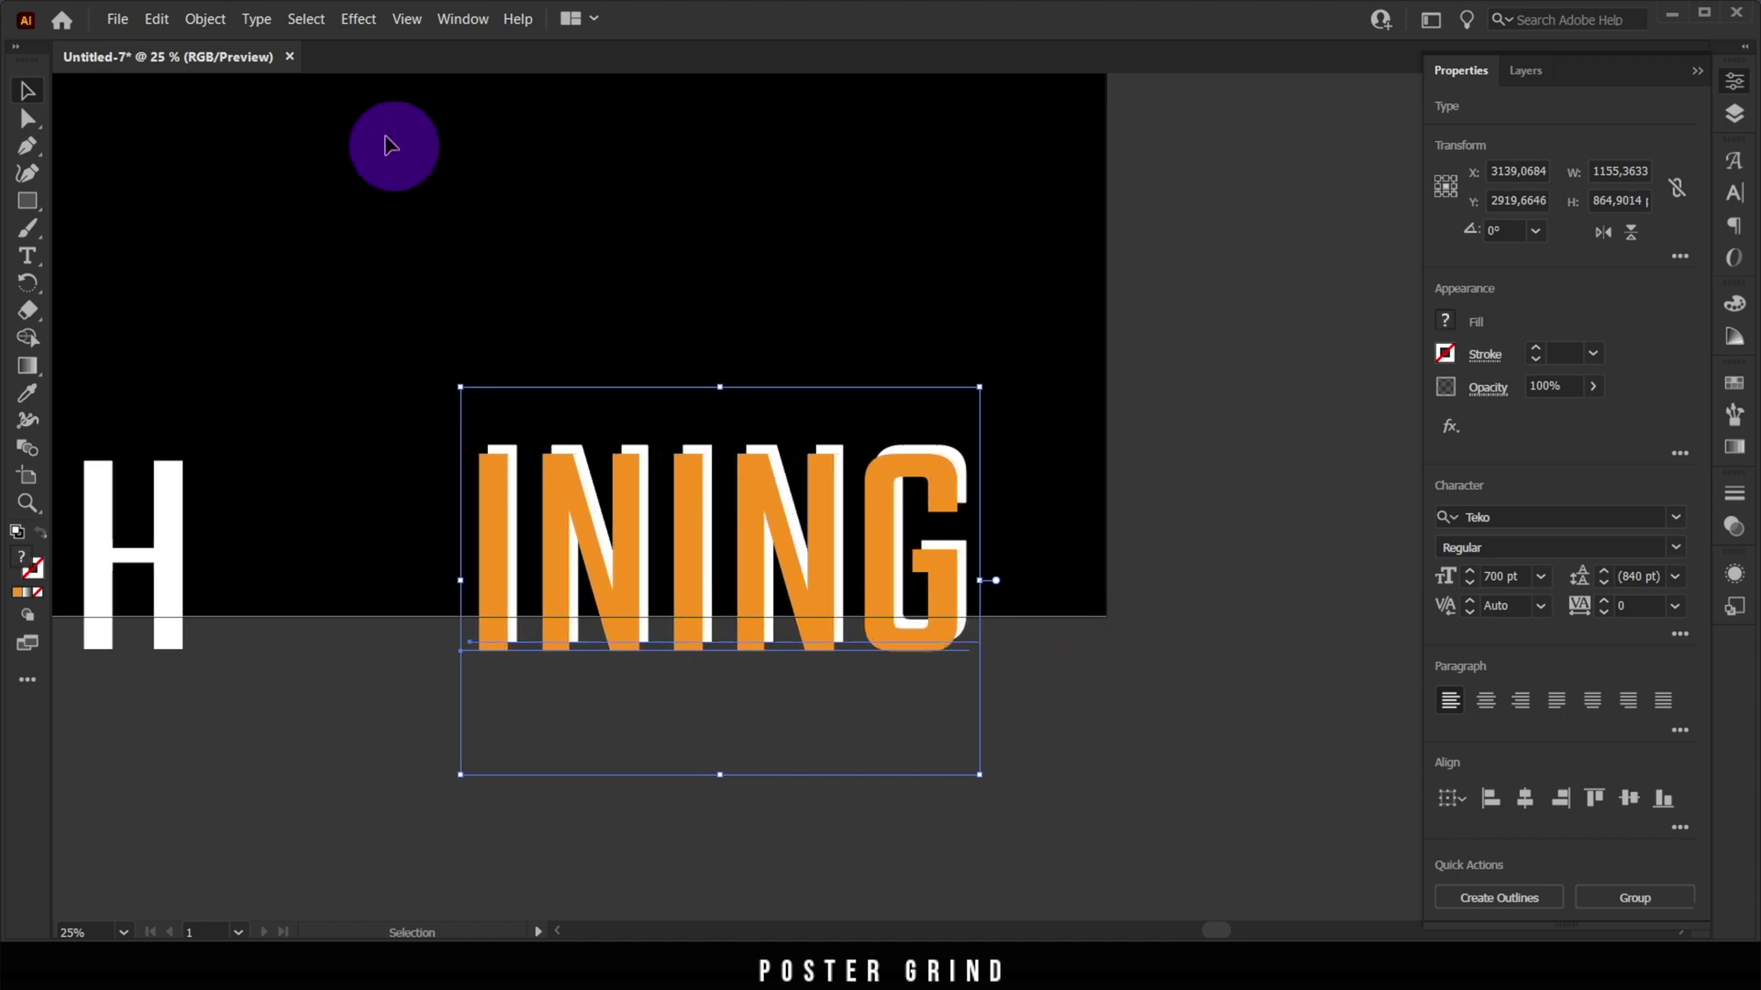
pyautogui.click(200, 30)
pyautogui.moveTo(404, 734)
pyautogui.click(513, 724)
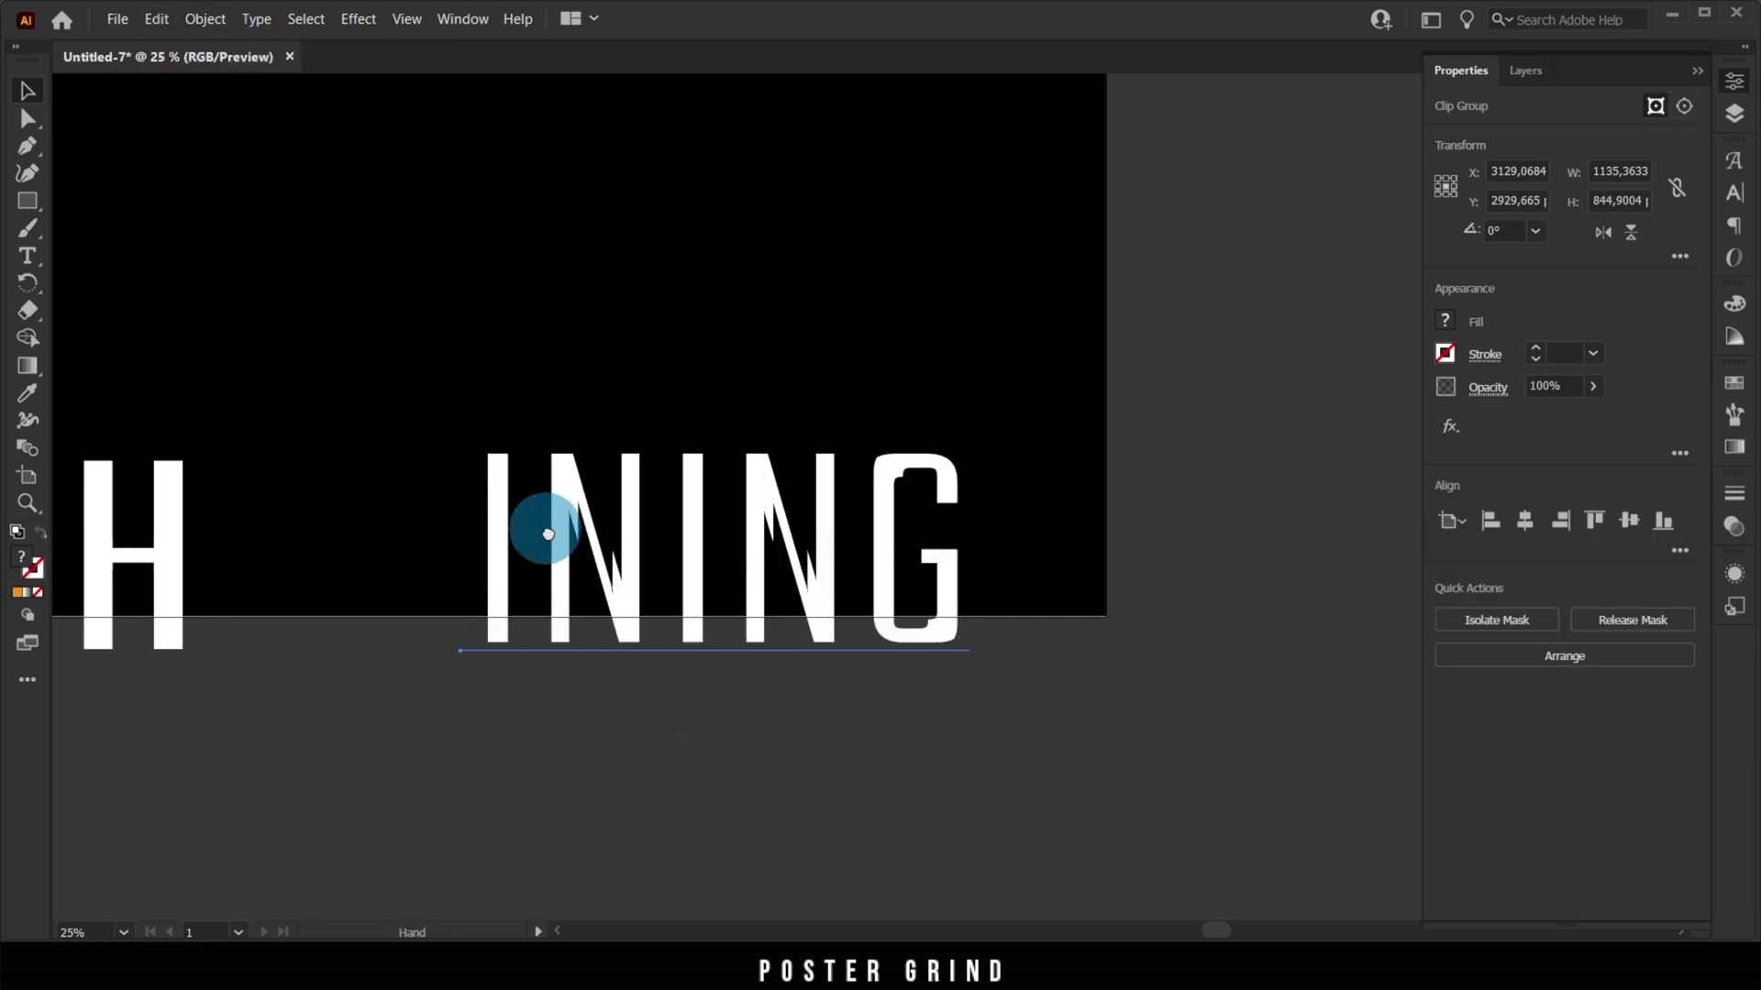
# Move the clipped "H" up to just below the title's grey "H" and bring it to the front
pyautogui.moveTo(550, 523); pyautogui.dragTo(887, 576)
pyautogui.scroll(-3, 887, 576)
pyautogui.scroll(1, 861, 523)
pyautogui.moveTo(747, 630); pyautogui.dragTo(763, 488)
pyautogui.rightClick(764, 491)
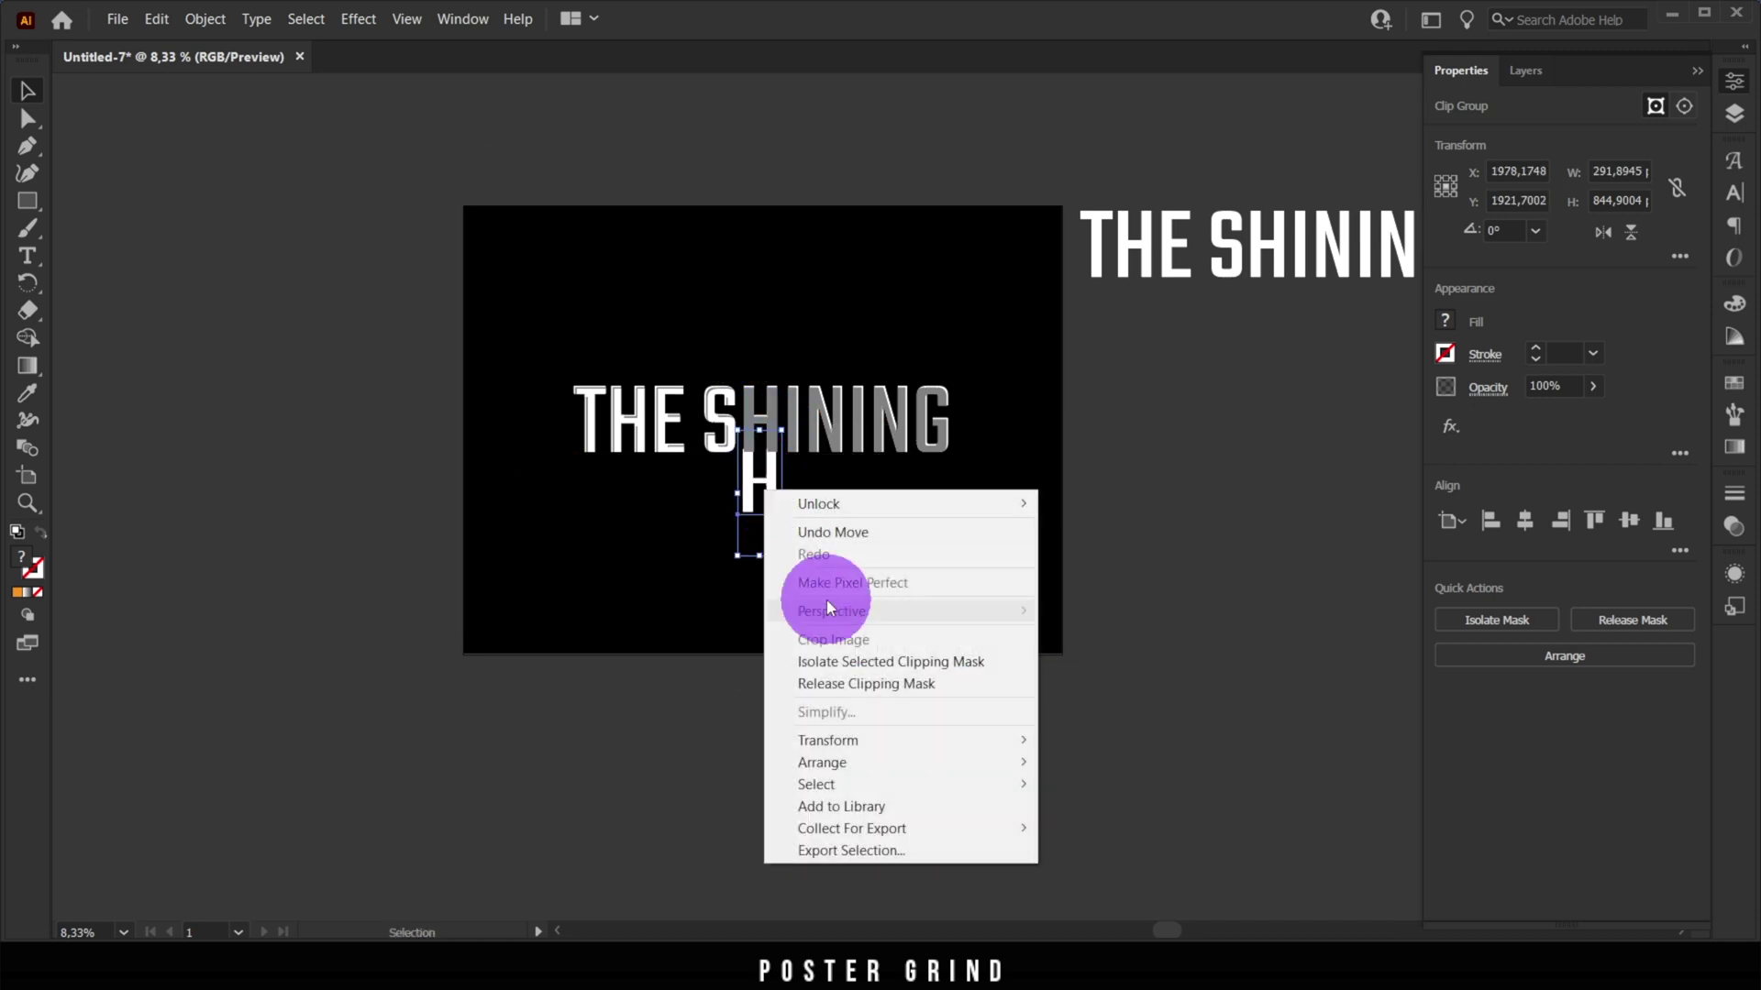
pyautogui.click(1078, 762)
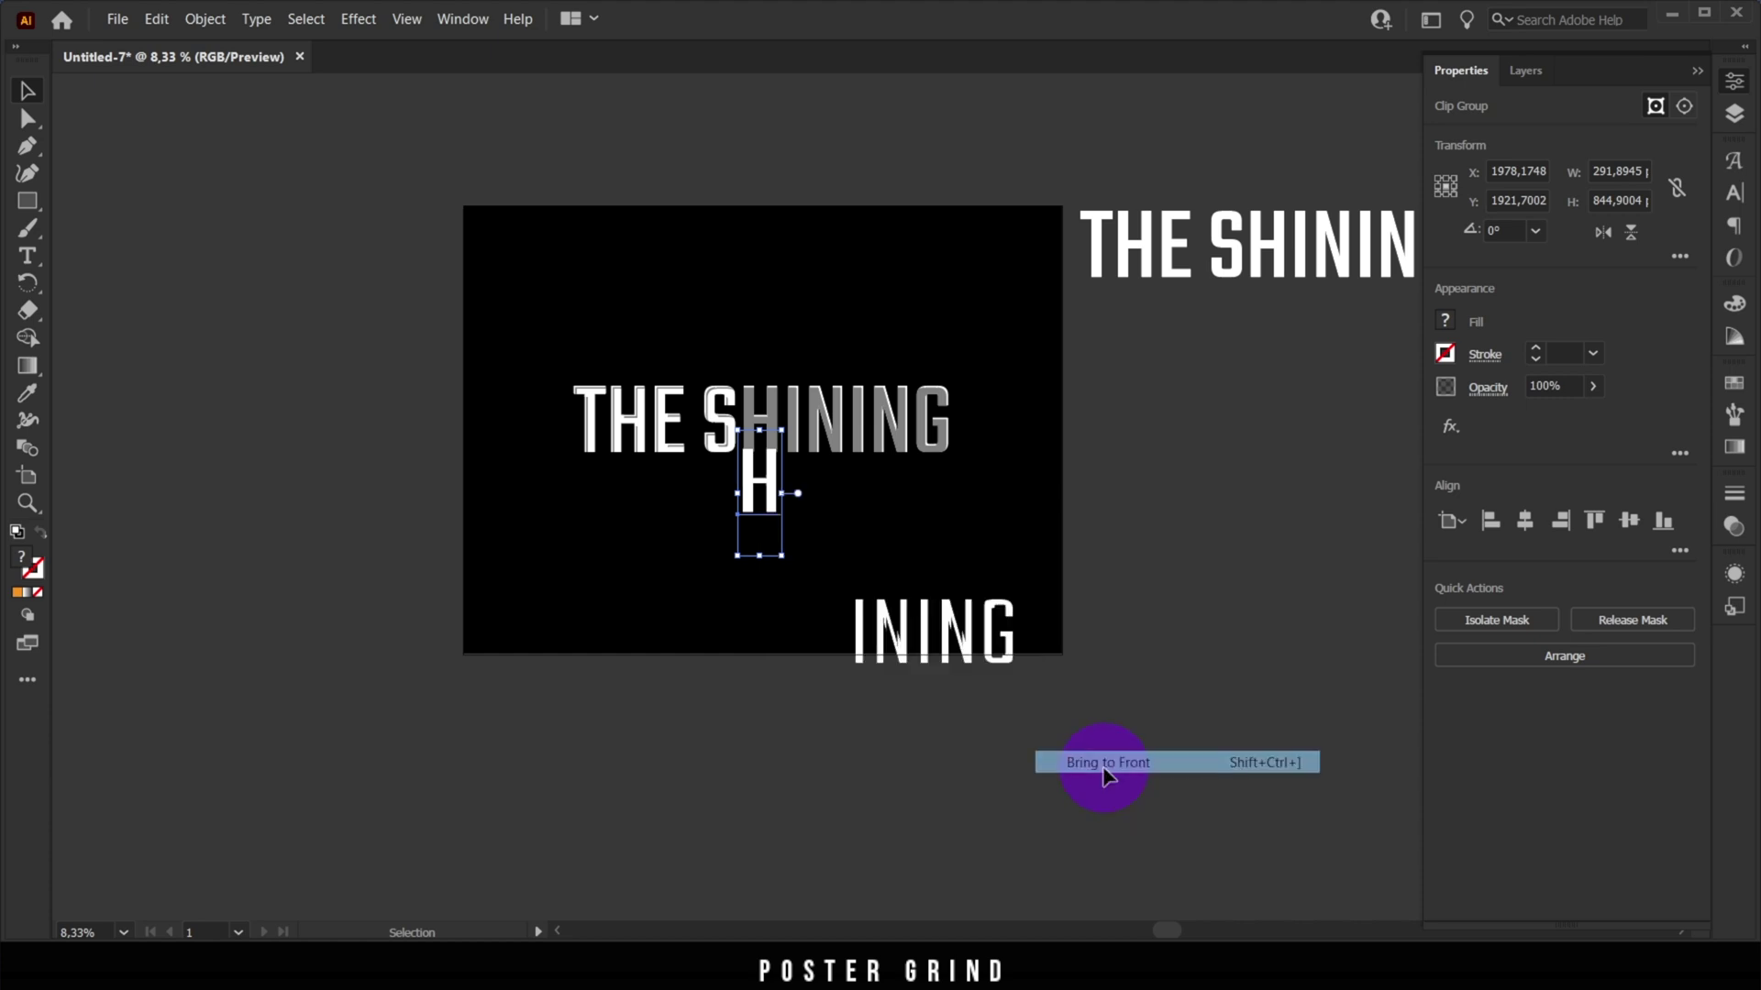
# Move the clipped "INING" up to just below the end of the title and bring it to the front
pyautogui.moveTo(923, 618); pyautogui.dragTo(944, 478)
pyautogui.rightClick(944, 477)
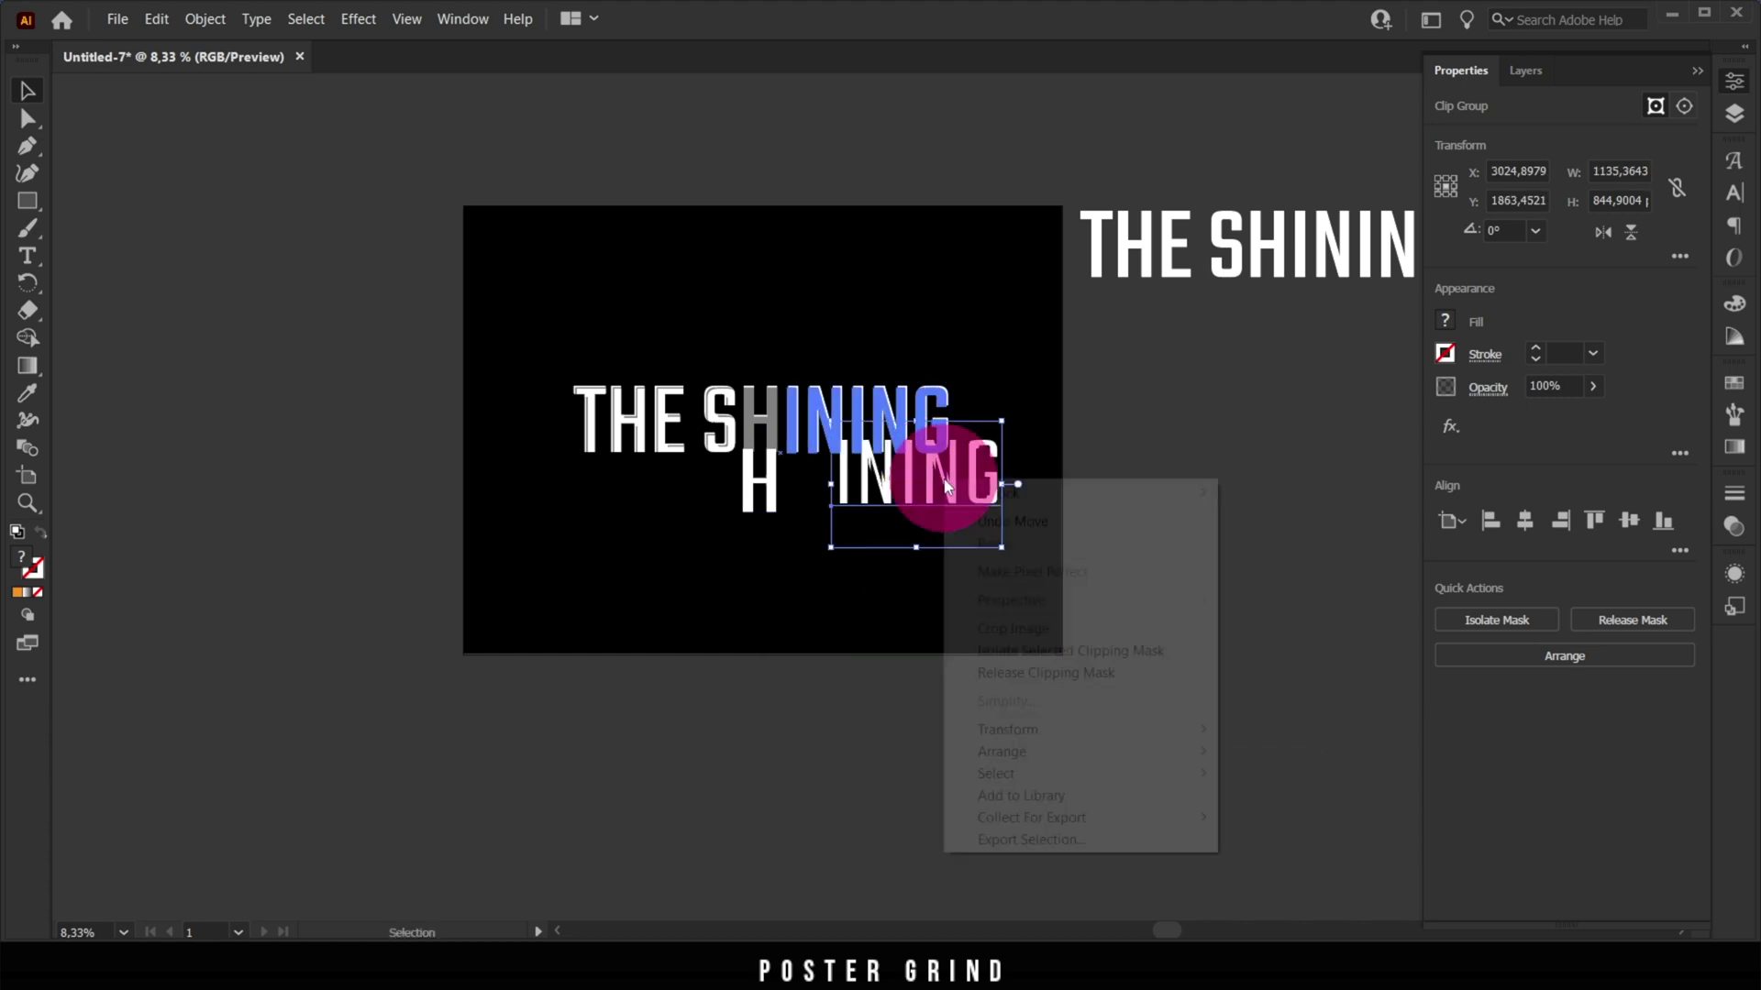
pyautogui.click(1128, 750)
pyautogui.click(1269, 751)
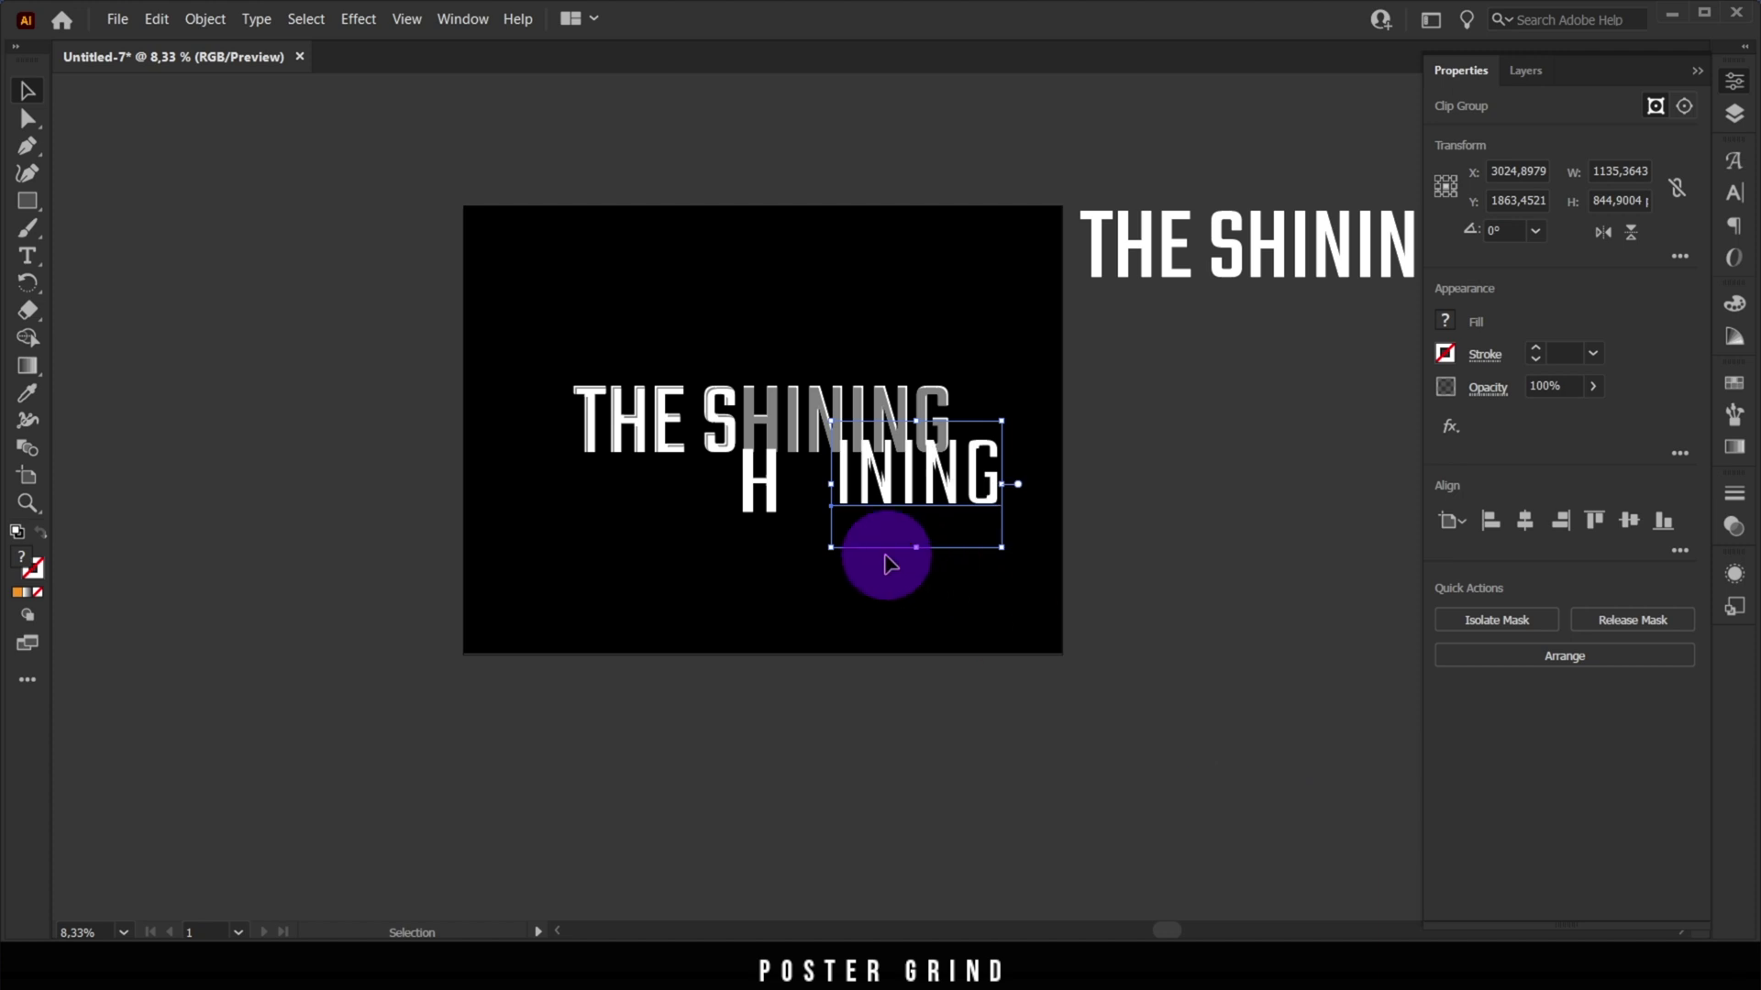
# Place the clipped "H" over the grey "H" in the title, lining up their lower edges
pyautogui.scroll(2, 884, 558)
pyautogui.moveTo(675, 365); pyautogui.dragTo(806, 381)
pyautogui.scroll(3, 845, 509)
pyautogui.scroll(2, 823, 477)
pyautogui.moveTo(766, 574); pyautogui.dragTo(933, 493)
pyautogui.moveTo(1081, 468); pyautogui.dragTo(954, 480)
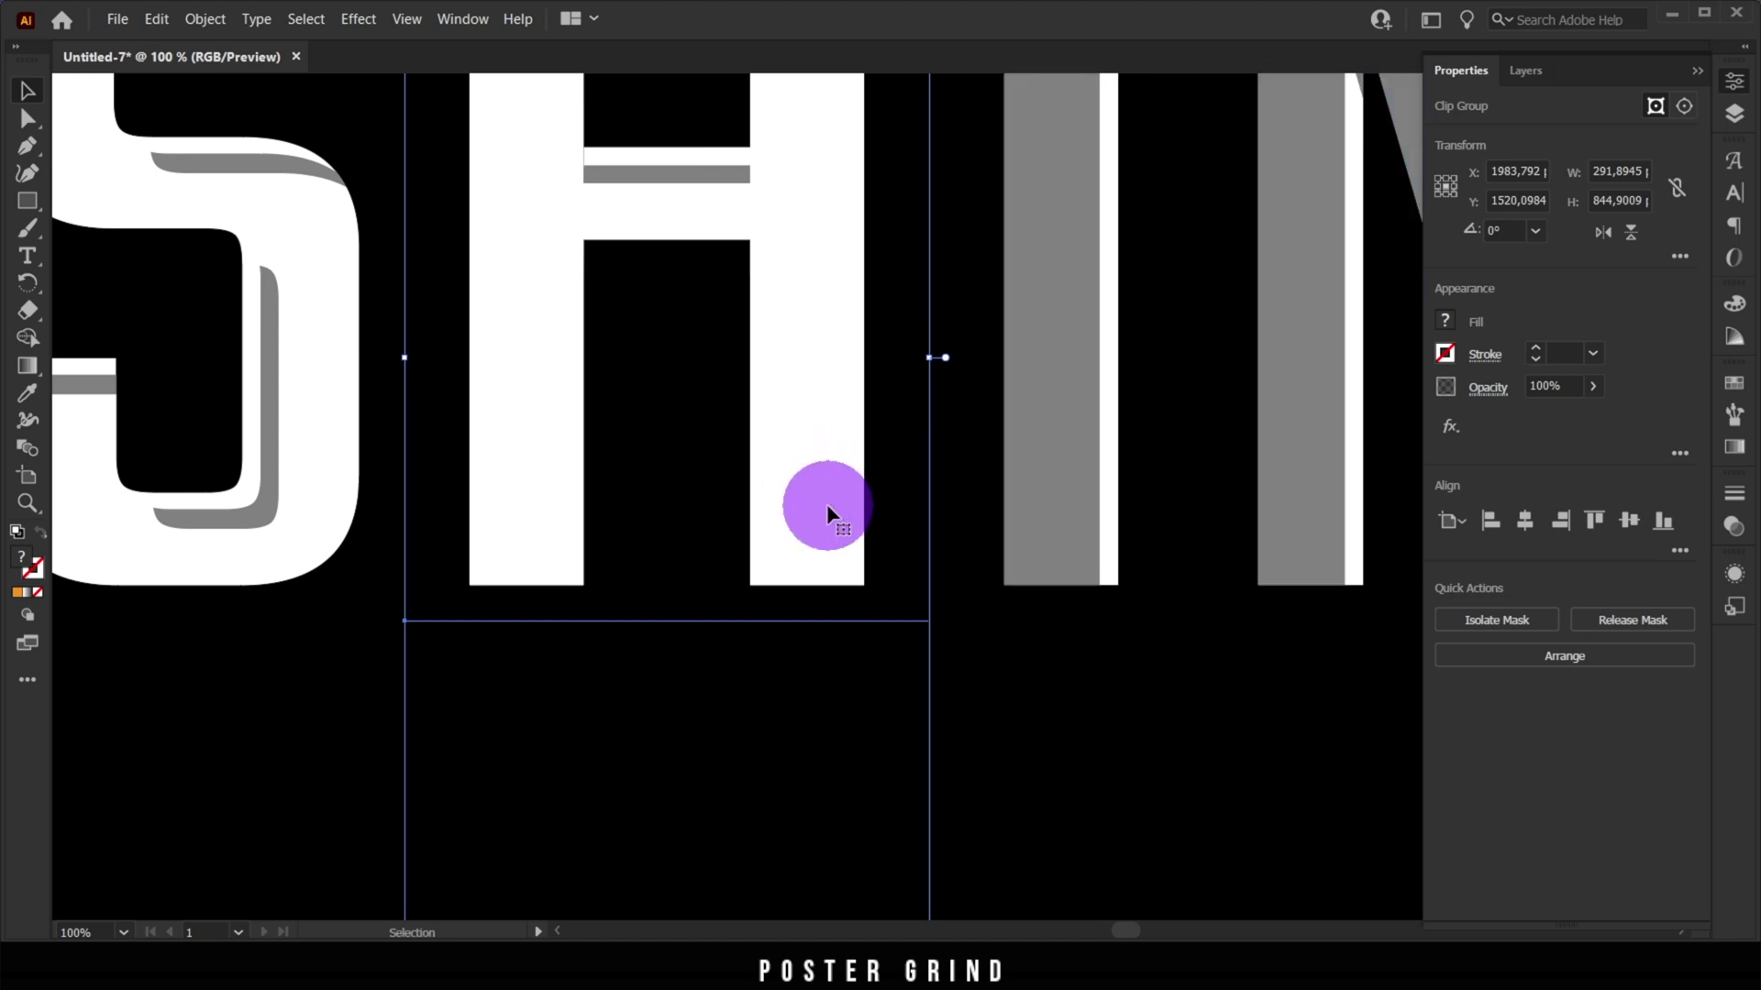
# Place the clipped "INING" over the grey "INING" in the title, level with the clipped "H"
pyautogui.scroll(-3, 827, 498)
pyautogui.moveTo(865, 530); pyautogui.dragTo(795, 482)
pyautogui.scroll(1, 720, 495)
pyautogui.scroll(4, 720, 495)
pyautogui.scroll(-9, 853, 500)
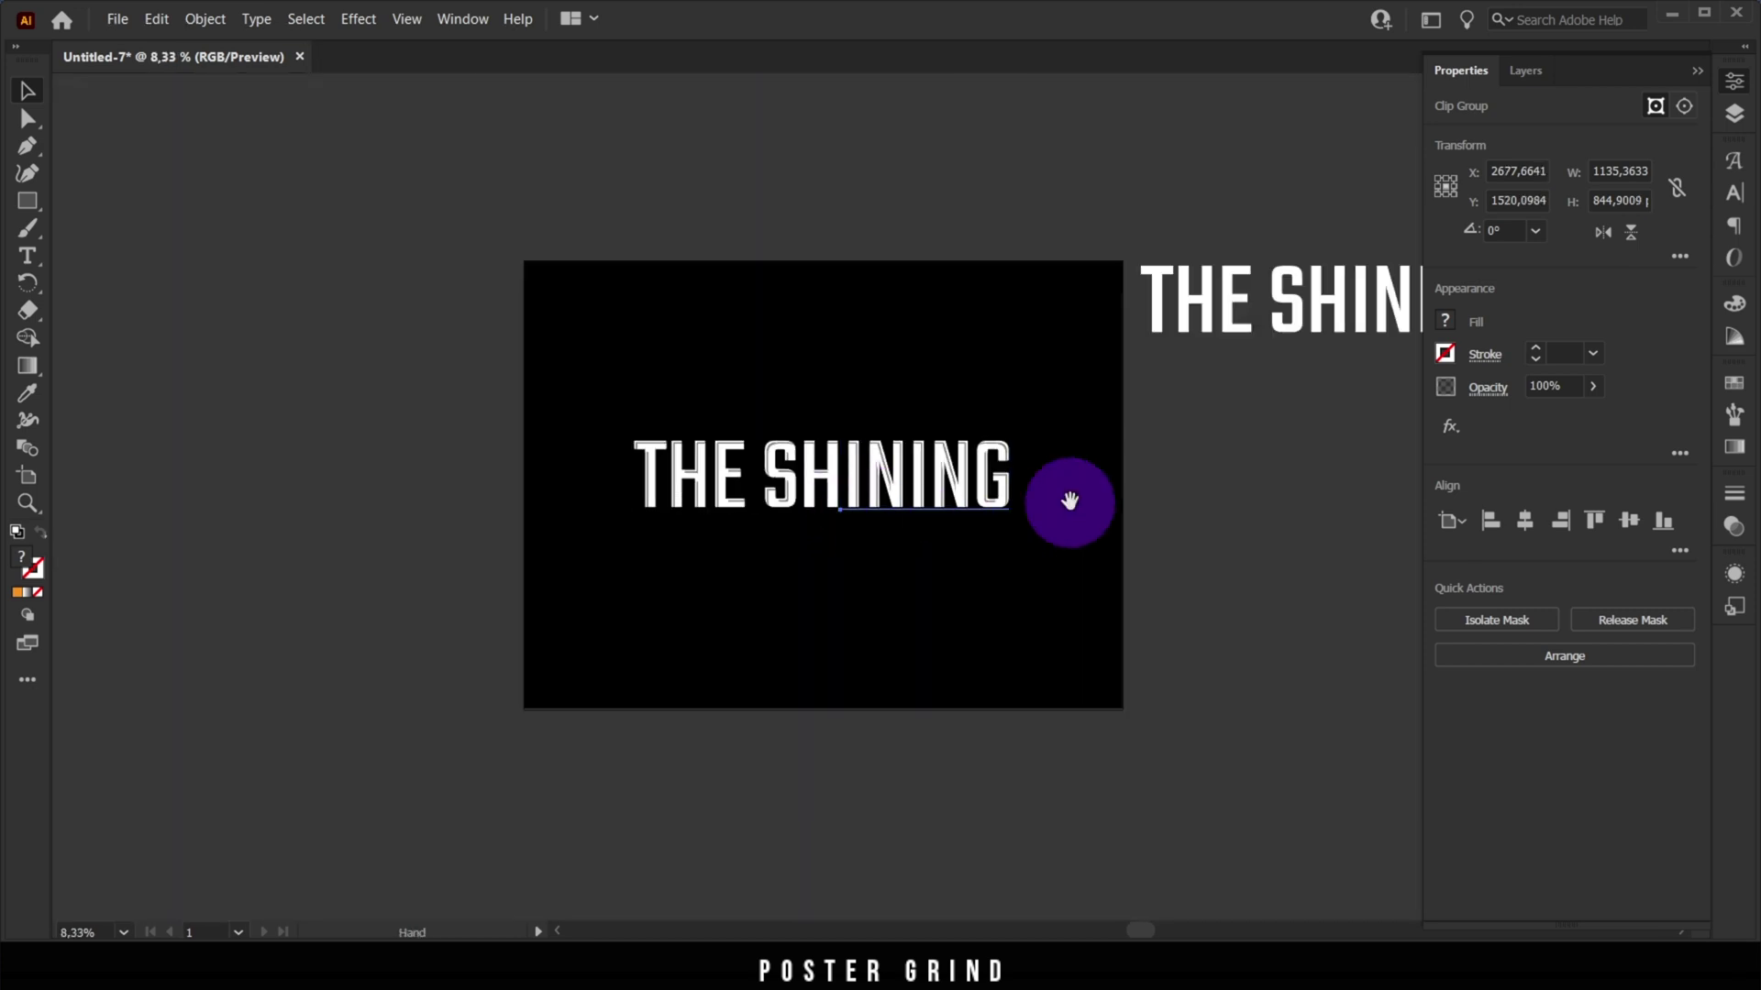
# Group all the pieces of the assembled "THE SHINING" title
pyautogui.click(707, 562)
pyautogui.scroll(2, 709, 562)
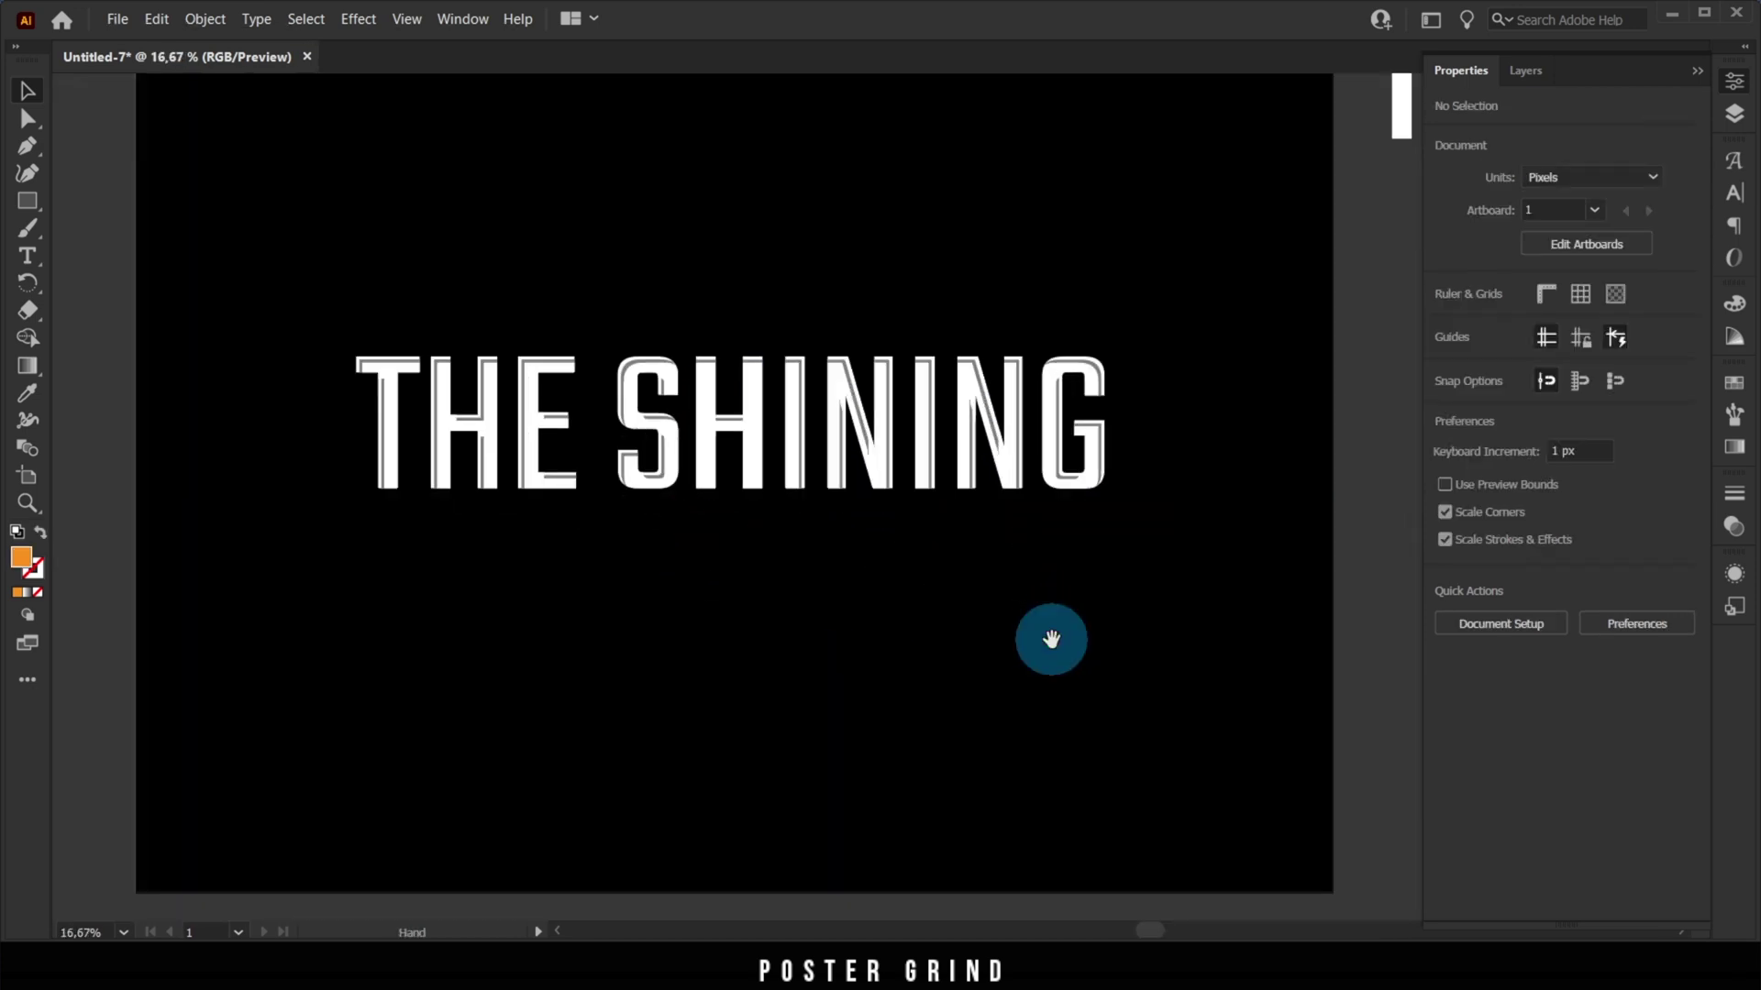
pyautogui.moveTo(1051, 639); pyautogui.dragTo(998, 668)
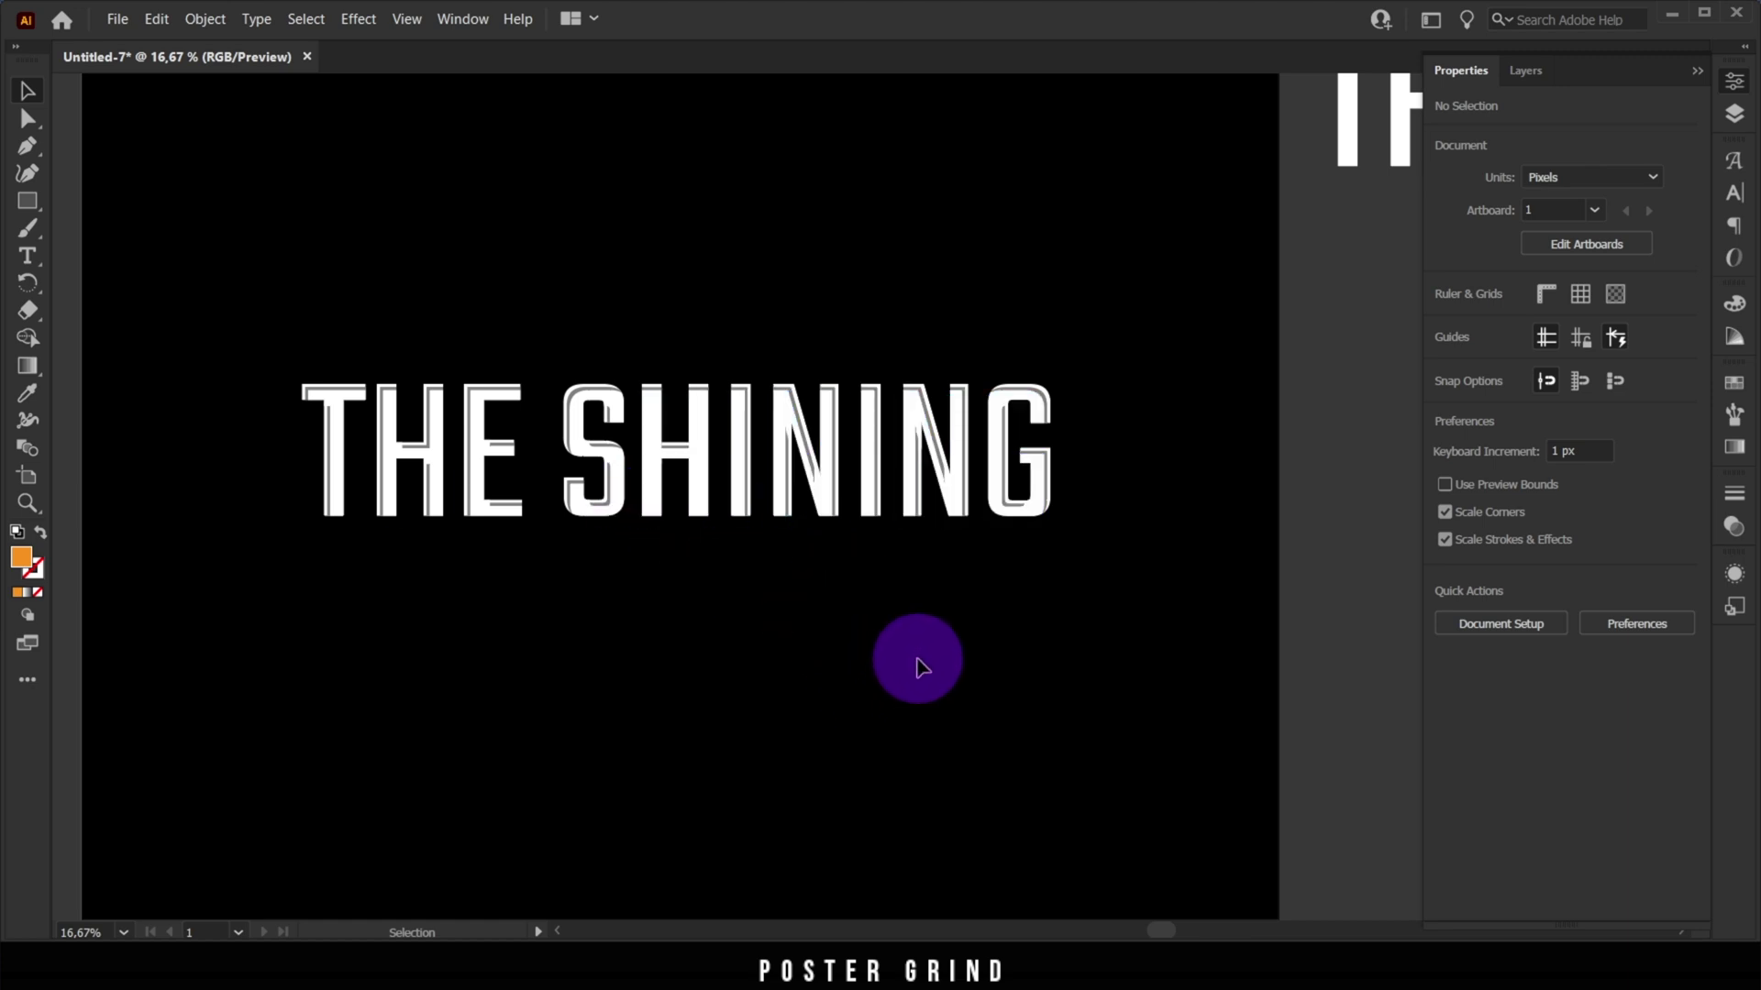
pyautogui.moveTo(1152, 626); pyautogui.dragTo(287, 307)
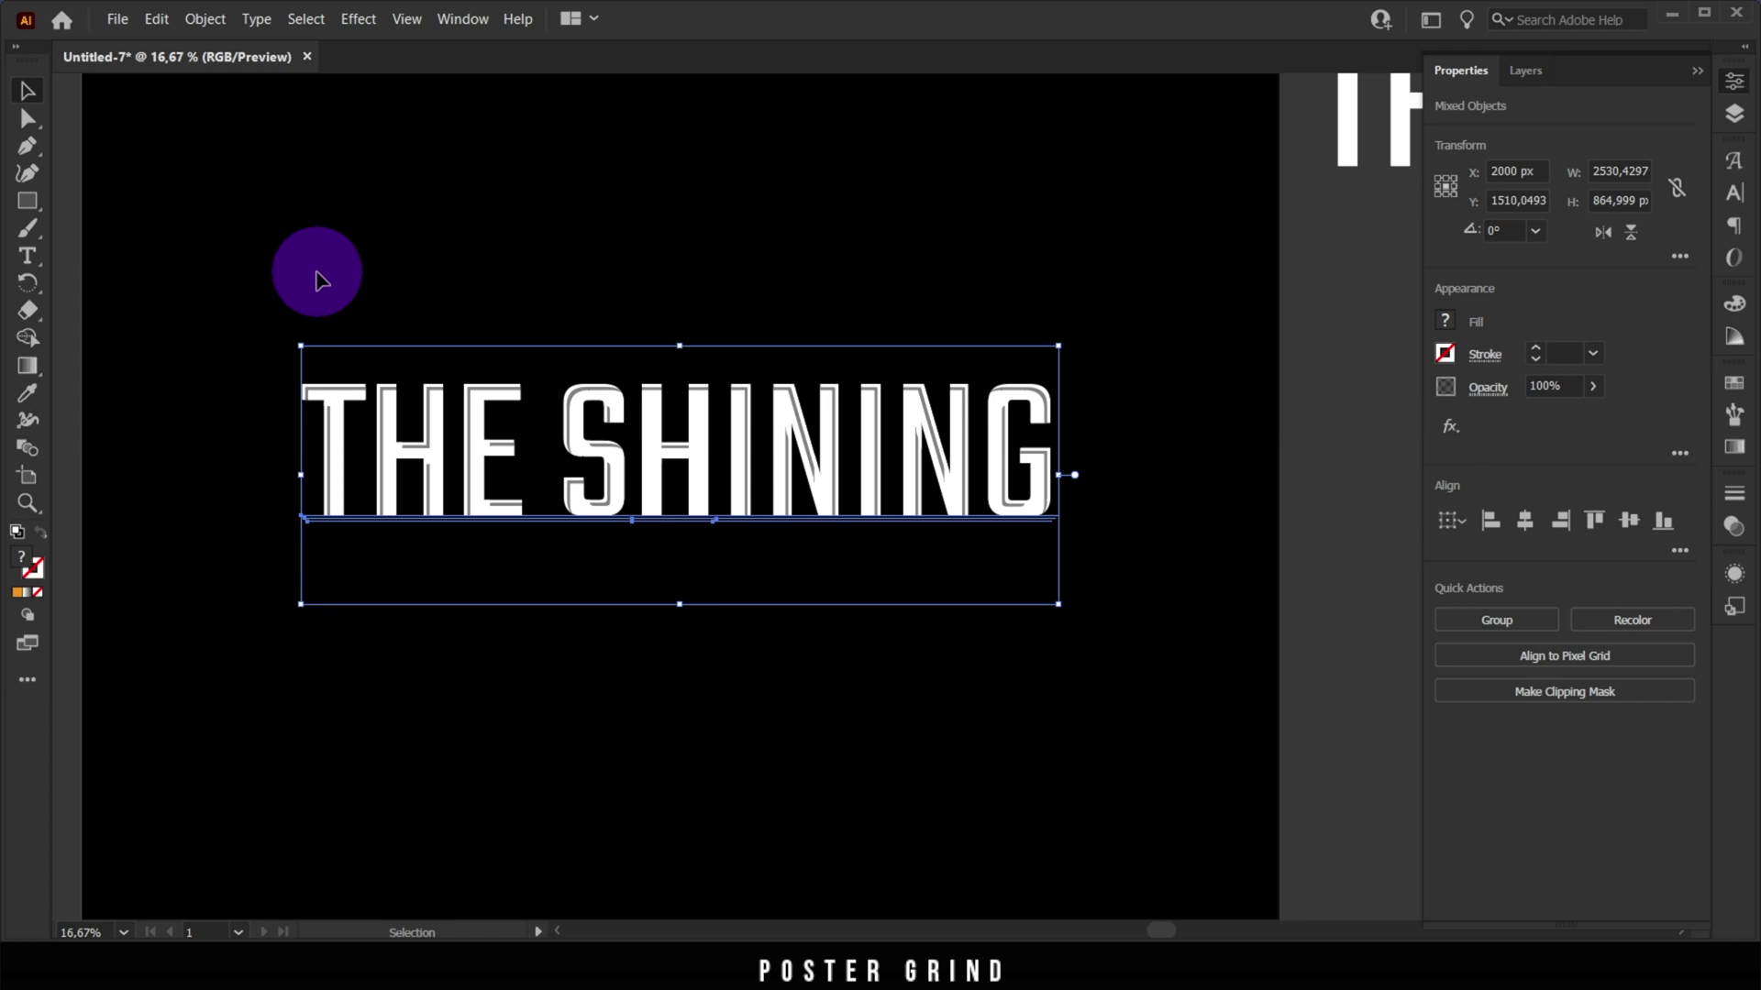
pyautogui.click(207, 24)
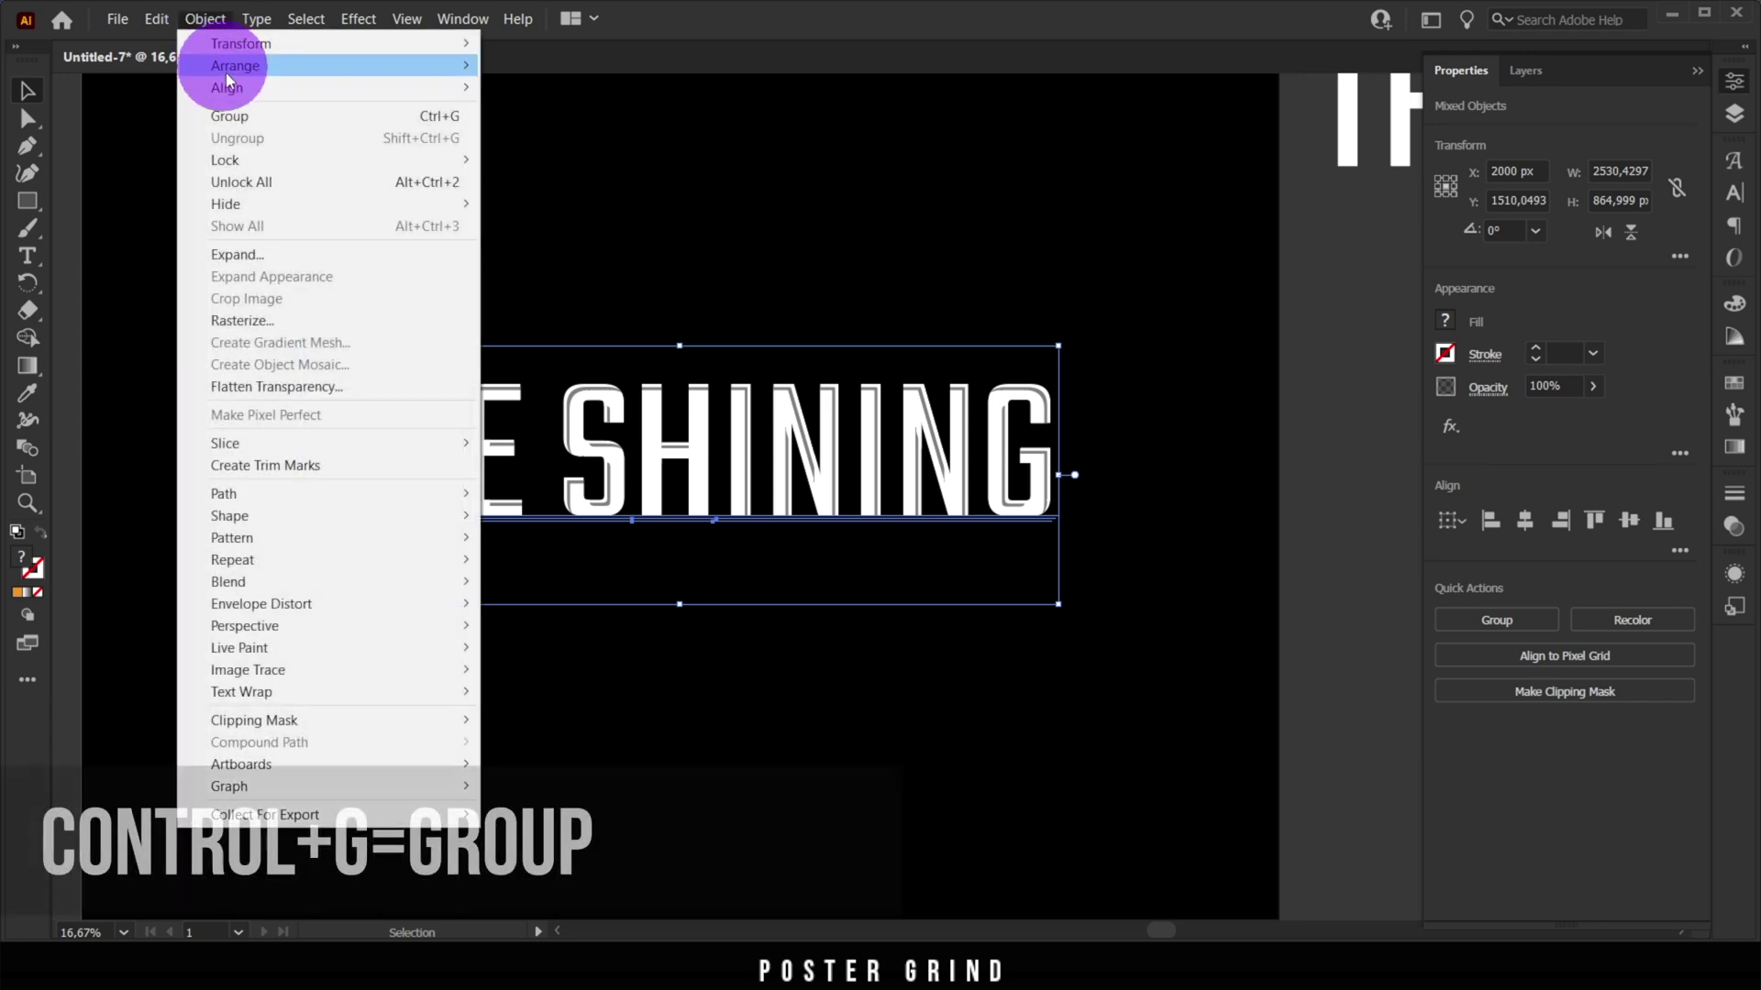
pyautogui.click(238, 118)
# Move the grouped title as one piece, about 26 px to the left and 20 px up
pyautogui.moveTo(728, 480); pyautogui.dragTo(727, 480)
pyautogui.moveTo(728, 479); pyautogui.dragTo(745, 504)
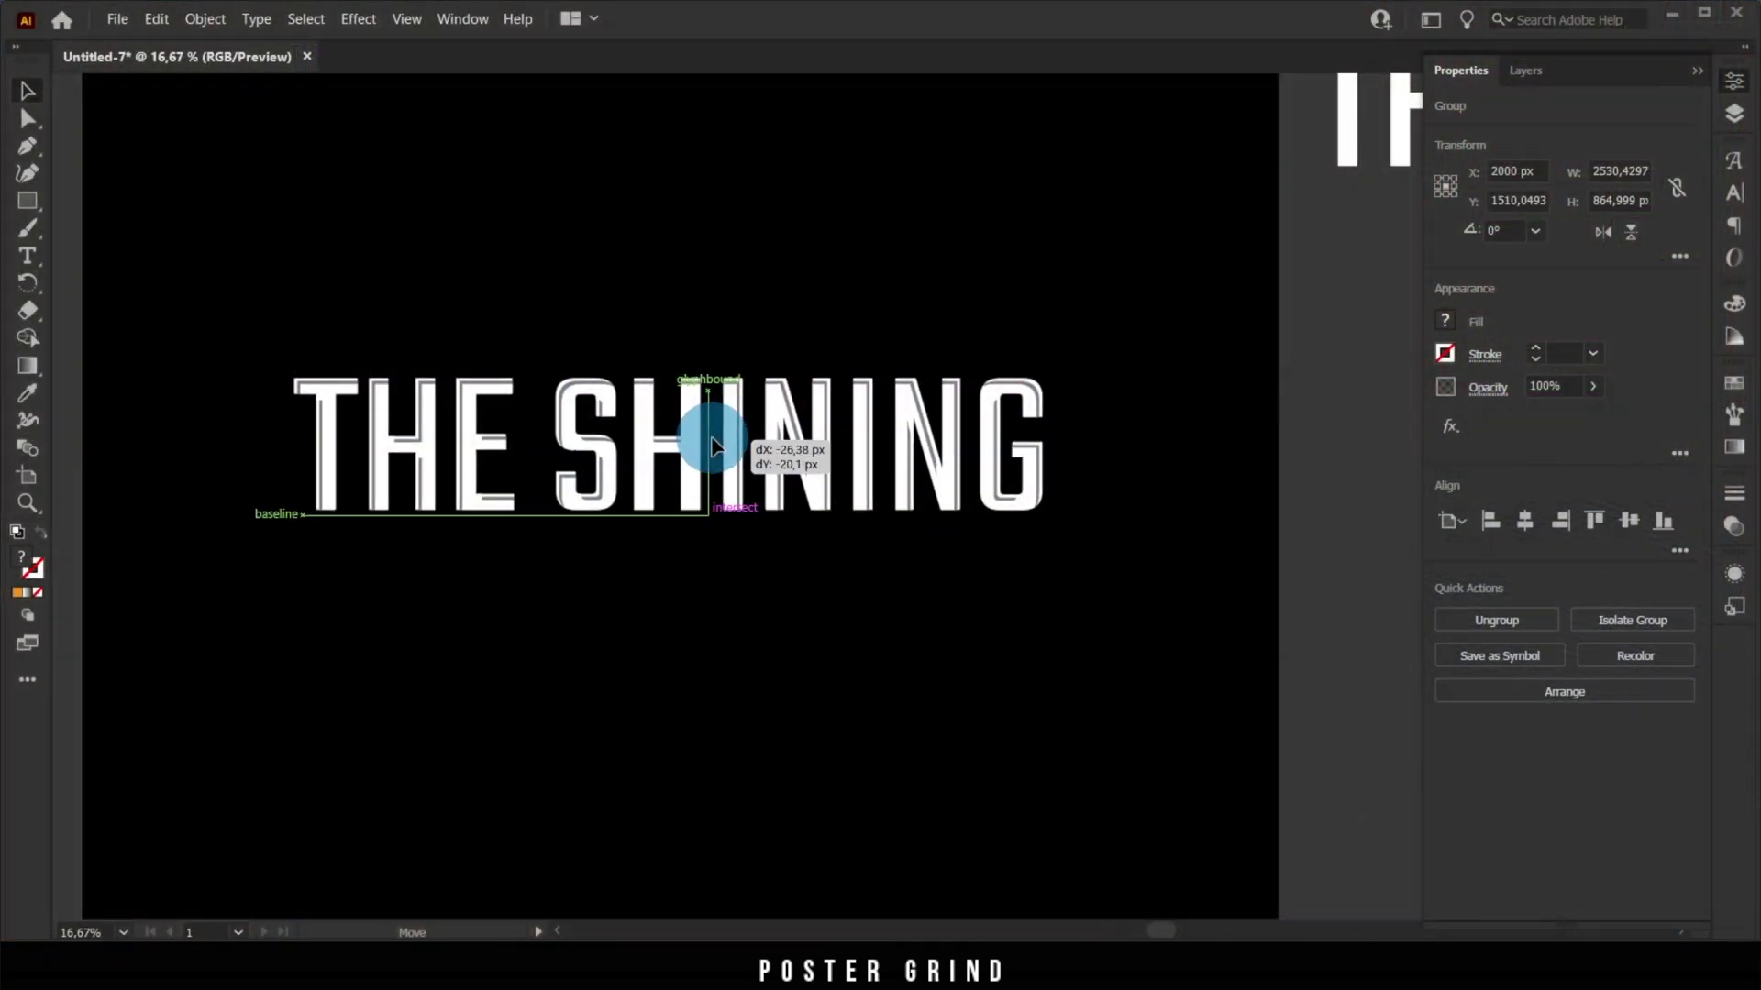
pyautogui.click(859, 403)
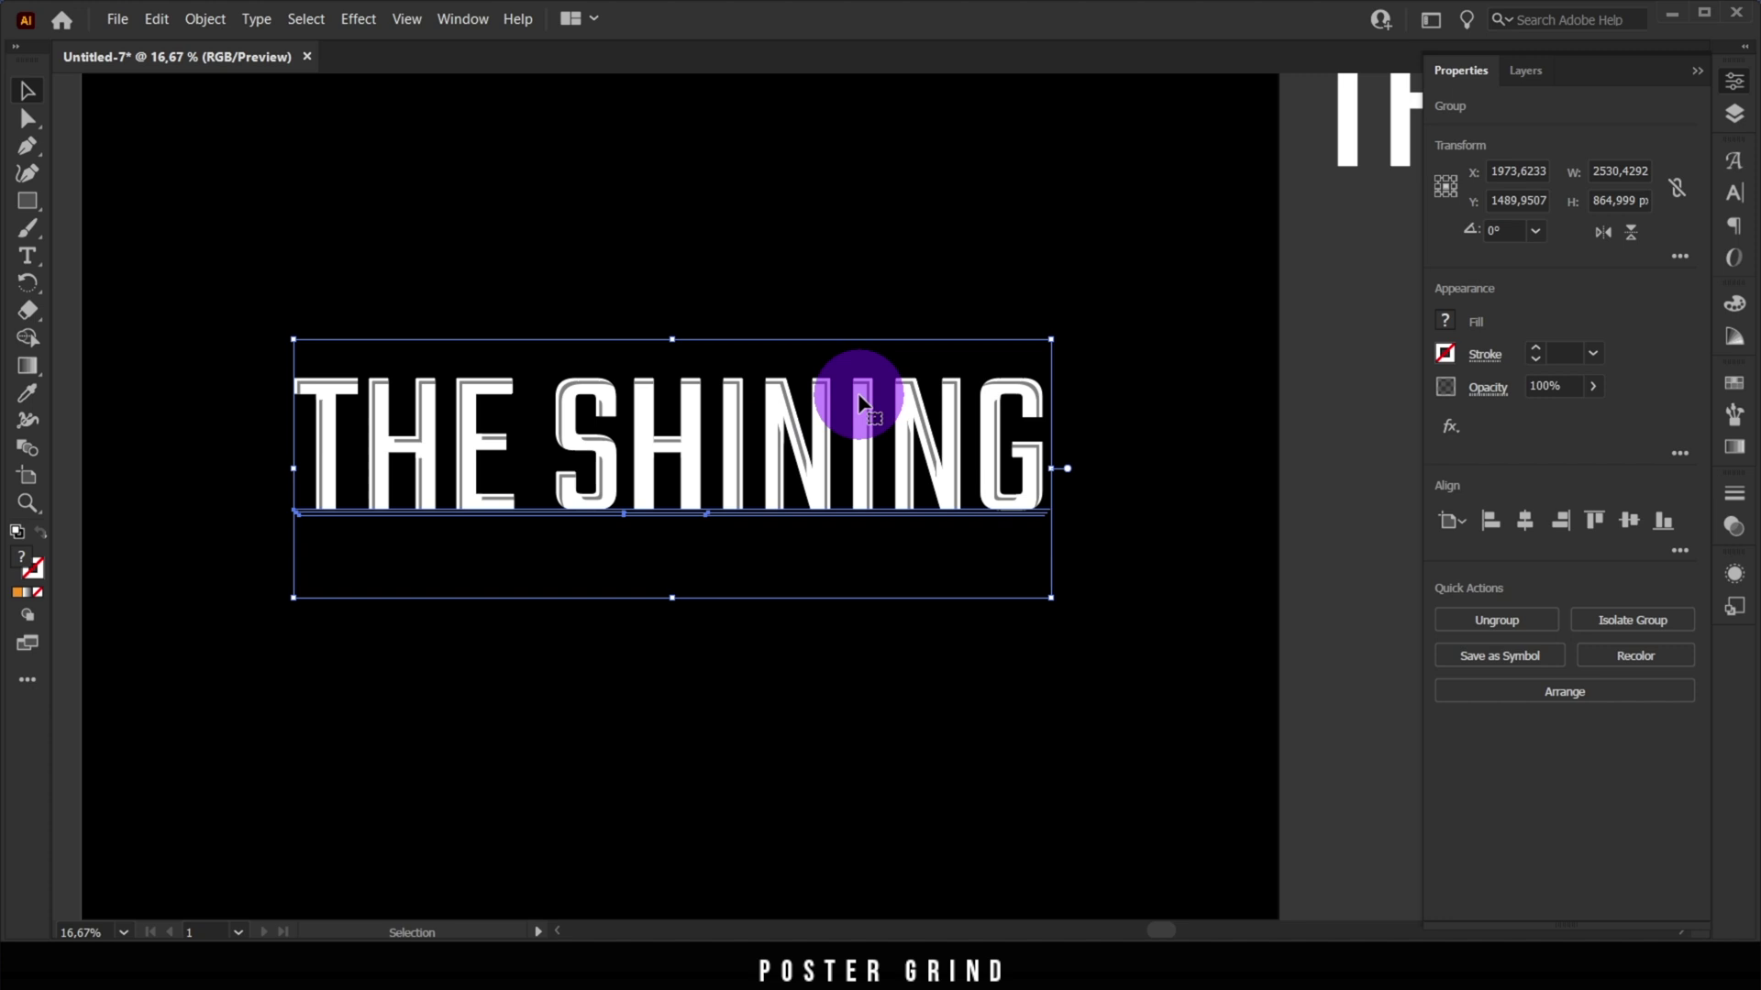
# Copy the plain white "THE SHINING" text from beside the artboard to a spot below the grouped title
pyautogui.scroll(-1, 1203, 420)
pyautogui.moveTo(1195, 330); pyautogui.dragTo(1124, 341)
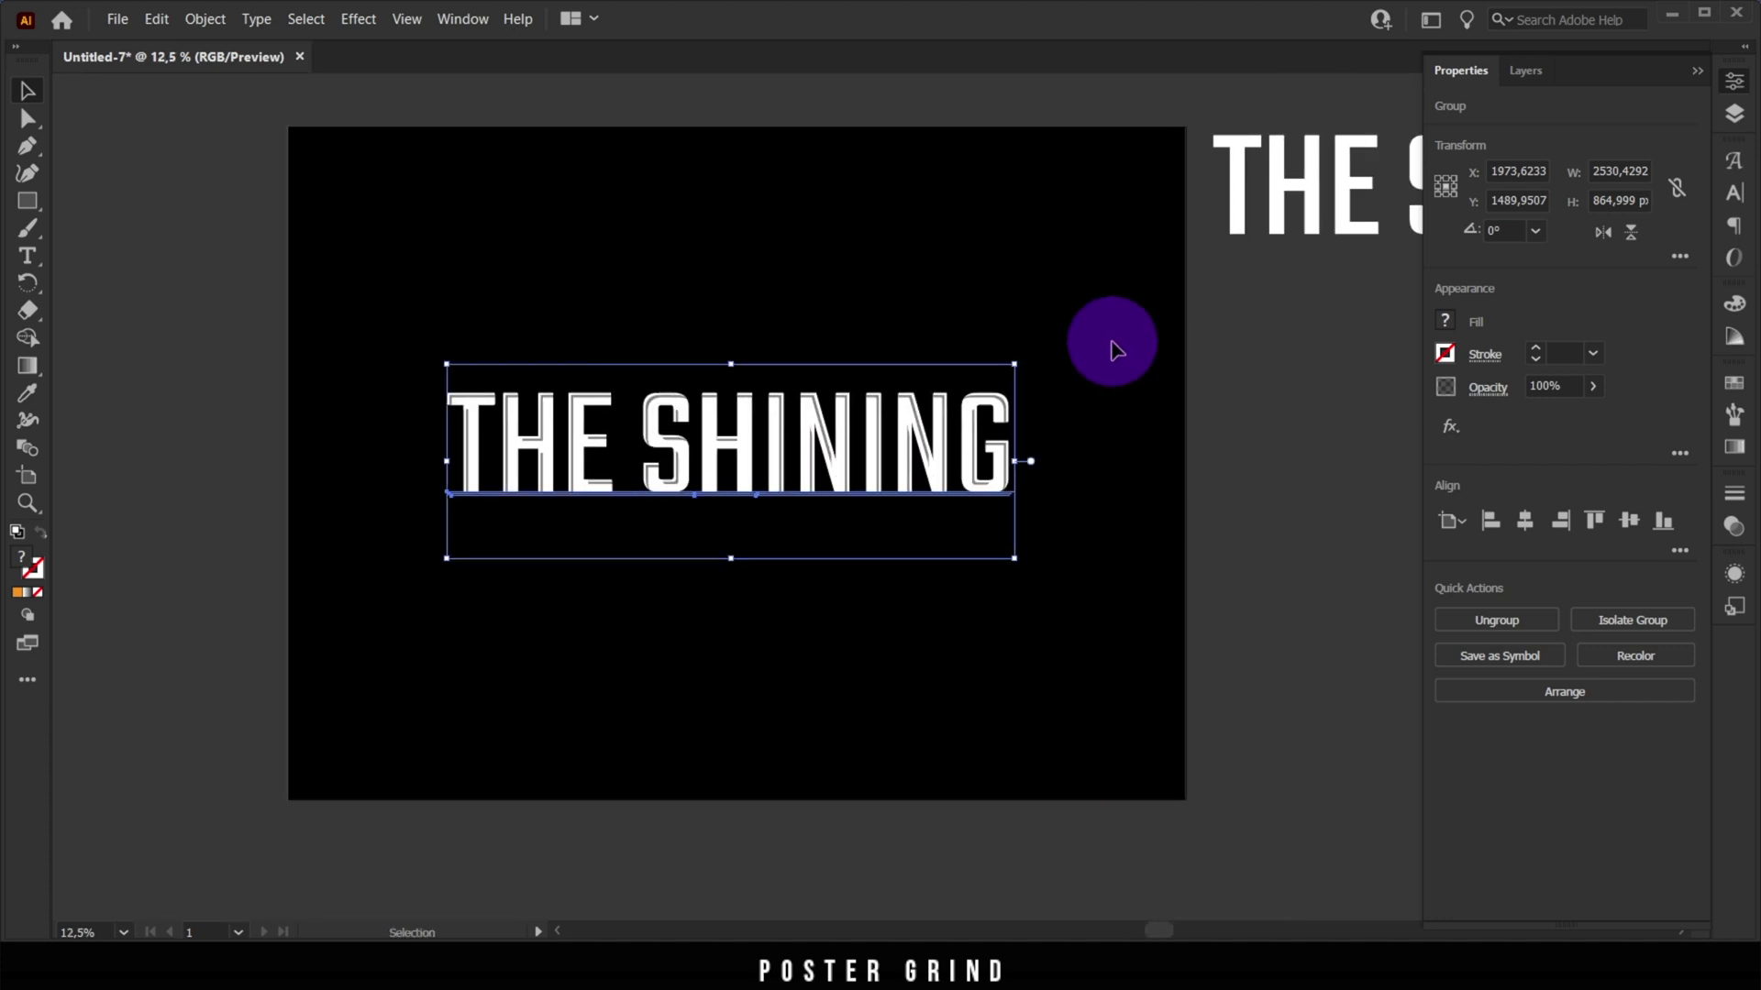
pyautogui.click(1120, 332)
pyautogui.moveTo(1309, 165); pyautogui.dragTo(561, 607)
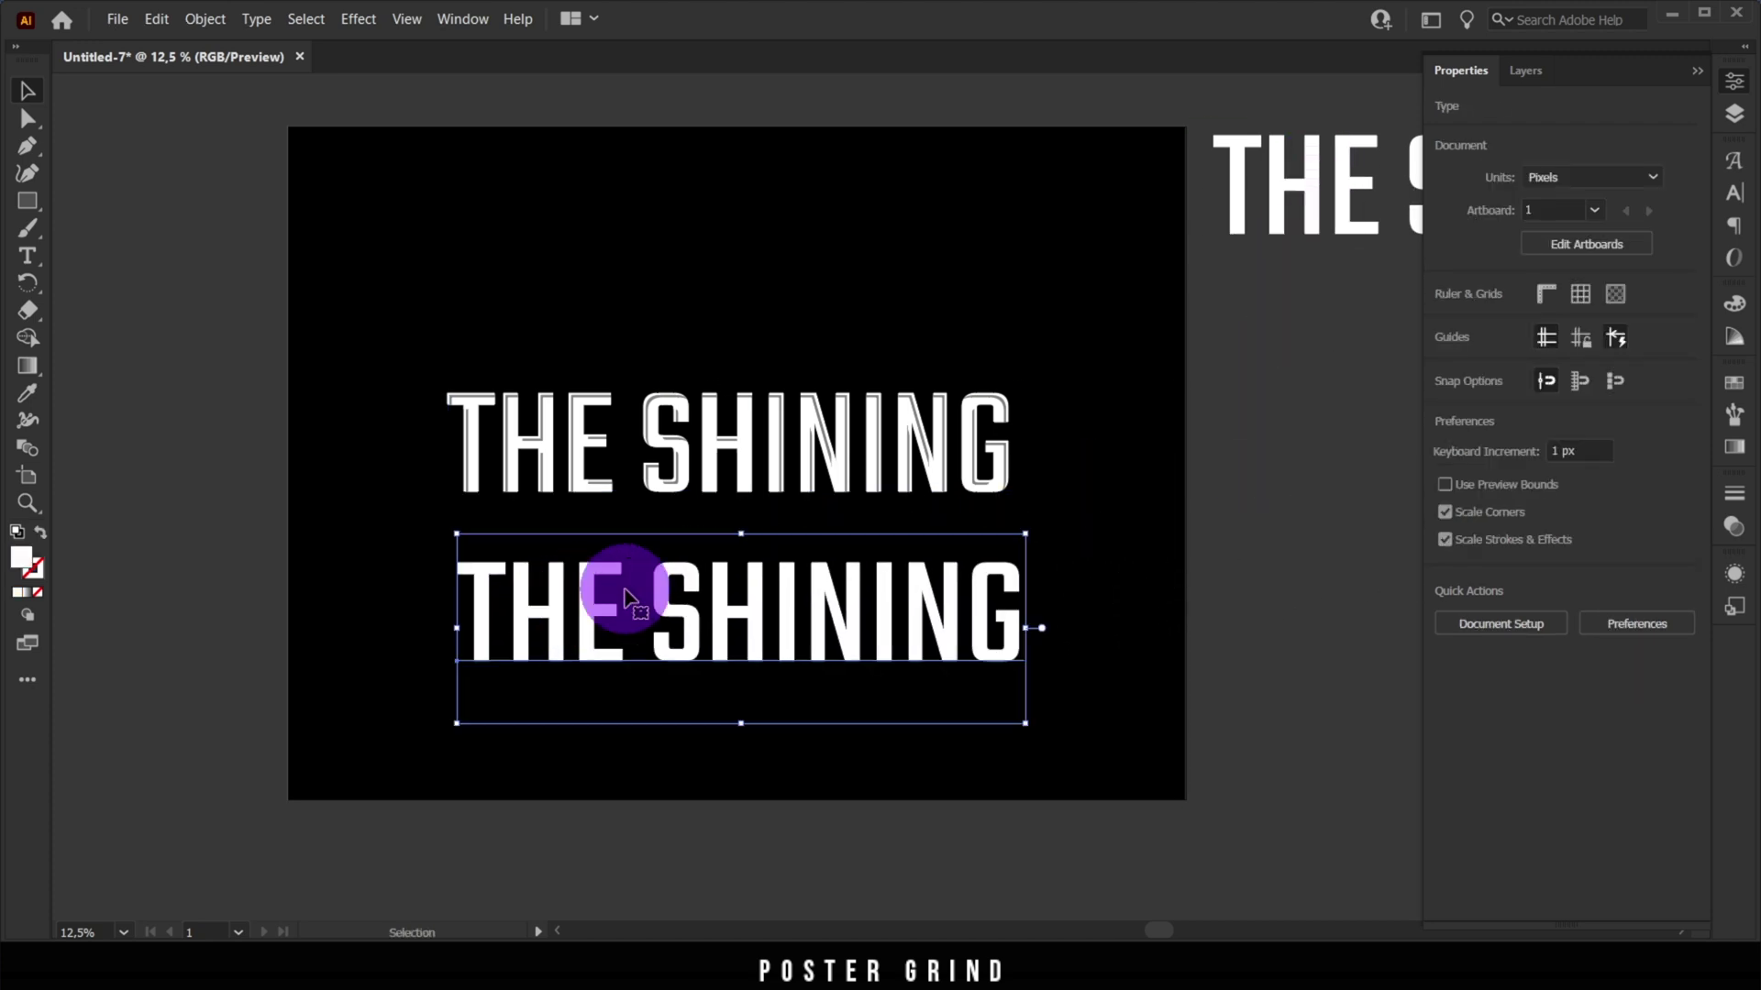
pyautogui.hscroll(-5, 542, 499)
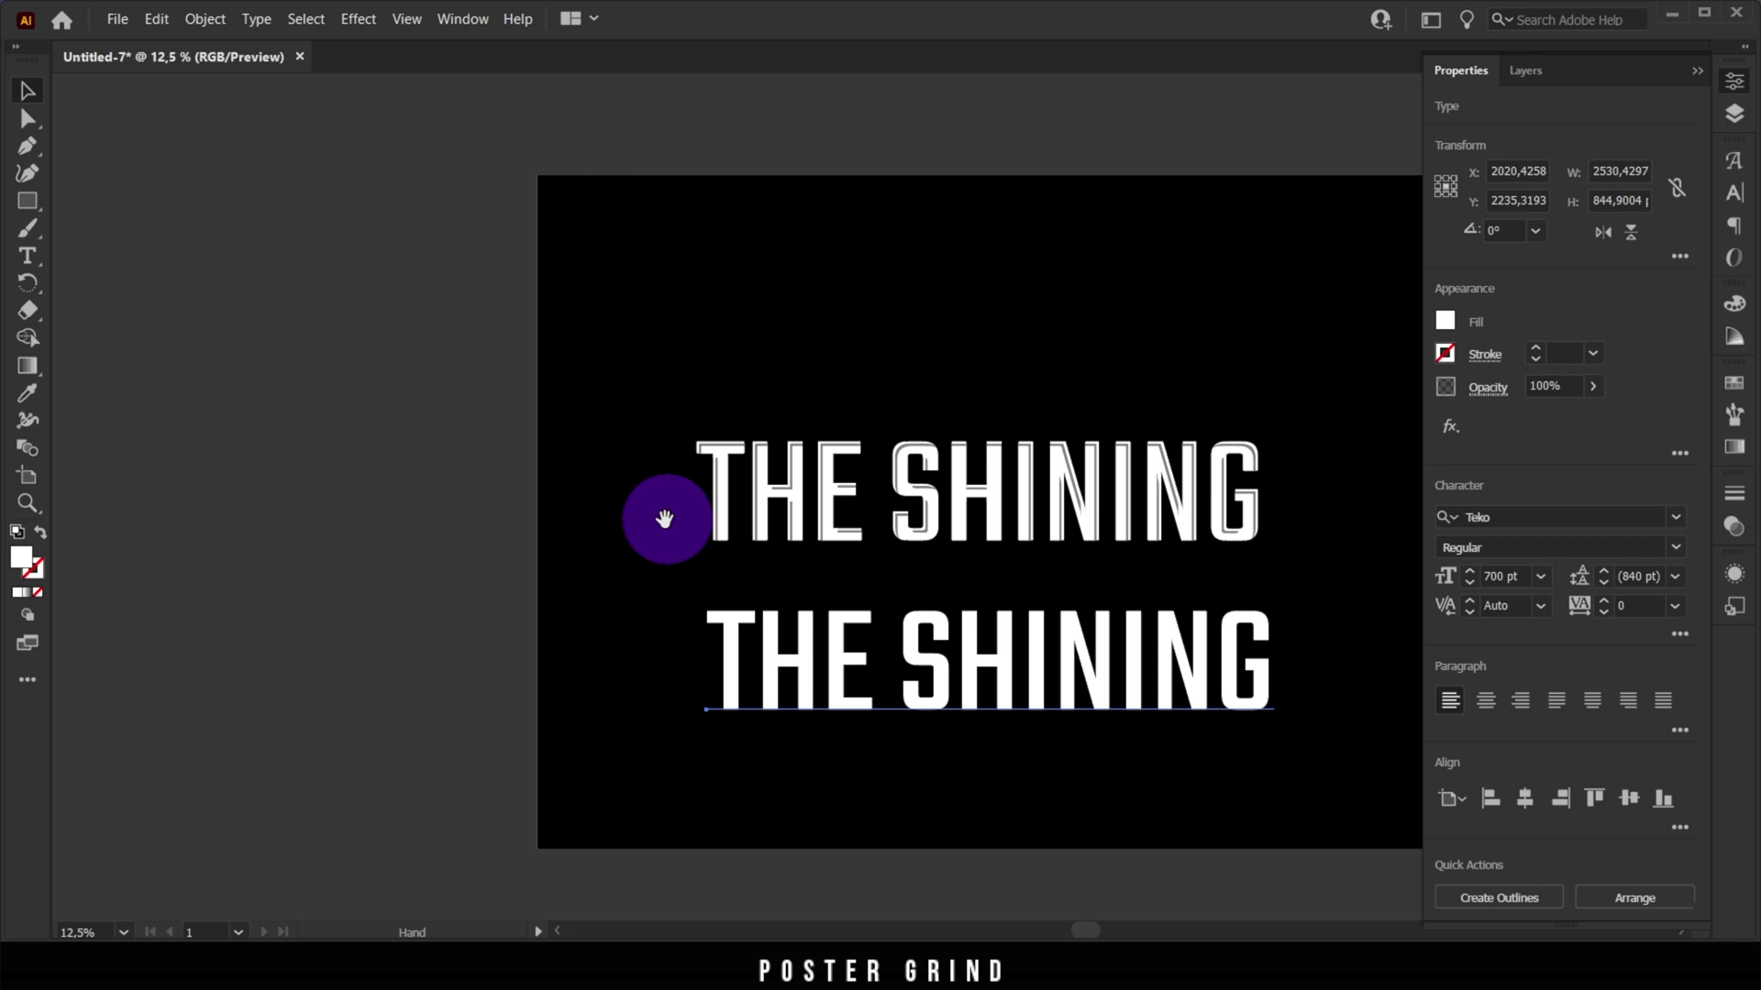
pyautogui.hscroll(-3, 683, 518)
pyautogui.click(532, 380)
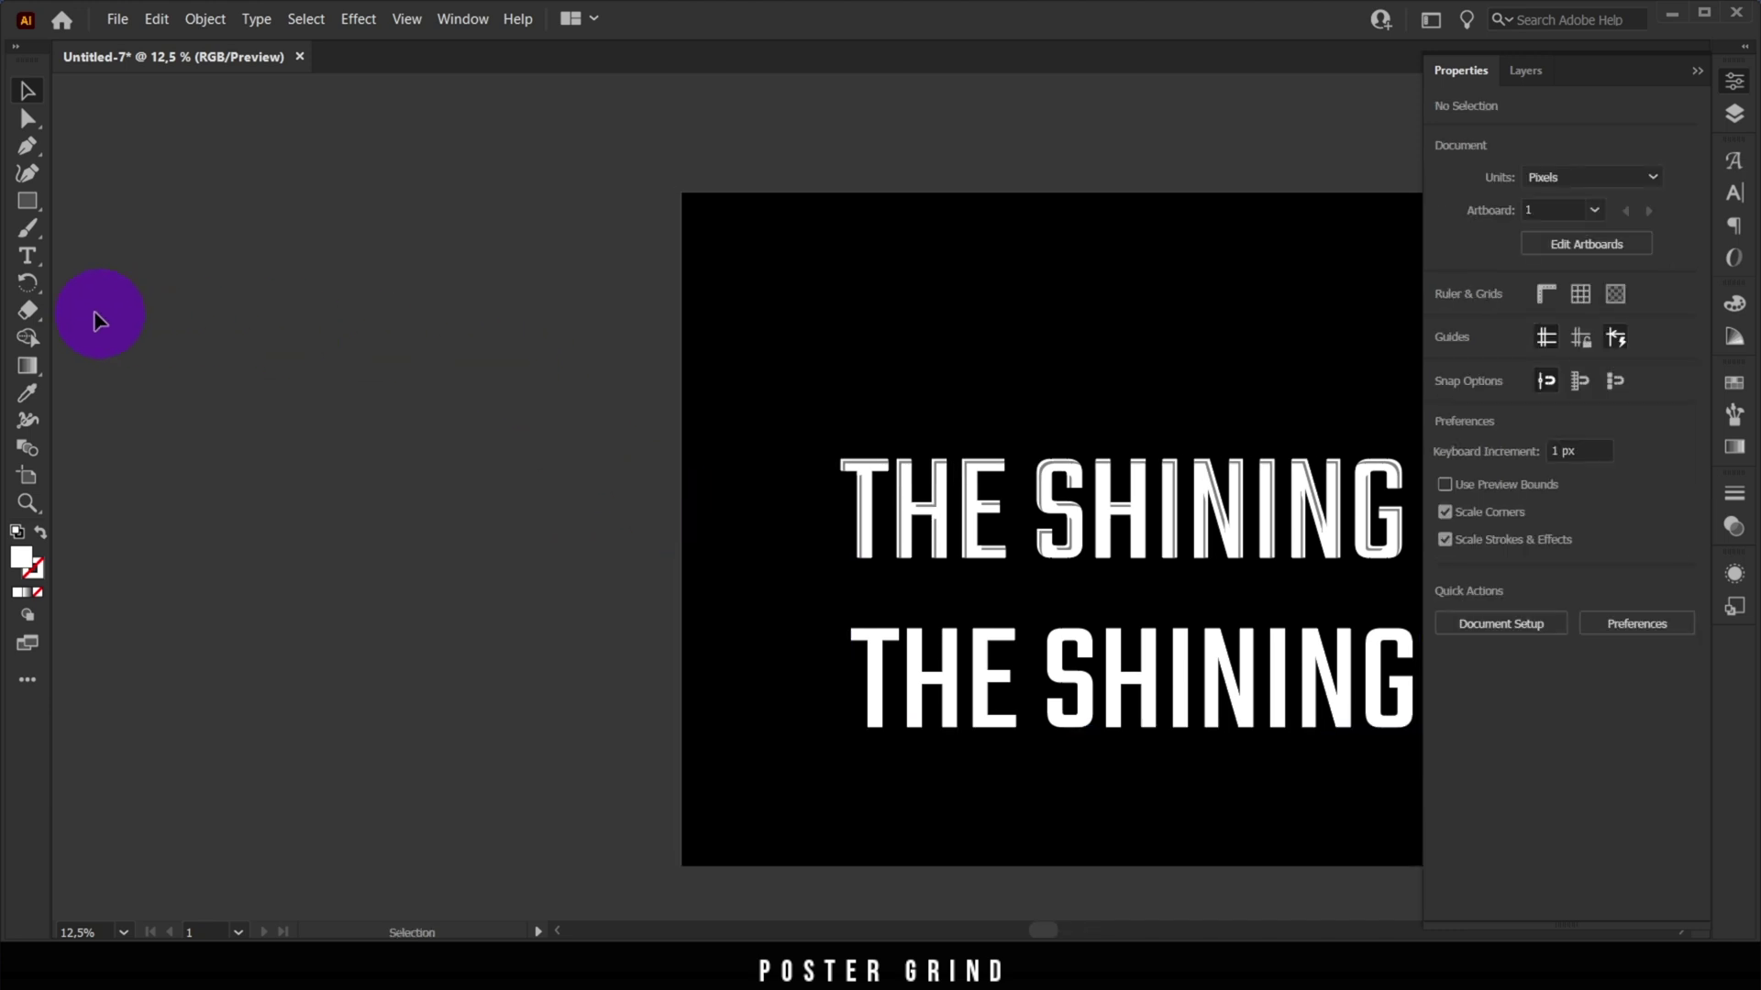
# Draw a square about 1003 px wide on the canvas left of the artboard and give it a gradient fill
pyautogui.click(28, 202)
pyautogui.moveTo(338, 201); pyautogui.dragTo(564, 424)
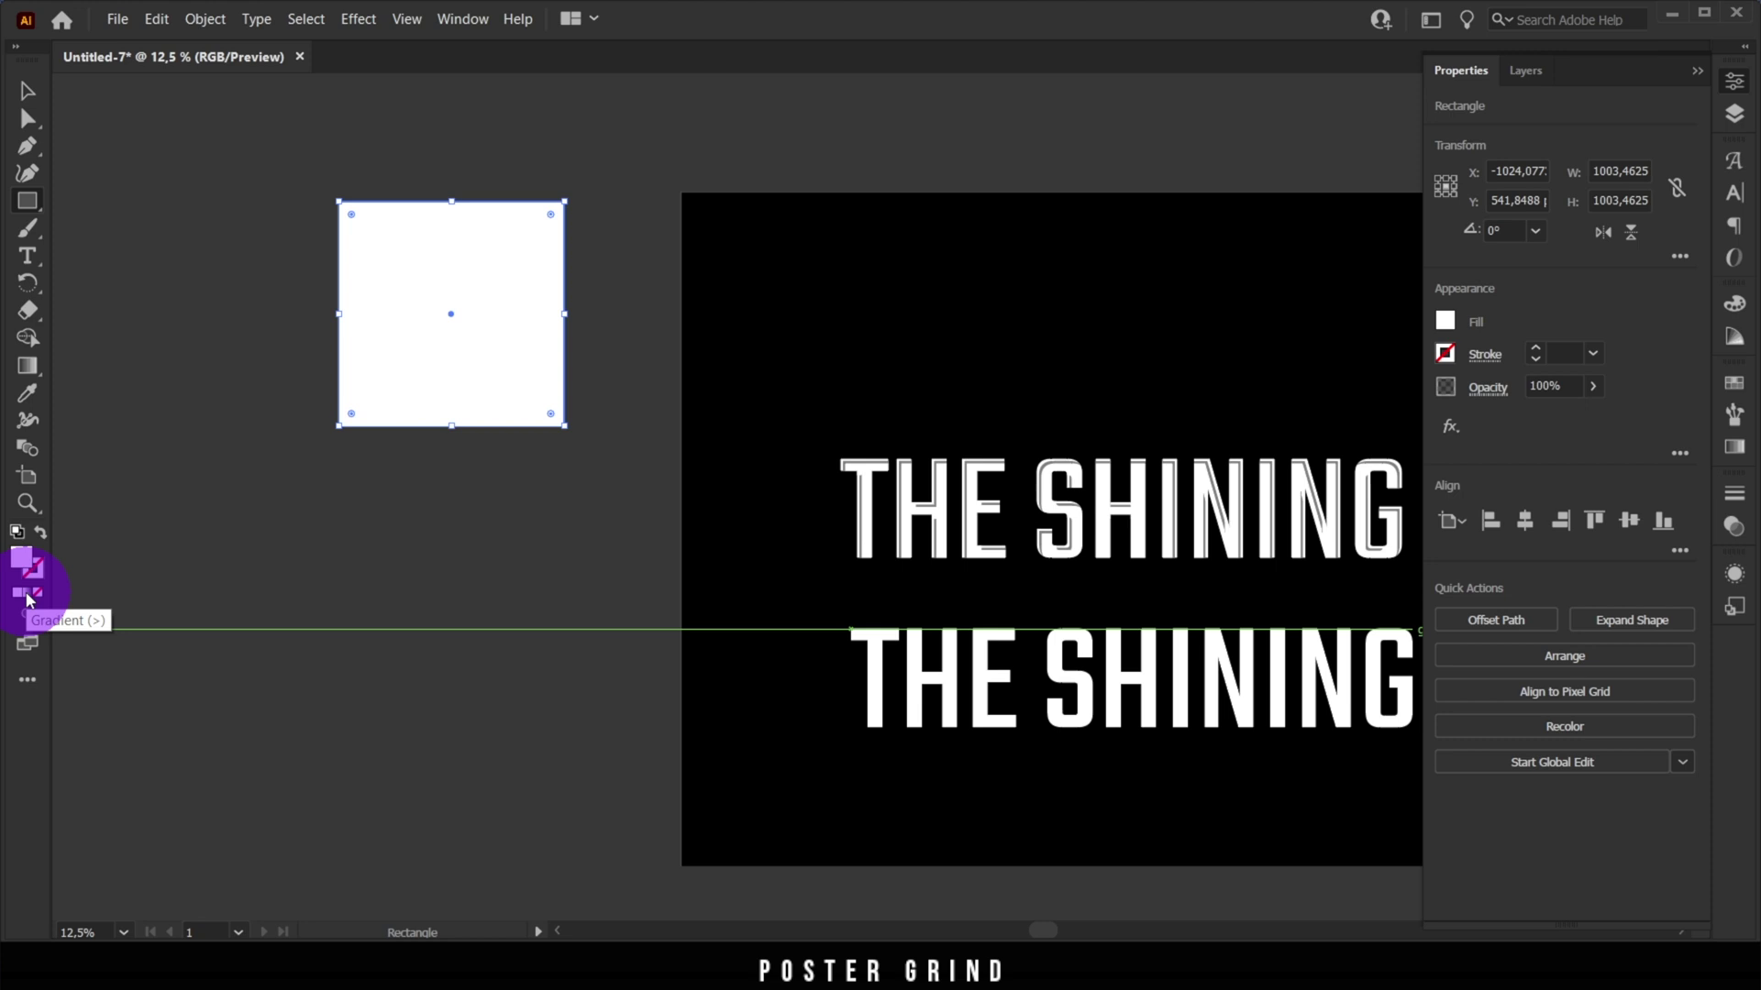
pyautogui.click(27, 598)
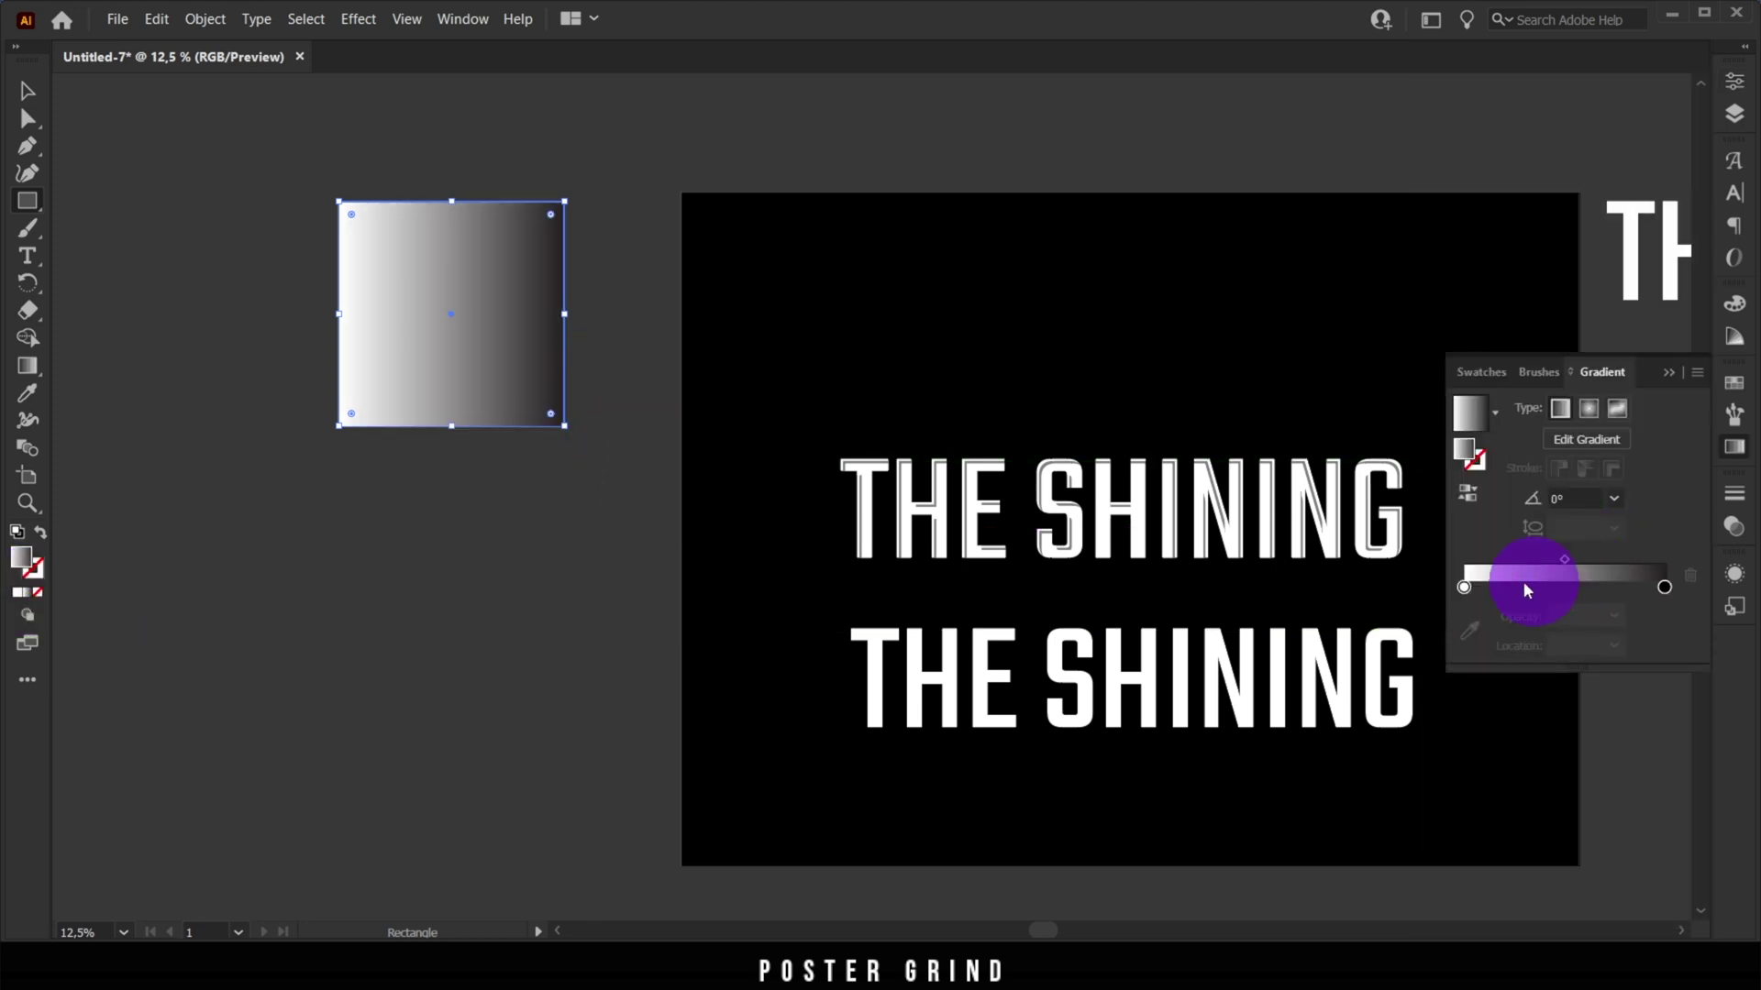
# Set both end stops of the square's gradient to the same medium grey
pyautogui.doubleClick(1463, 587)
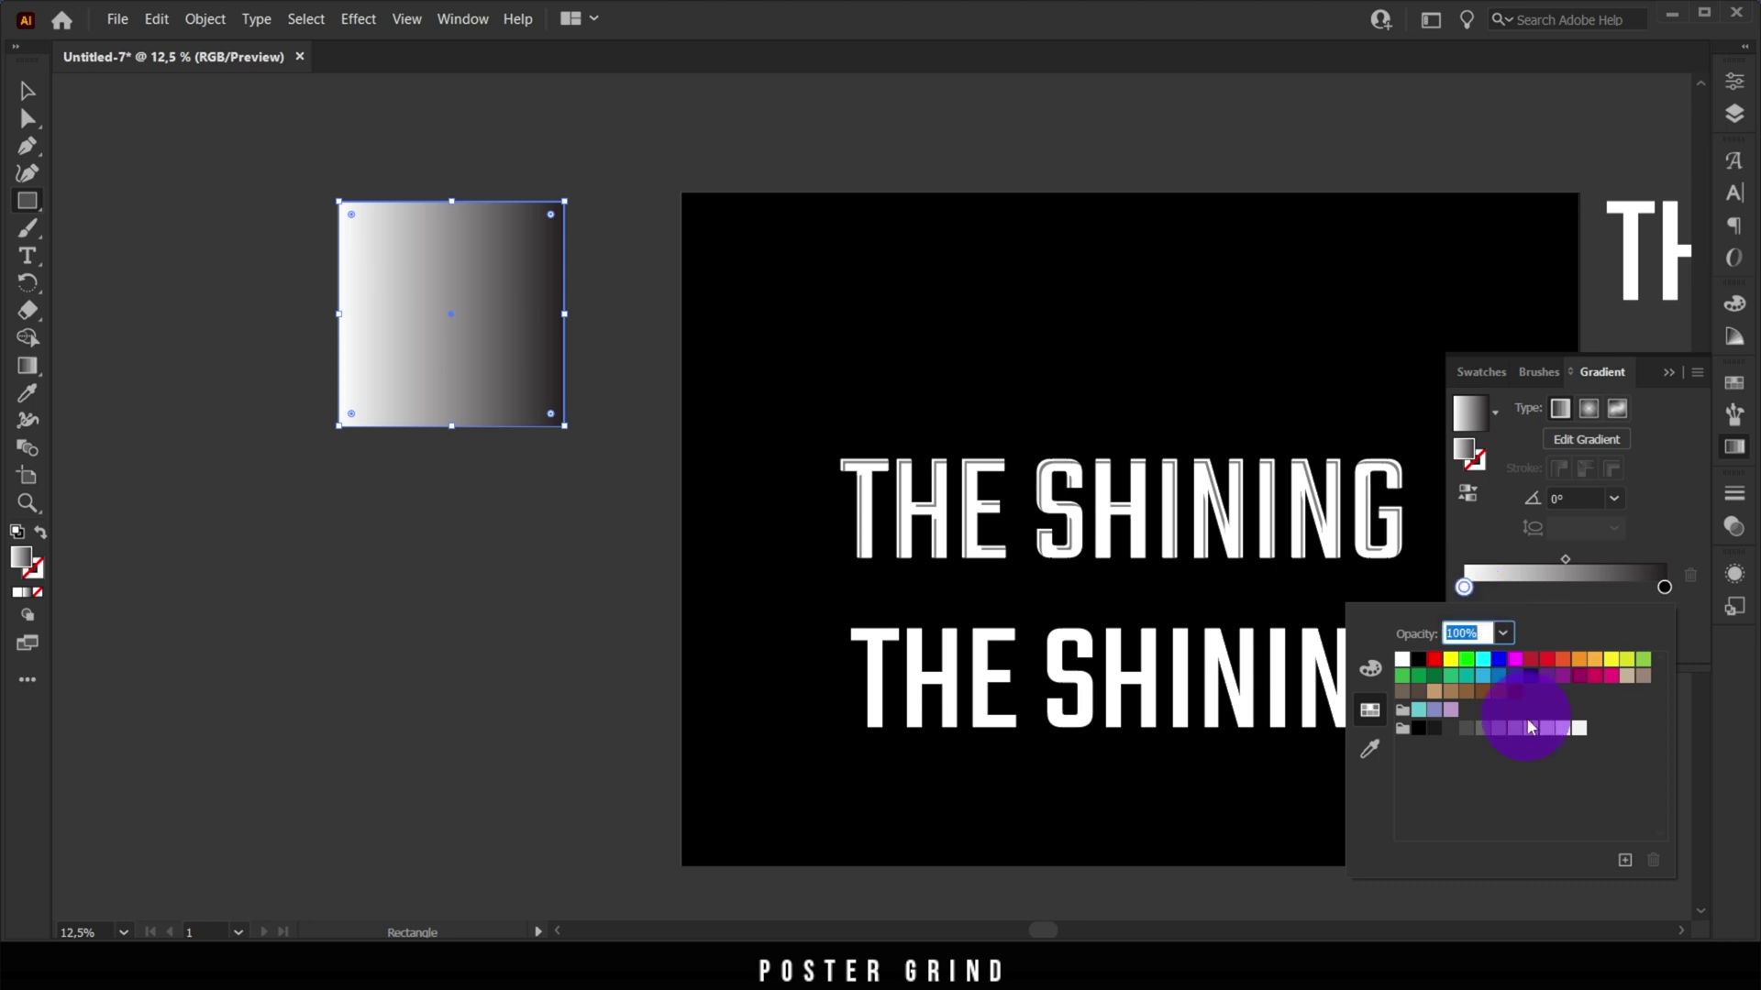
pyautogui.click(1500, 728)
pyautogui.doubleClick(1665, 588)
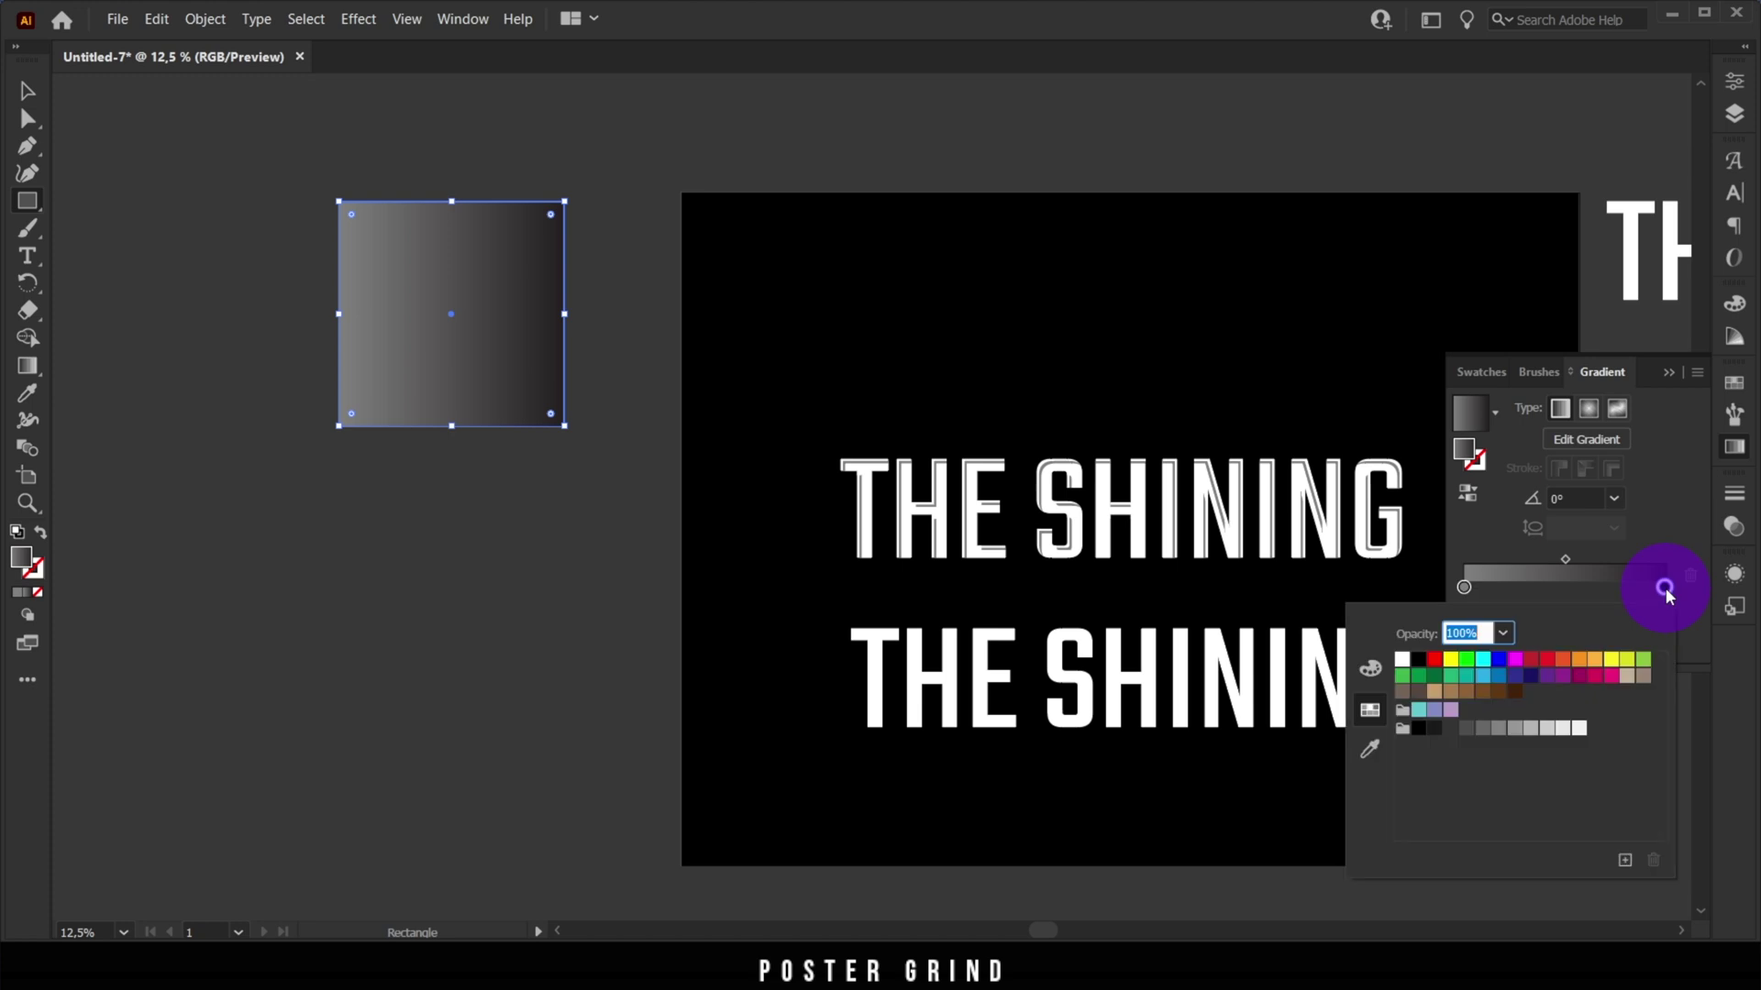
pyautogui.click(1499, 728)
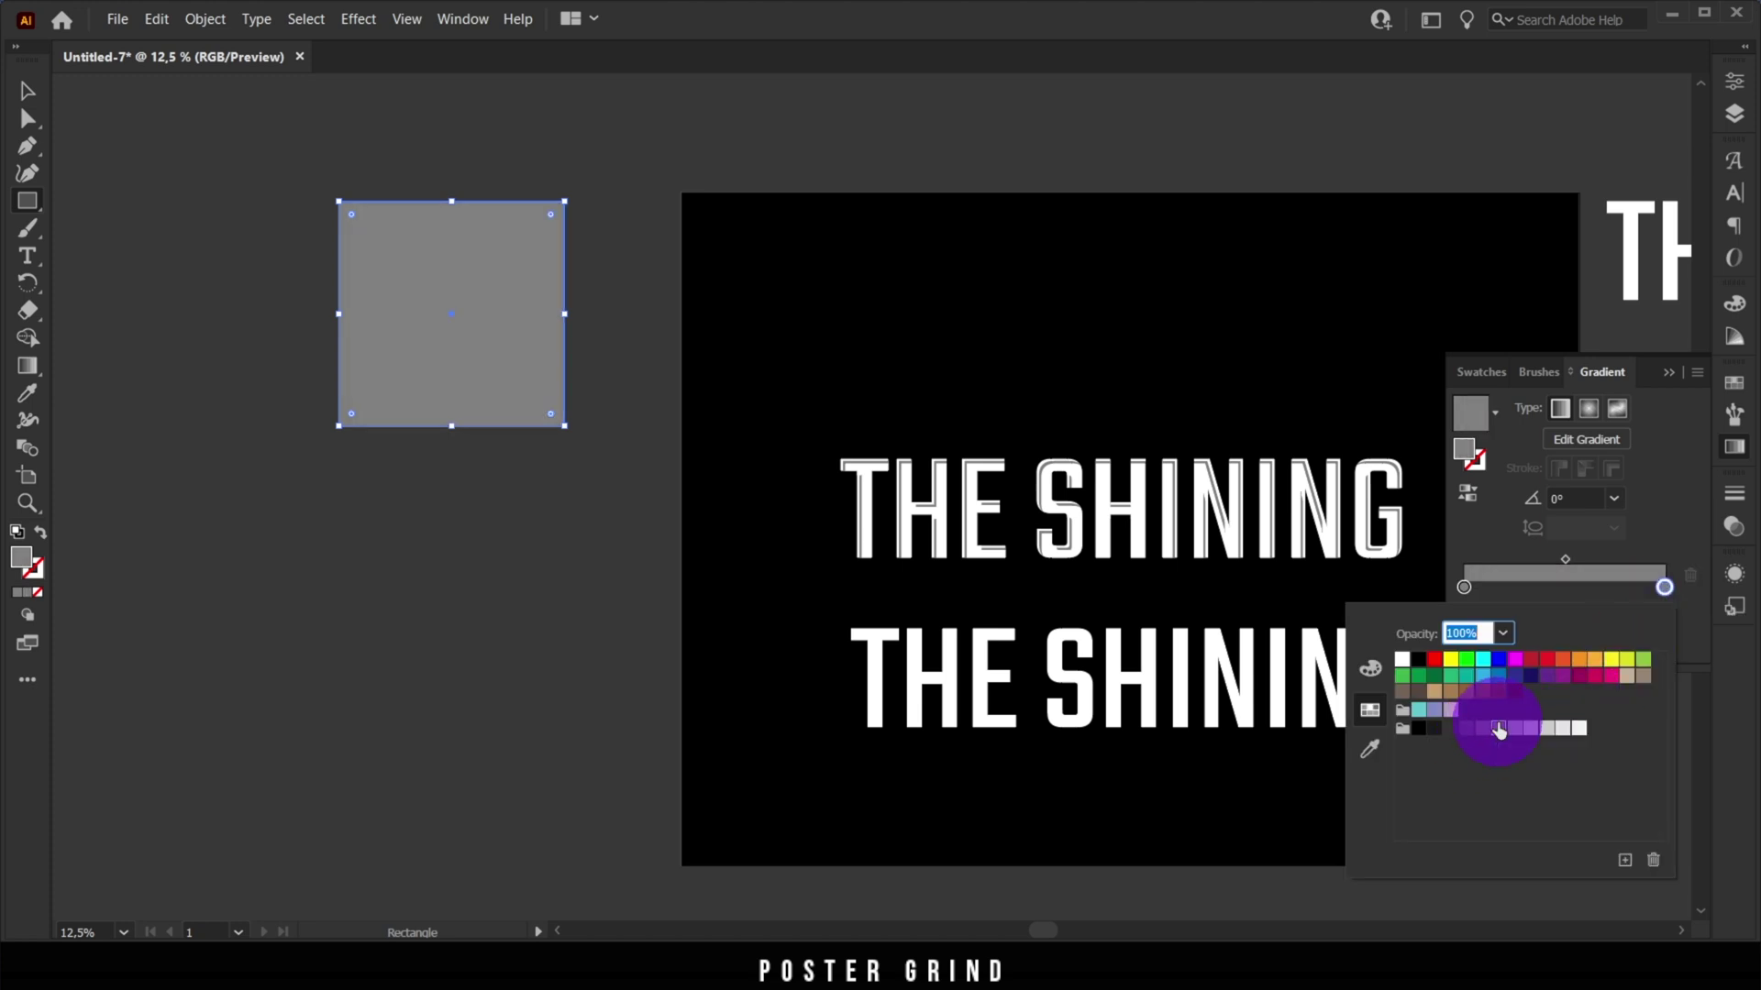
pyautogui.click(1568, 603)
# Add a black colour stop to the middle of the square's gradient, at about 51%
pyautogui.click(1567, 595)
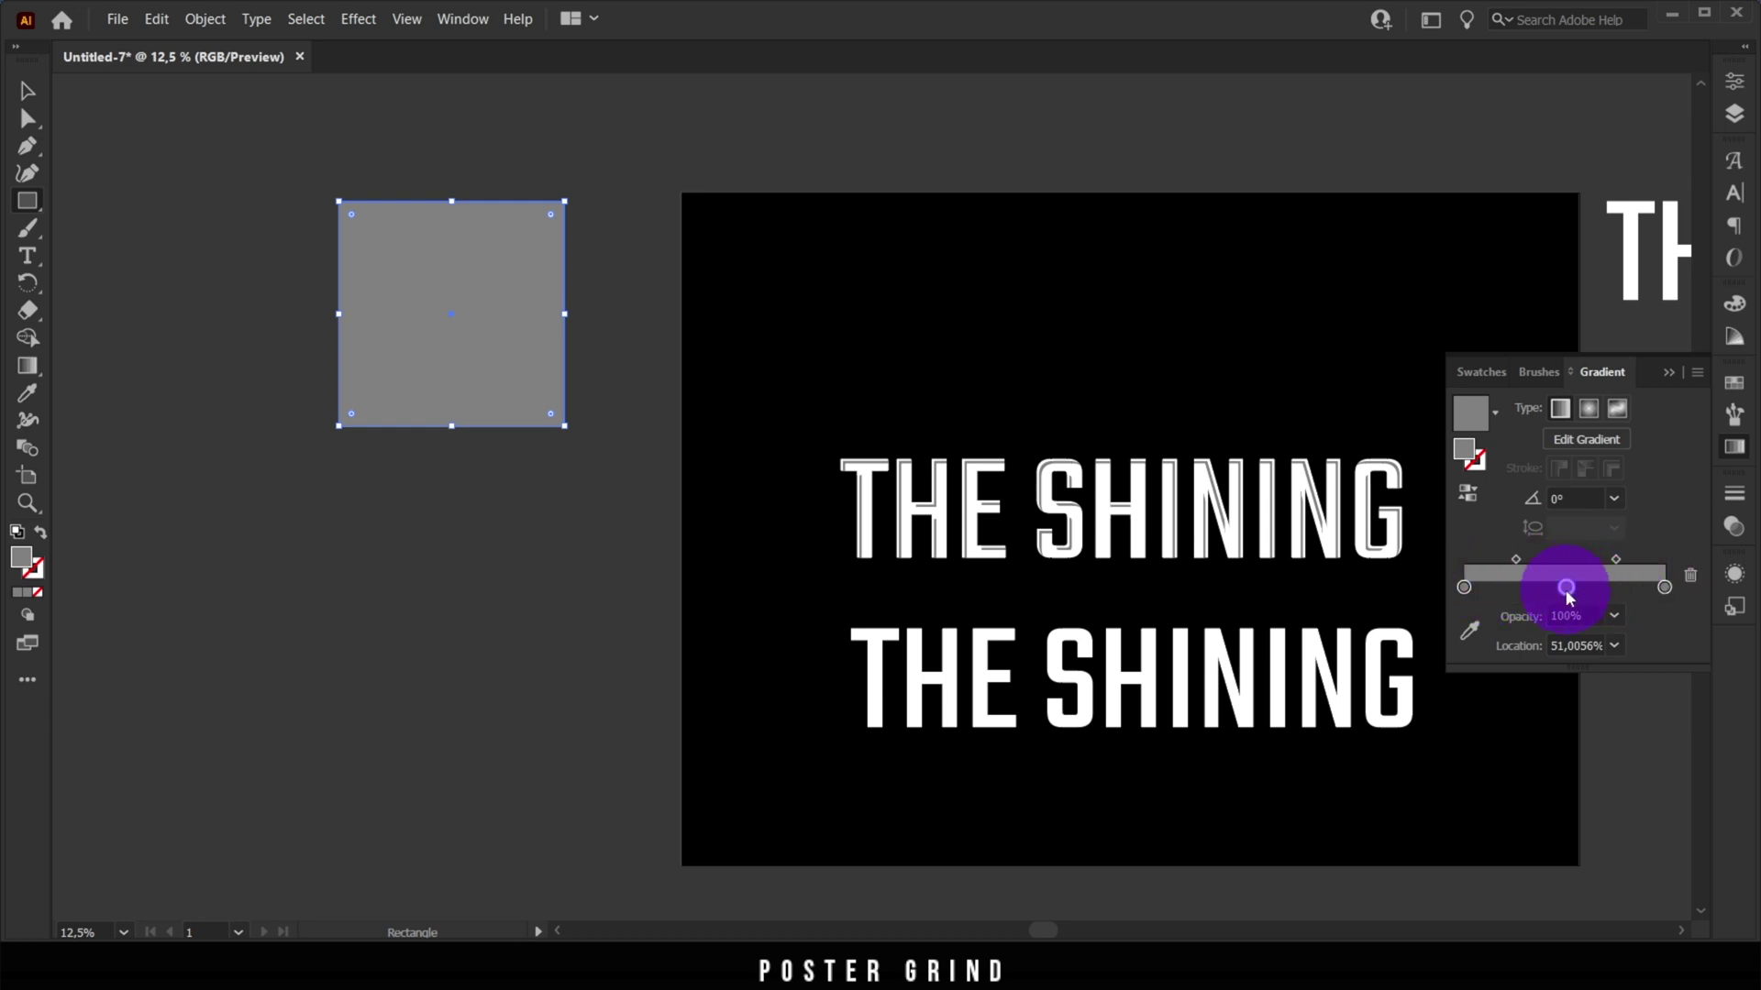
pyautogui.doubleClick(1567, 591)
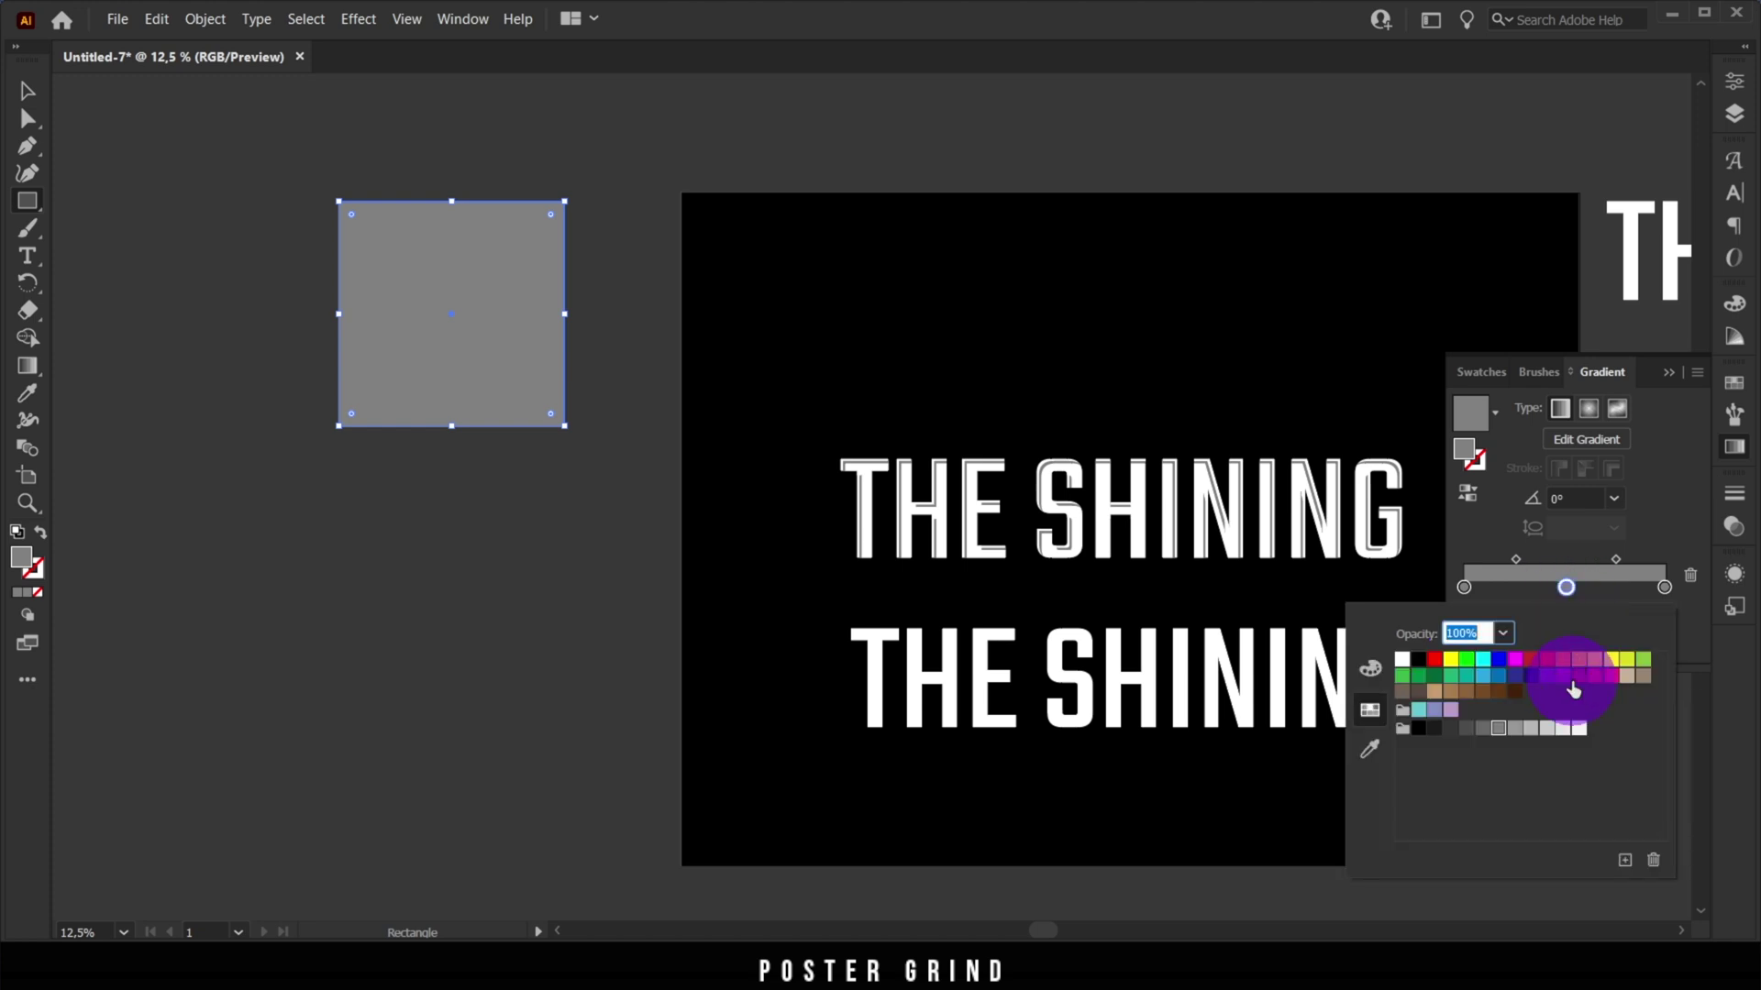
pyautogui.click(1420, 729)
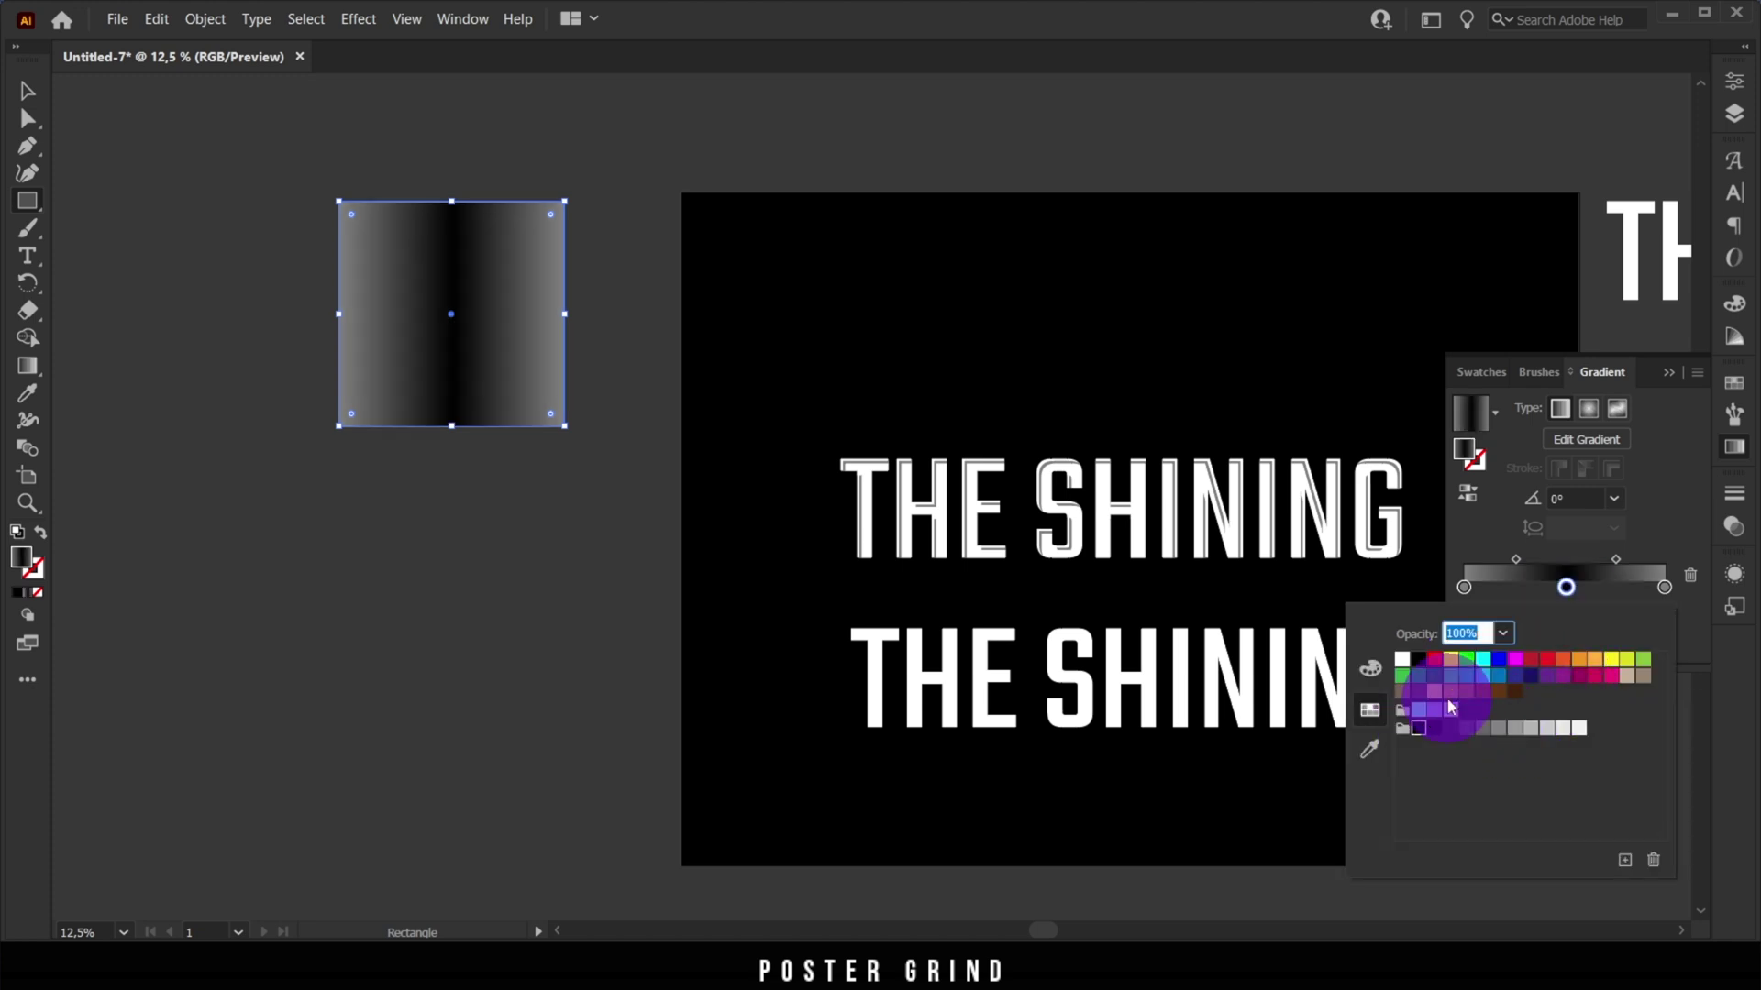
pyautogui.click(1551, 589)
# Set the gradient's first midpoint to a location of 40% and its second midpoint to 60%
pyautogui.moveTo(1515, 559); pyautogui.dragTo(1538, 559)
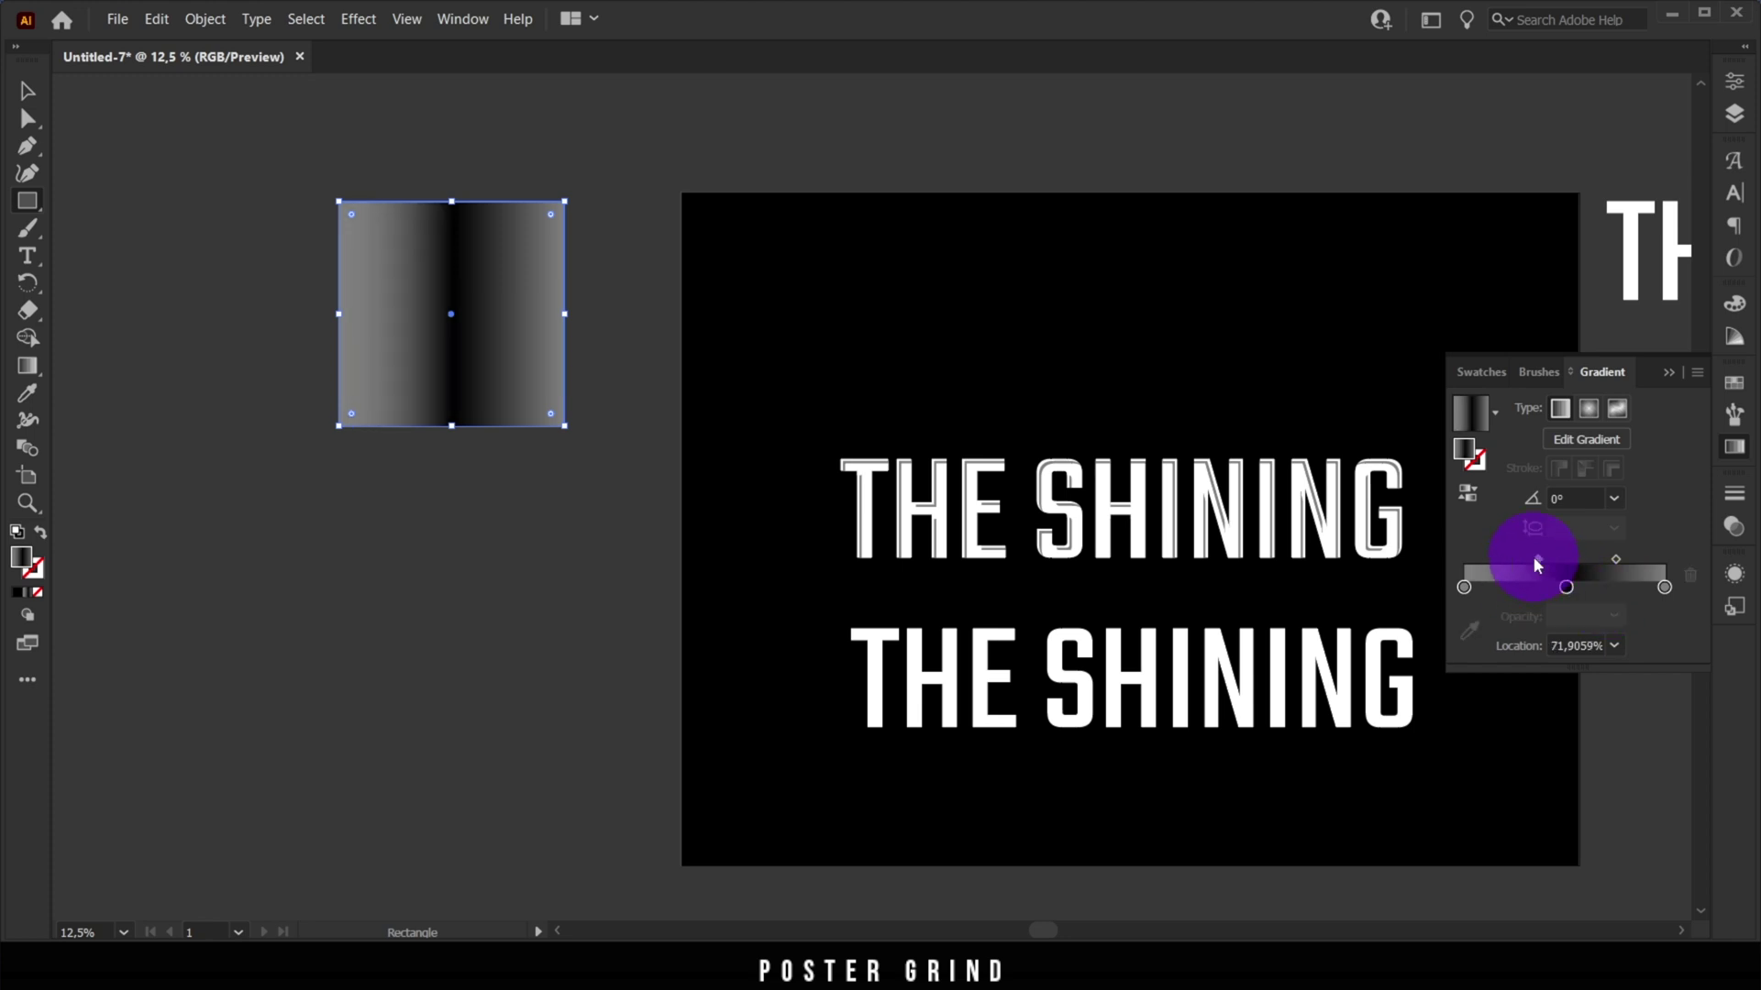
pyautogui.click(1614, 646)
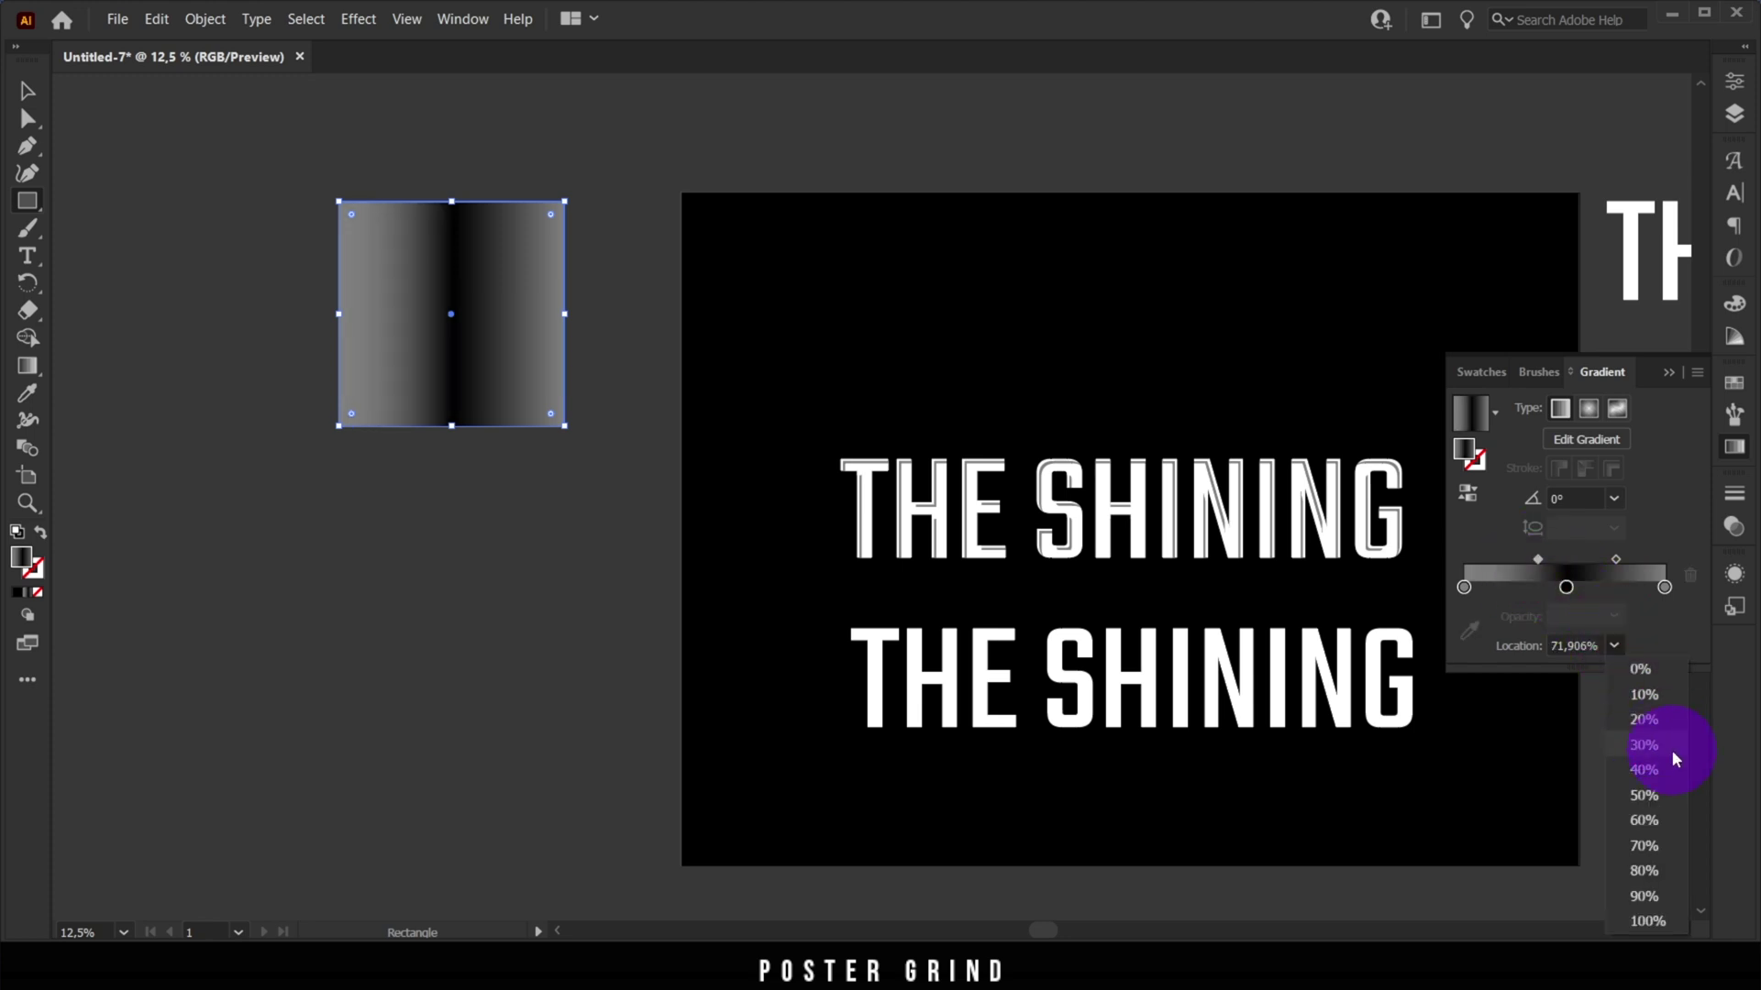
pyautogui.click(1646, 769)
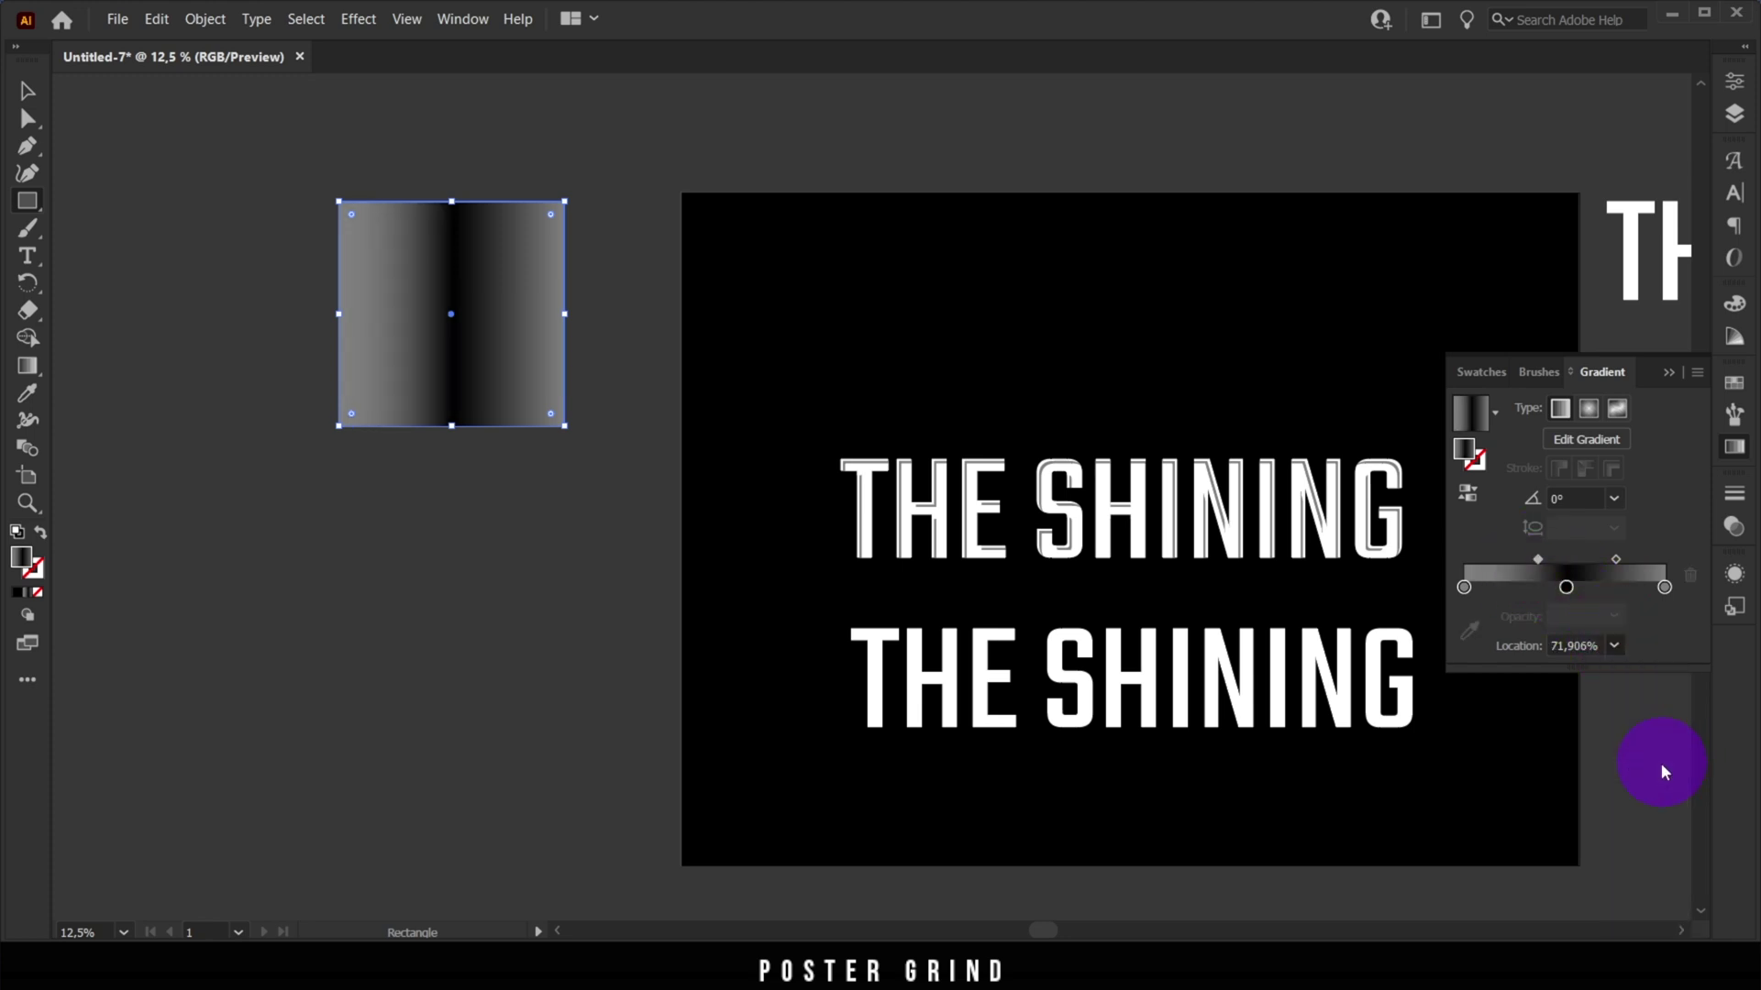
pyautogui.click(1616, 560)
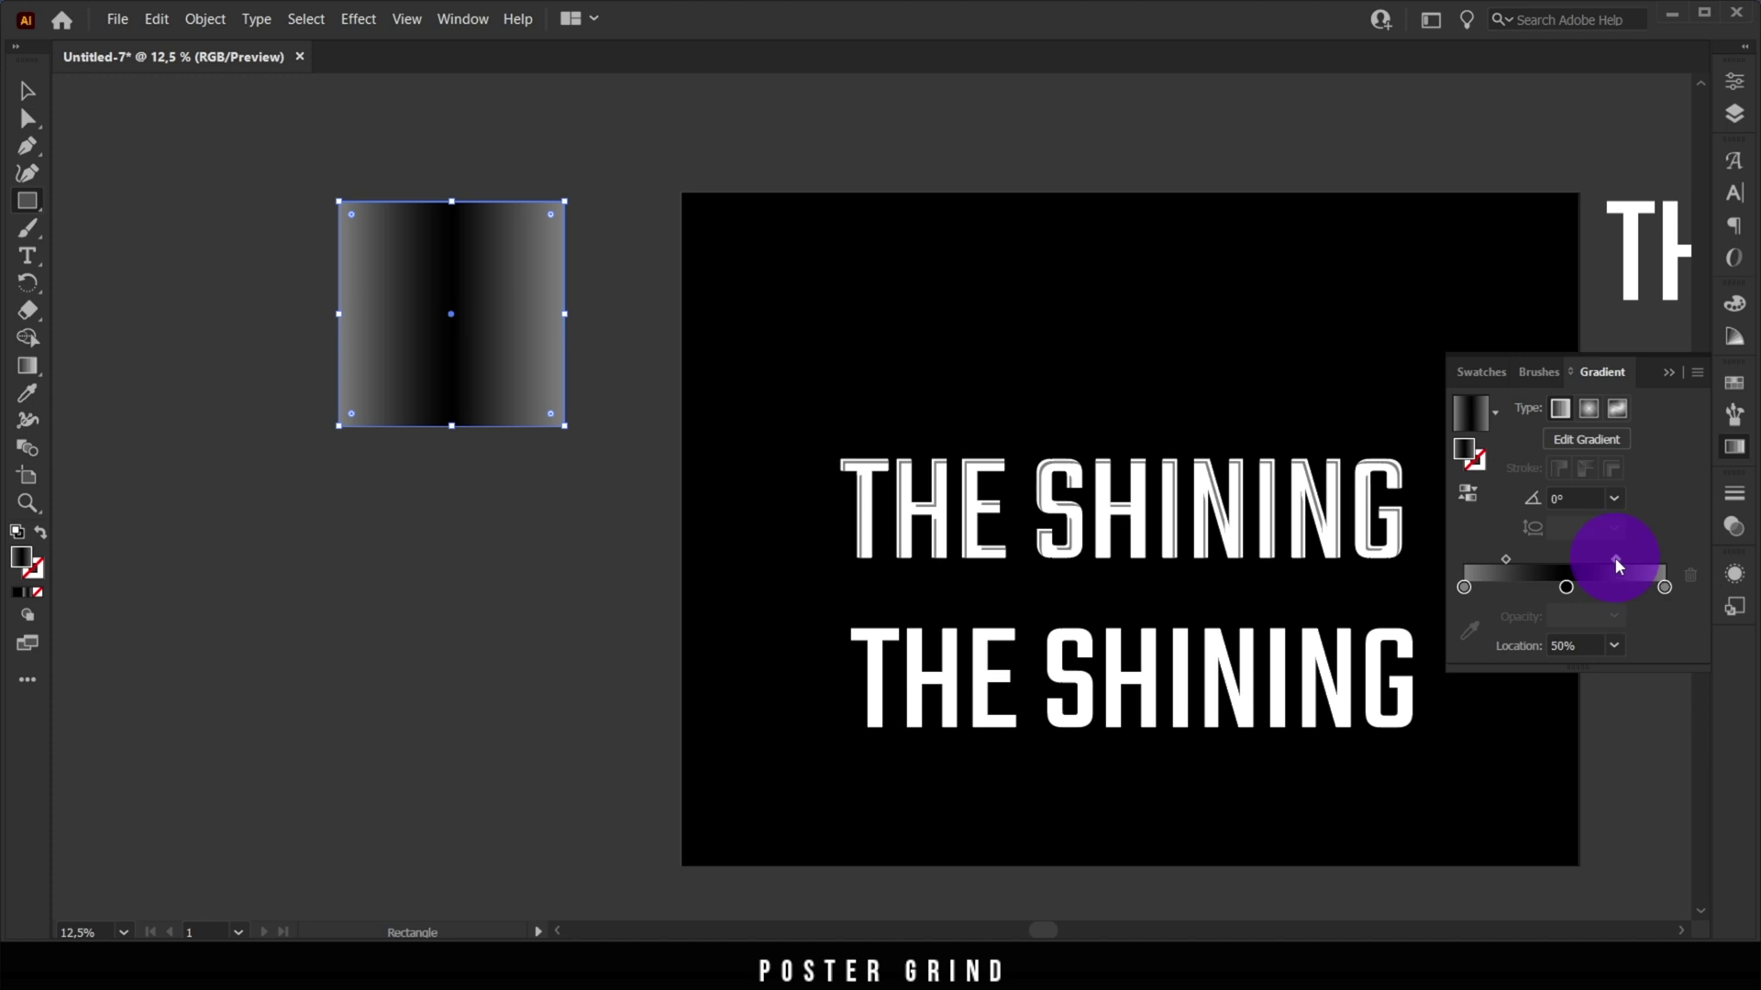
pyautogui.click(1614, 645)
pyautogui.click(1655, 820)
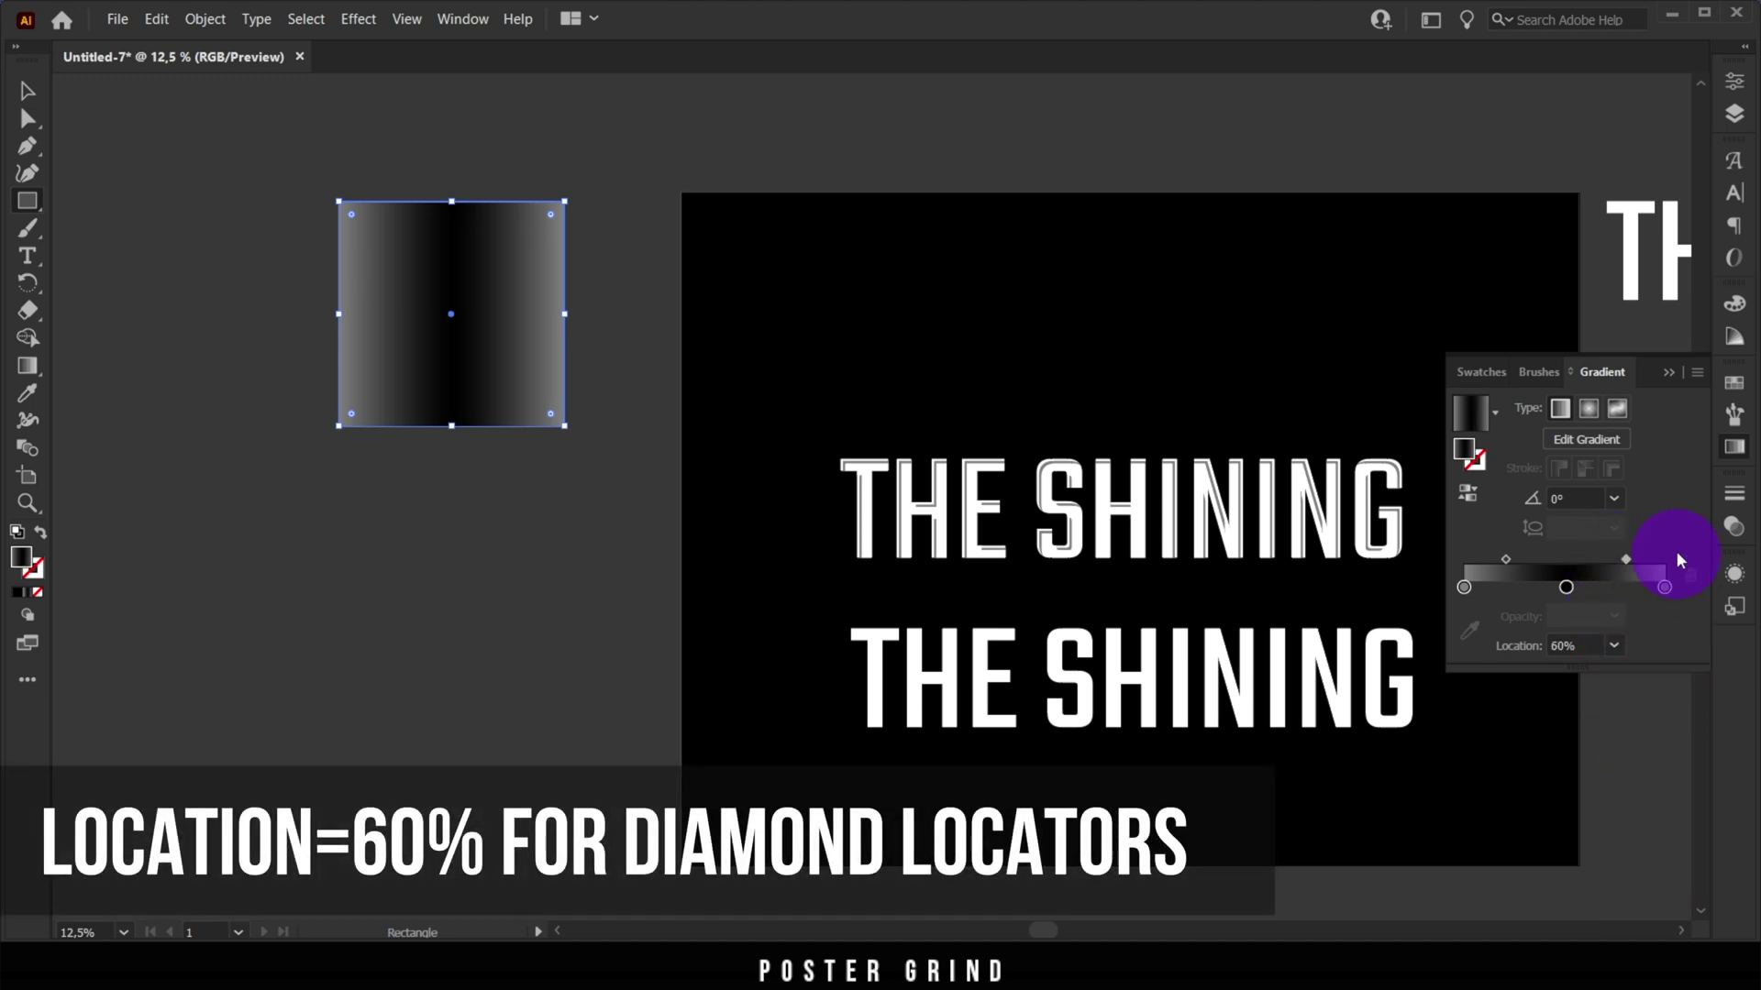
pyautogui.click(1669, 378)
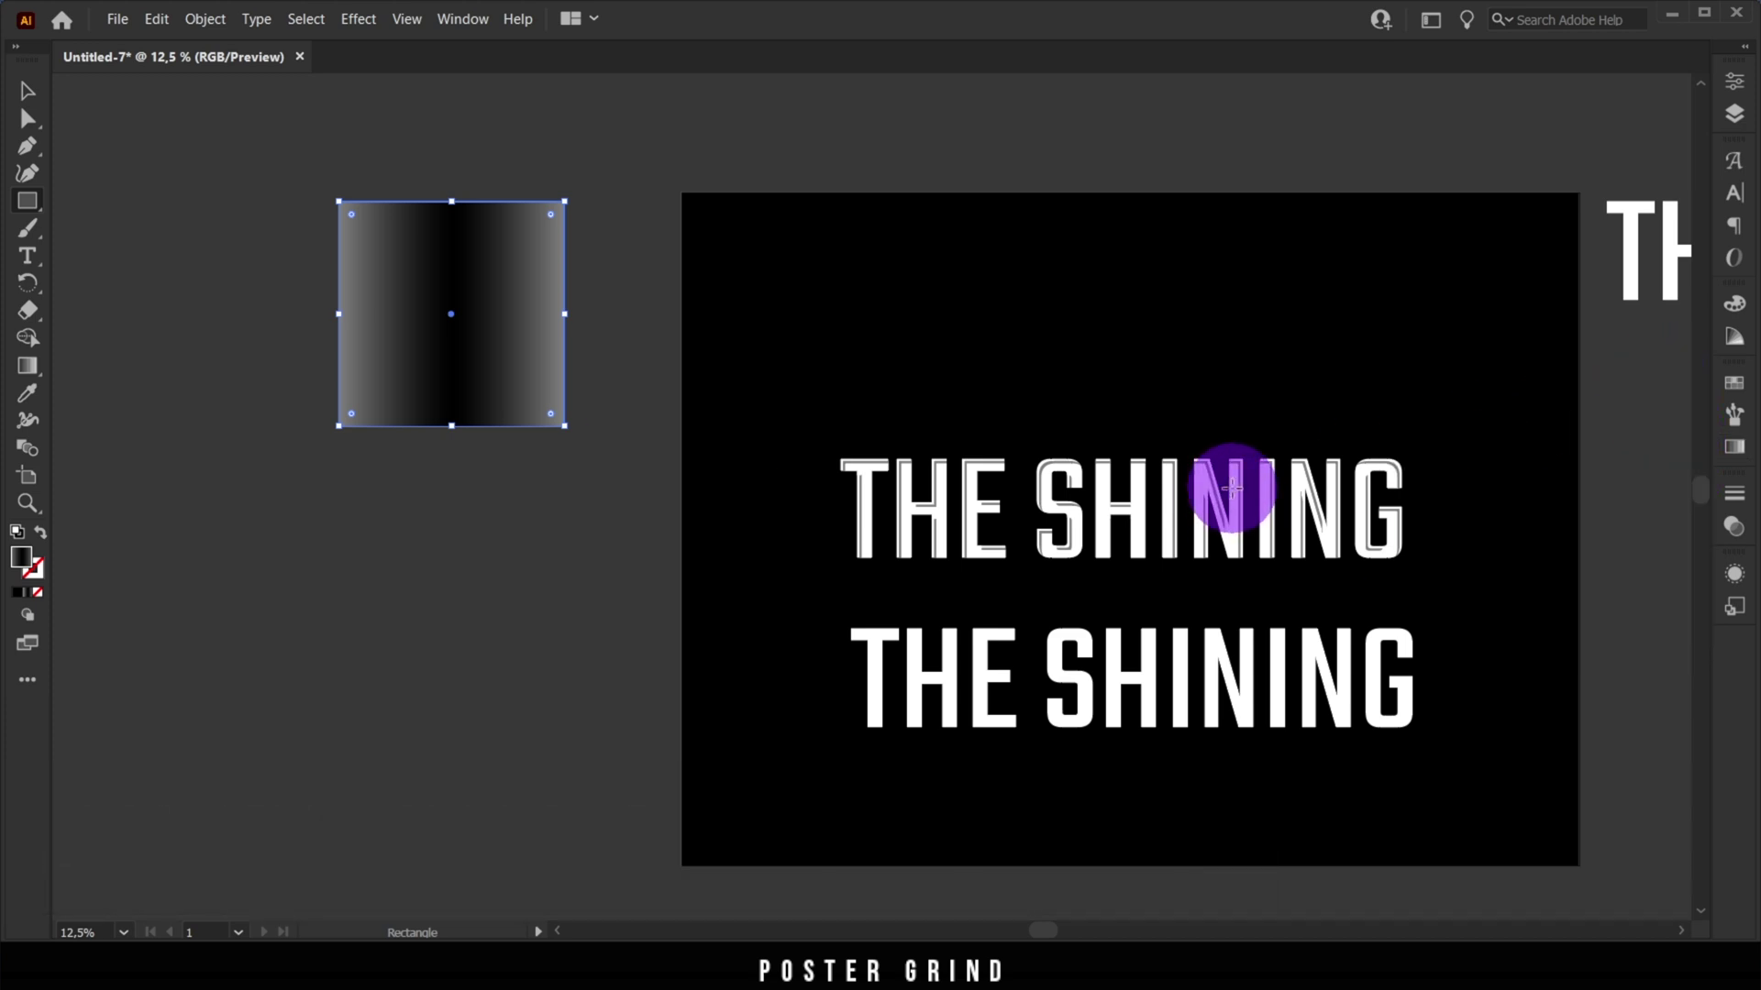
# Save the square's grey-black-grey gradient as a new swatch under the default name
pyautogui.click(1736, 385)
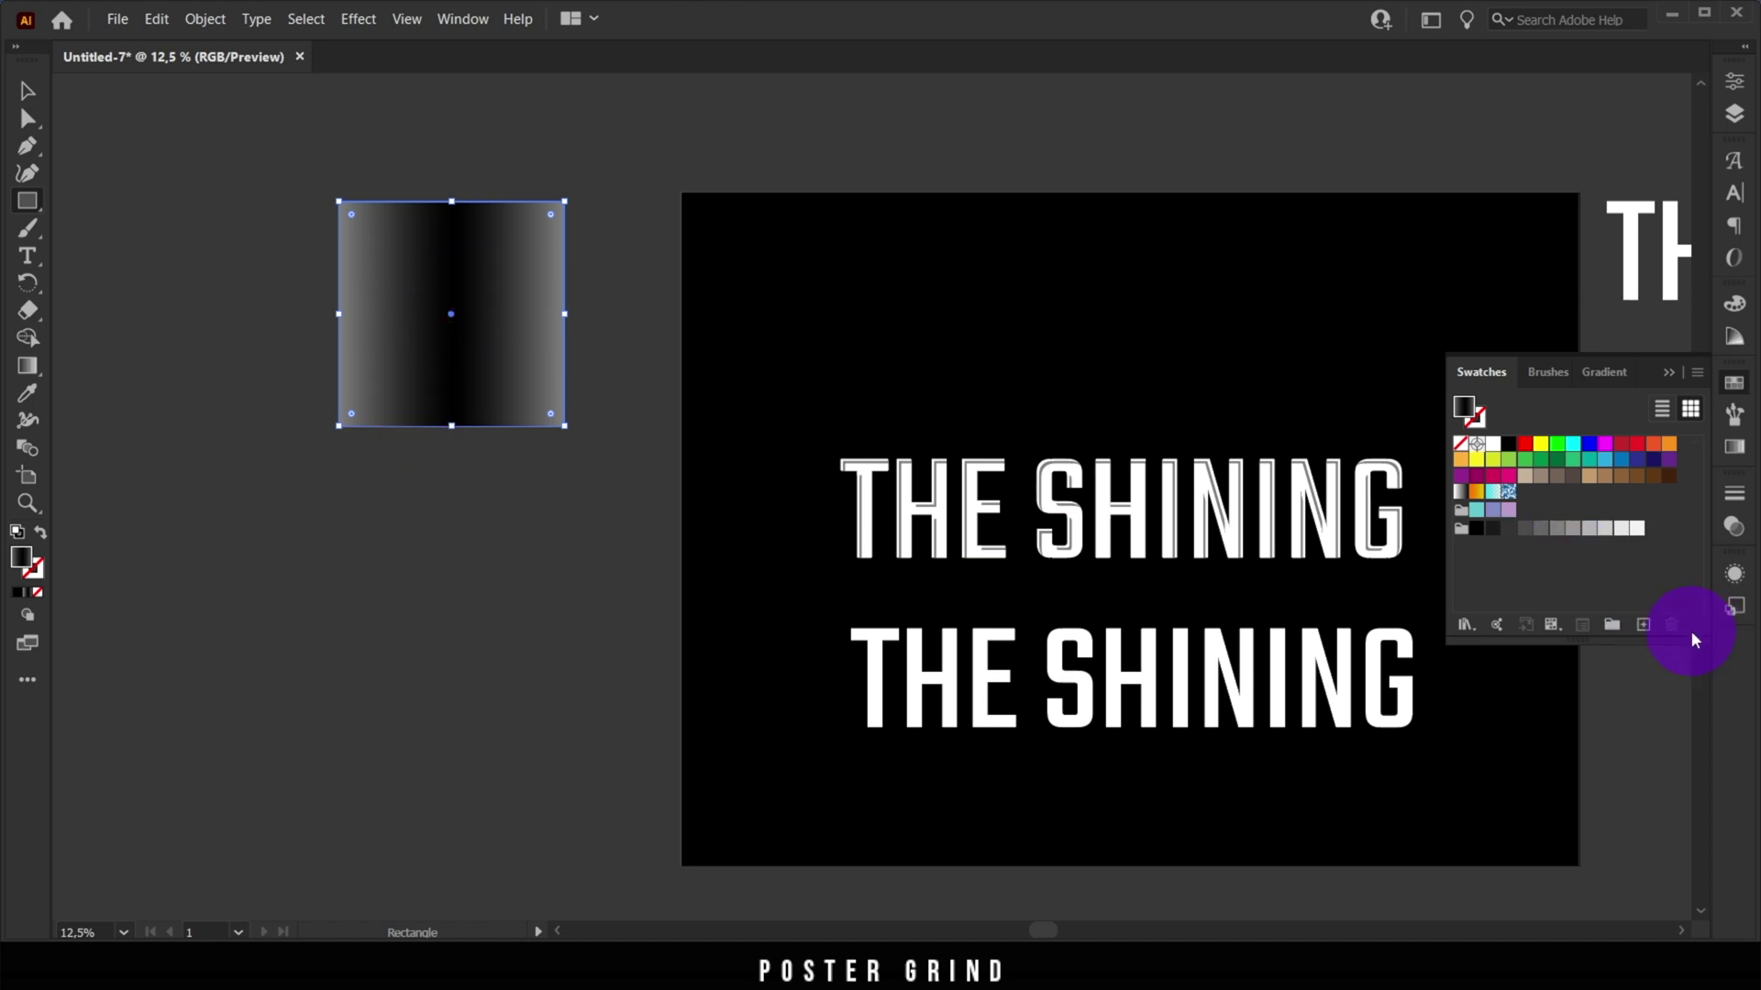
pyautogui.click(1643, 626)
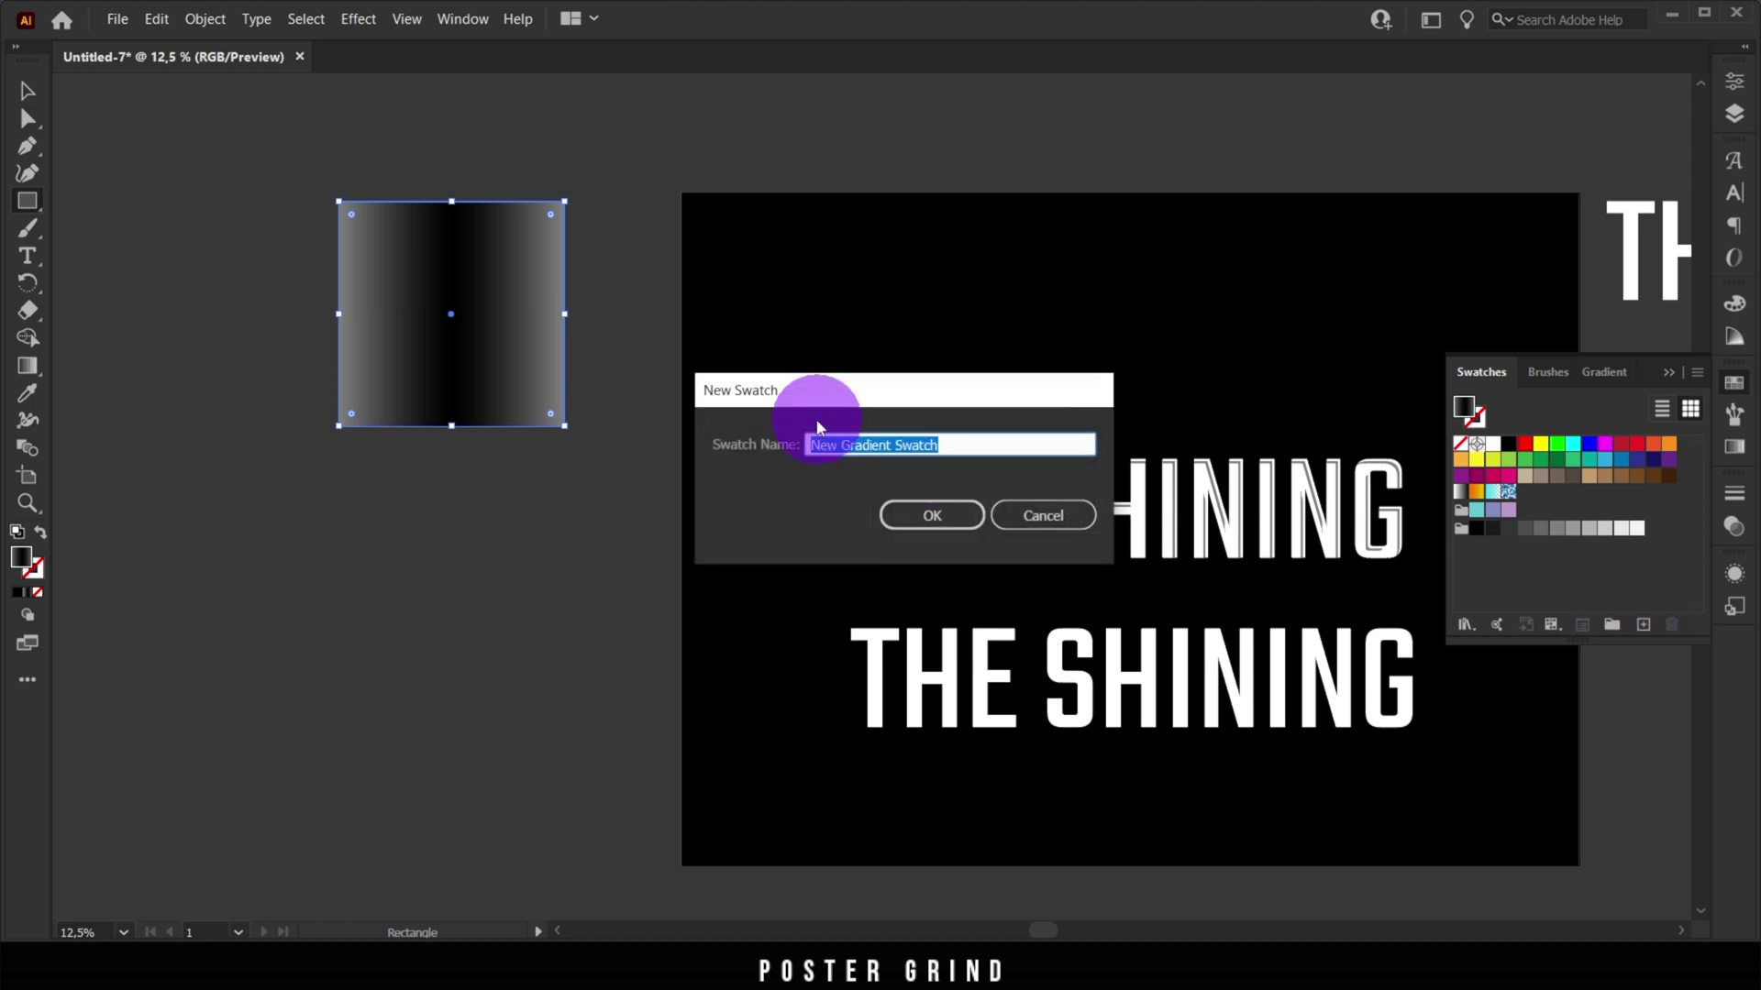
pyautogui.click(932, 515)
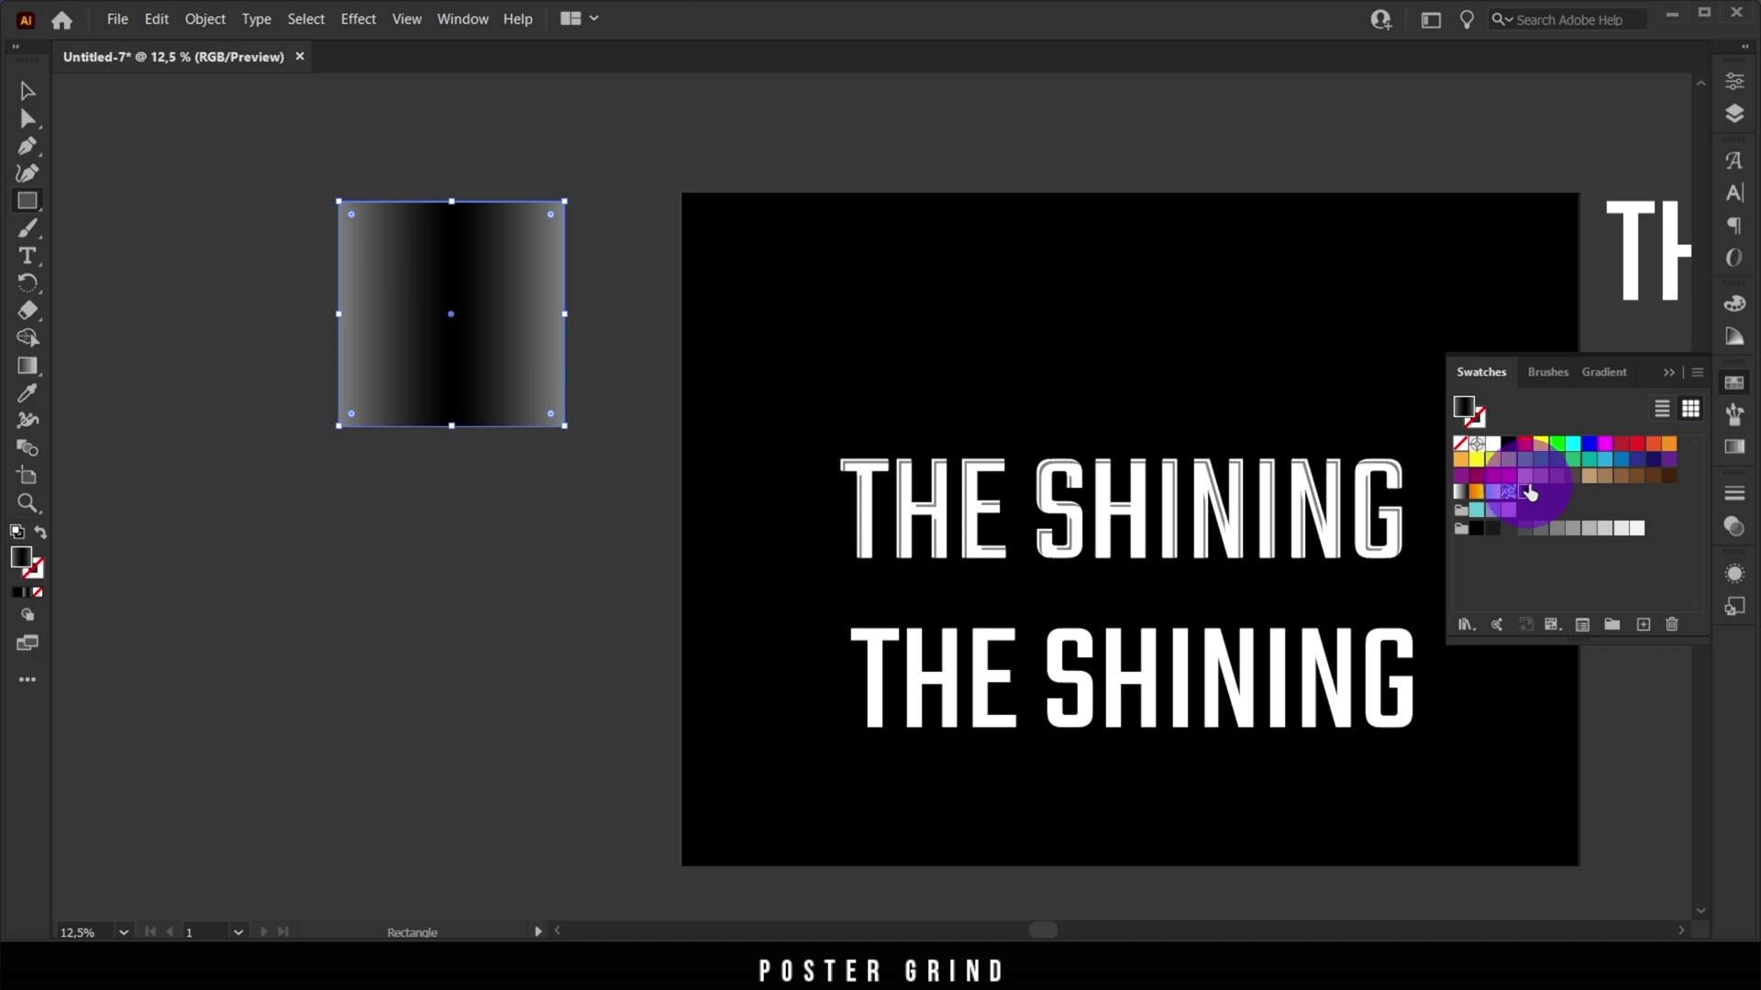
# Deselect the gradient square and select the lower THE SHINING title on the artboard
pyautogui.click(1671, 374)
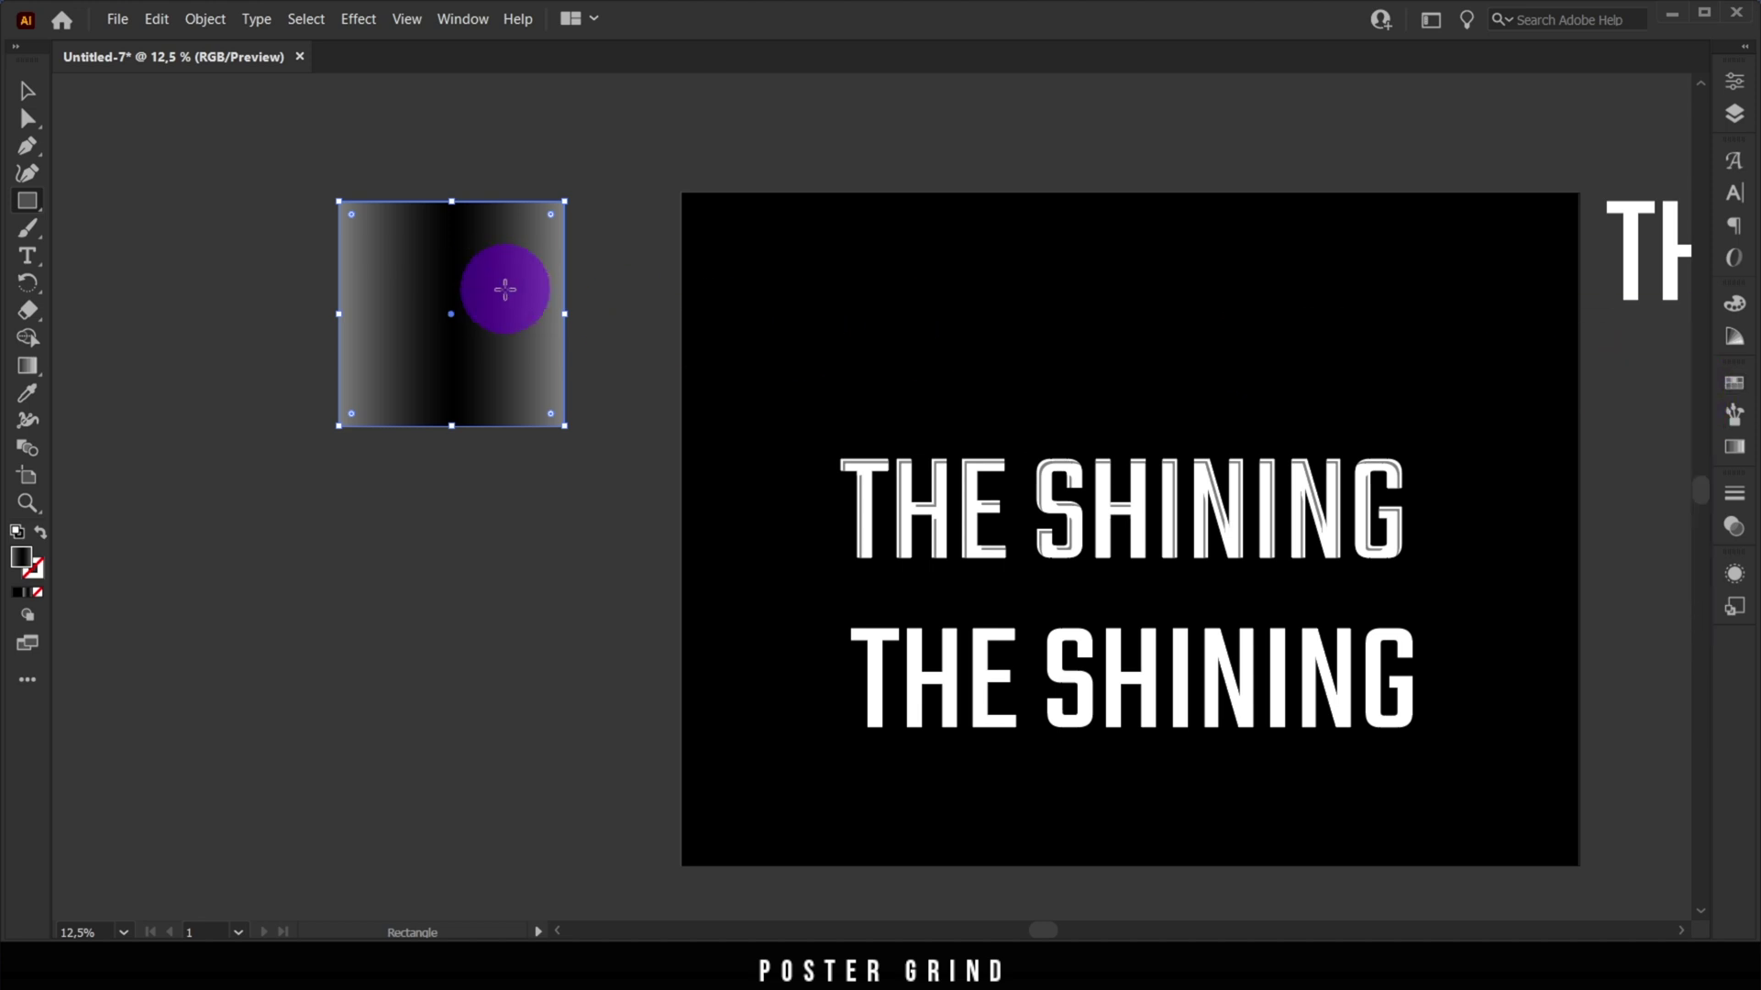
pyautogui.press('v')
pyautogui.click(649, 356)
pyautogui.hscroll(3, 904, 432)
pyautogui.scroll(-1, 904, 432)
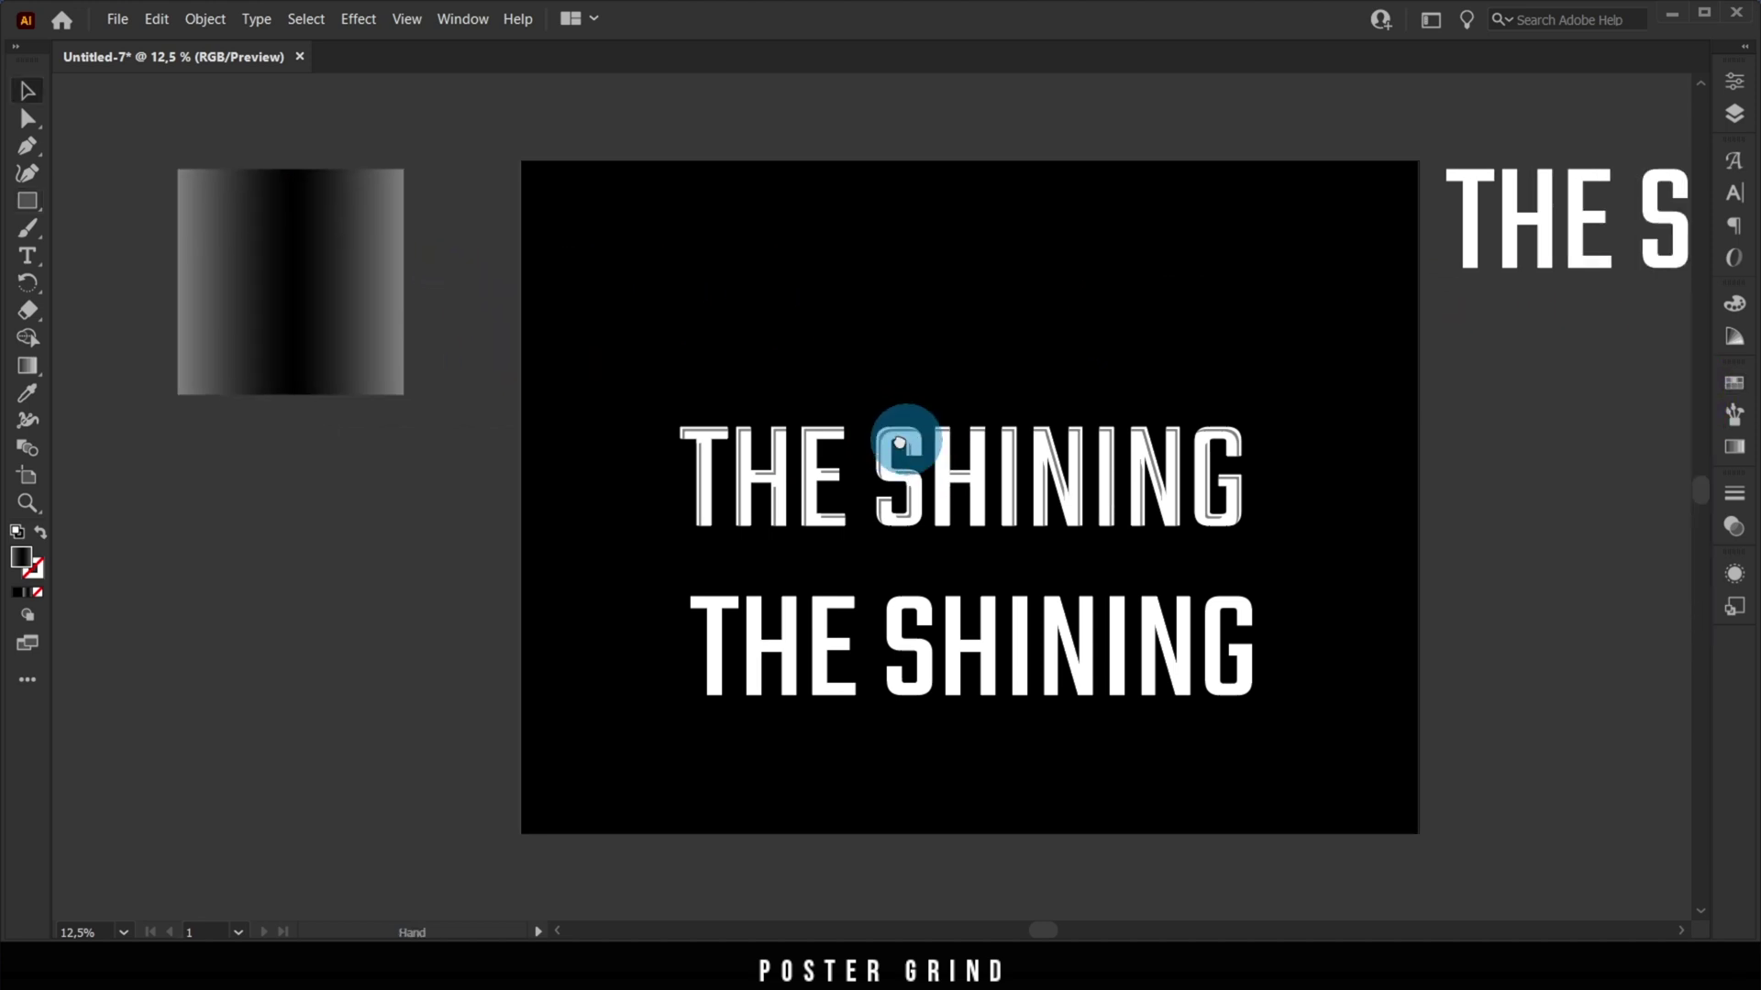
pyautogui.scroll(-1, 908, 587)
pyautogui.hscroll(1, 908, 587)
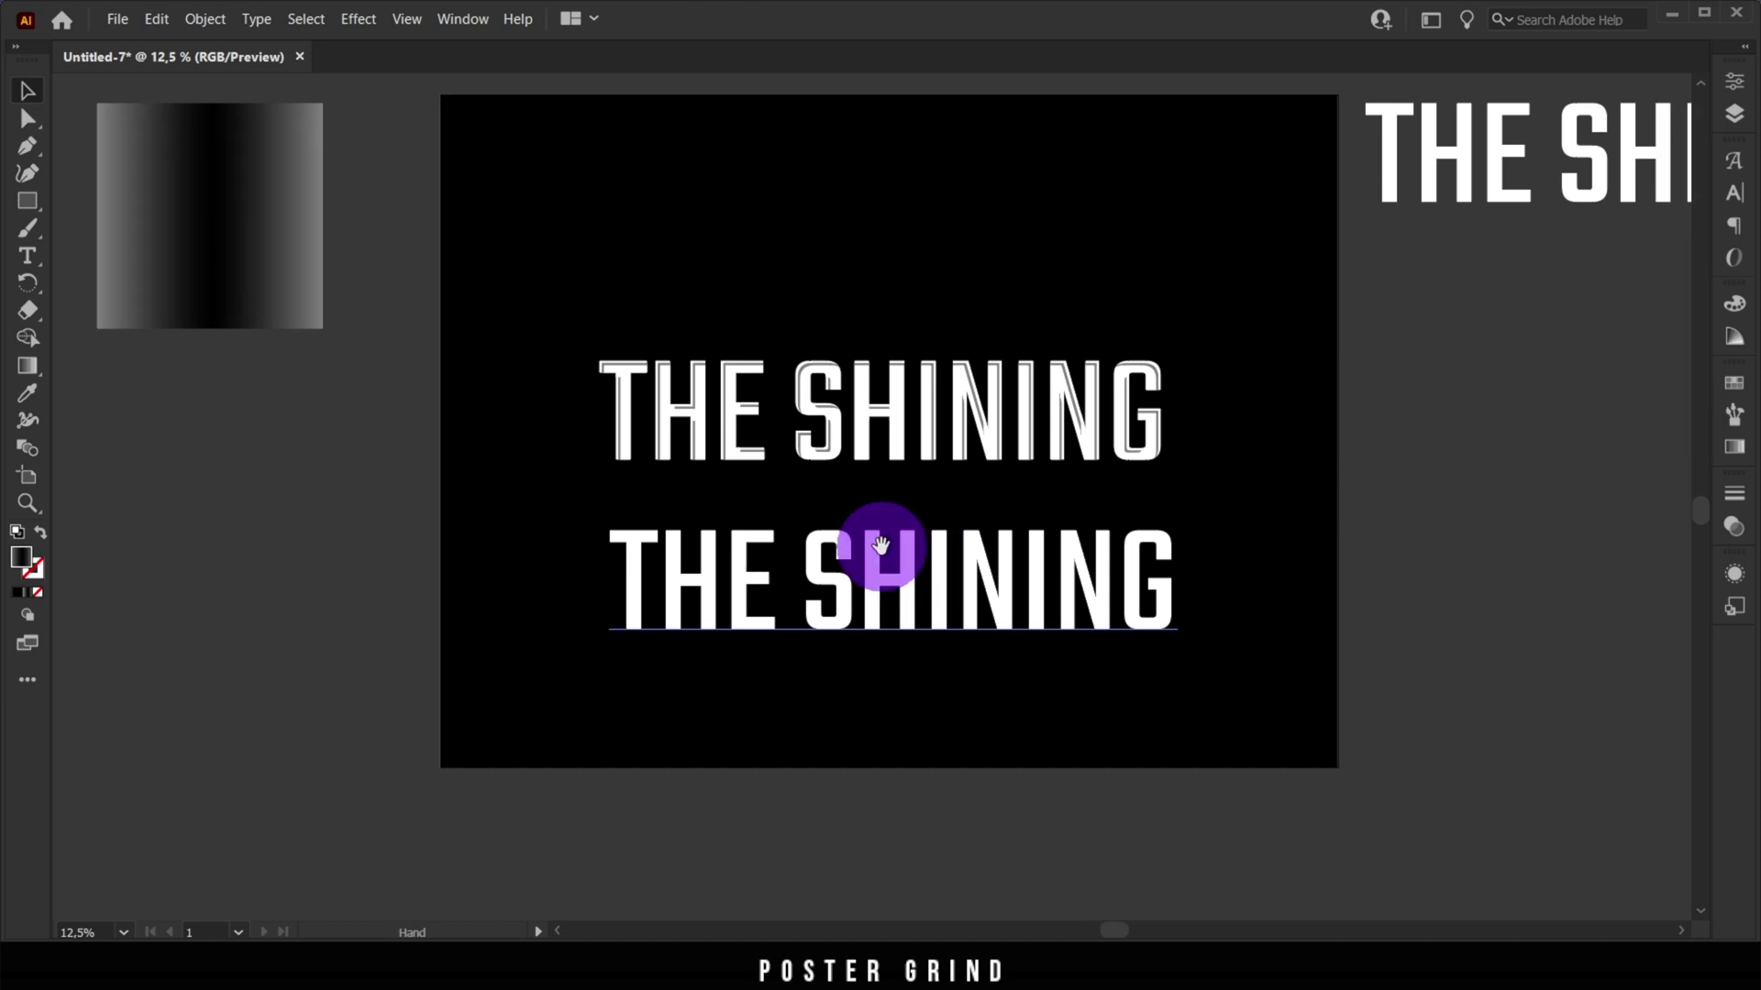
pyautogui.click(851, 583)
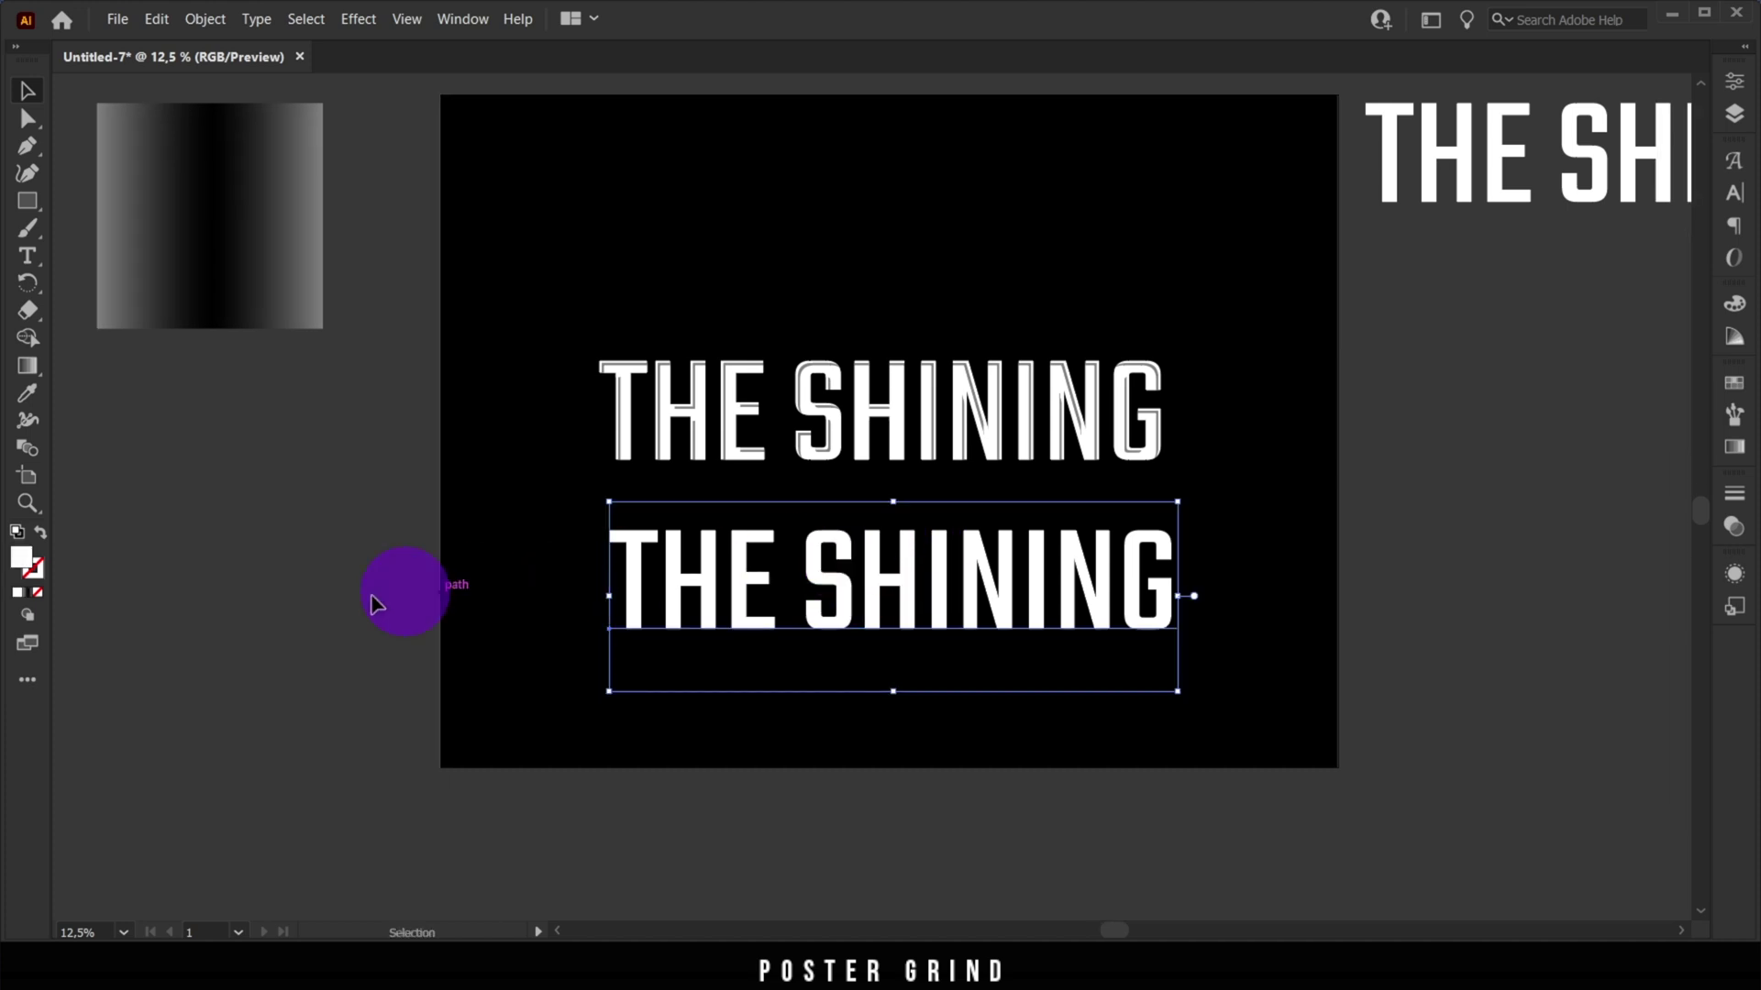
# Apply the orange-yellow gradient swatch to both the stroke and the fill of the lower title
pyautogui.click(32, 568)
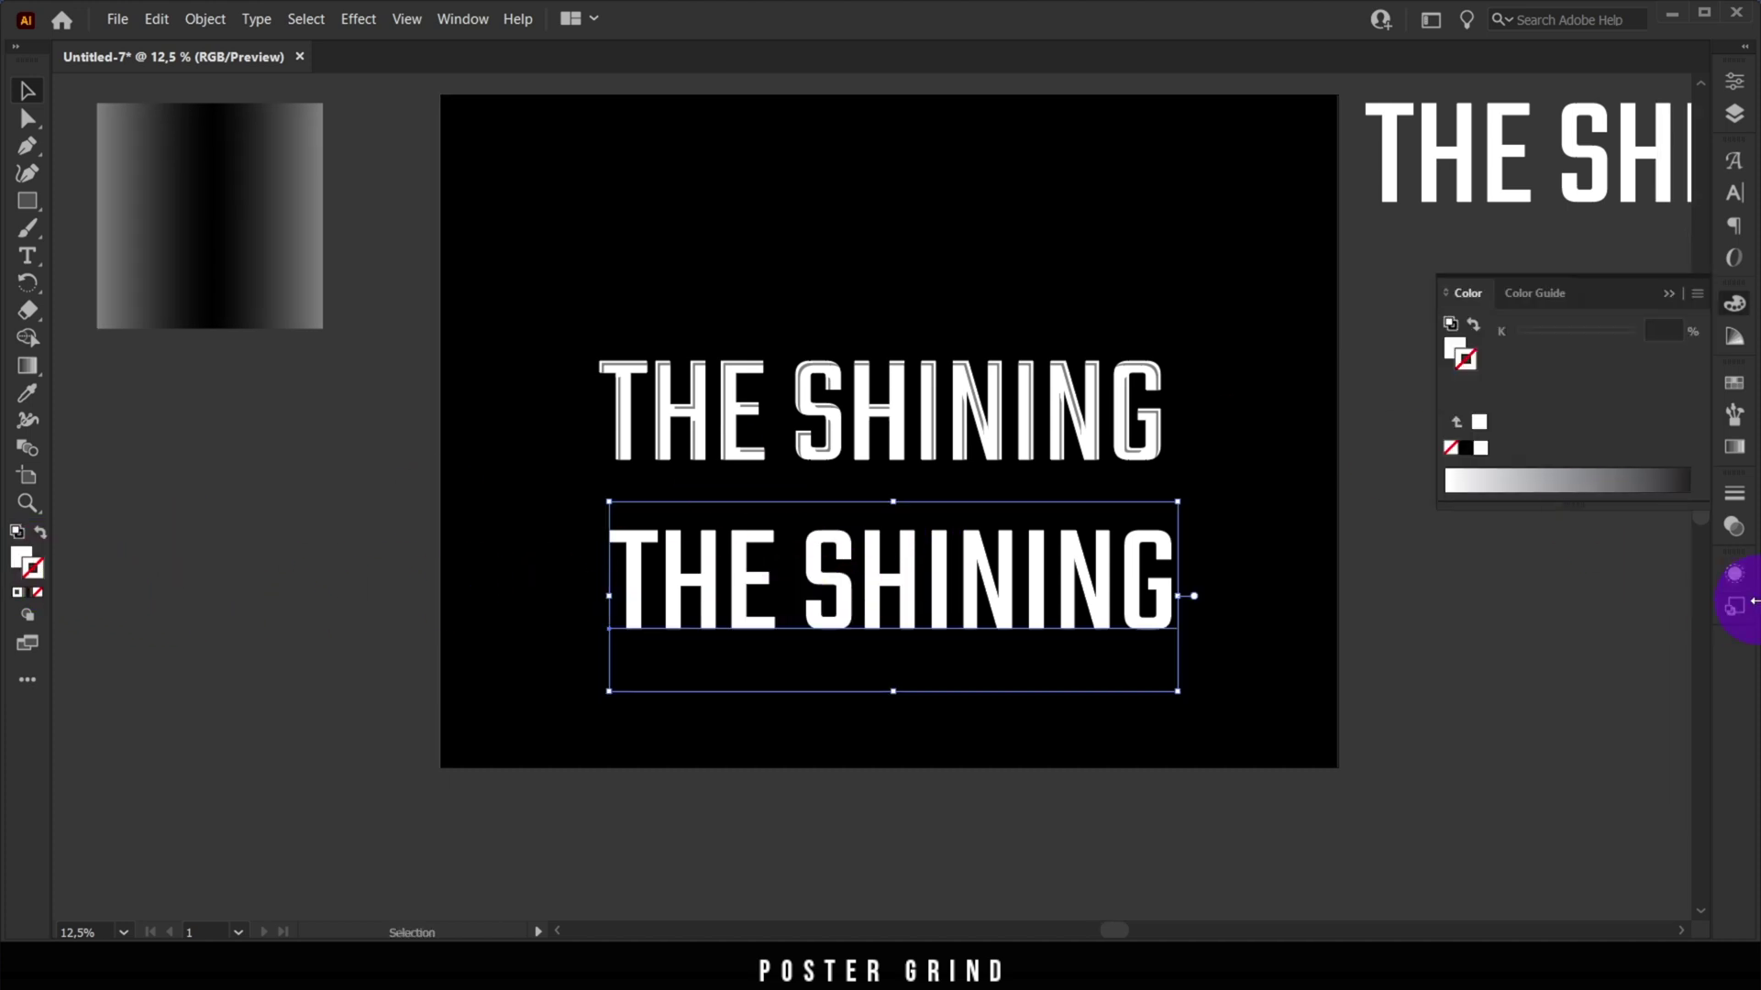
pyautogui.click(1734, 575)
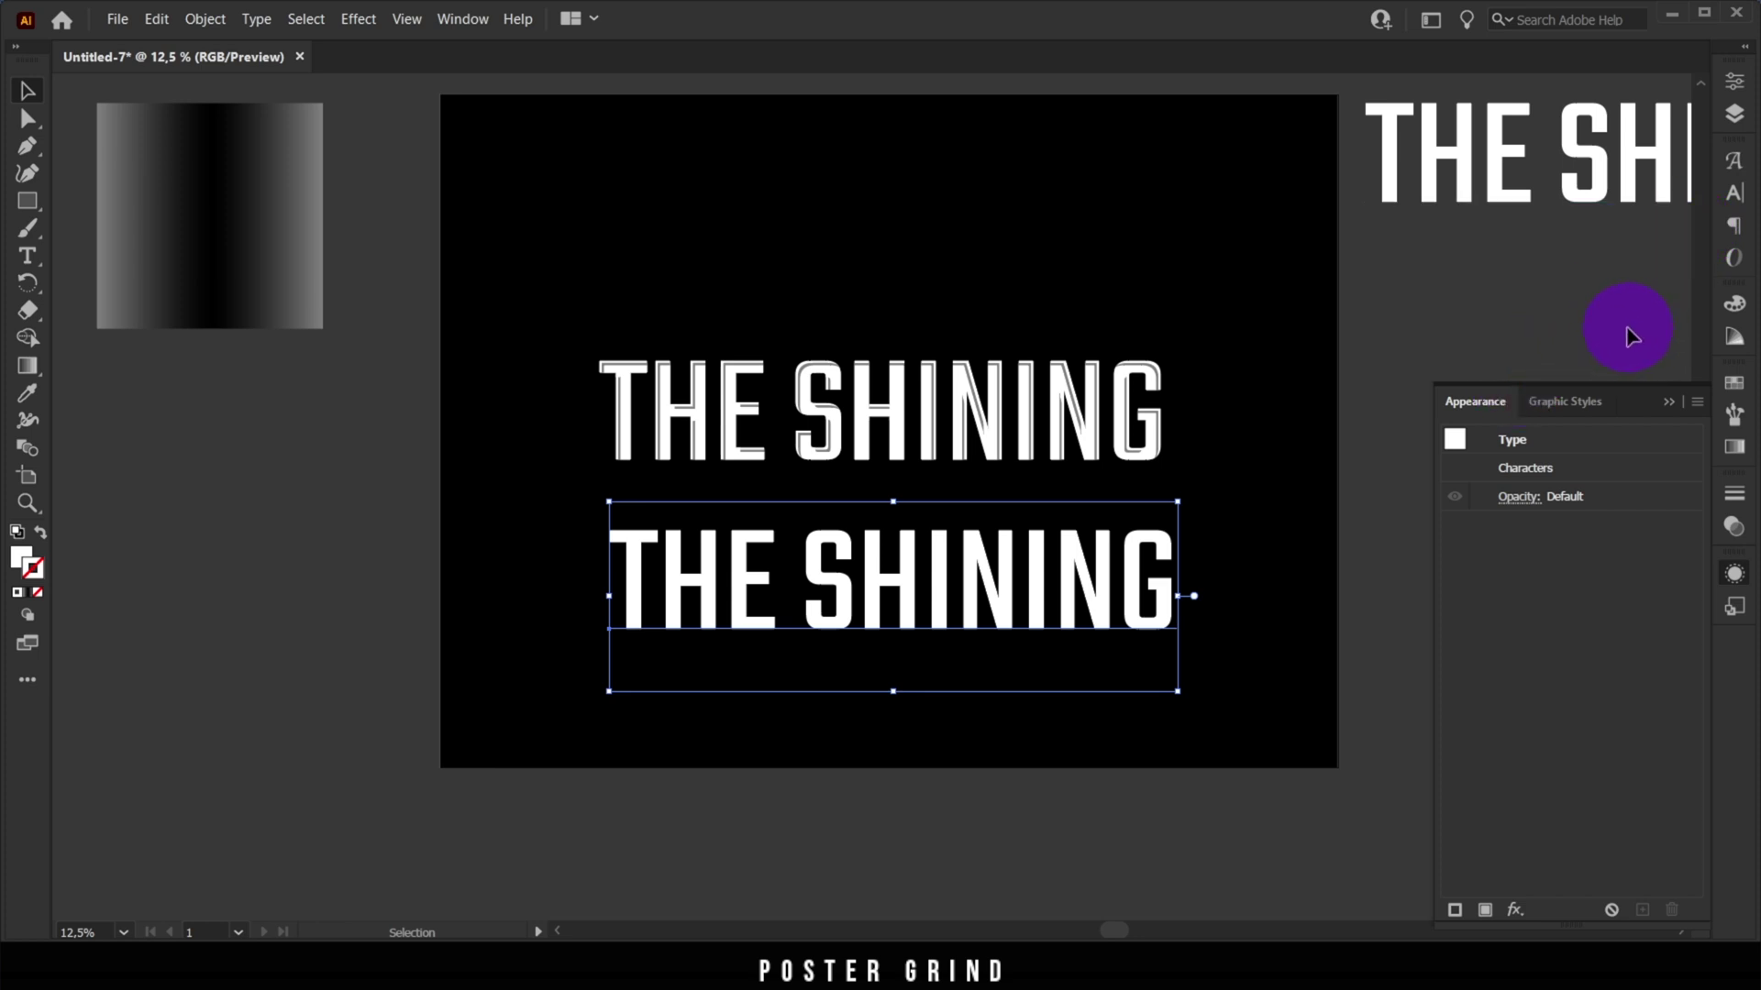
pyautogui.click(1740, 437)
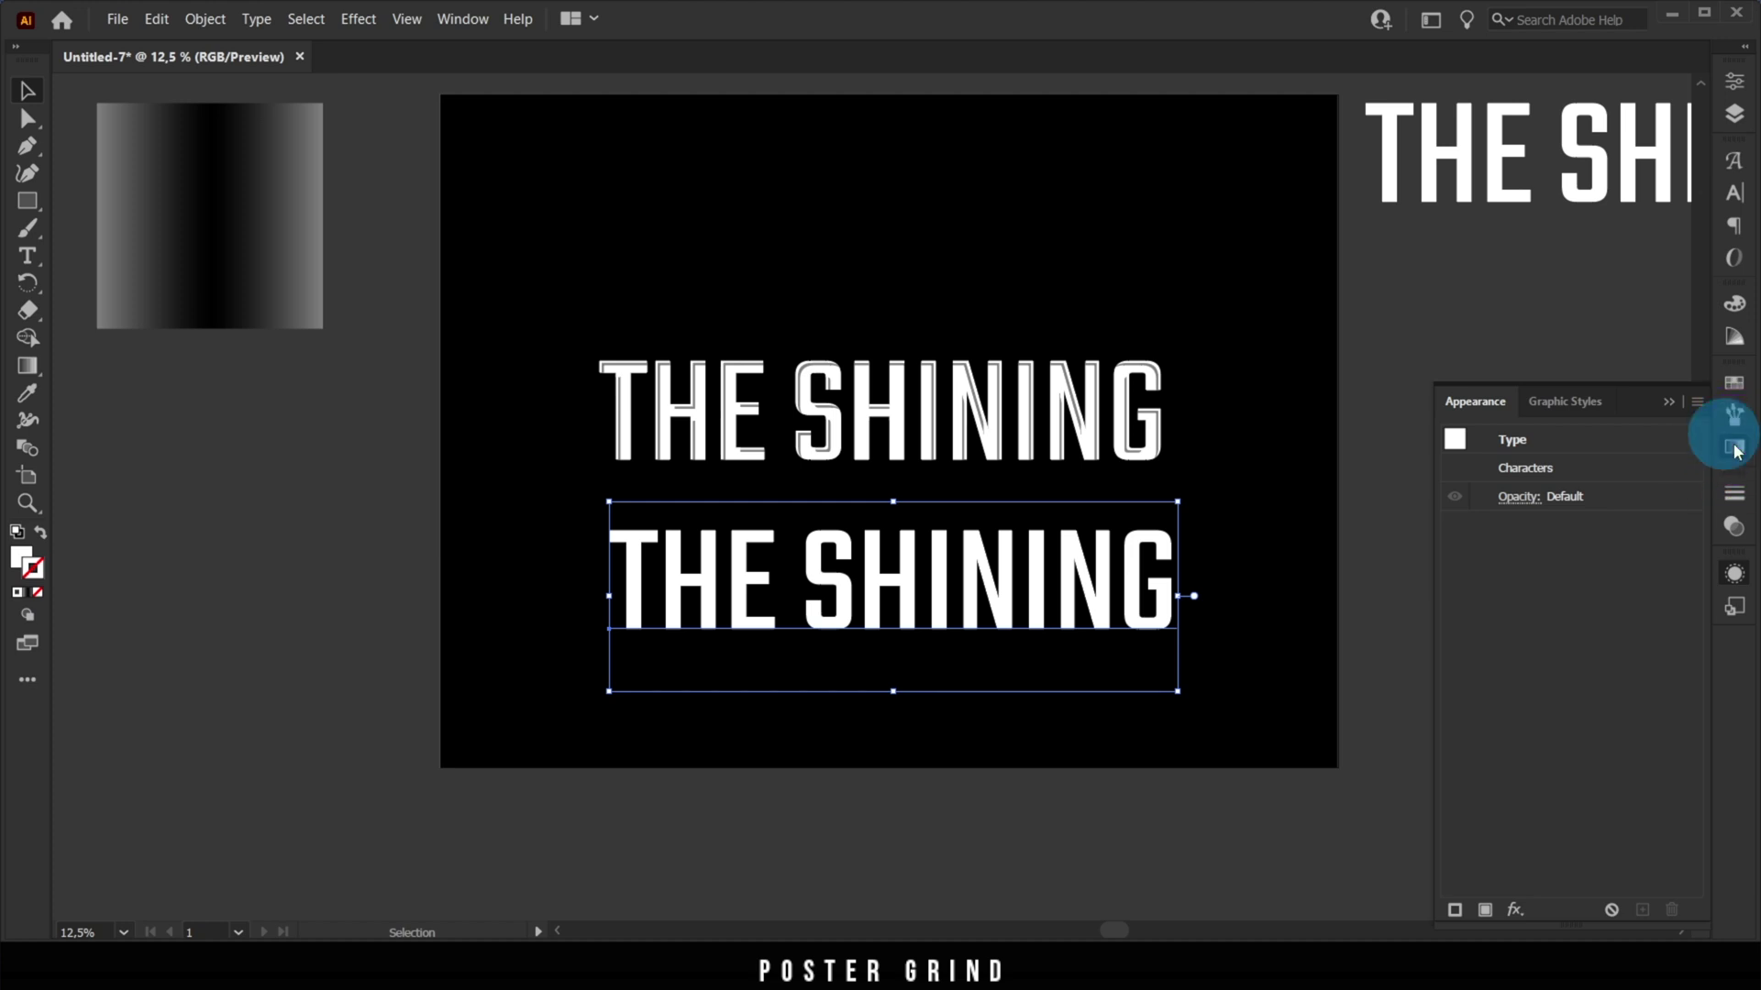
pyautogui.click(1733, 379)
pyautogui.click(1478, 494)
pyautogui.hotkey('ctrl', '+')
pyautogui.hotkey('ctrl', '+')
pyautogui.click(21, 556)
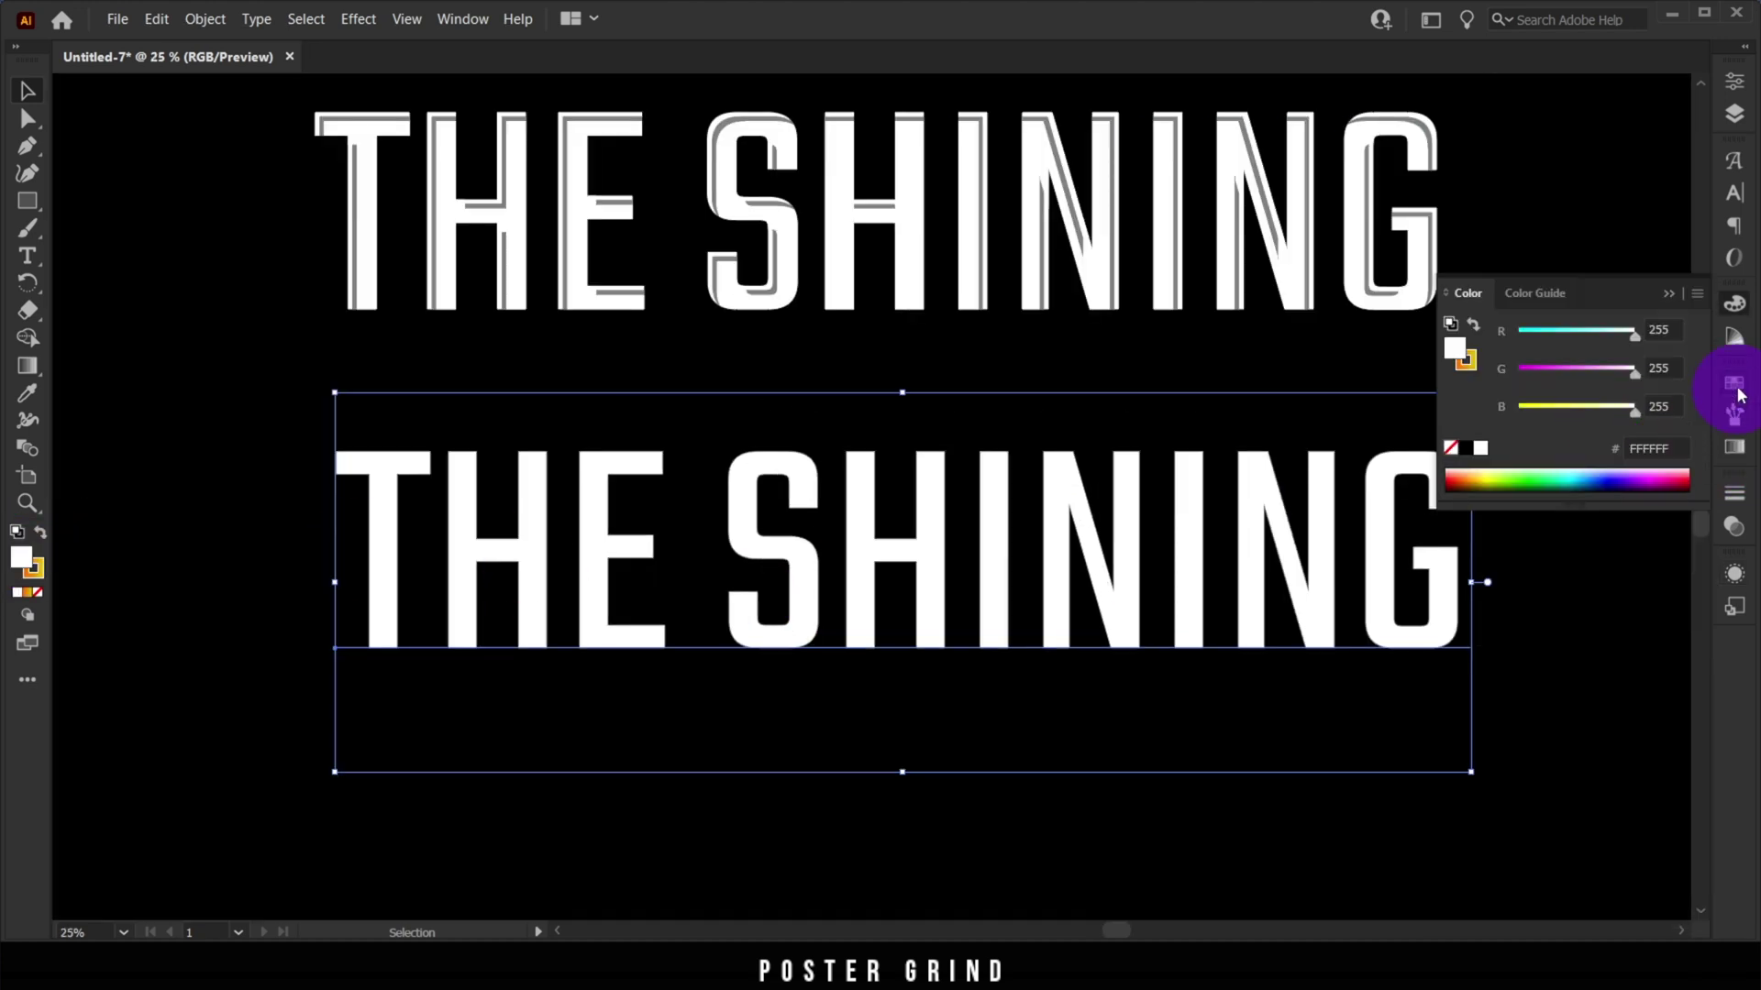
pyautogui.click(1734, 383)
pyautogui.click(1476, 491)
# Set both the fill and the stroke of the lower title to none
pyautogui.click(1734, 80)
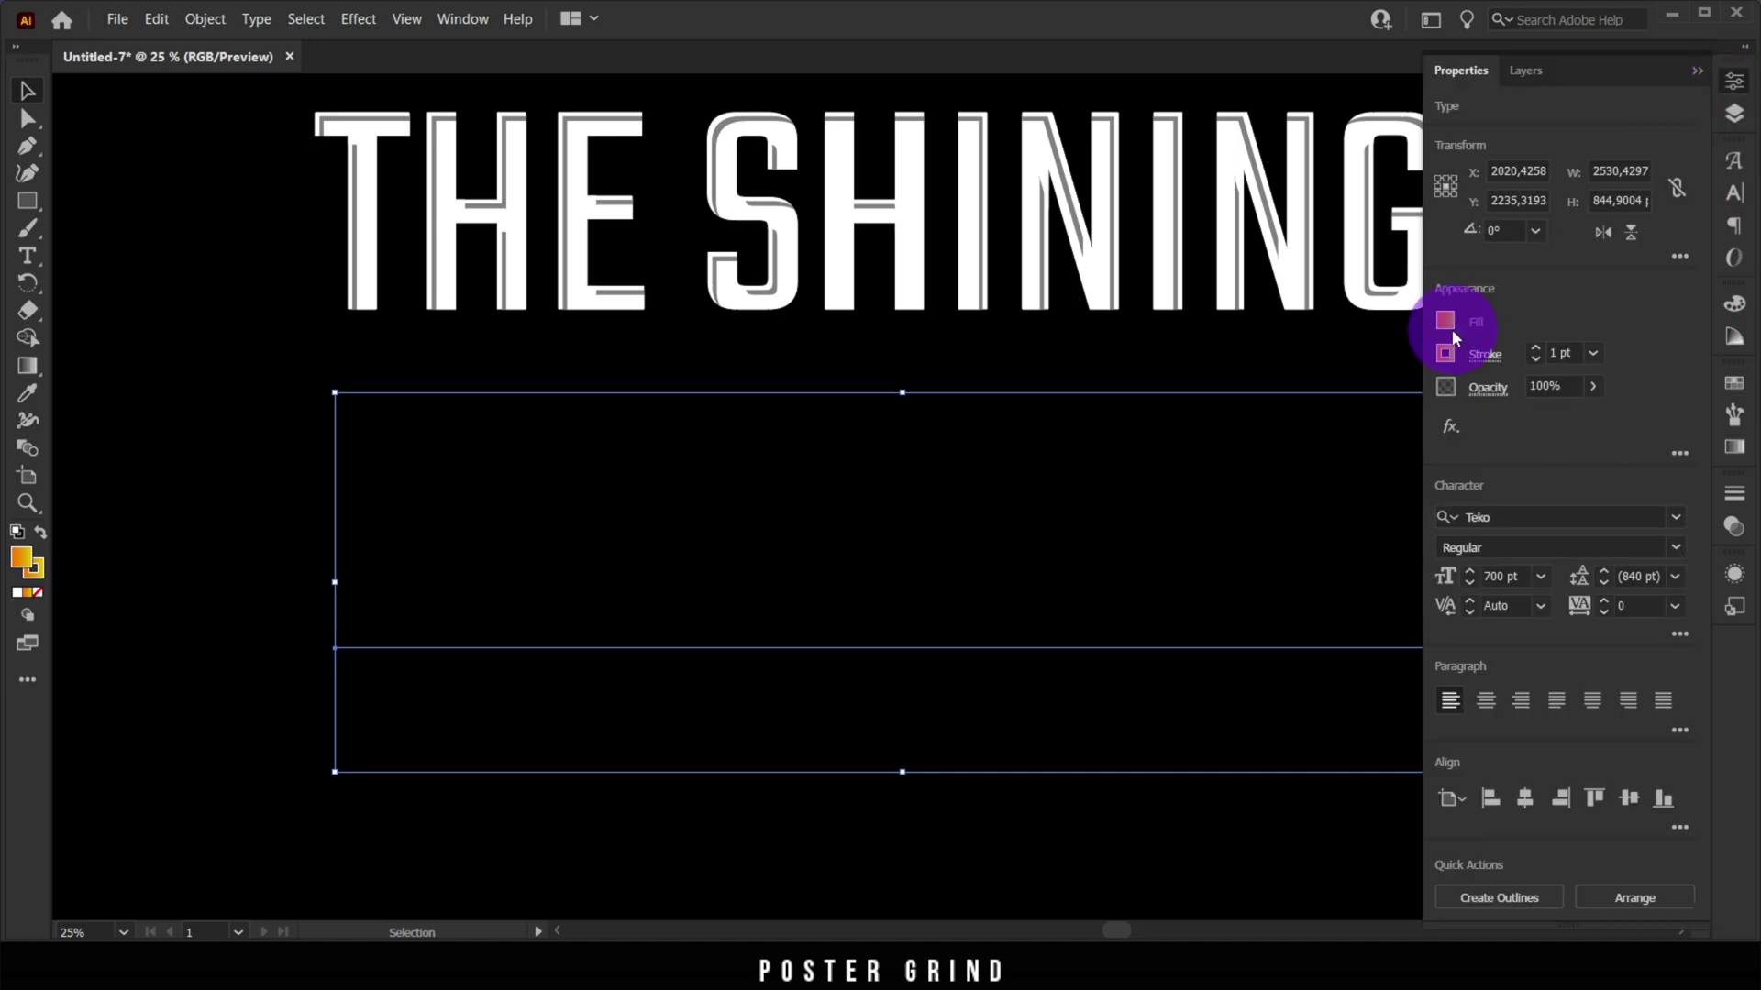
pyautogui.click(1444, 320)
pyautogui.click(1193, 409)
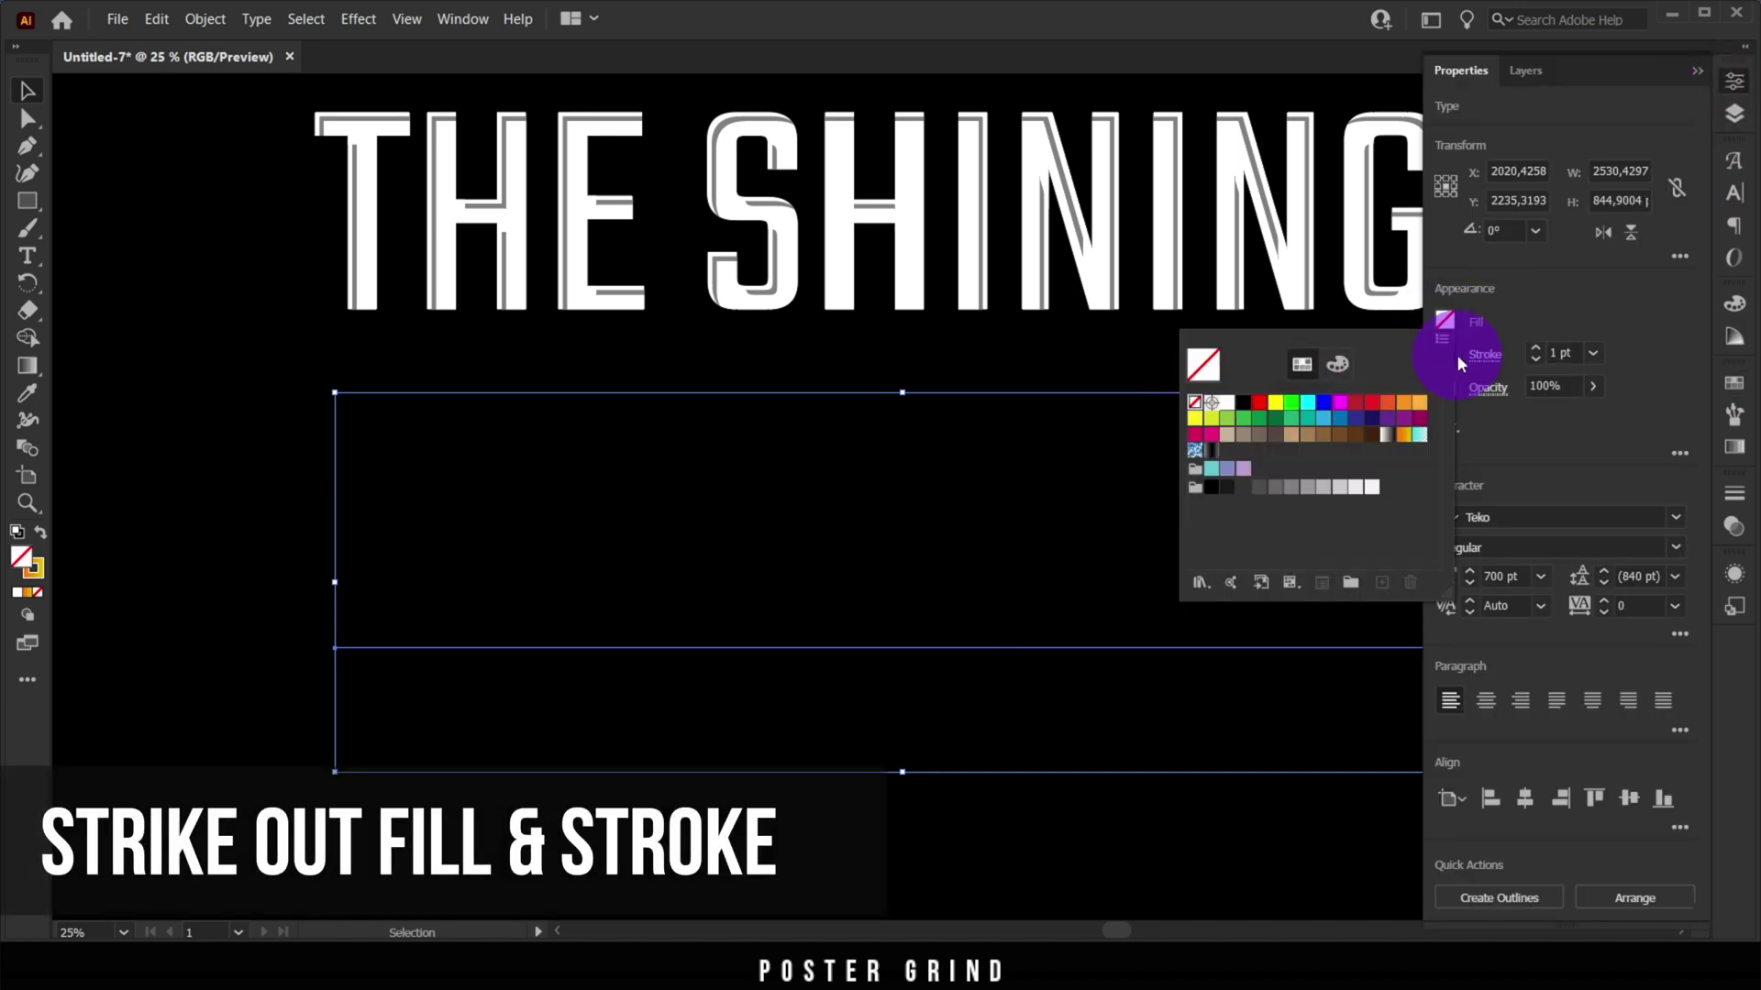
pyautogui.click(1446, 354)
pyautogui.click(1194, 436)
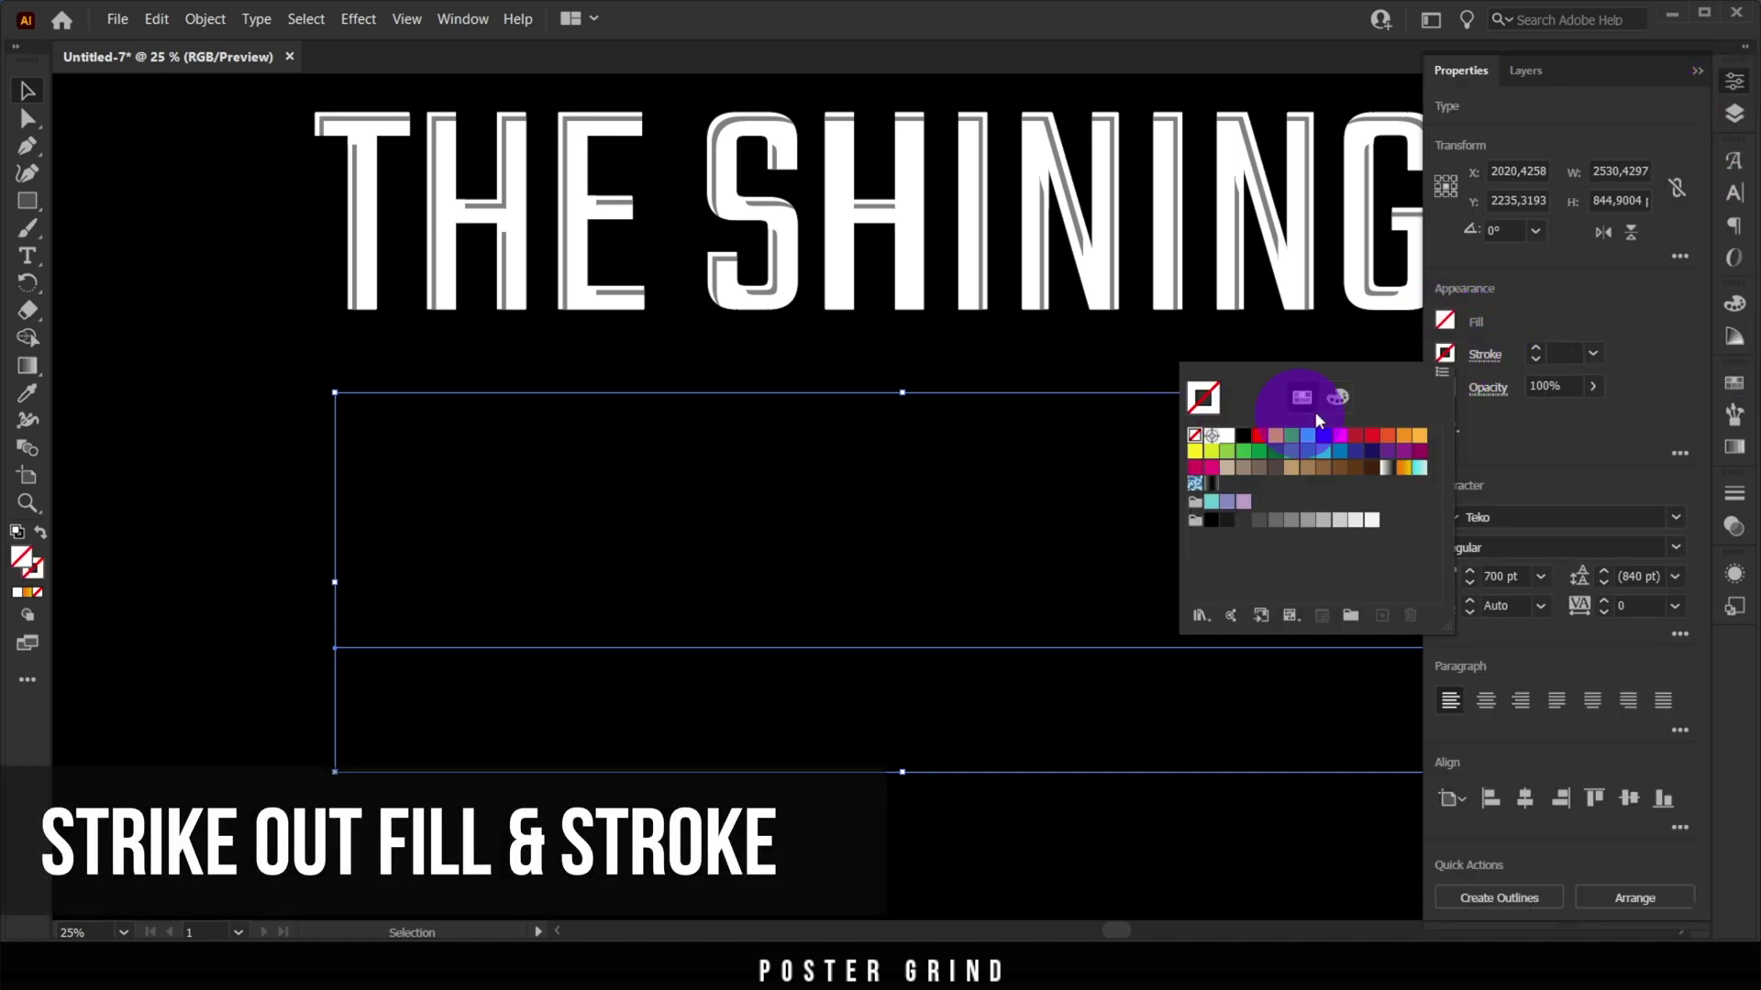
pyautogui.click(1651, 278)
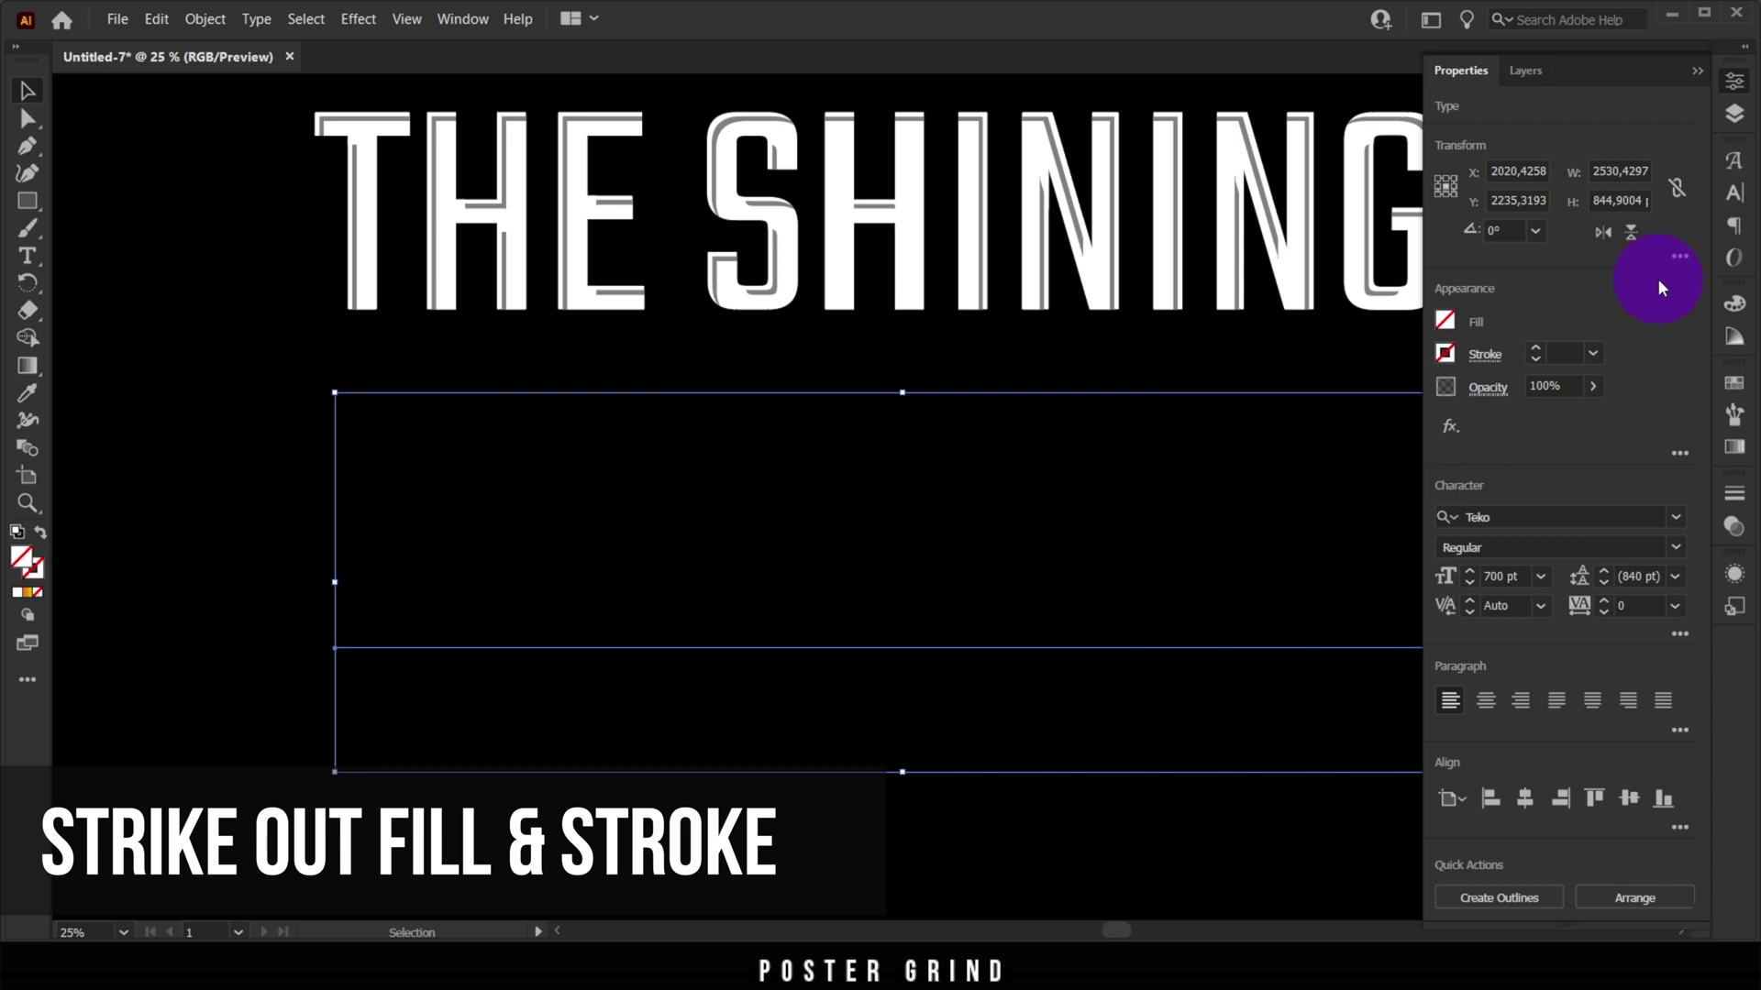
# Add a new fill to the lower title's appearance and give it the turquoise gradient swatch
pyautogui.click(1736, 575)
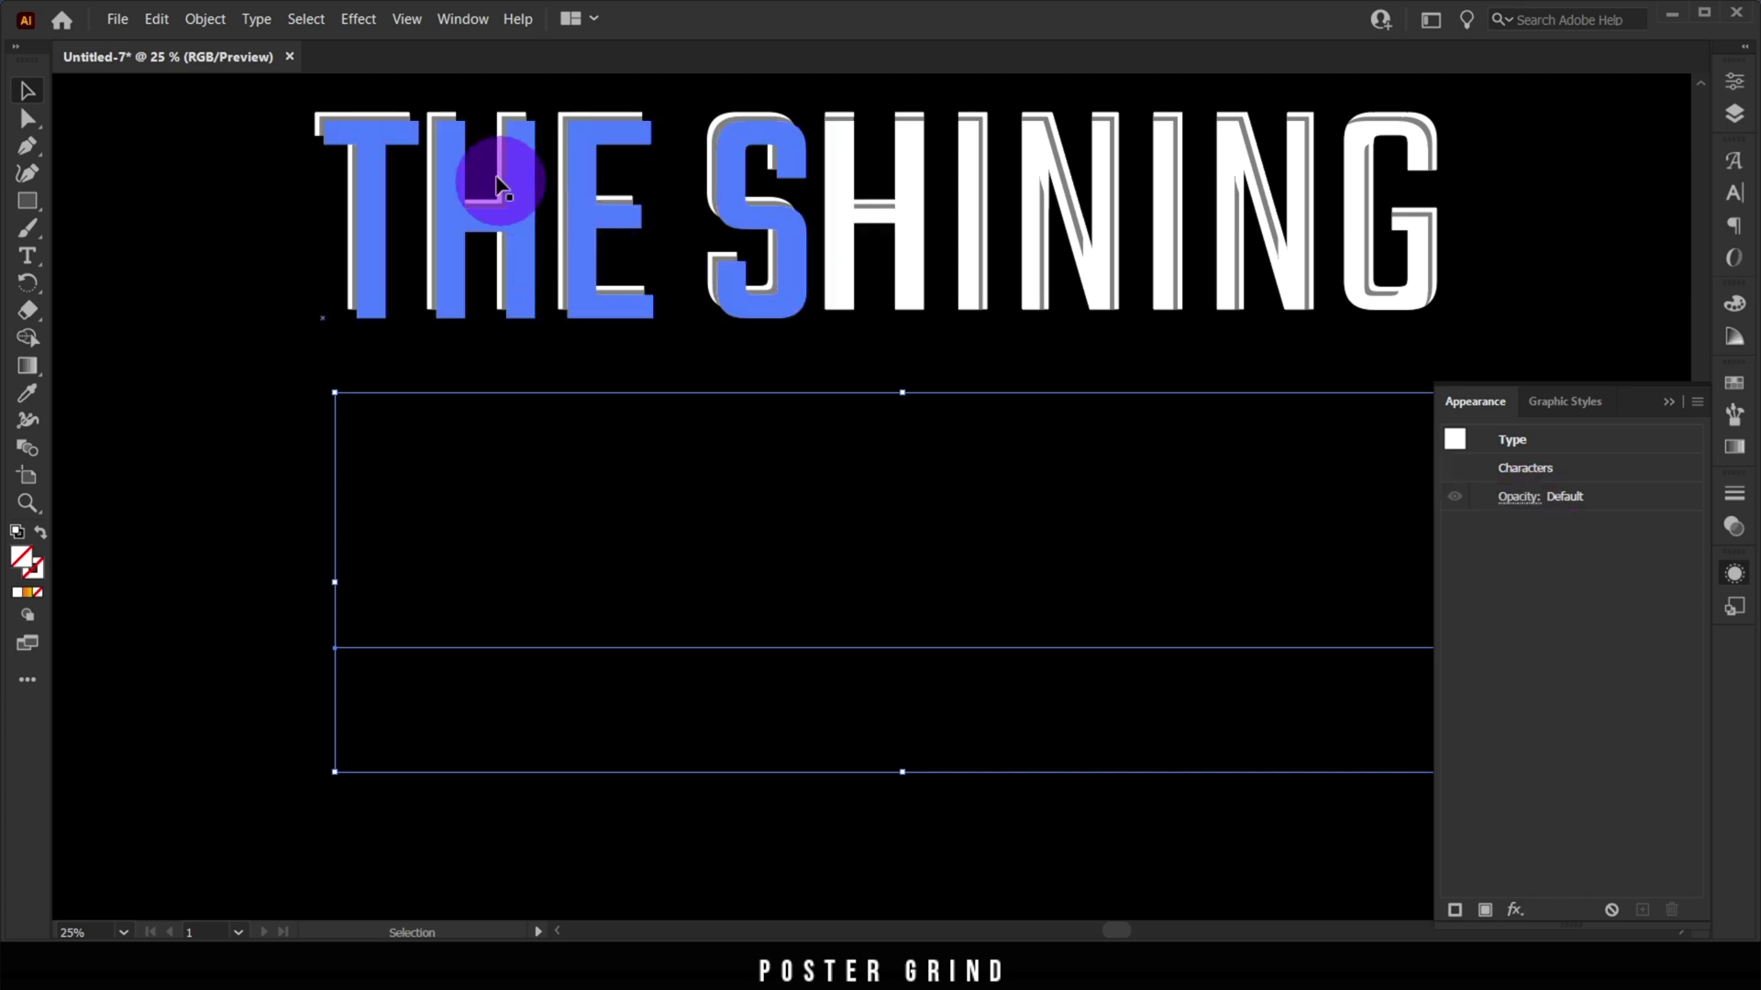
pyautogui.click(455, 18)
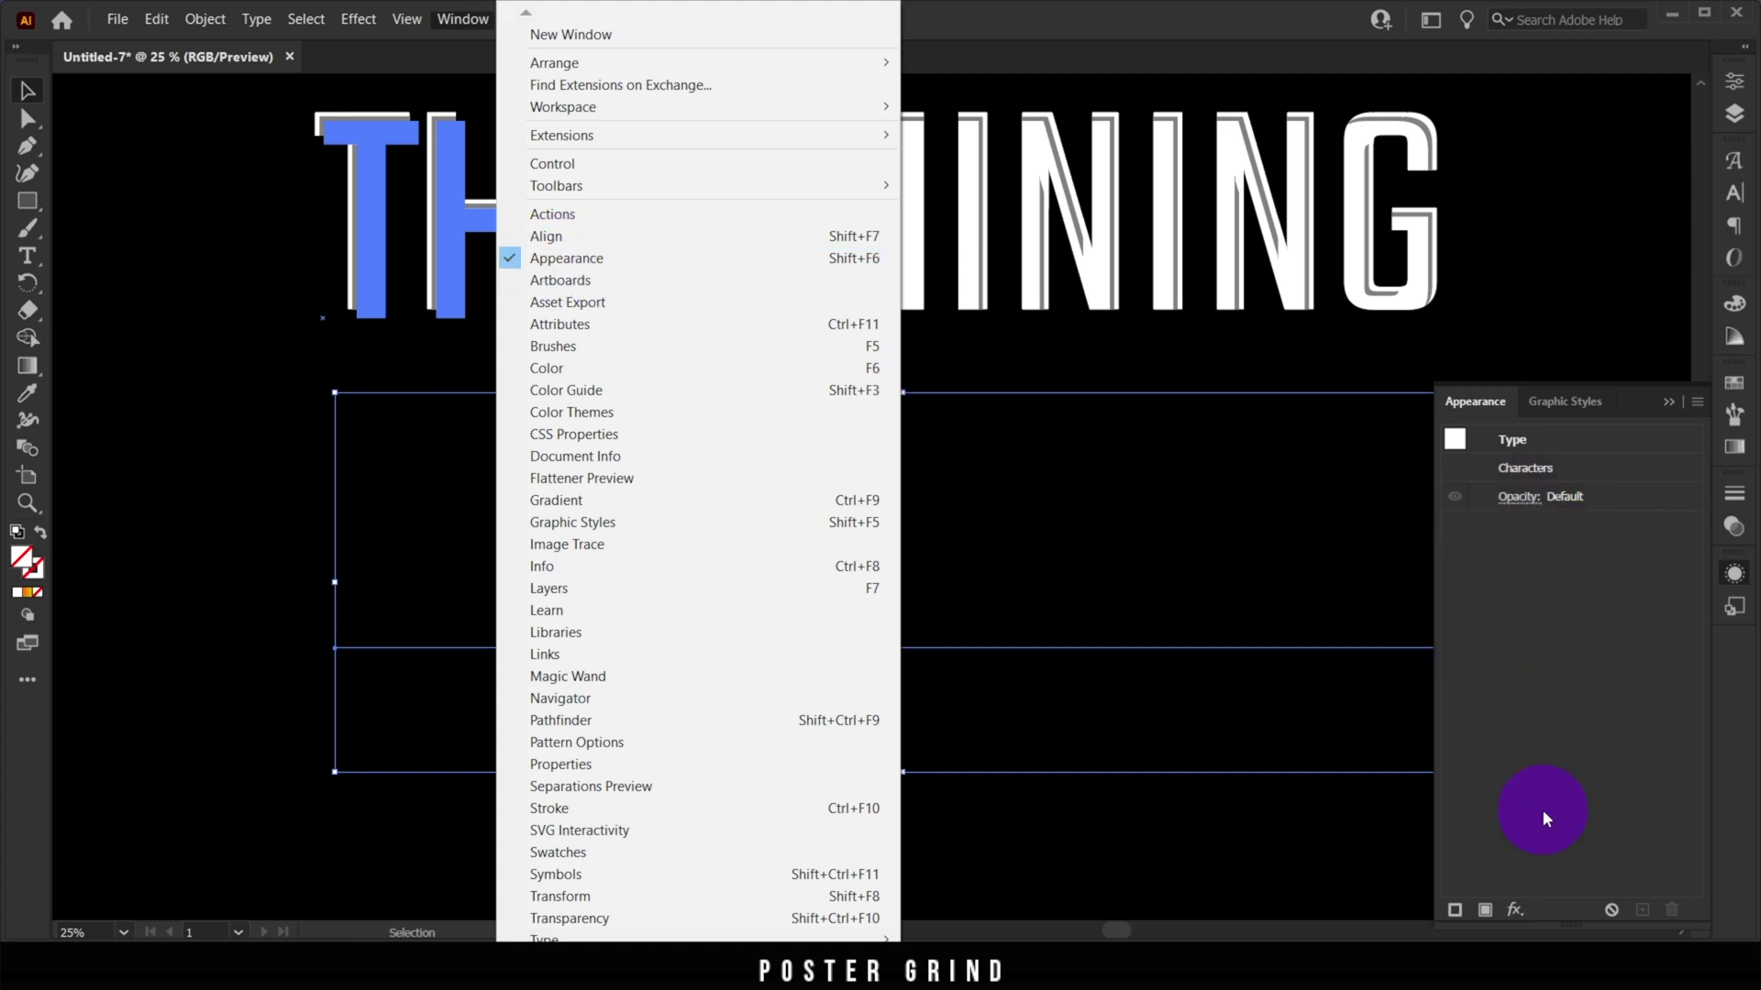
pyautogui.click(1486, 910)
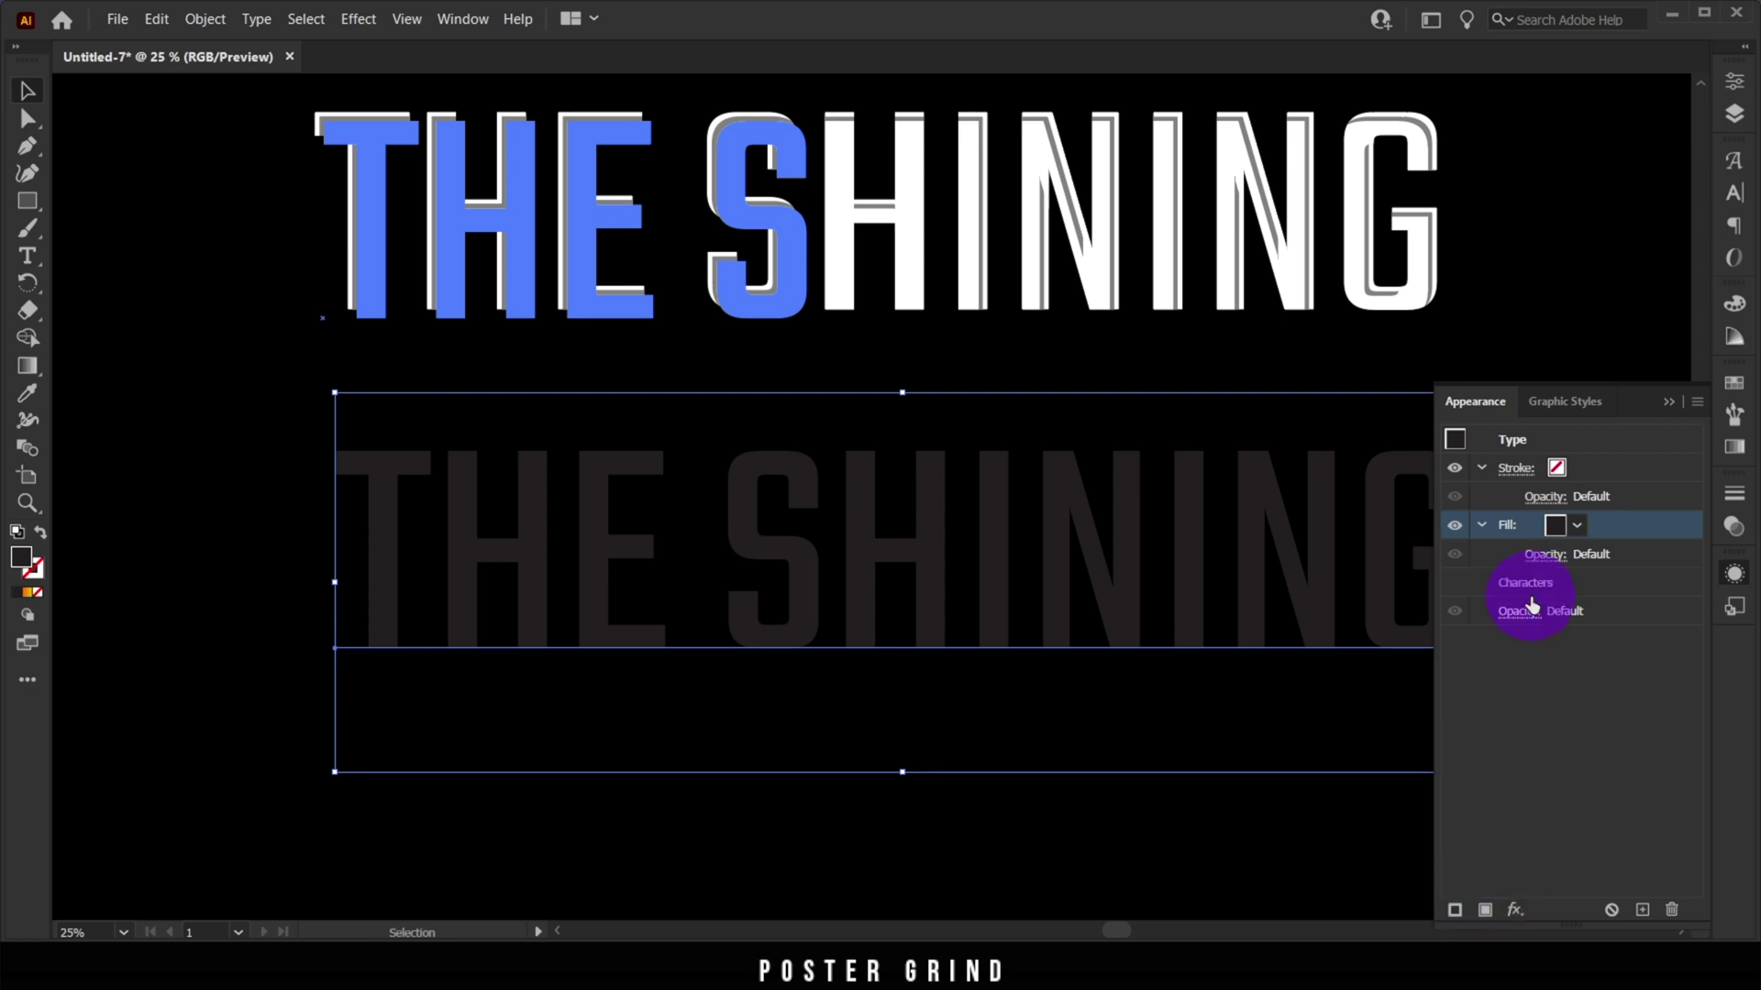
pyautogui.click(1577, 527)
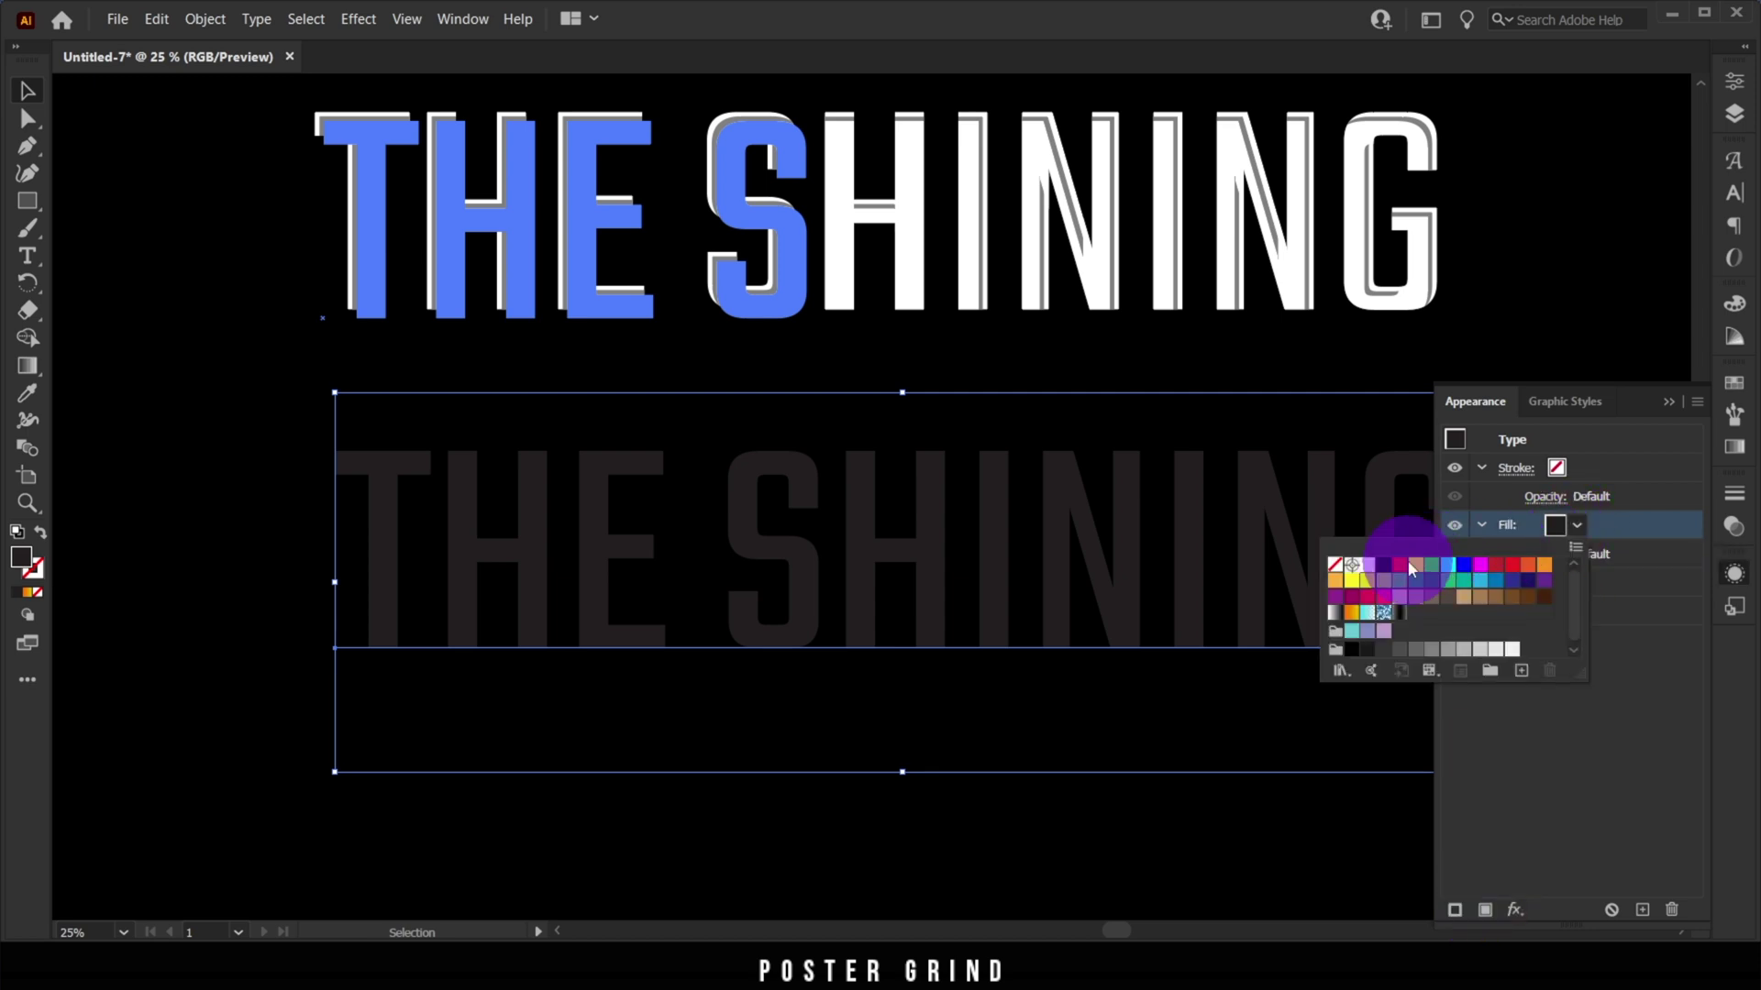
pyautogui.click(1369, 615)
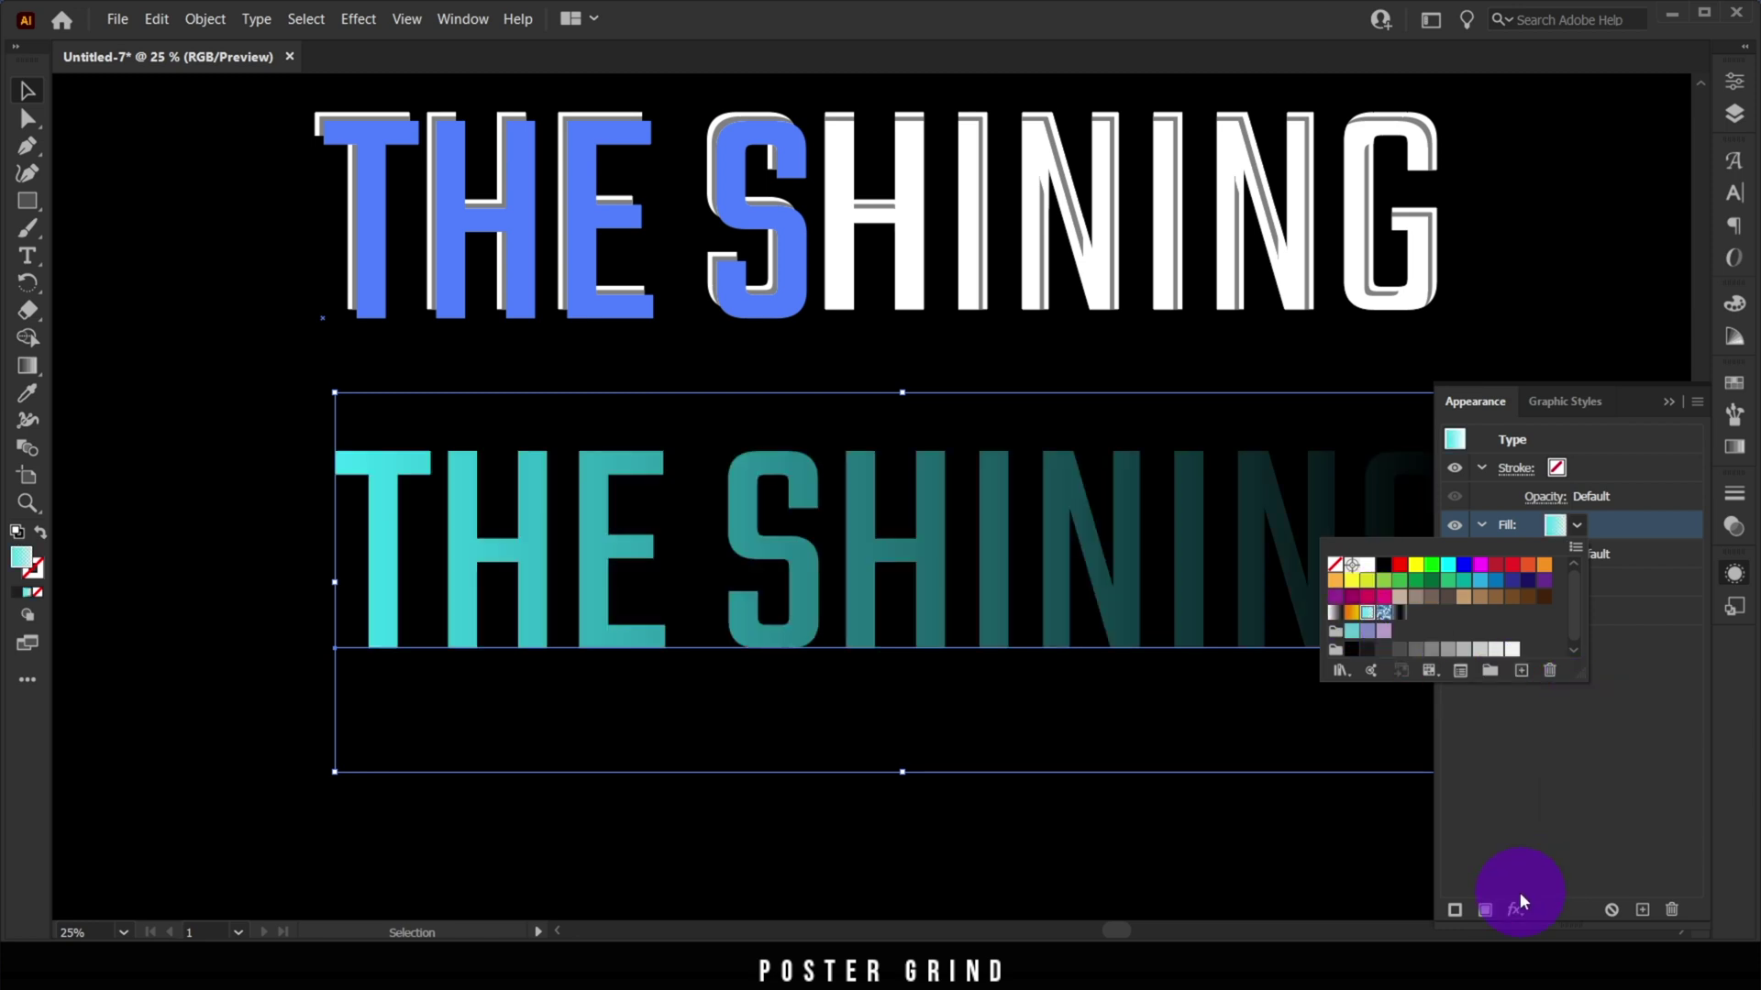
# Add a new stroke to the lower title's appearance and colour it with the orange-yellow gradient swatch
pyautogui.click(1456, 910)
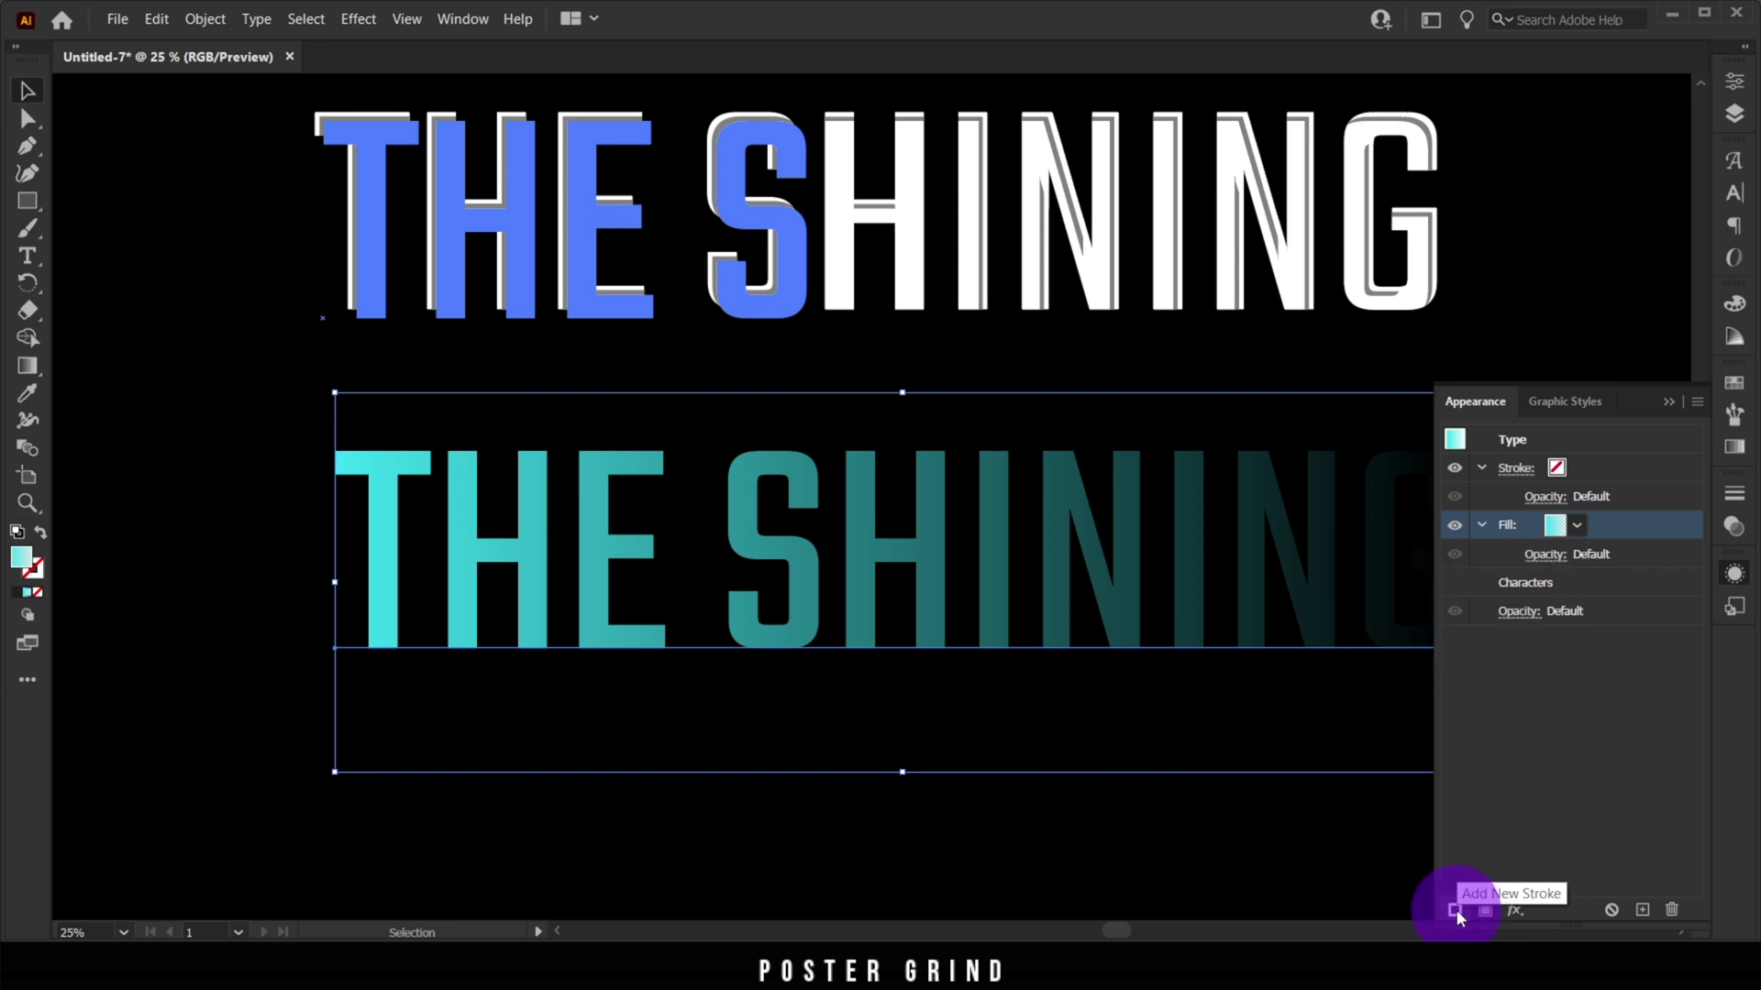
pyautogui.click(1455, 906)
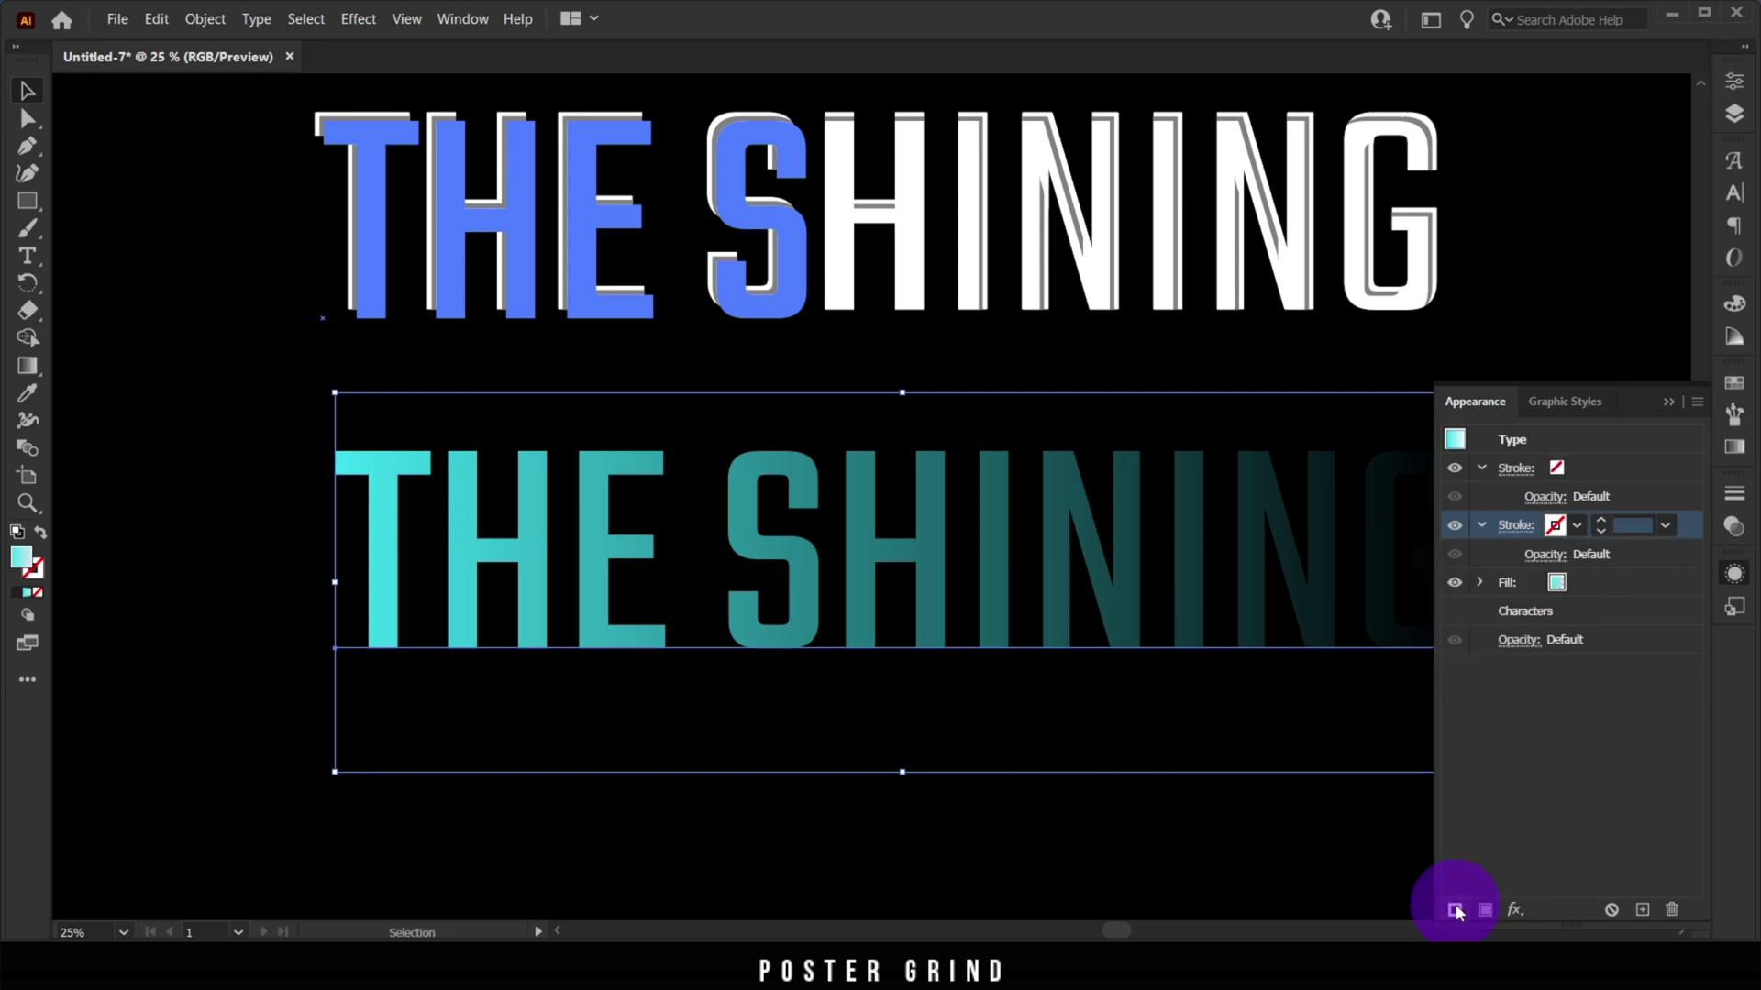
pyautogui.click(1566, 533)
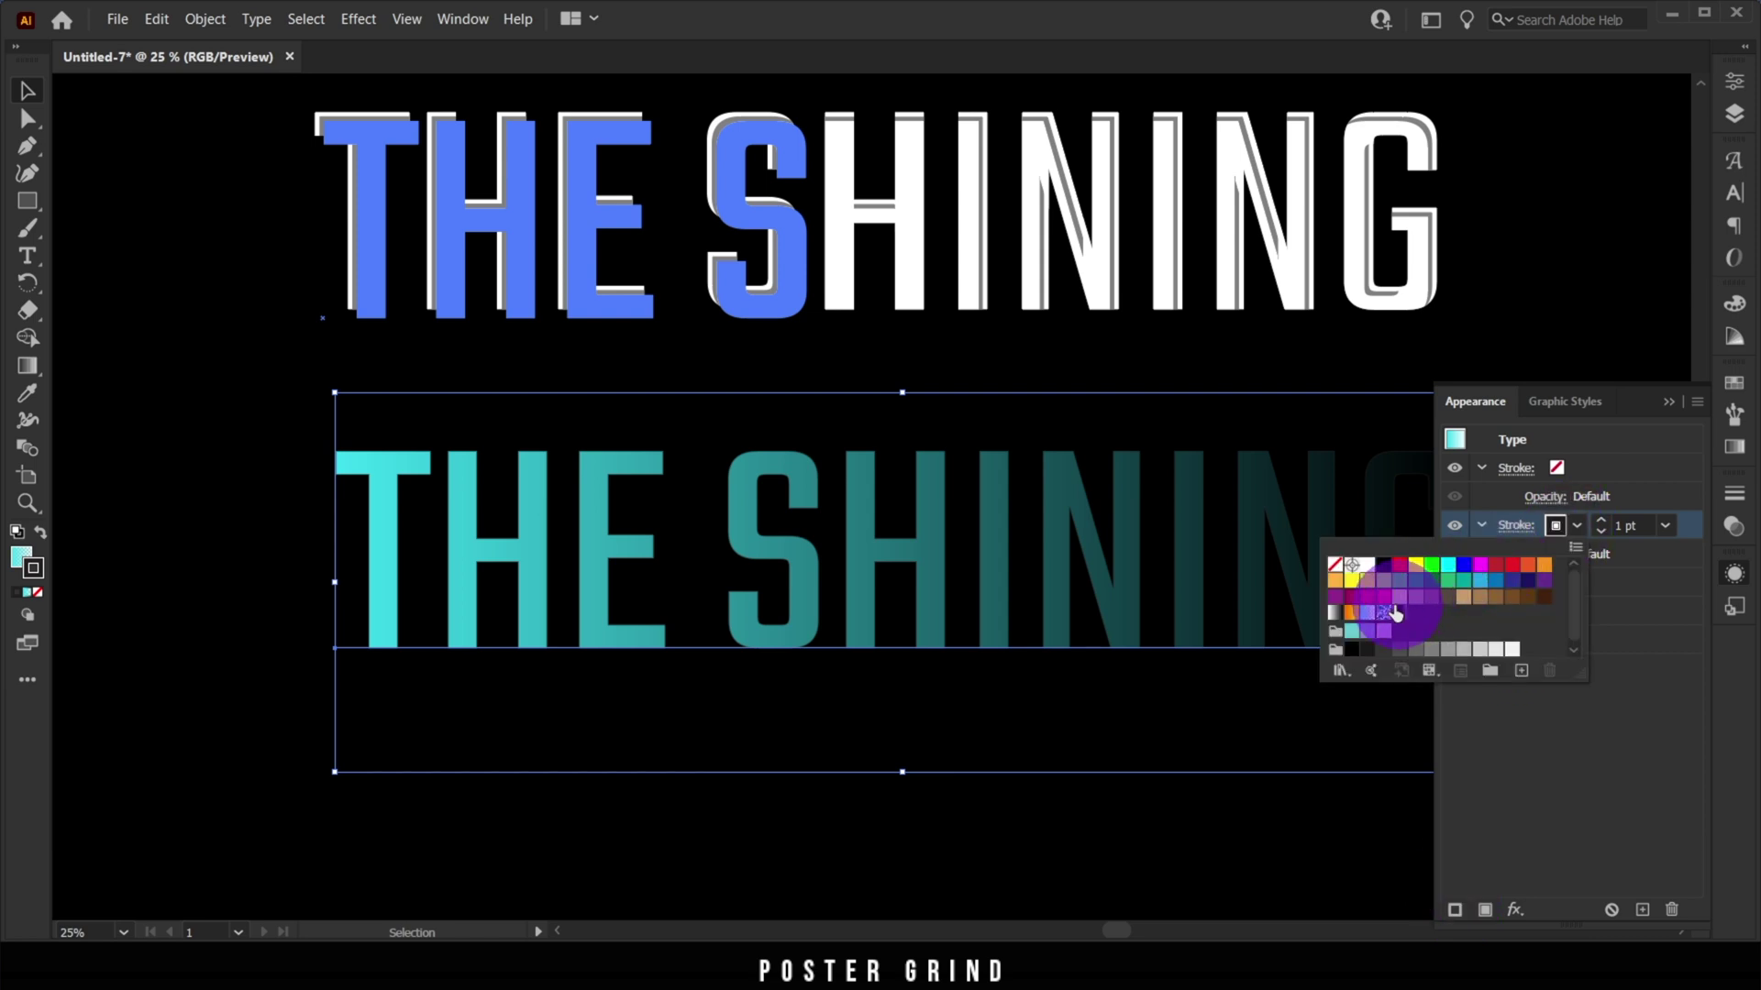
pyautogui.click(1352, 614)
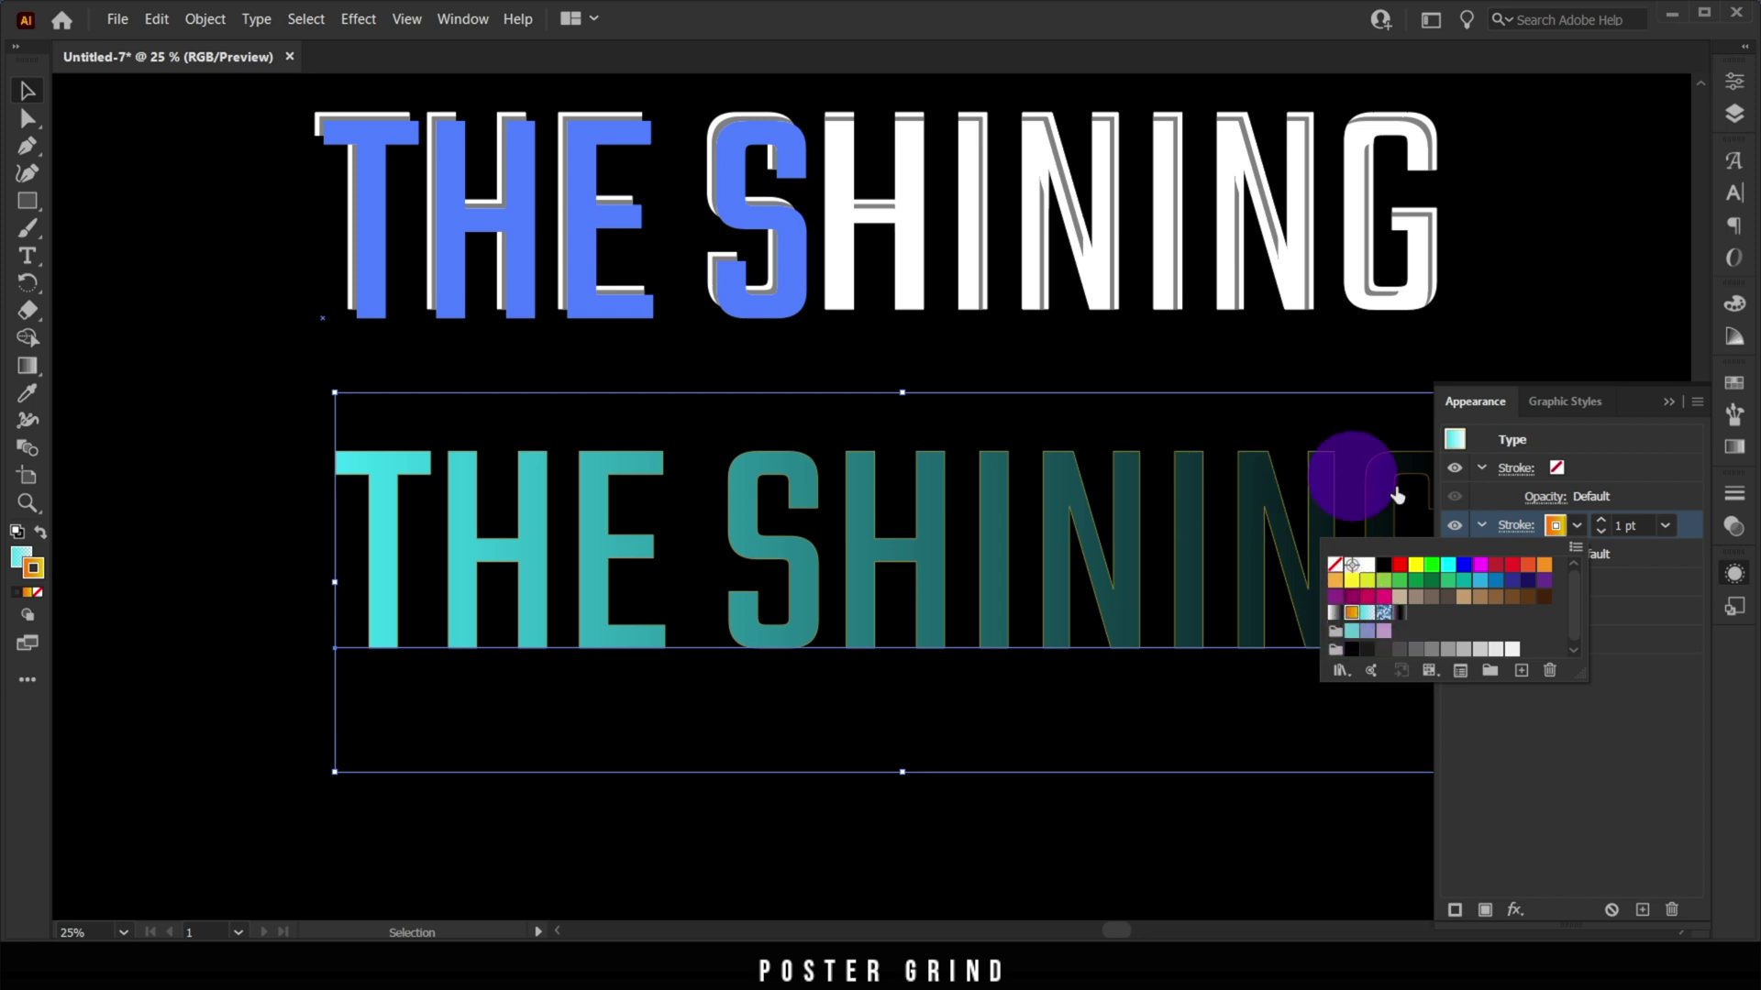
# Increase the weight of the lower title's new gradient stroke to 10 pt
pyautogui.click(1602, 519)
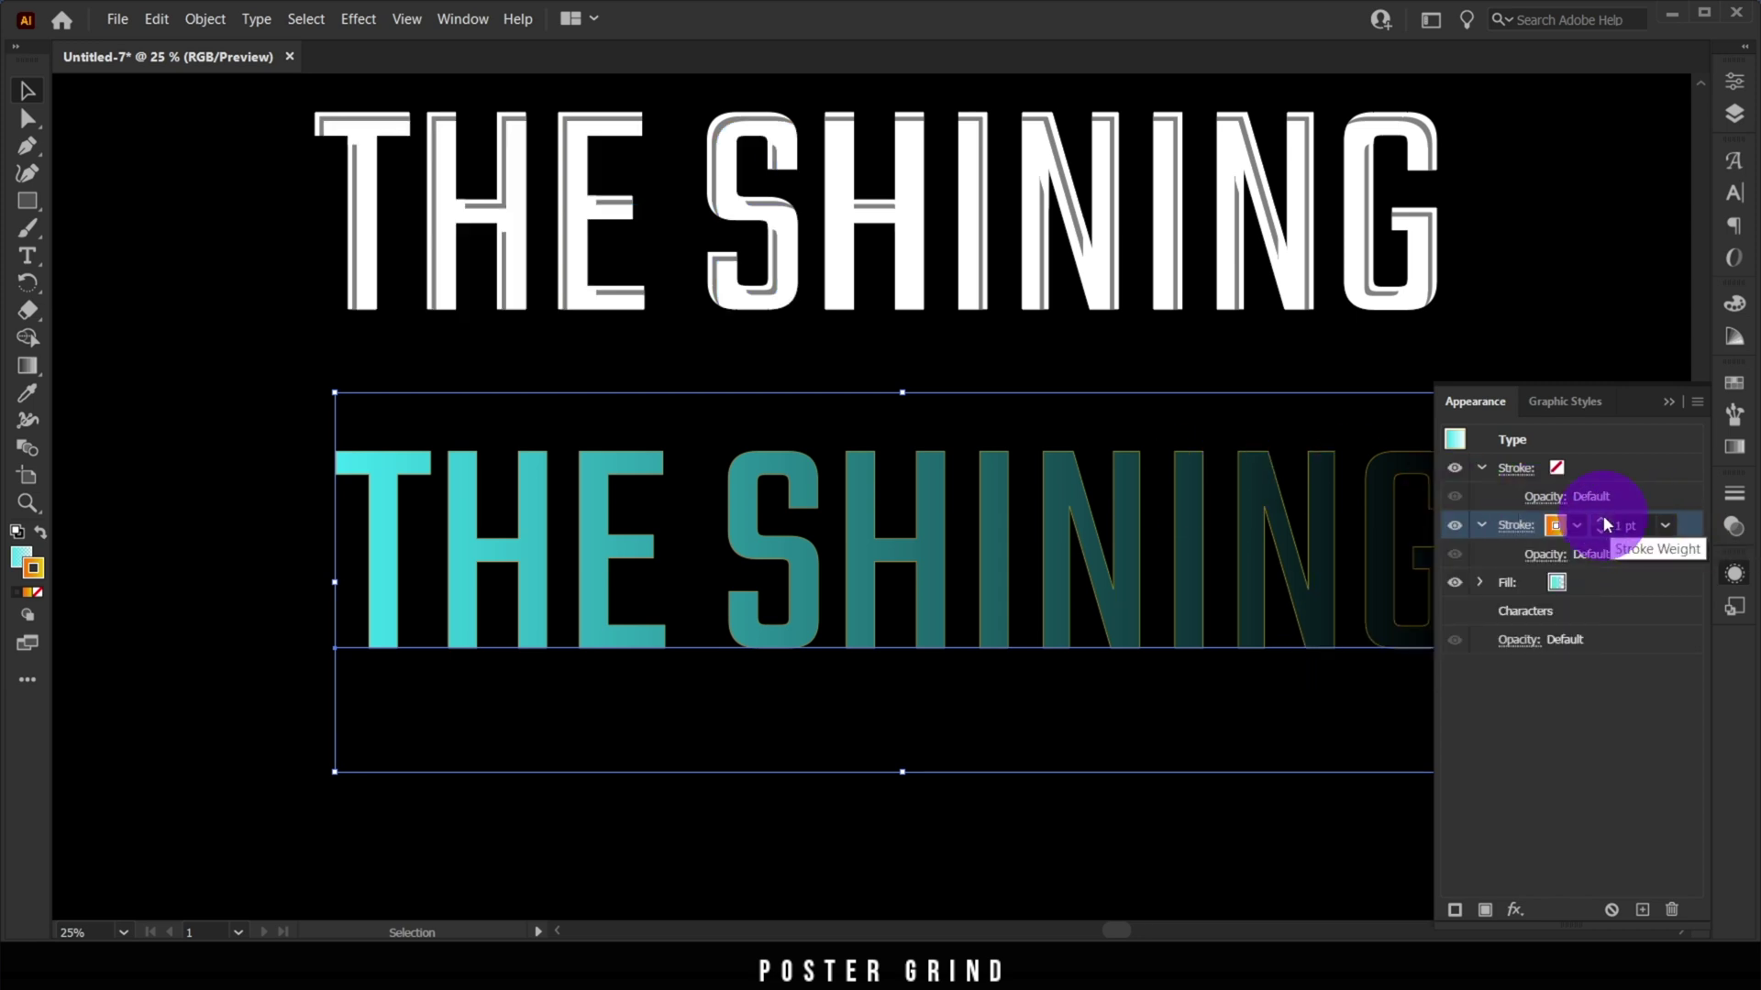
pyautogui.click(1603, 519)
pyautogui.click(1602, 519)
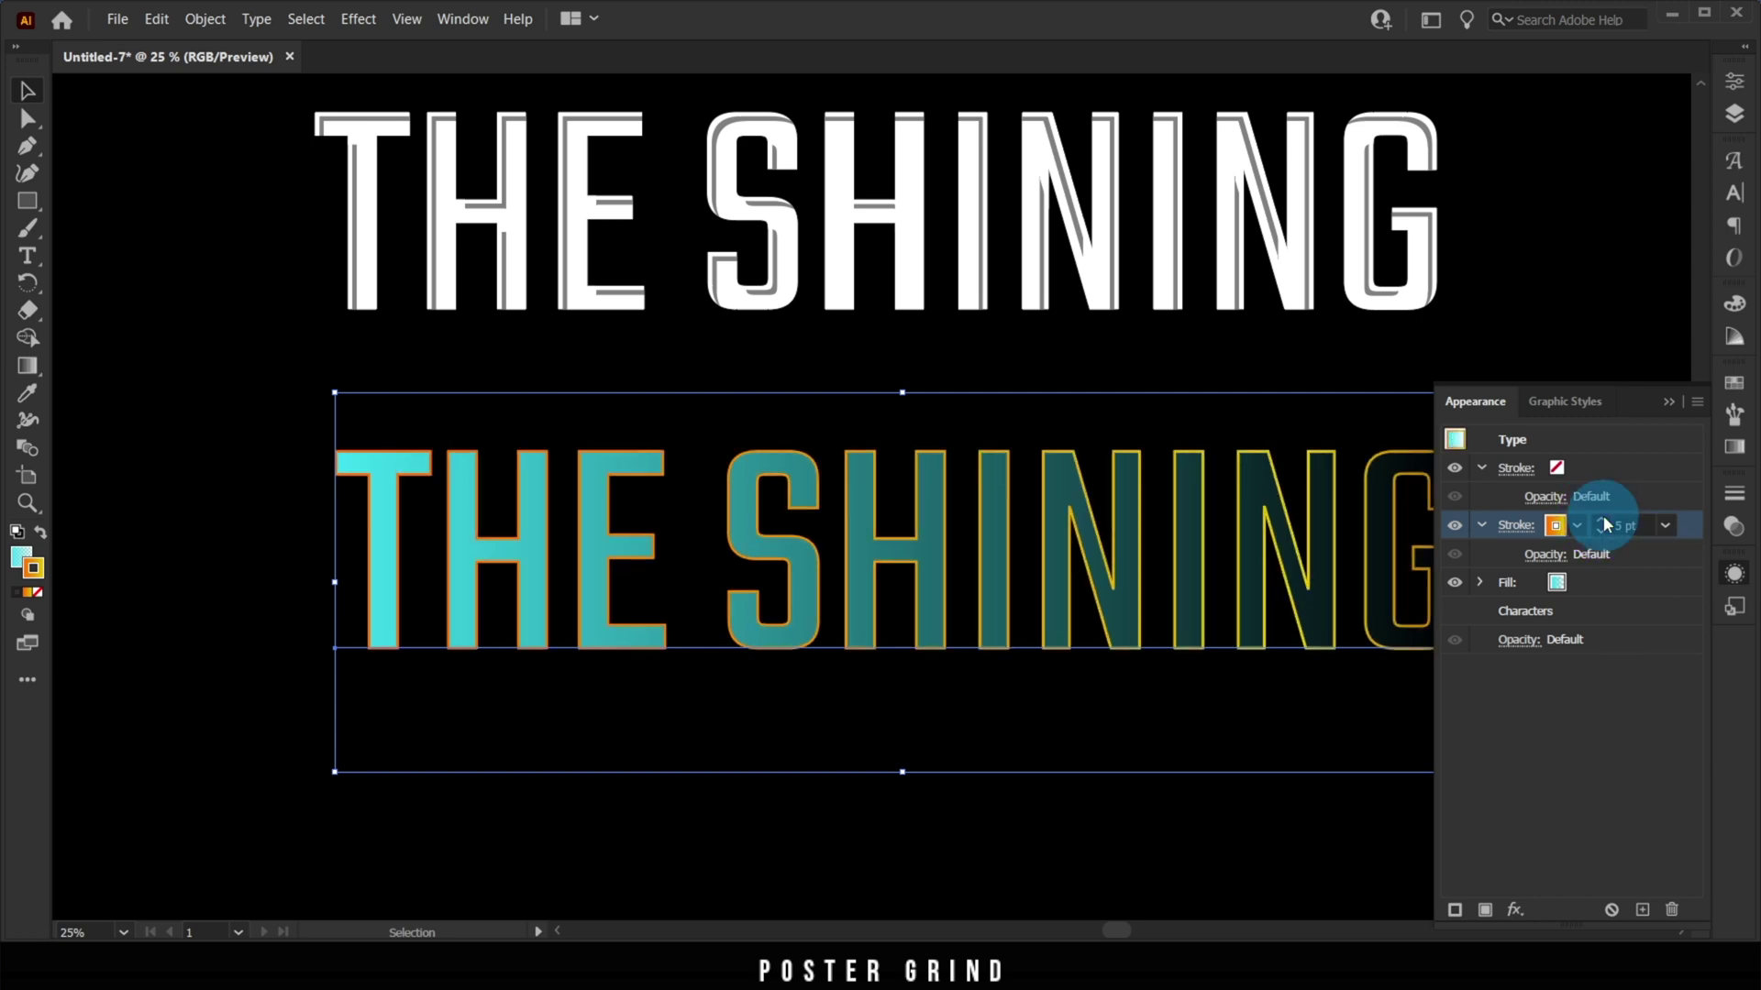
pyautogui.click(1603, 519)
pyautogui.click(1603, 519)
pyautogui.click(1603, 519)
pyautogui.click(1603, 520)
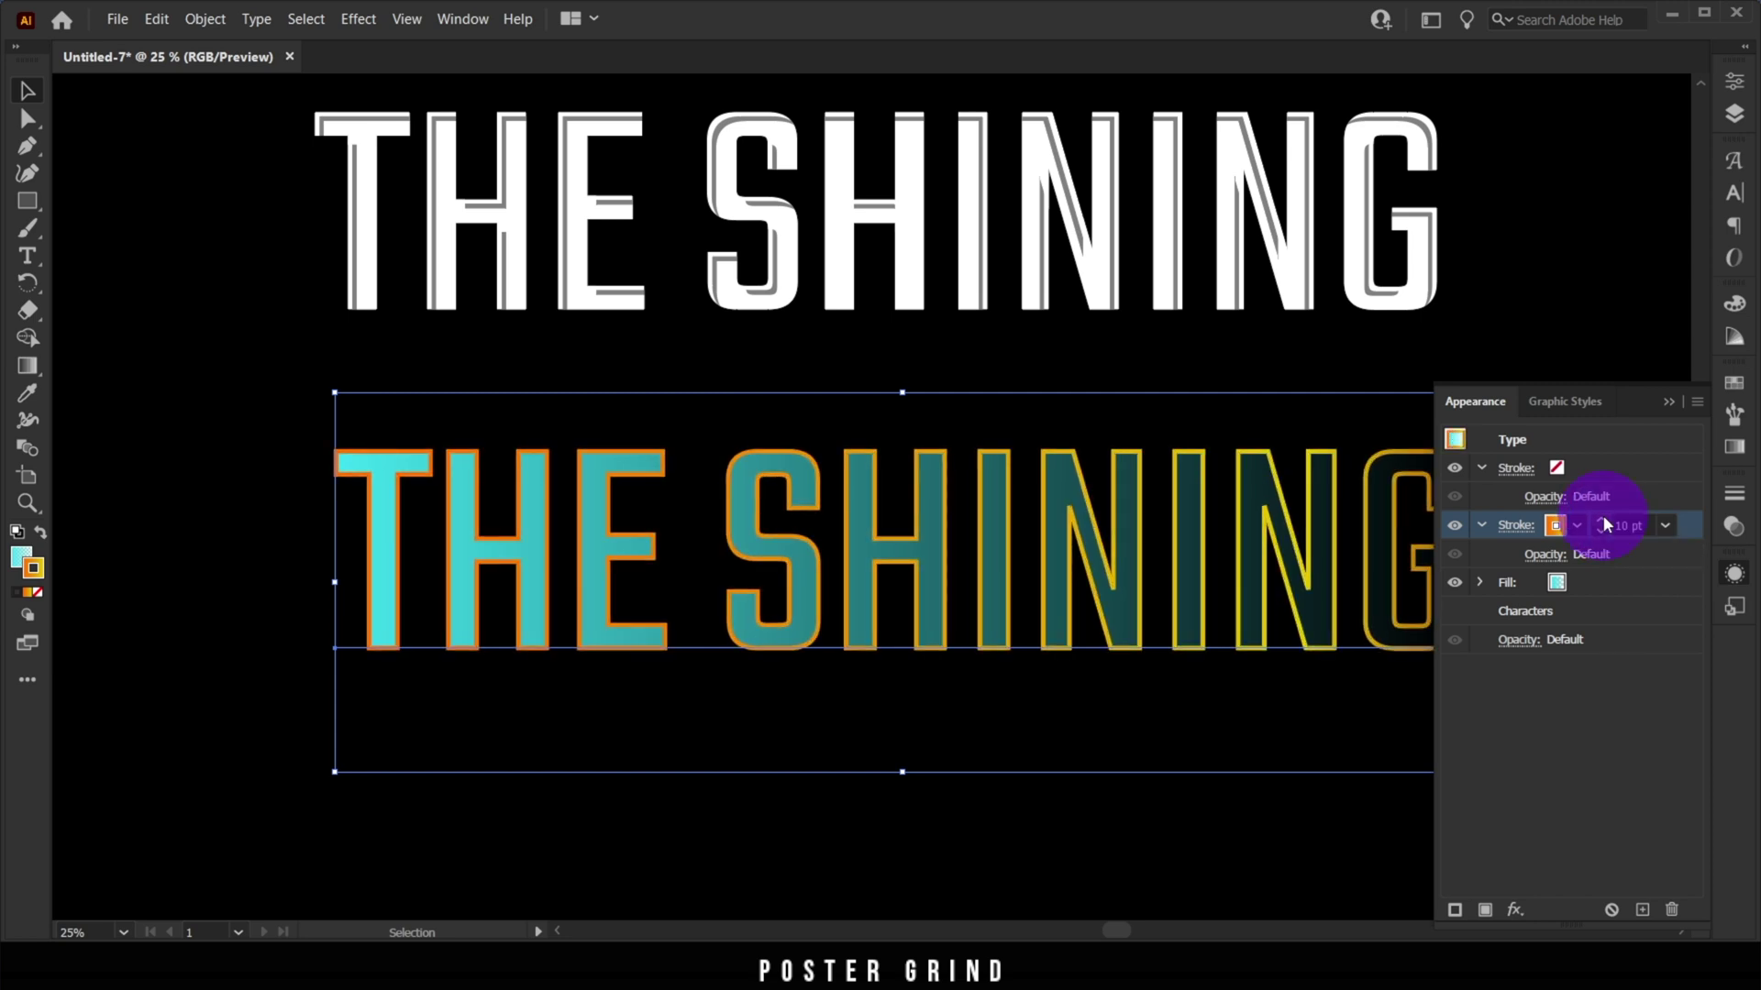
pyautogui.click(1603, 521)
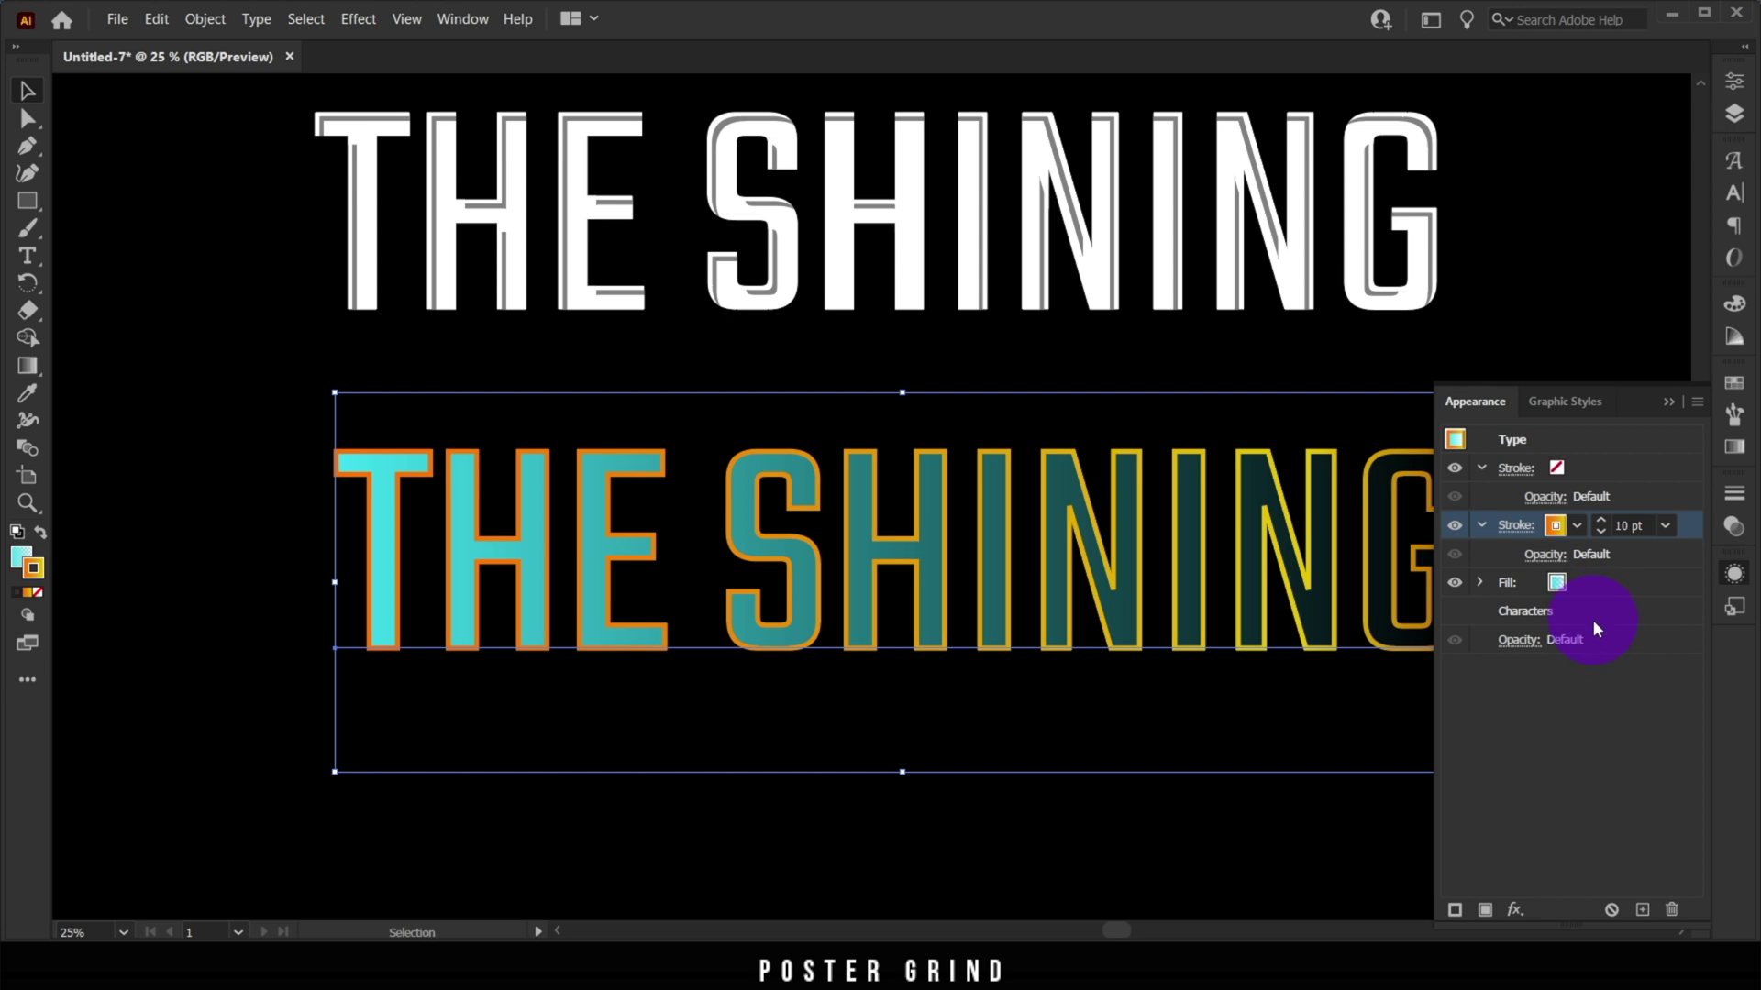
# Change the lower title's appearance fill to solid black
pyautogui.click(1562, 584)
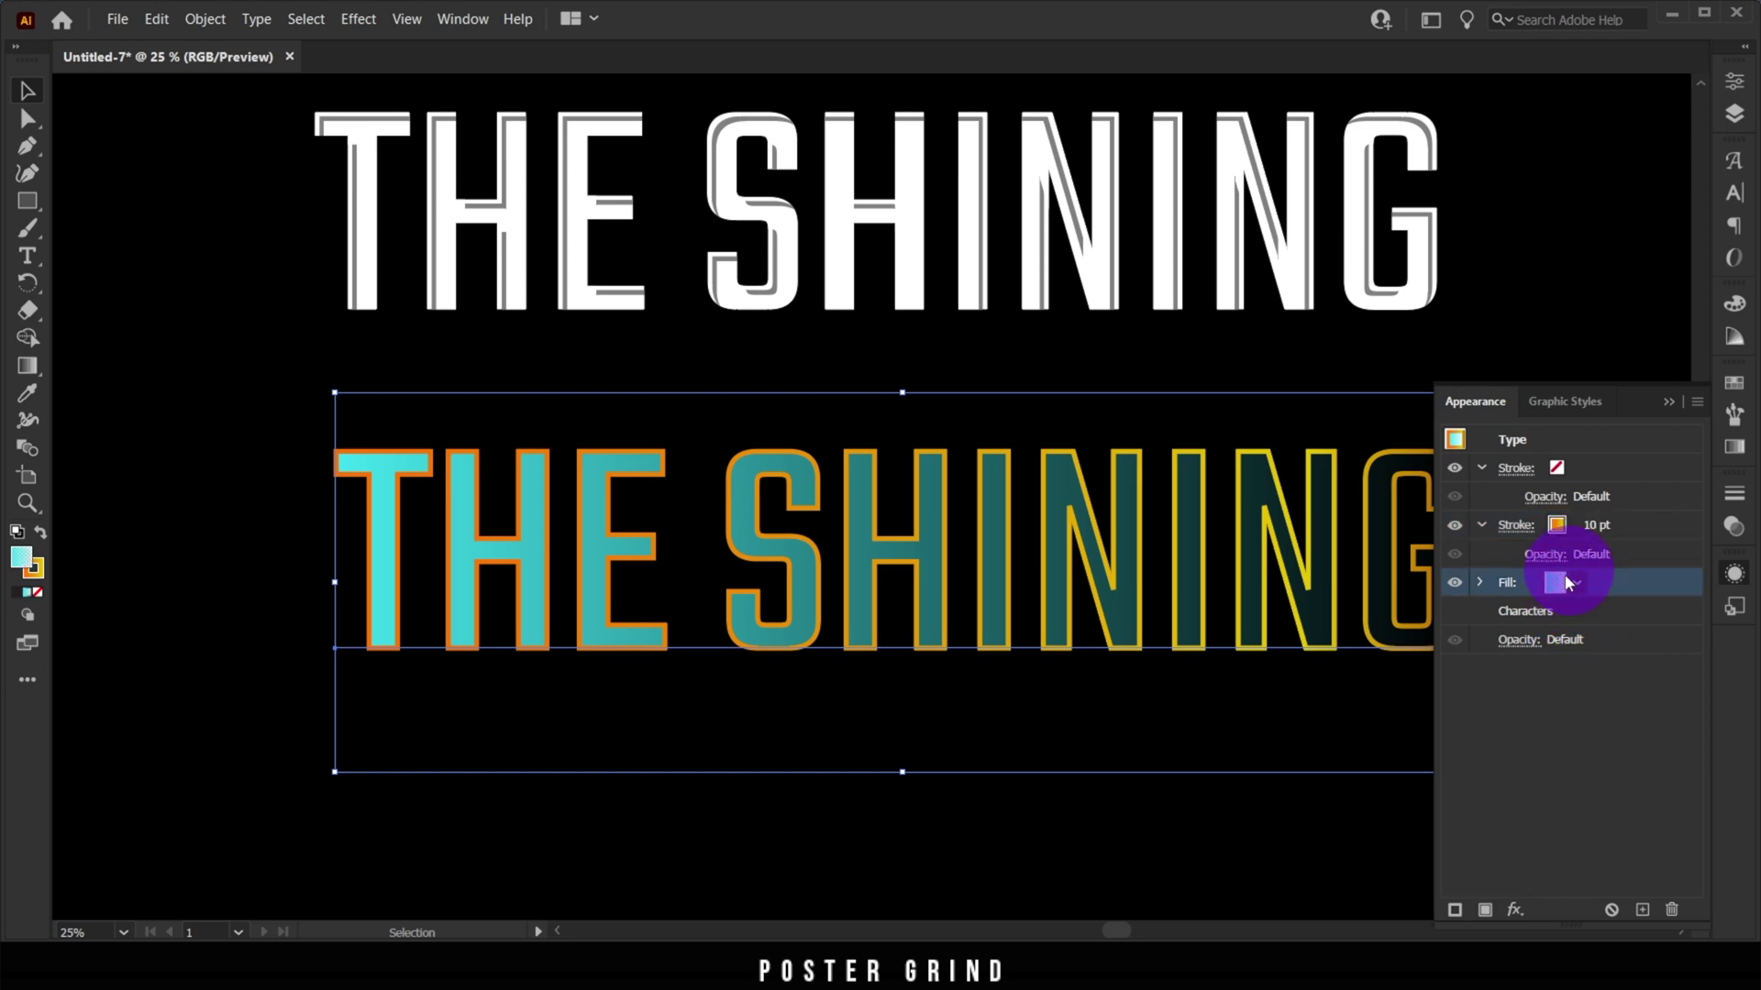
pyautogui.click(1570, 584)
pyautogui.click(1353, 704)
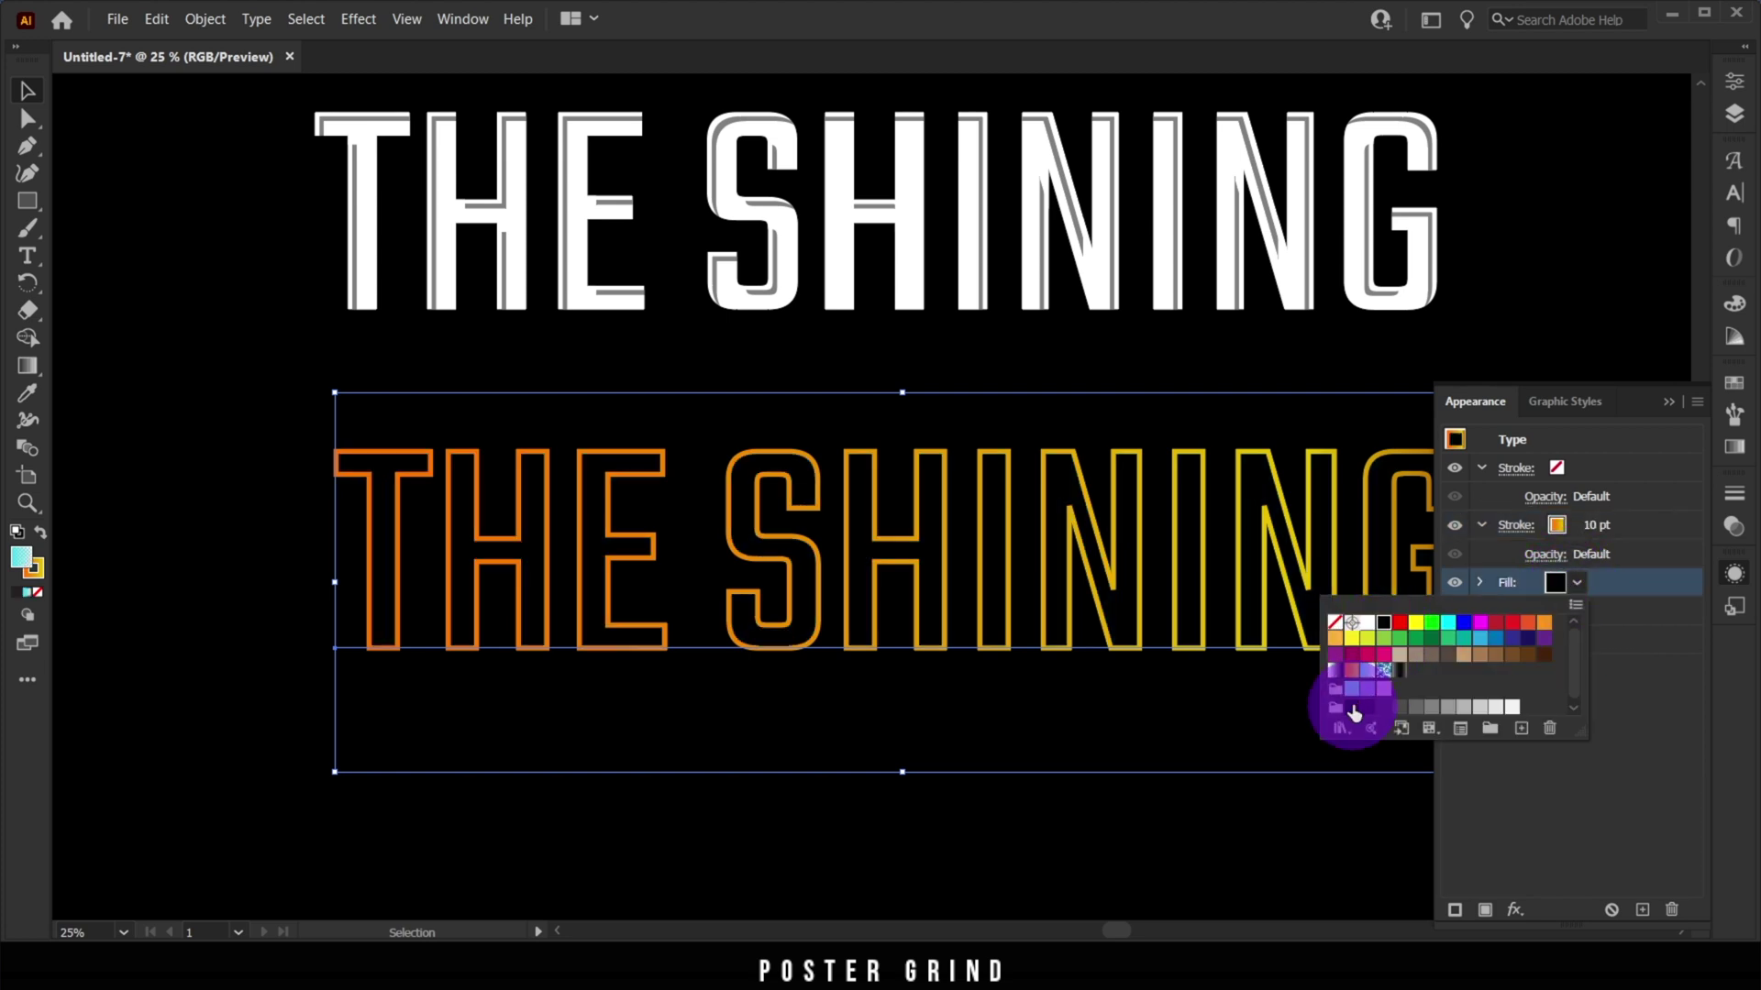
# Apply the saved grey-black-grey gradient swatch to the lower title's 10 pt stroke
pyautogui.click(1556, 525)
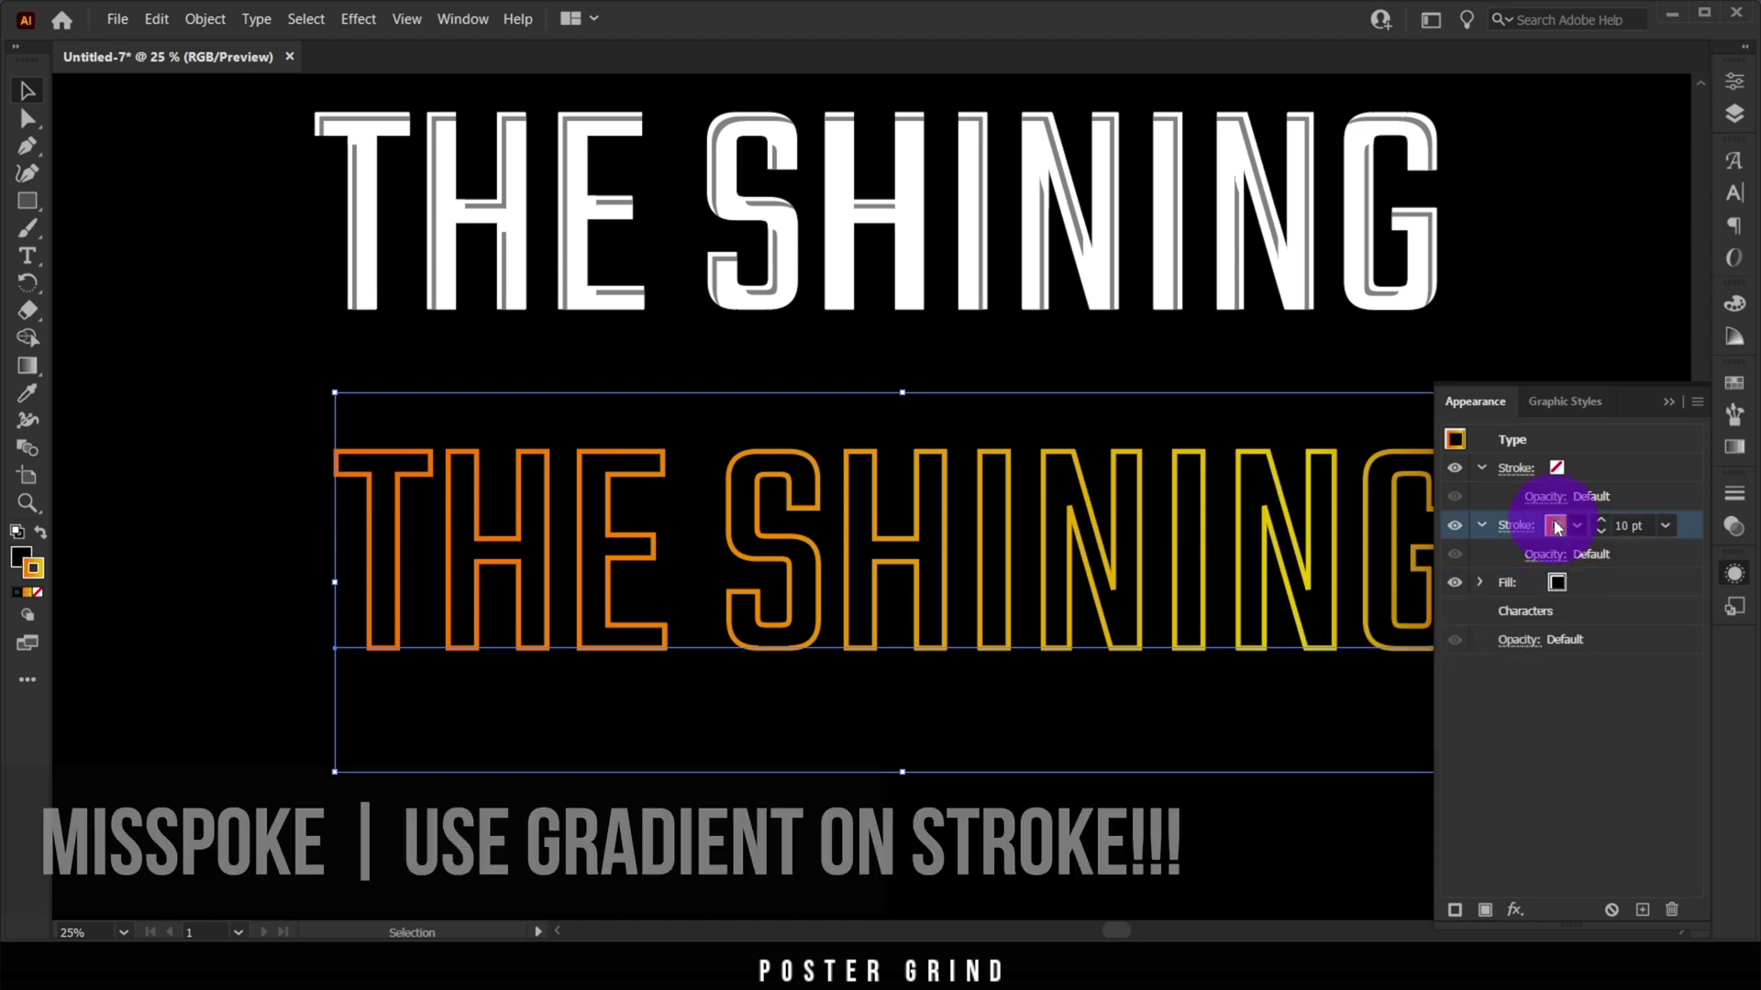
pyautogui.click(1556, 526)
pyautogui.click(1400, 616)
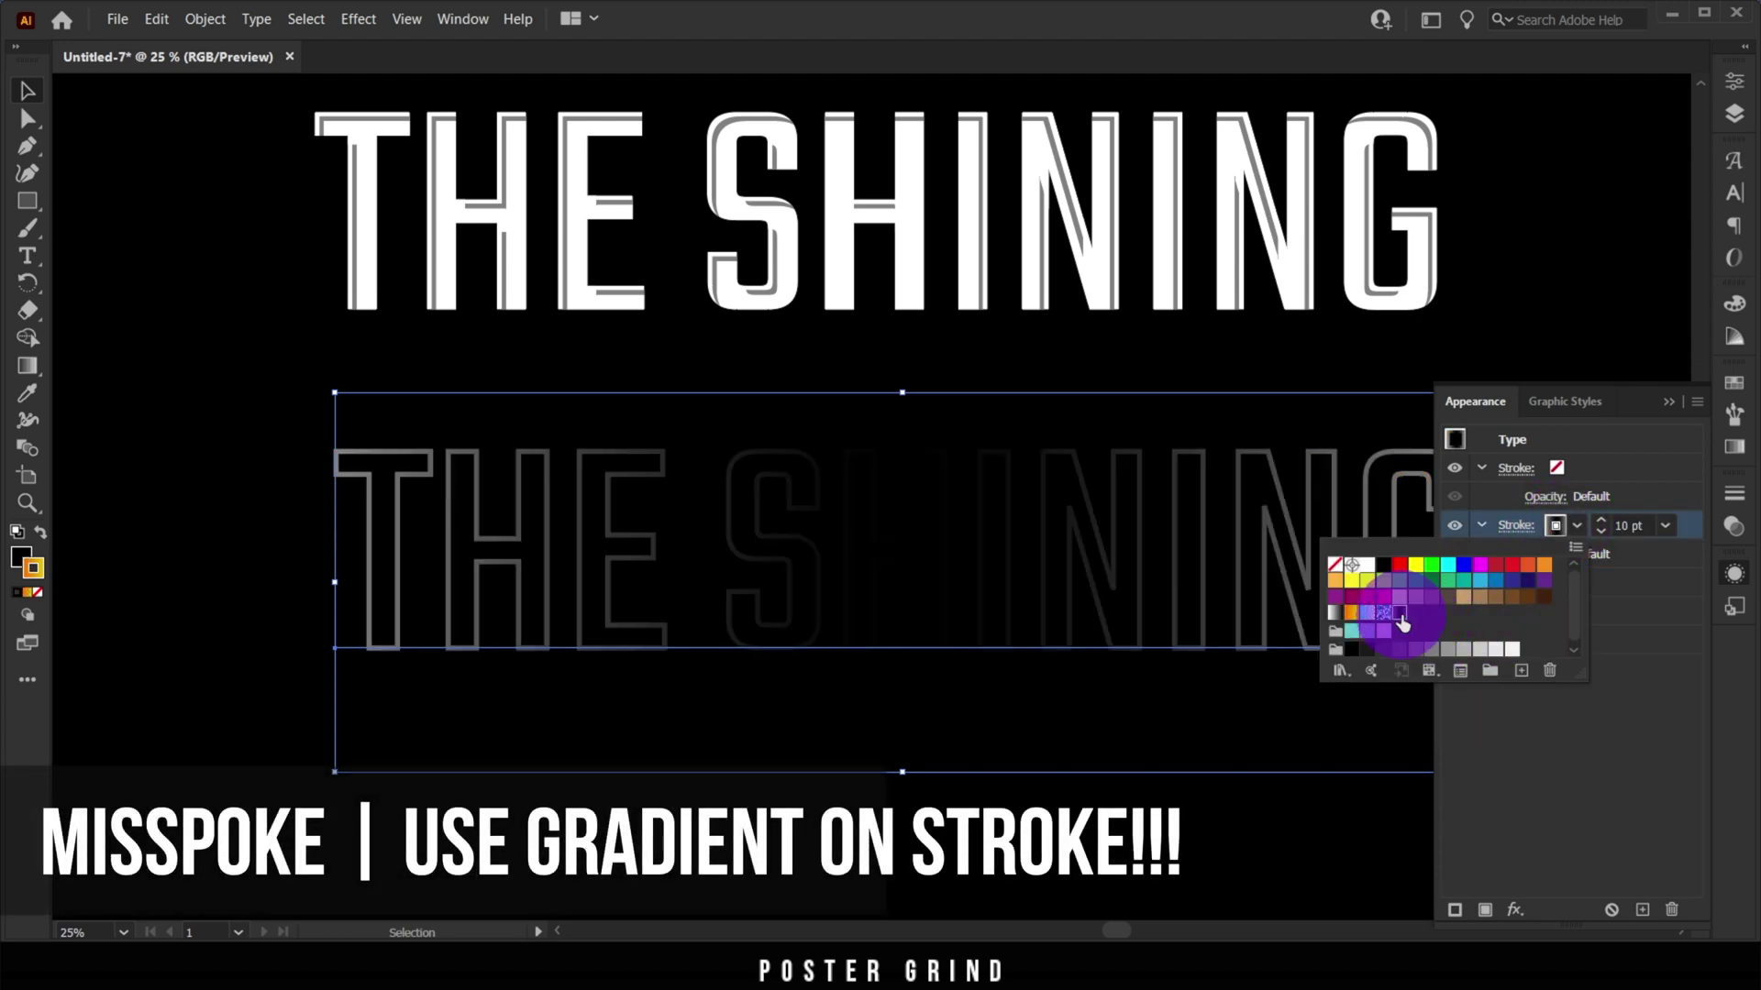
pyautogui.click(1696, 501)
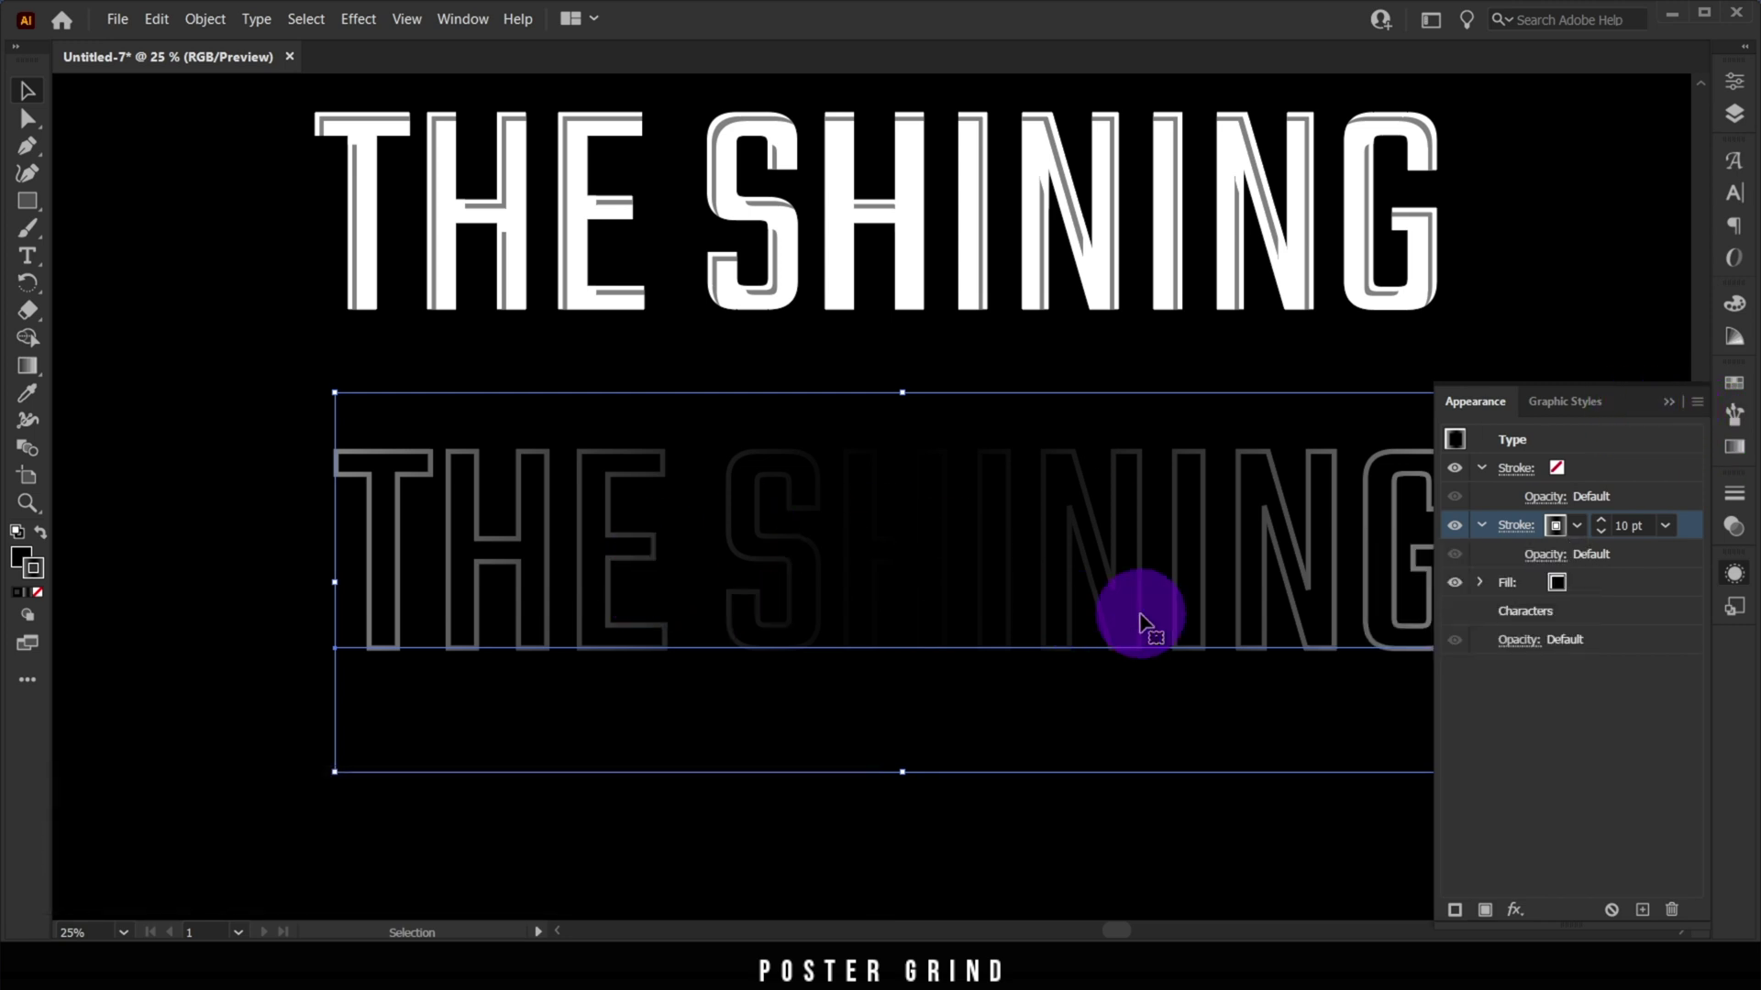
# Set the angle of the lower title's stroke gradient to 90°
pyautogui.click(1738, 446)
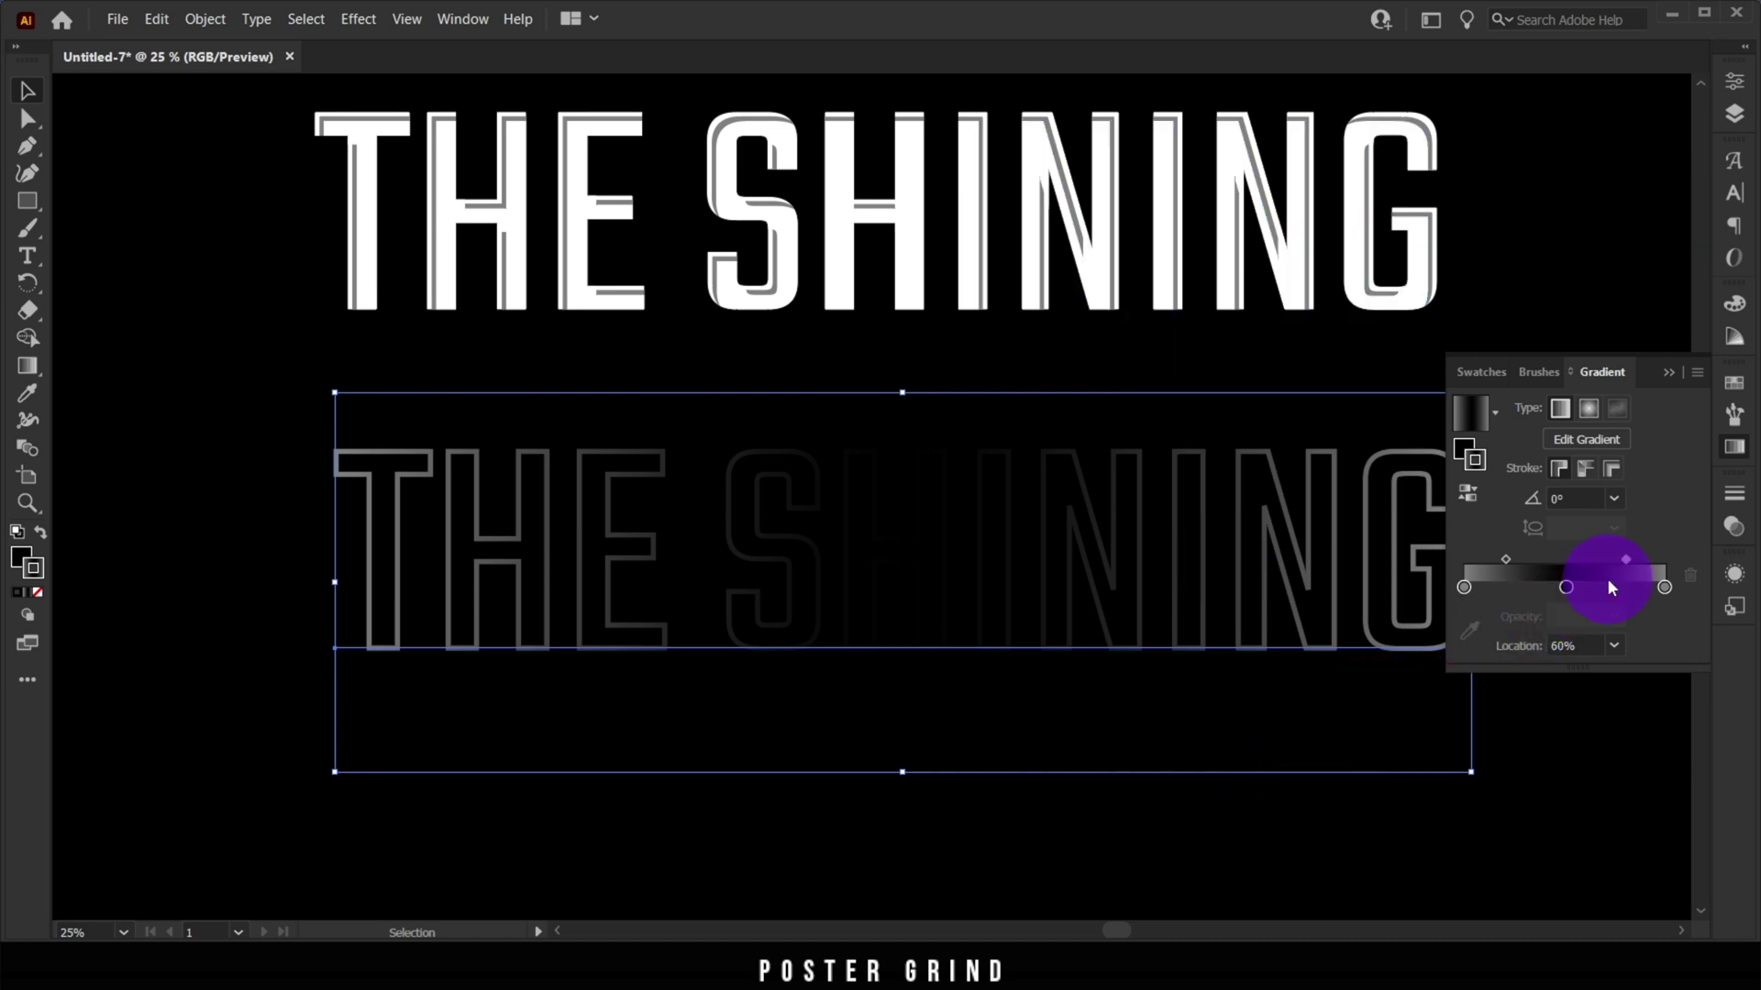
pyautogui.click(1615, 497)
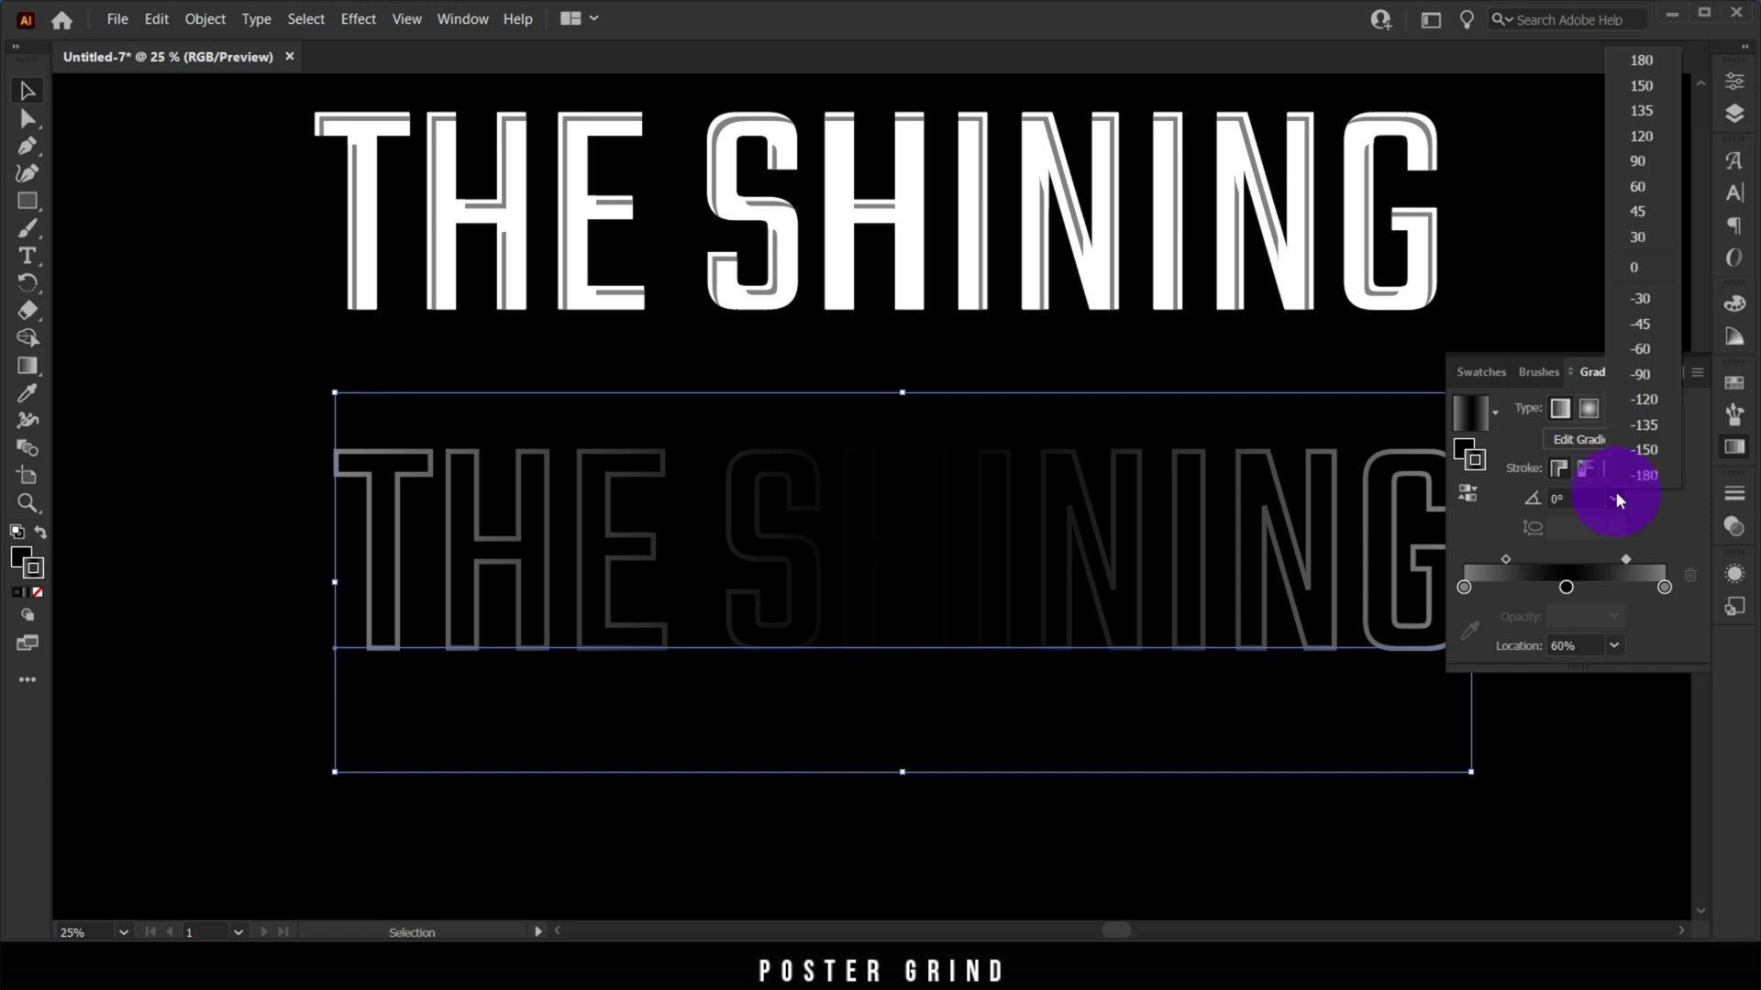
pyautogui.click(1641, 159)
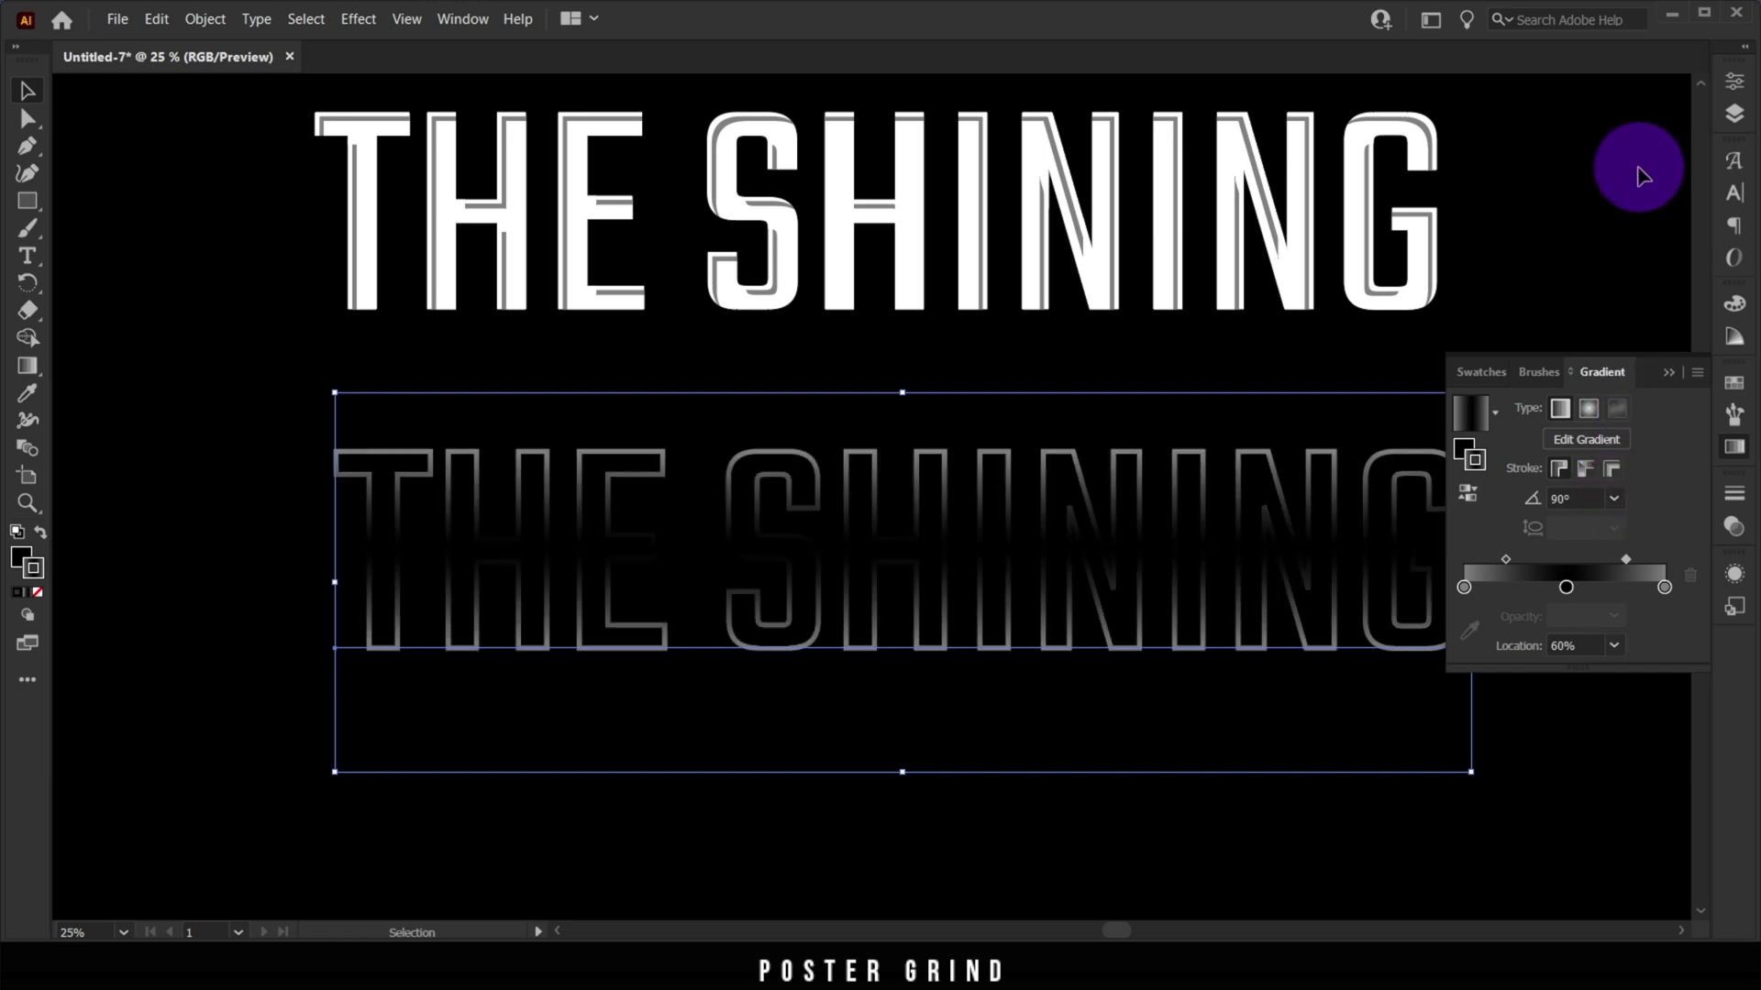
pyautogui.click(1666, 375)
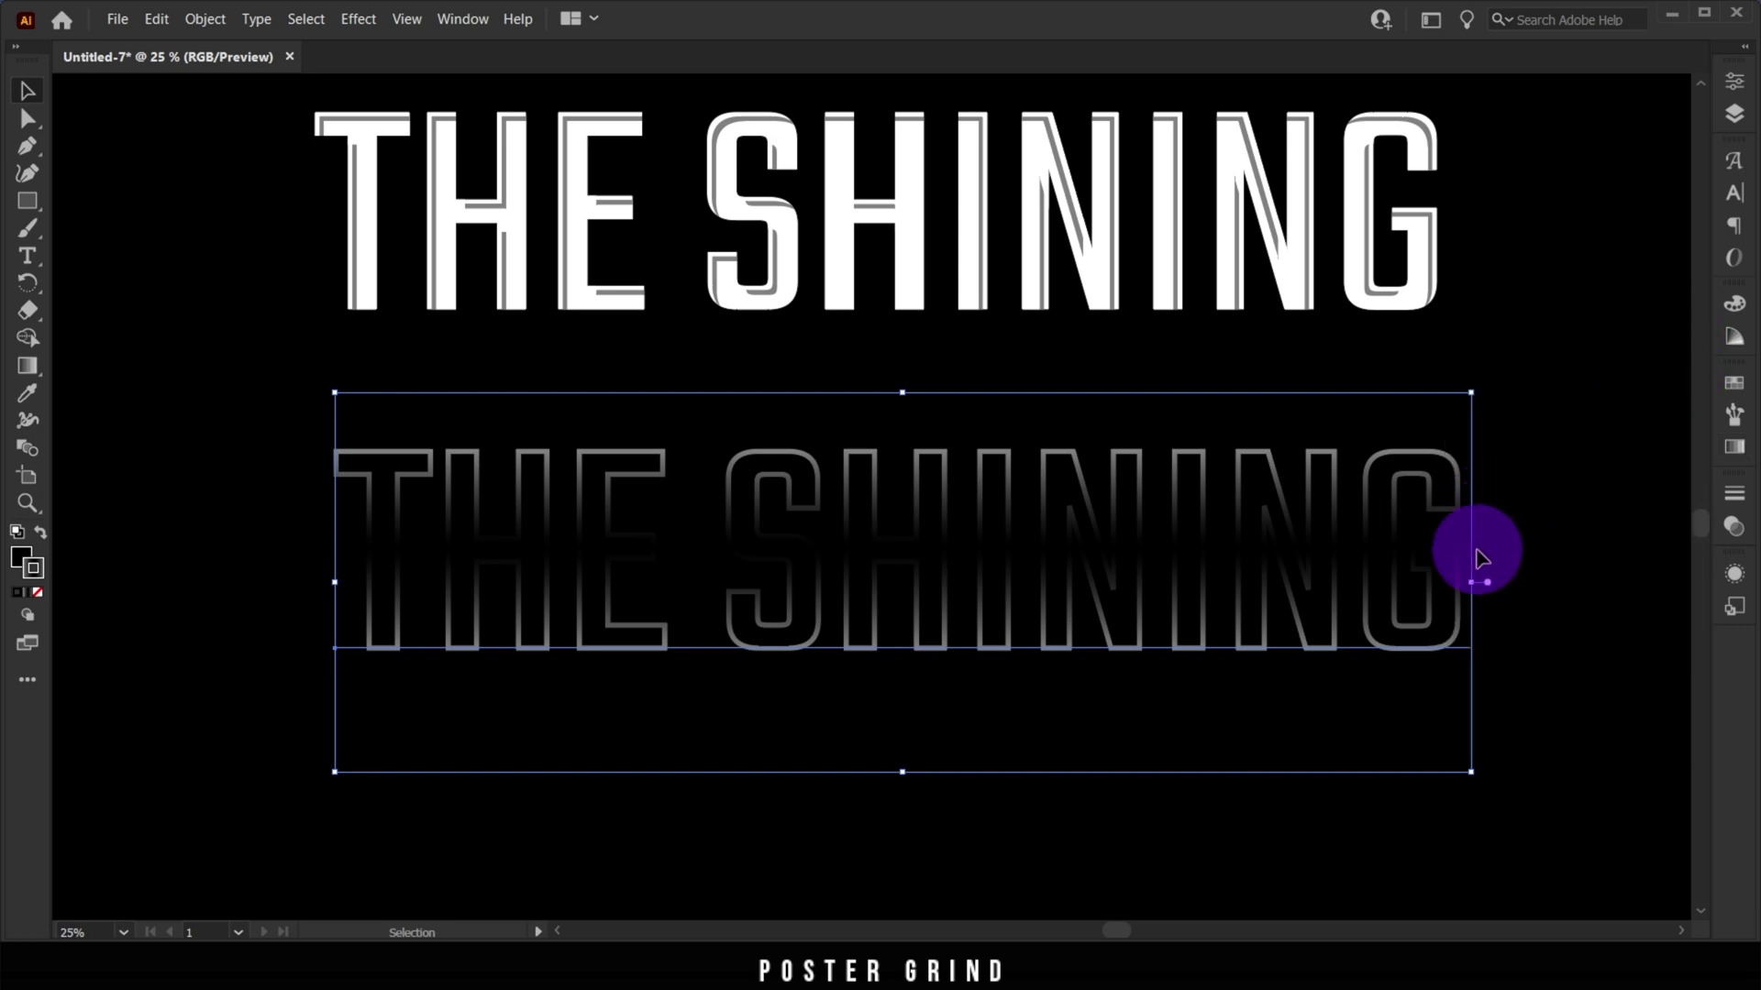
pyautogui.hotkey('ctrl', '-')
pyautogui.moveTo(1297, 420); pyautogui.dragTo(1034, 507)
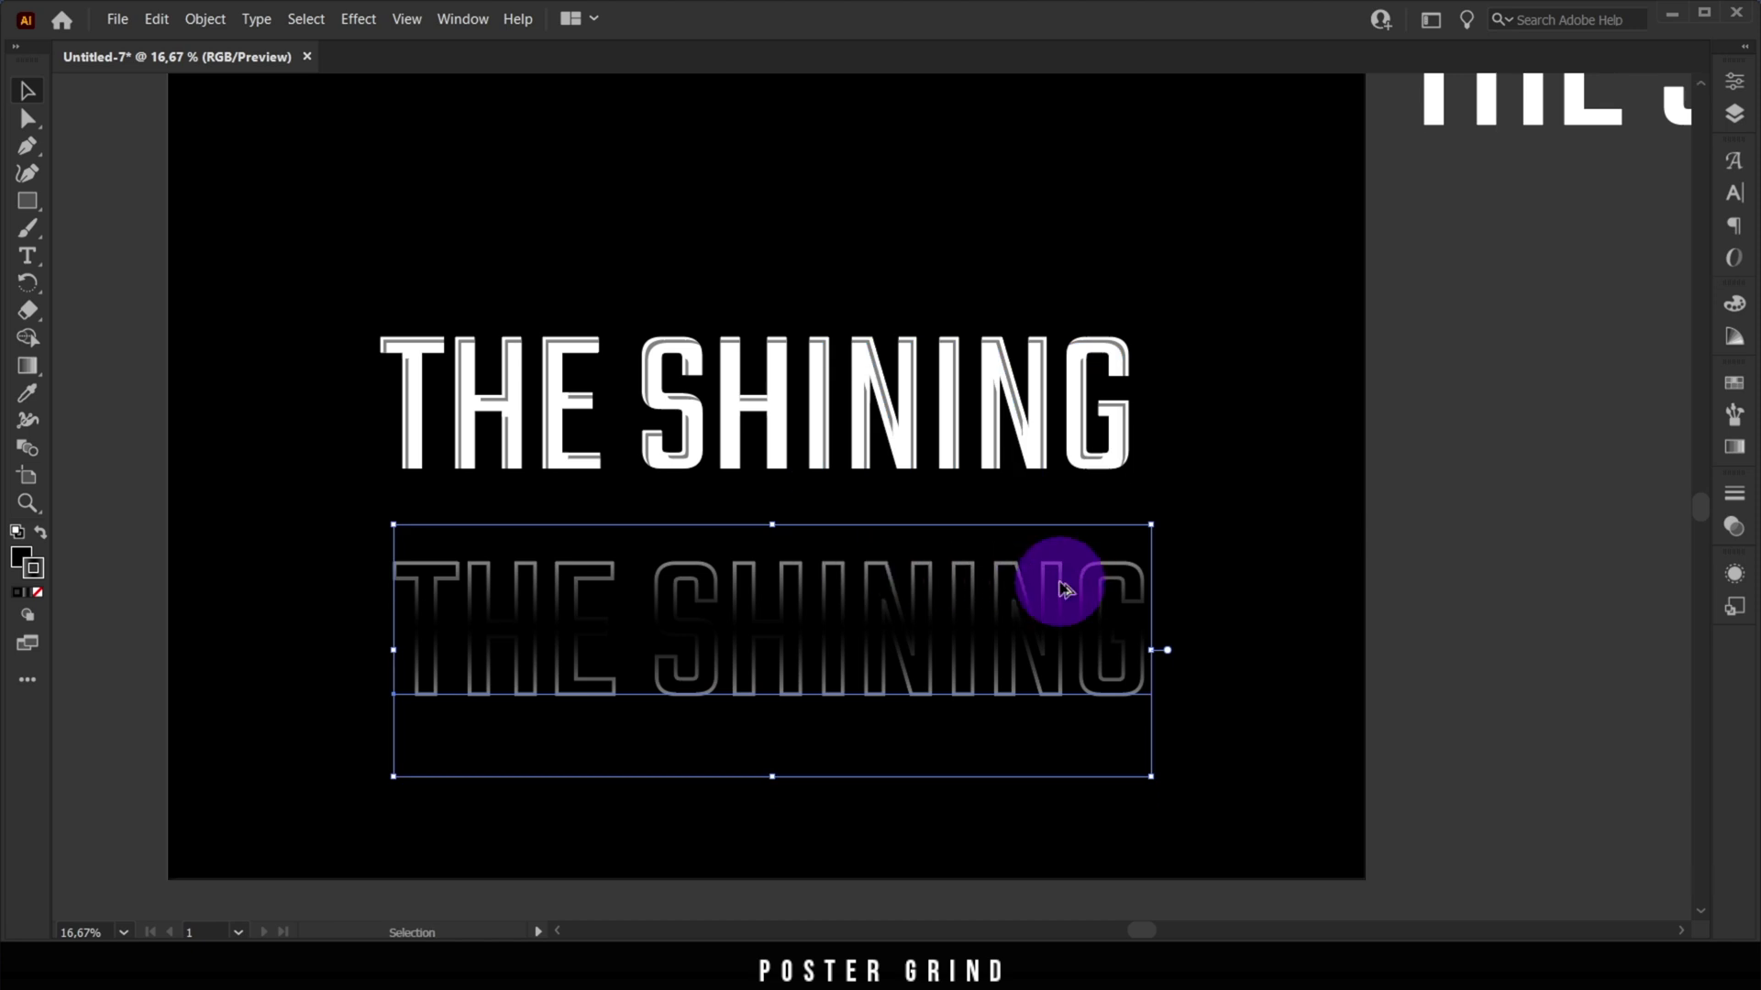
# Apply an Arc Upper warp with a 25% horizontal bend to both the upper white title and the lower outlined title
pyautogui.scroll(-1, 1062, 582)
pyautogui.keyDown('shift'); pyautogui.click(715, 440); pyautogui.keyUp('shift')
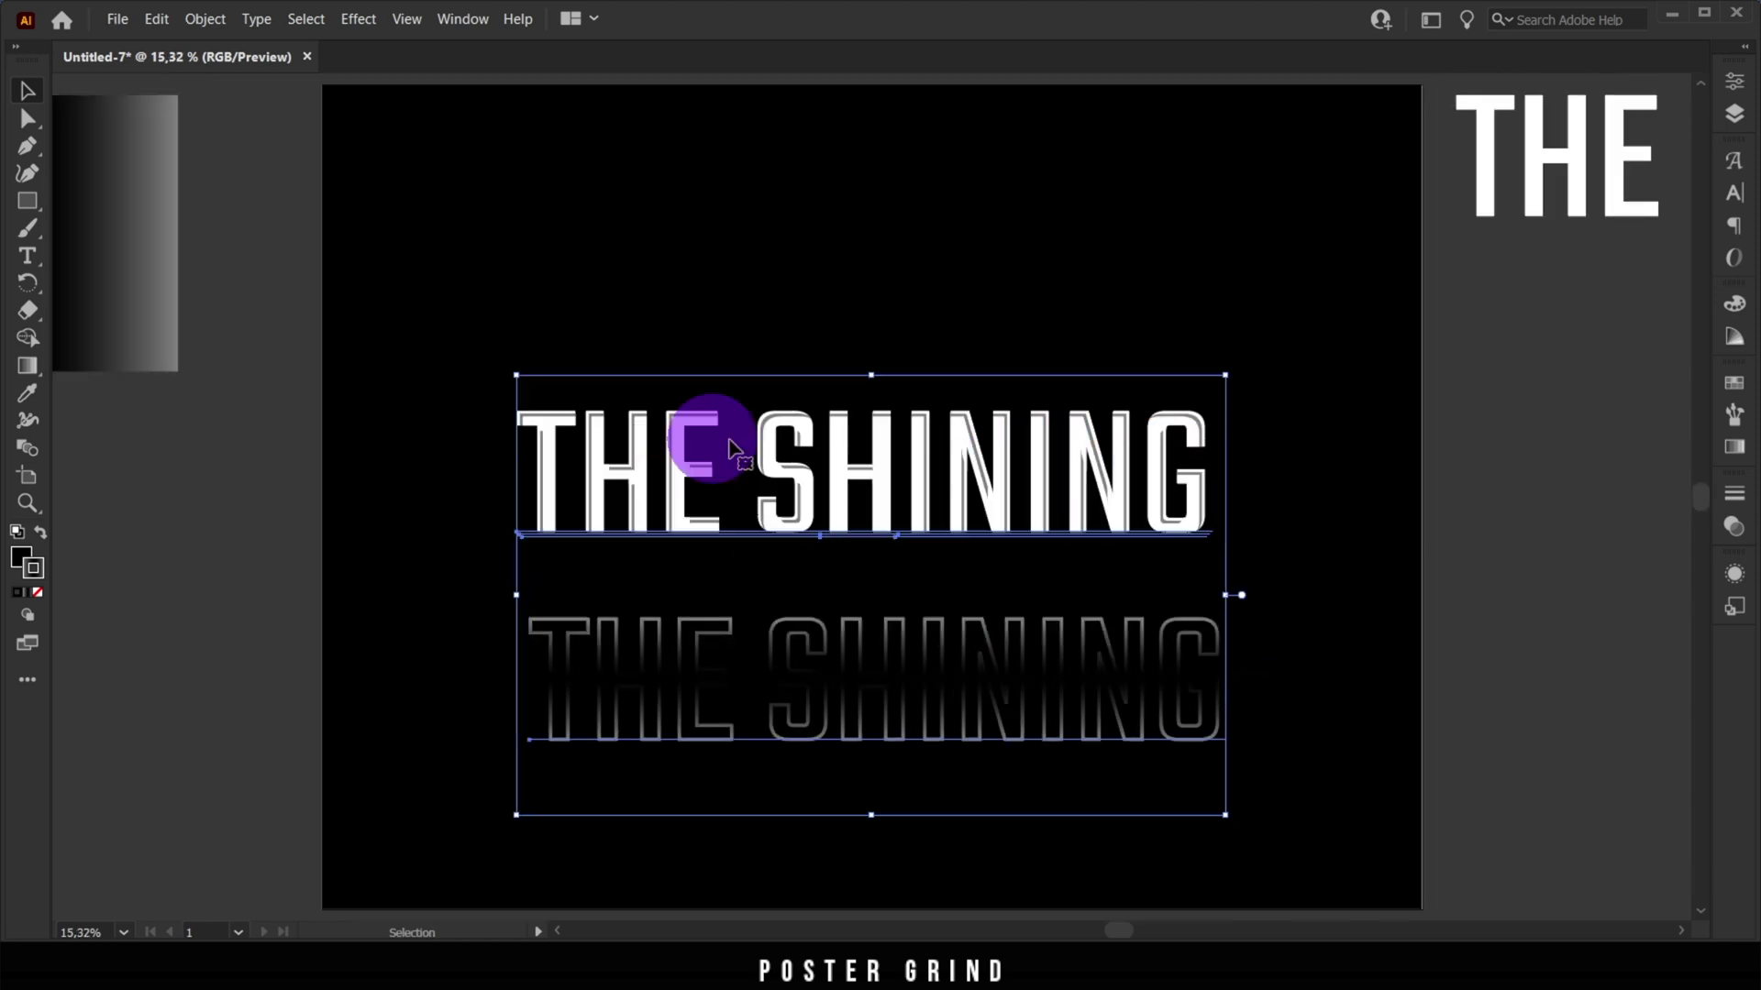
pyautogui.click(729, 426)
pyautogui.click(359, 19)
pyautogui.moveTo(535, 358)
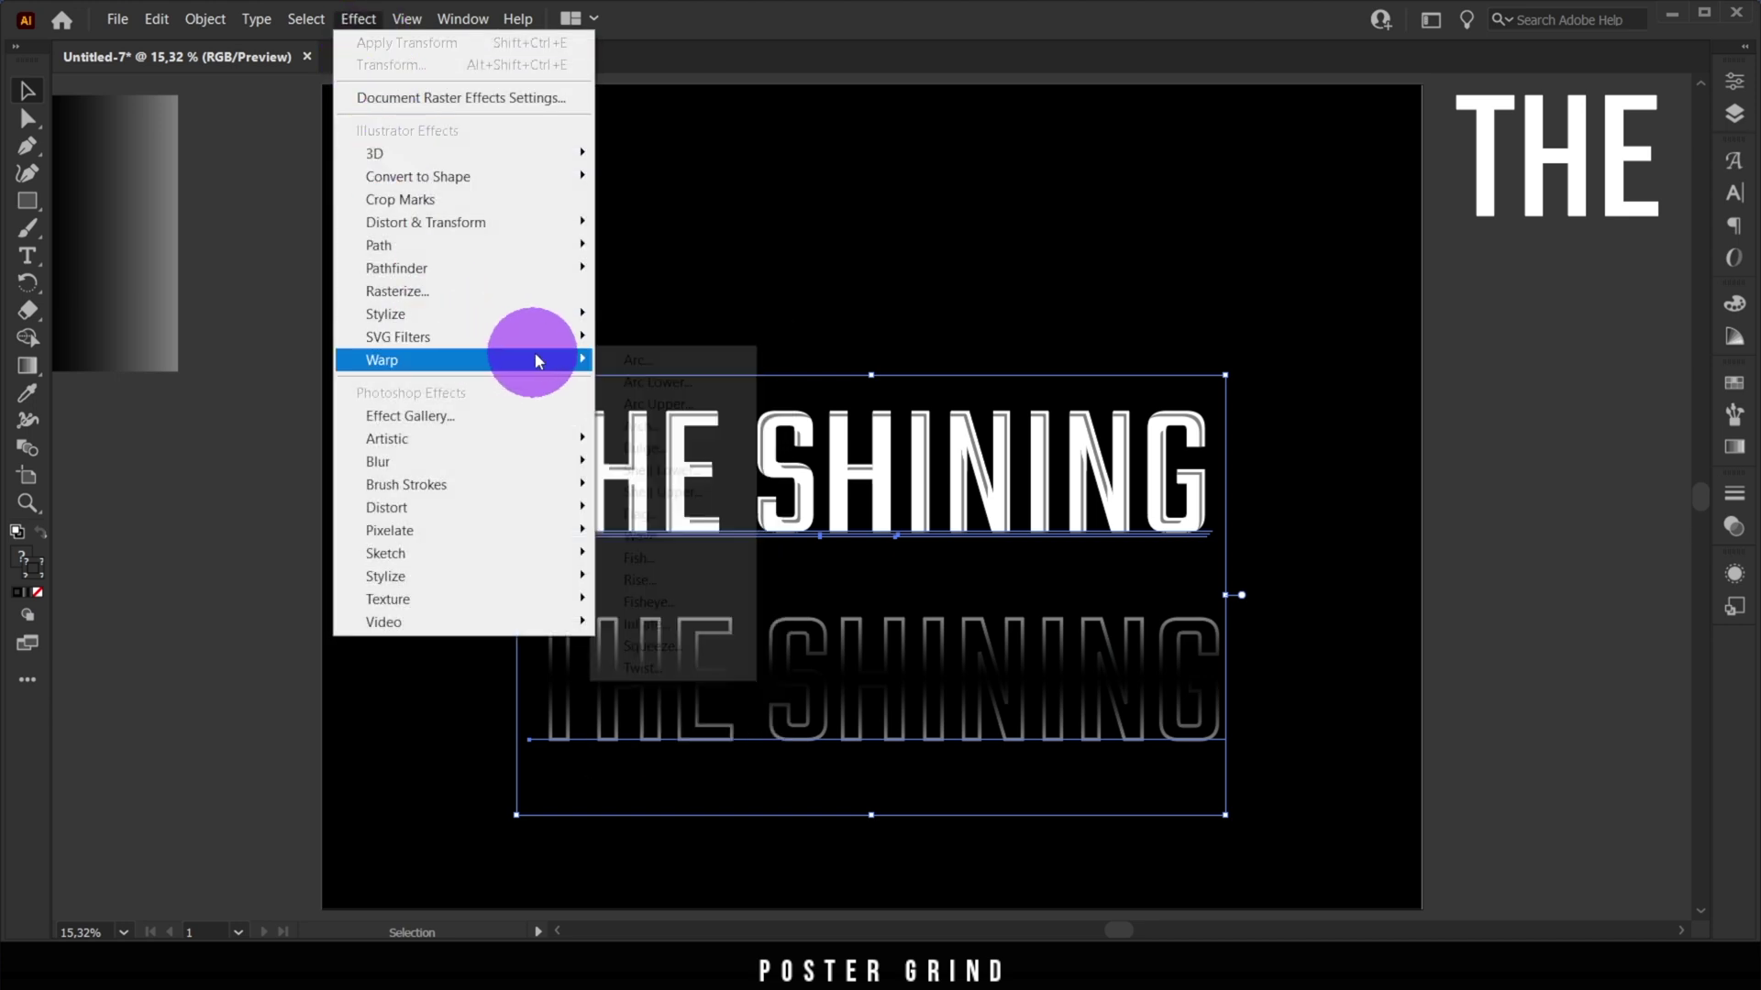
pyautogui.click(680, 401)
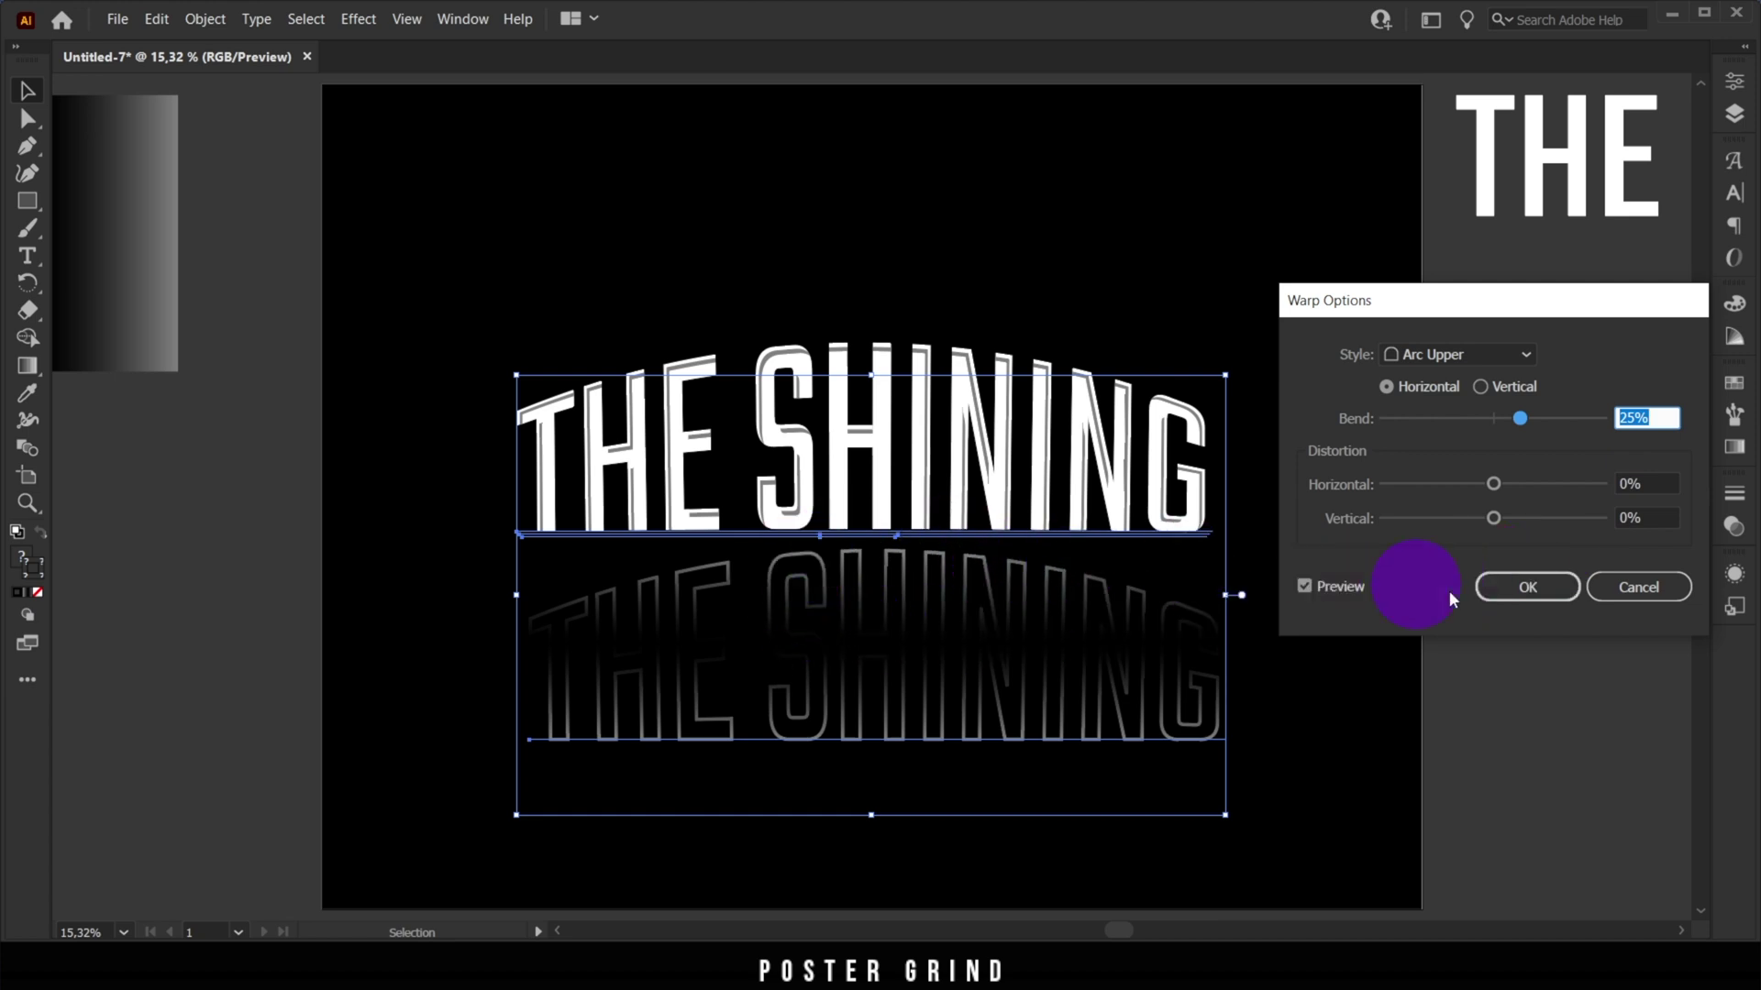
pyautogui.click(1549, 589)
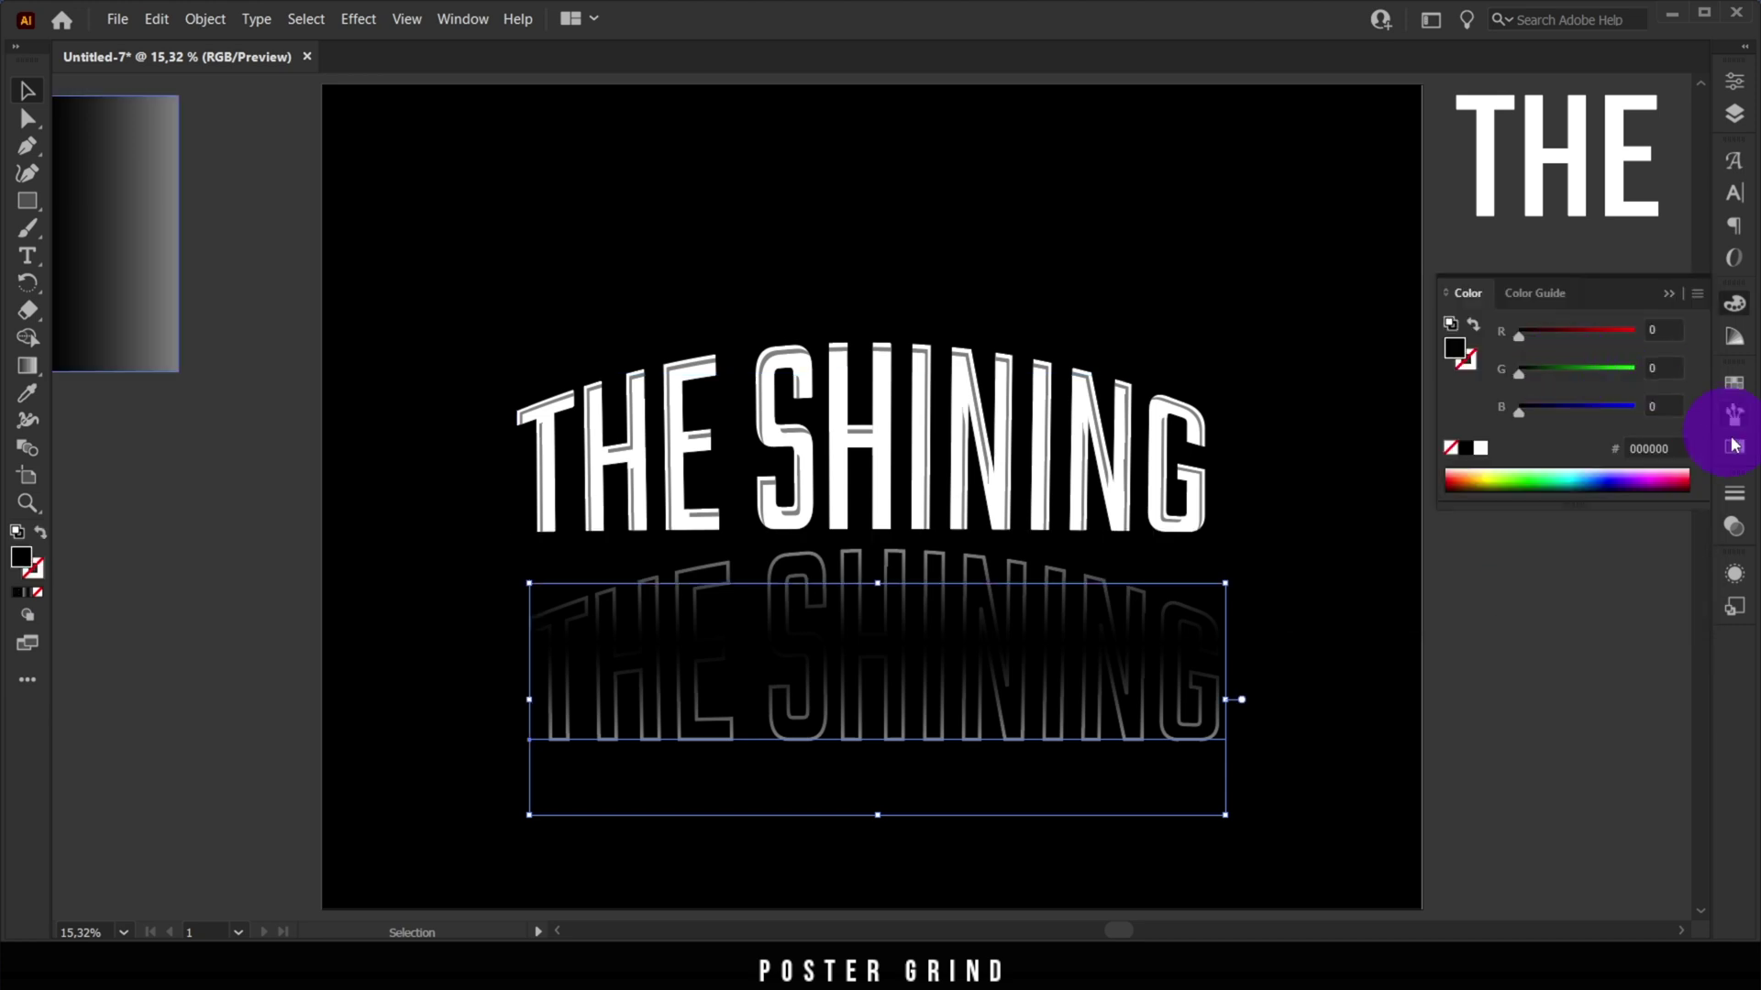
# Move the lower outlined title slightly so it sits more closely beneath the white title
pyautogui.click(1054, 652)
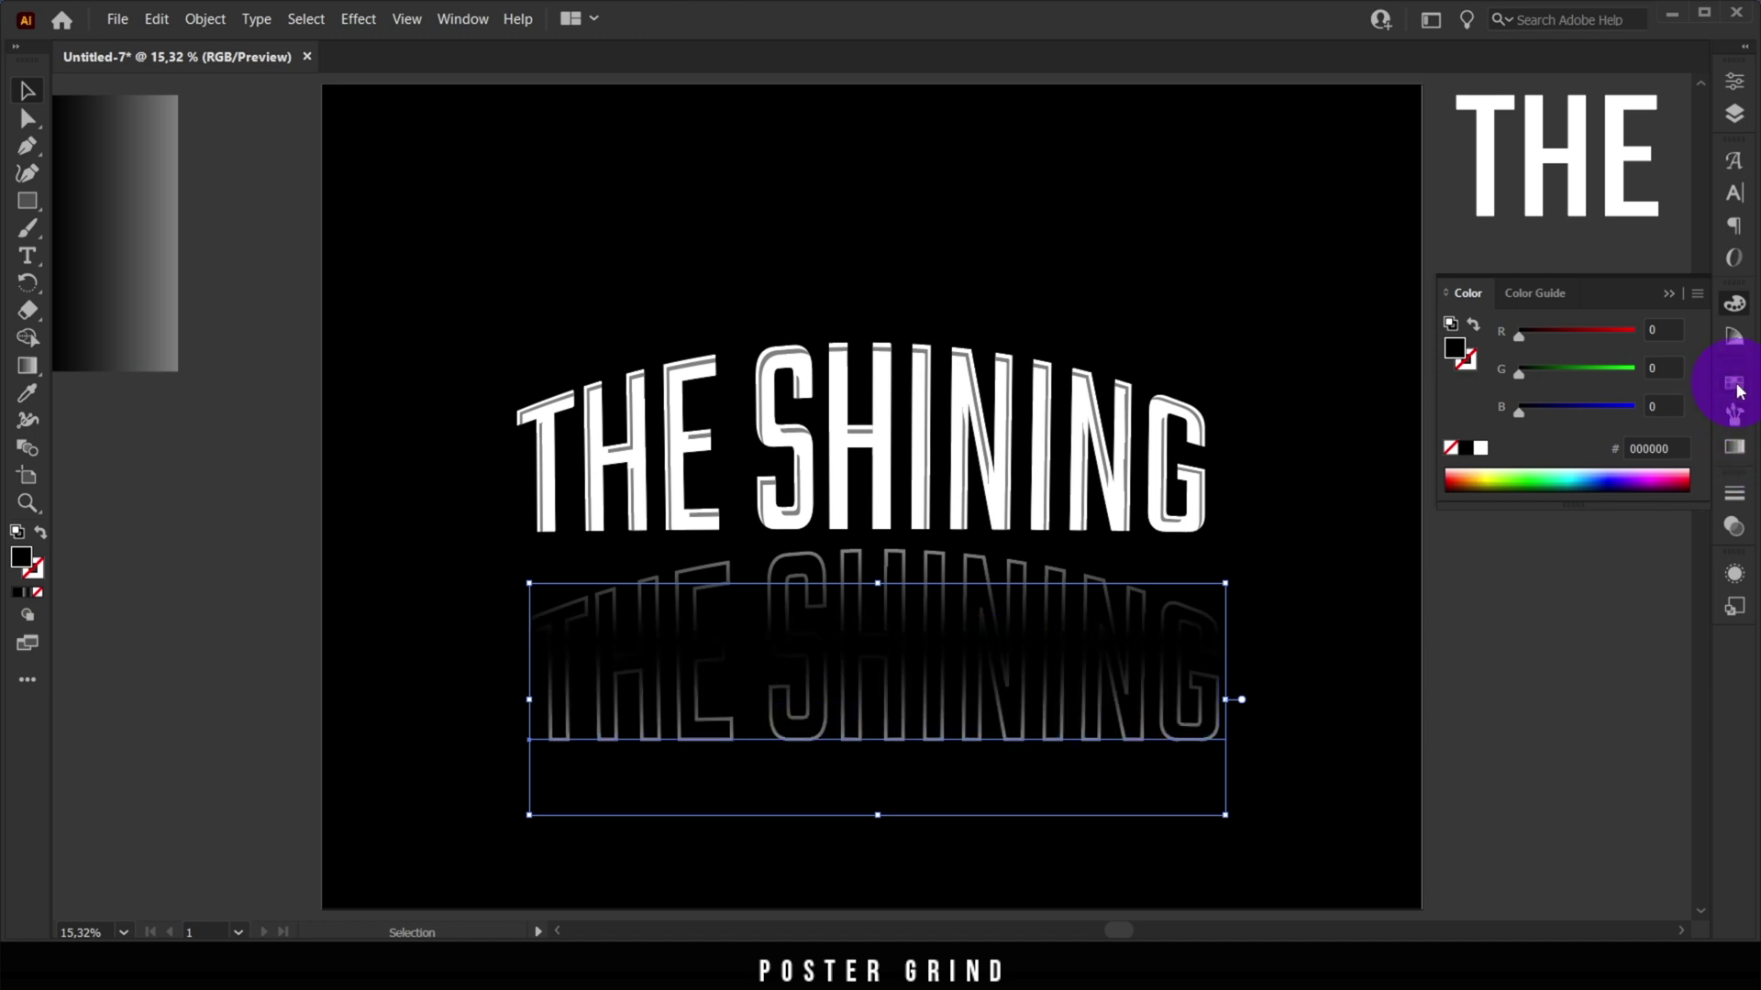
pyautogui.click(1733, 383)
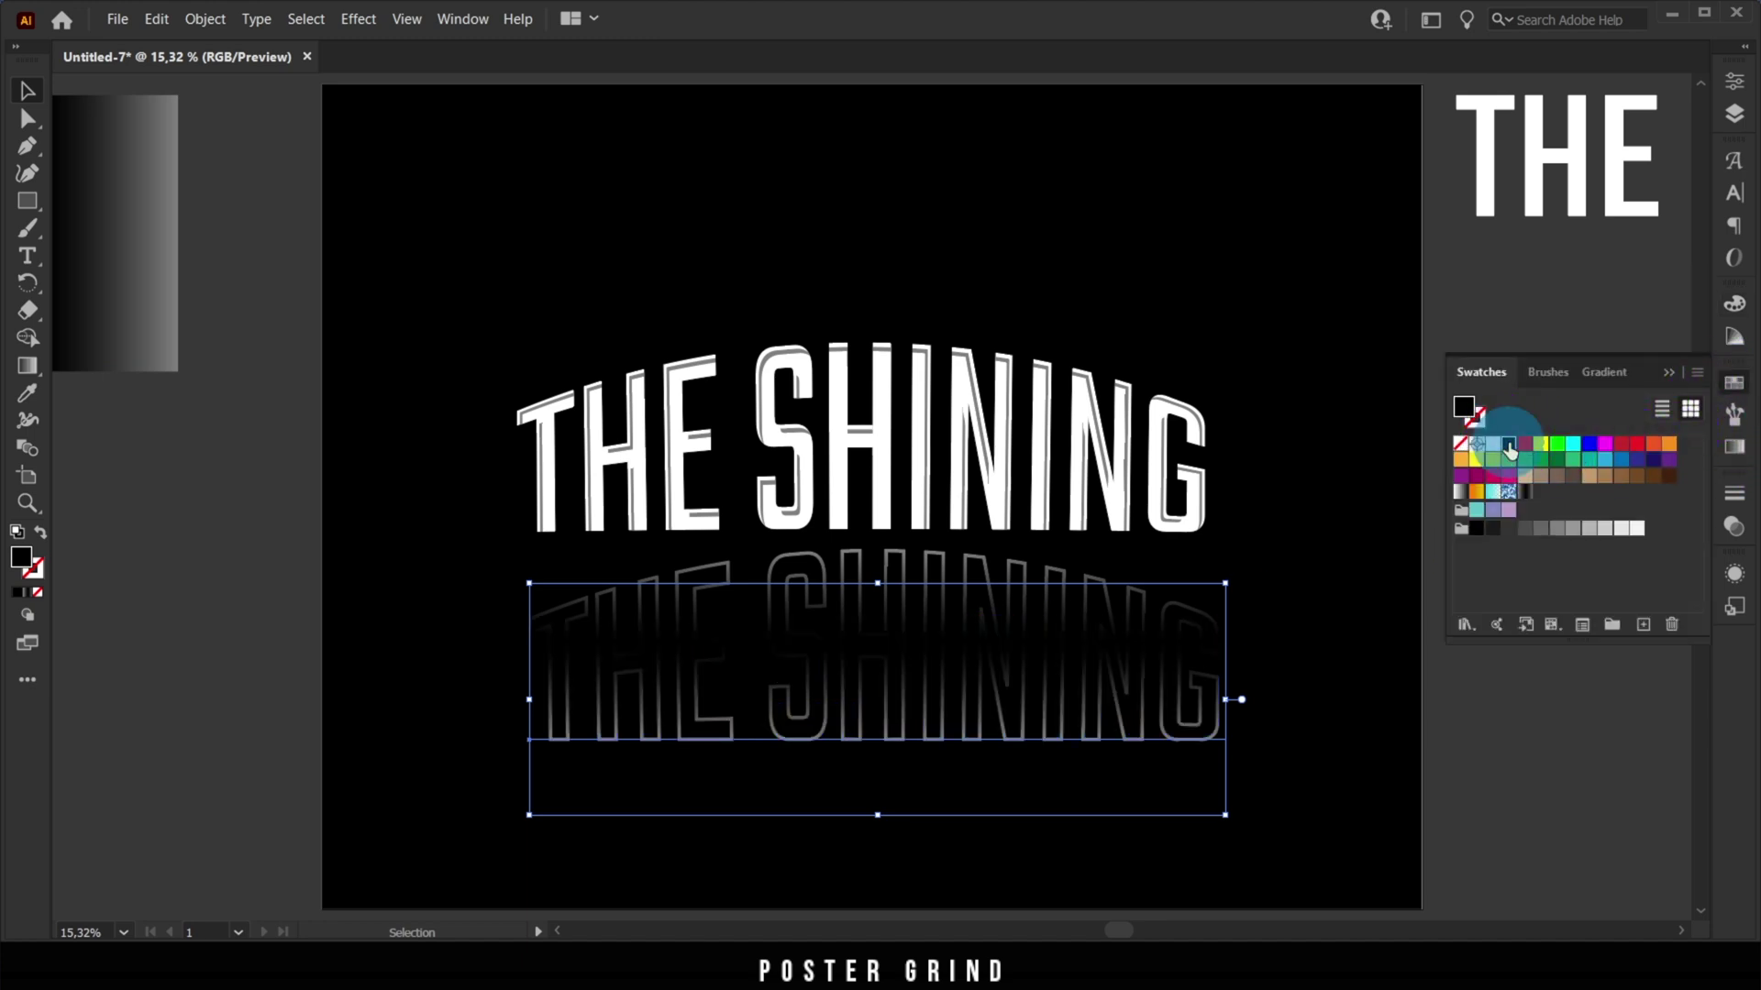
pyautogui.click(994, 629)
pyautogui.moveTo(961, 657); pyautogui.dragTo(805, 712)
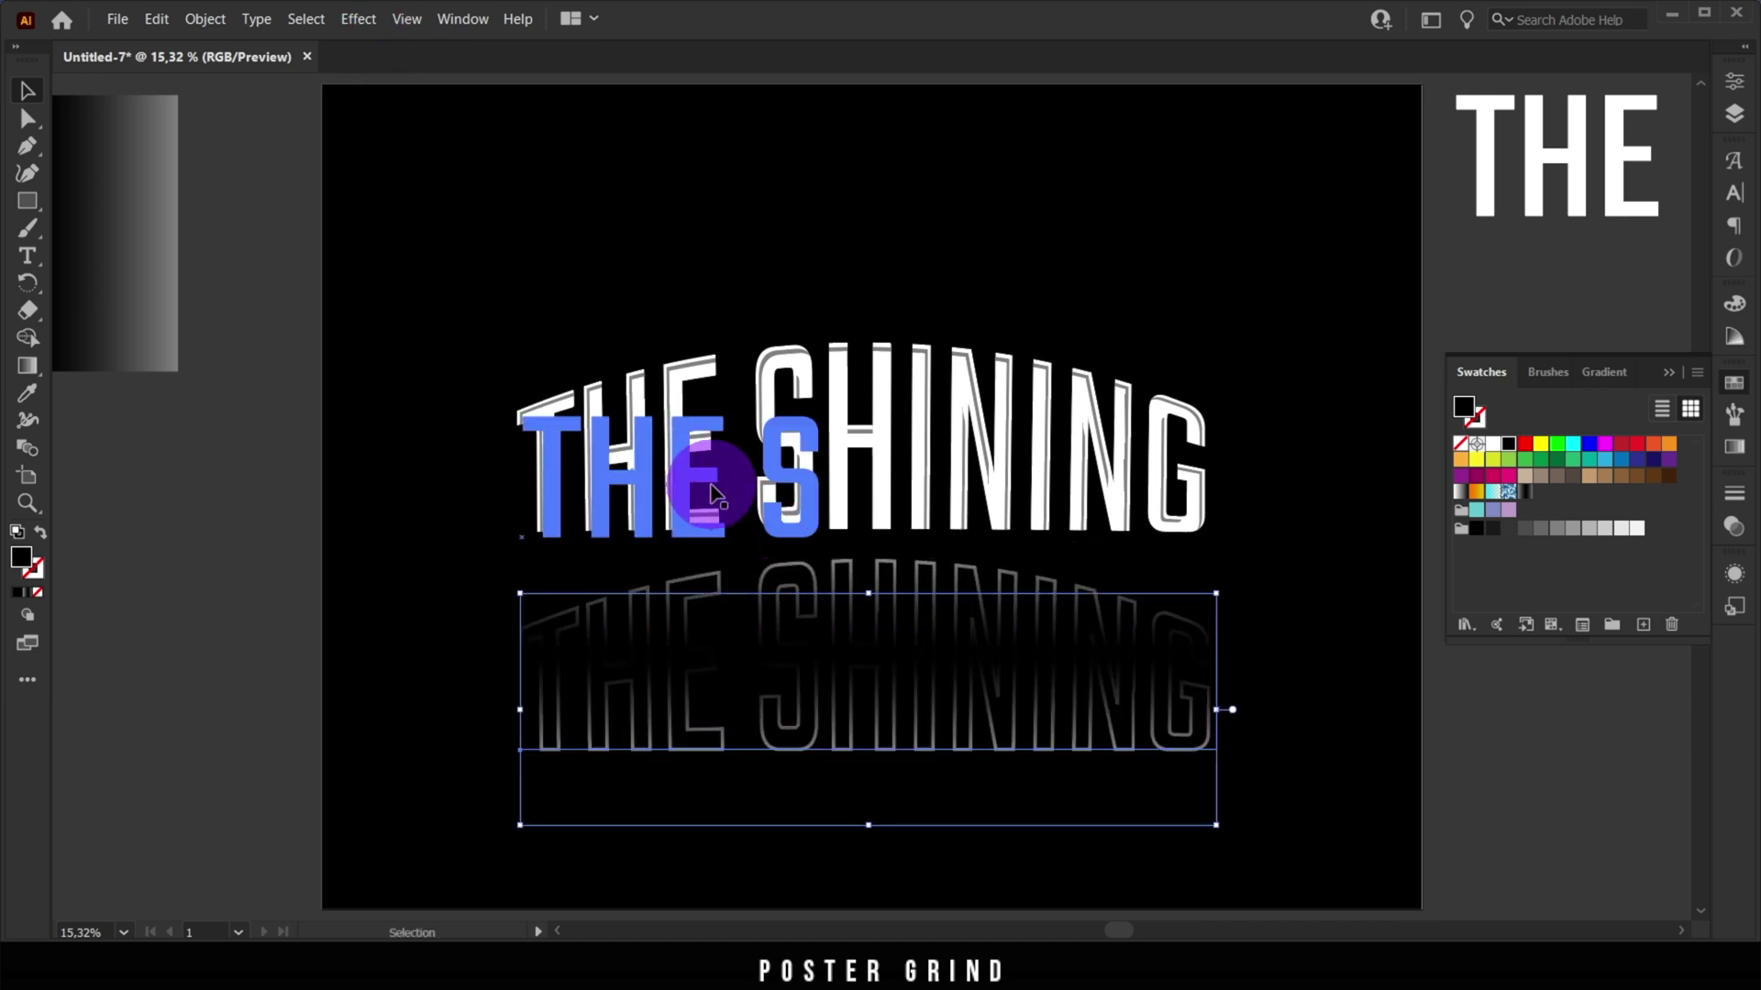
# Add a Transform effect to the lower title with 200 copies, 97% horizontal scale and 95% vertical scale
pyautogui.click(359, 20)
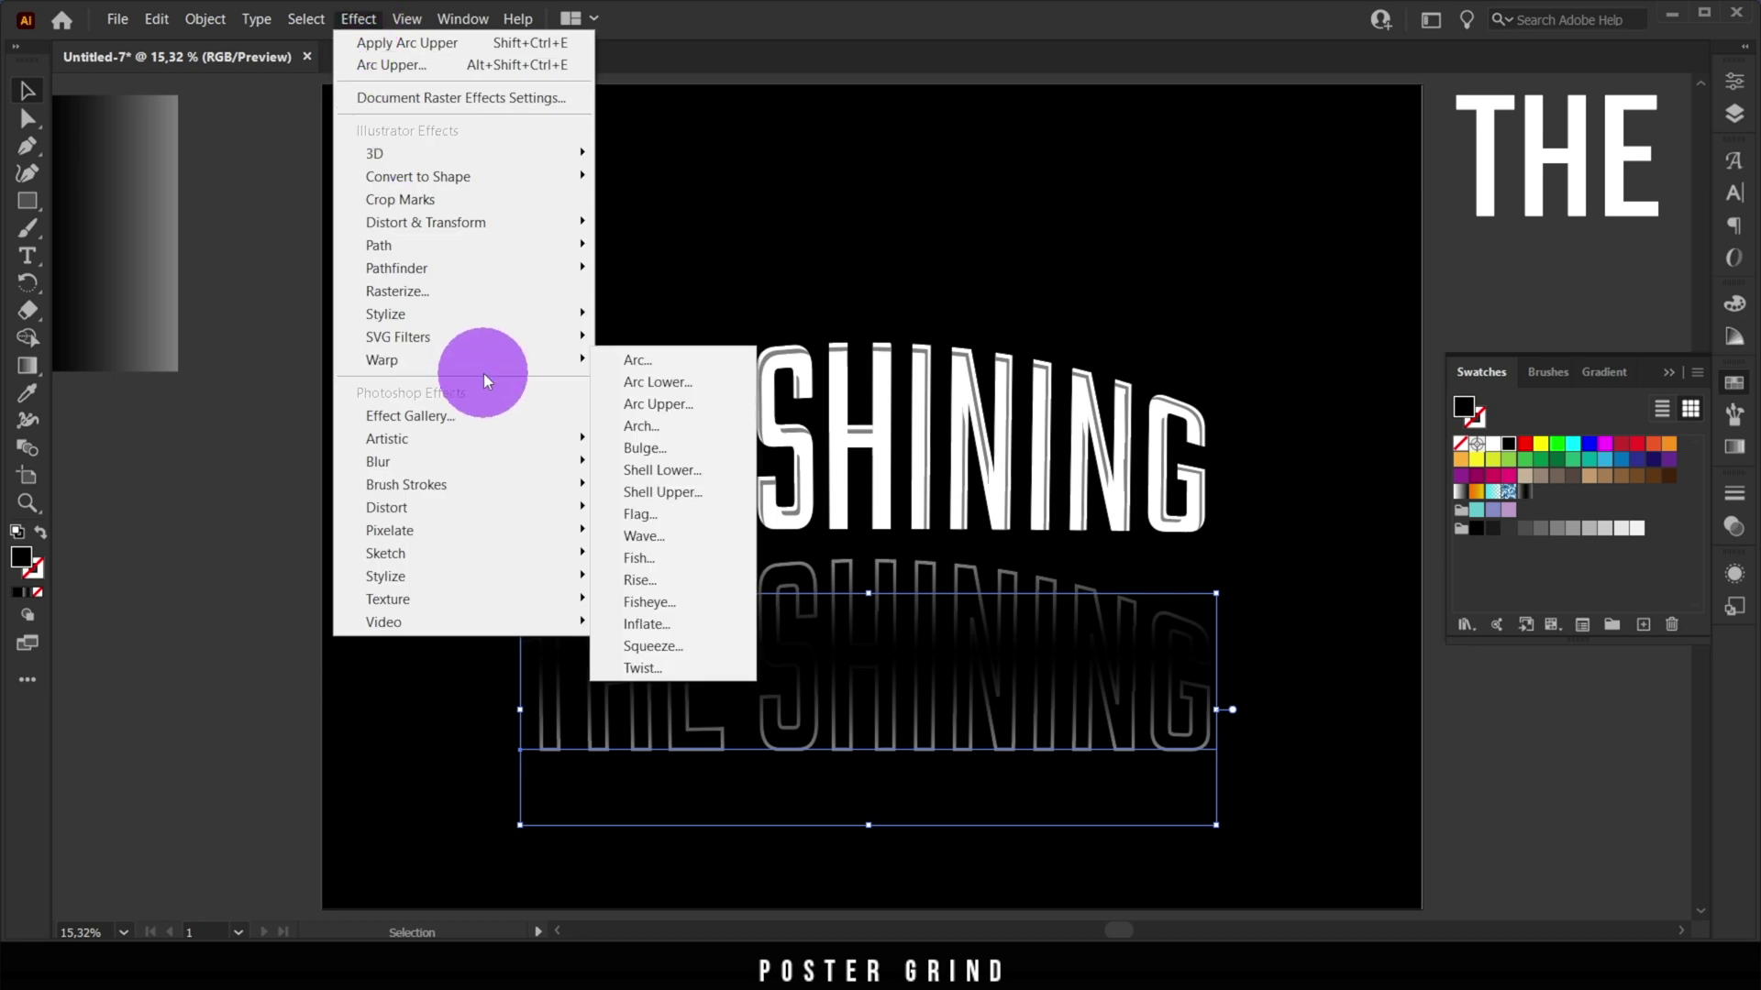
pyautogui.moveTo(586, 221)
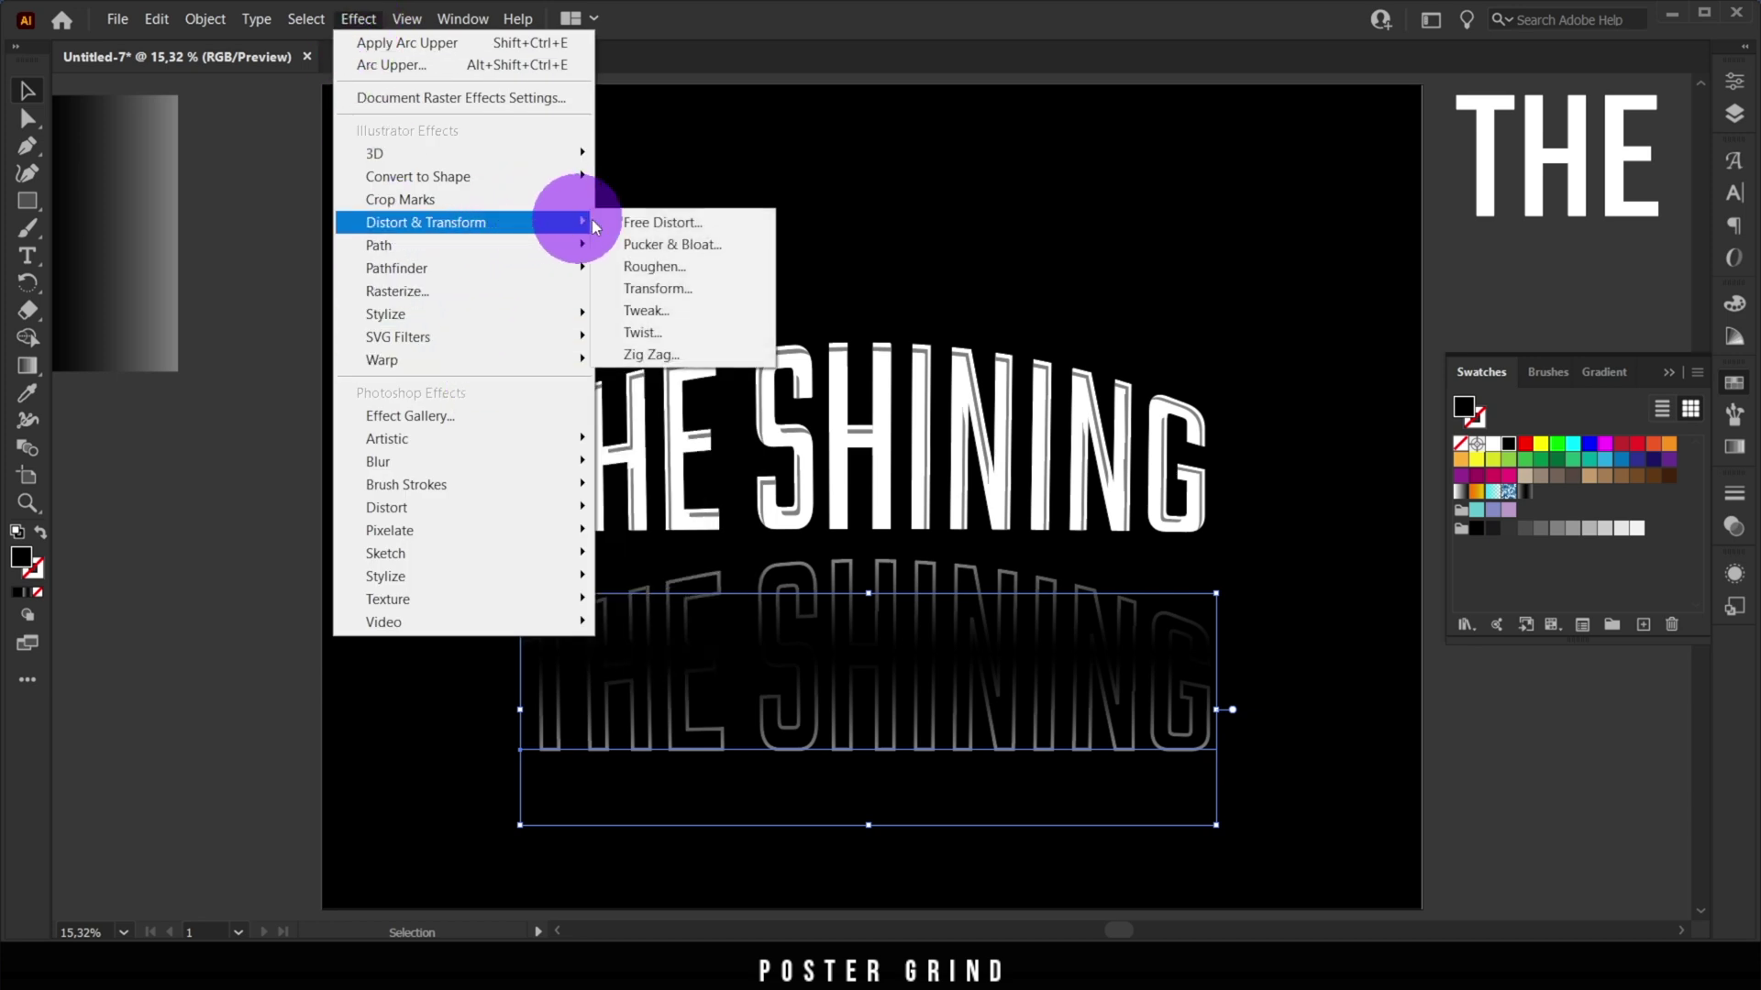
pyautogui.click(690, 290)
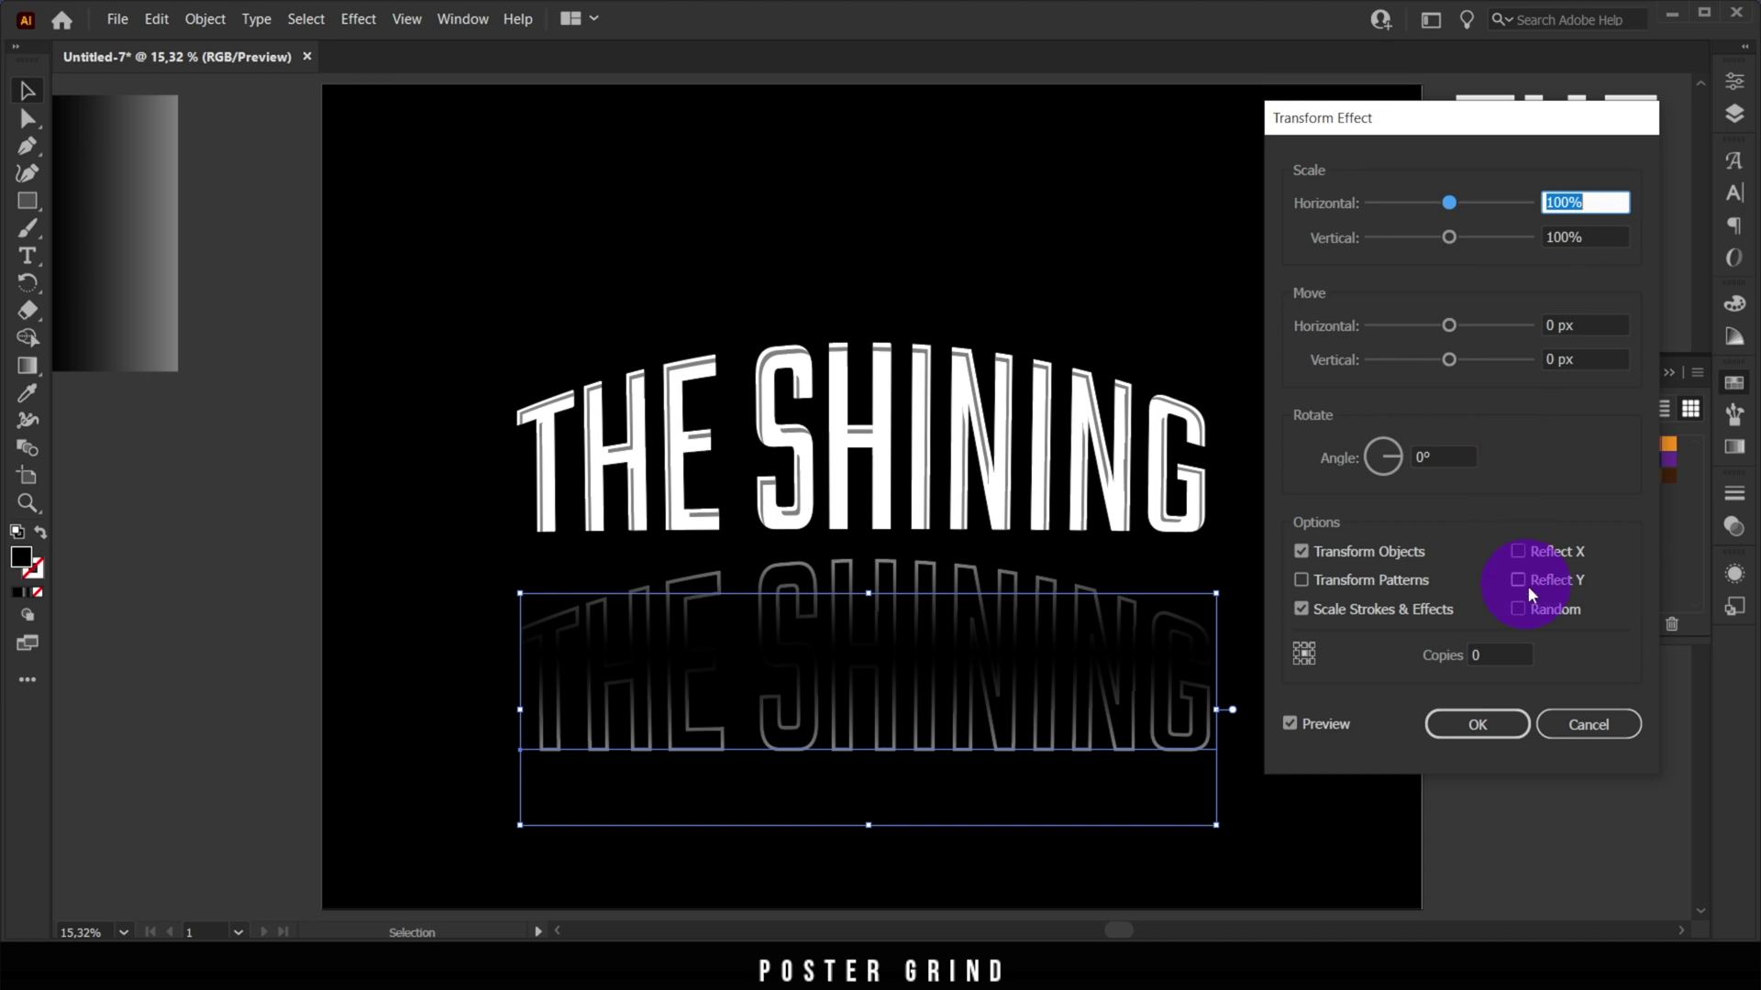
pyautogui.click(1458, 659)
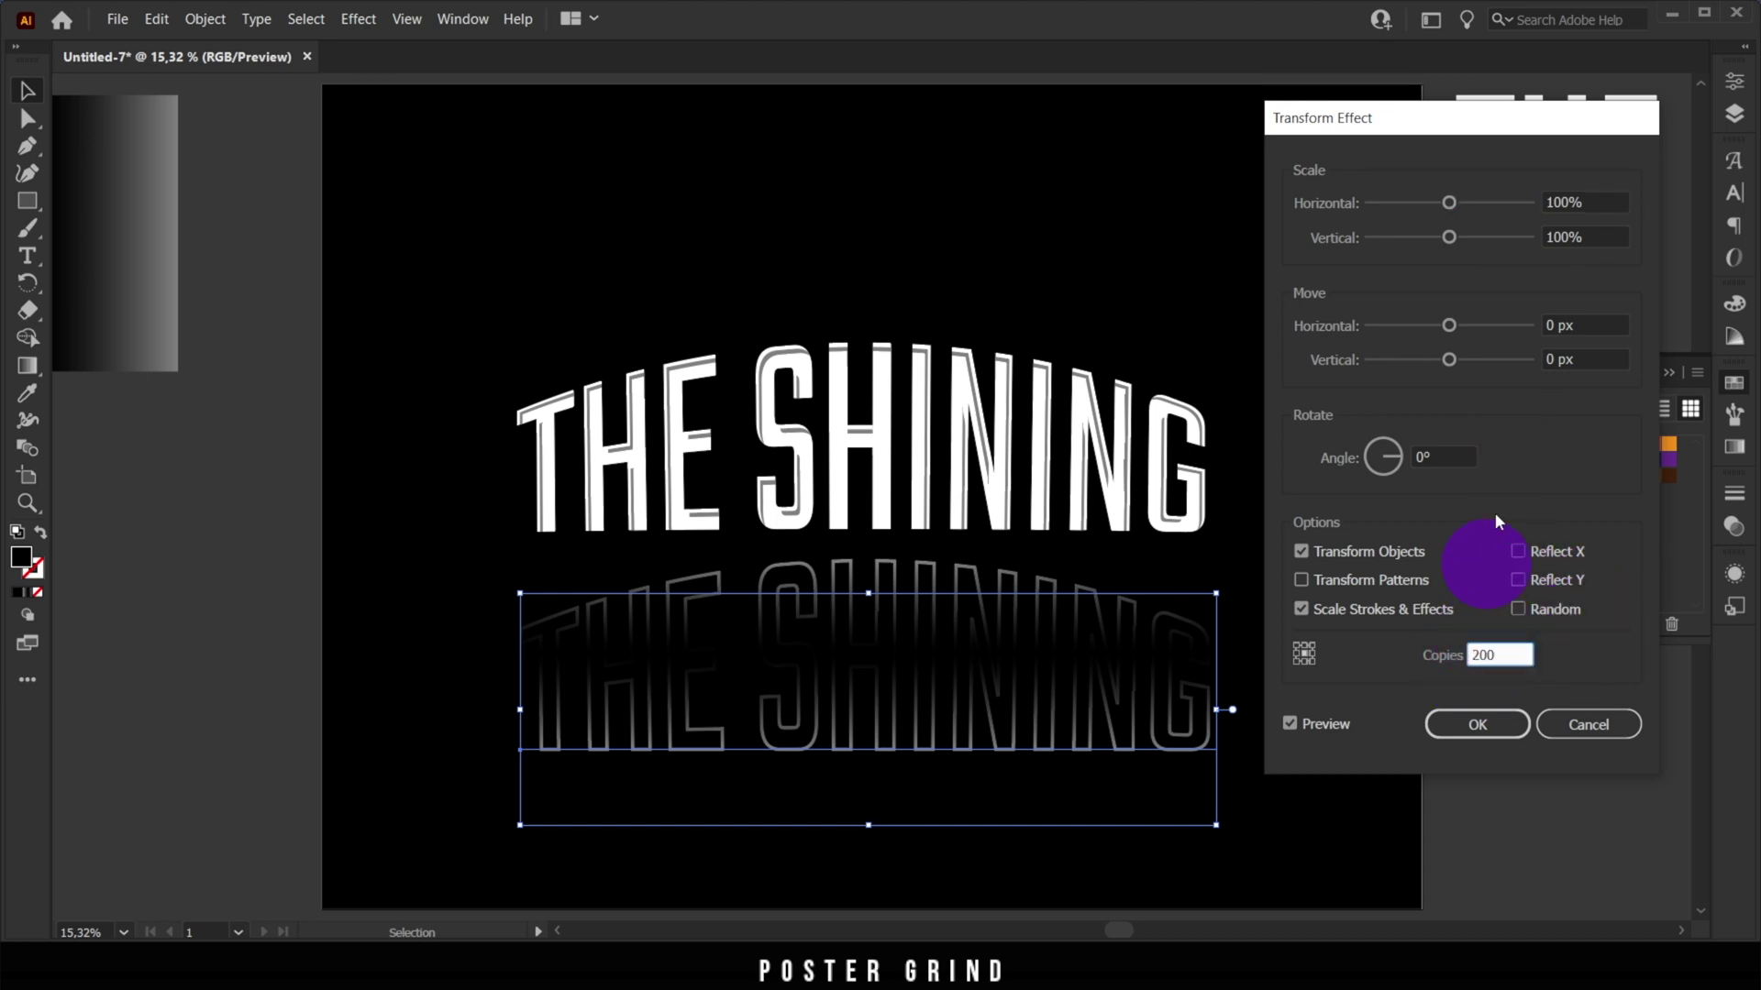
pyautogui.doubleClick(1566, 202)
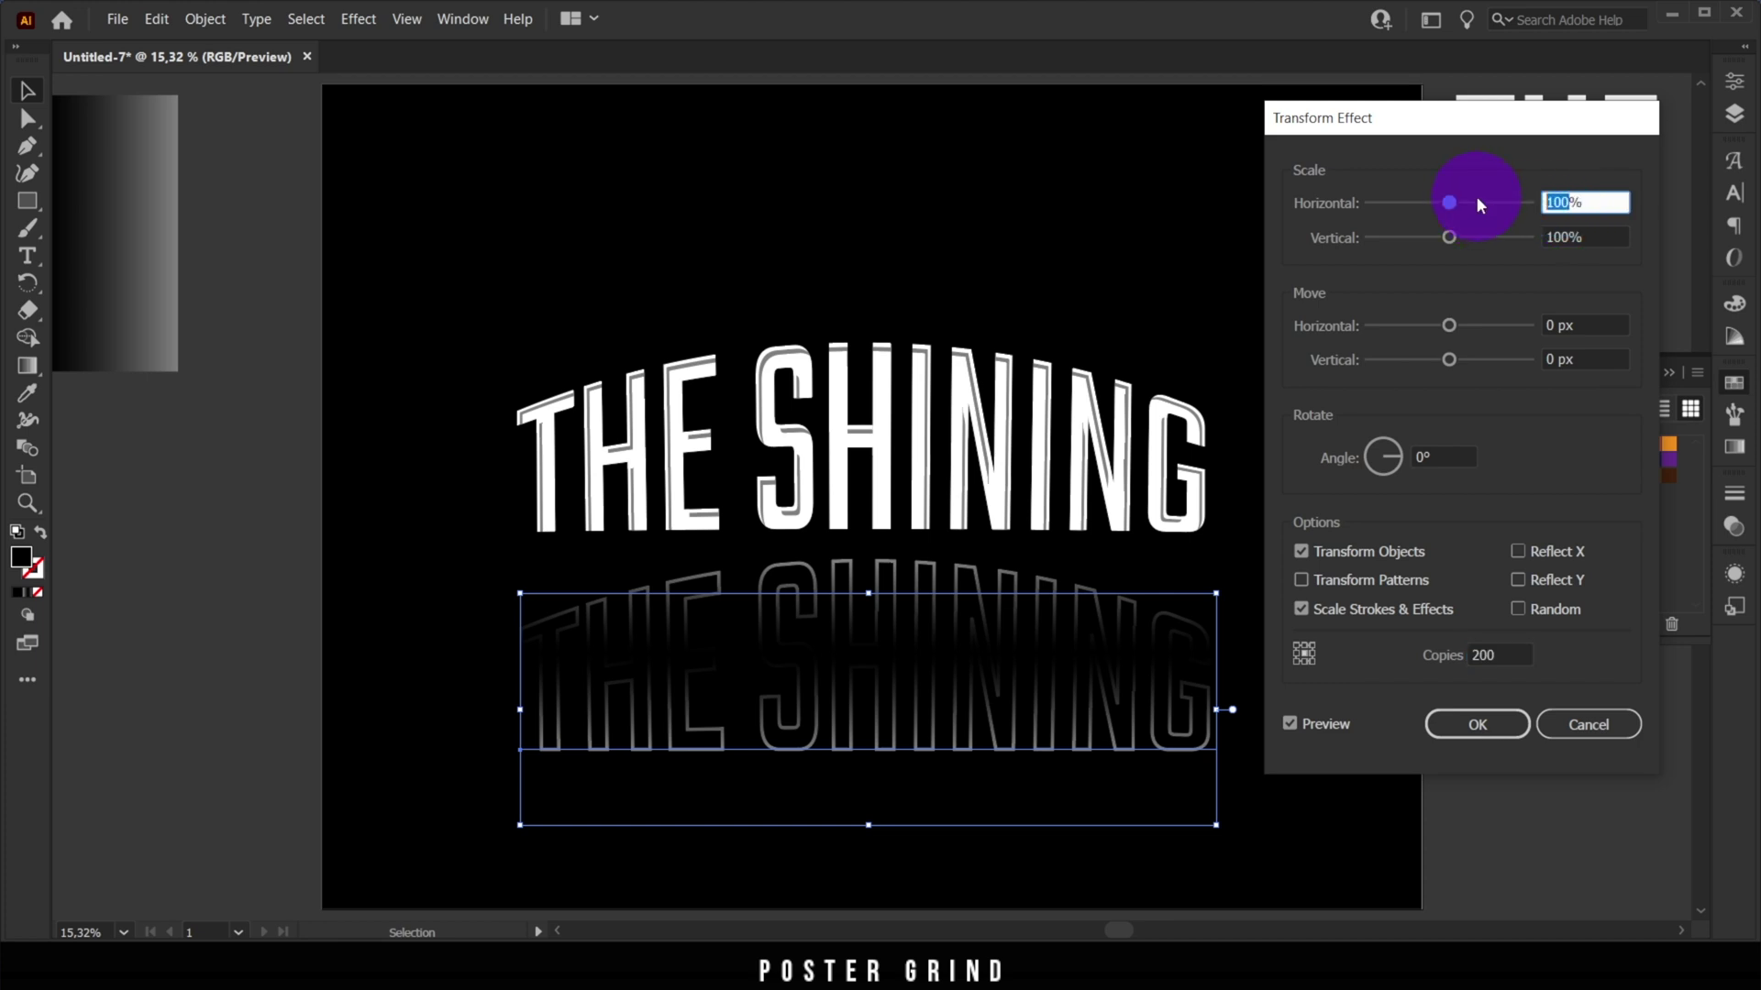
pyautogui.write('97')
pyautogui.doubleClick(1566, 238)
pyautogui.write('95')
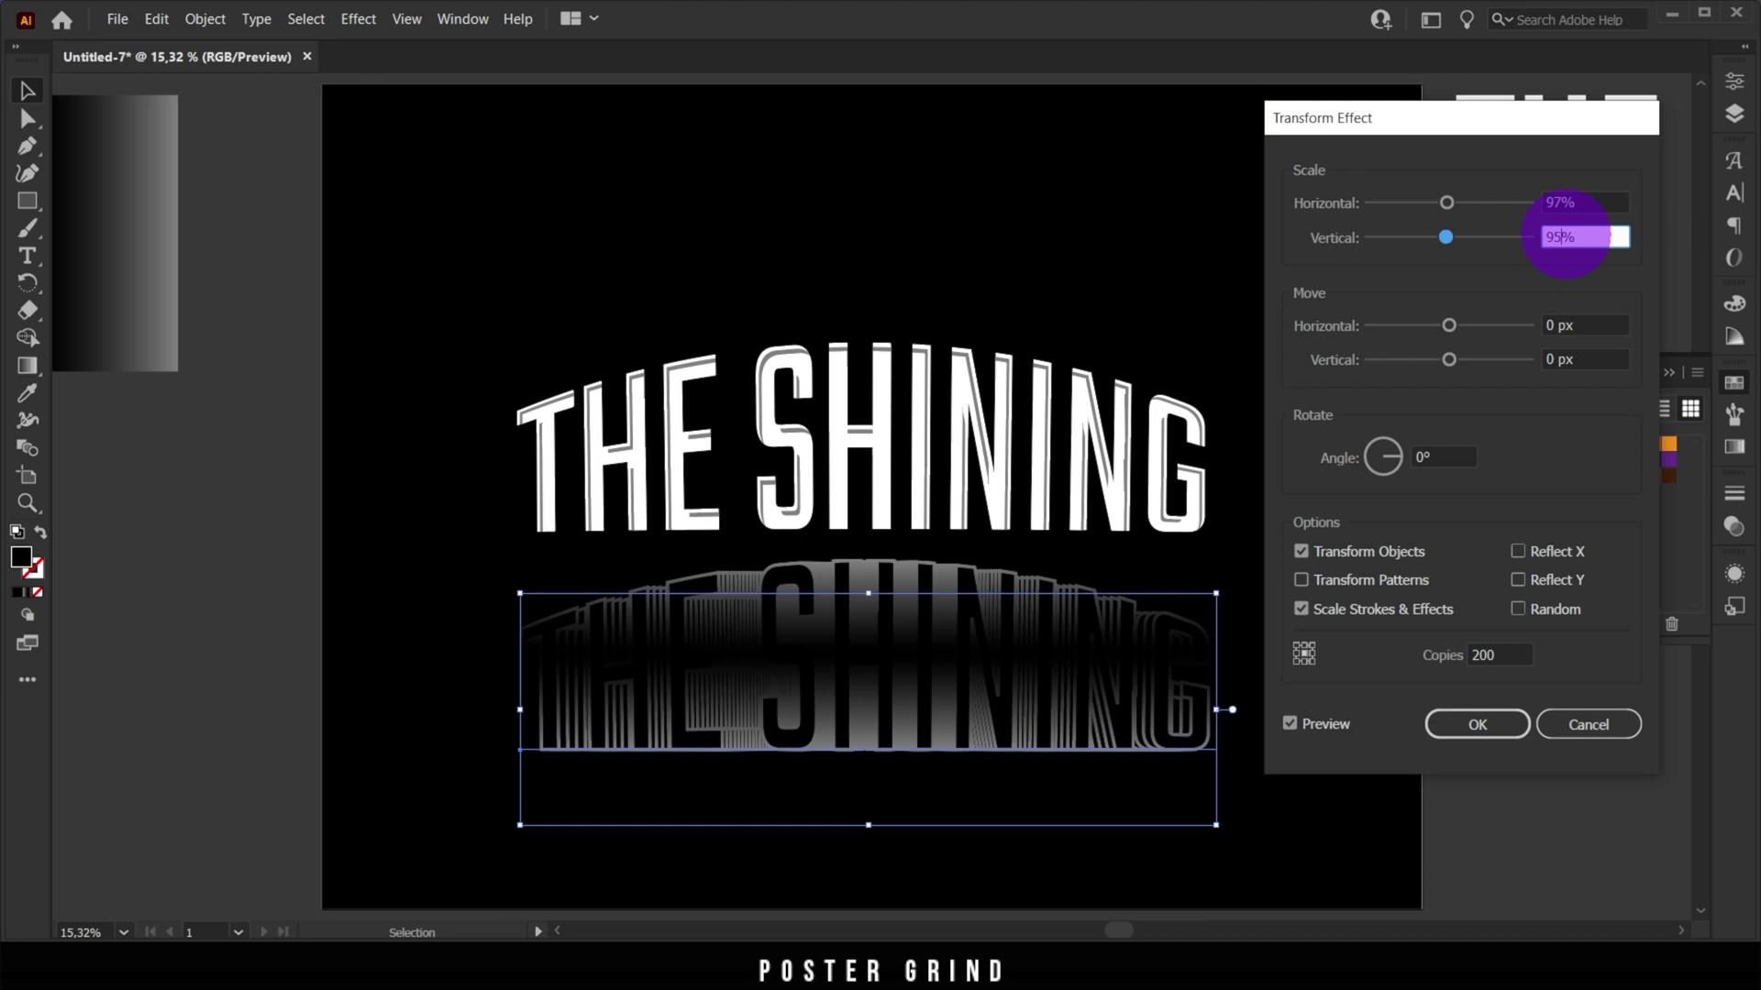
# Set the Transform effect's vertical move to 17 px, keep the horizontal move at 0 px, and apply it
pyautogui.doubleClick(1559, 361)
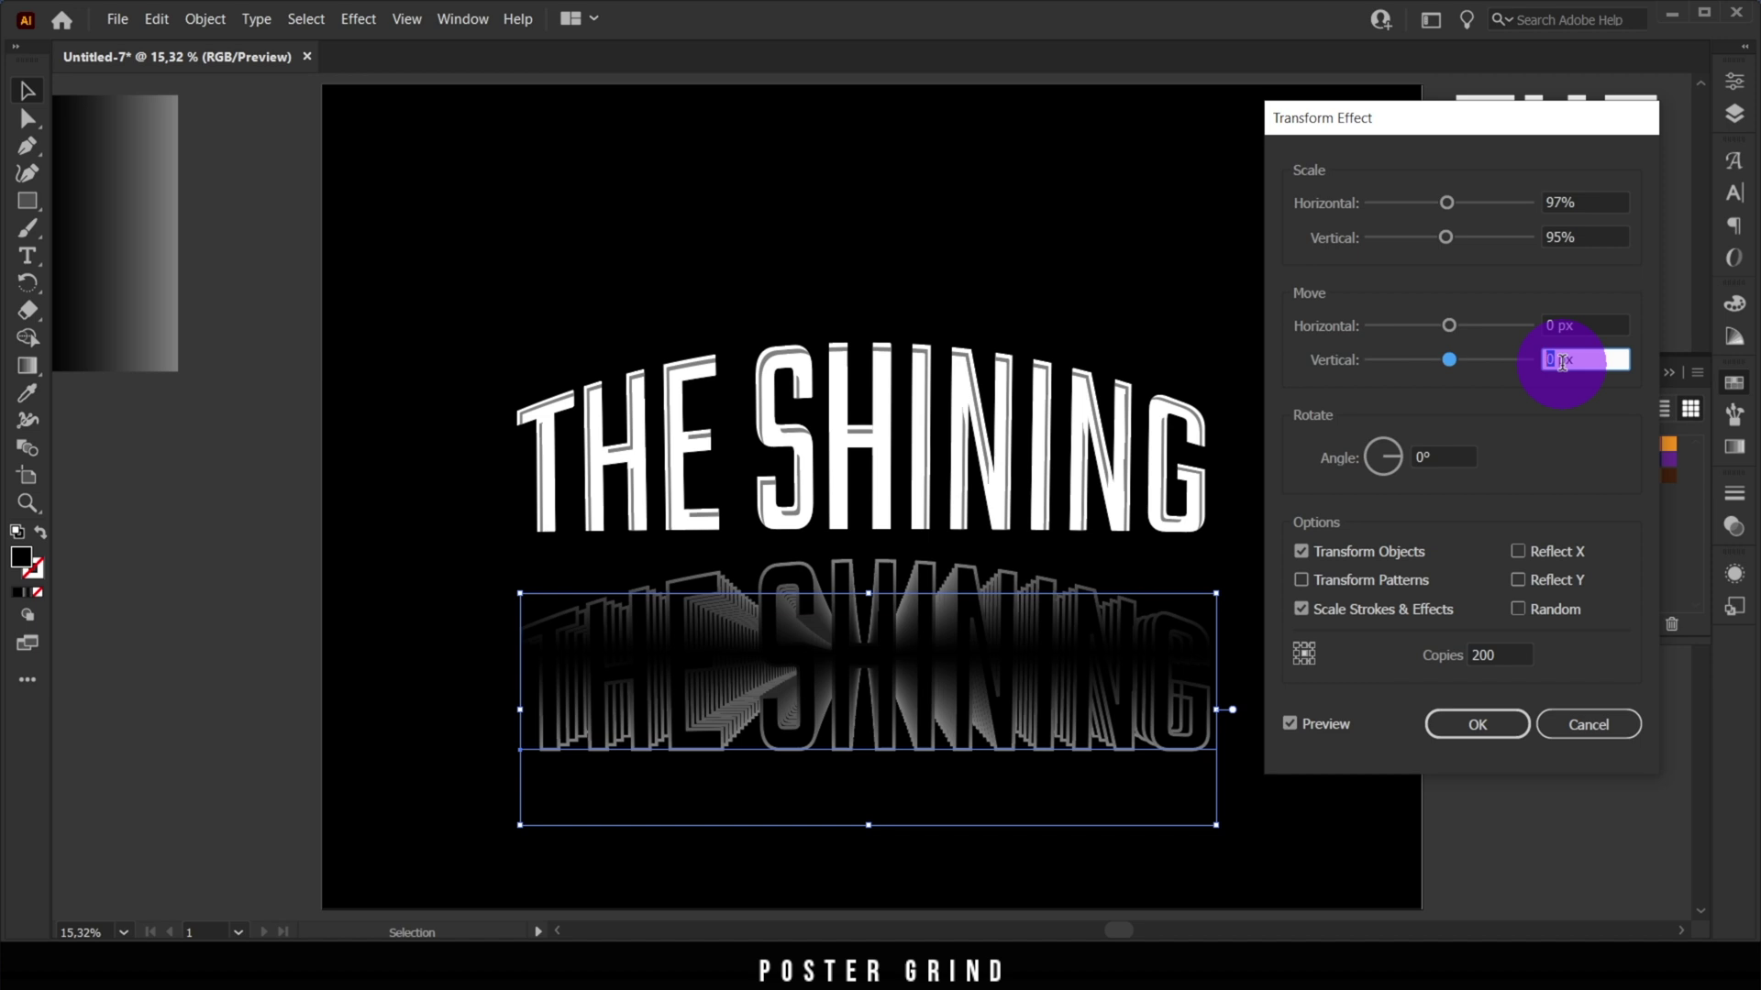
pyautogui.write('17')
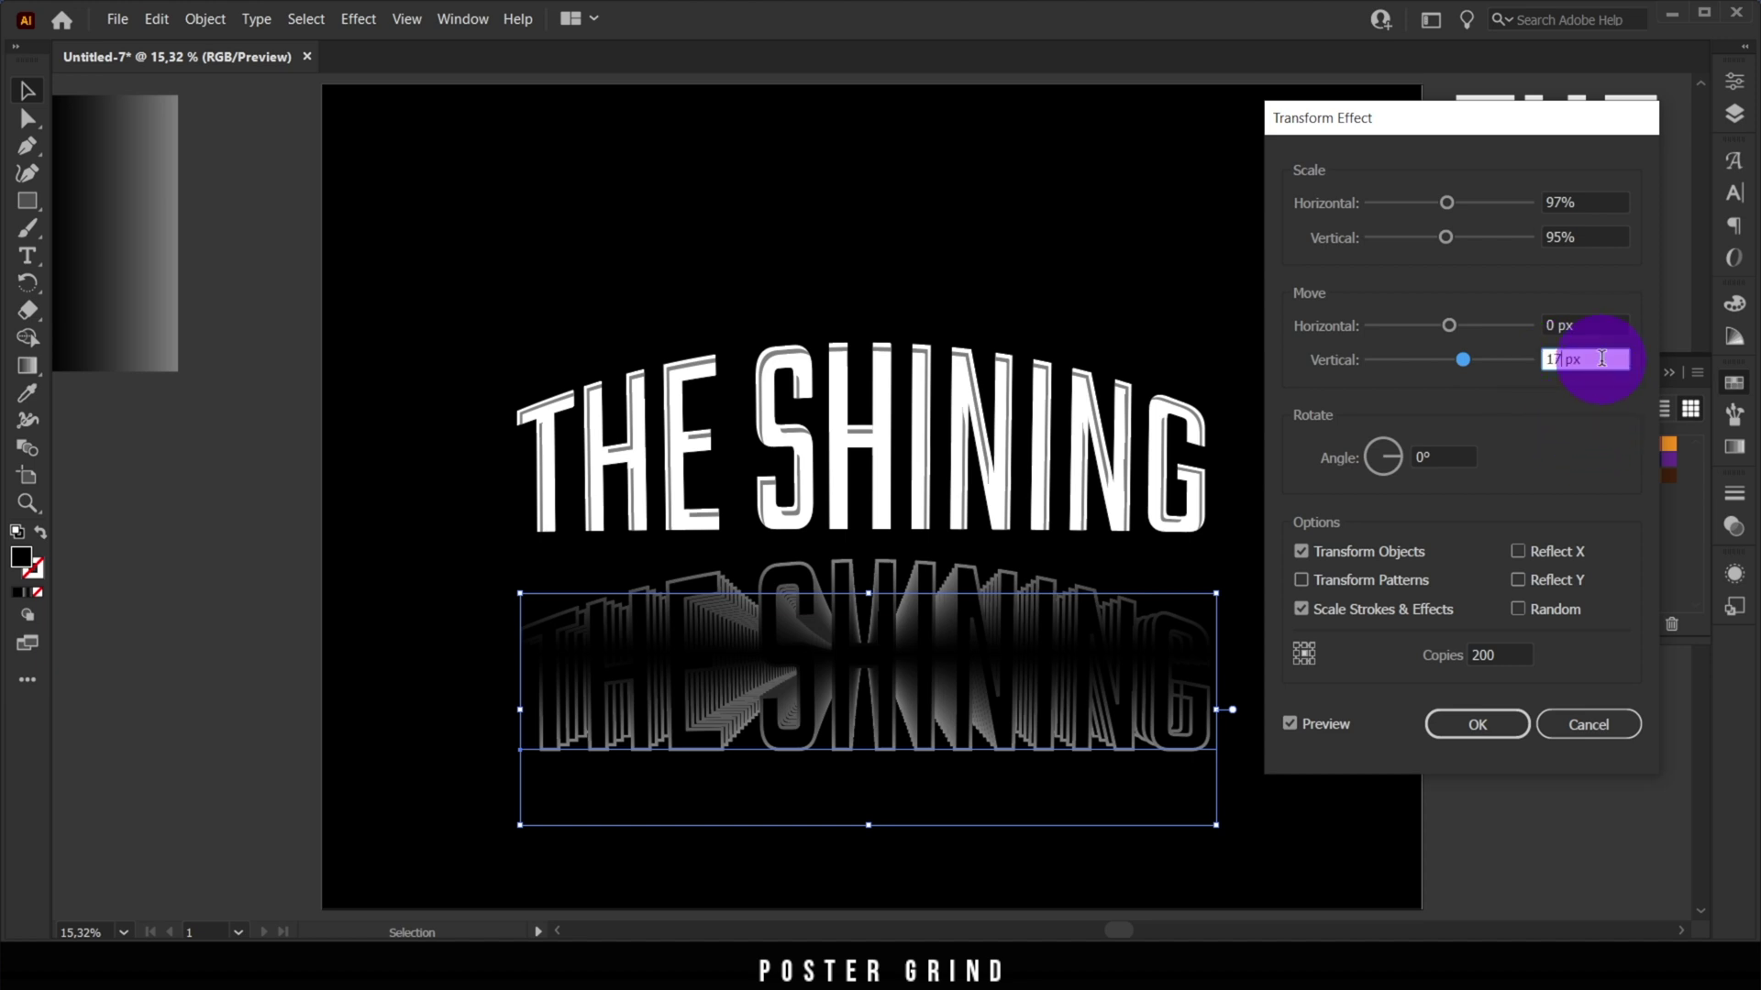
pyautogui.click(1597, 327)
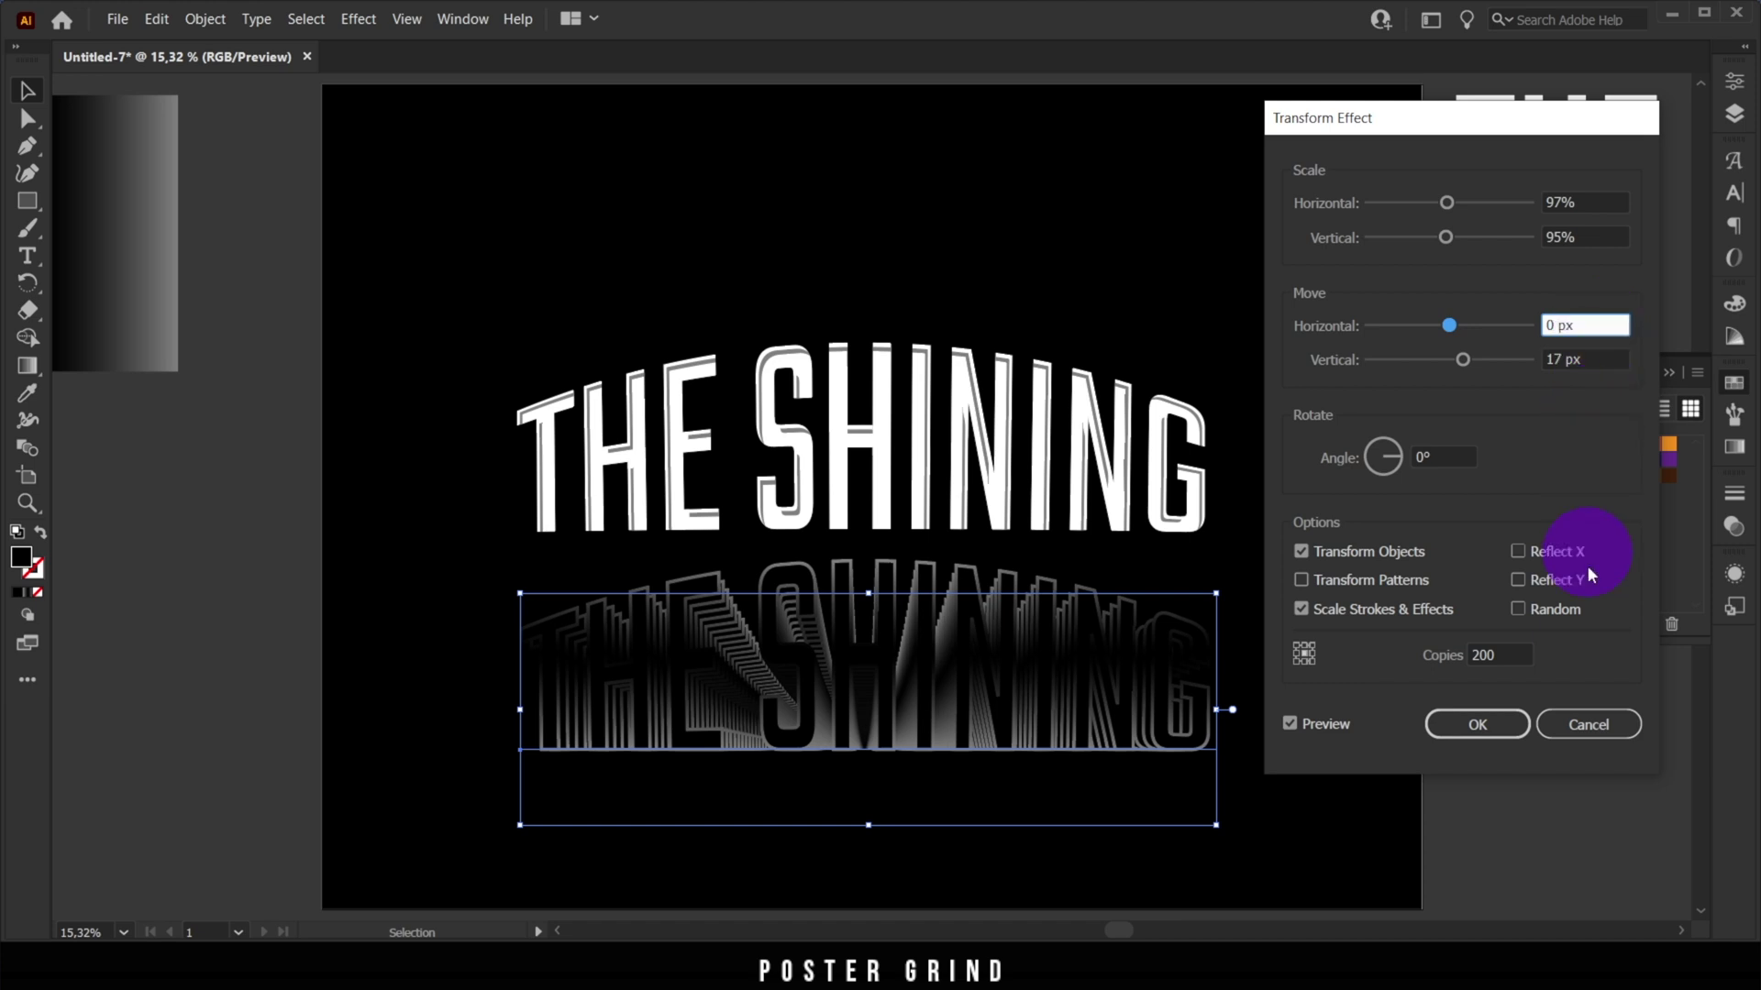
pyautogui.click(1478, 726)
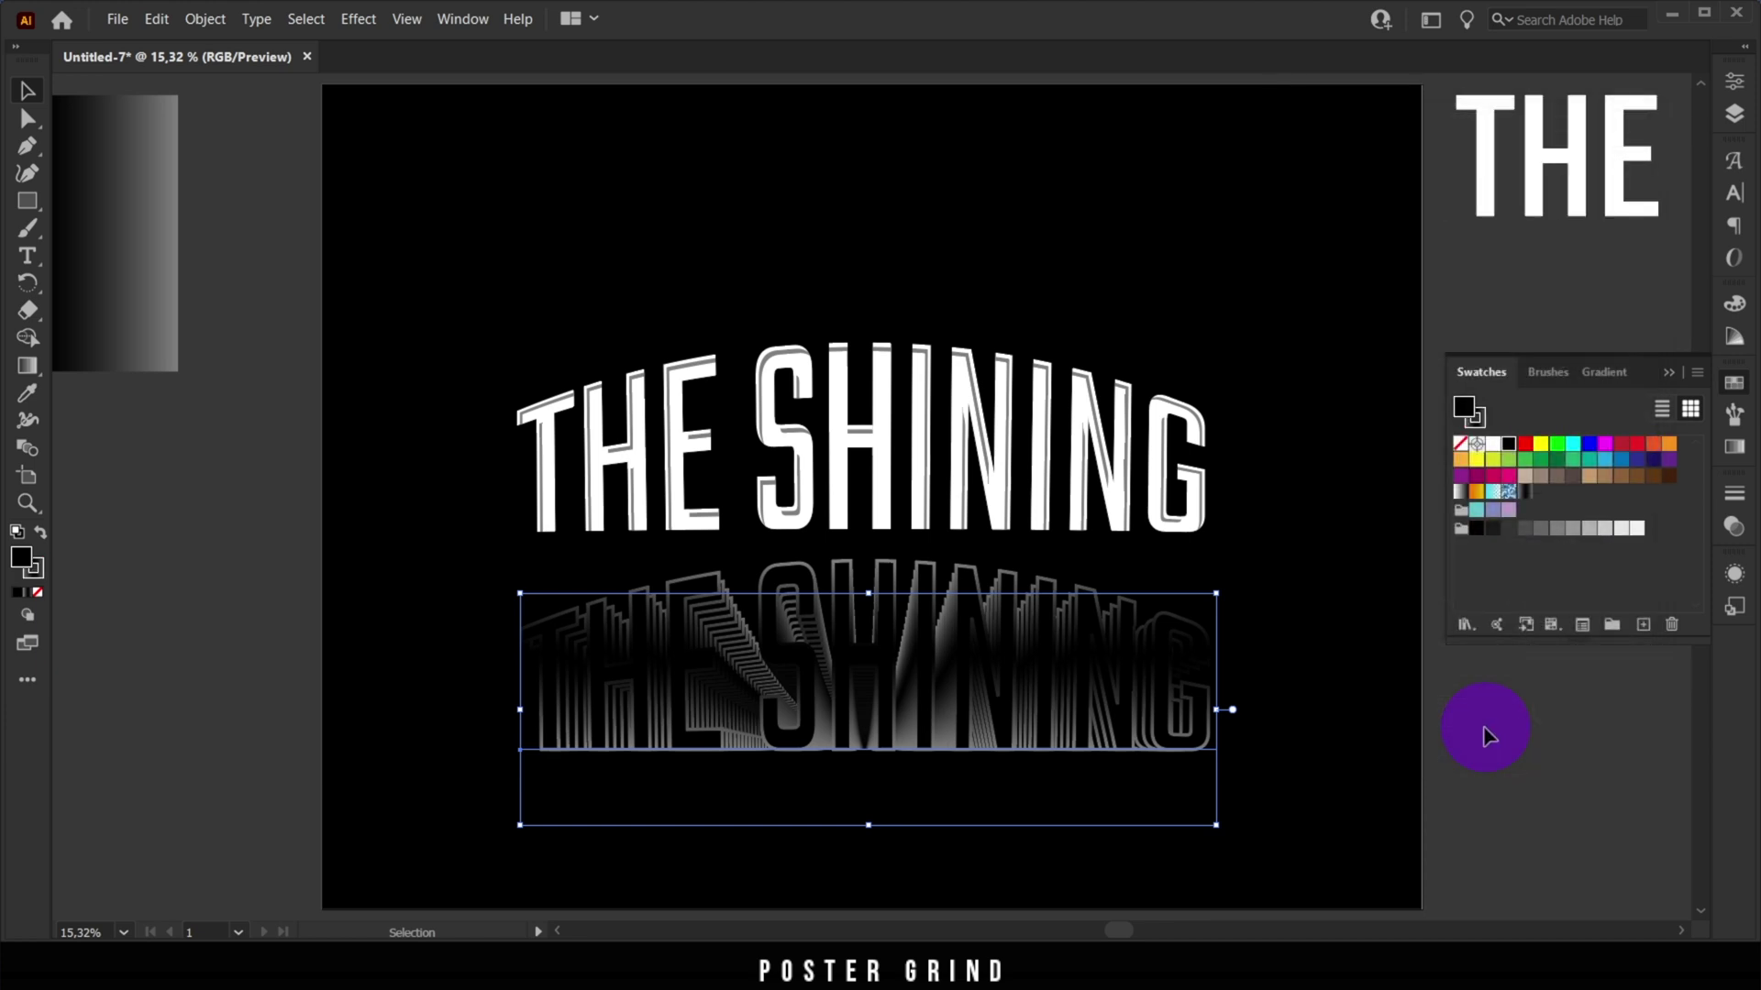
# Move the extruded title onto the white title and align the two by their vertical centers
pyautogui.moveTo(1000, 680); pyautogui.dragTo(998, 457)
pyautogui.moveTo(857, 471); pyautogui.dragTo(791, 395)
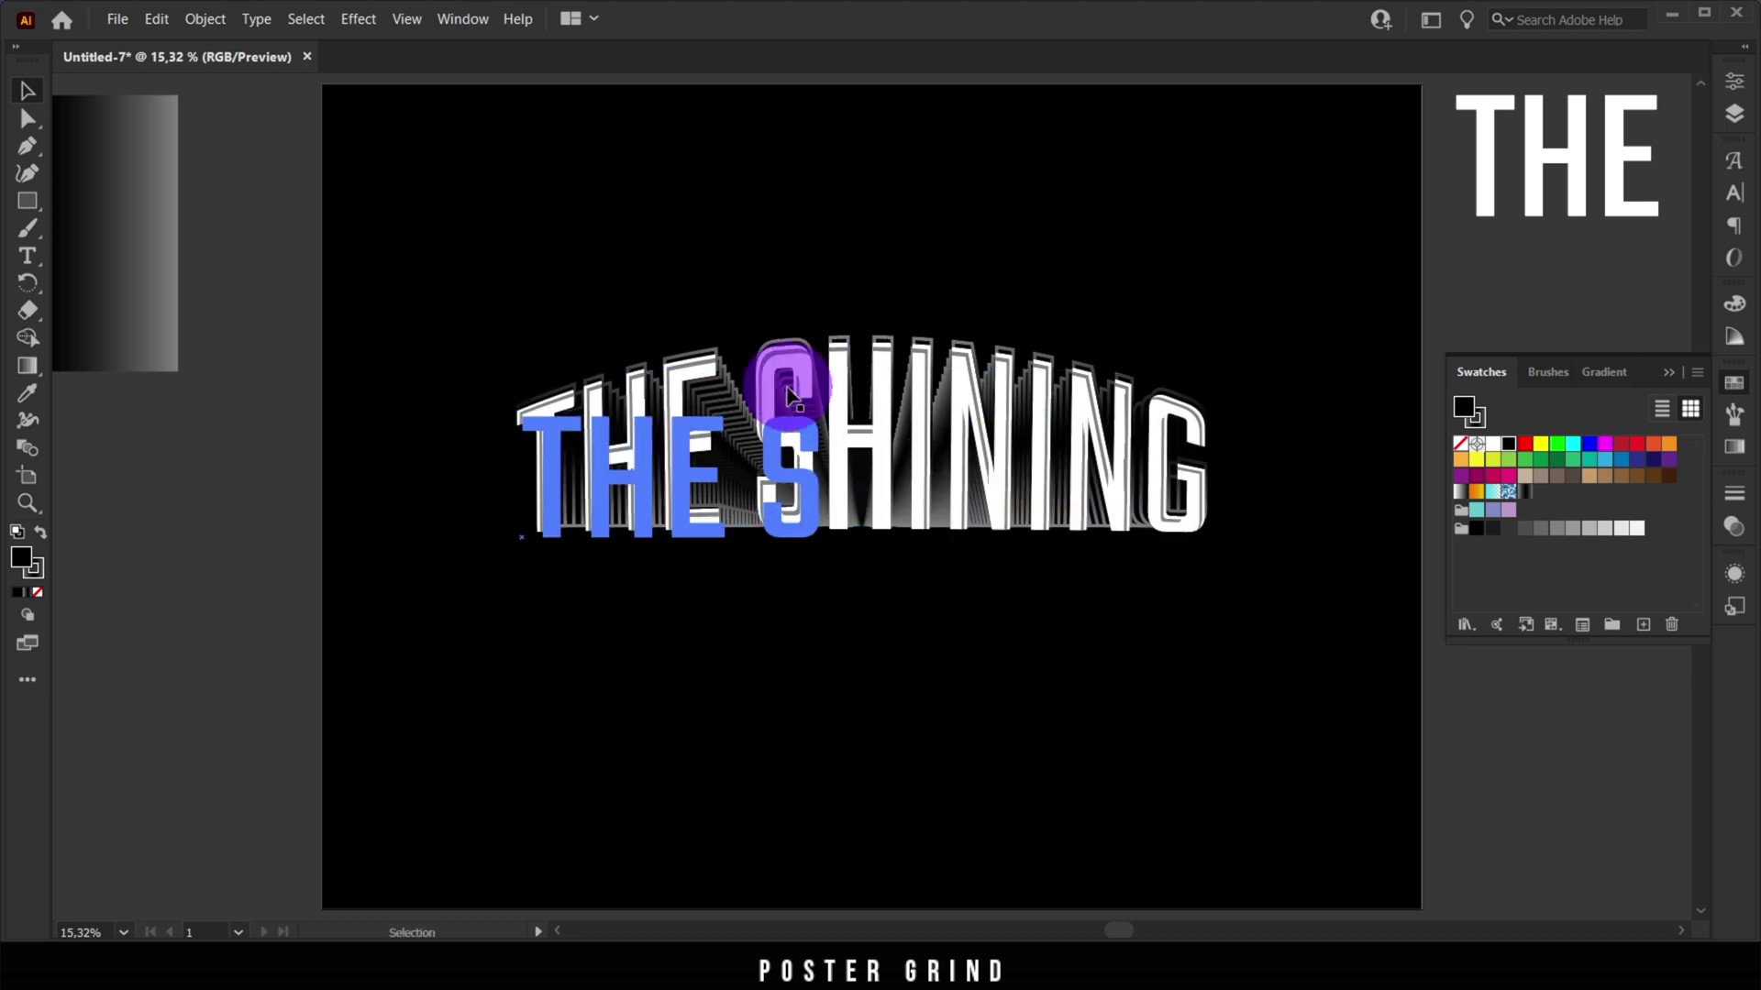
pyautogui.click(1658, 379)
pyautogui.moveTo(1230, 334); pyautogui.dragTo(991, 602)
pyautogui.click(1742, 110)
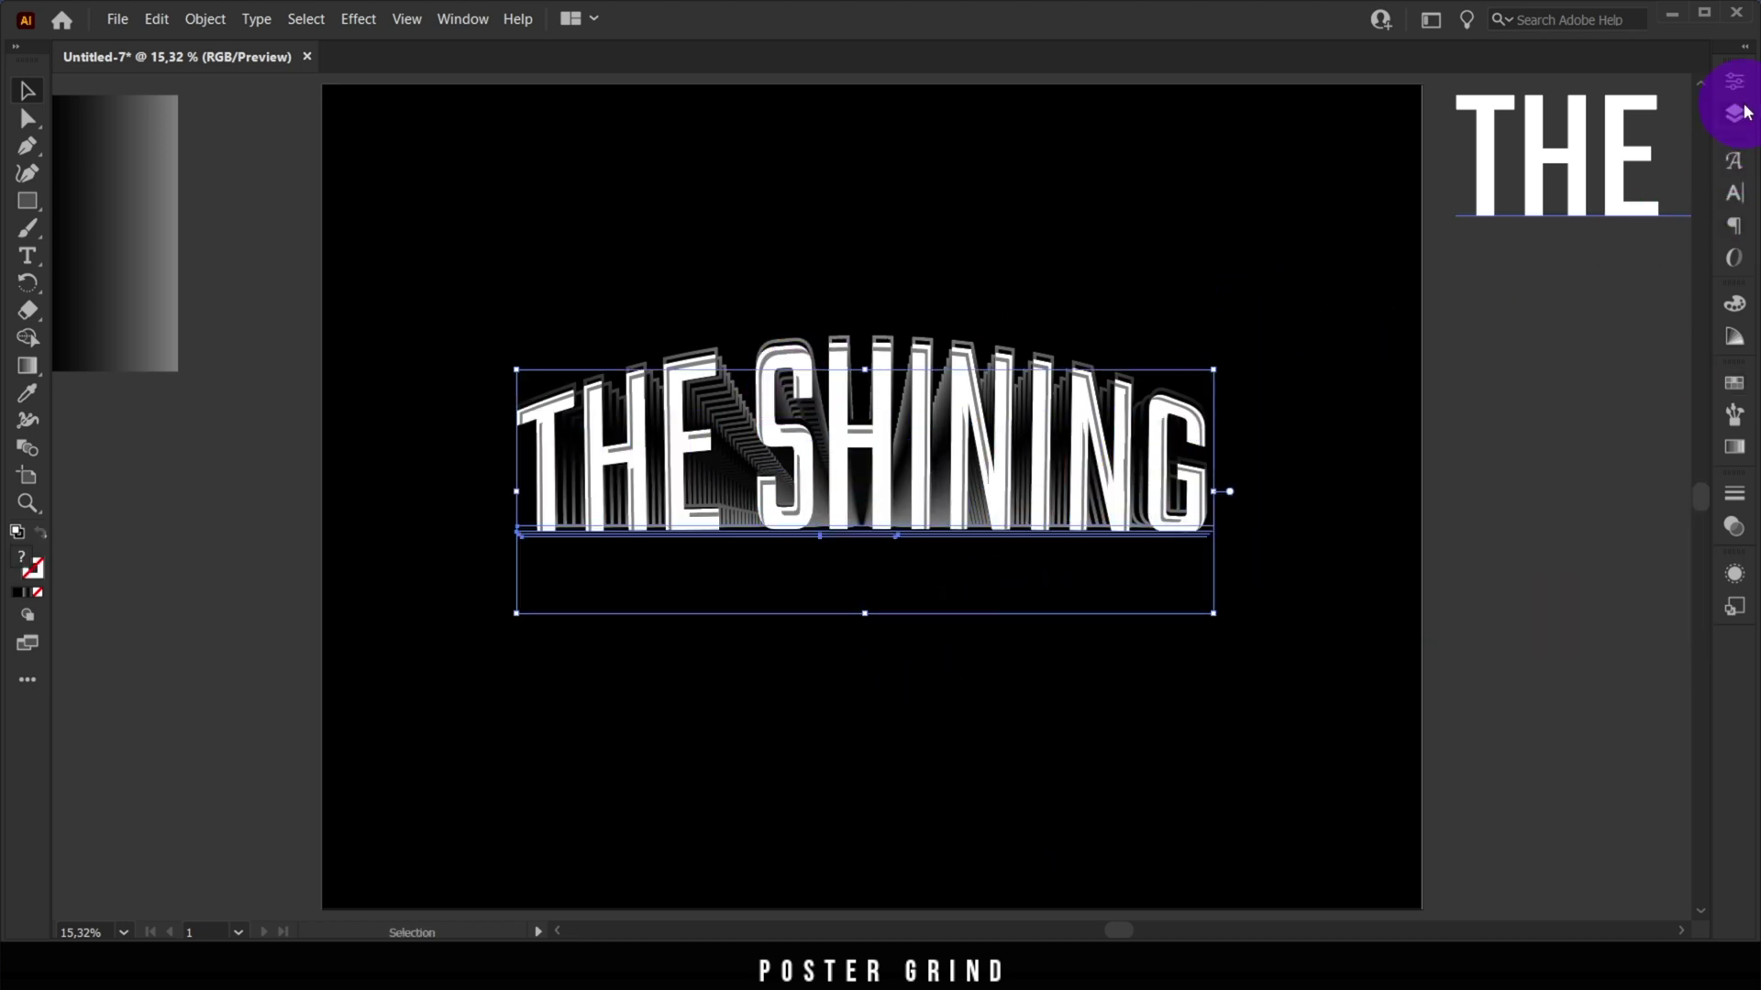
pyautogui.click(1734, 82)
pyautogui.click(1637, 513)
pyautogui.click(1320, 514)
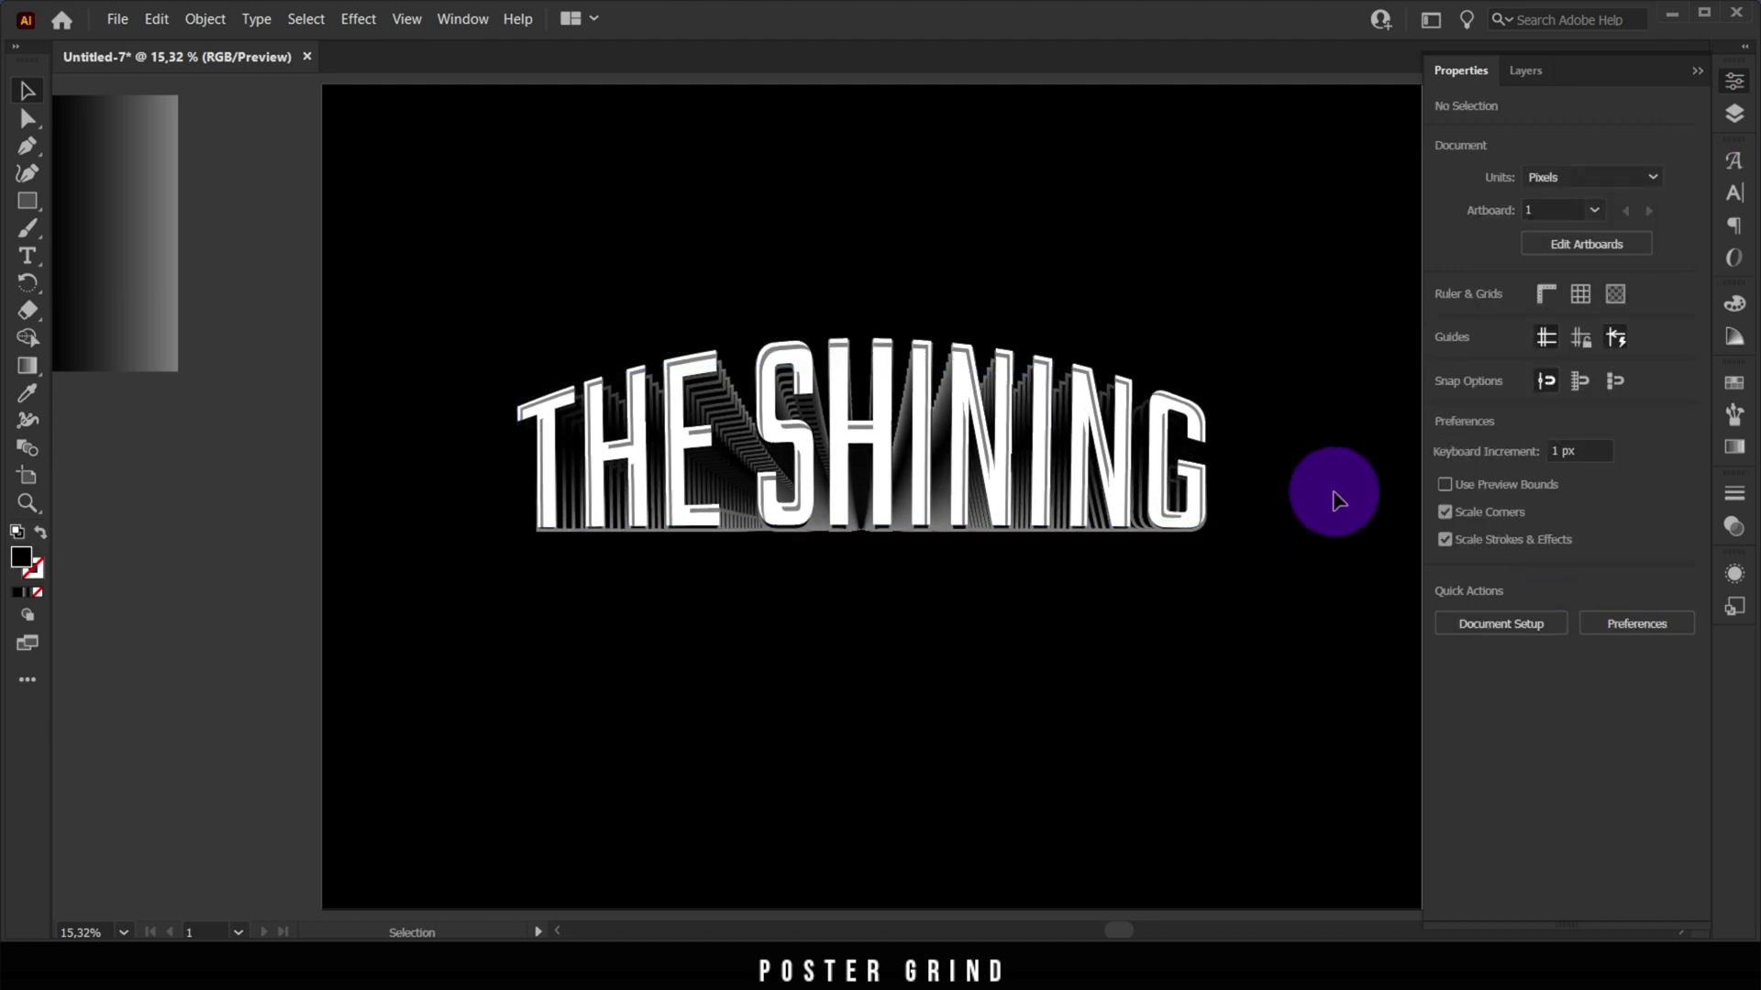
# Nudge the white front title slightly downward toward the base of the extruded copies
pyautogui.scroll(1, 858, 504)
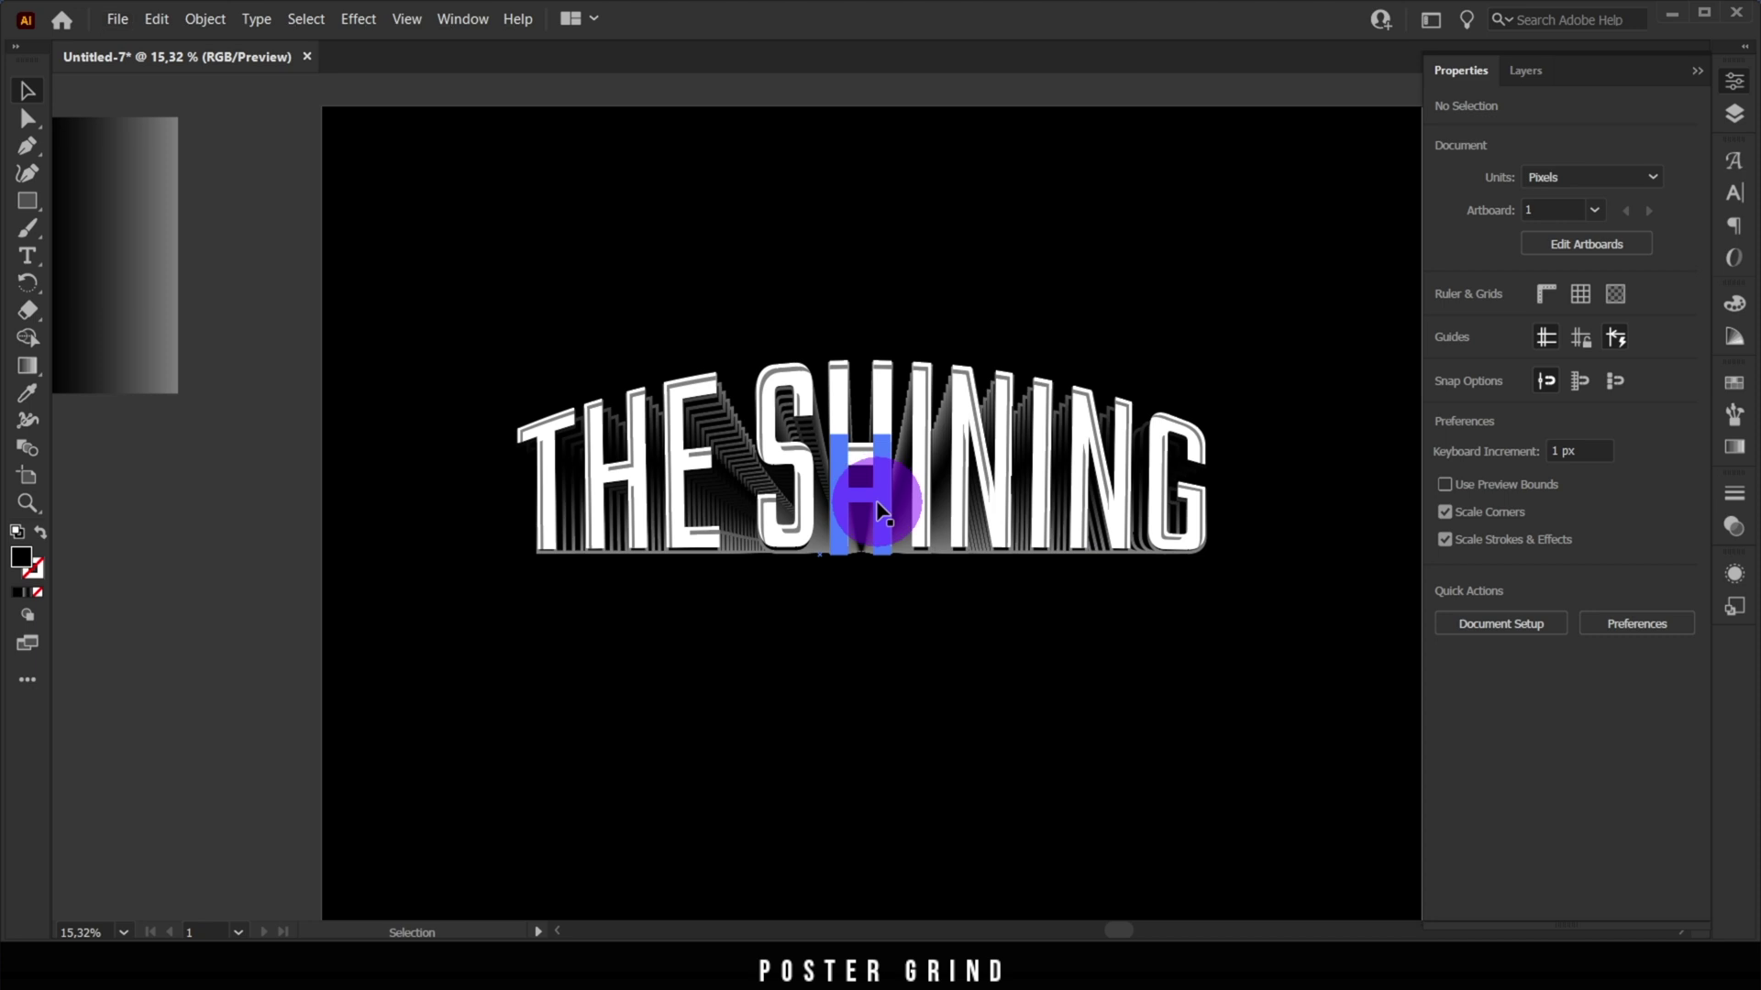
pyautogui.scroll(4, 807, 504)
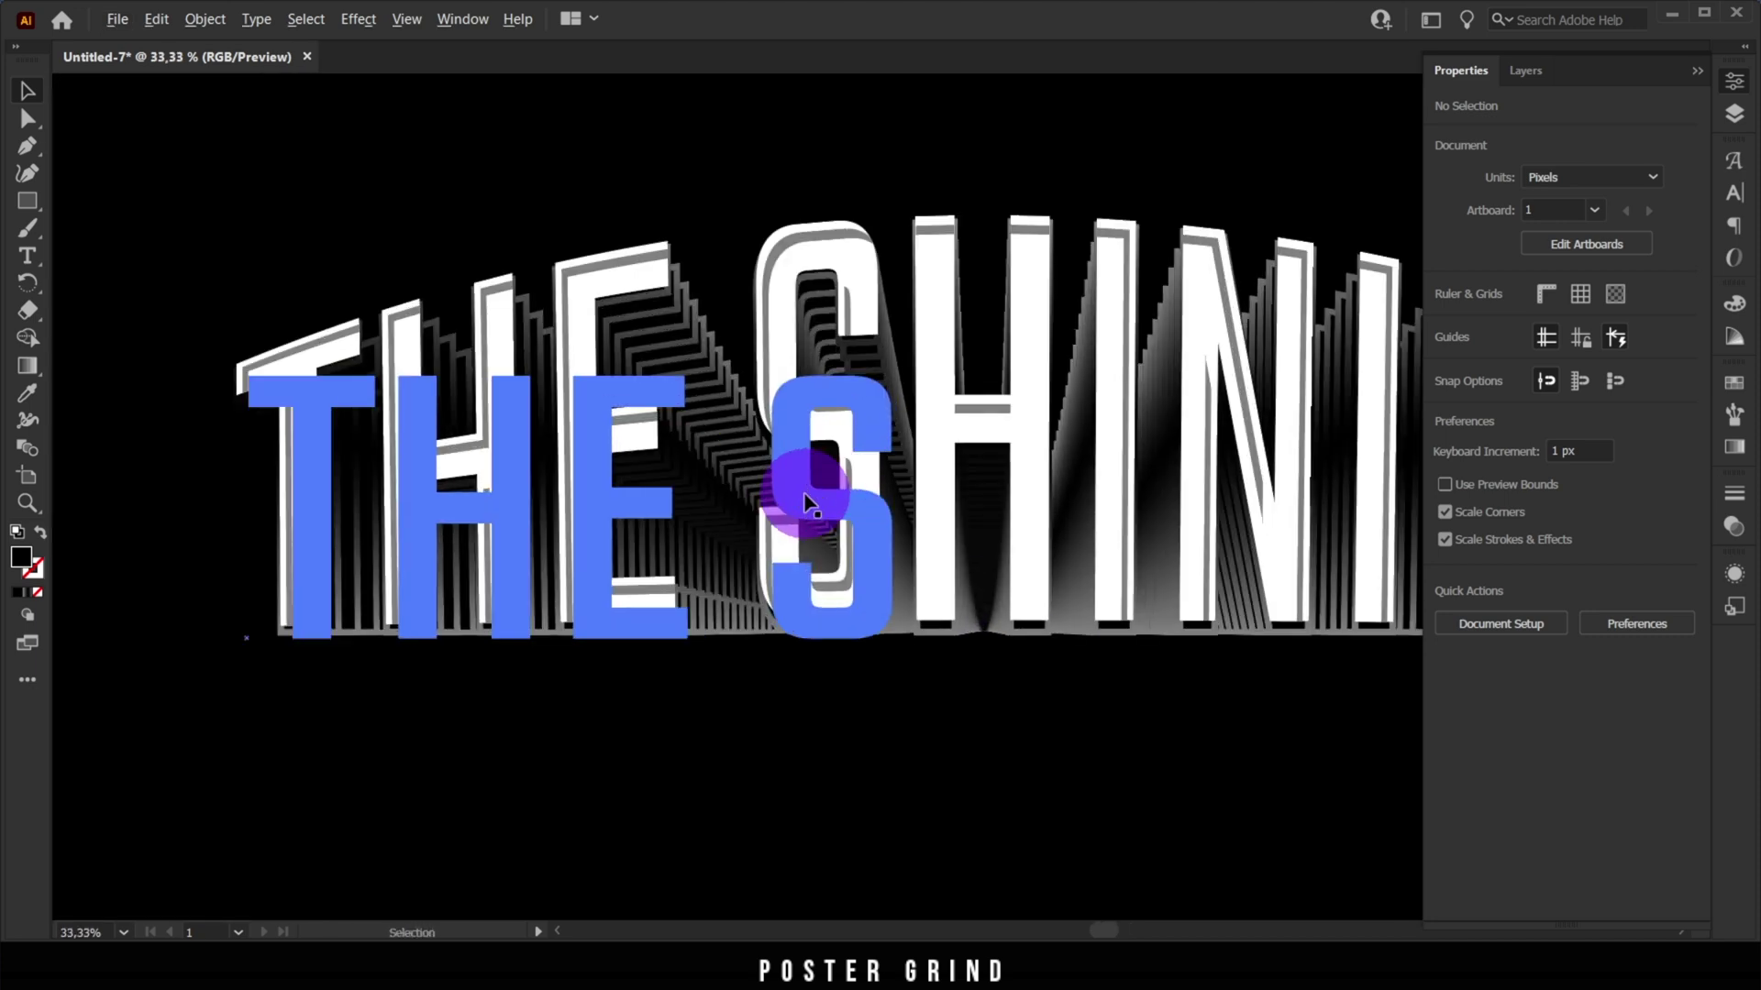
pyautogui.moveTo(629, 479); pyautogui.dragTo(734, 499)
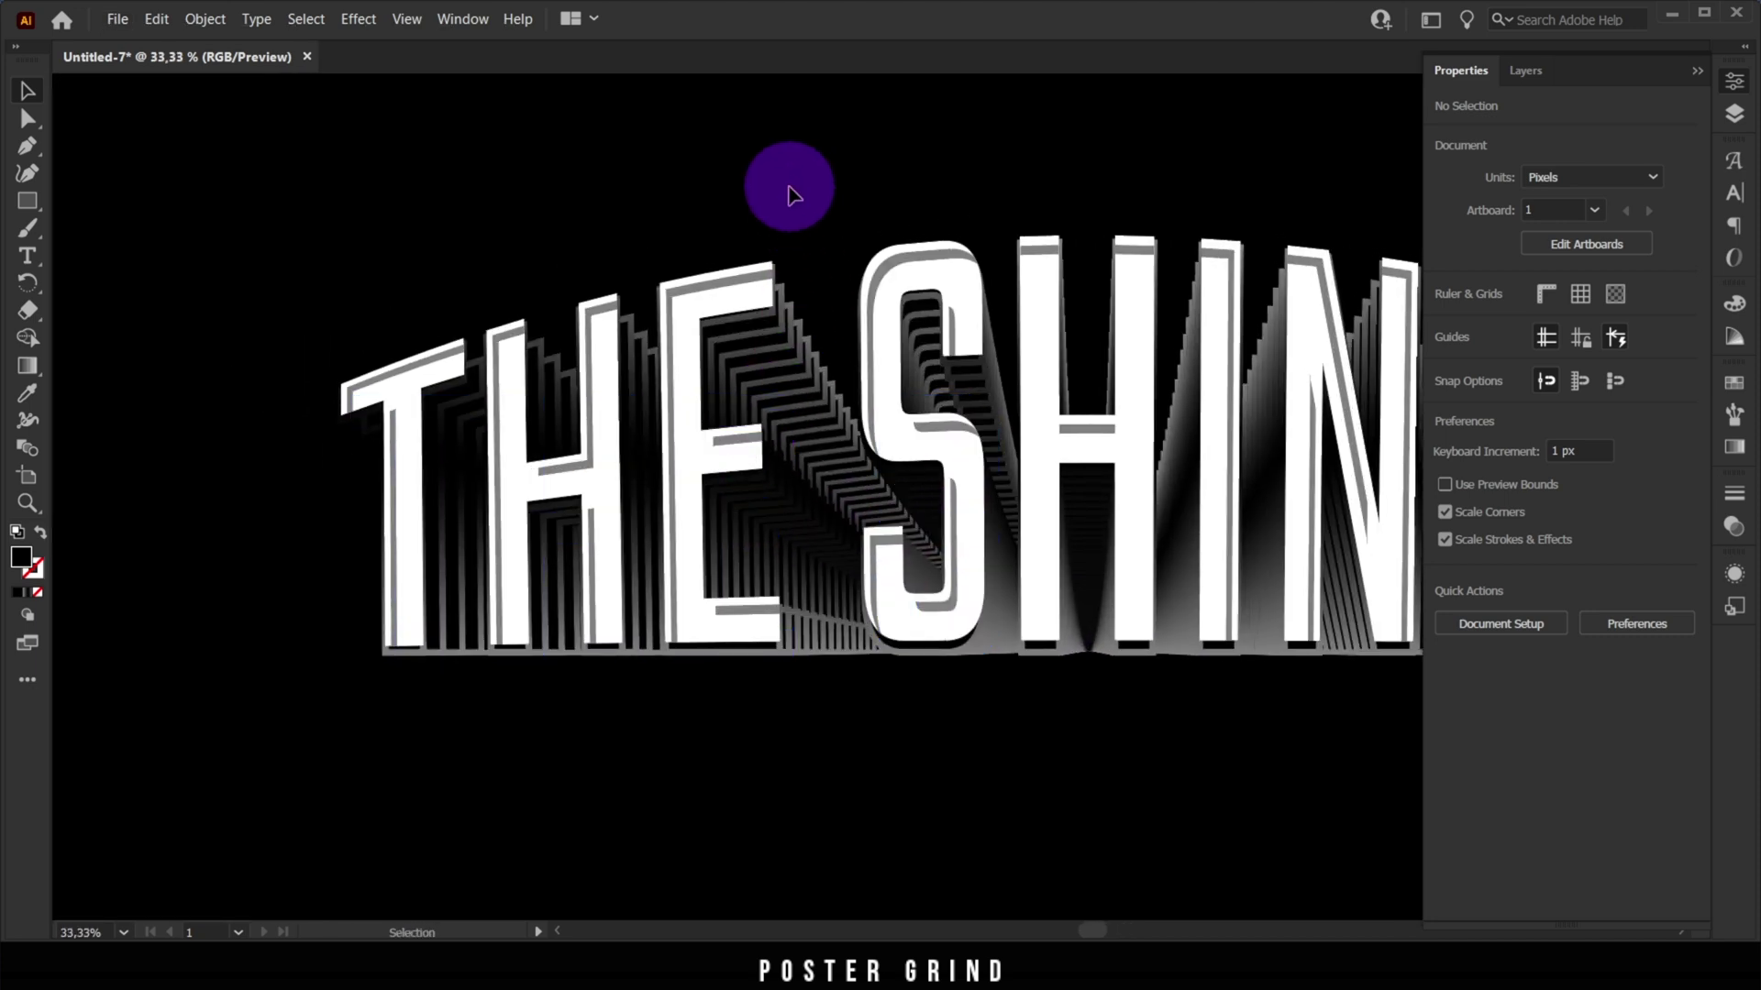
pyautogui.click(684, 330)
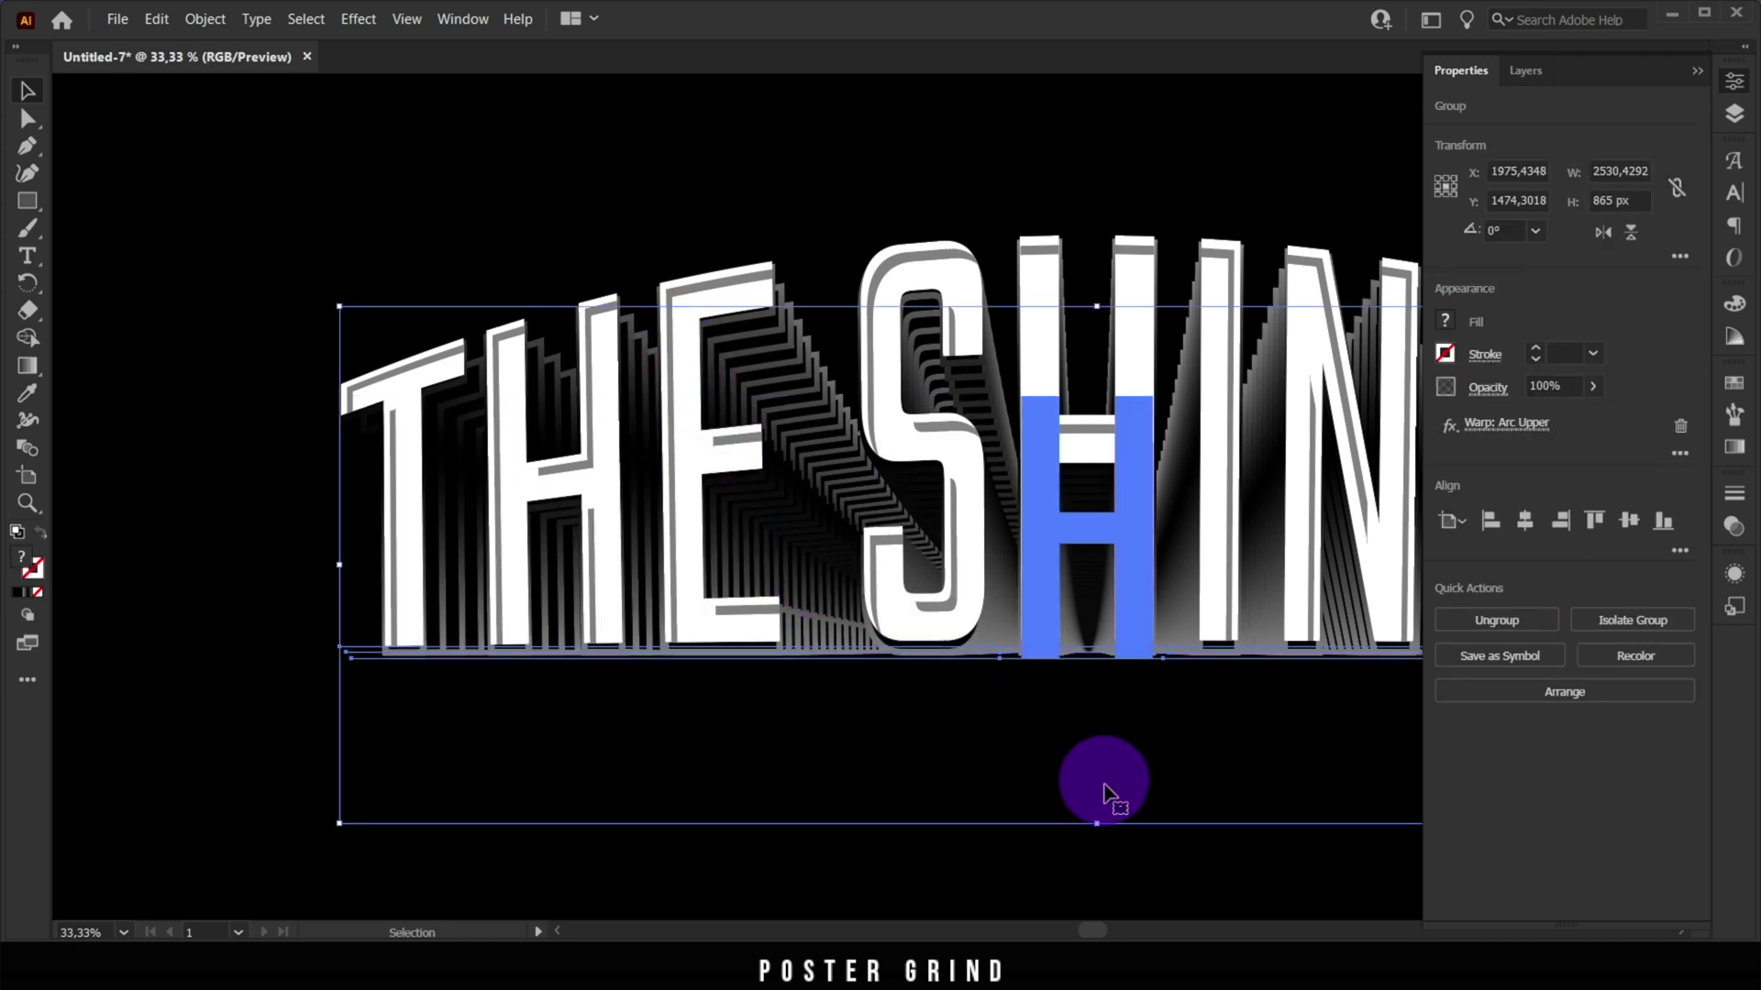
pyautogui.moveTo(1098, 826); pyautogui.dragTo(1093, 832)
# Group the white title with its extruded copy and center the group on the artboard
pyautogui.hotkey('ctrl', '-')
pyautogui.hotkey('ctrl', '-')
pyautogui.hotkey('ctrl', '-')
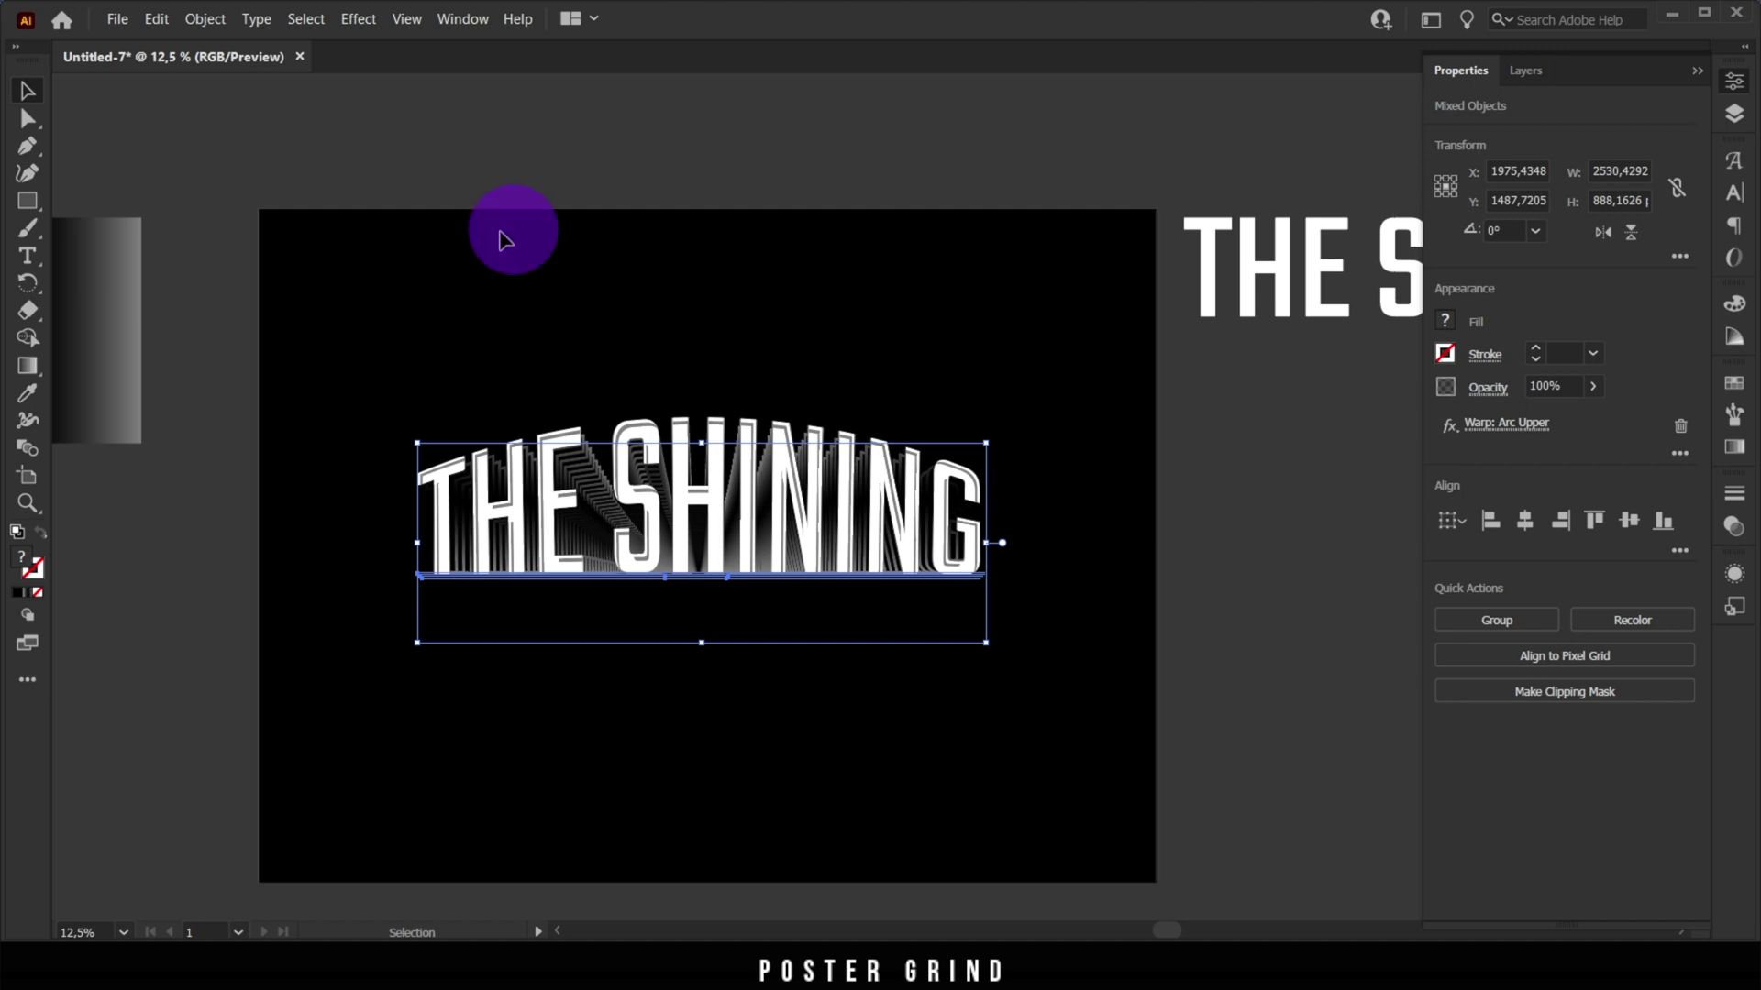
pyautogui.click(199, 20)
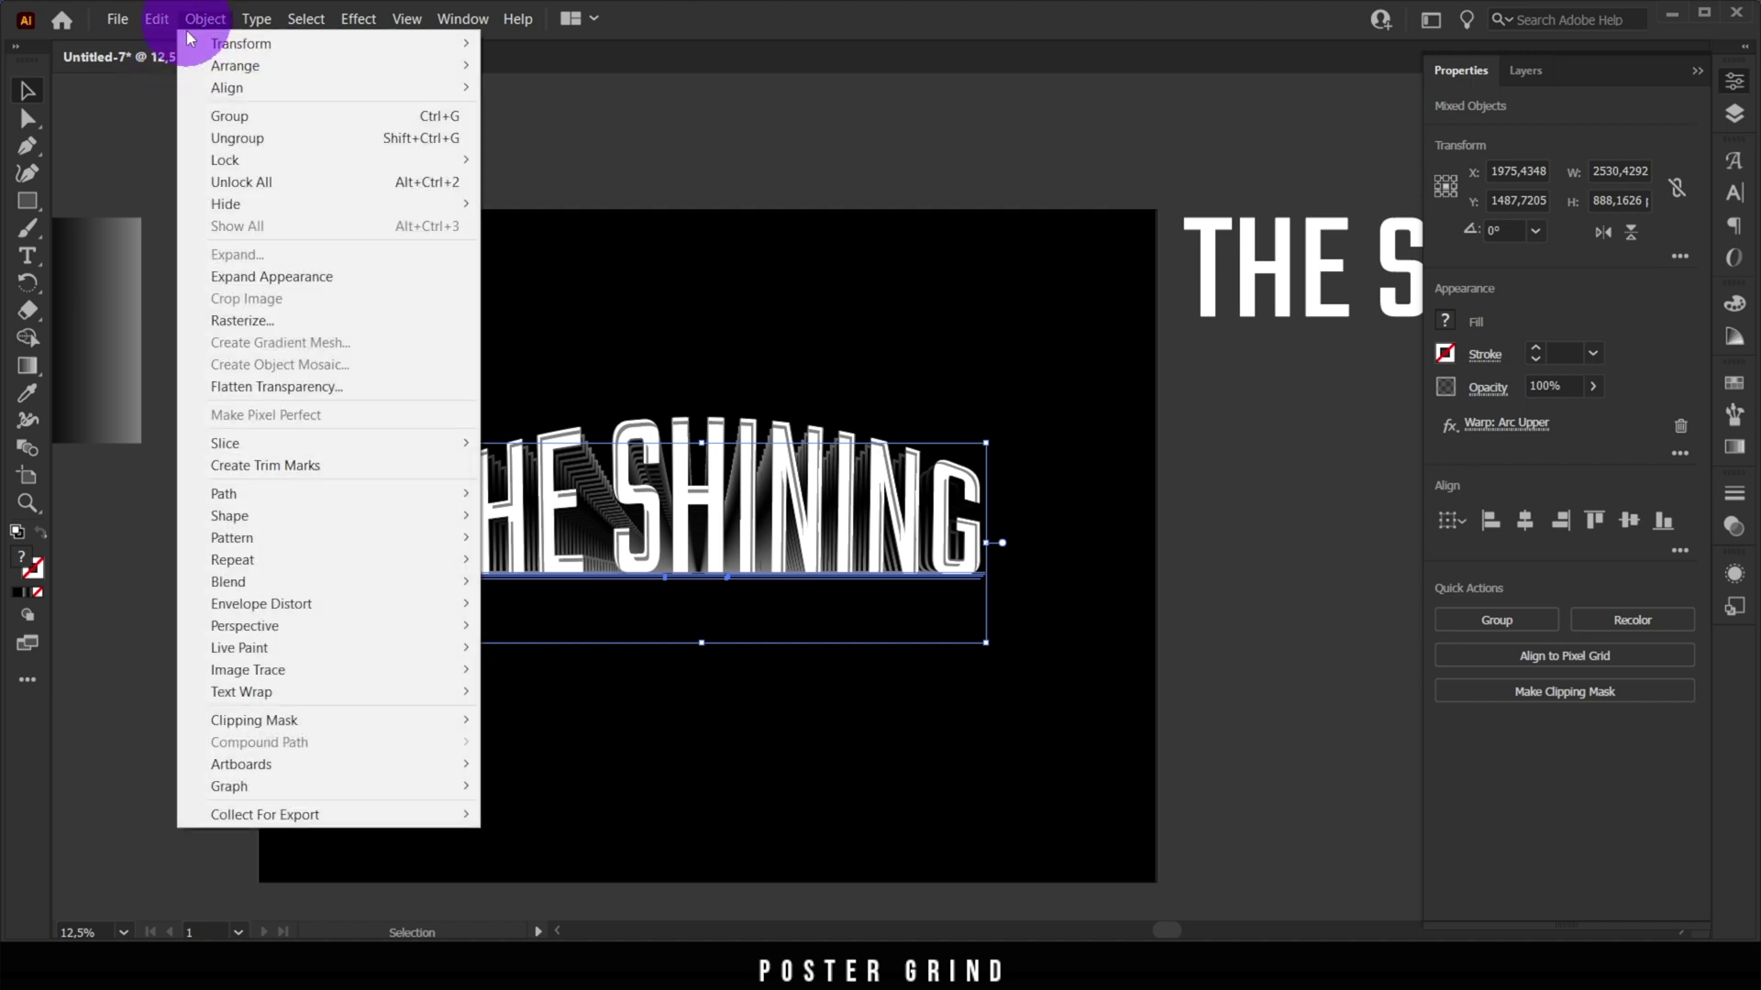
pyautogui.click(224, 118)
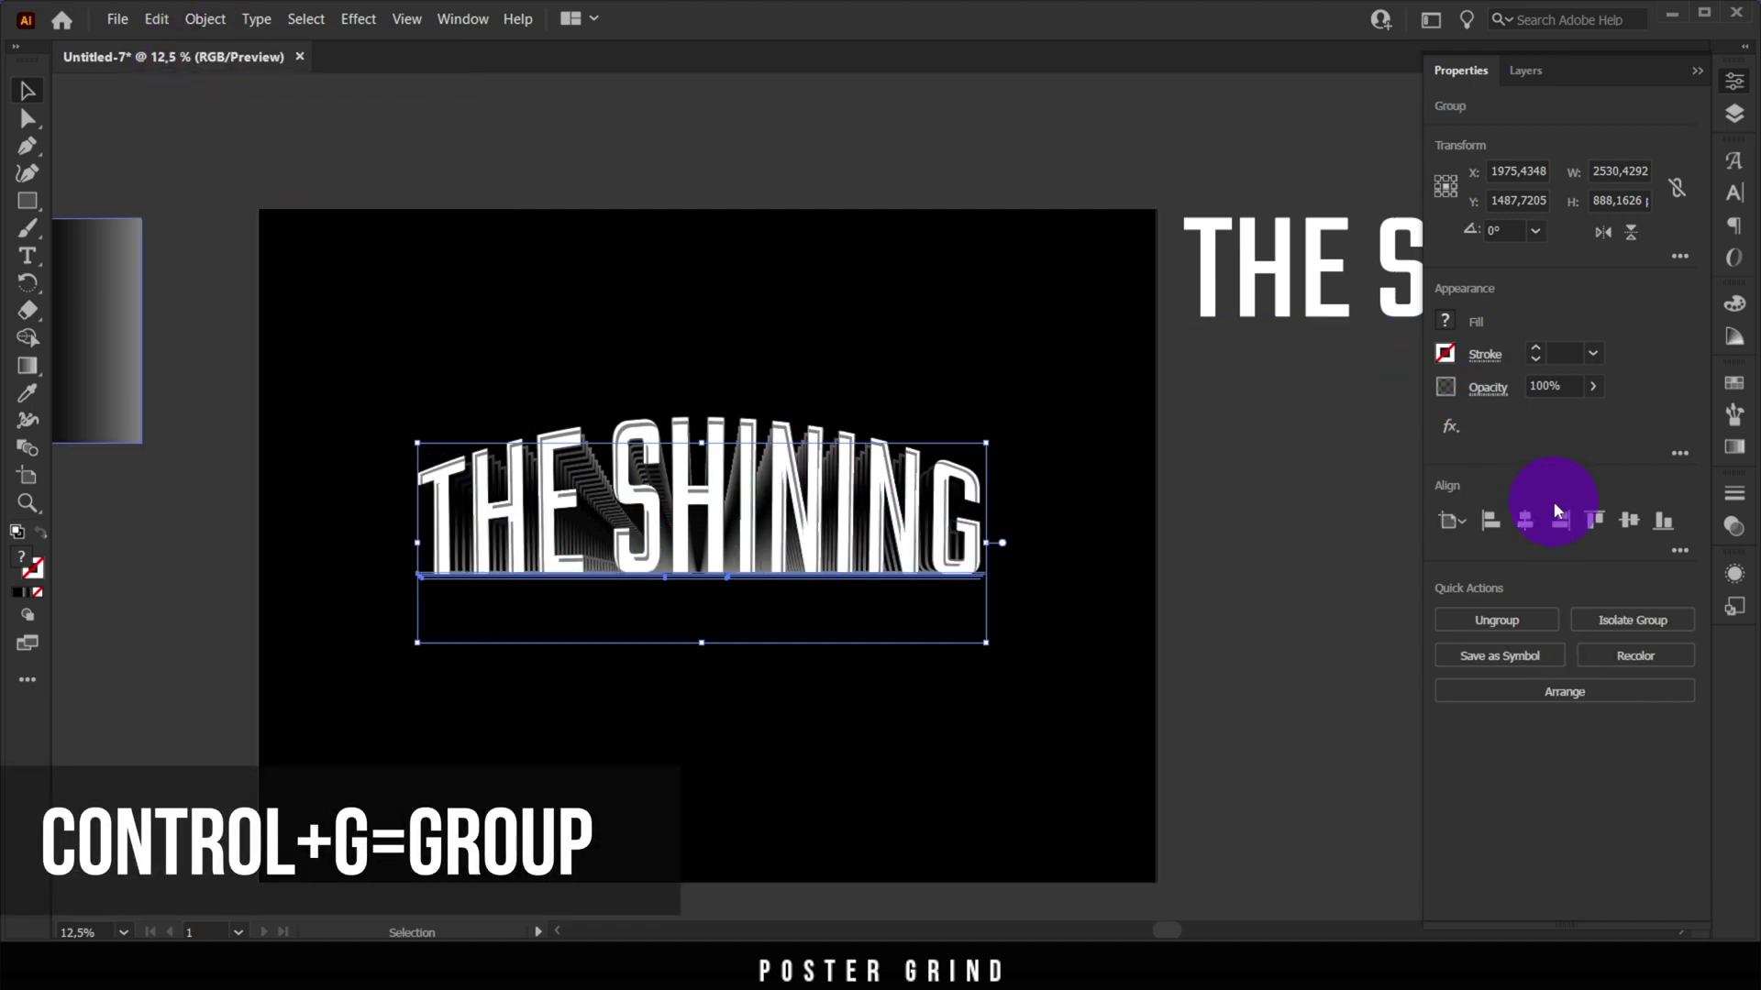
pyautogui.click(1625, 520)
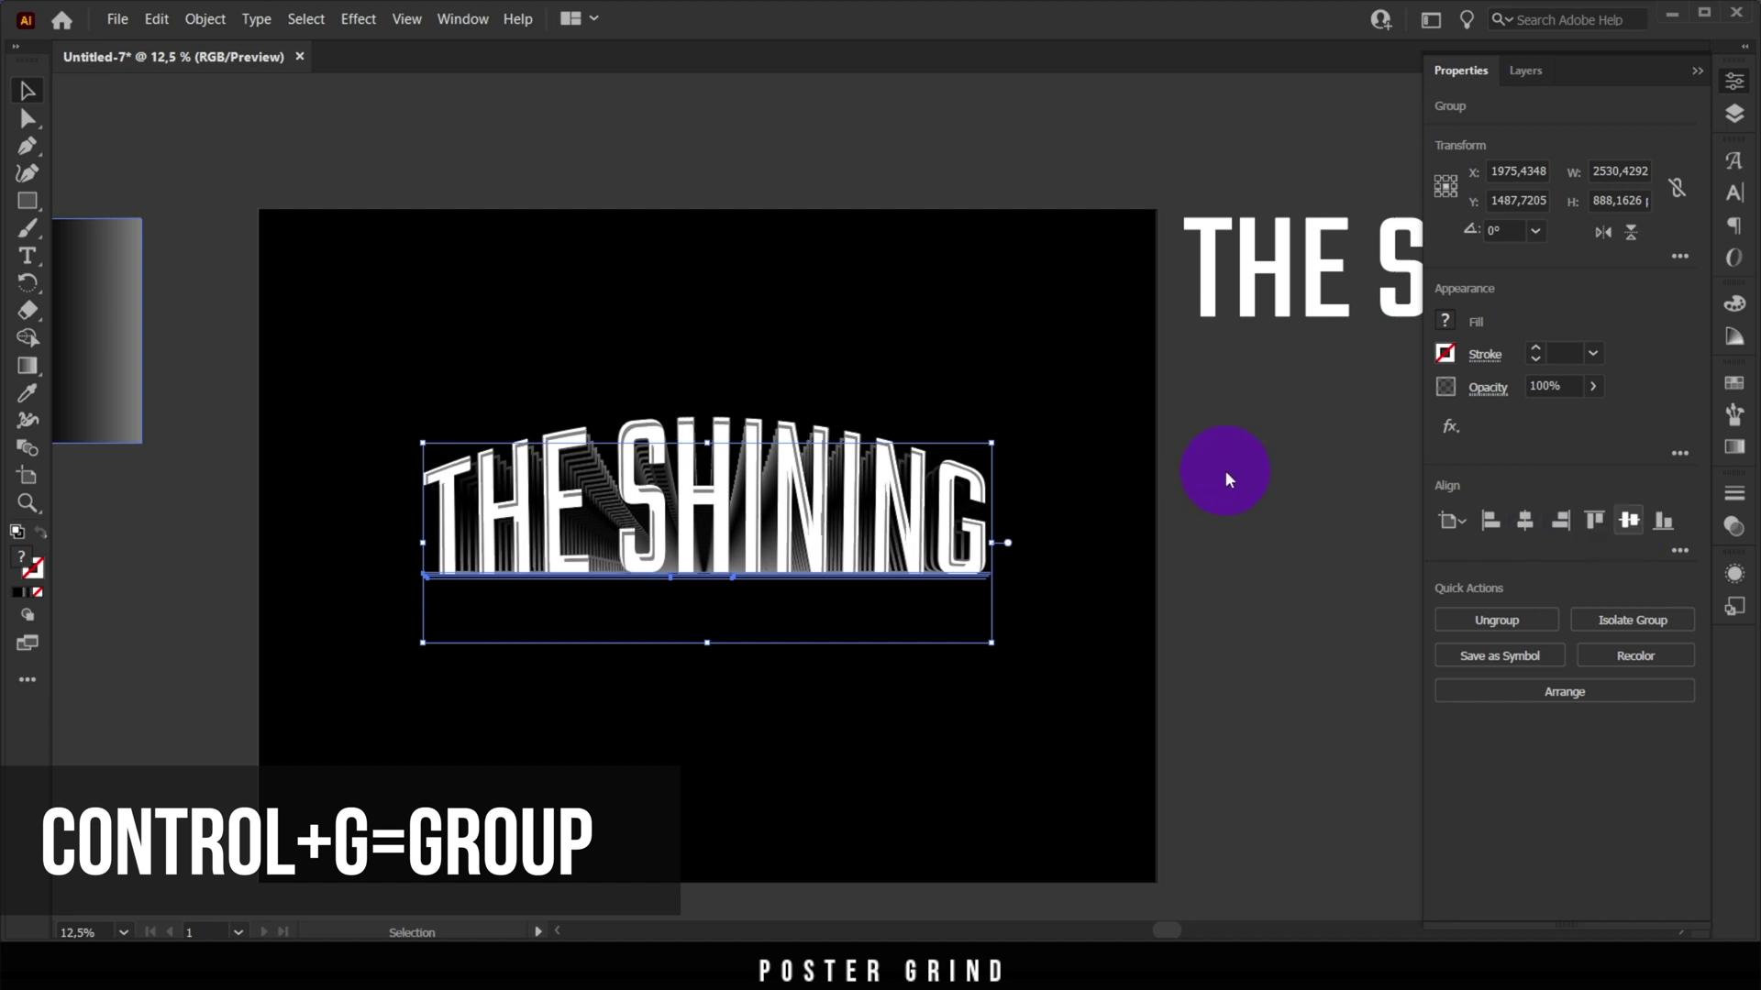
# Delete the spare flat title and the grey-black-grey gradient square lying outside the artboard
pyautogui.click(1225, 477)
pyautogui.moveTo(1069, 354); pyautogui.dragTo(932, 342)
pyautogui.click(1234, 260)
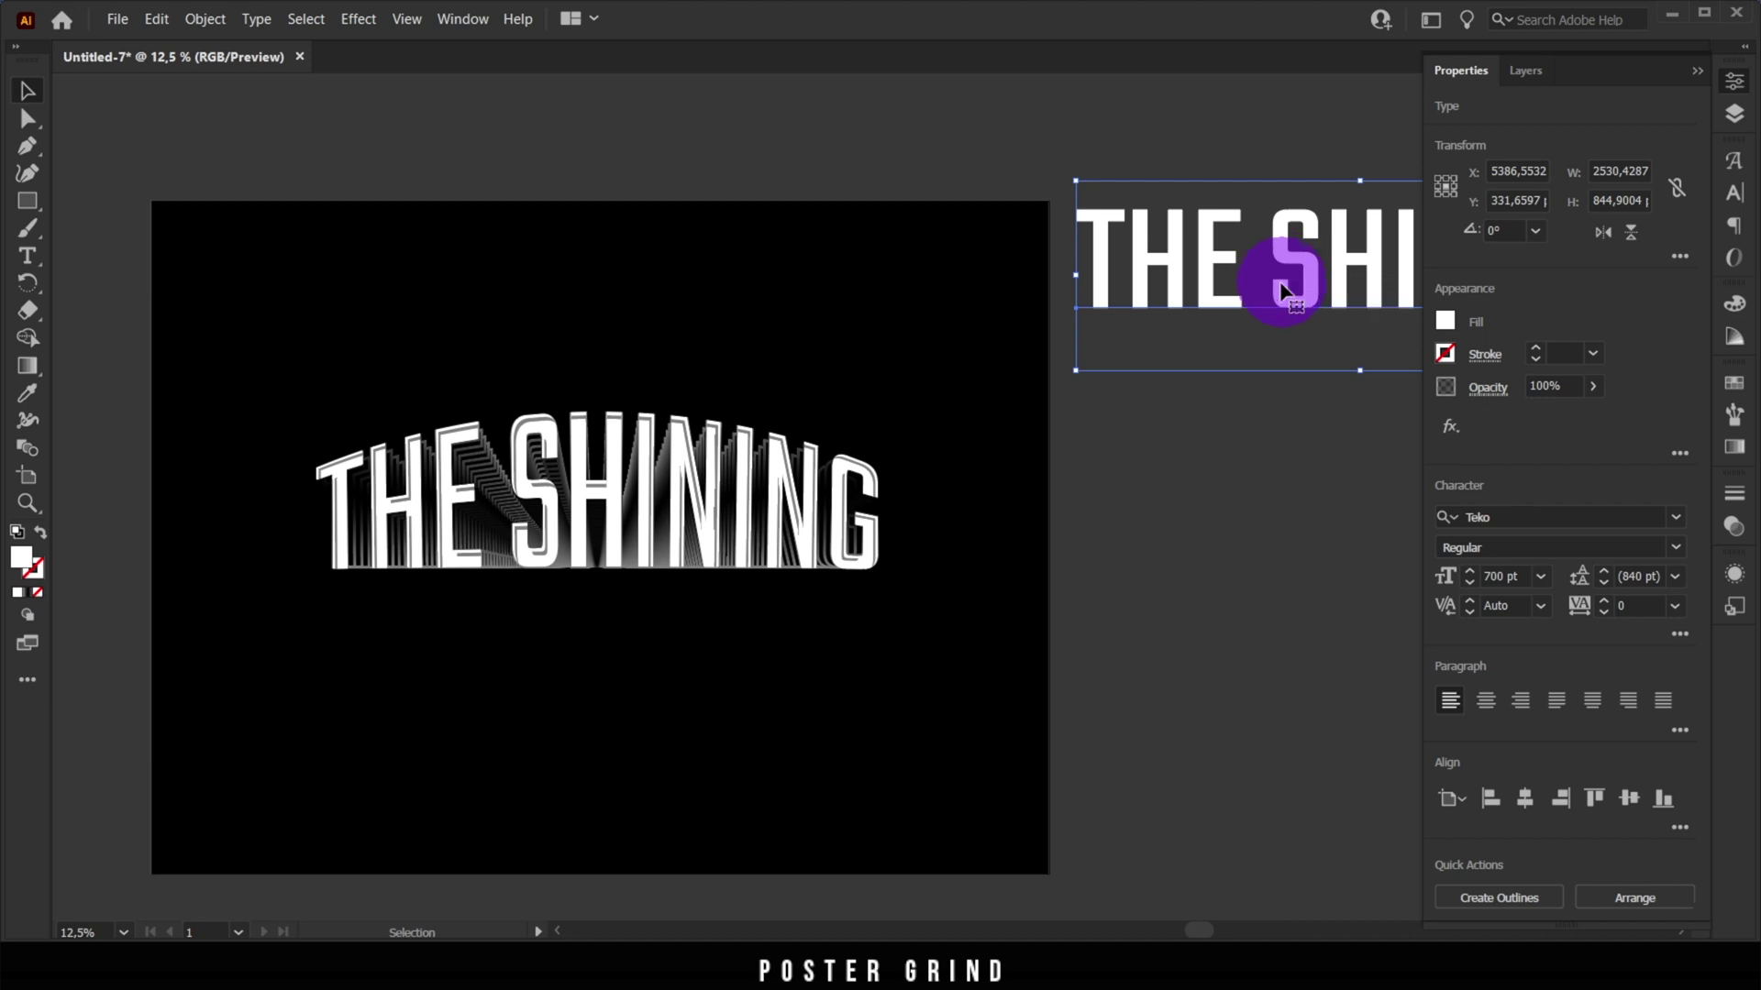
pyautogui.press('Delete')
pyautogui.moveTo(576, 334); pyautogui.dragTo(1009, 353)
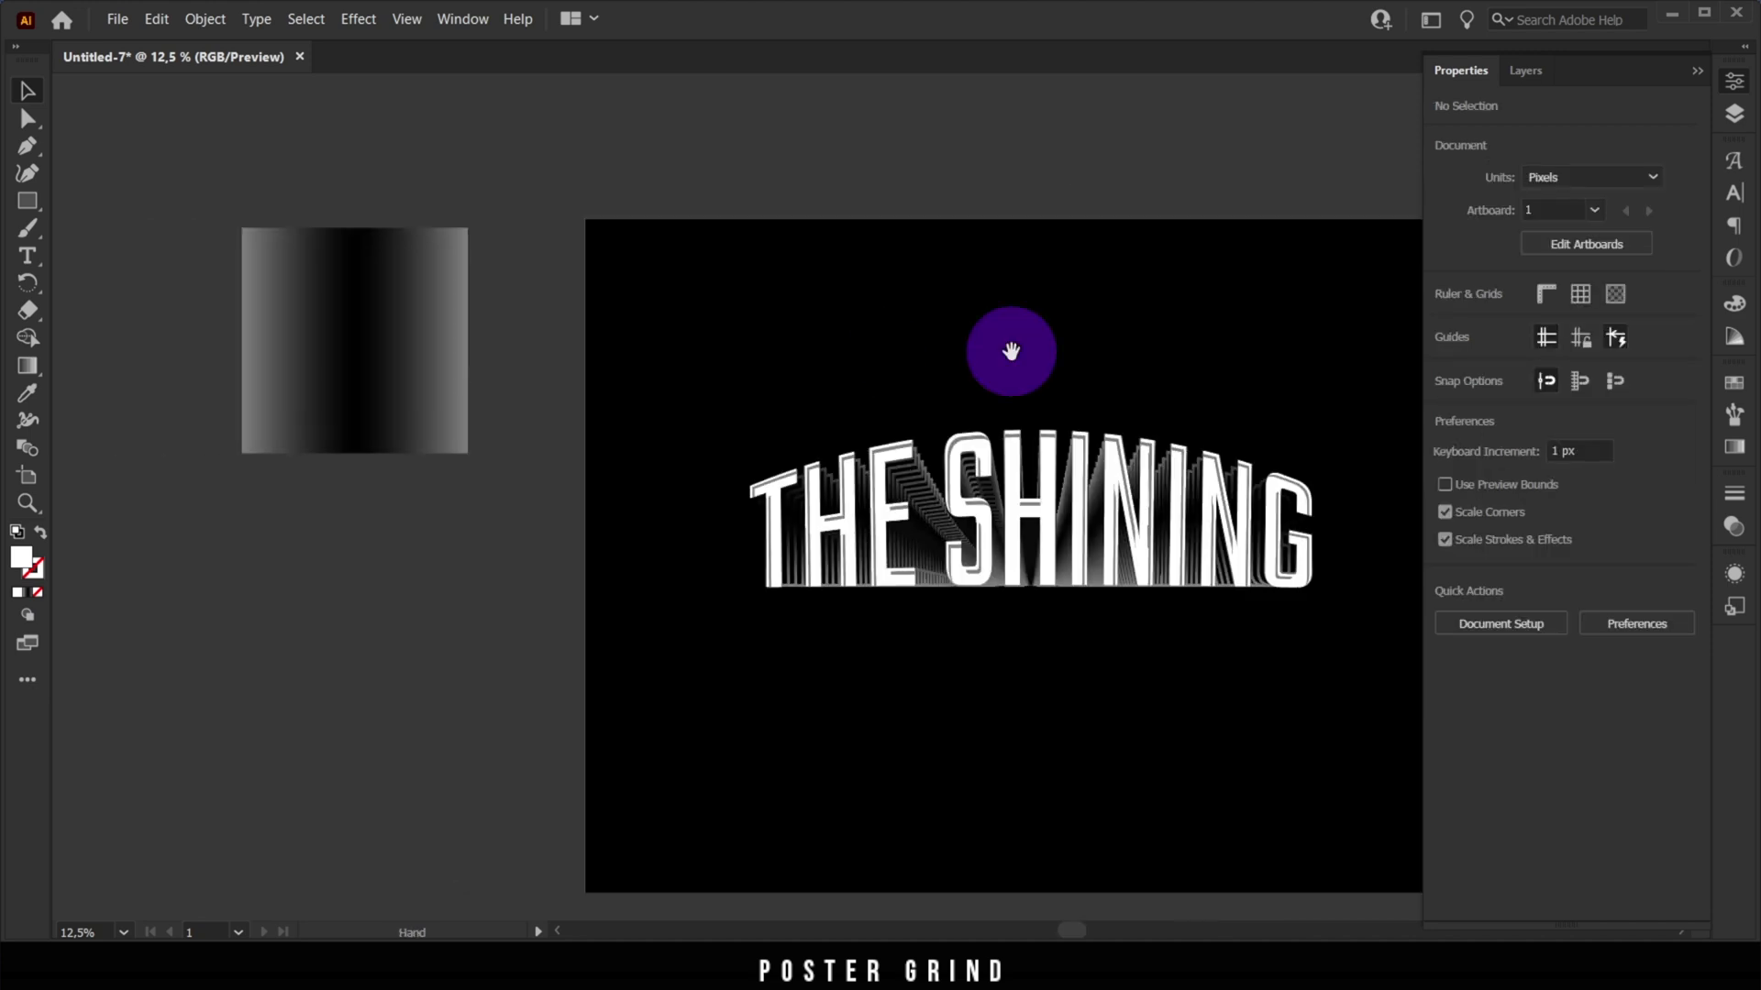
pyautogui.click(440, 321)
pyautogui.press('Delete')
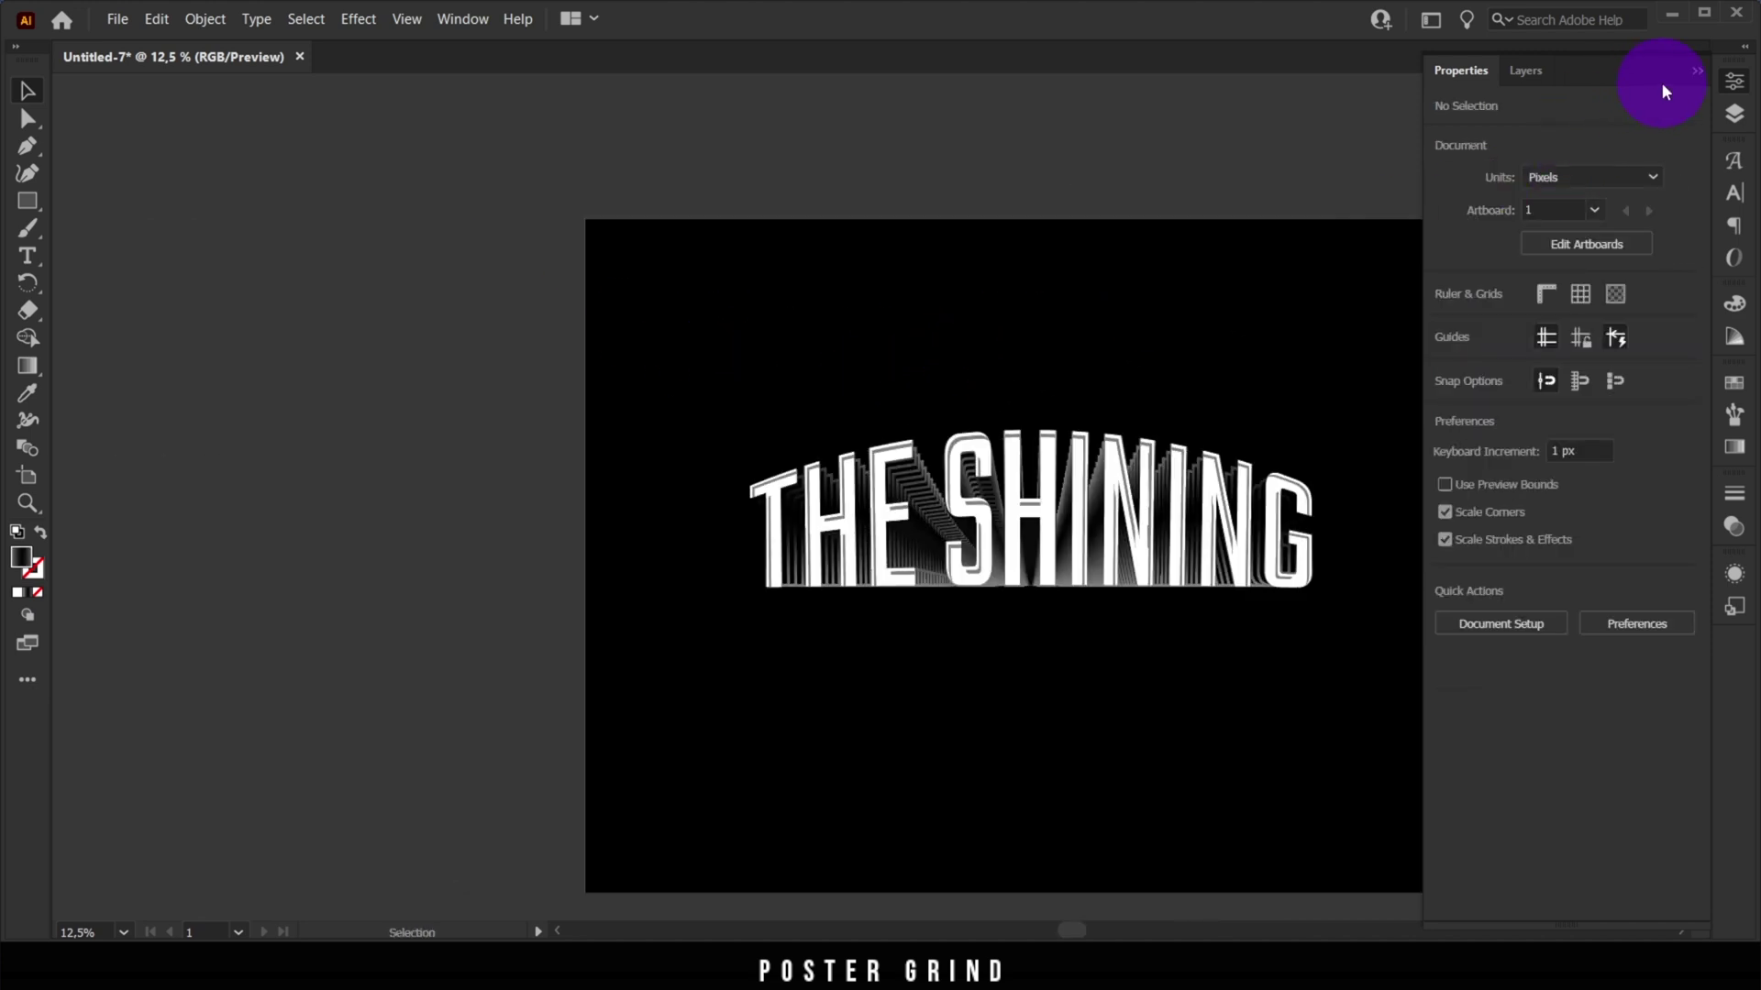
# Fit the whole artboard in view and select all of the artwork
pyautogui.click(1697, 70)
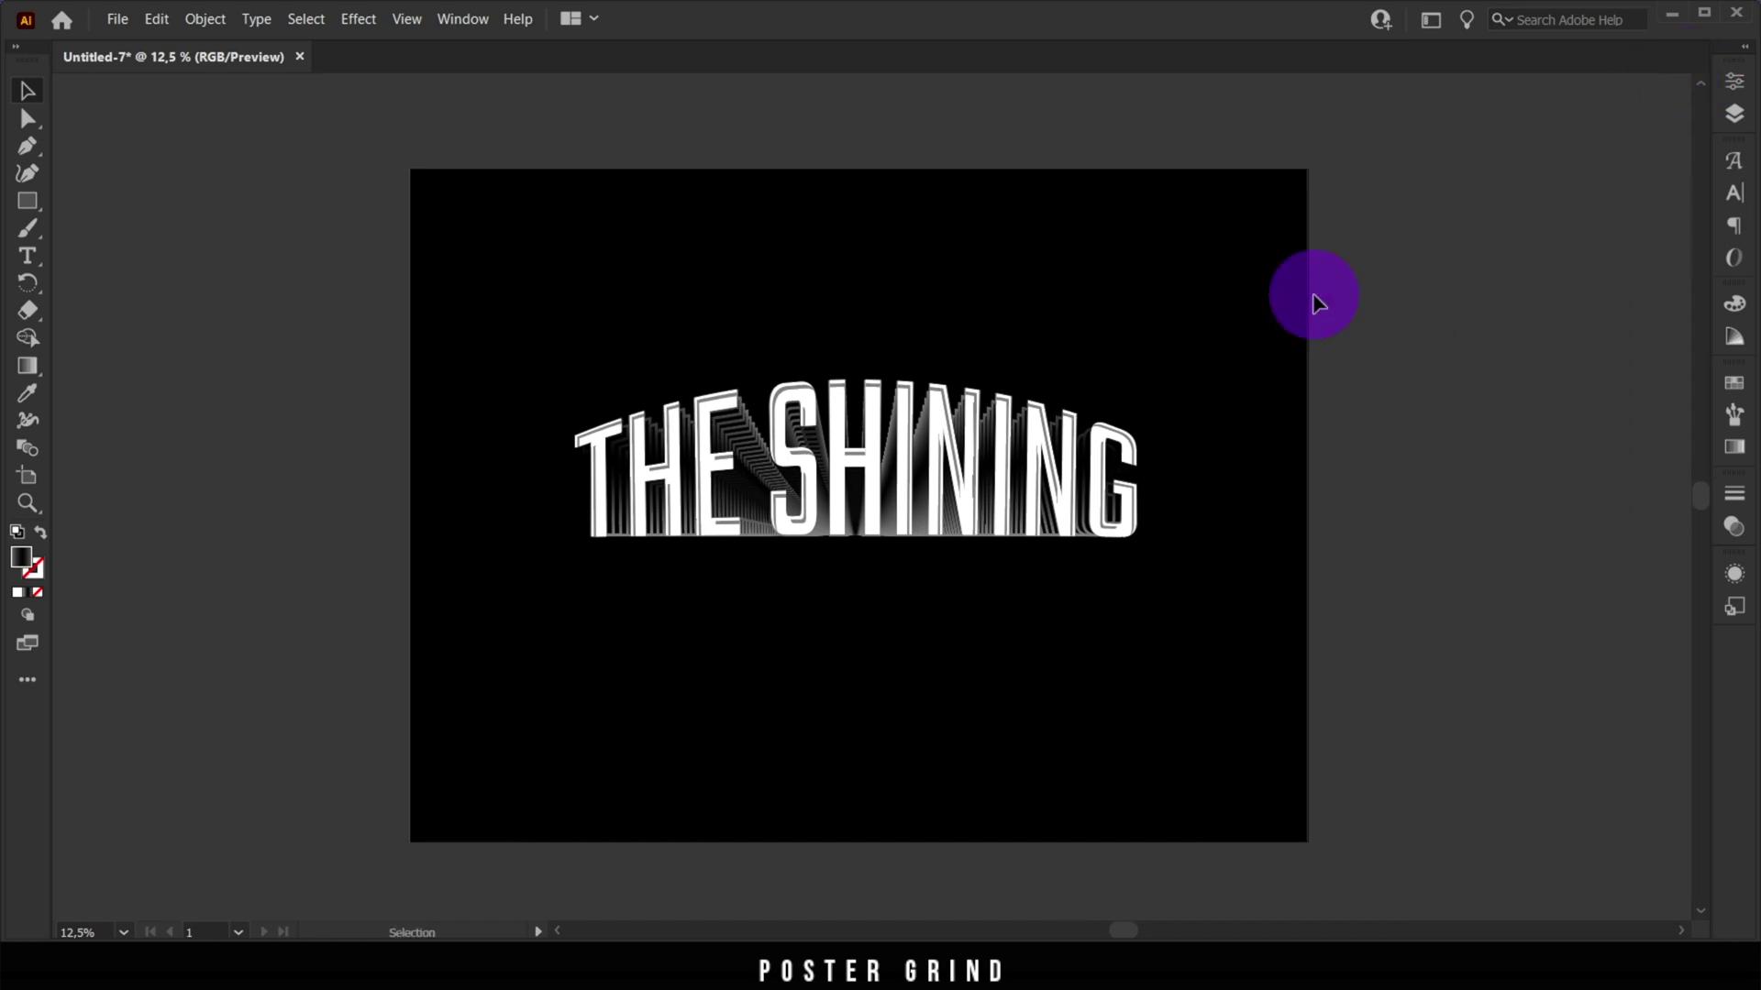
pyautogui.hotkey('ctrl', '0')
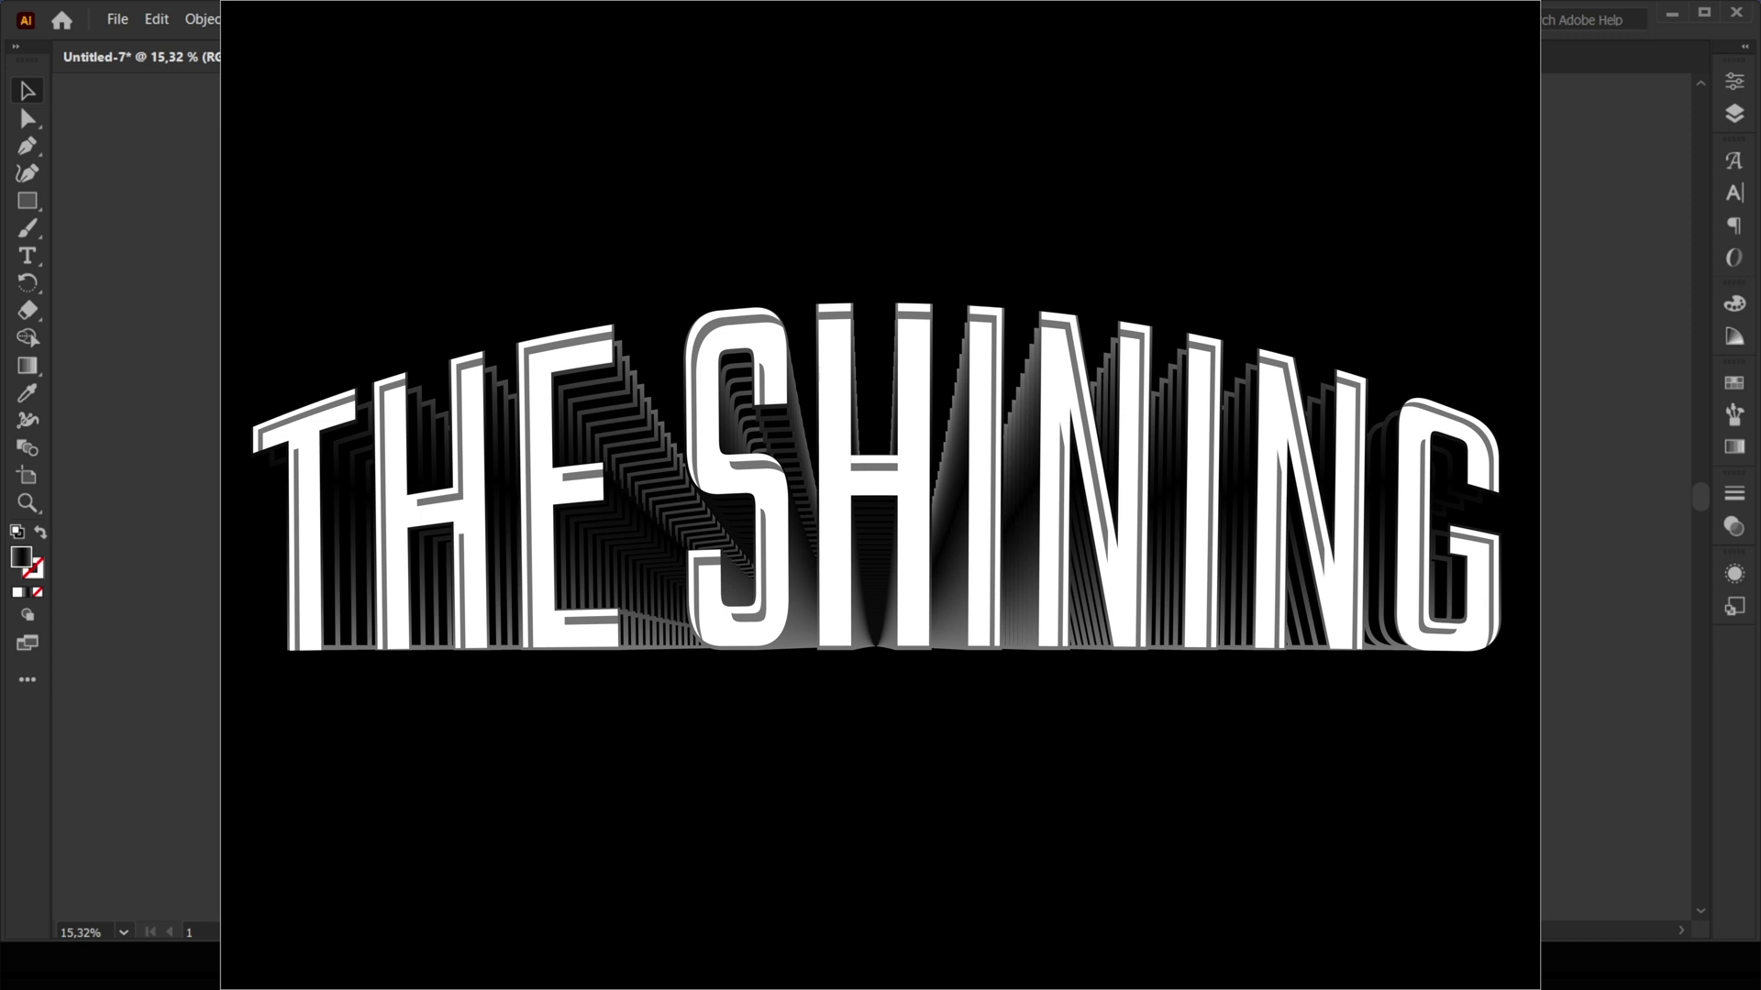
pyautogui.hotkey('ctrl', 'a')
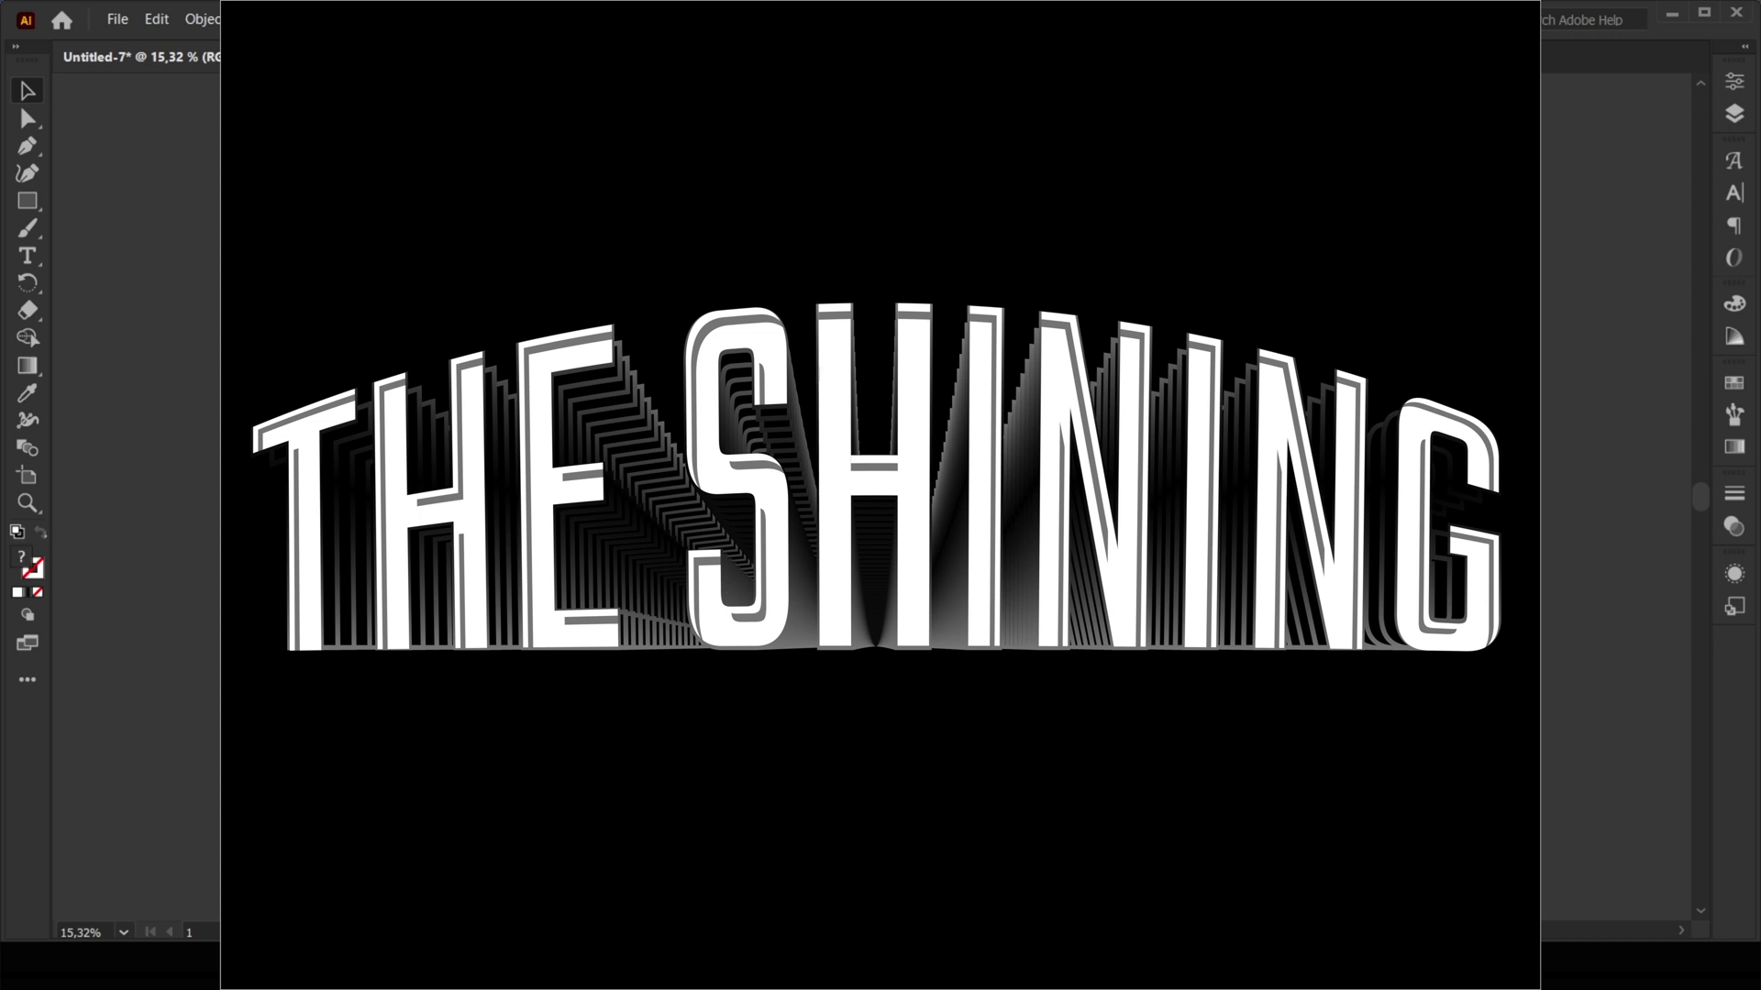